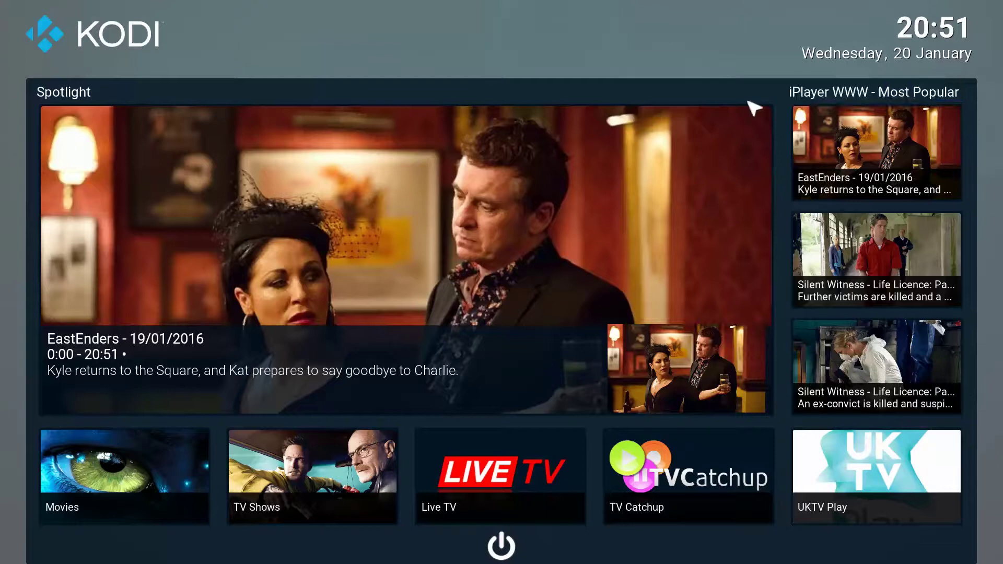
Switch the TV Catchup widget from iPlayer WWW - Most Popular to ITV - ITV Player and browse its programmes.
key(Right)
key(Down)
key(Up)
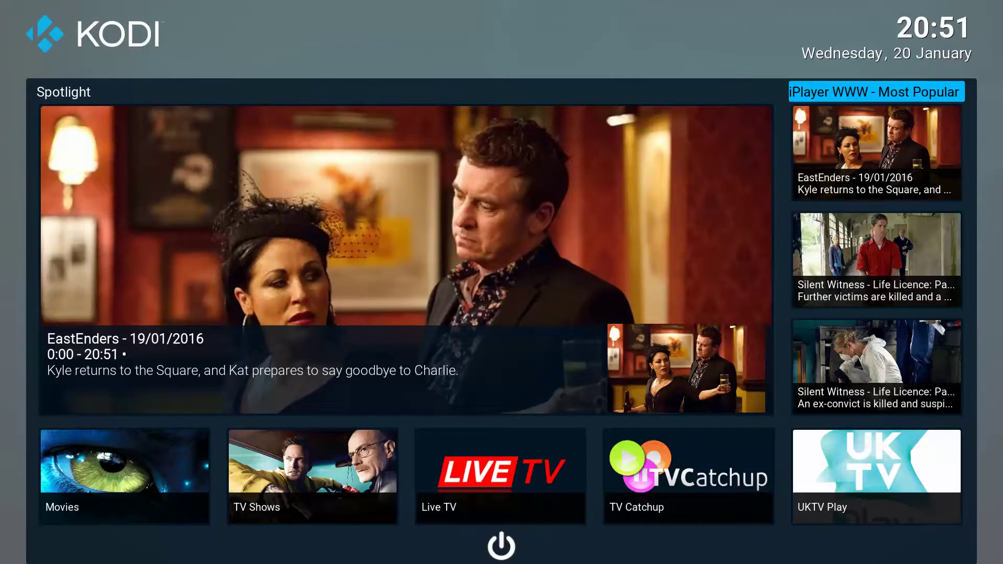
key(Right)
key(Down)
key(Down)
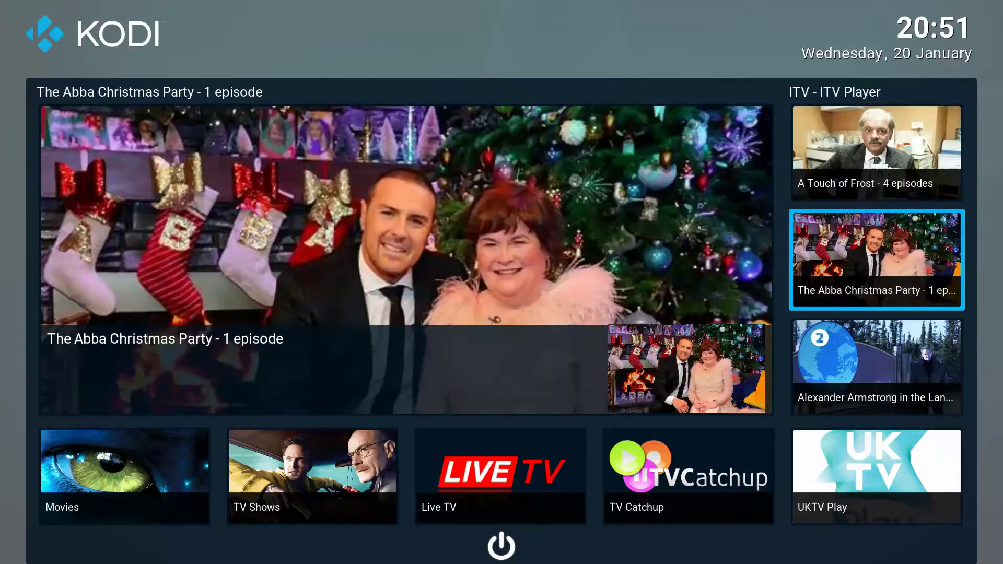
key(Down)
key(Down)
key(Up)
key(Up)
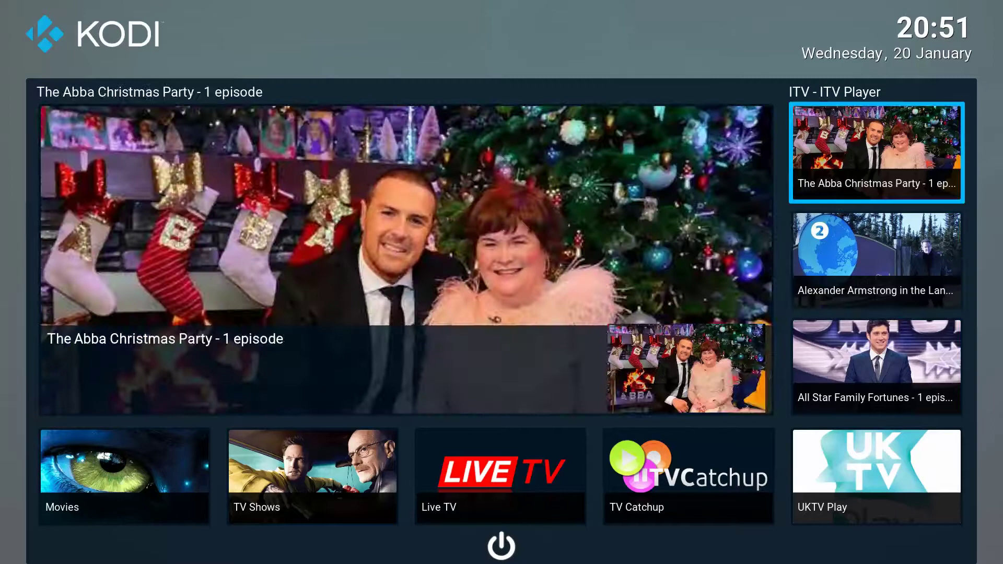
key(Up)
key(Up)
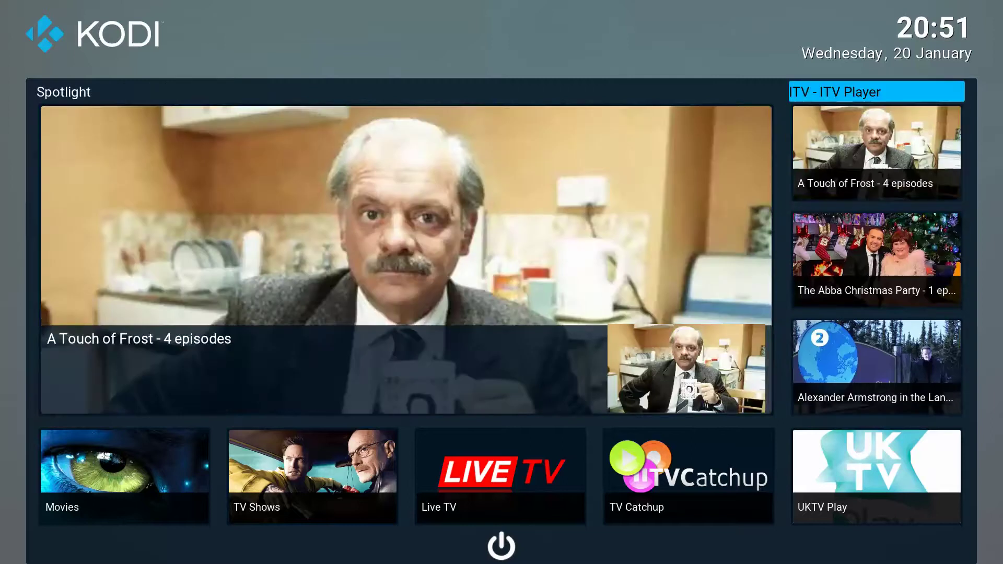
Go to the UKTV Play tile and cycle its widget through the Dave, Really and Yesterday lists.
key(Left)
key(Down)
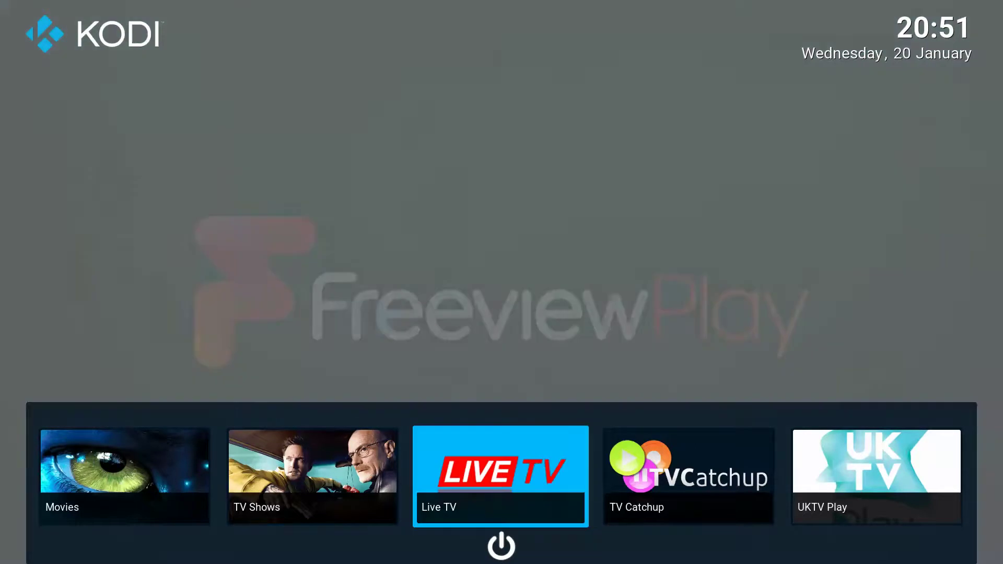
key(Right)
key(Right)
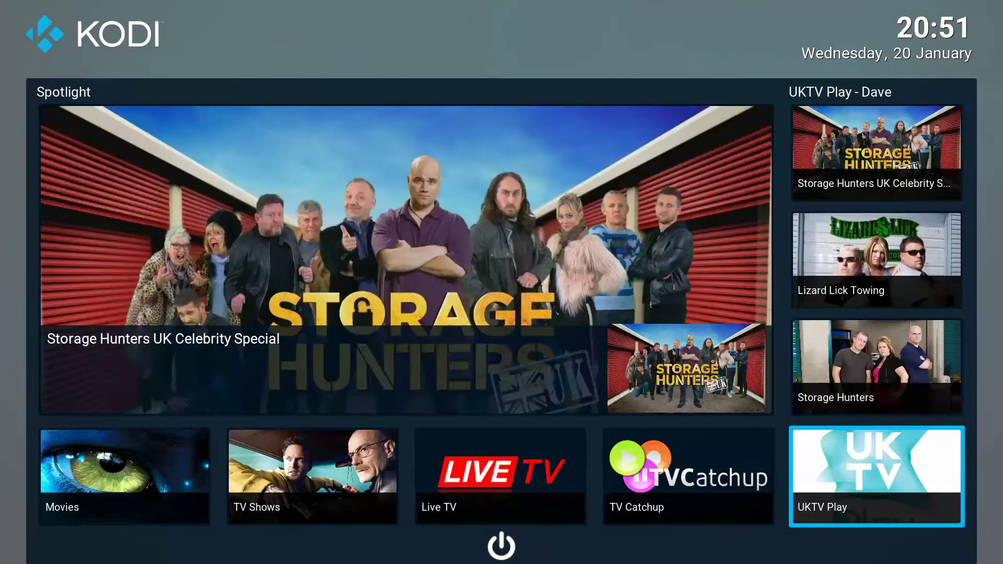
key(Up)
key(Up)
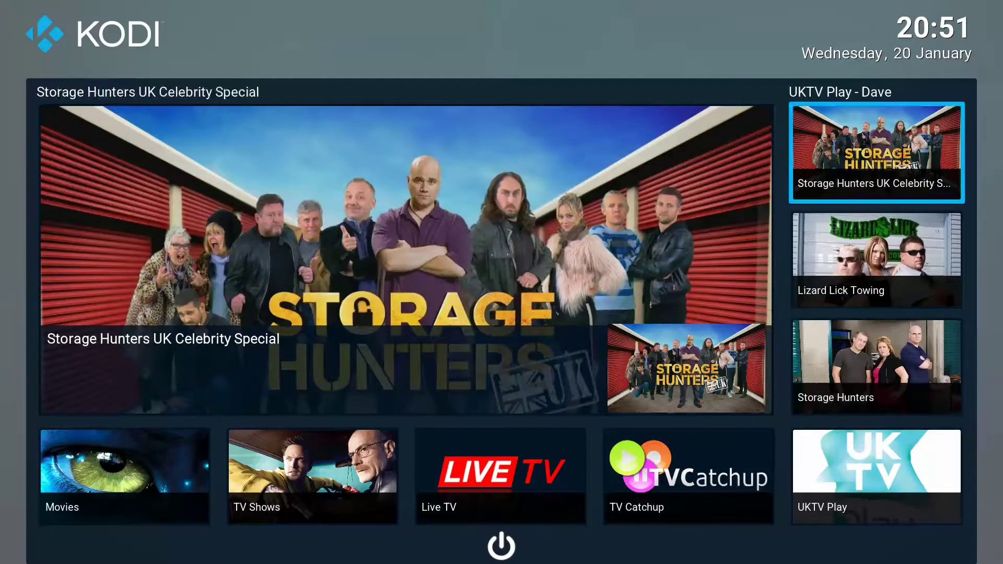
key(Right)
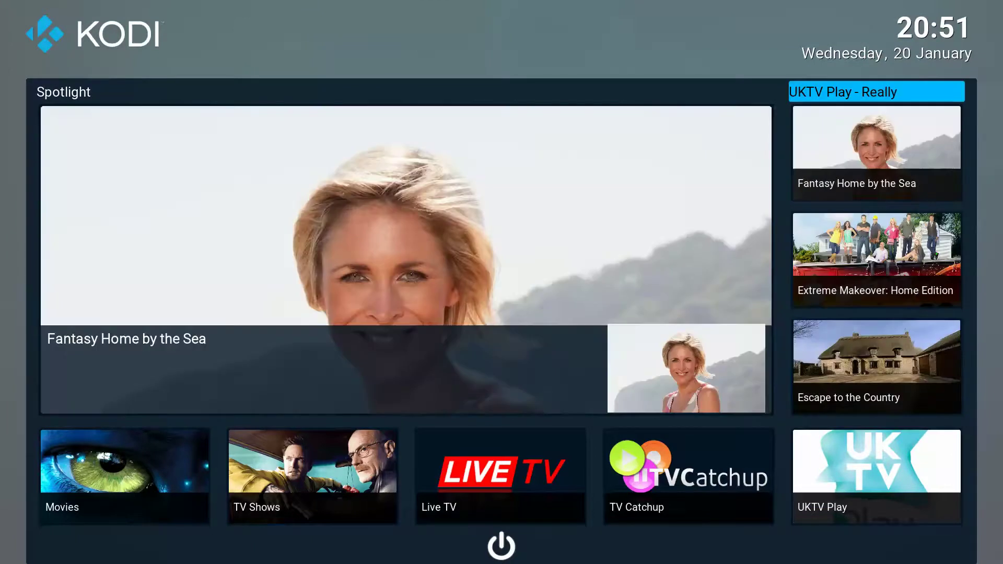
key(Right)
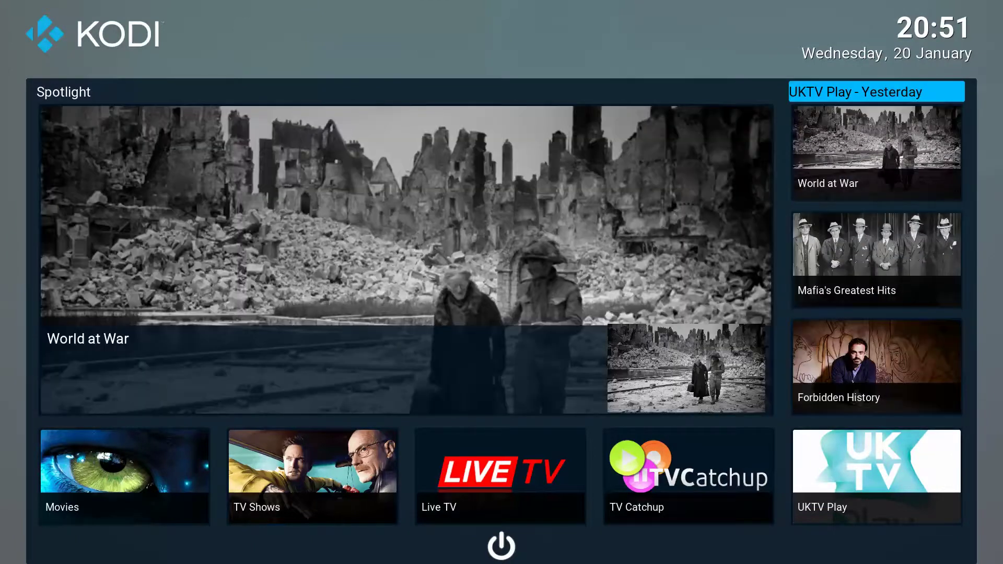
Show the UKTV Play - Drama list, look through its programmes, and return to the home tiles.
key(Right)
key(Down)
key(Down)
key(Up)
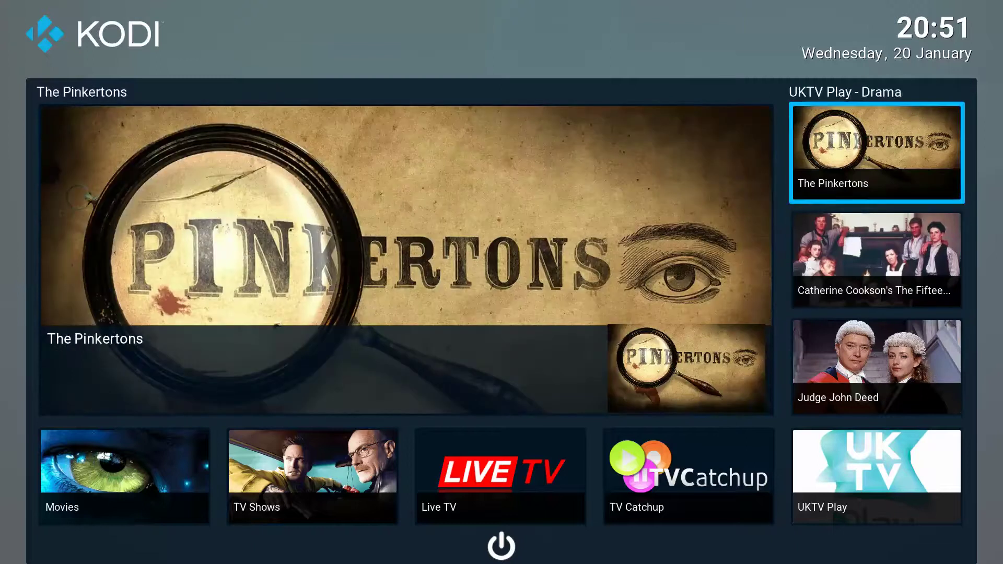
key(Up)
key(Right)
key(BackSpace)
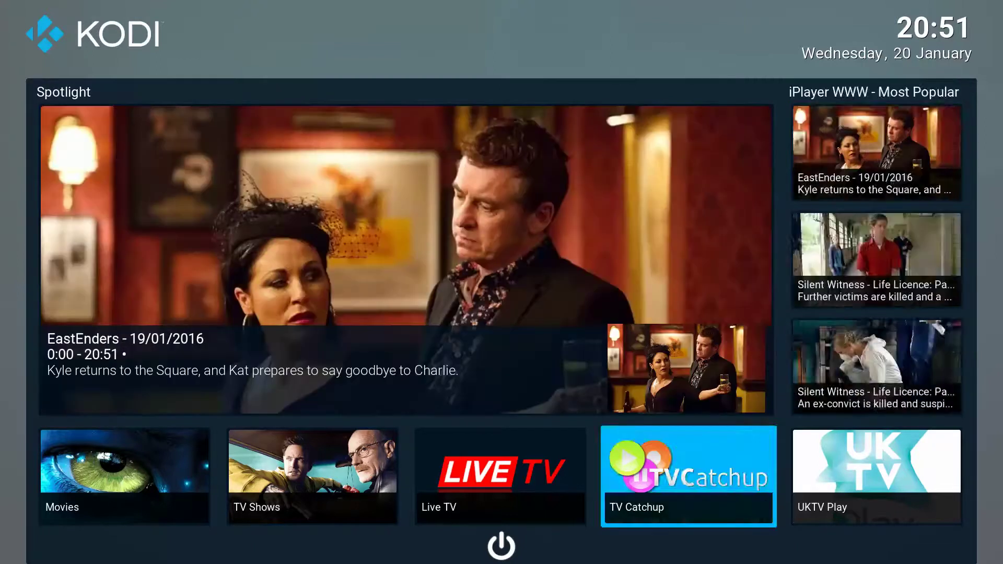
Alternate between the TV Catchup and UKTV Play tiles to compare their spotlight previews.
key(Right)
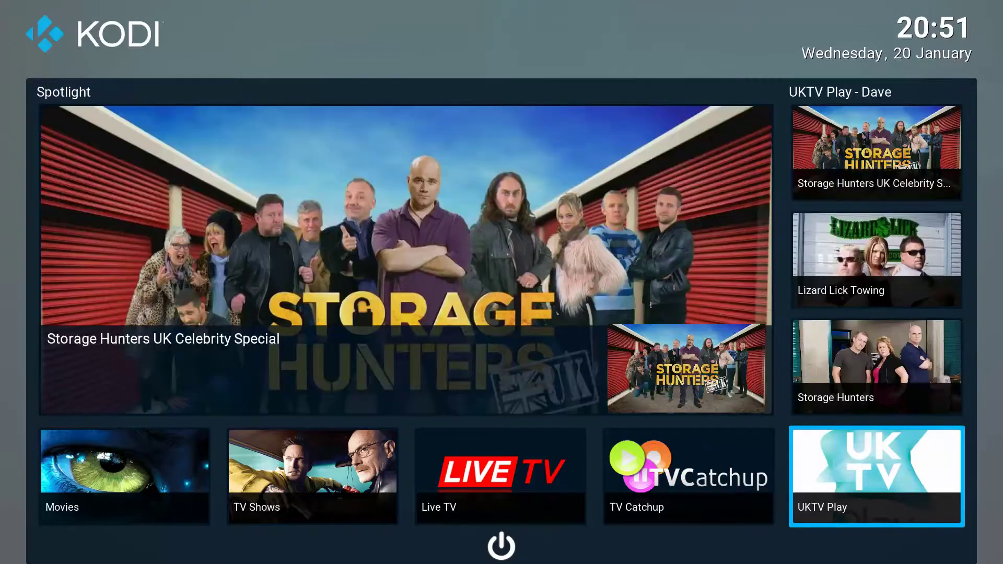
key(Left)
key(Right)
key(Left)
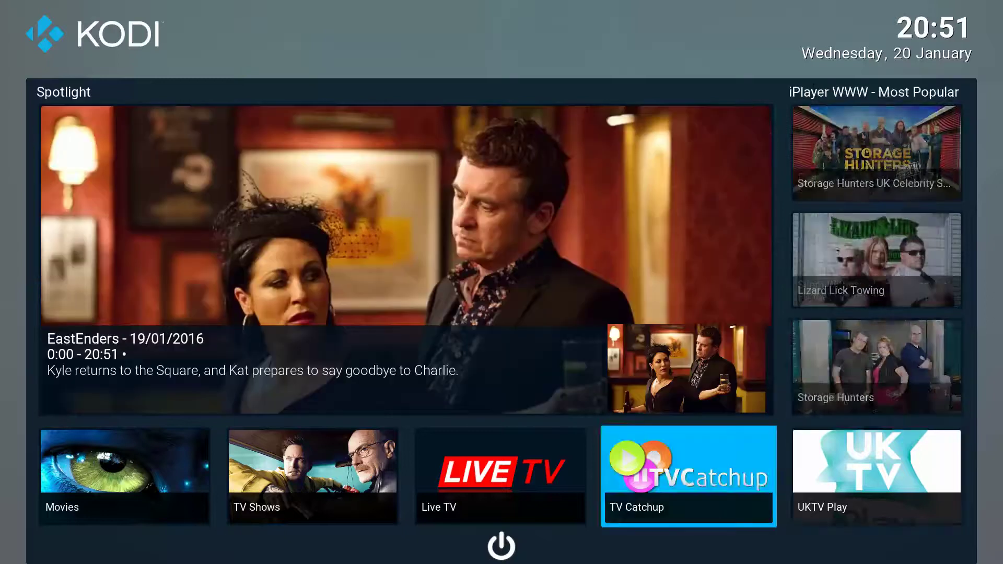
key(Right)
key(Up)
key(Down)
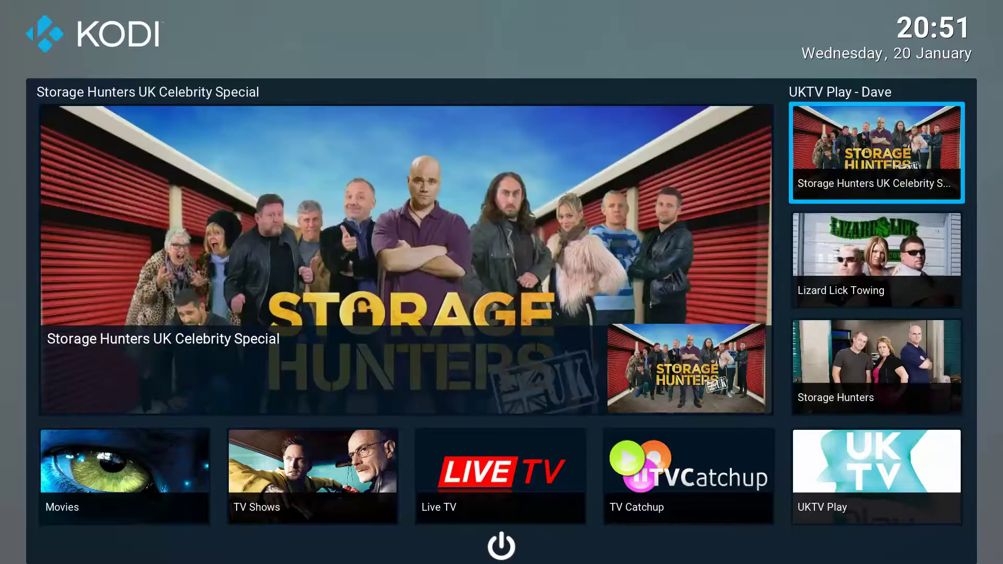
Go to the Live Football tile and bring focus to its Operation Robocop Ultimate list heading.
key(Down)
key(Right)
key(Left)
key(Right)
key(Up)
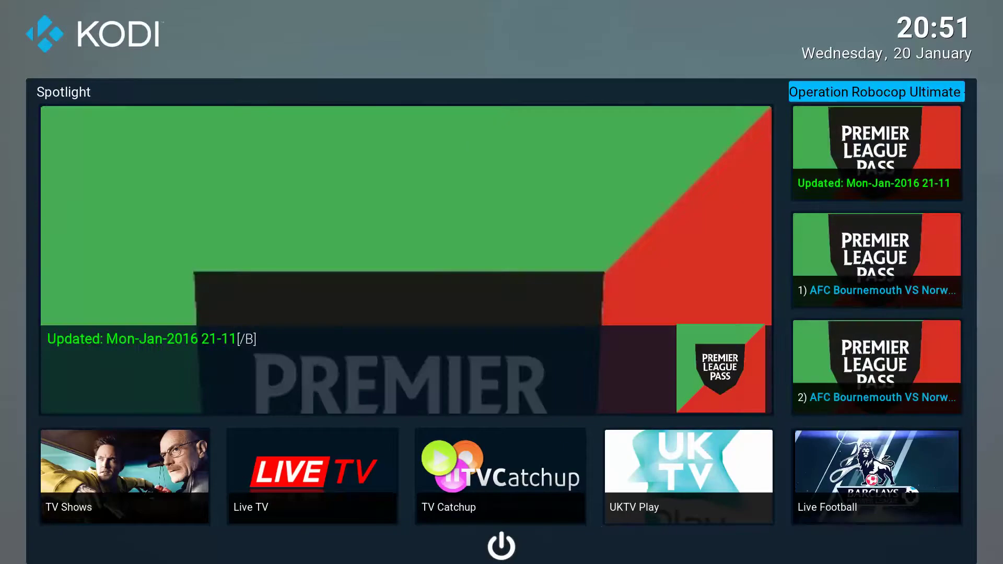
Browse the Premier League match entries in the Operation Robocop Ultimate list and return to its heading.
key(Down)
key(Down)
key(Down)
key(Down)
key(Down)
key(Down)
key(Down)
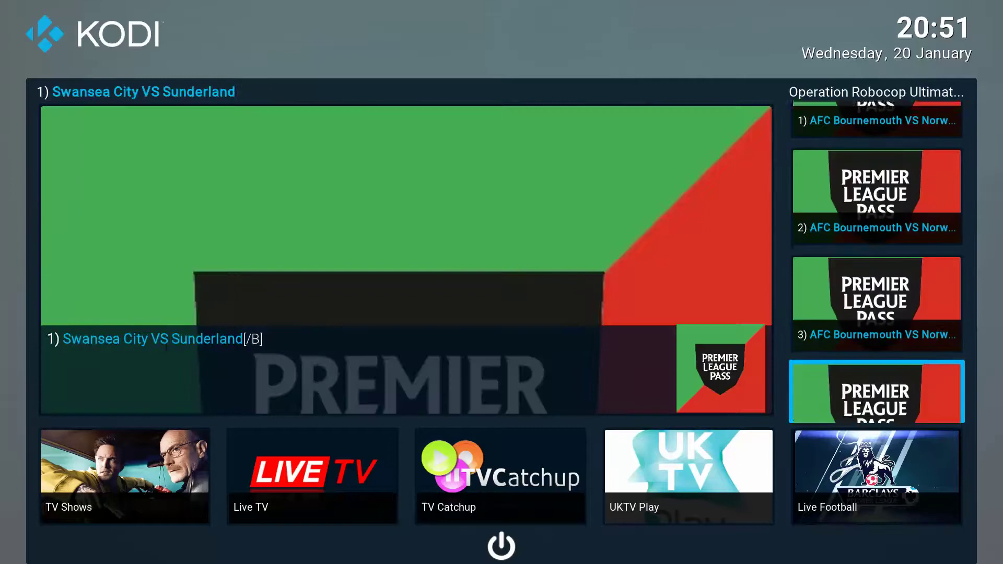
key(Up)
key(Up)
key(Up)
key(Up)
key(Up)
key(Up)
key(Up)
key(Up)
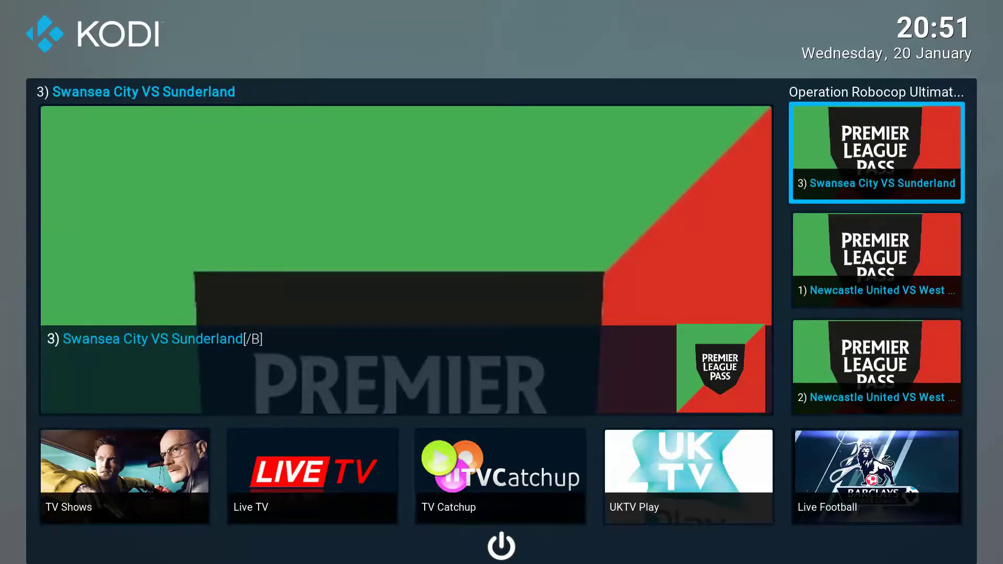
key(Down)
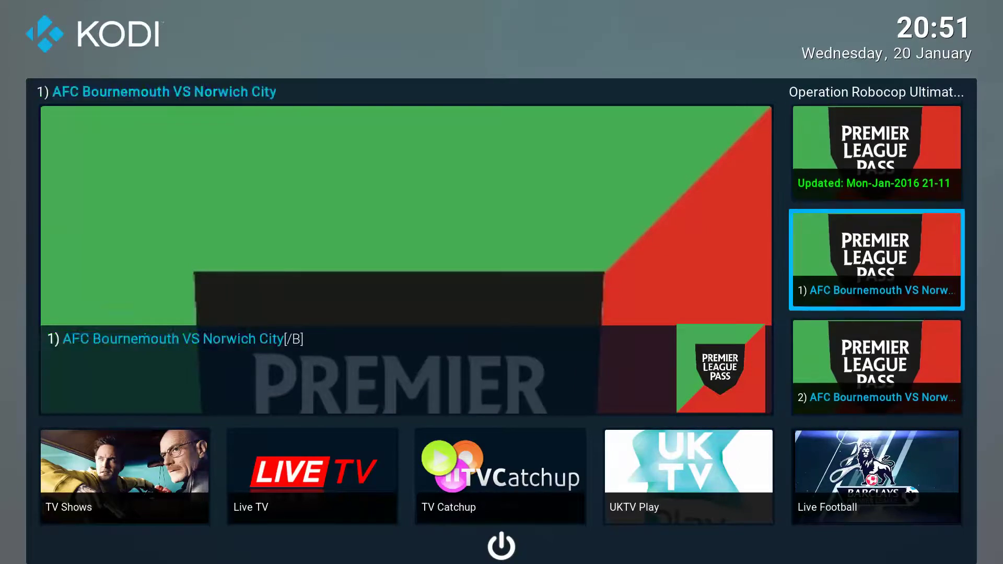
key(Up)
key(Up)
Switch the Live Football widget to Phoenix - LIVE GAMES and look through its entries.
key(Right)
key(Down)
key(Down)
key(Down)
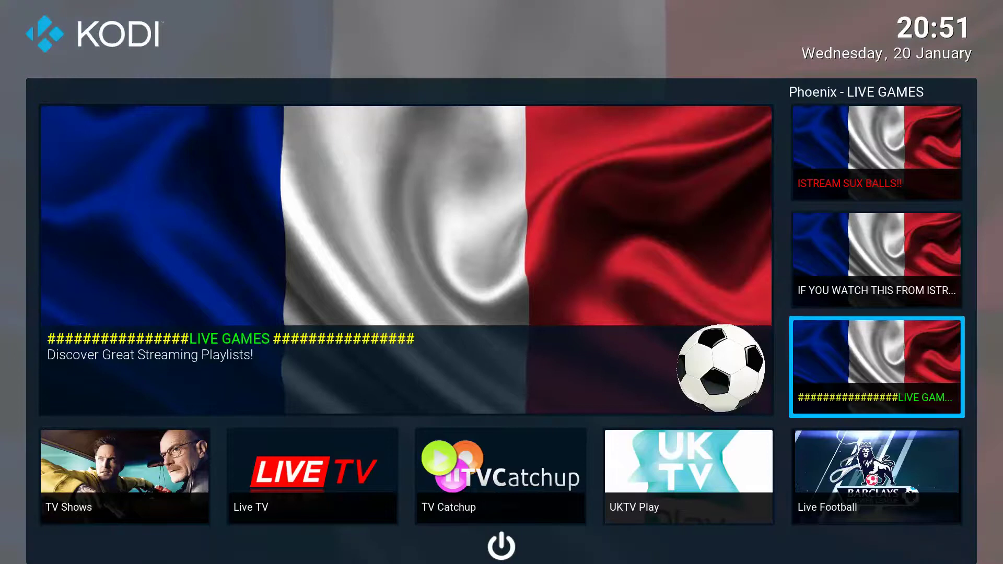
key(Down)
key(Down)
key(Up)
key(Up)
key(Up)
key(Up)
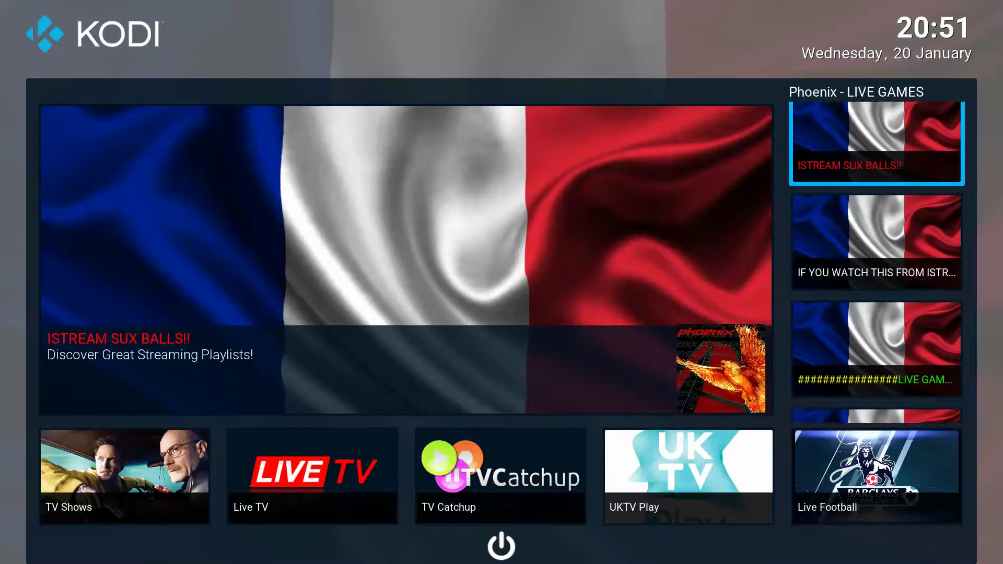
key(Up)
Switch the Live Football widget to the NJM-Soccer matchday list and look through its streams.
key(Right)
key(Down)
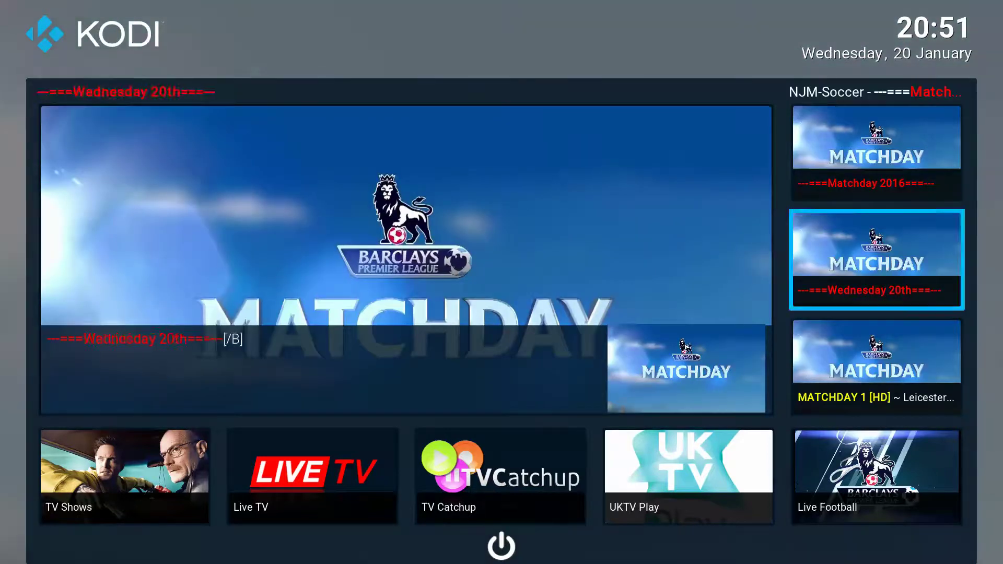
key(Down)
key(Down)
key(Down)
key(Up)
key(Up)
key(Up)
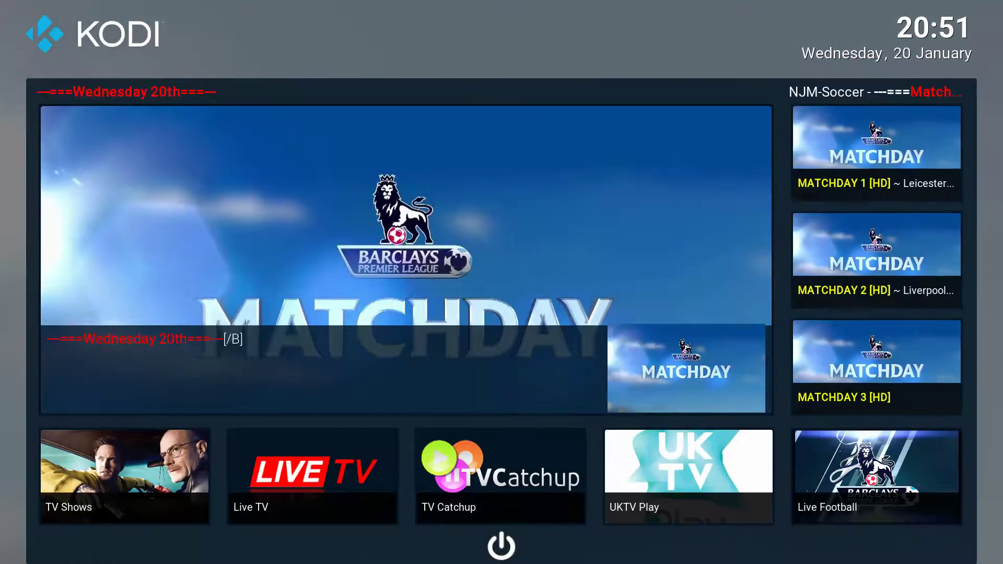
key(Up)
key(Up)
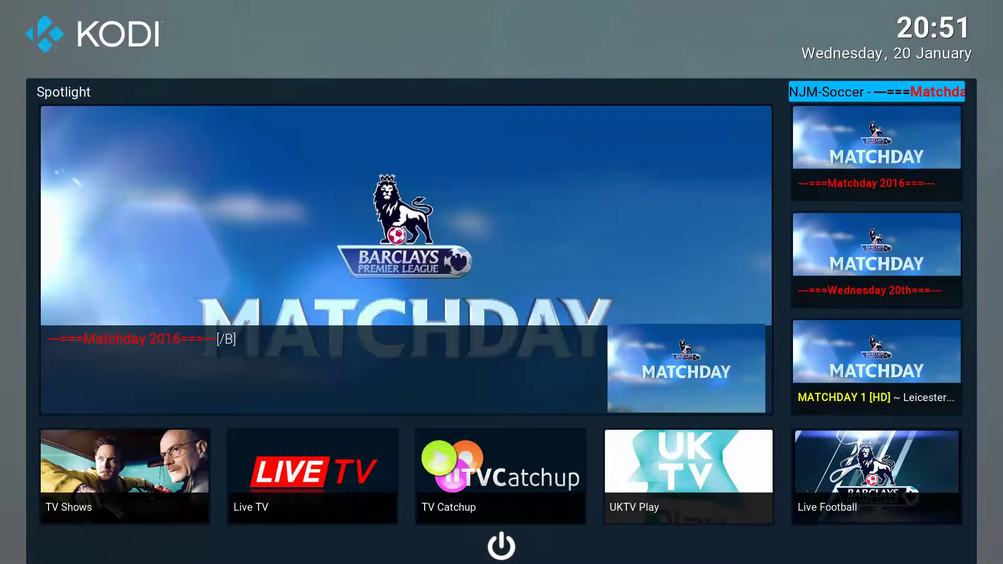
key(Down)
key(Up)
Go to the Cartoon Crazy tile and browse the cartoons in its Super Cartoons most popular list.
key(Right)
key(Down)
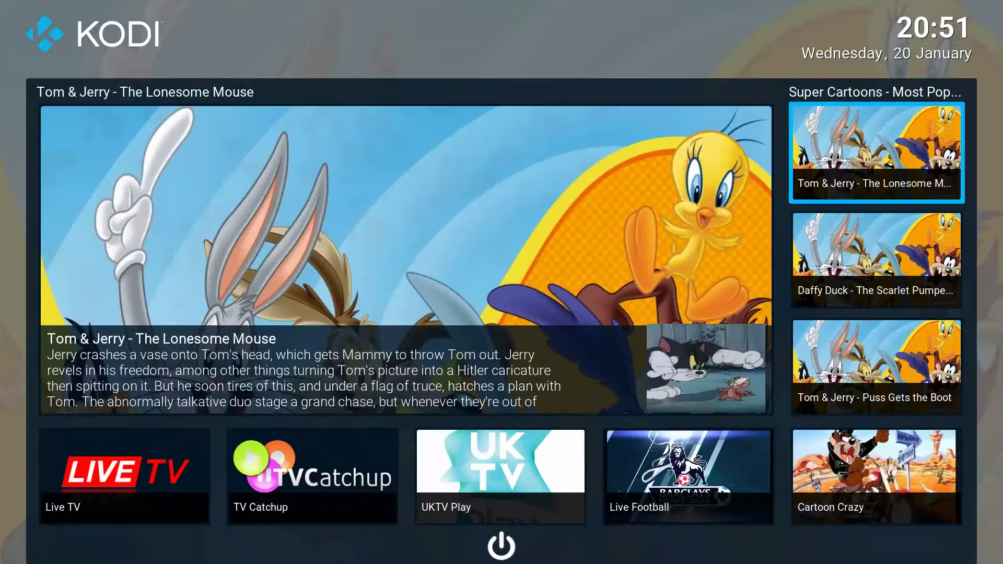
key(Down)
key(Down)
key(Down)
key(Up)
key(Up)
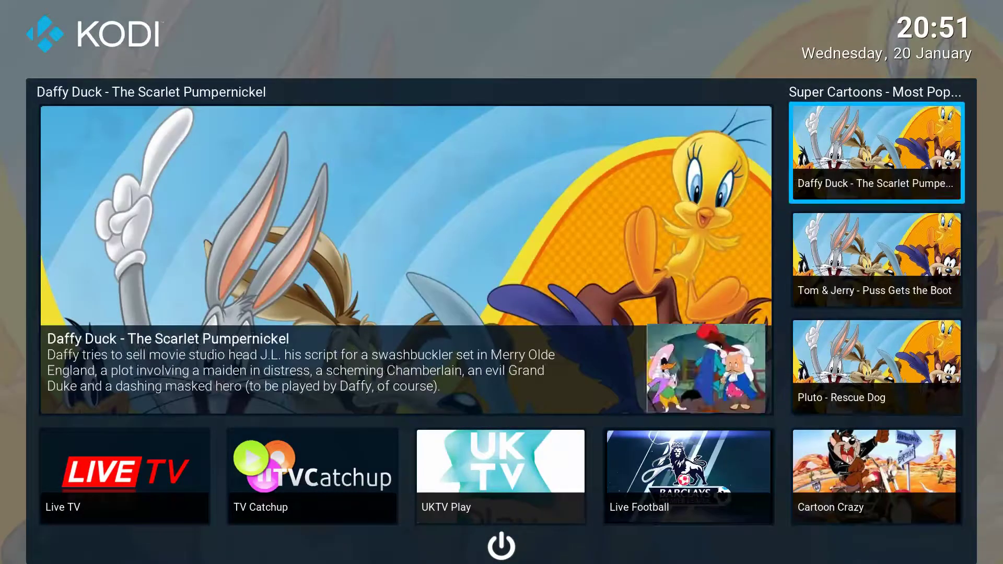
key(Up)
key(Up)
Switch the Cartoon Crazy widget to Phoenix - Family and look through its titles.
key(Right)
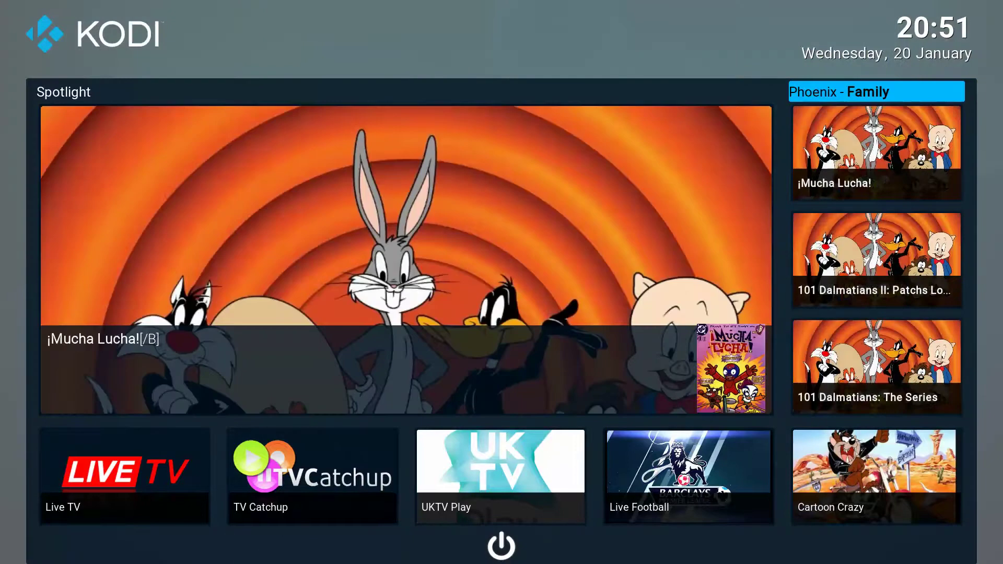
key(Down)
key(Down)
key(Down)
key(Up)
key(Up)
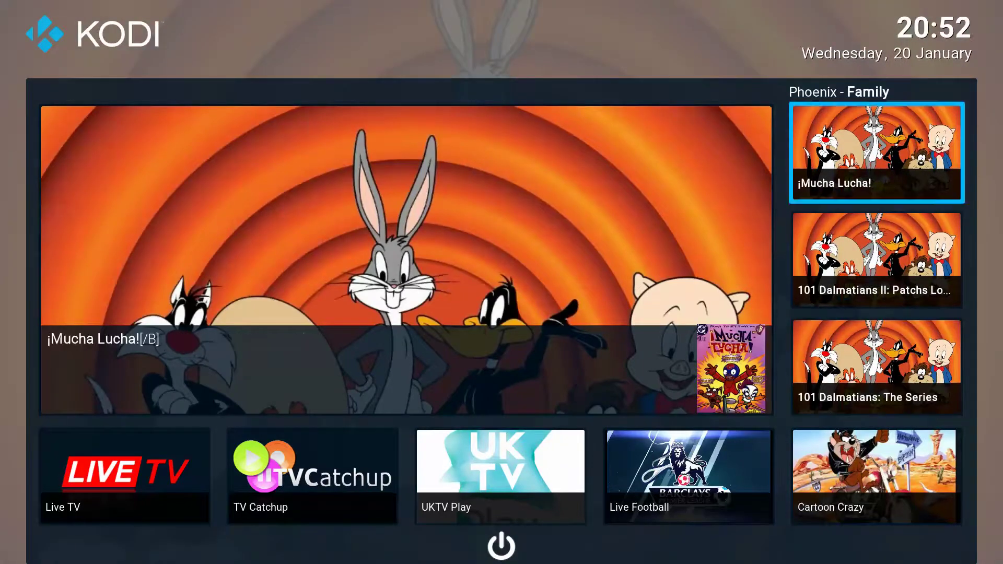
key(Up)
Switch the Cartoon Crazy widget to Phoenix - kids & animation and look through its films.
key(Right)
key(Down)
key(Down)
key(Down)
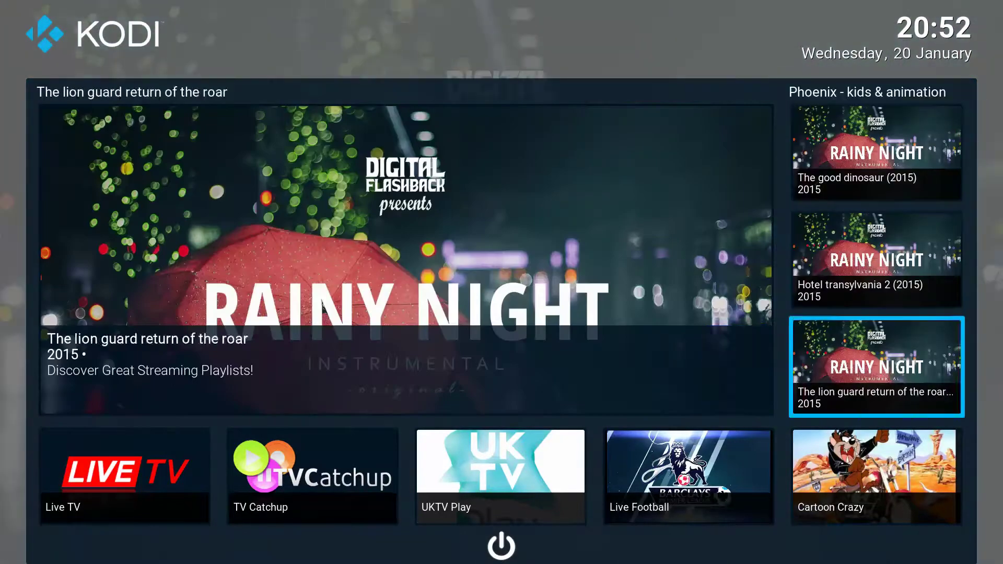
key(Down)
key(Up)
key(Up)
key(Up)
key(Up)
Switch the Cartoon Crazy widget to Phoenix - Kids HD and play Aladdin (1992) from it.
key(Right)
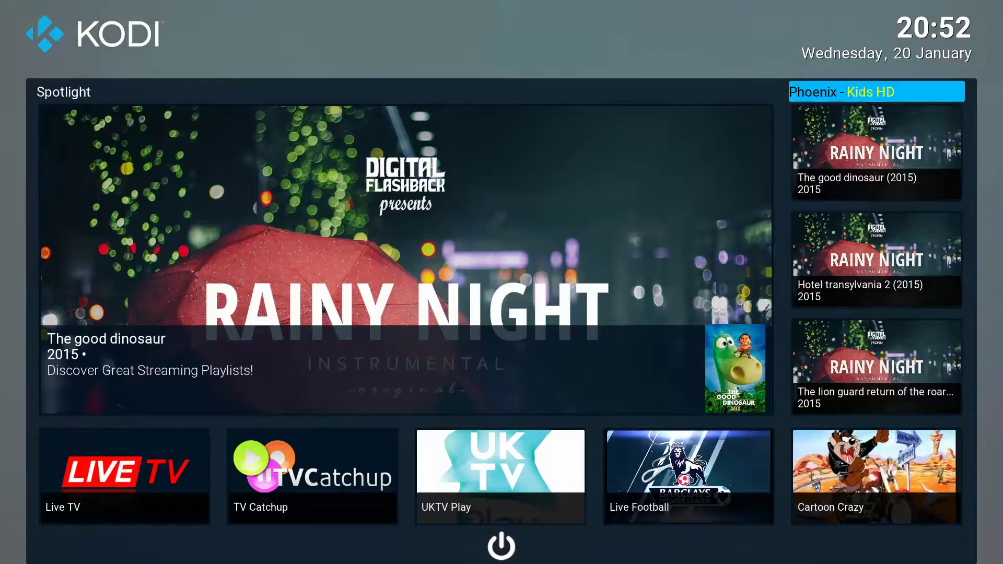
key(Down)
key(Down)
key(Down)
key(Down)
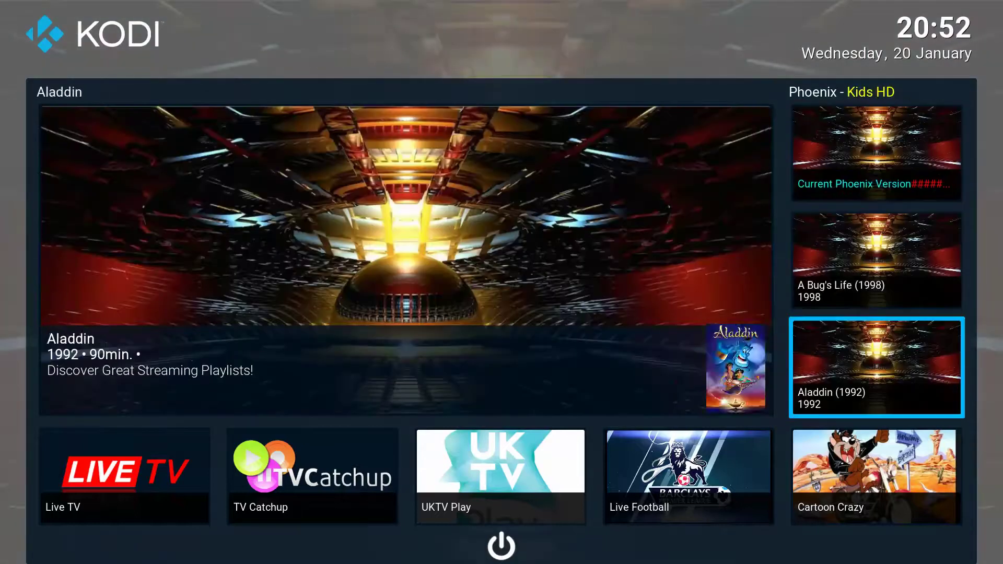
key(Down)
key(Up)
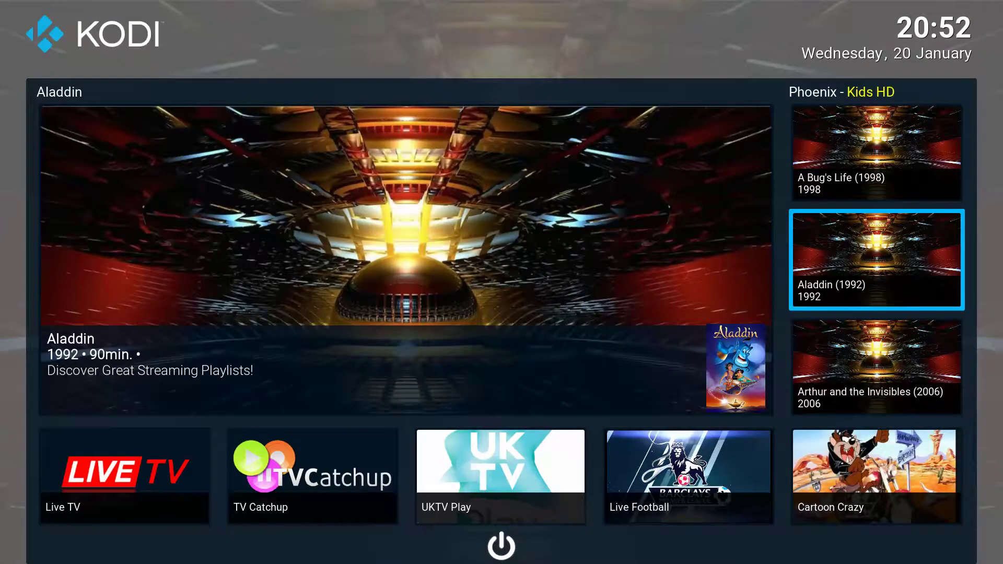
key(Return)
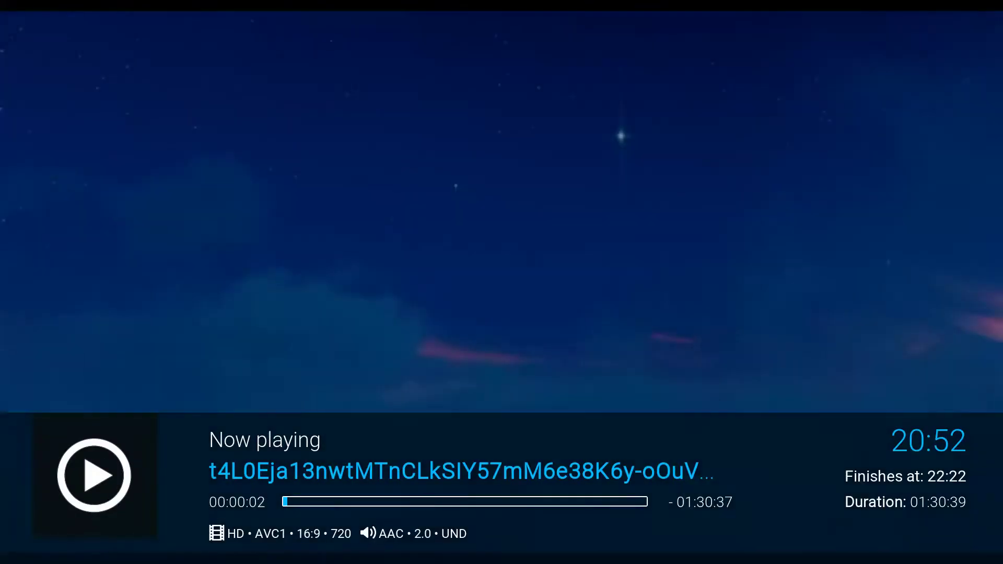
Bring up the playback controls and stop the film that is playing.
key(Return)
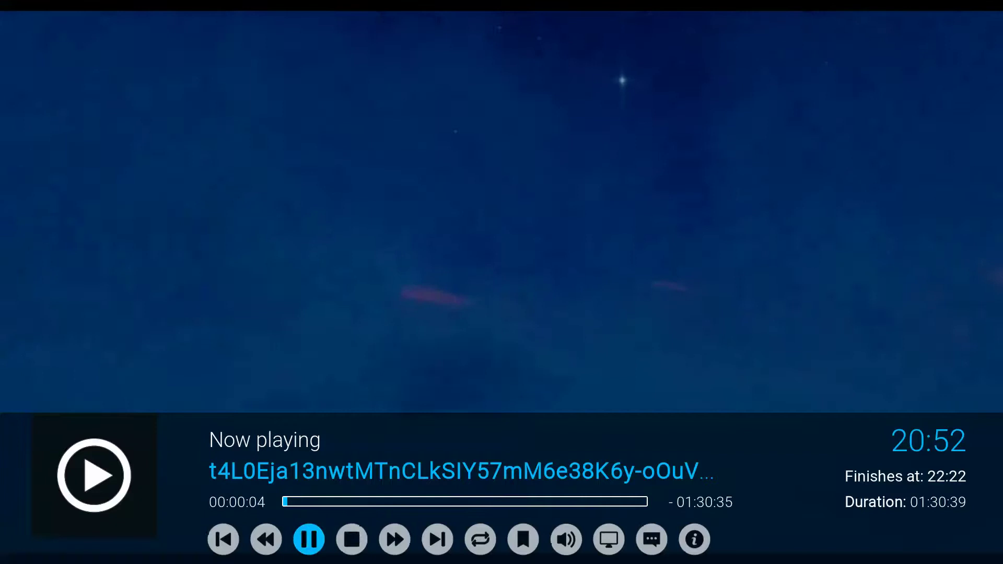
key(Right)
key(Return)
Go past the Add-on browser tile back to YouTube and enter its Popular video list.
key(Right)
key(Right)
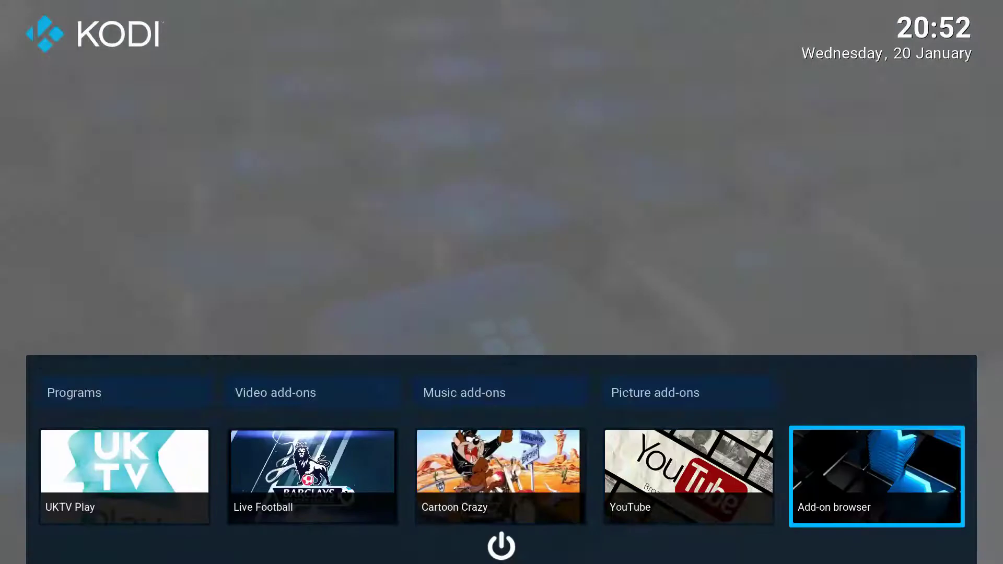
key(Left)
key(Up)
key(Right)
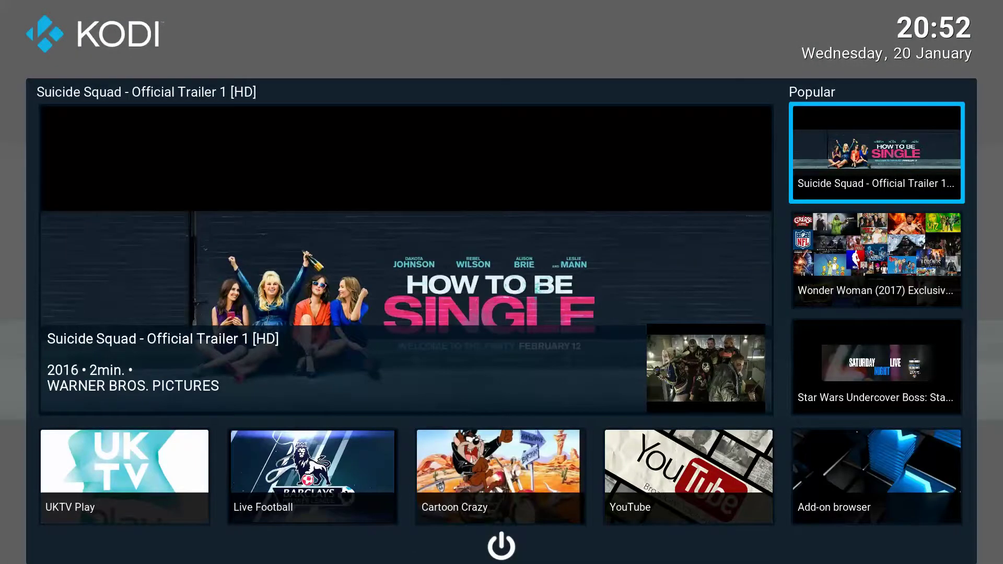
Look through the Popular YouTube videos down to Star Wars Undercover Boss and go on to the Settings tile.
key(Down)
key(Down)
key(Down)
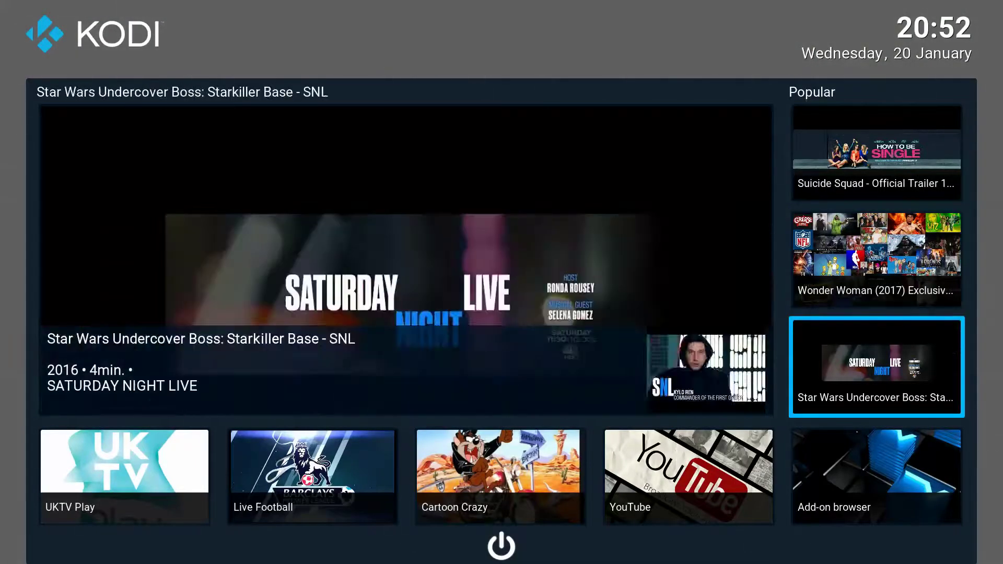
key(Down)
key(Right)
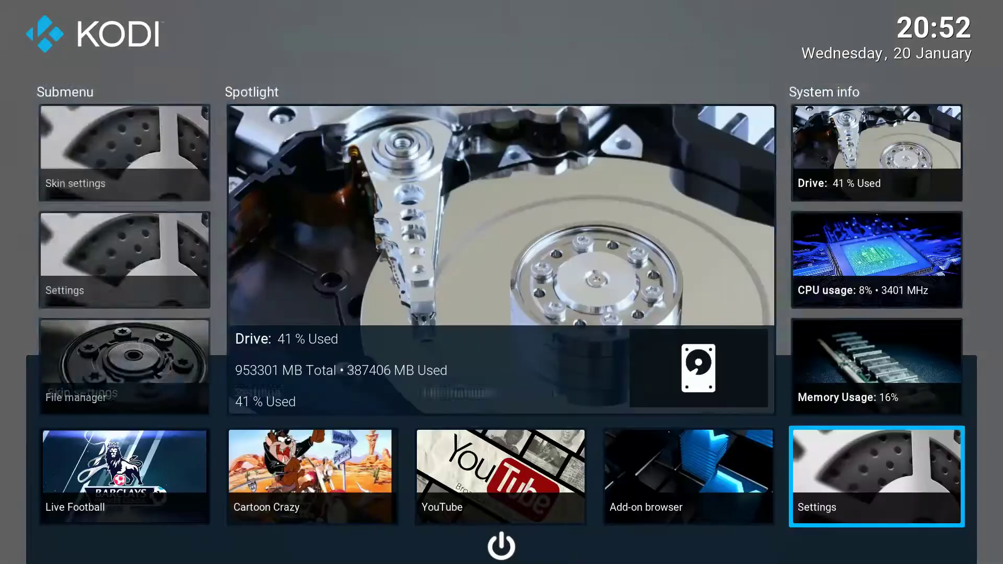
key(Right)
key(Left)
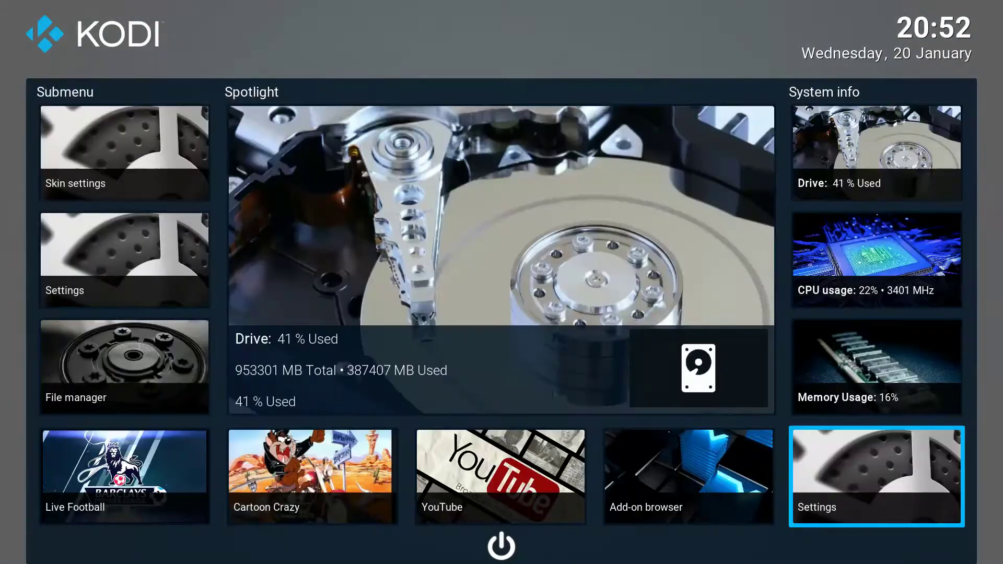
Go back along the home screen tiles from Settings, past YouTube, to the Shows tile.
key(Left)
key(Left)
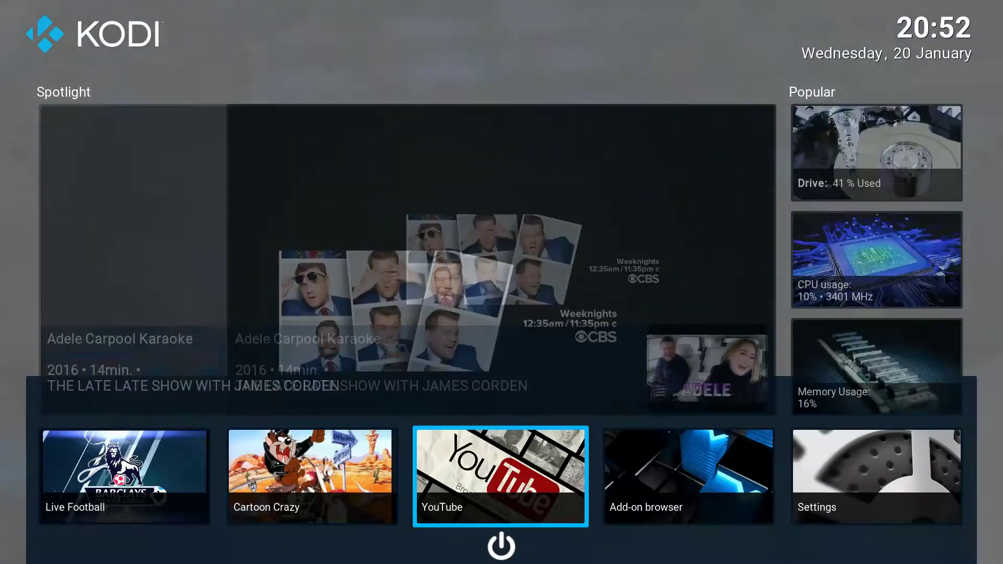
key(Left)
key(Right)
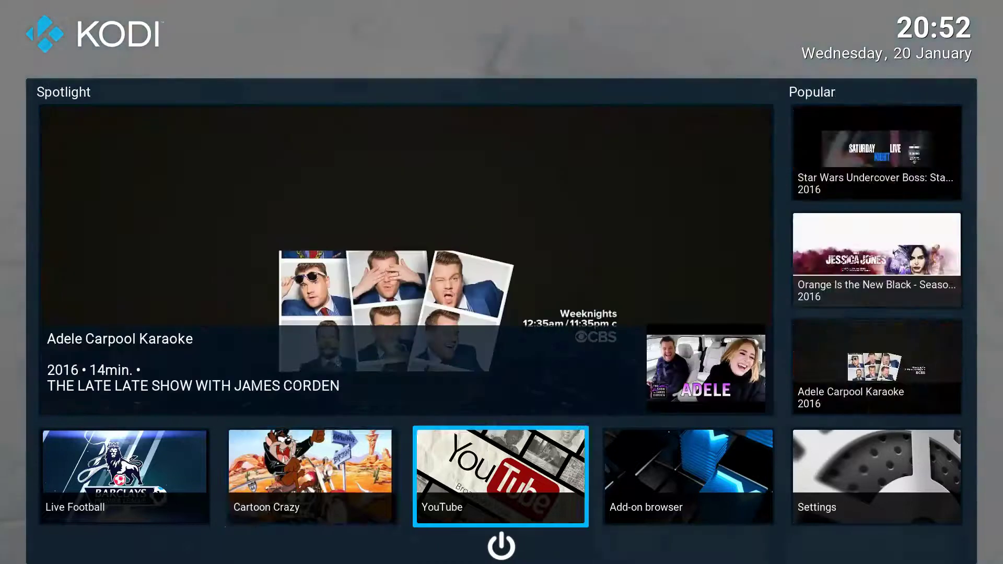
key(Left)
key(Left)
key(Left)
key(Left)
key(Left)
key(Left)
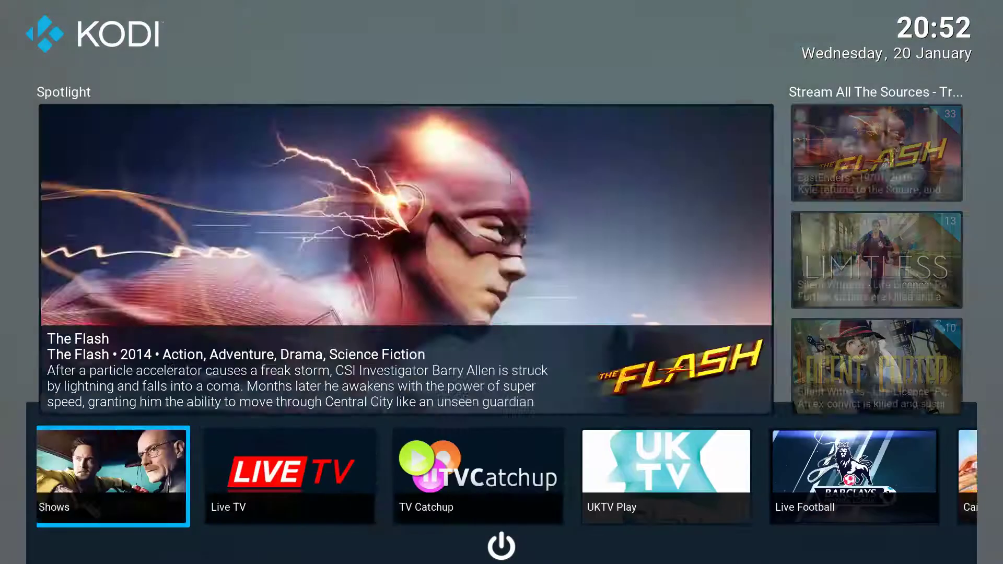
key(Left)
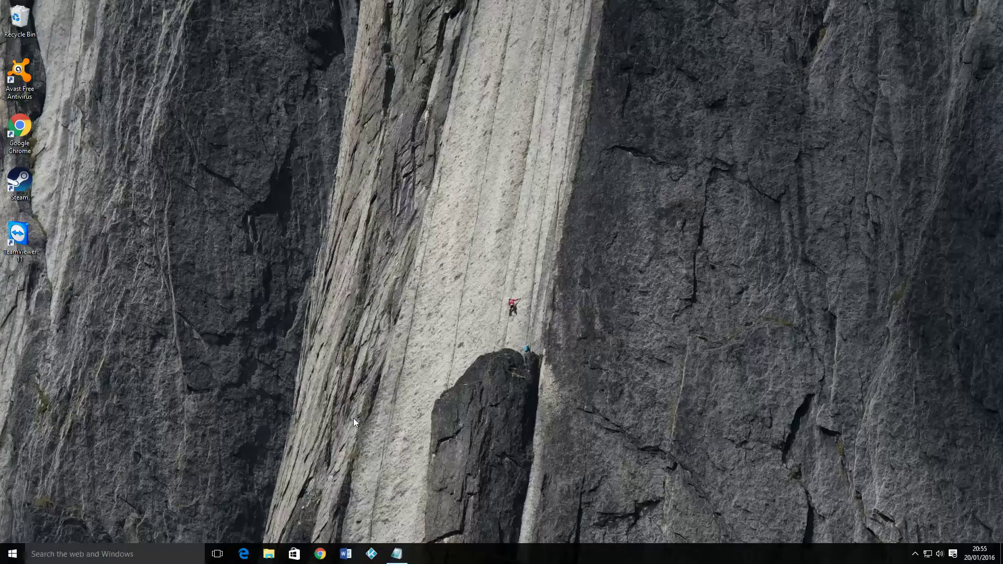
Switch to Google Chrome and search the web for "kodi download".
click(320, 554)
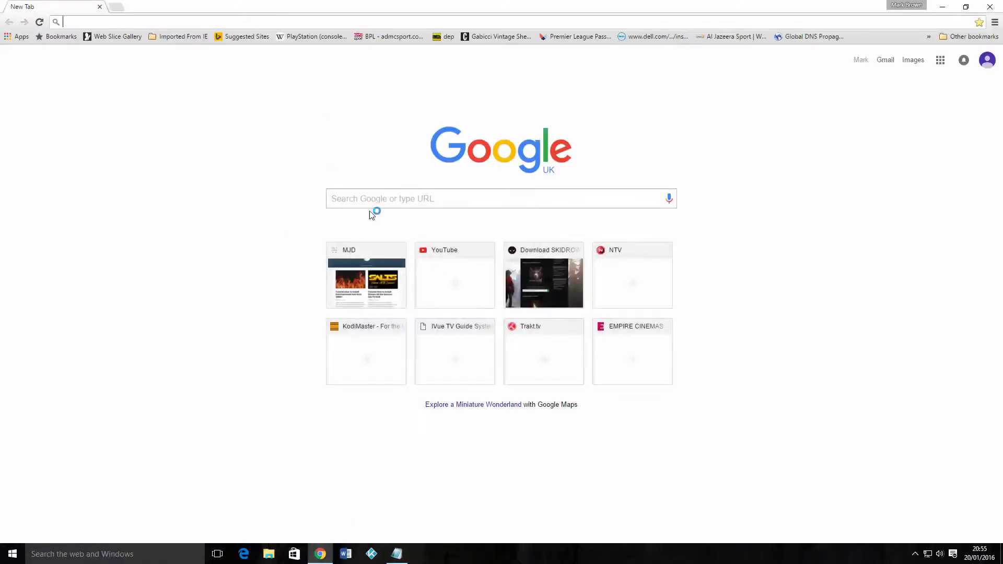
click(379, 201)
text(kodi )
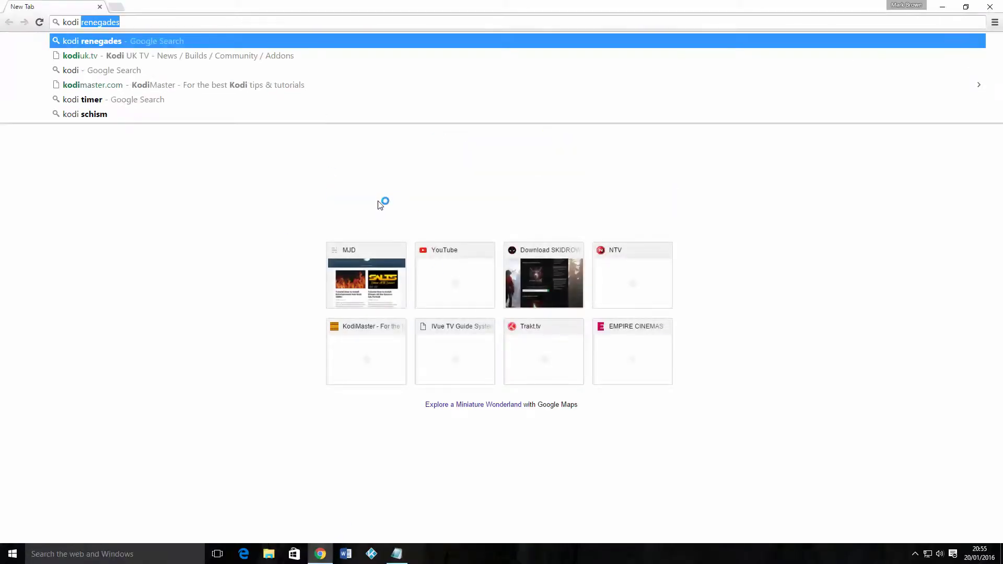
text(dp)
key(BackSpace)
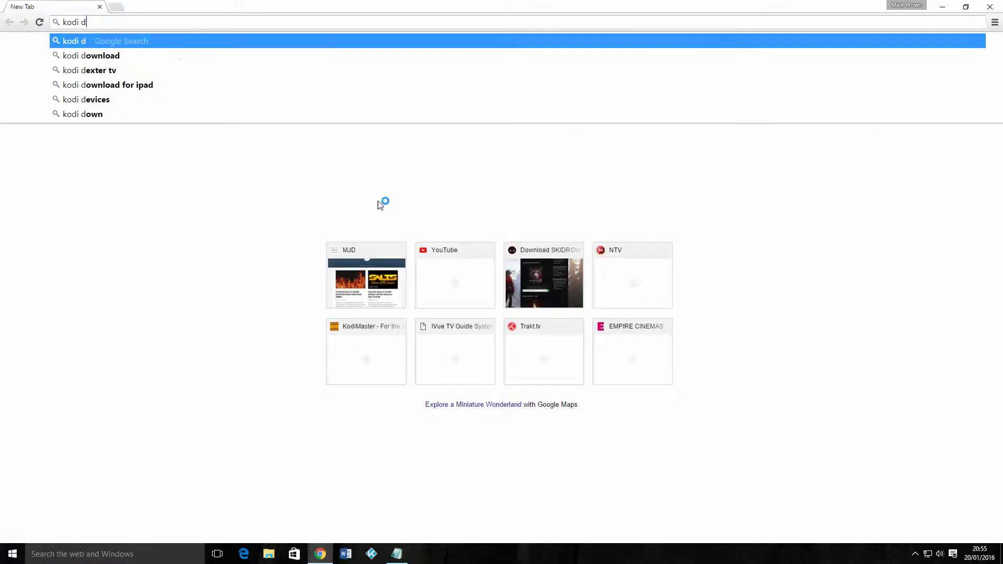
key(Return)
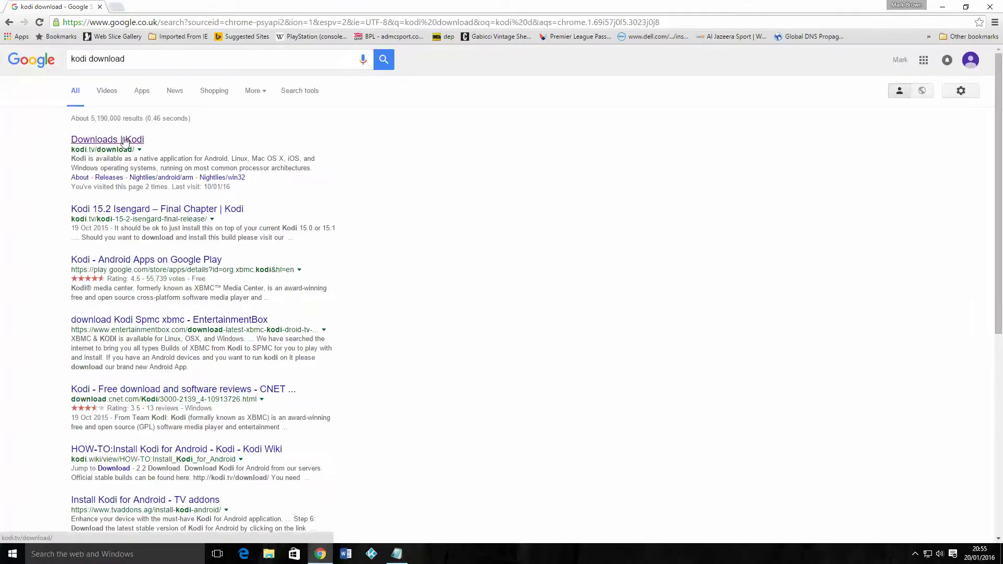
Open the official Kodi Downloads page and download the Windows installer for Kodi v15.2 "Isengard".
click(125, 140)
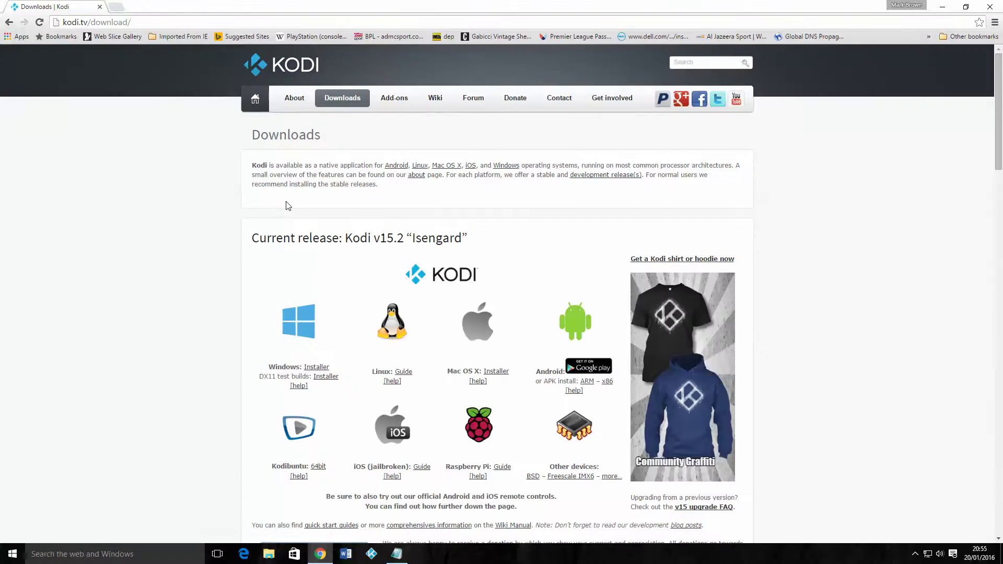
click(311, 370)
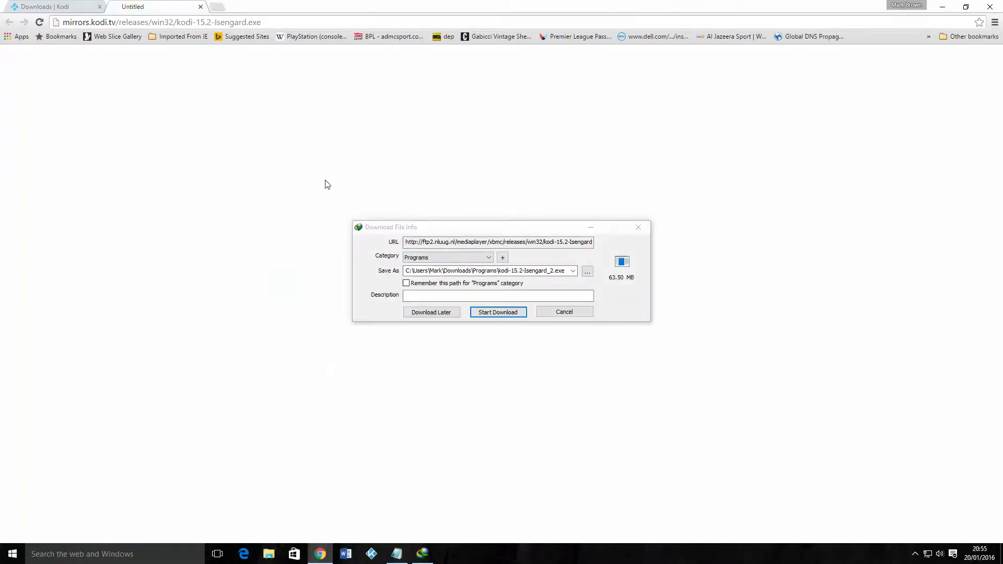
click(491, 313)
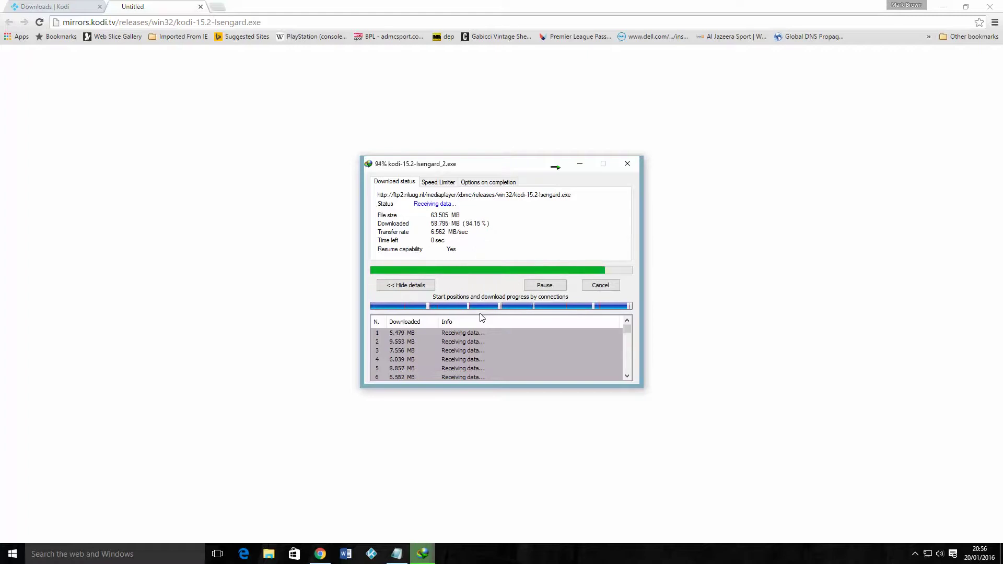
Install Kodi from the downloaded file, accepting the license, the Full install type and the Kodi Start Menu folder, and finish the setup.
click(413, 309)
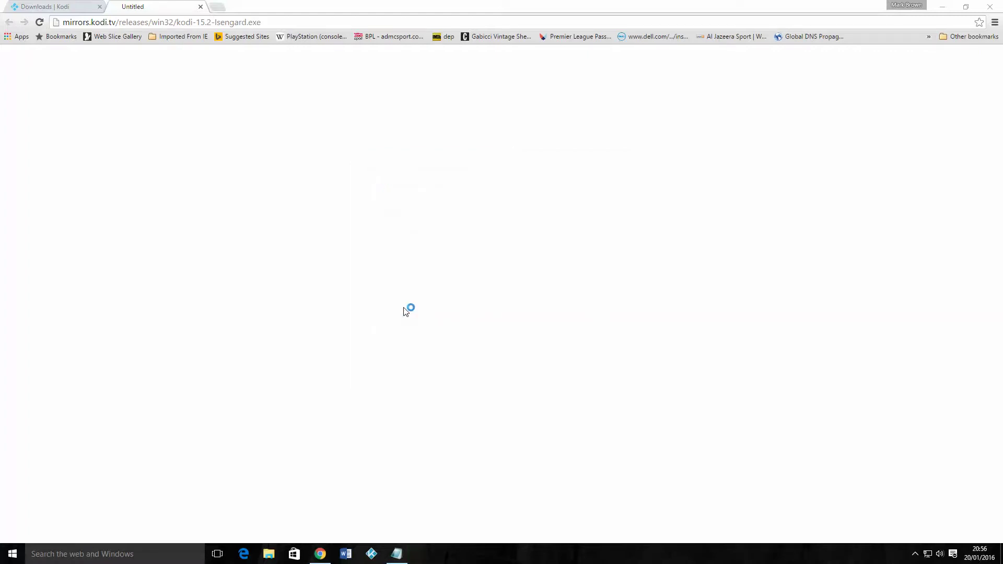
click(551, 360)
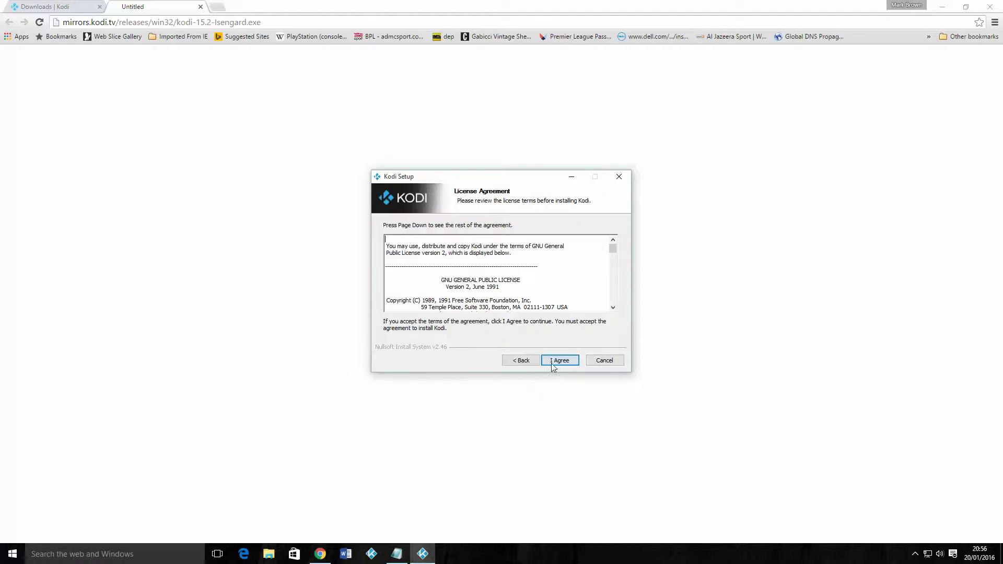
click(555, 361)
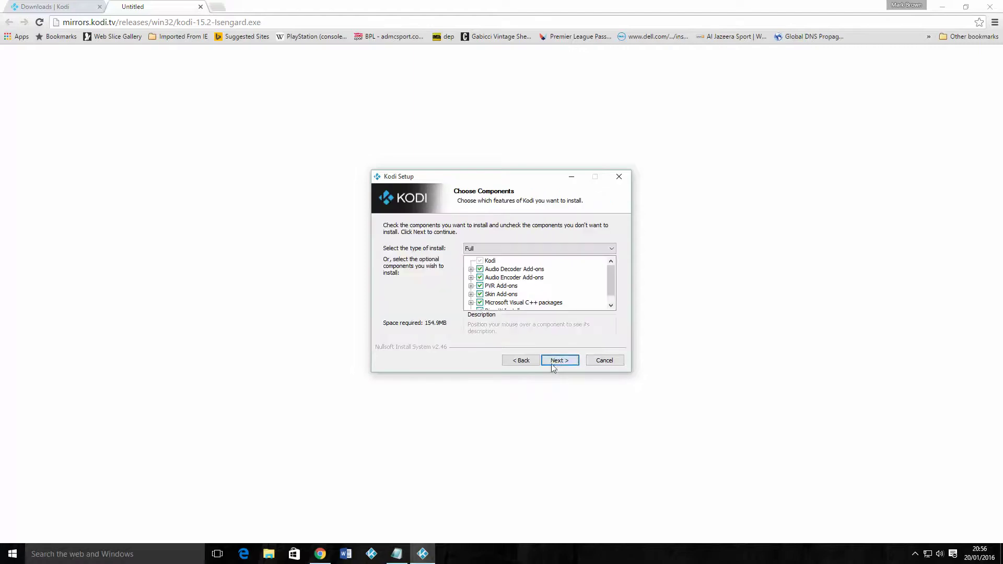
click(557, 361)
click(556, 362)
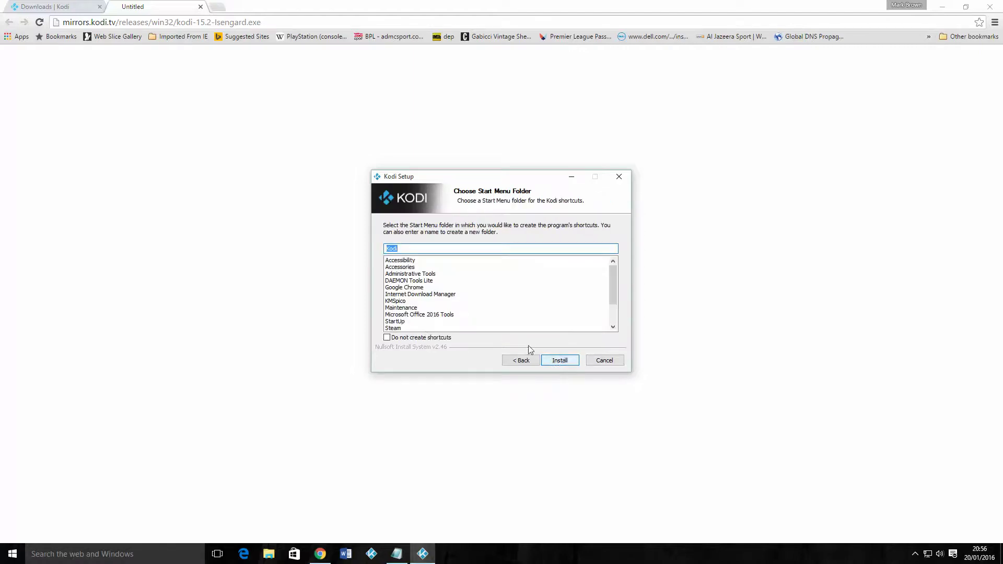
click(552, 359)
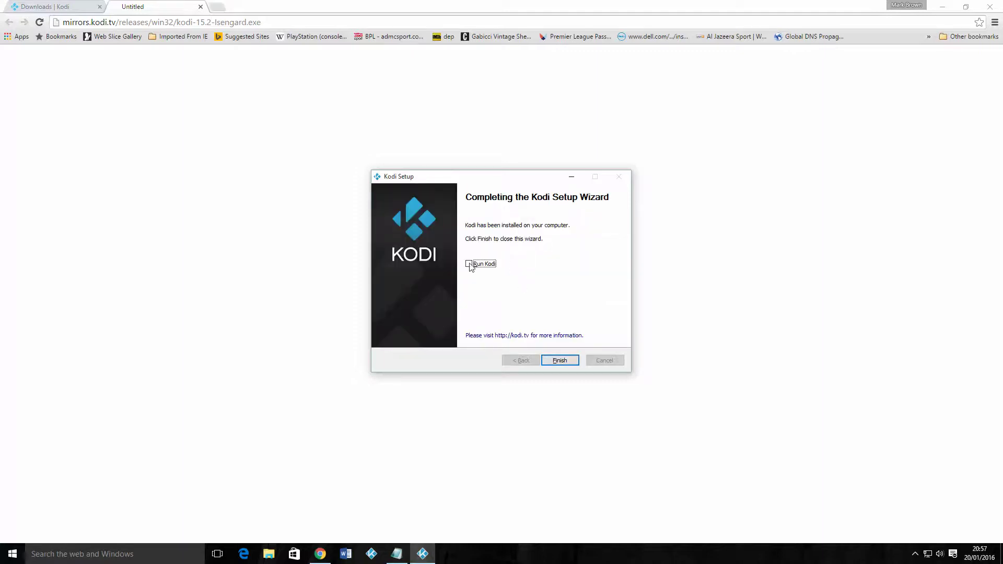
click(560, 362)
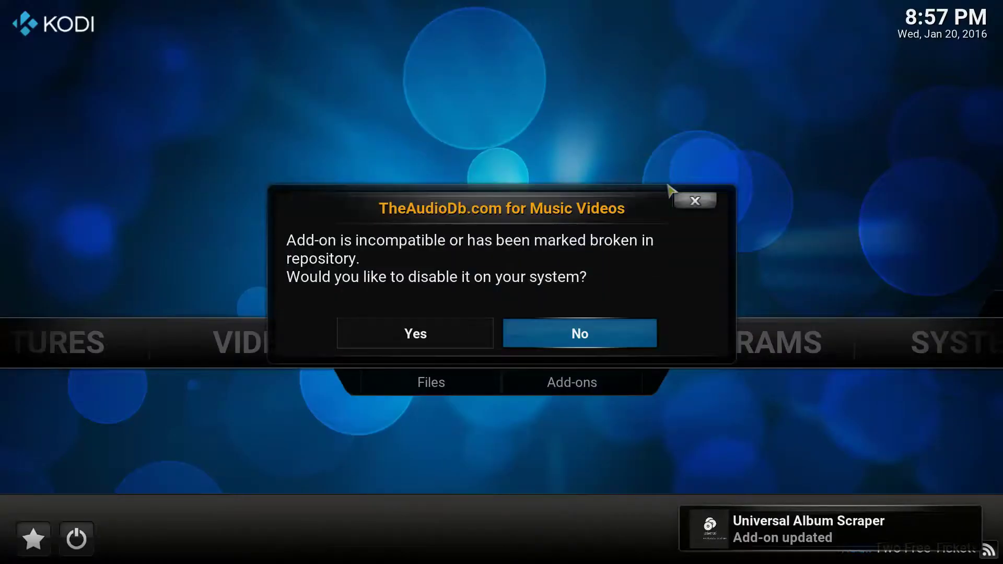
Disable the broken TheAudioDb.com for Music Videos add-on and open Kodi's system settings.
key(Left)
key(Return)
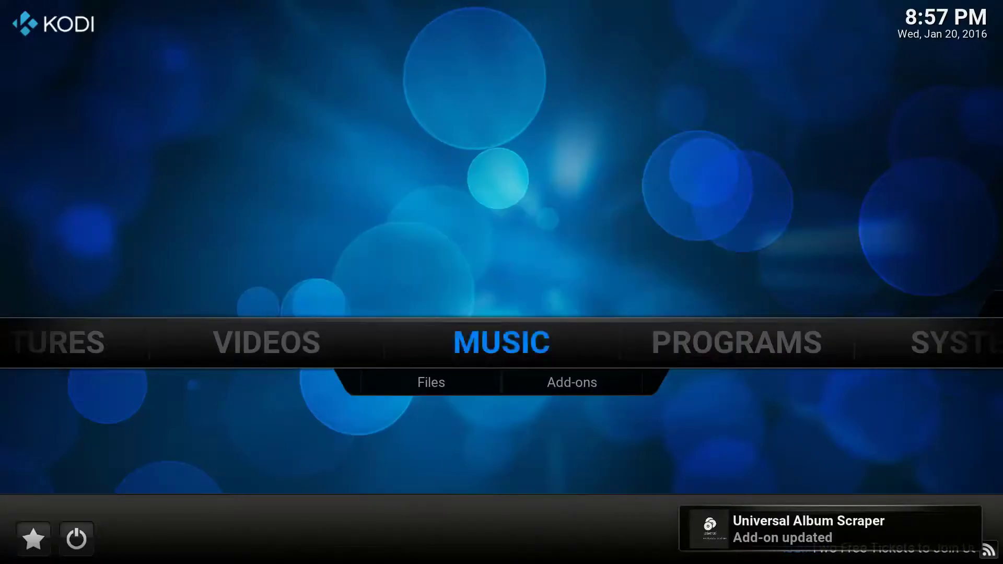
key(Right)
key(Right)
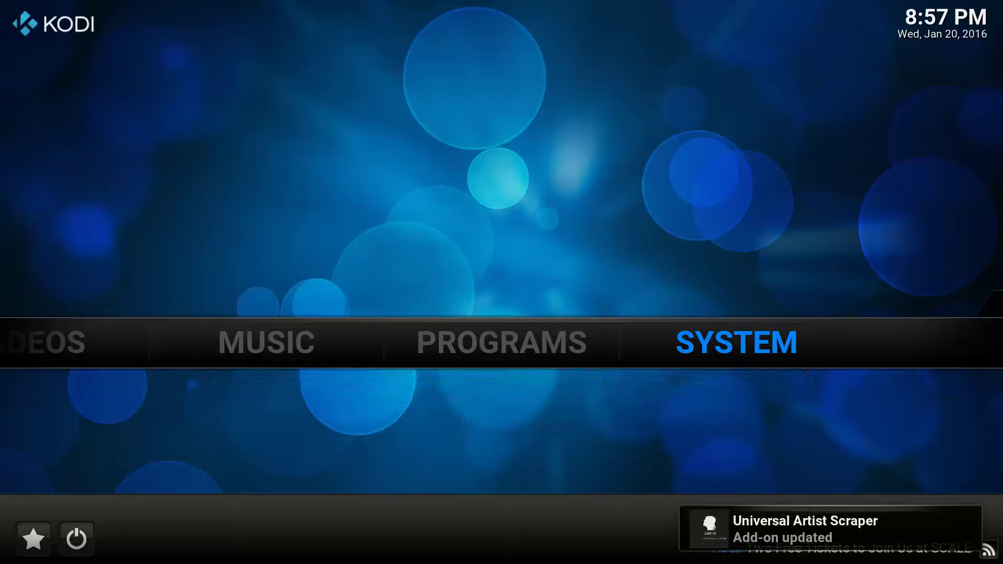
key(Down)
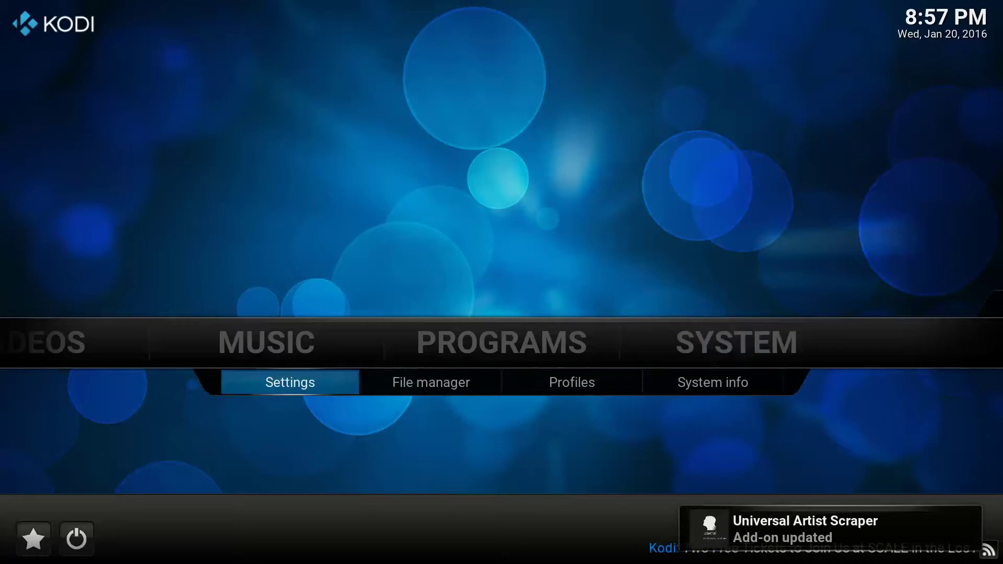
key(Return)
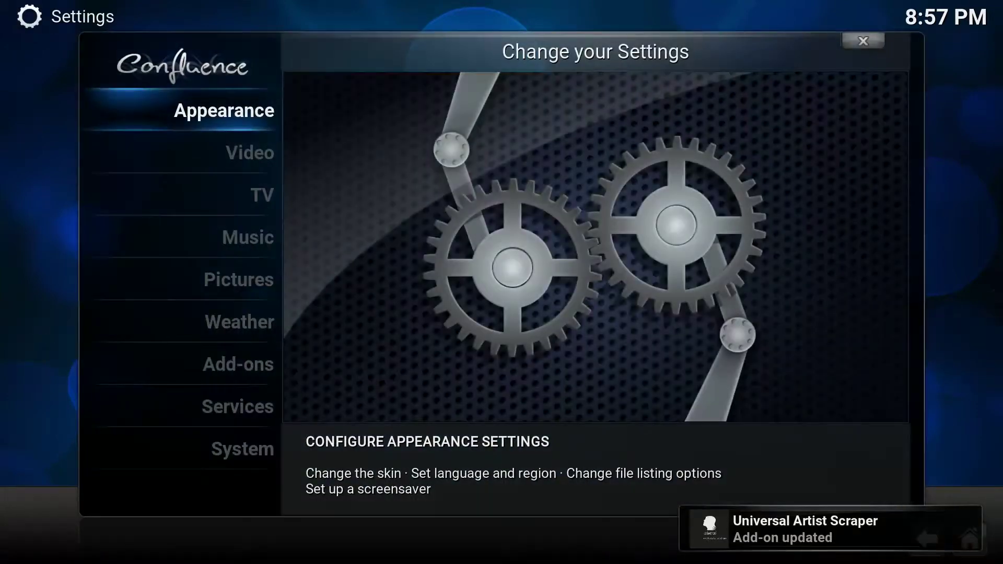
key(Escape)
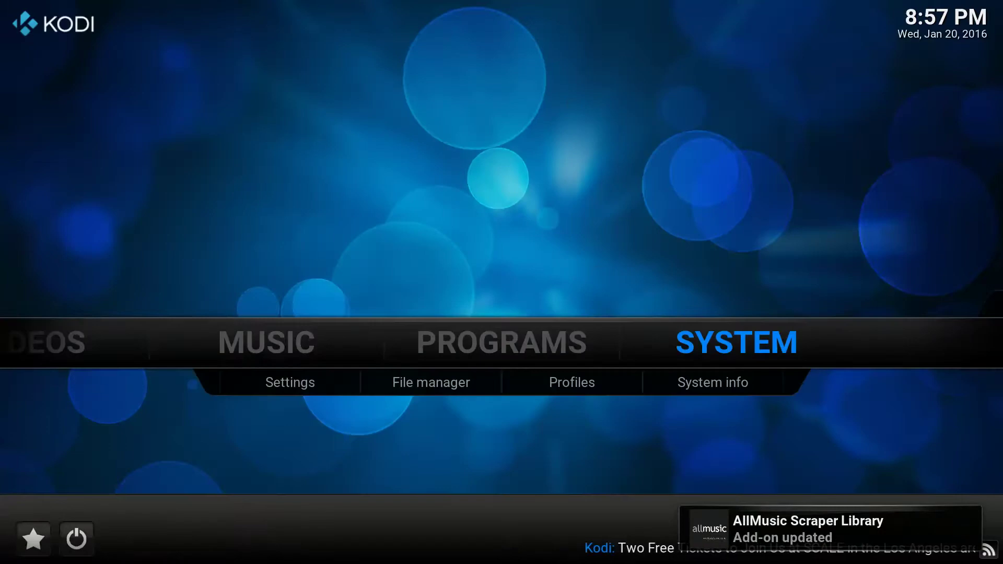
key(Down)
key(Return)
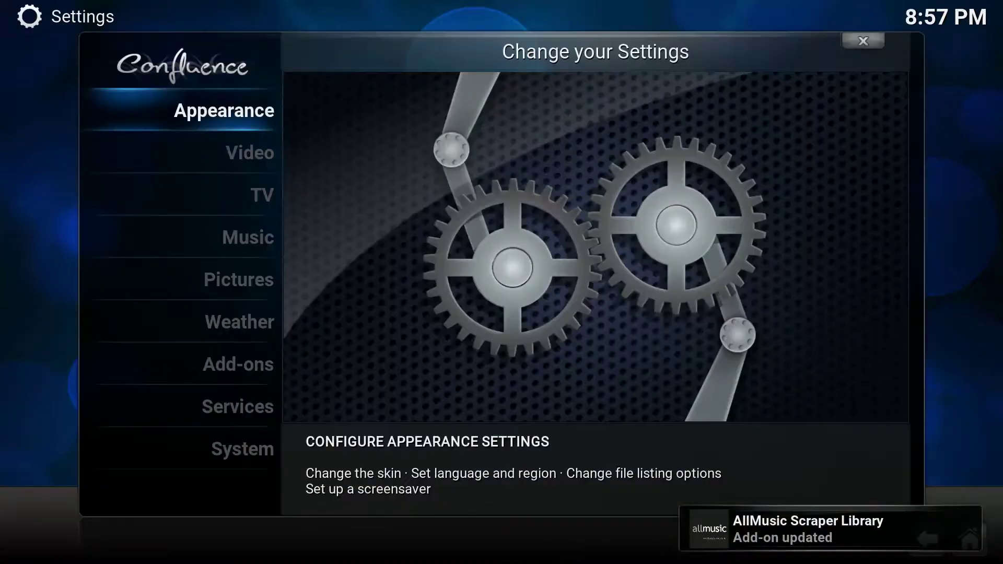
Open the skin choice in the Appearance settings and bring up the list of additional skins to download.
key(Down)
key(Up)
key(Return)
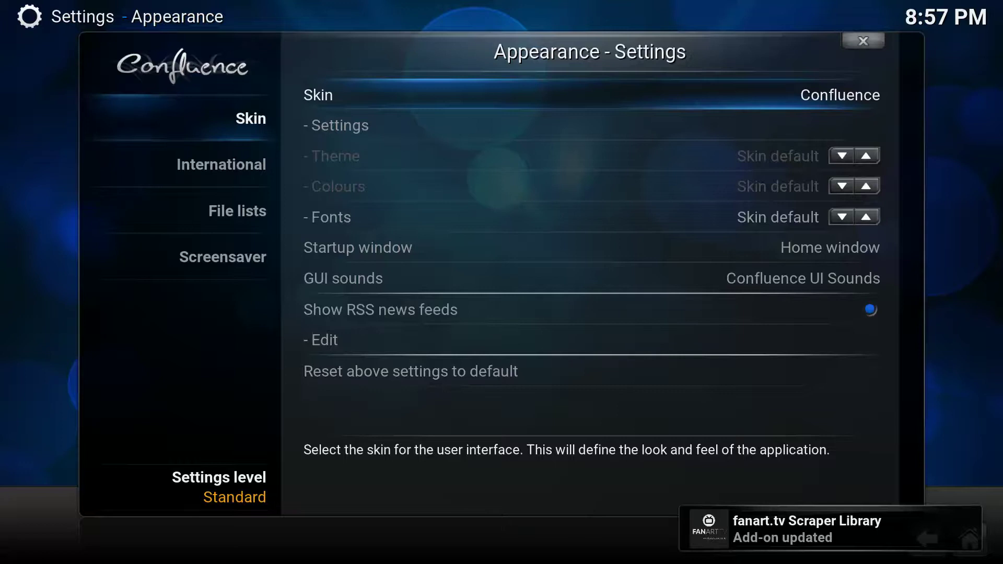
key(Return)
key(Right)
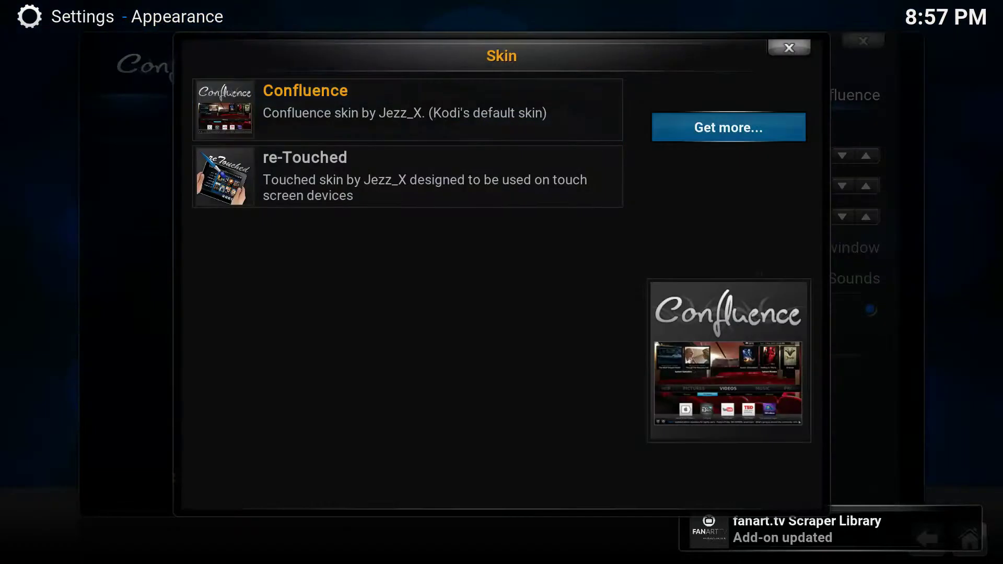
key(Return)
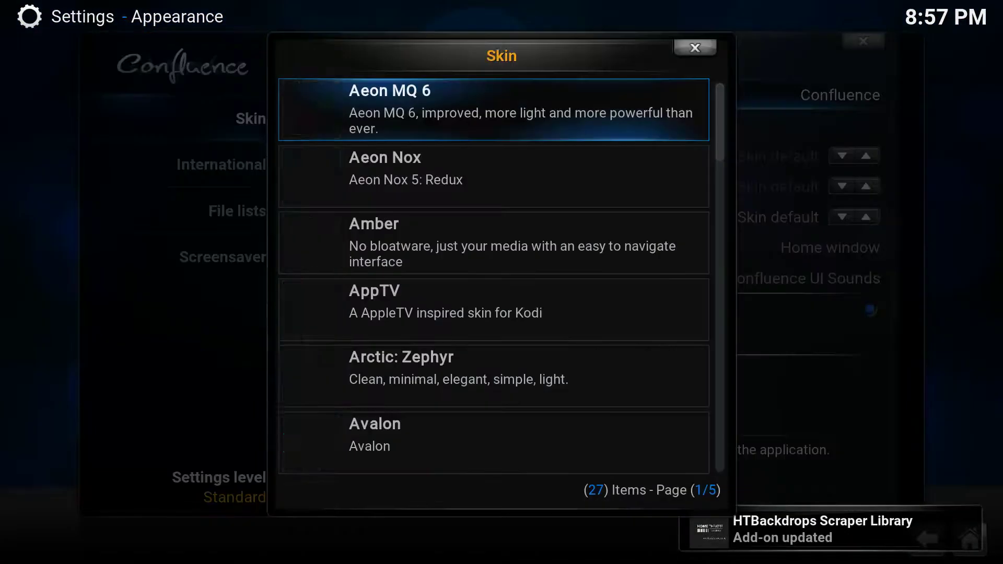
Install the Titan skin from the list of additional skins and keep it as the active skin.
key(Down)
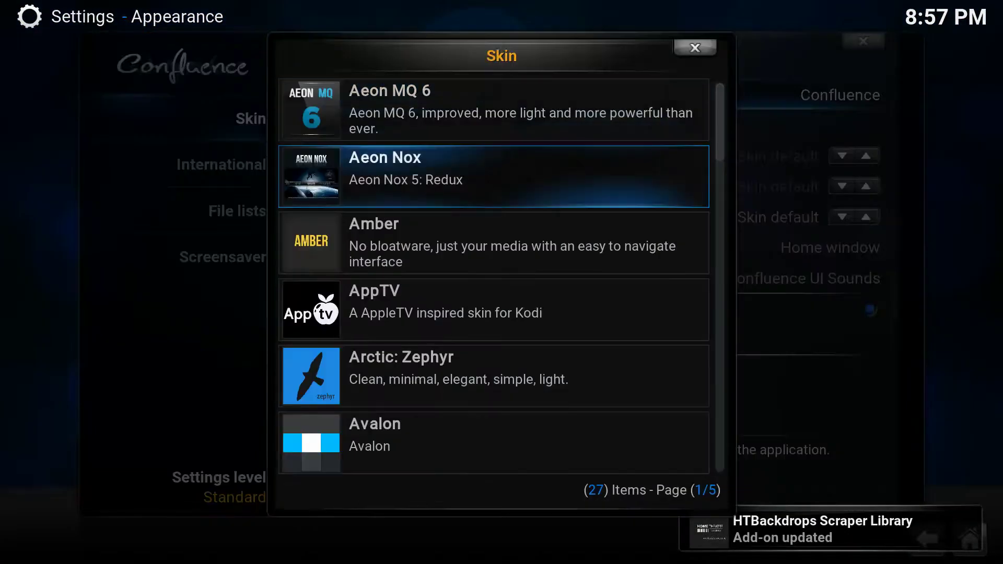
key(Up)
key(Up)
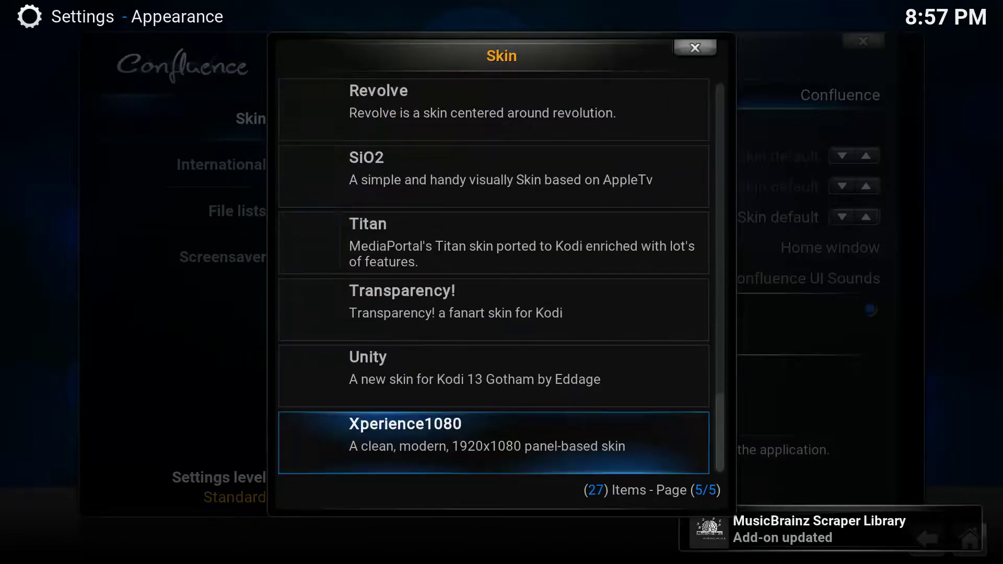
key(Up)
key(Up)
key(Up)
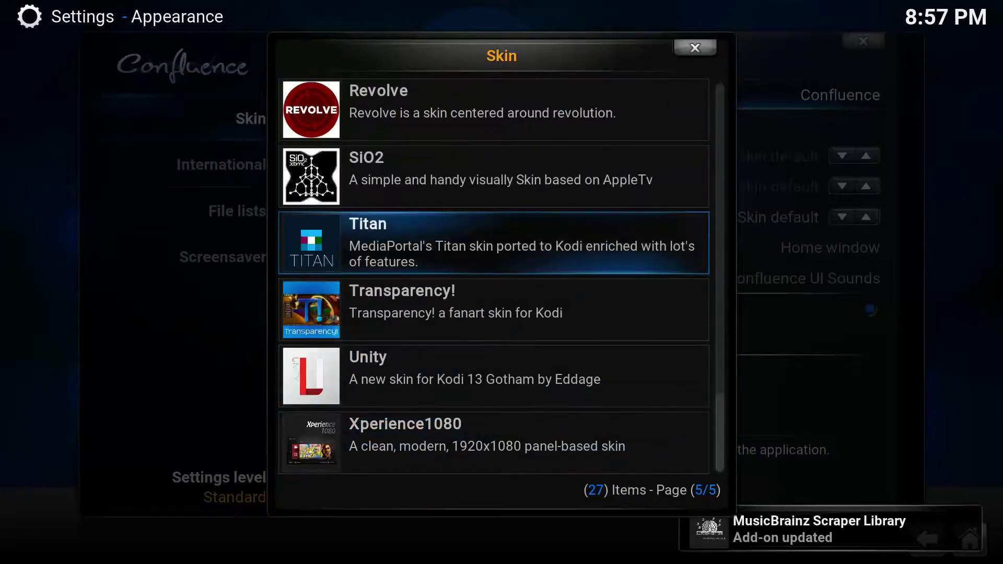
key(Return)
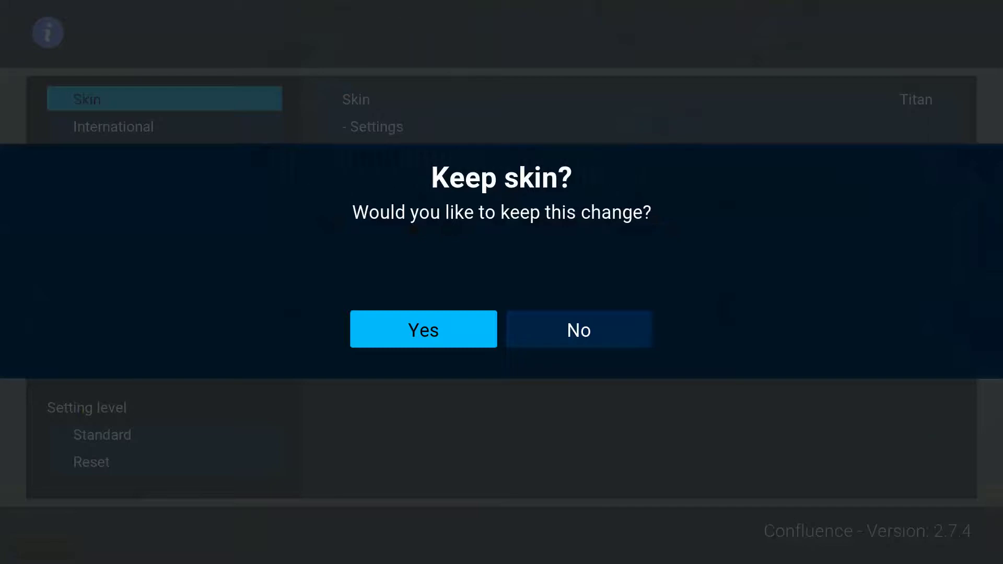
key(Right)
key(Left)
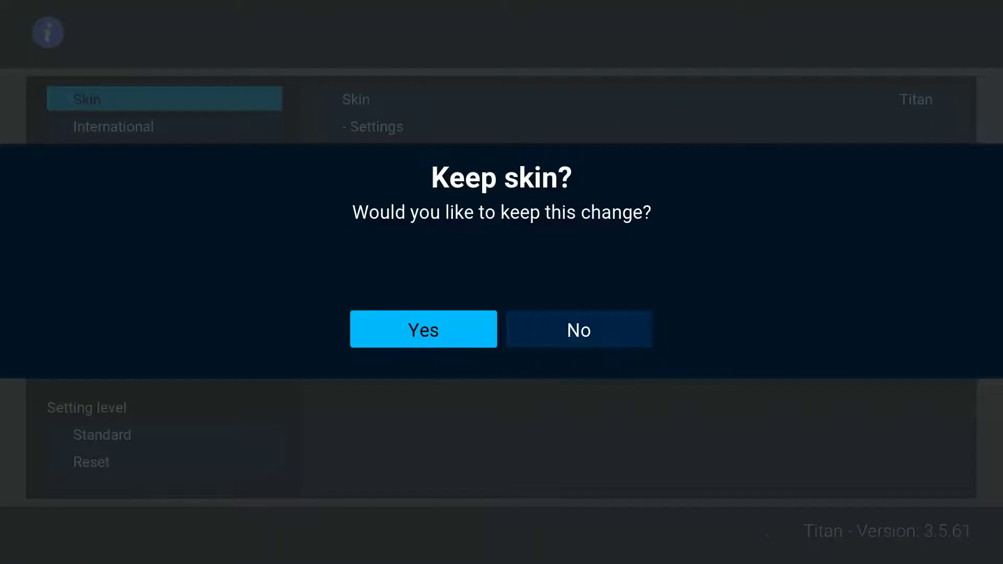
key(Return)
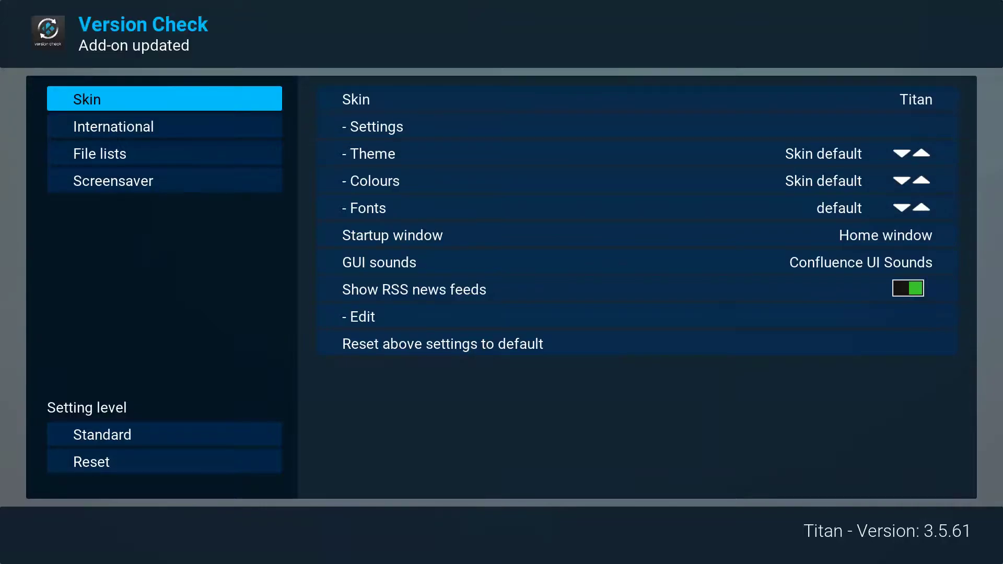
Return to the home screen, download the required YouTube add-on and run its setup wizard.
key(Escape)
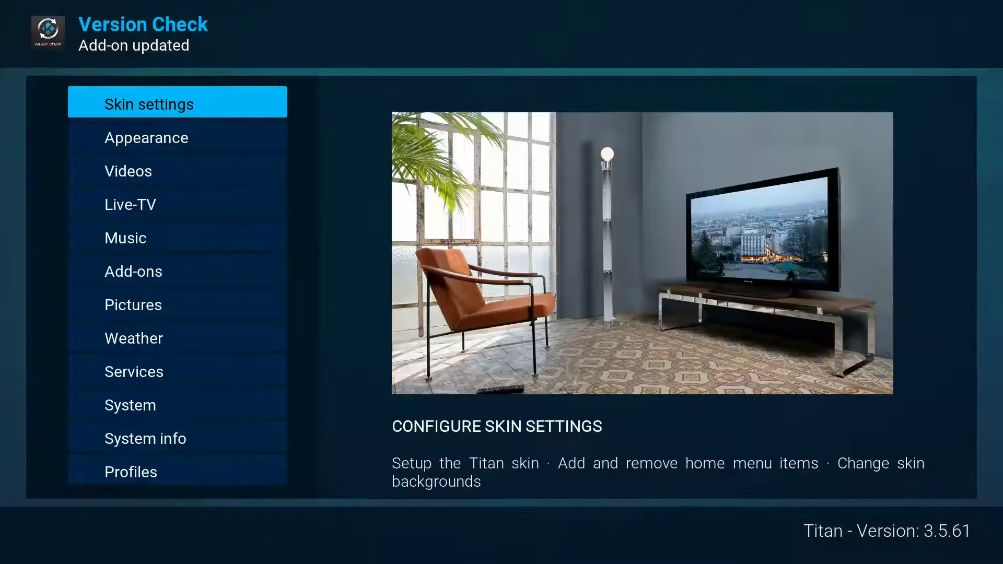
key(Escape)
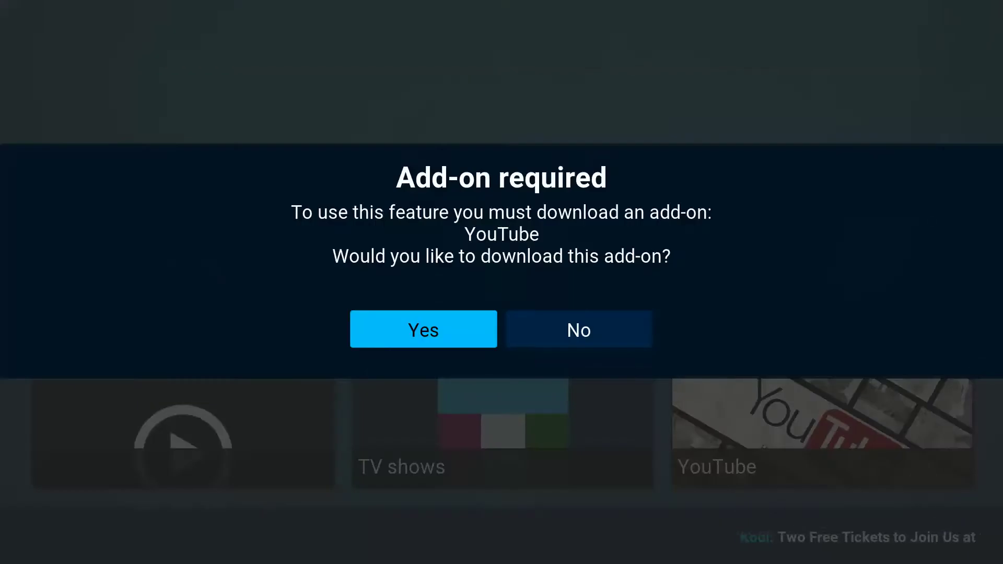
key(Escape)
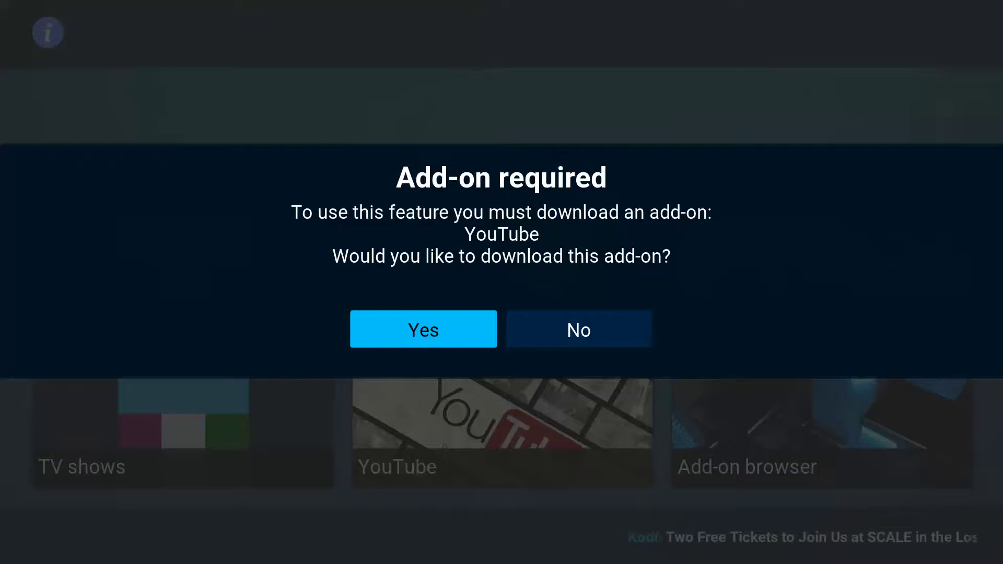
key(Return)
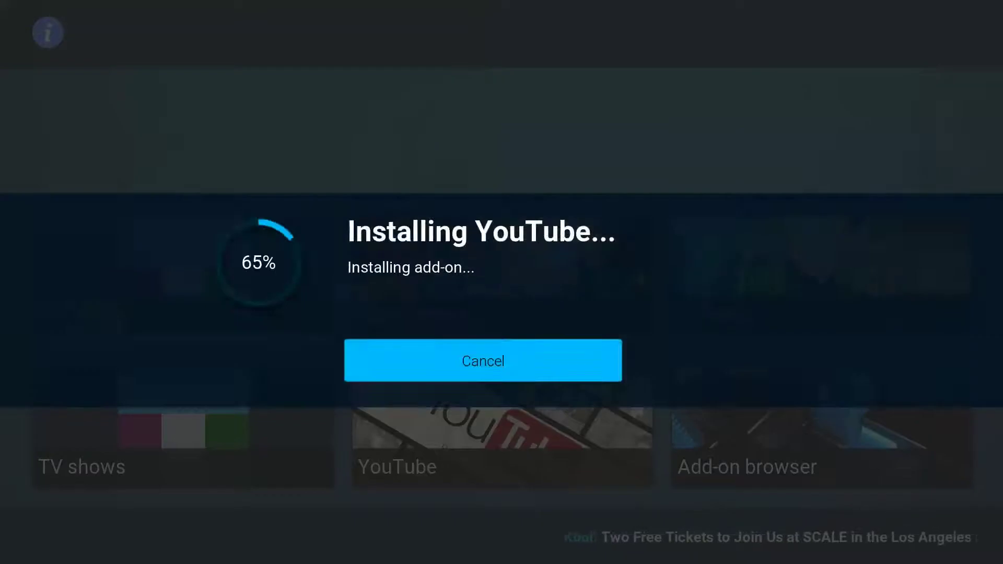
key(Return)
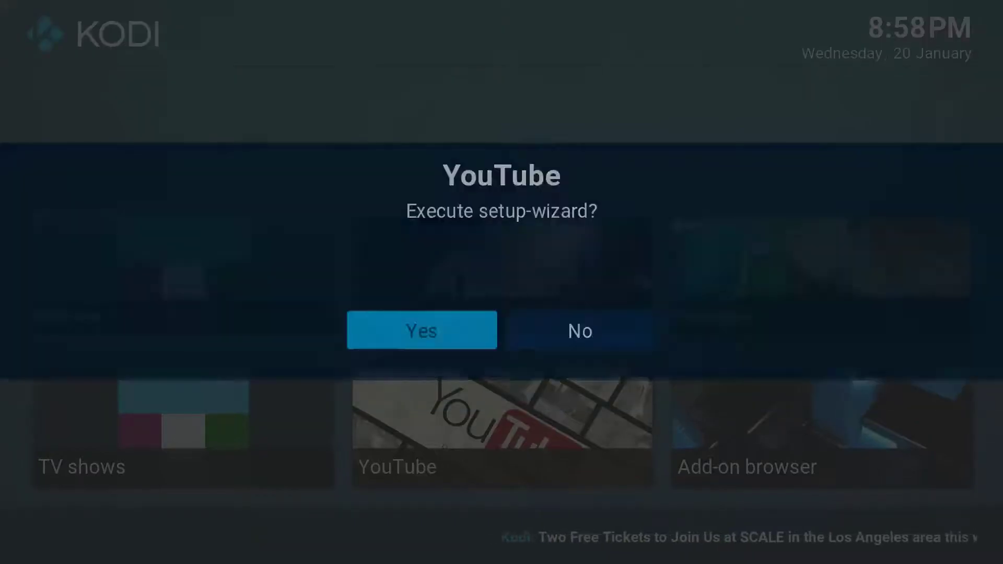
key(Escape)
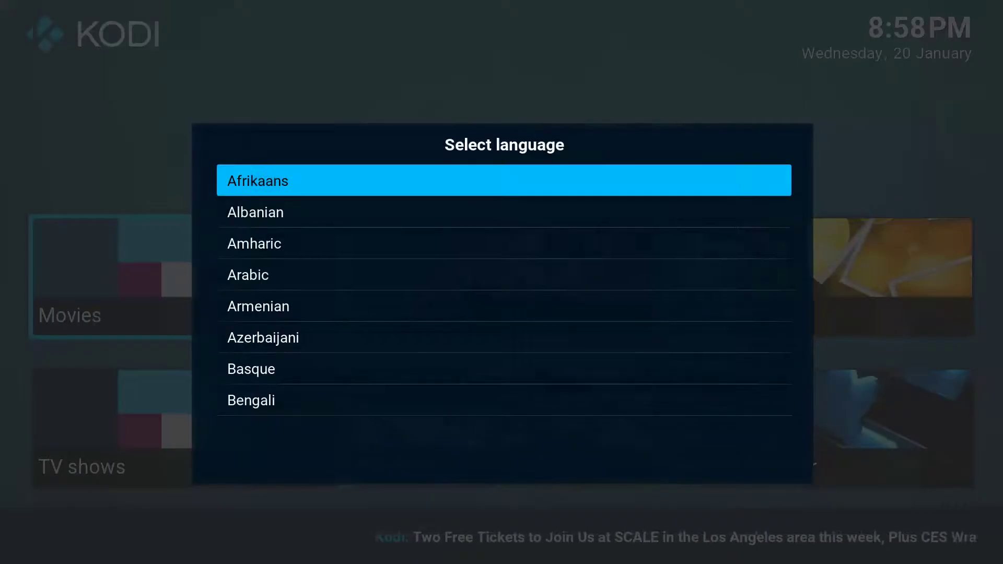
Choose the language in the YouTube setup wizard.
key(Down)
key(Down)
key(Down)
key(Down)
key(Down)
key(Down)
key(Down)
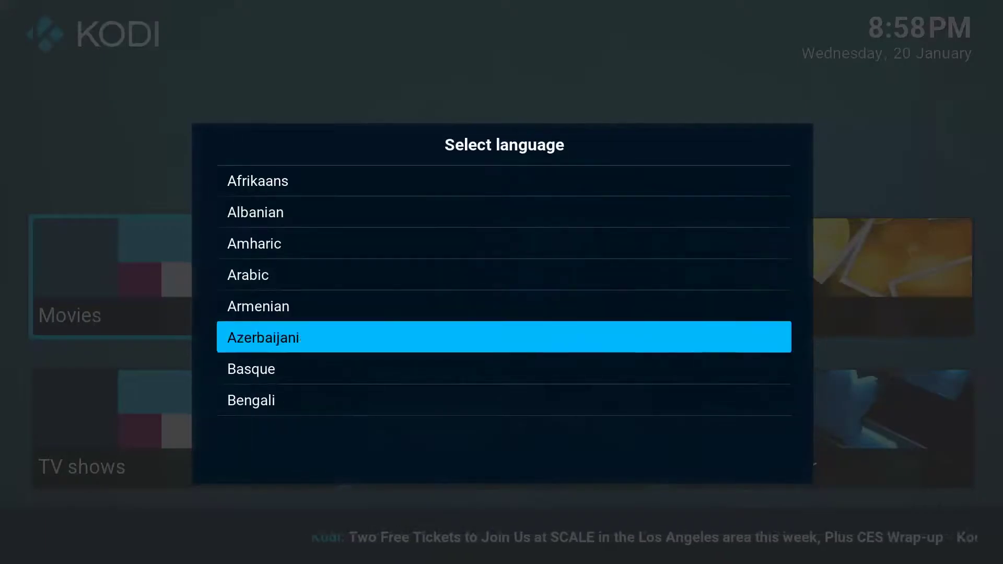
key(Down)
key(Down)
key(Down)
key(Down)
key(Down)
key(Down)
key(Down)
key(Down)
key(Down)
key(Down)
key(Down)
key(Down)
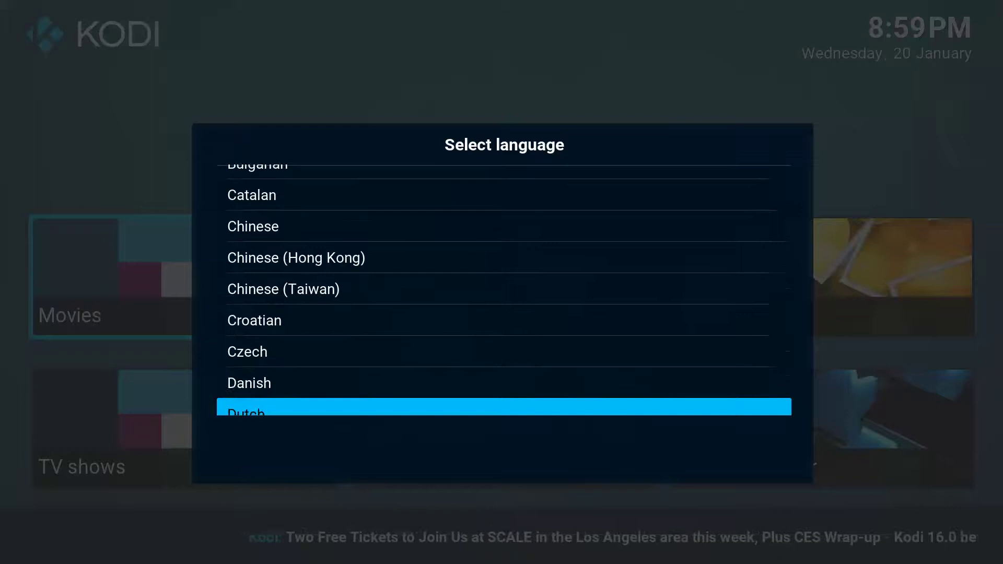
key(Return)
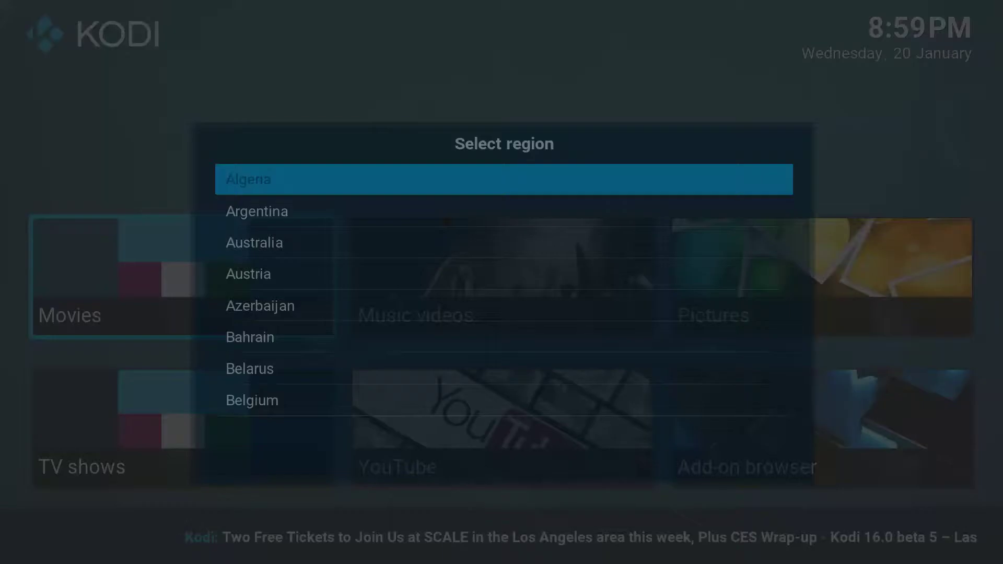
Set the YouTube region to United Kingdom and finish the setup wizard.
key(Up)
key(Up)
key(Up)
key(Up)
key(Up)
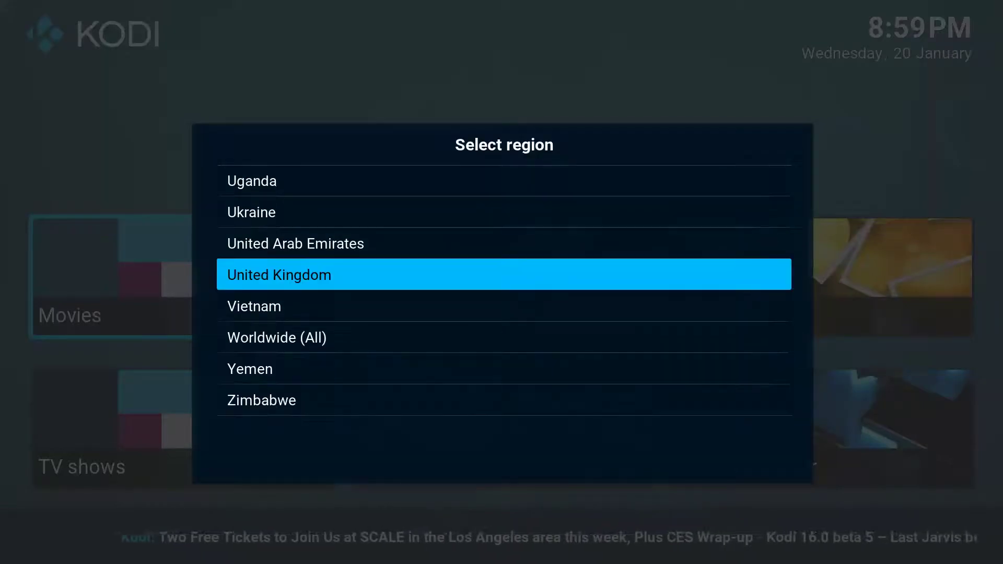
key(Return)
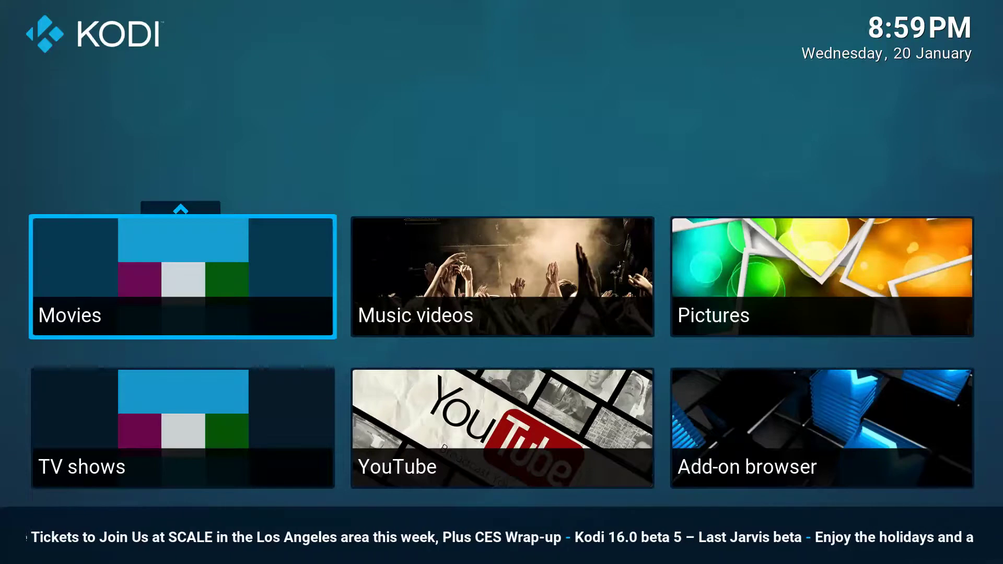
Open the file manager from the shortcuts below the Settings tile on the home screen.
key(Right)
key(Right)
key(Right)
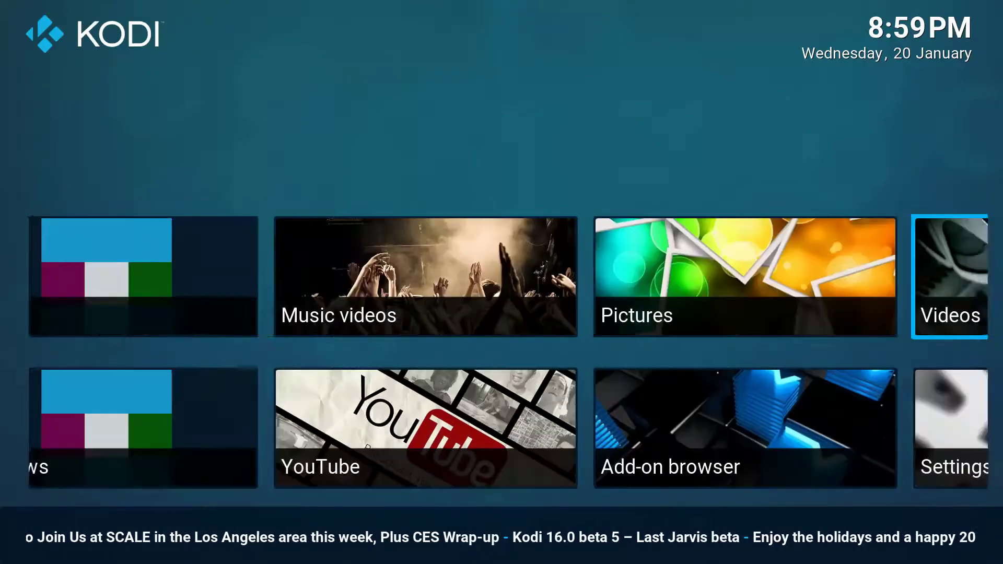
key(Down)
key(Down)
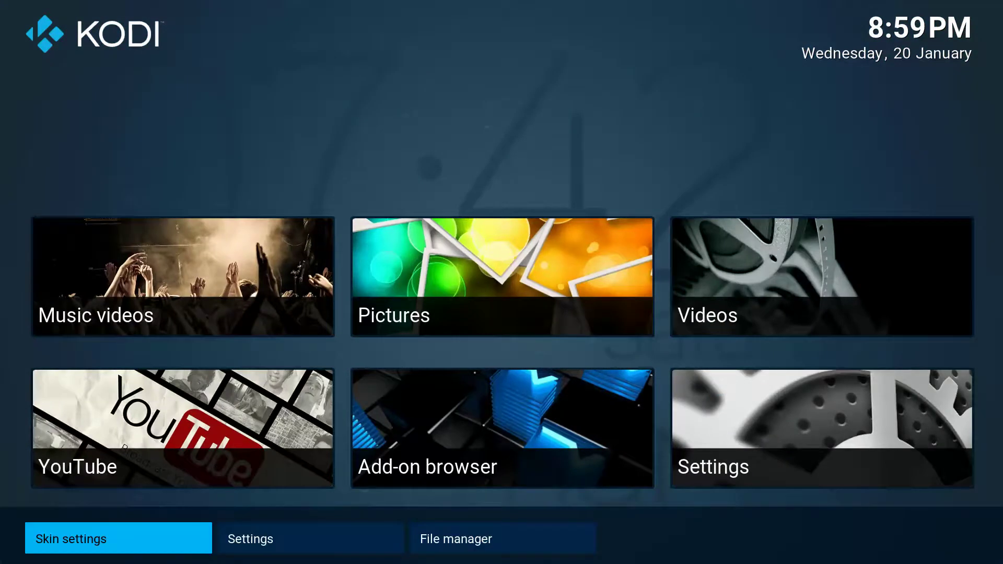
key(Right)
key(Right)
key(Return)
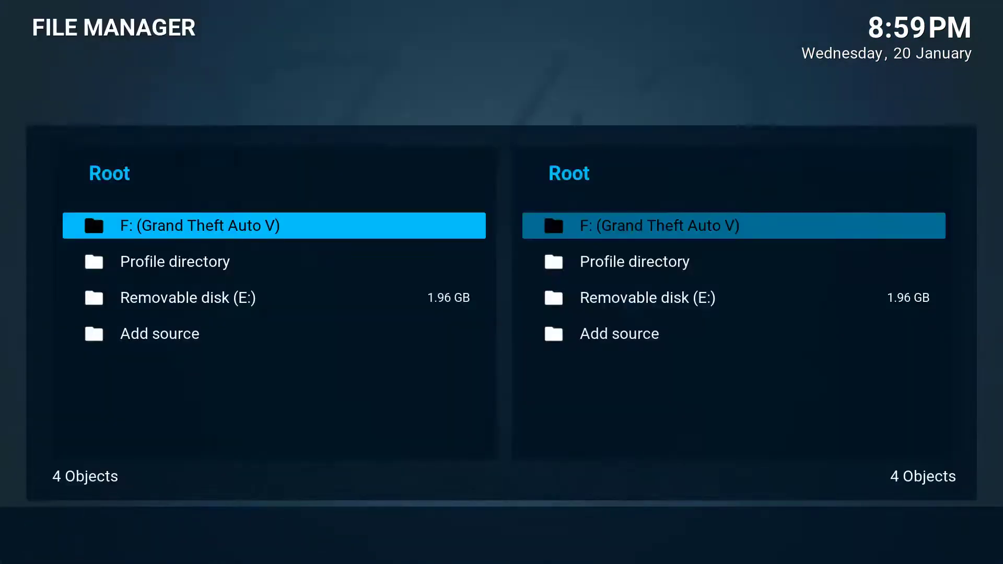
key(super)
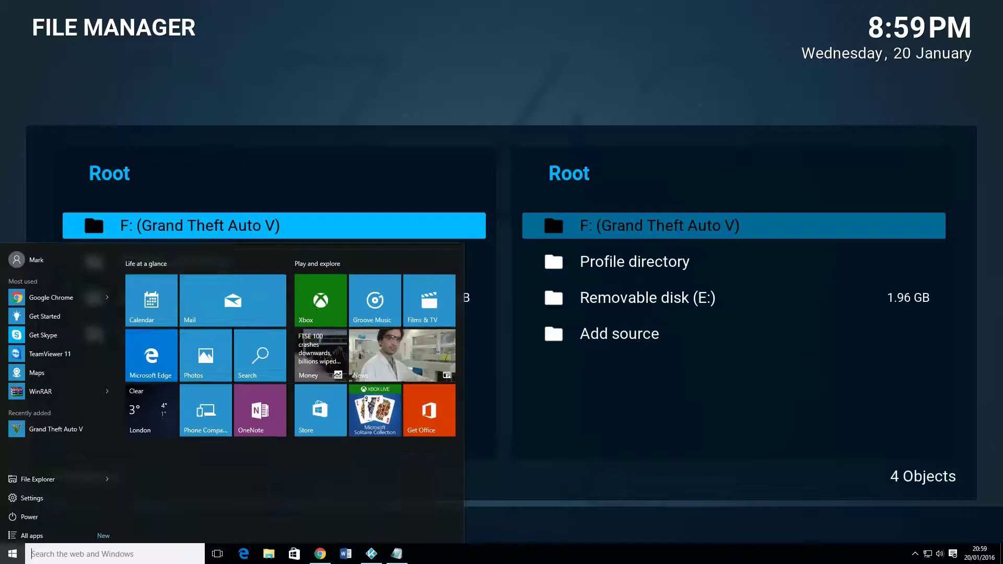
click(398, 554)
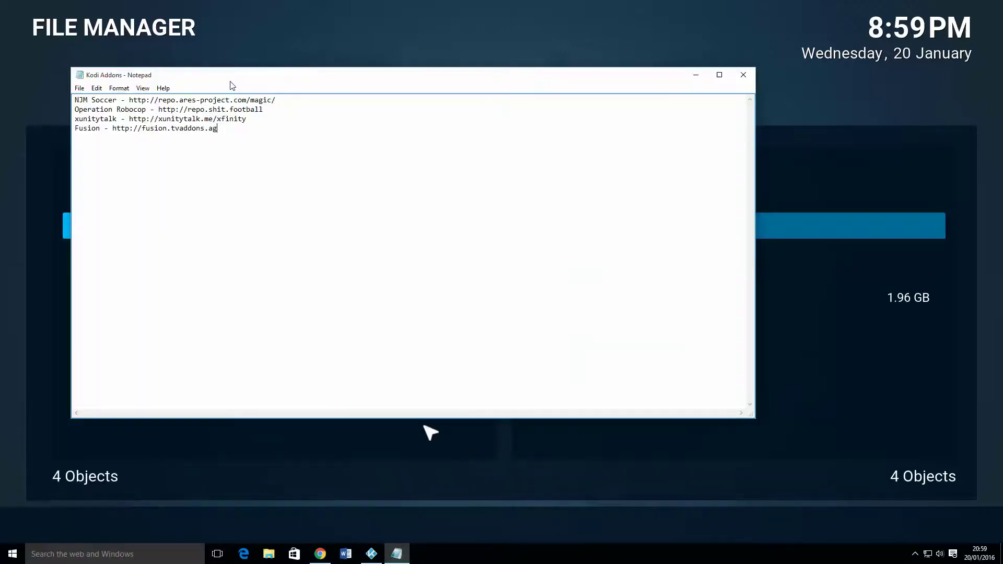
drag(232, 76, 655, 130)
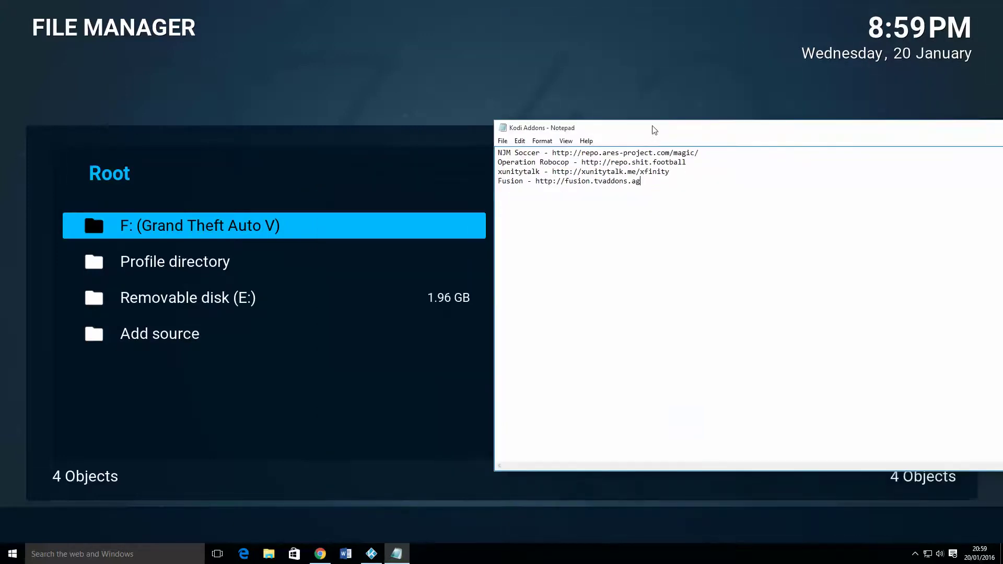
double_click(597, 182)
key(ctrl+c)
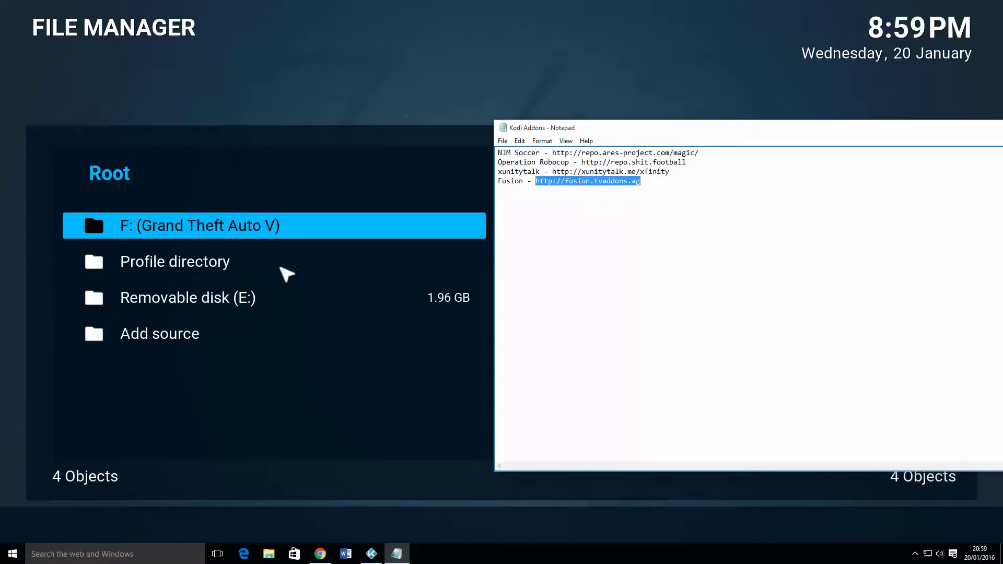
click(145, 340)
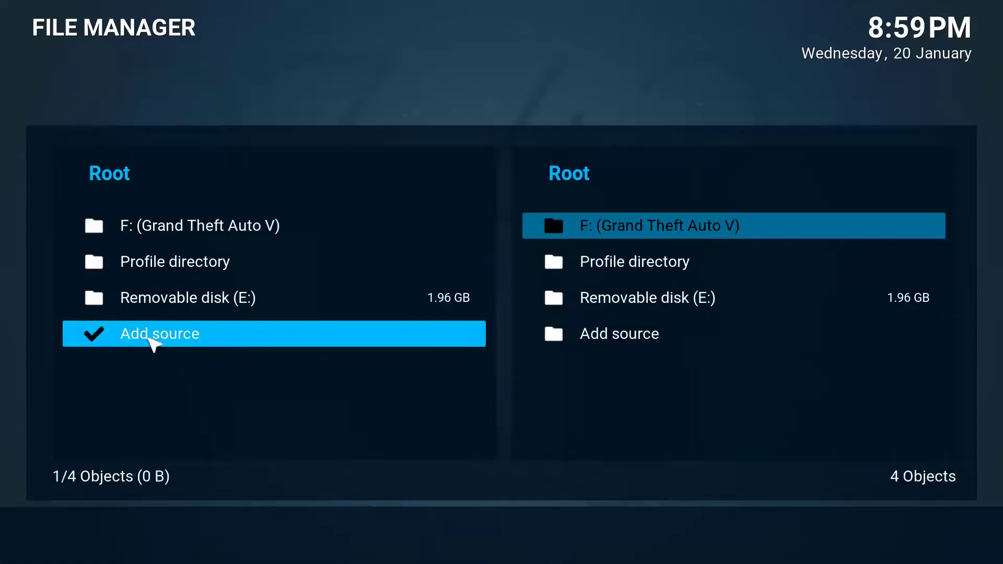
click(159, 340)
click(169, 341)
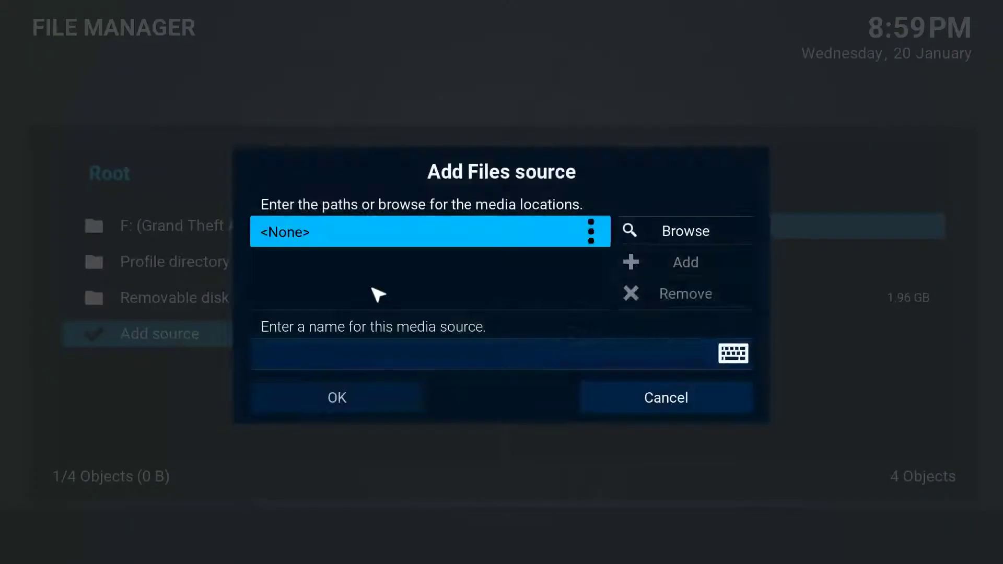
click(347, 236)
key(ctrl+v)
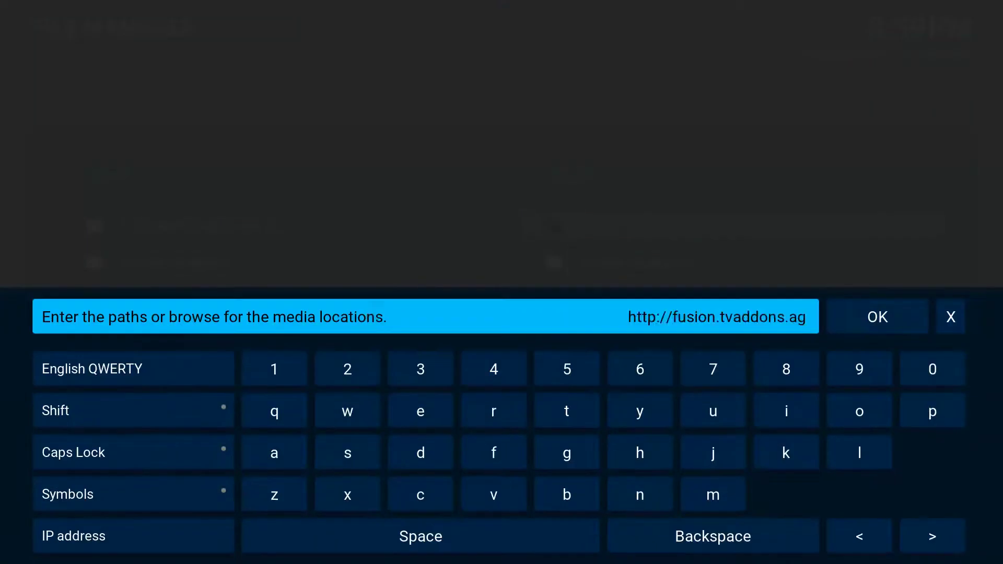
click(908, 315)
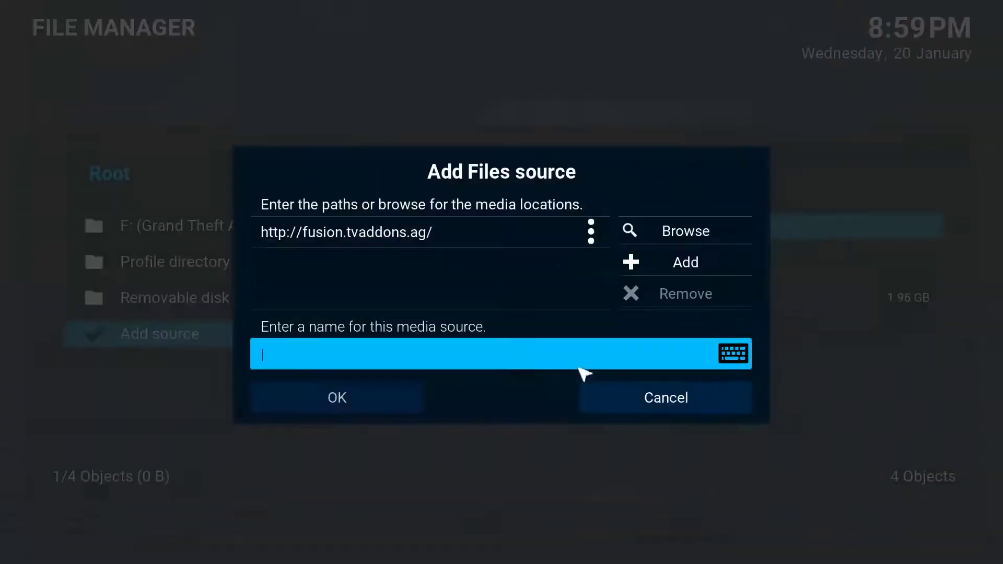
Name the new media source fusion and save it.
click(538, 360)
text(fusion)
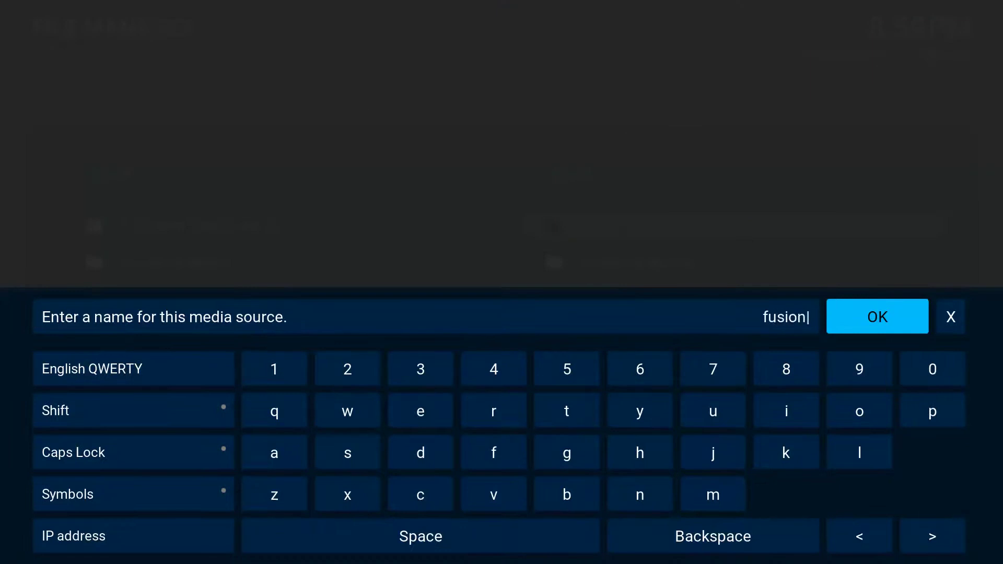
key(Return)
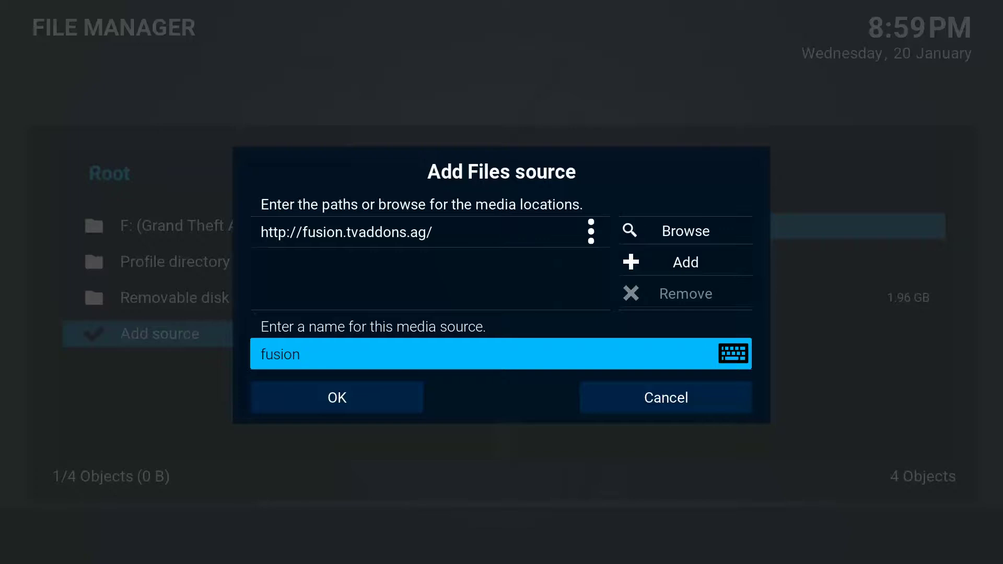
key(Up)
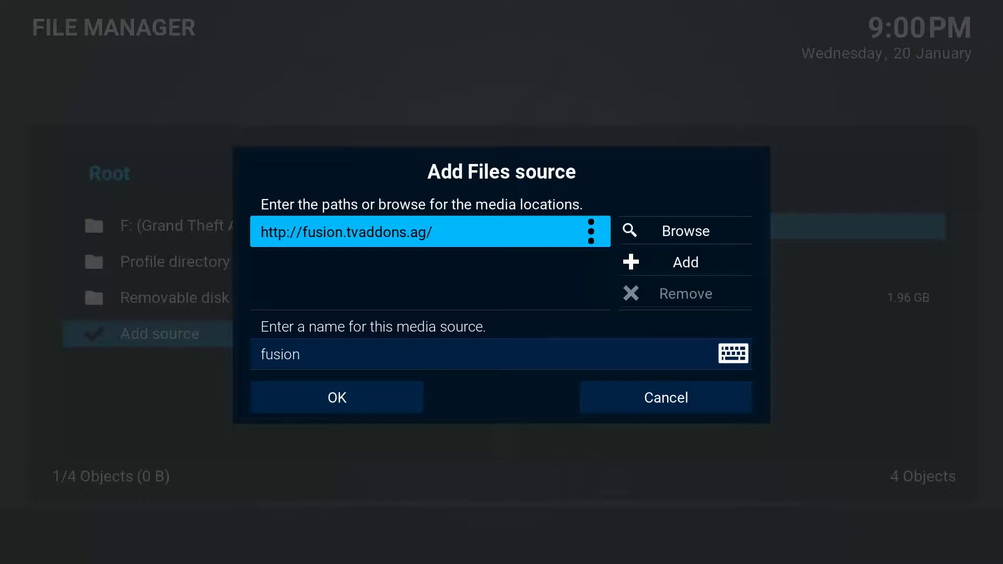
click(337, 397)
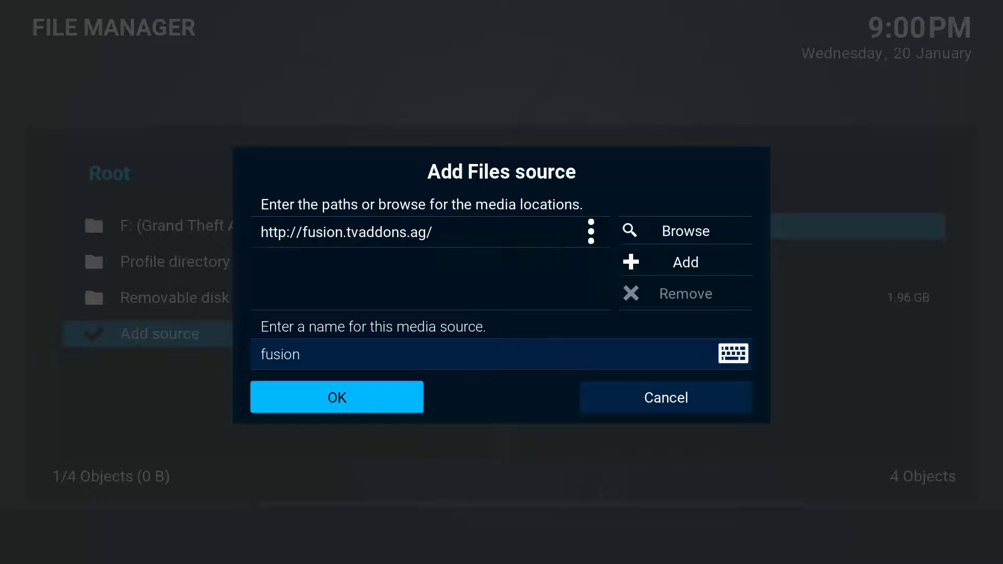
key(Return)
key(Up)
key(Up)
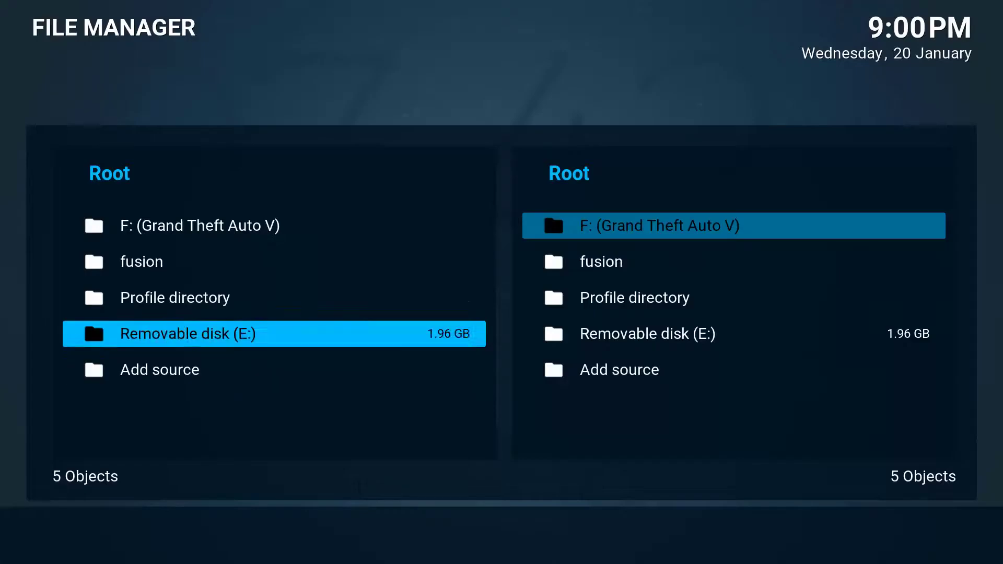
key(Down)
key(Down)
key(Return)
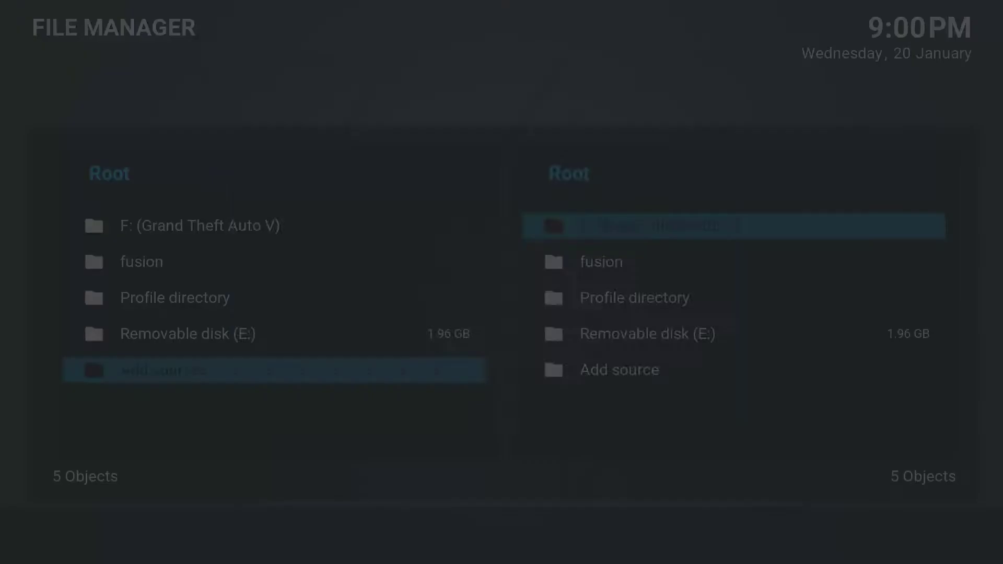
key(Return)
key(alt+Tab)
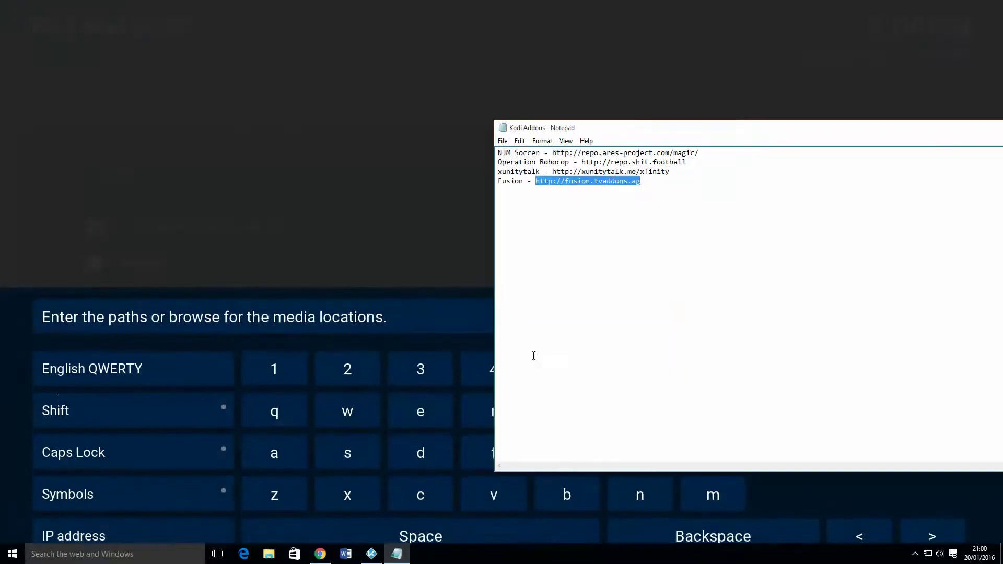
double_click(615, 174)
key(ctrl+c)
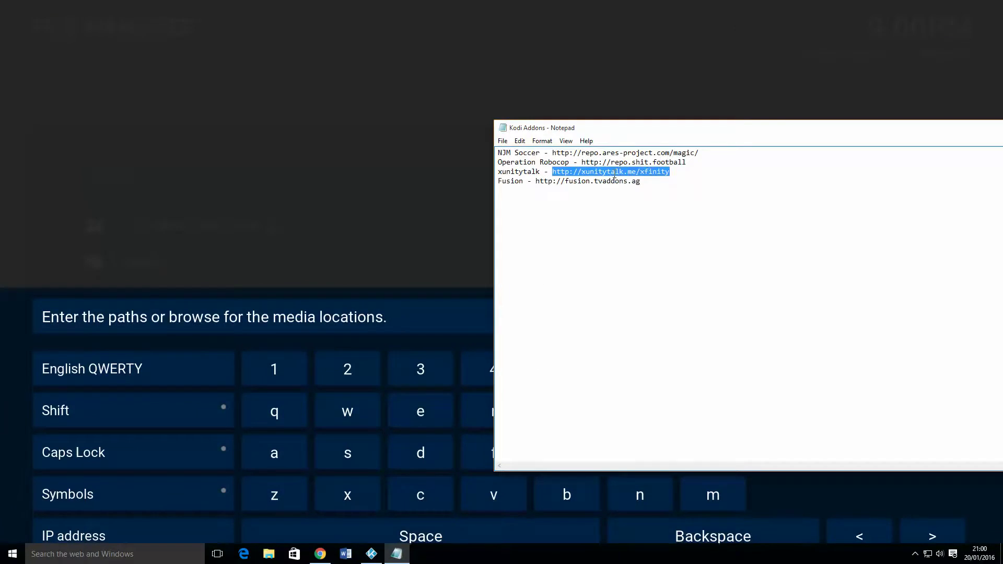
click(417, 318)
key(ctrl+v)
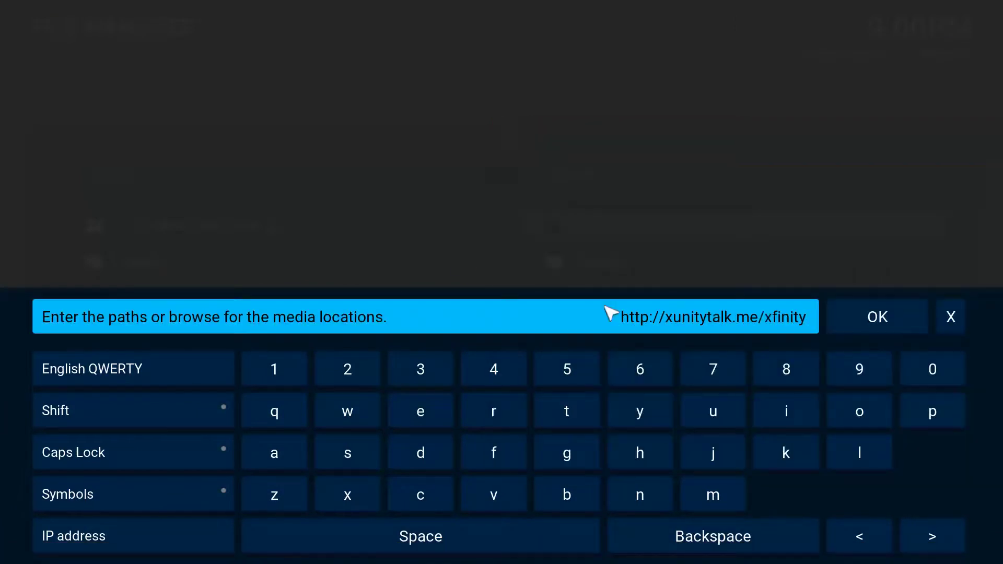
click(878, 327)
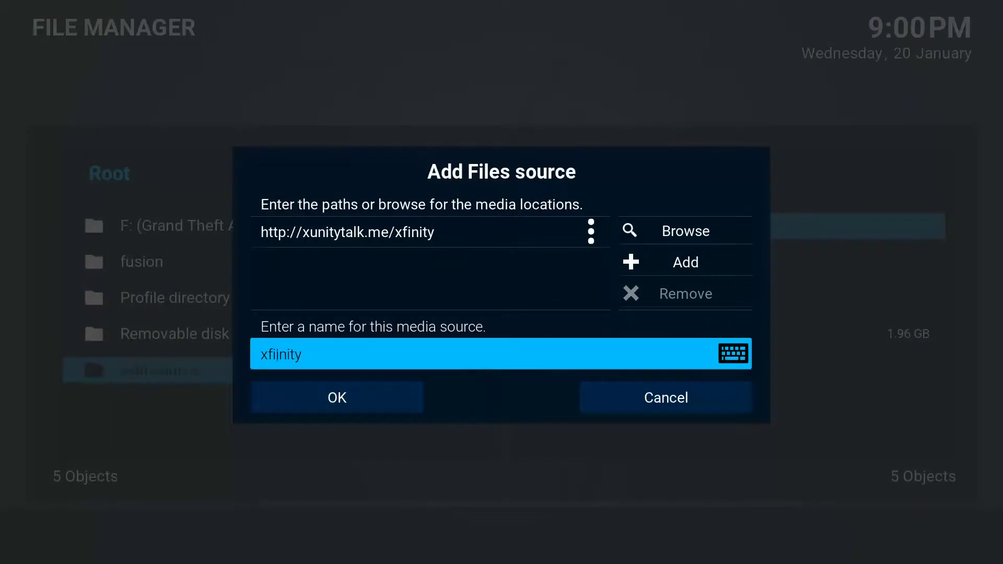
text(.)
key(Down)
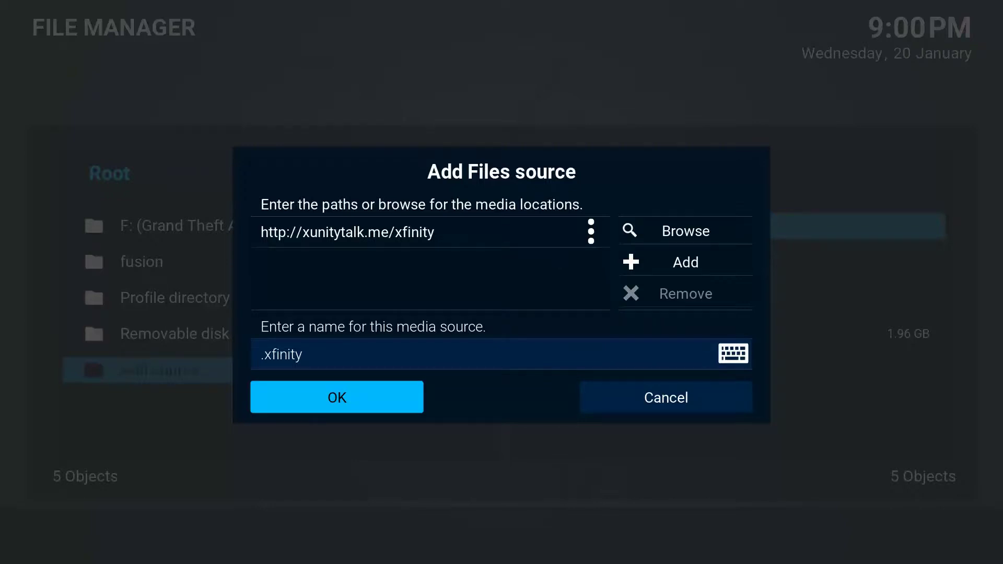
key(Return)
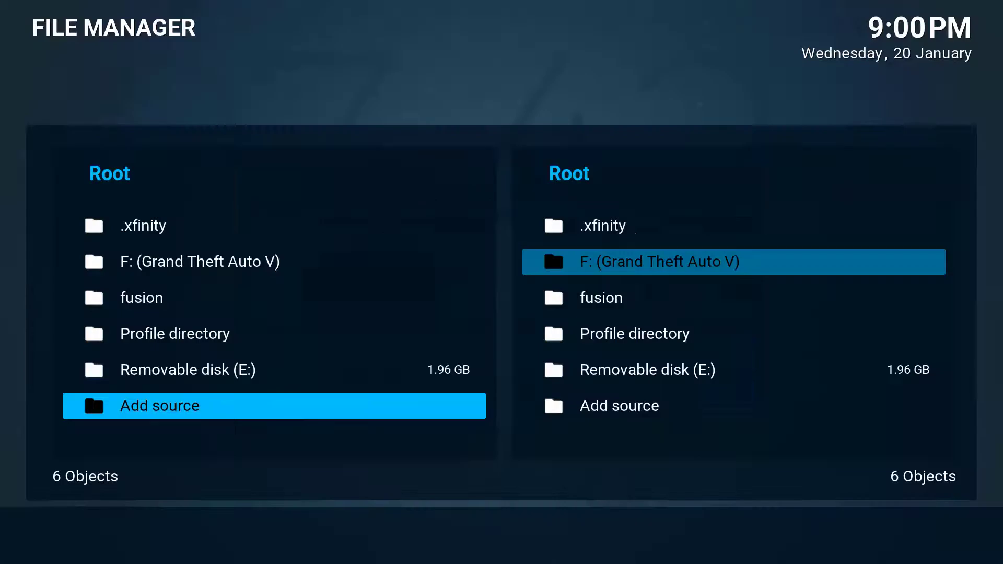
key(Return)
key(alt+Tab)
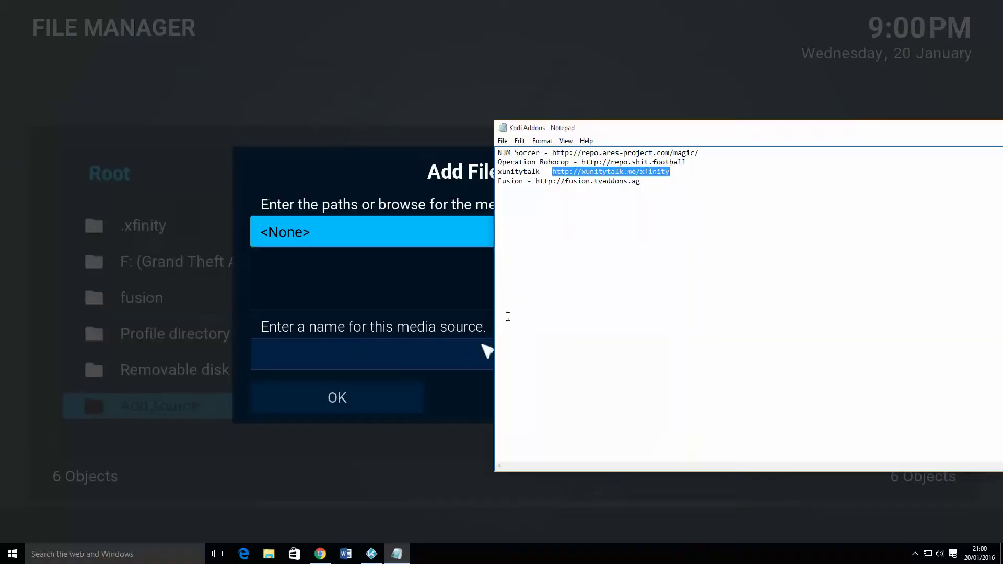
double_click(591, 162)
key(ctrl+c)
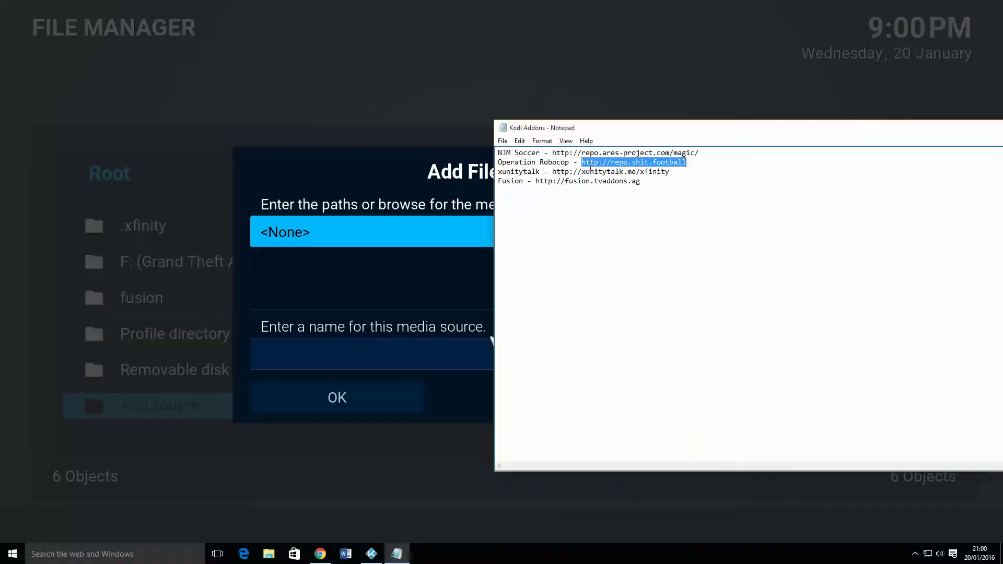
click(395, 230)
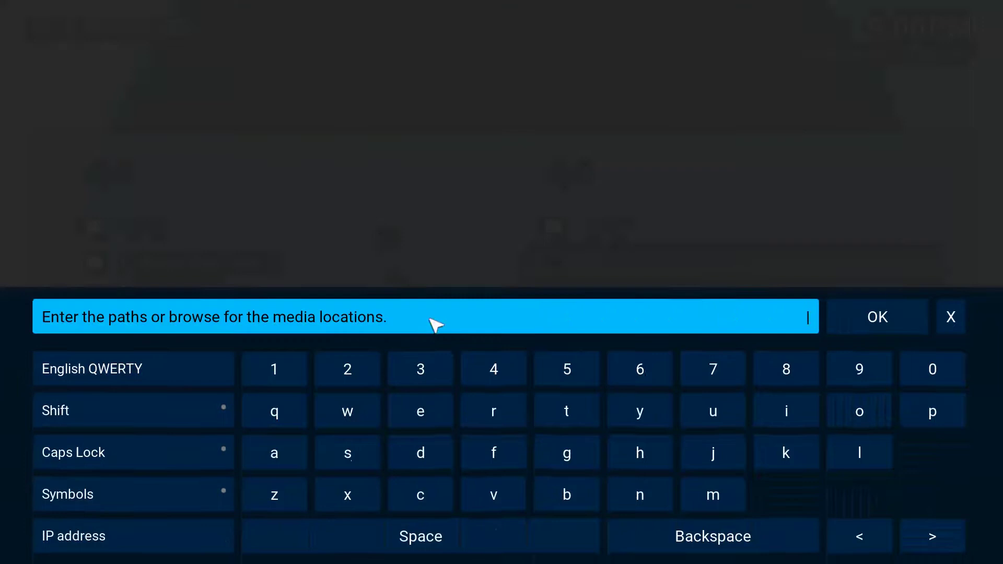
key(ctrl+v)
click(858, 315)
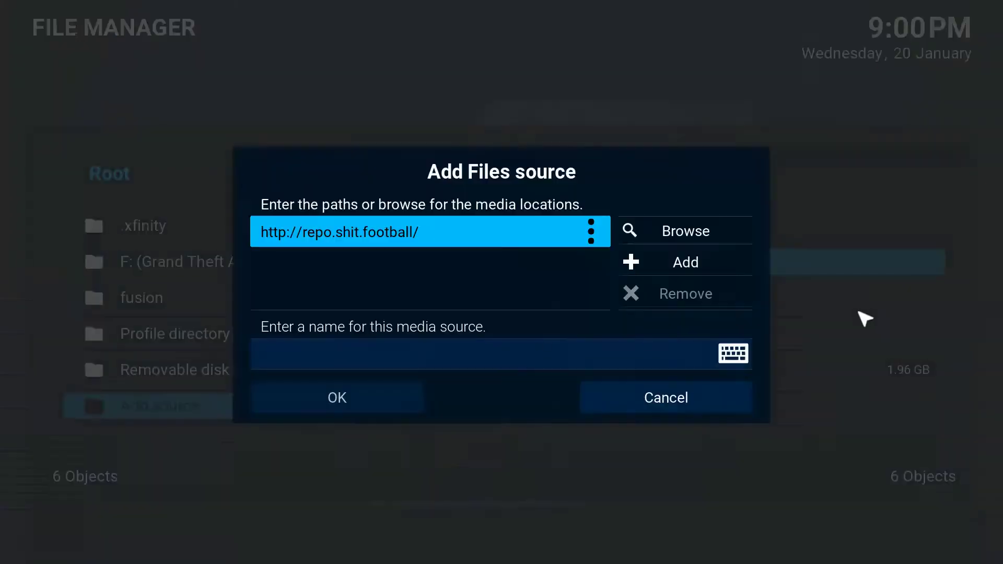
Name the new media source Robocop and save it.
key(Down)
key(Return)
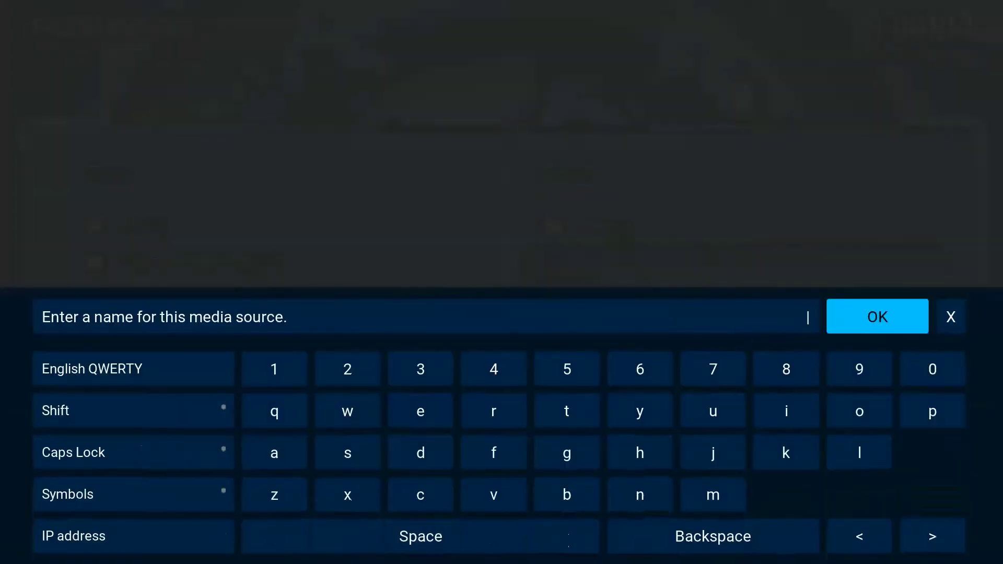
text(Robocop)
key(Return)
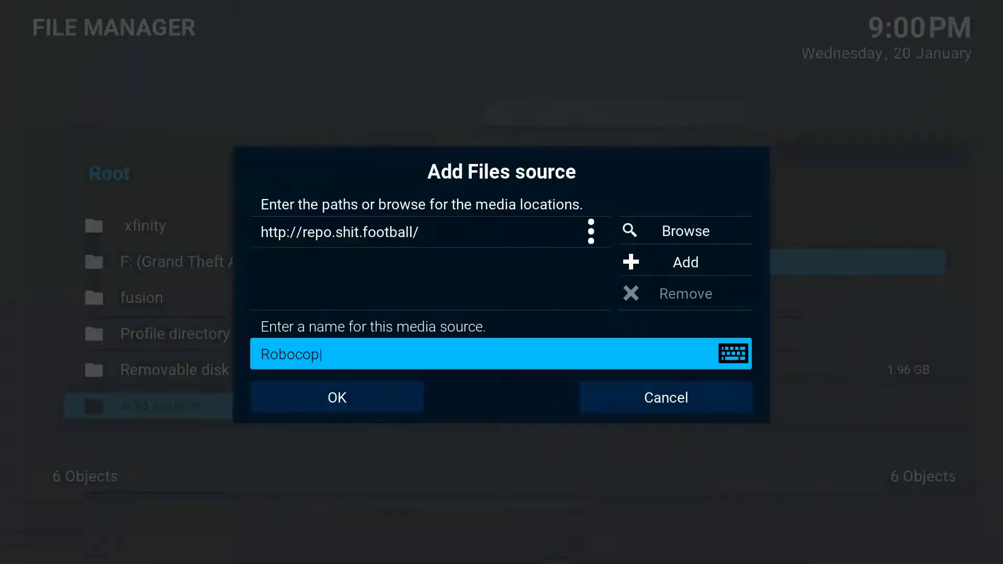
key(Down)
key(Return)
key(Return)
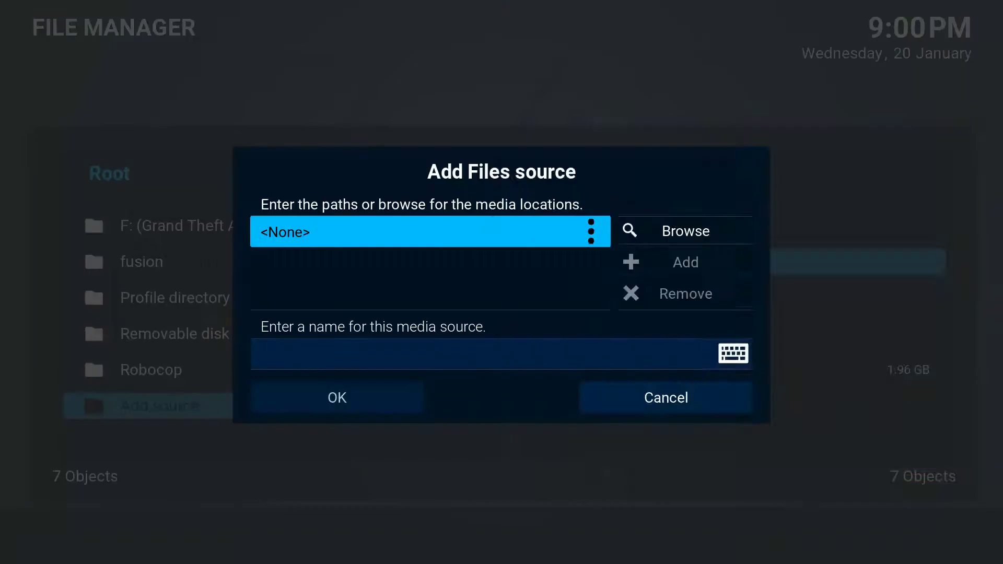
key(alt+Tab)
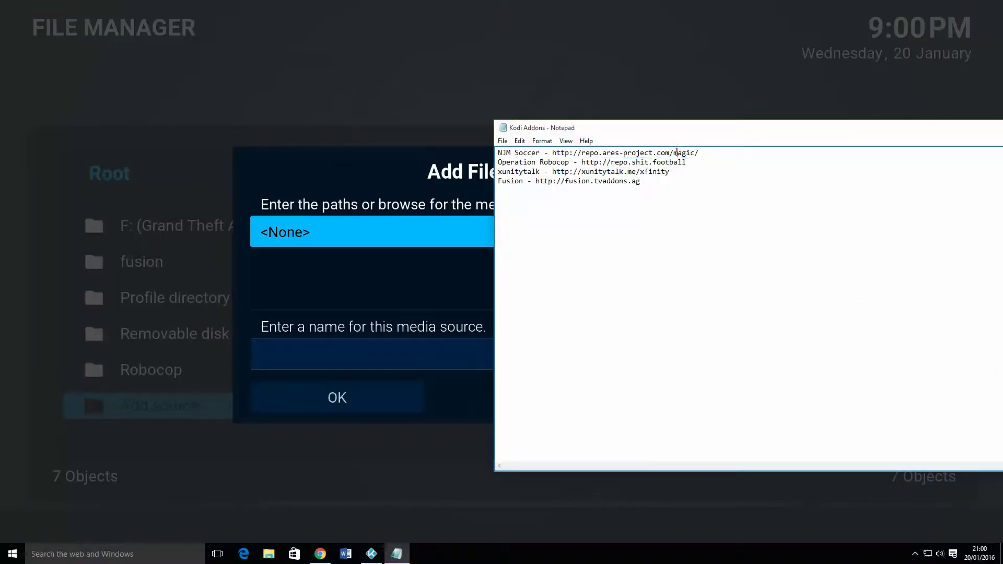
double_click(676, 153)
drag(699, 153, 553, 149)
key(ctrl+c)
click(419, 233)
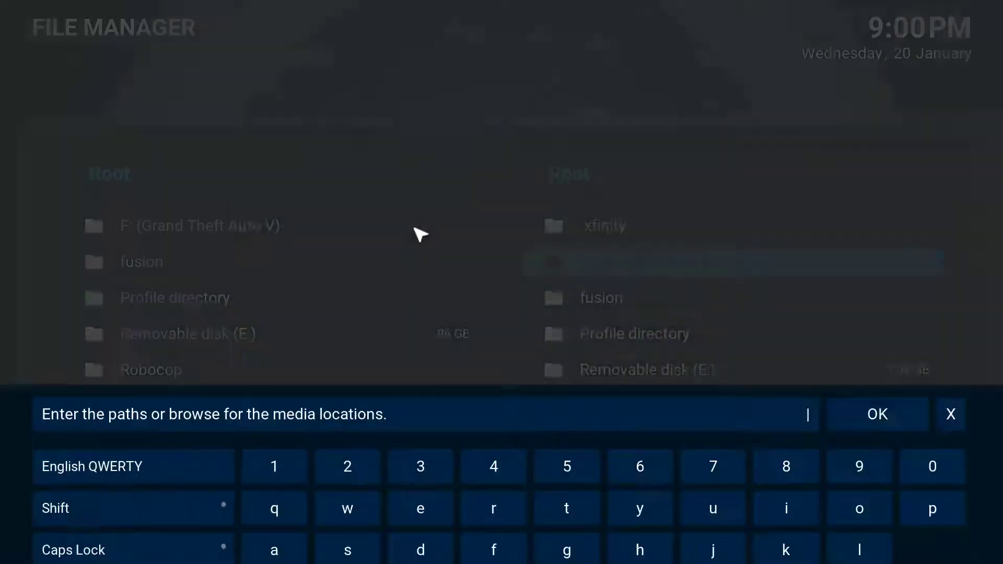
key(ctrl+v)
click(836, 317)
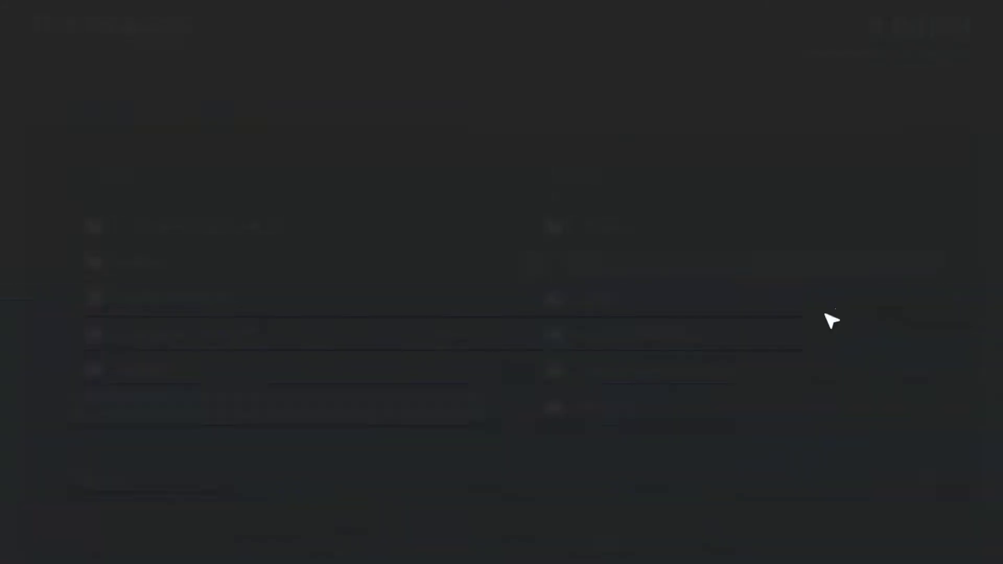
Replace the suggested media source name with NJM and save the source.
click(393, 353)
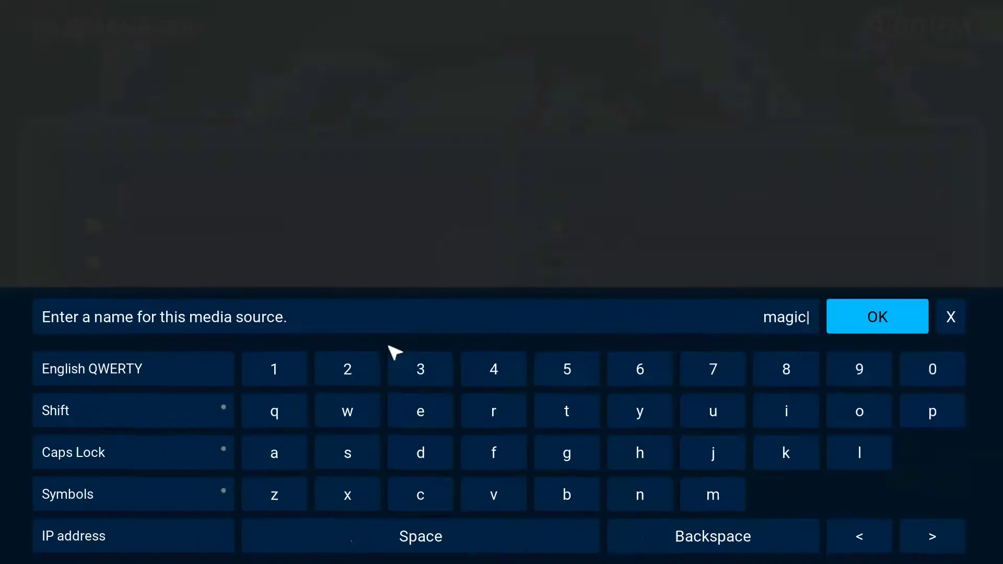
key(BackSpace)
key(BackSpace)
key(BackSpace)
key(BackSpace)
key(BackSpace)
text(NJM)
key(Return)
key(Down)
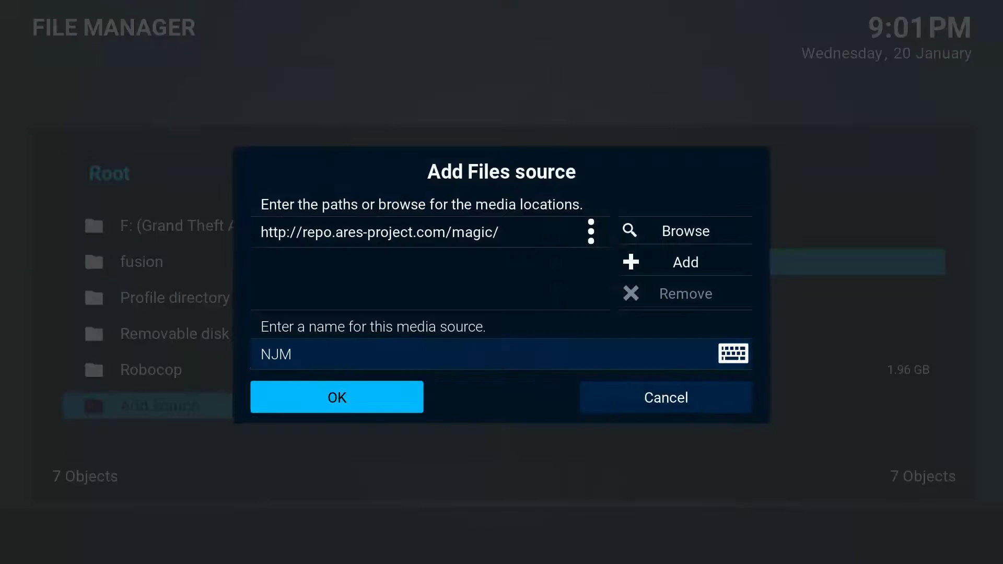
key(Return)
Look through the file manager's root list to check the added sources.
key(Up)
key(Up)
key(Up)
key(Up)
key(Up)
key(Up)
key(Up)
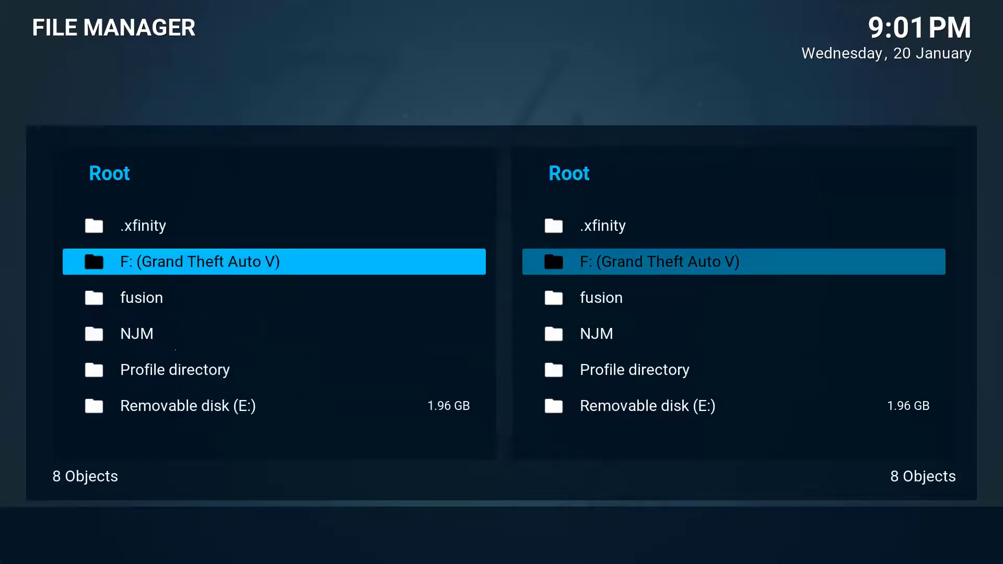
key(Down)
key(Down)
key(Down)
Leave the file manager and open the Add-ons section of the system settings.
key(Escape)
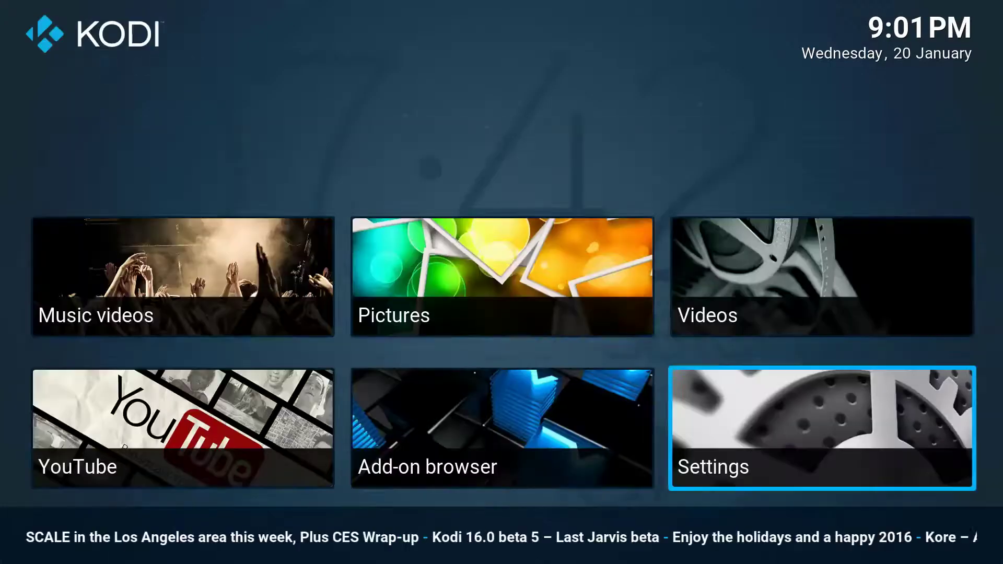
key(Left)
key(Right)
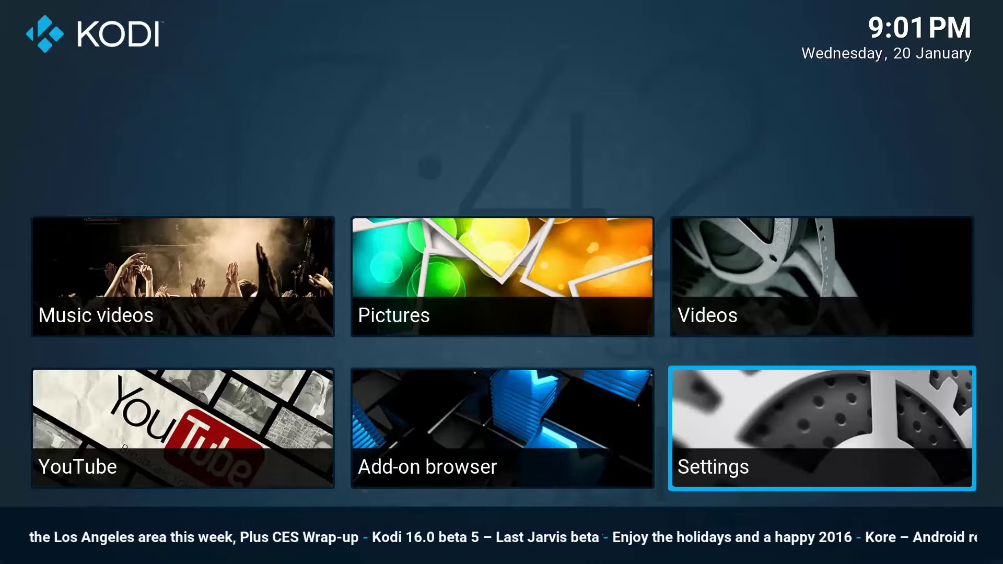
key(Down)
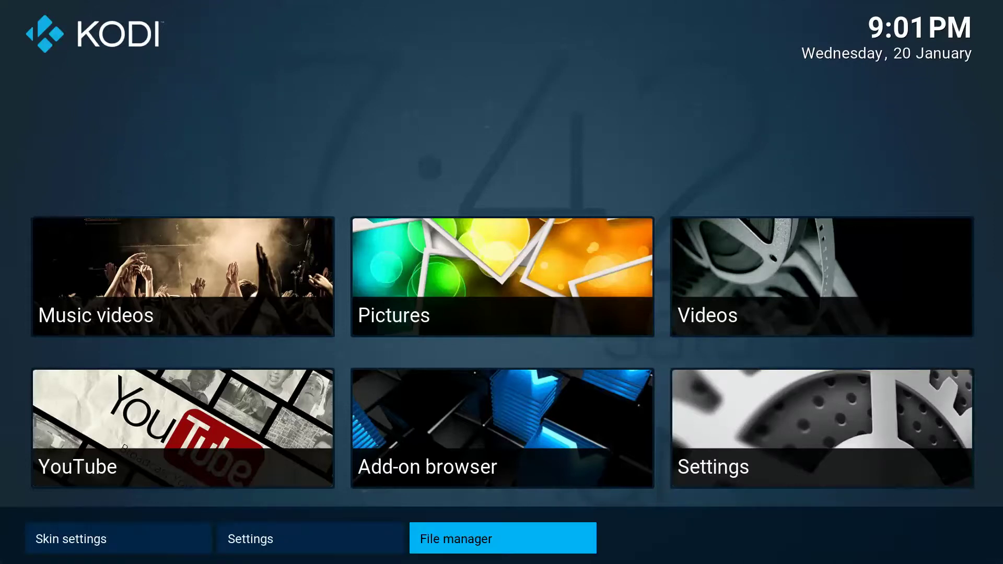
key(Left)
key(Return)
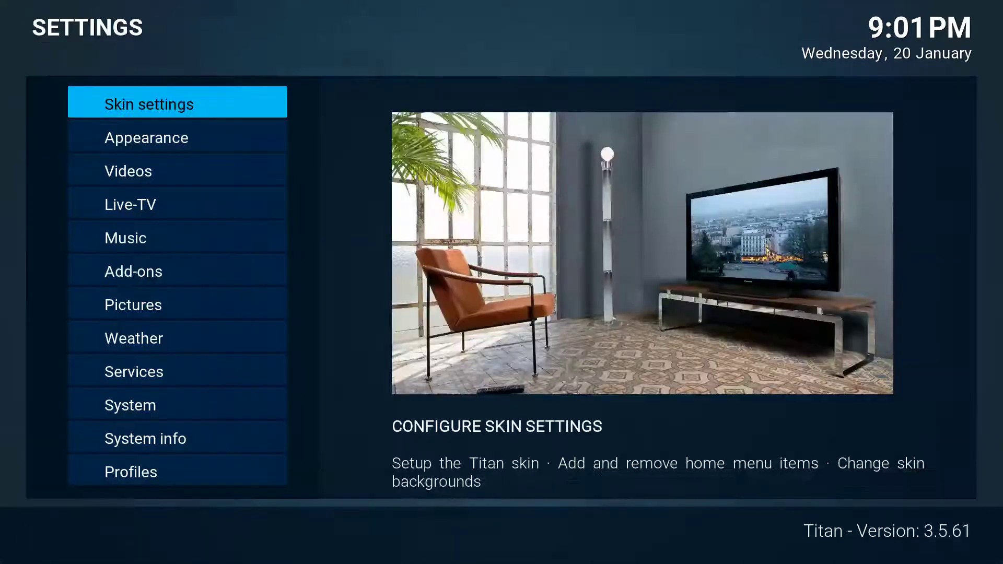
key(Down)
key(Down)
key(Down)
key(Down)
key(Down)
key(Return)
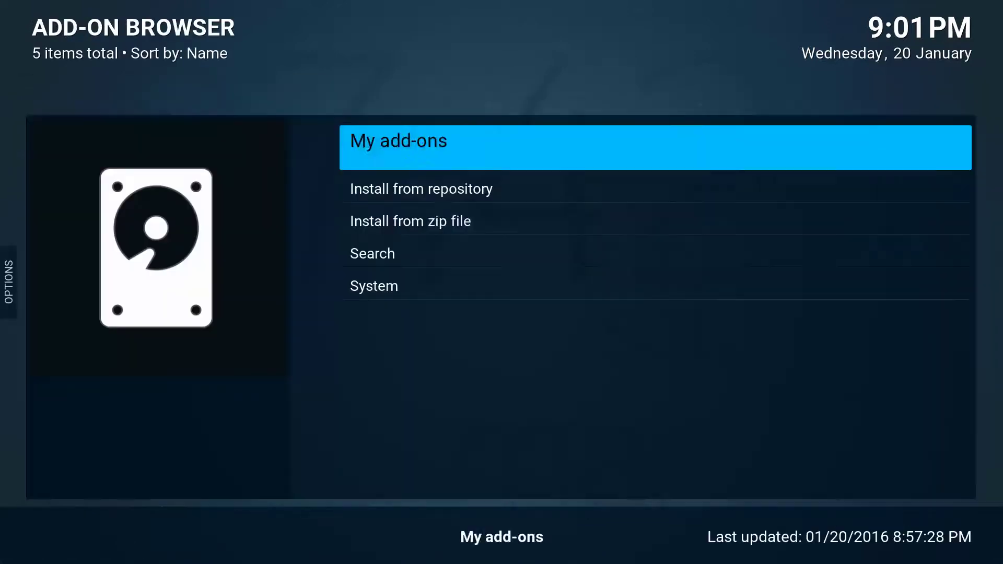
Start an add-on installation from a zip file and open the fusion source.
key(Down)
key(Down)
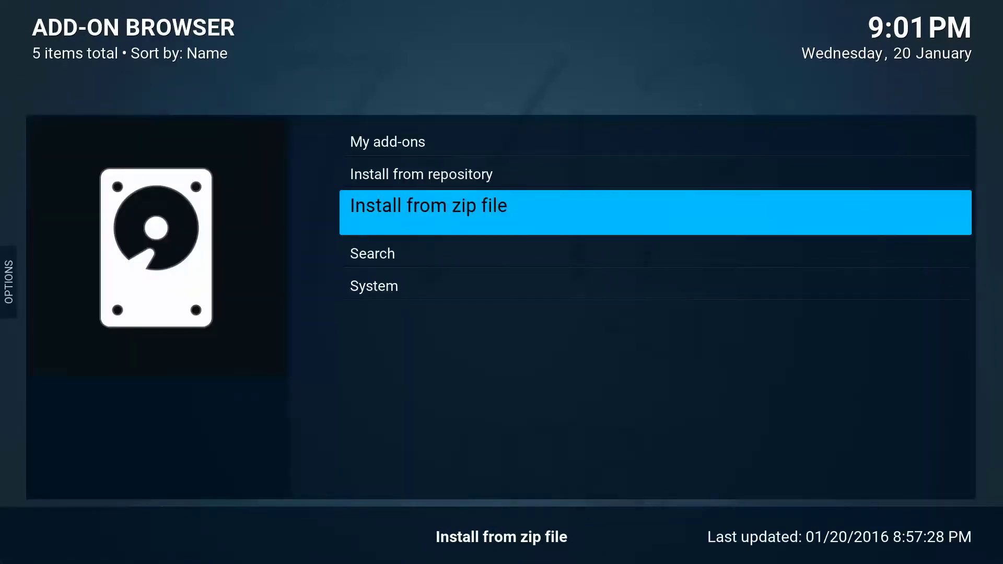
key(Return)
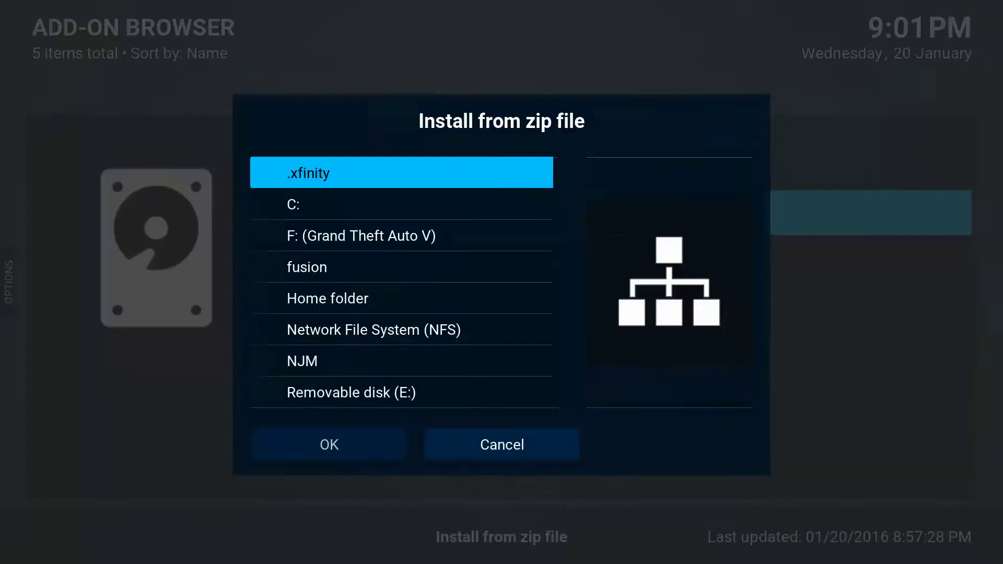
key(Down)
key(Down)
key(Down)
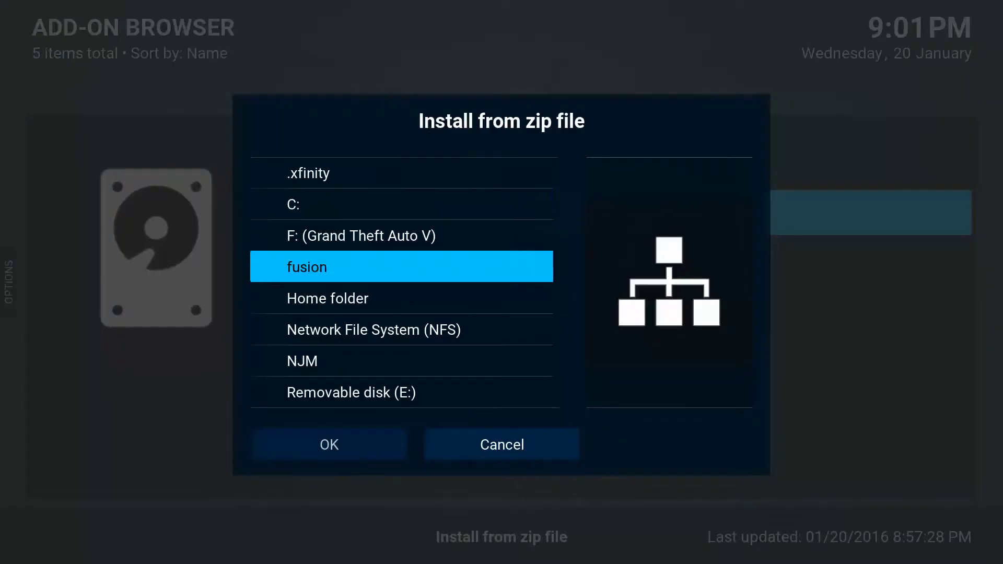
key(Return)
Install repository.xbmchub-1.0.6.zip from the english folder inside xbmc-repos.
key(Down)
key(Down)
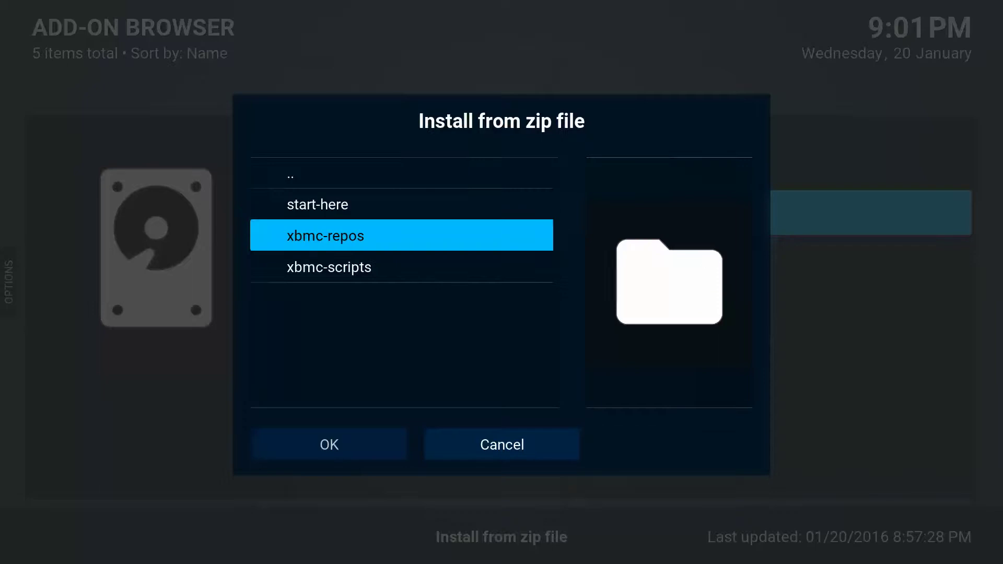
key(Return)
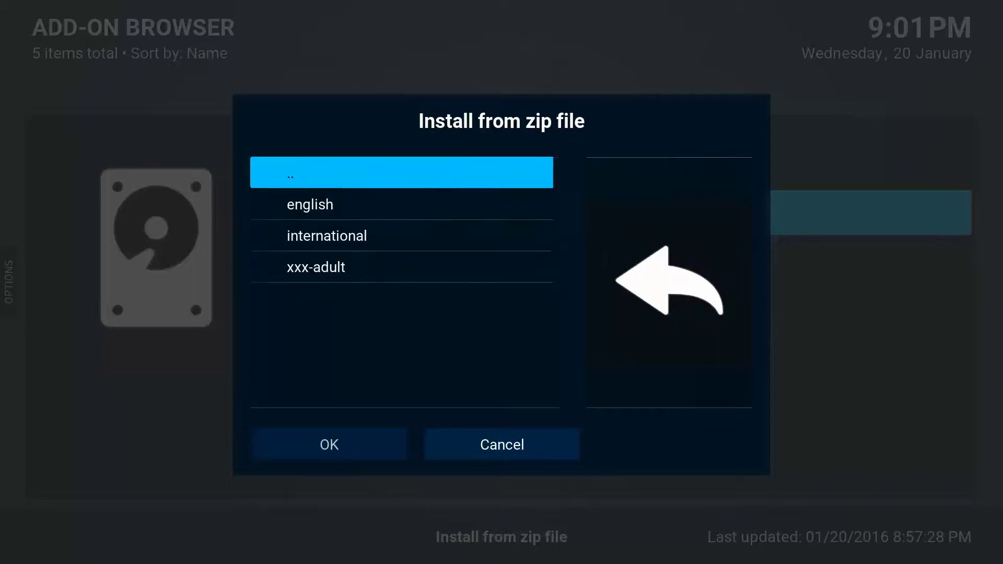
key(Down)
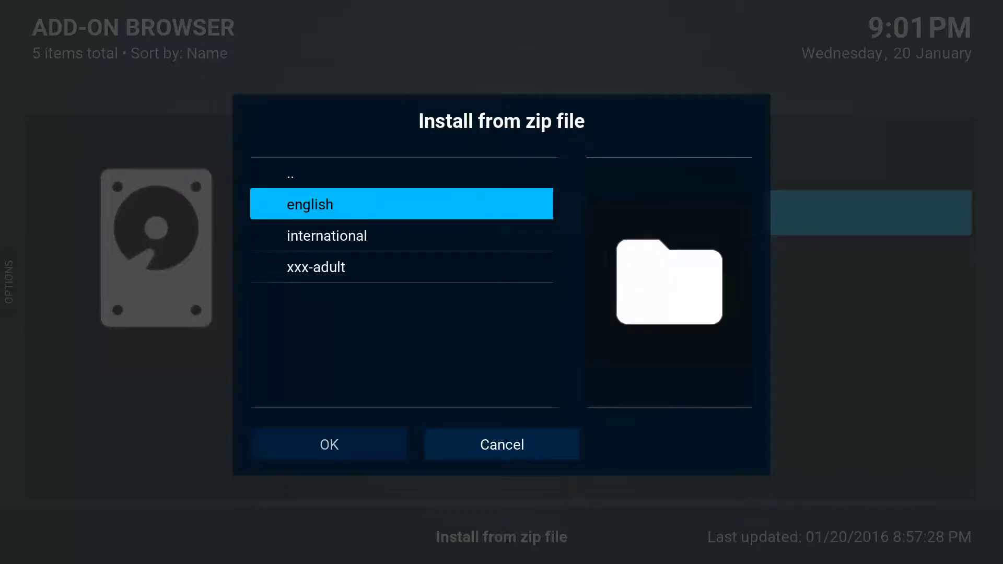
key(Return)
key(Up)
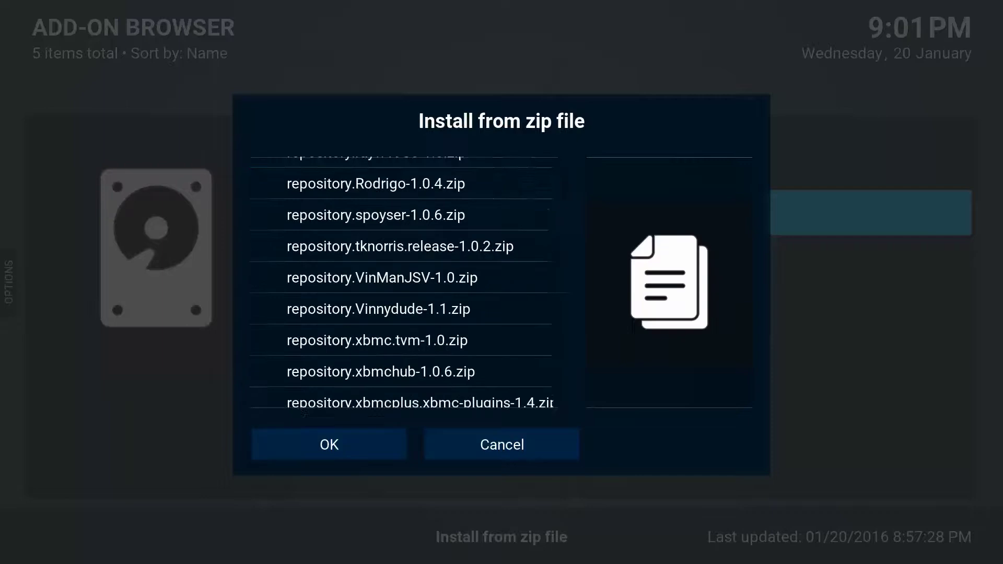
key(Up)
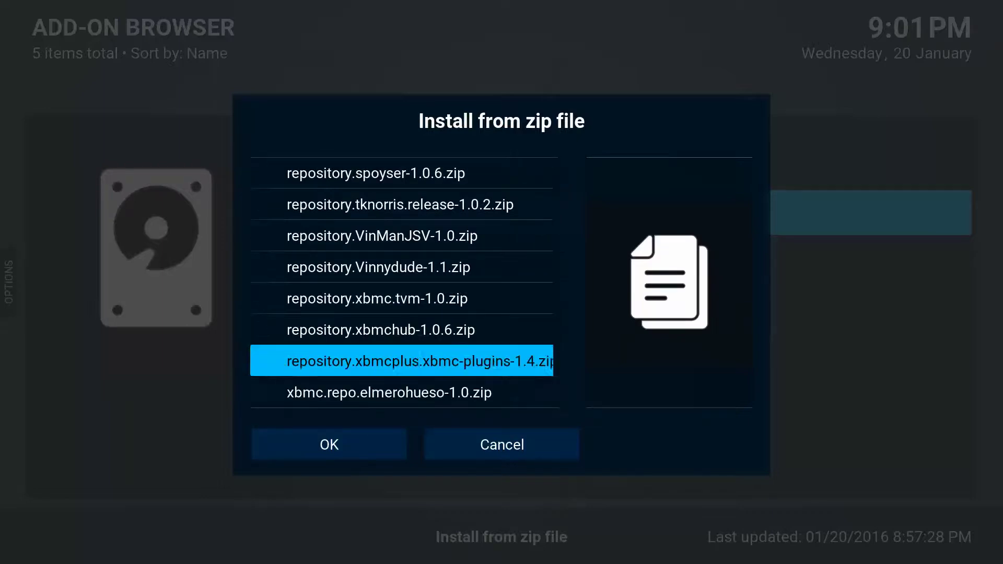
key(Up)
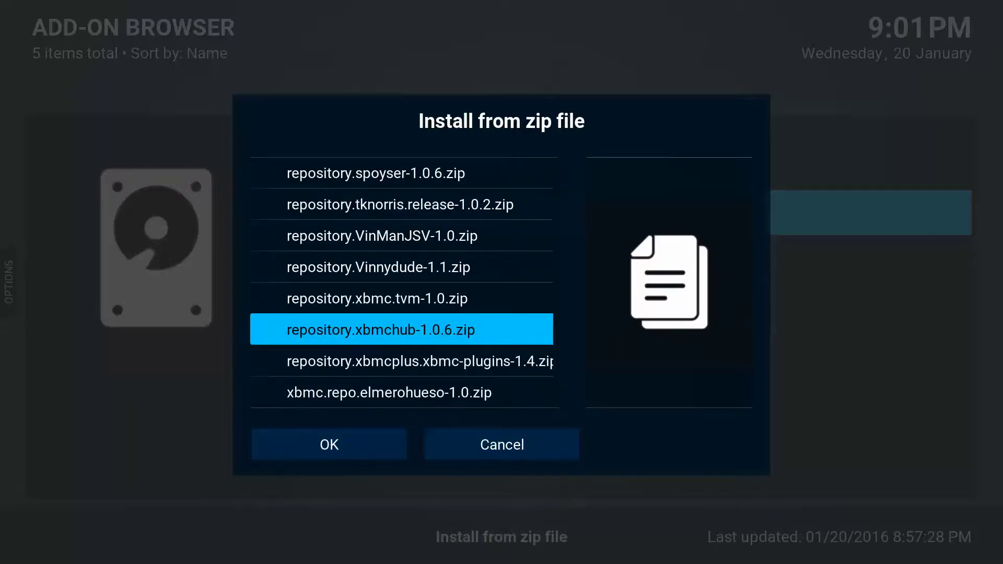
key(Return)
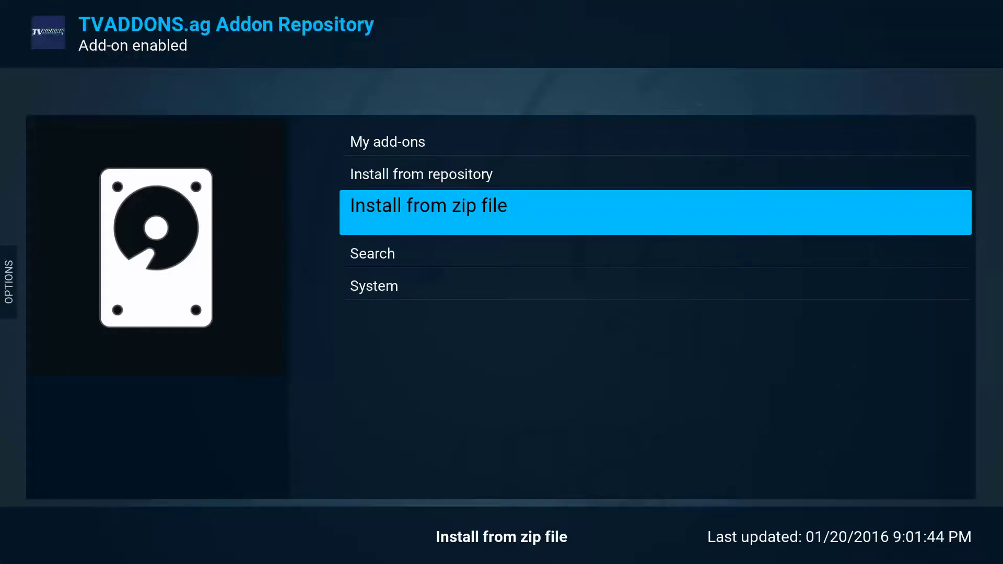
Start another zip file installation and open the english folder under xbmc-repos in the fusion source.
key(Return)
key(Down)
key(Down)
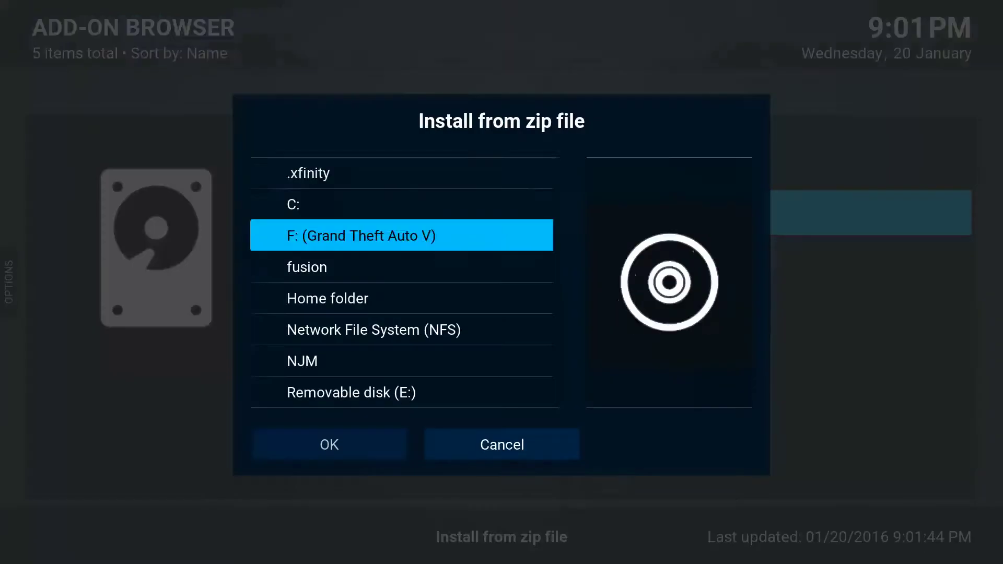
key(Return)
key(Down)
key(Down)
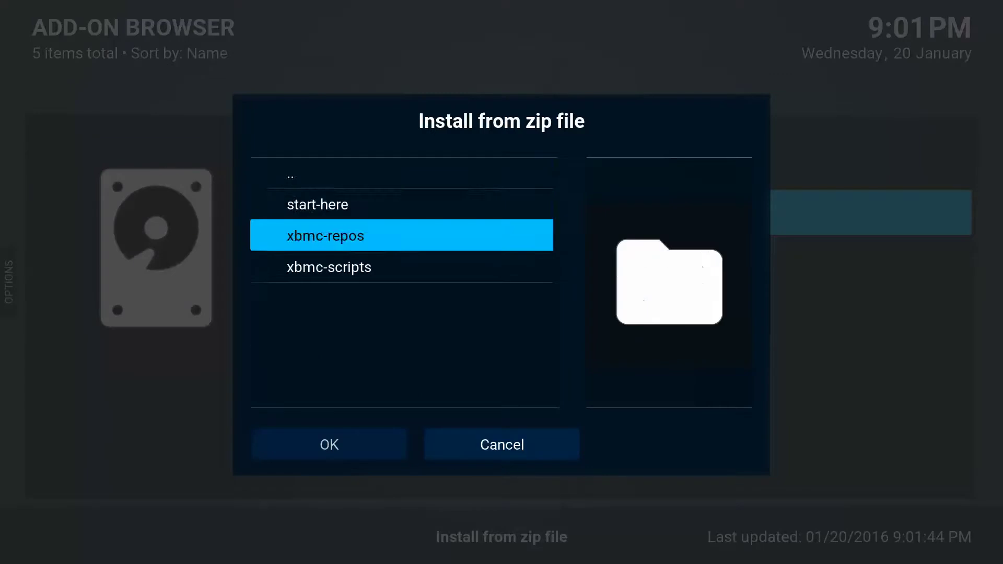
key(Return)
key(Down)
key(Return)
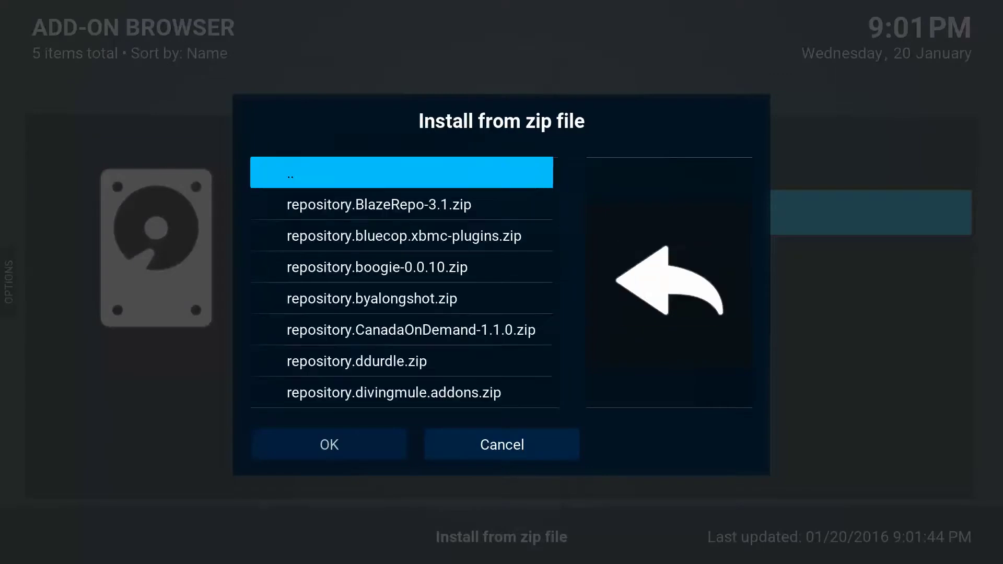
Install repository.spoyser-1.0.6.zip from the english repositories folder.
key(Up)
key(Up)
key(Up)
key(Up)
key(Up)
key(Up)
key(Up)
key(Up)
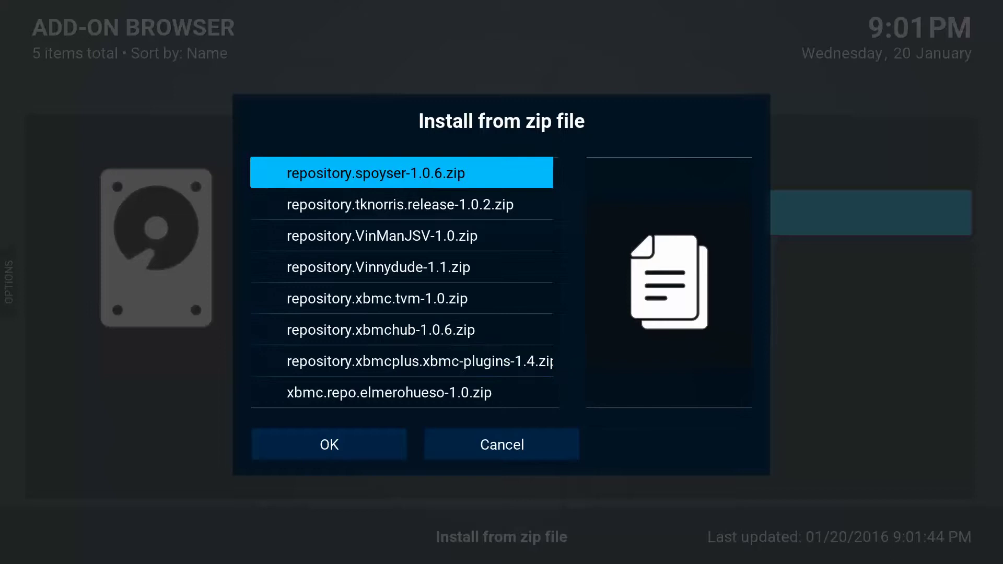
key(Return)
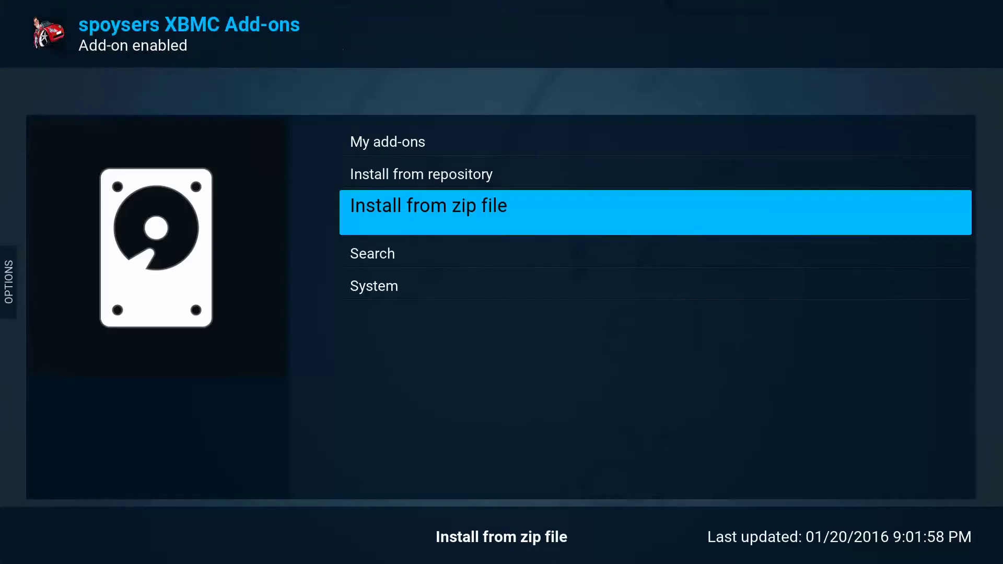
Start another add-on installation from a zip file and open the .xfinity source.
key(Return)
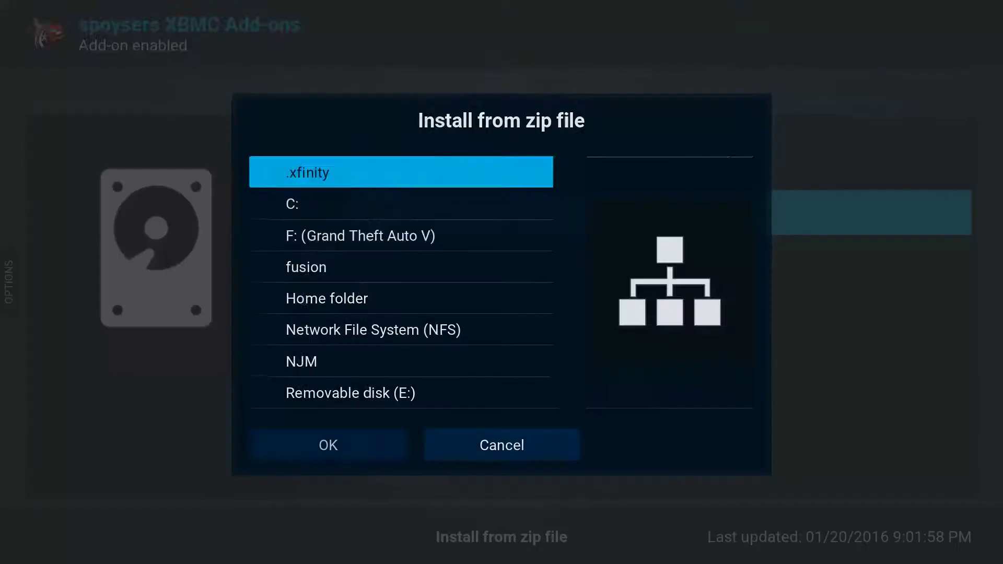
key(Down)
key(Down)
key(Down)
key(Down)
key(Down)
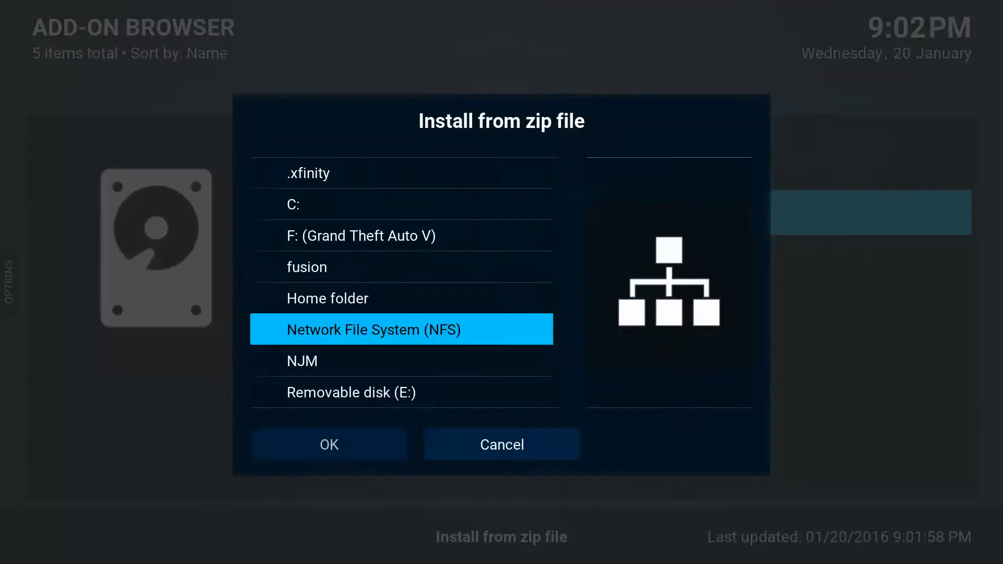
key(Down)
key(Up)
key(Up)
key(Up)
key(Up)
key(Up)
key(Up)
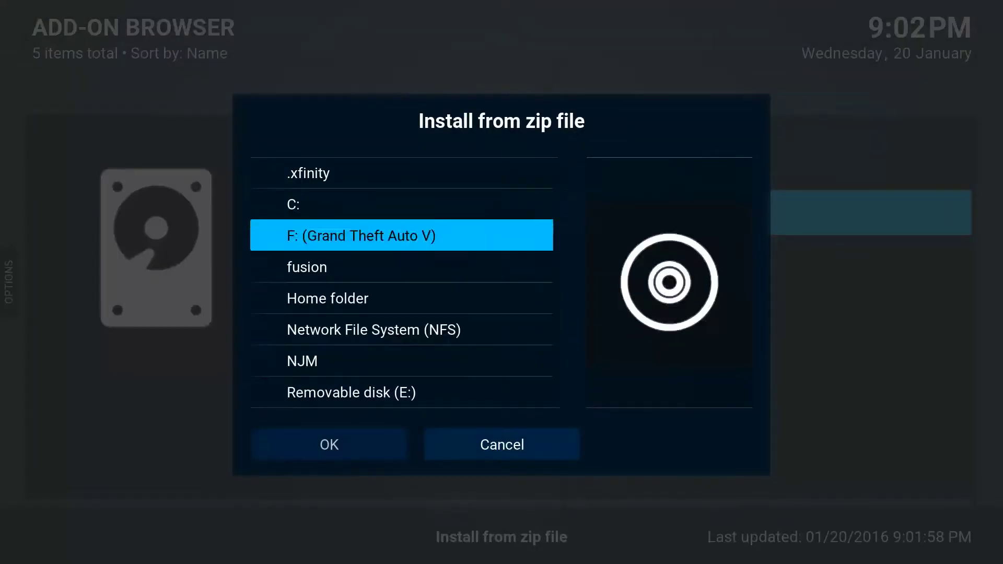
key(Return)
Install XunityTalk_Repository.zip from the .xfinity source.
key(Down)
key(Down)
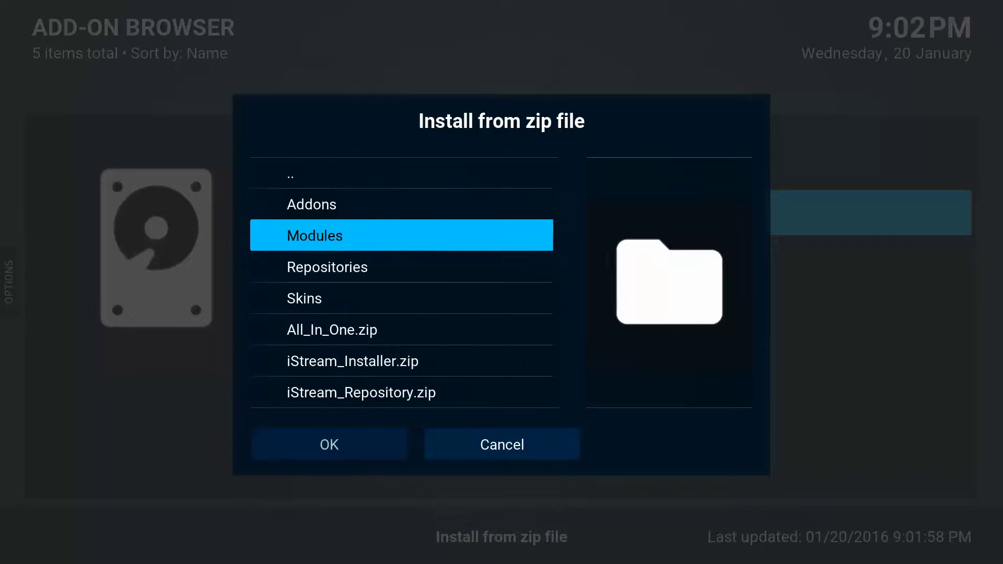
key(Down)
key(Down)
key(Down)
key(Down)
key(Down)
key(Down)
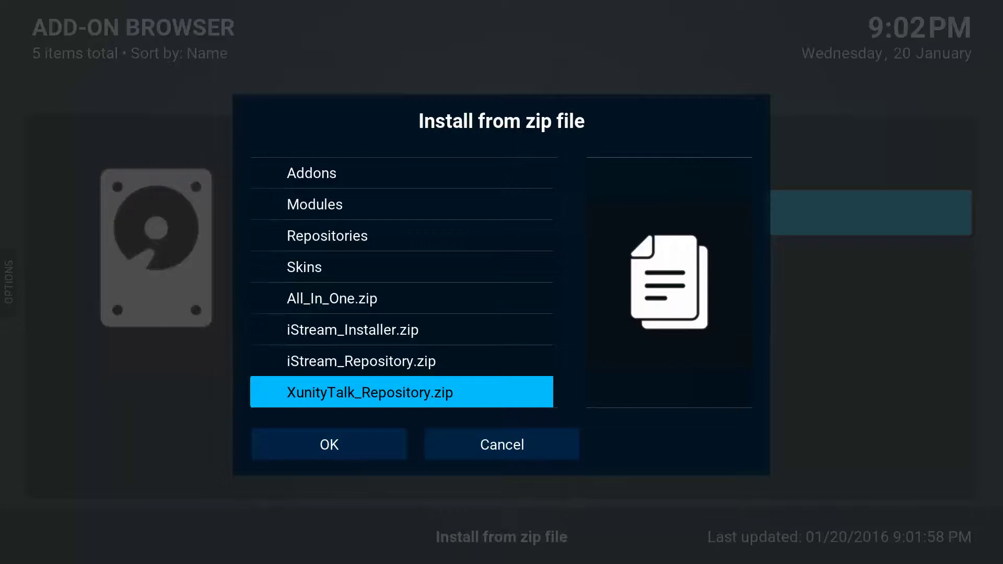
key(Return)
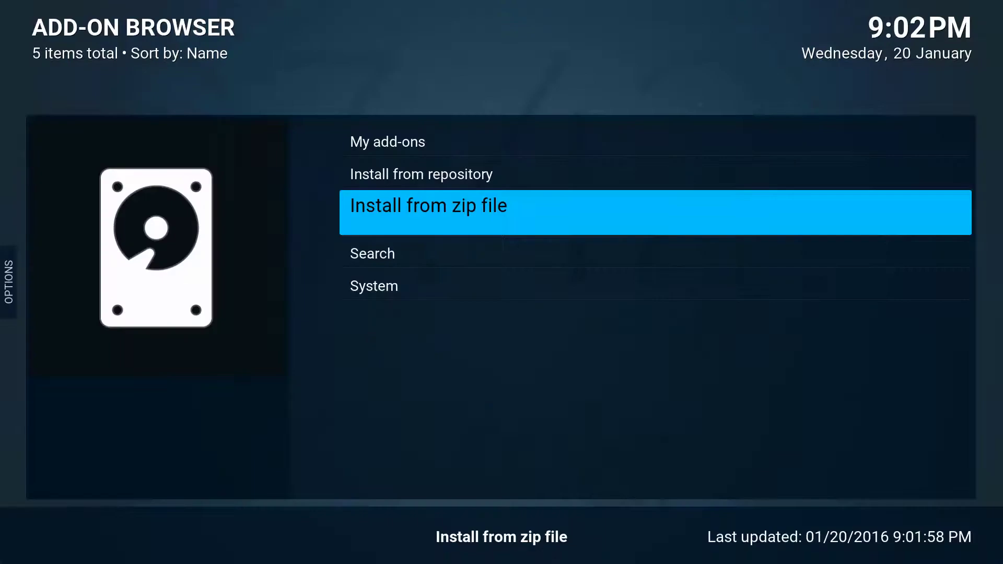
Open the .xfinity source again through the zip file installation and reinstall XunityTalk_Repository.zip.
key(Return)
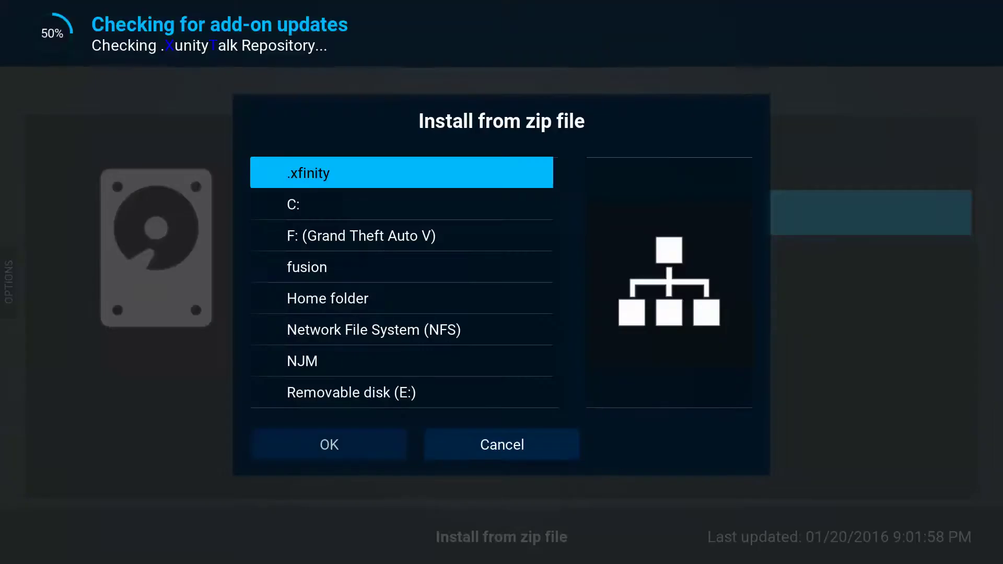
key(Return)
key(Down)
key(Down)
key(Down)
key(Down)
key(Down)
key(Down)
key(Down)
key(Down)
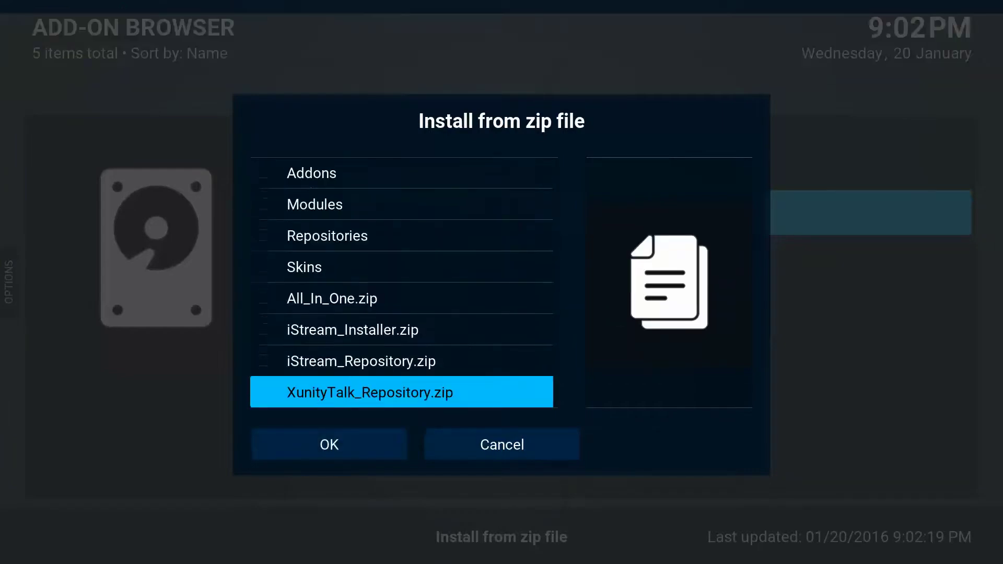
key(Return)
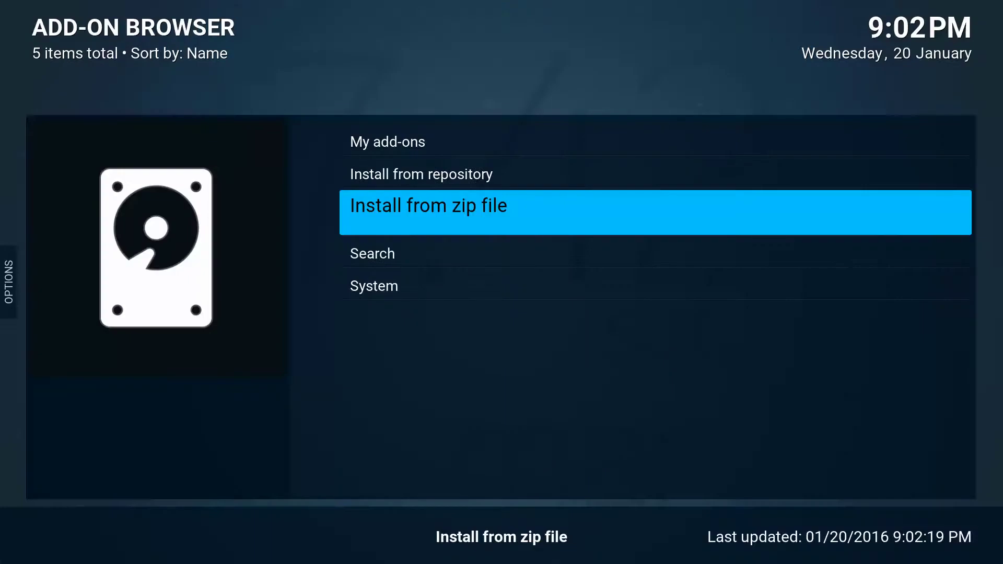
Install repository.aresproject.zip from the repository.aresproject folder of the NJM source.
key(Return)
key(Down)
key(Down)
key(Down)
key(Down)
key(Down)
key(Down)
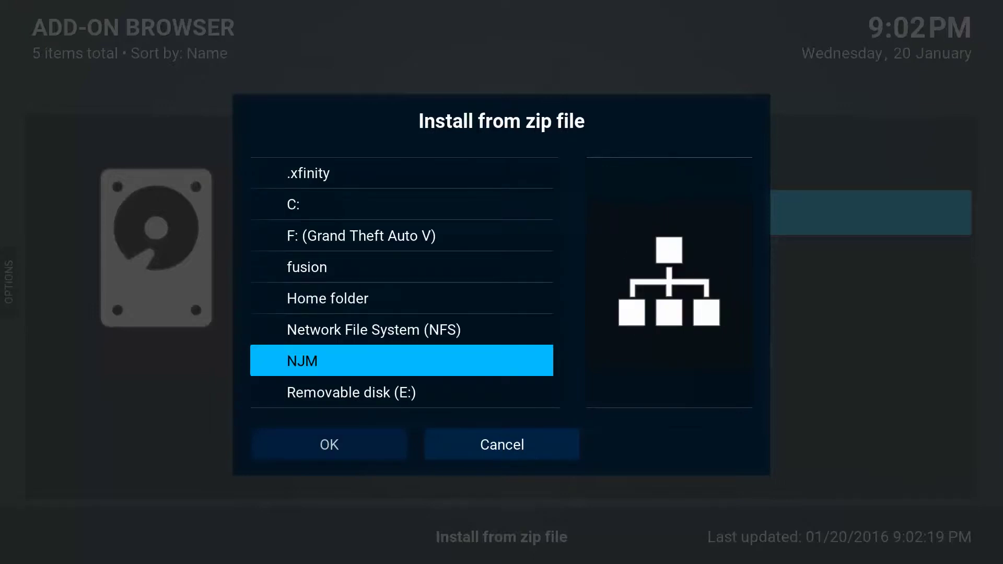
key(Return)
key(Down)
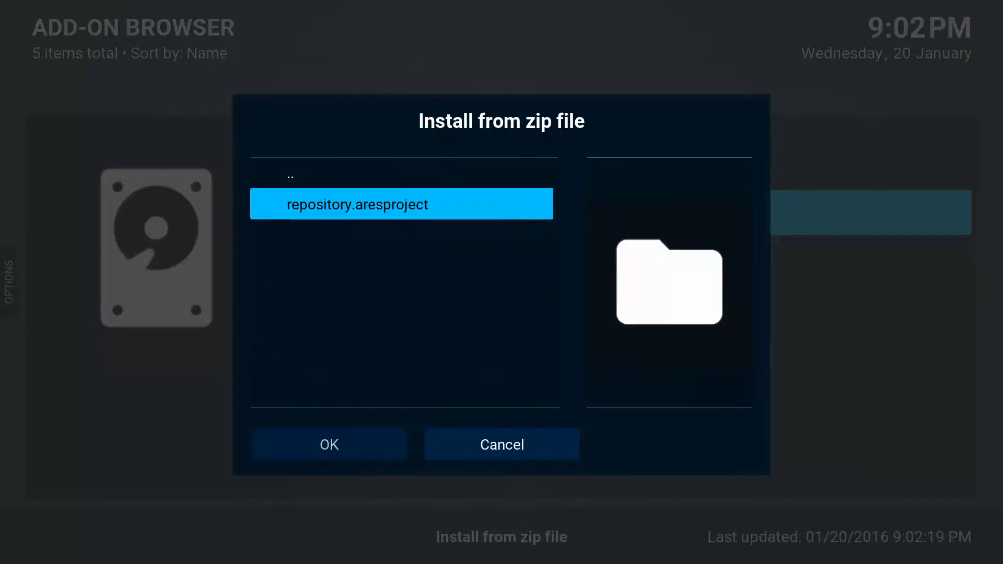
key(Return)
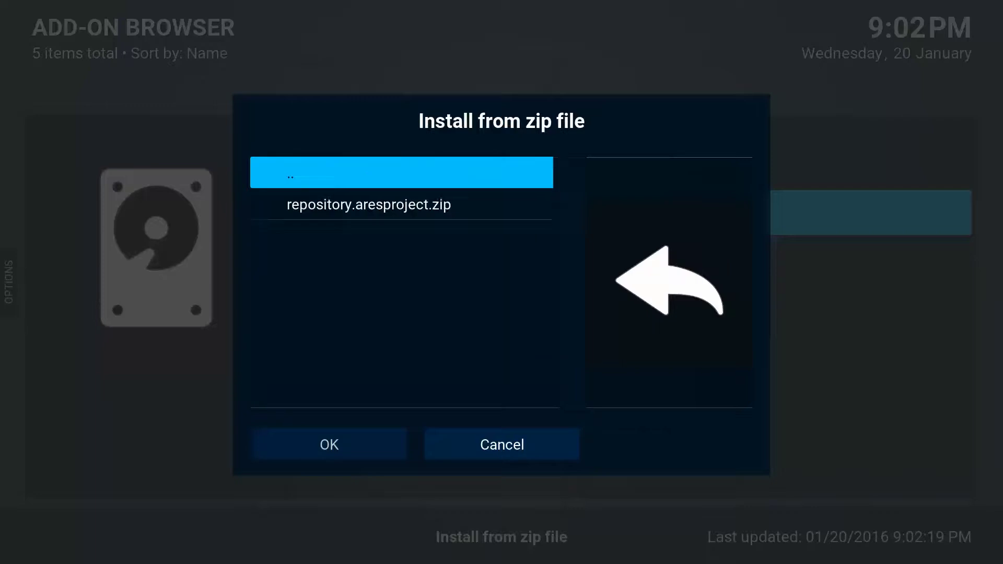
key(Down)
key(Return)
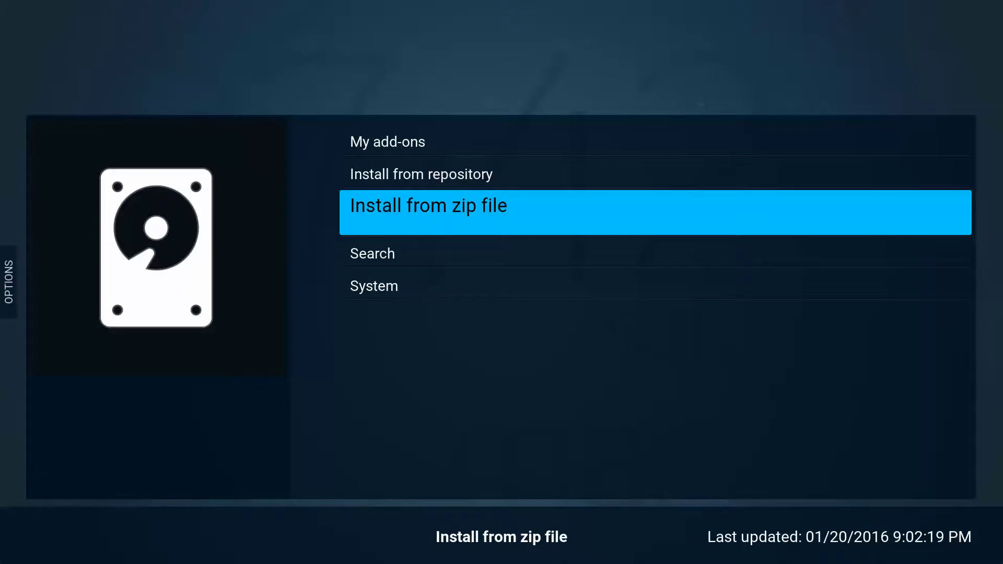
Install repository.OperationRobocop.zip from the Robocop source as a zip file add-on.
key(Return)
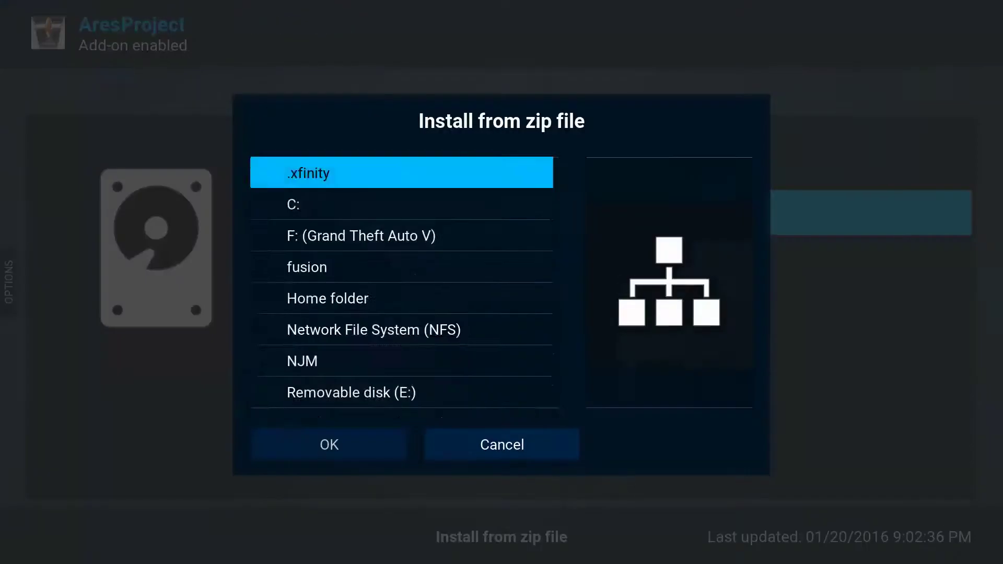
key(Up)
key(Up)
key(Up)
key(Up)
key(Return)
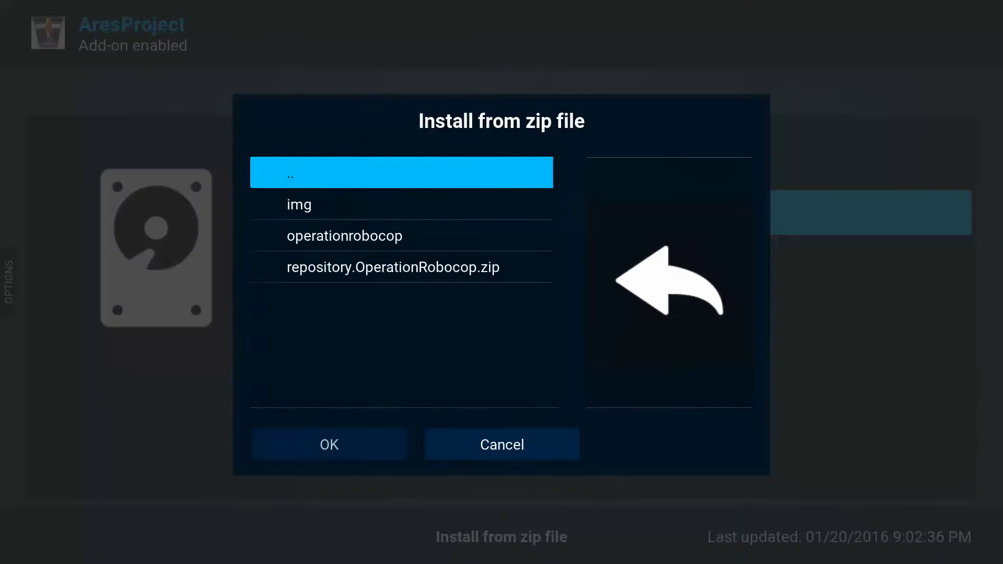
key(Down)
key(Down)
key(Down)
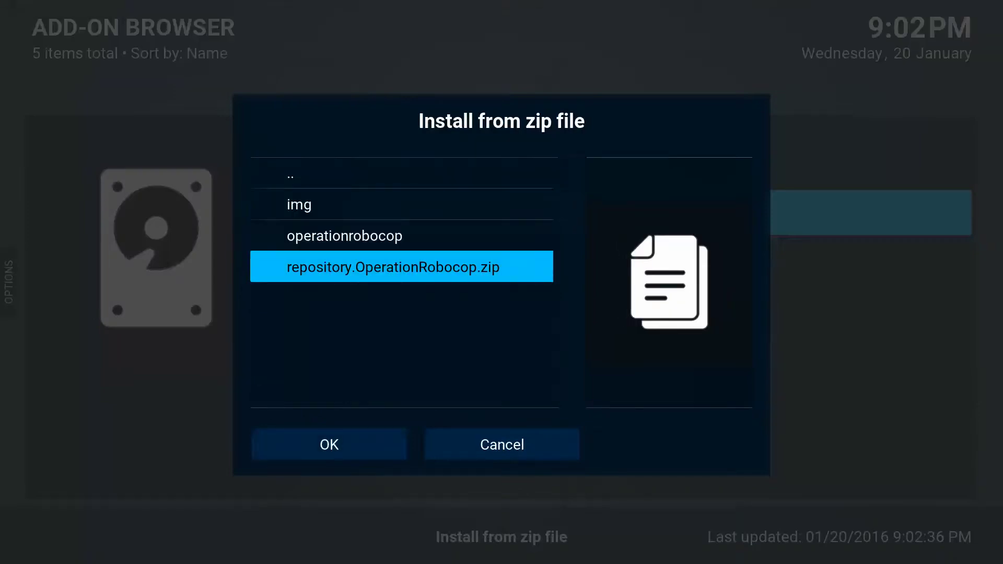
key(Return)
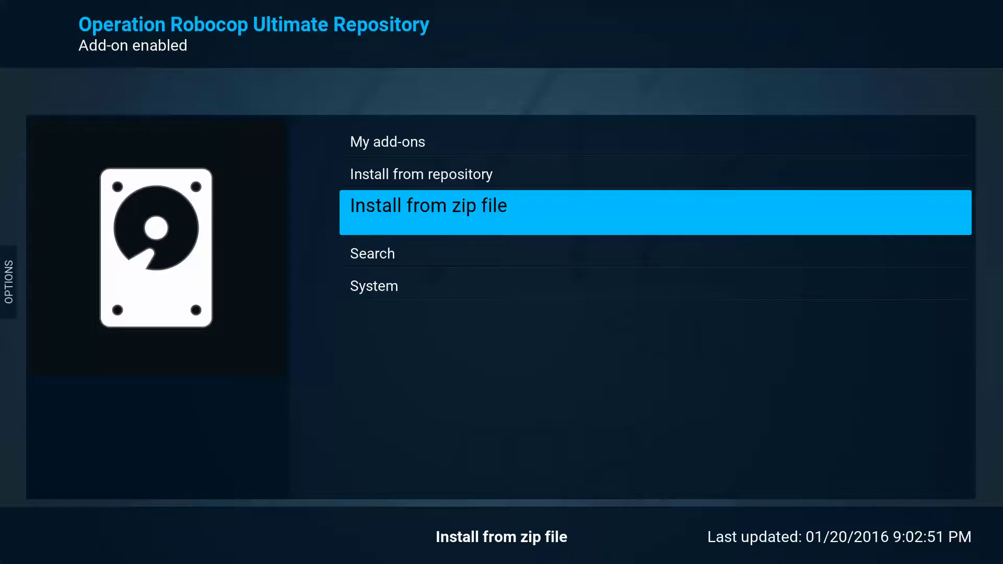
Switch to File Explorer and view the Kodi folder on Removable Disk (E:).
key(Up)
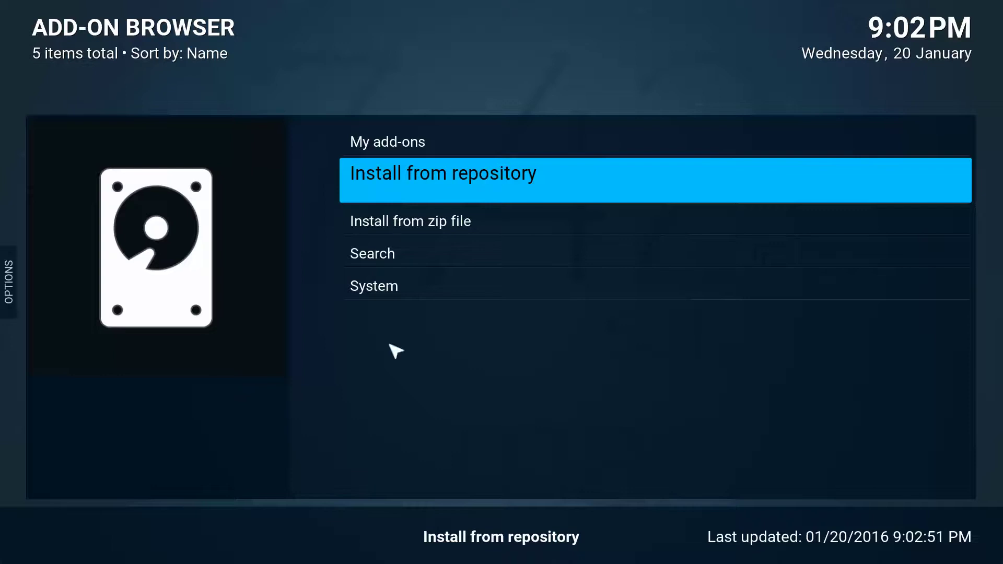
key(alt+Tab)
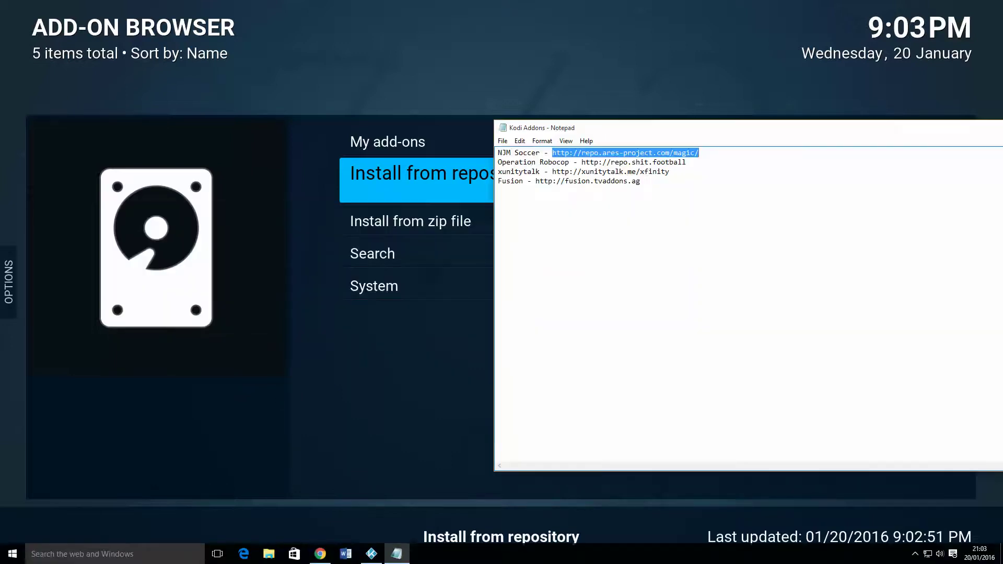
key(super+e)
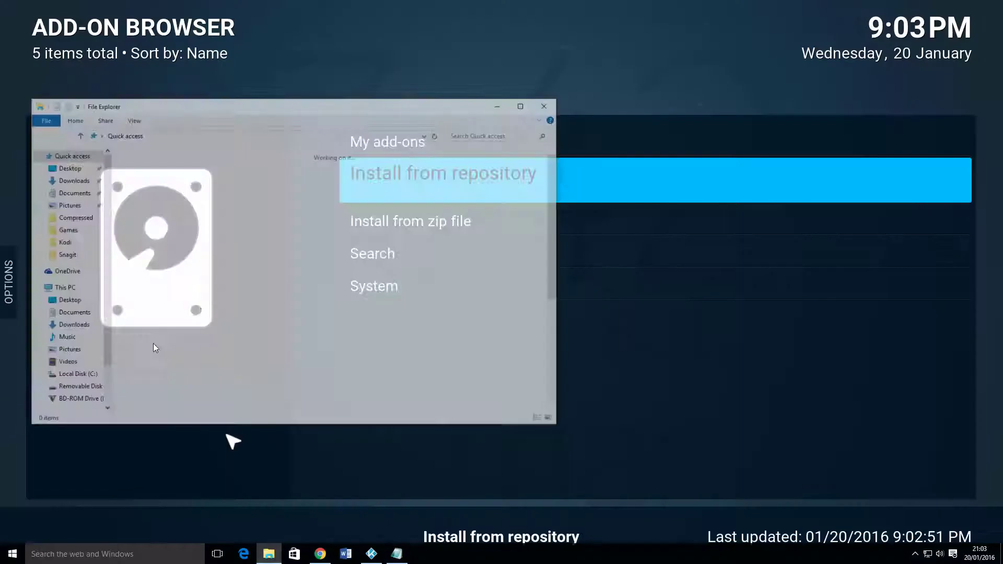
click(82, 392)
double_click(140, 165)
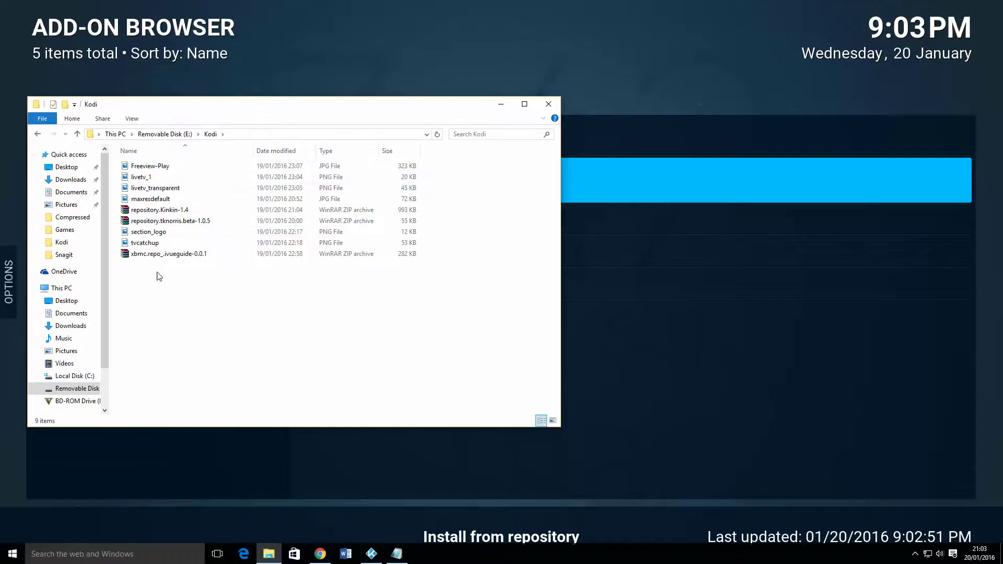
Return to Kodi and open Removable disk (E:) in a new zip file installation.
click(302, 67)
key(Return)
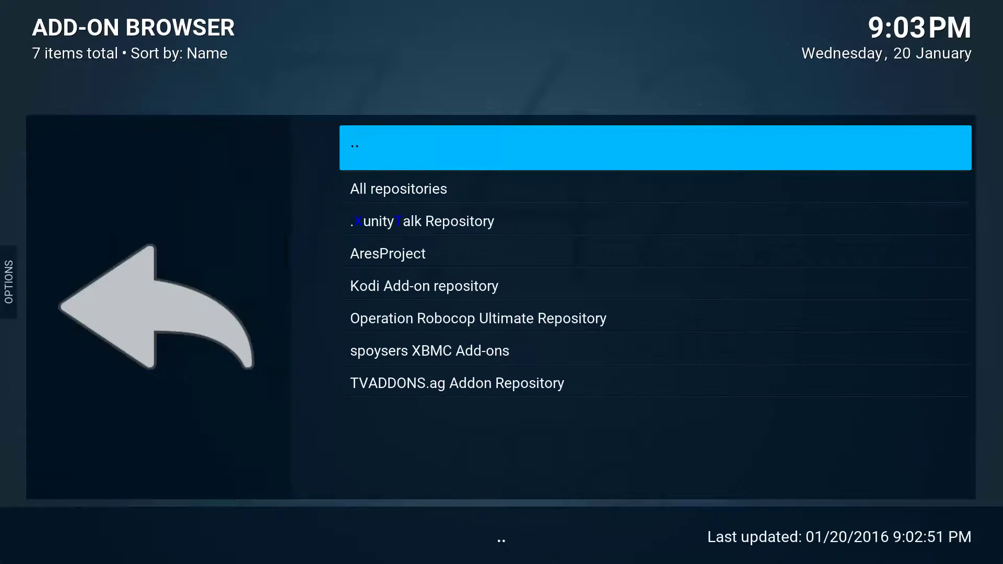
key(Return)
key(Down)
key(Return)
key(Down)
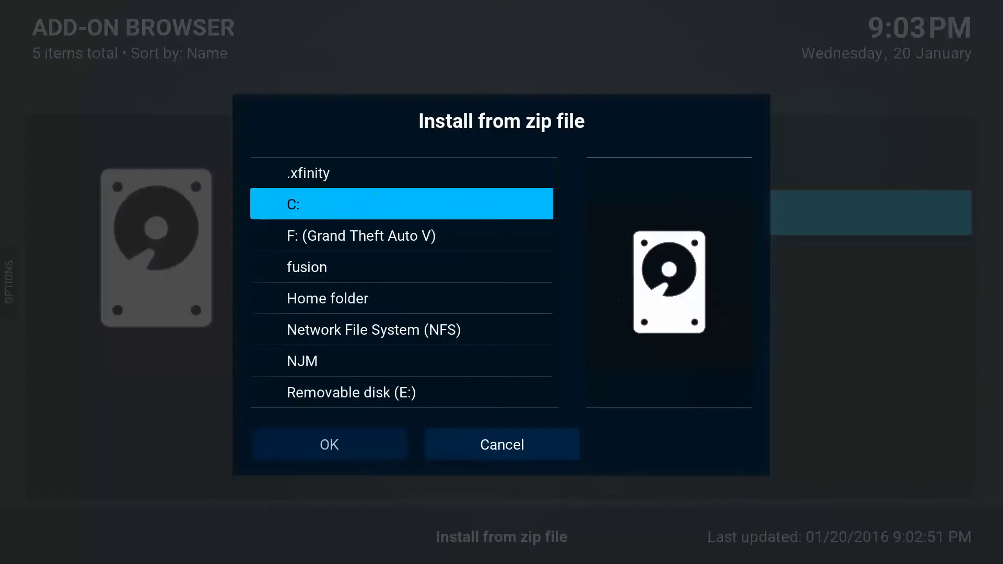
key(Down)
key(Down)
key(Down)
key(Down)
key(Down)
key(Down)
key(Return)
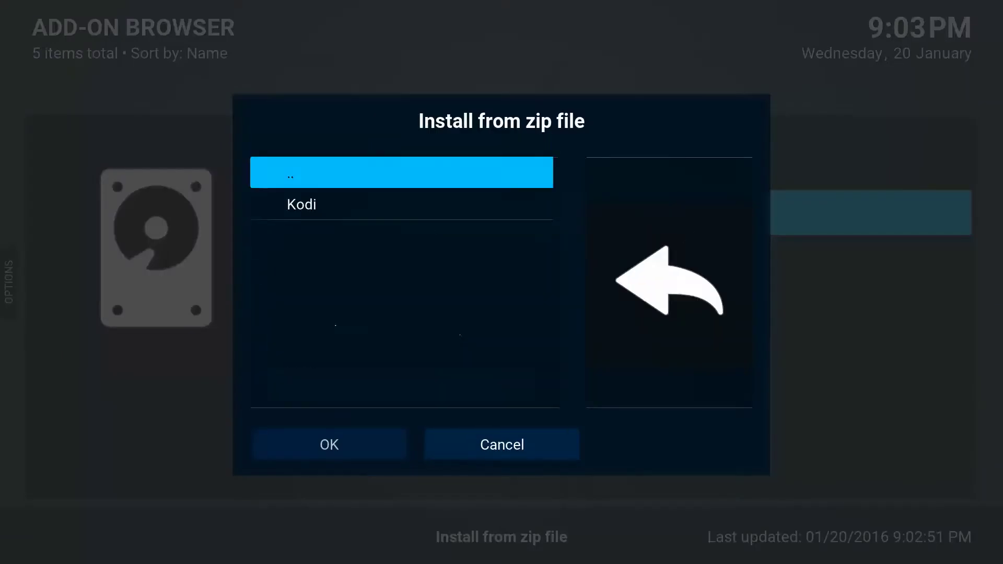
Install repository.Kinkin-1.4.zip from the Kodi folder on the removable disk.
key(Down)
key(Return)
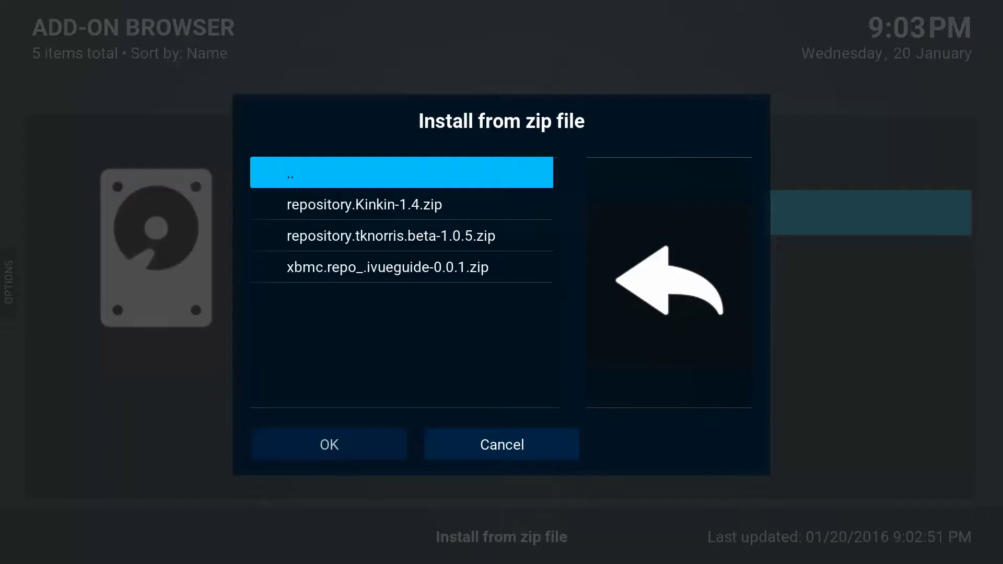
key(Down)
key(Return)
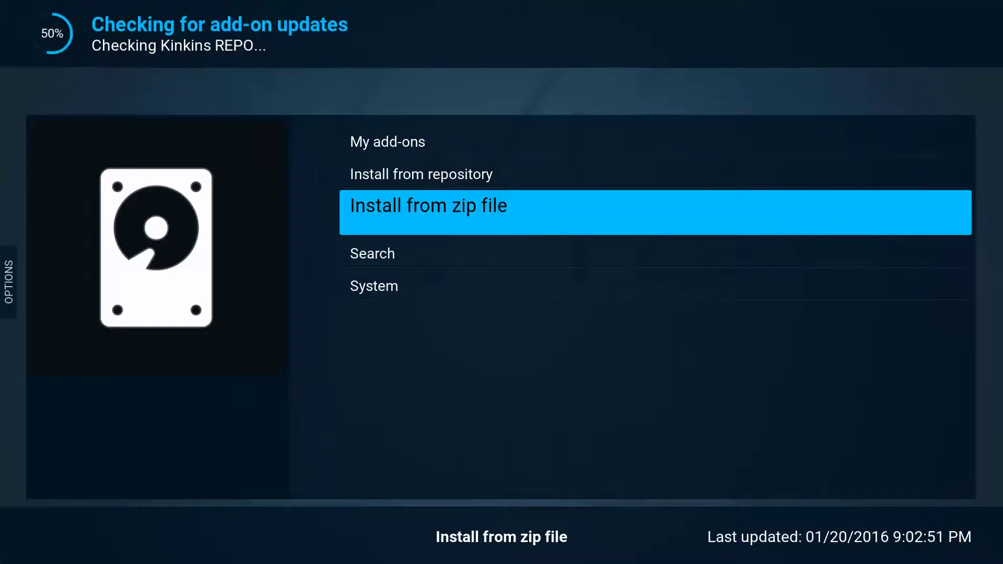
Start another zip file installation and open Removable disk (E:).
key(Return)
key(Down)
key(Down)
key(Down)
key(Down)
key(Down)
key(Down)
key(Down)
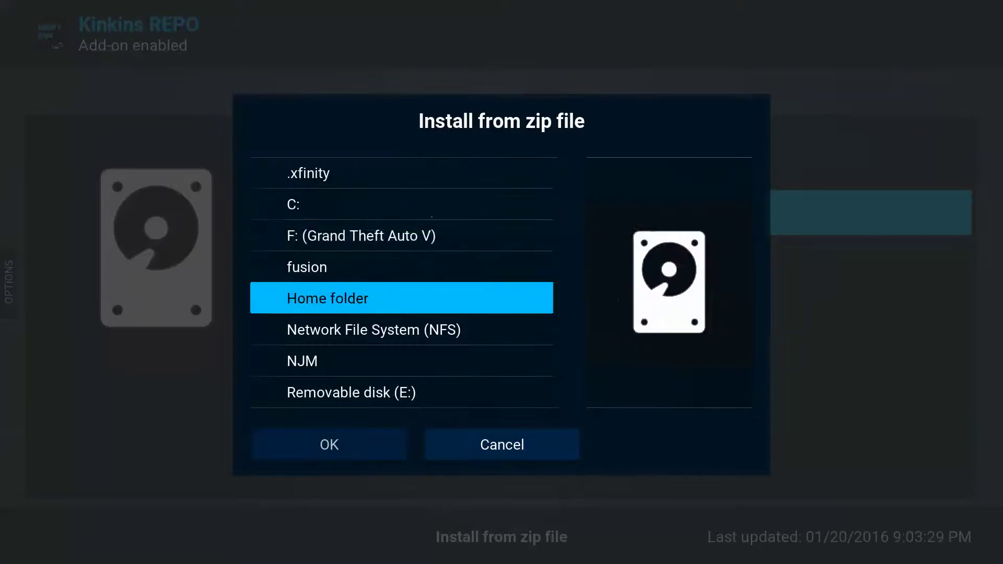
key(Return)
Install repository.tknorris.beta-1.0.5.zip from the Kodi folder on the removable disk.
key(Down)
key(Return)
key(Down)
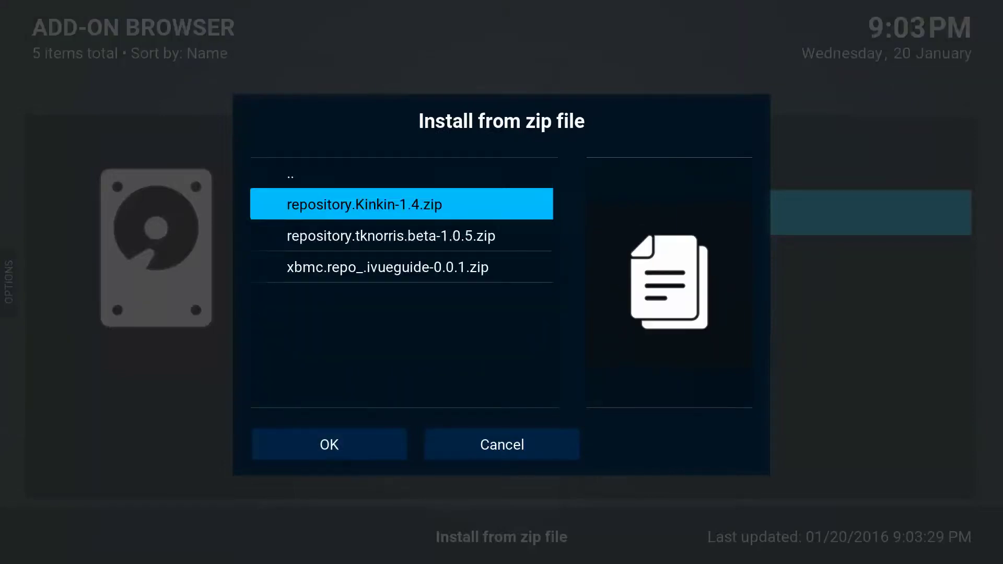
key(Down)
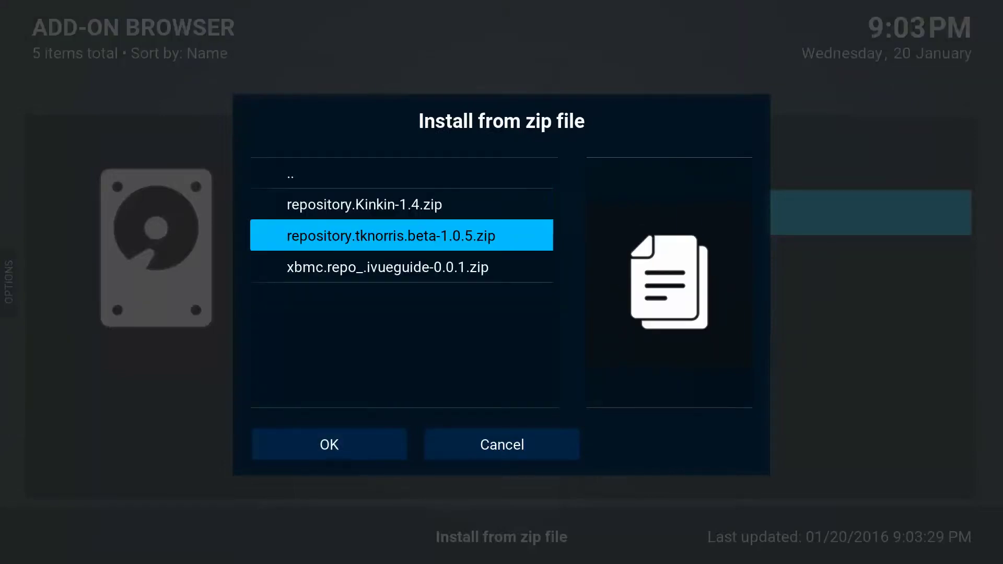
key(Return)
Begin one more add-on installation from a zip file and open Removable disk (E:).
key(Return)
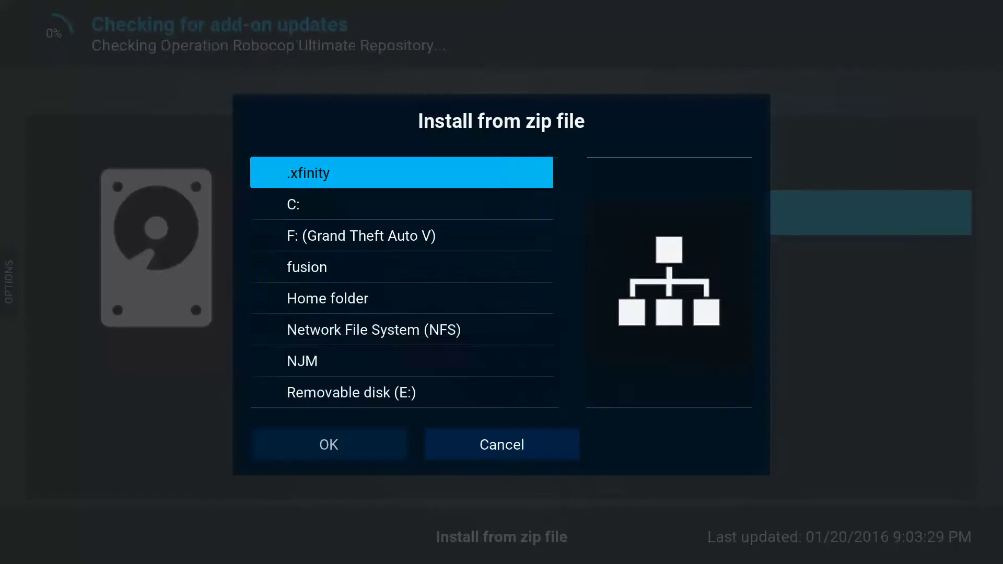
key(Down)
key(Down)
key(Down)
key(Down)
key(Down)
key(Down)
key(Down)
key(Down)
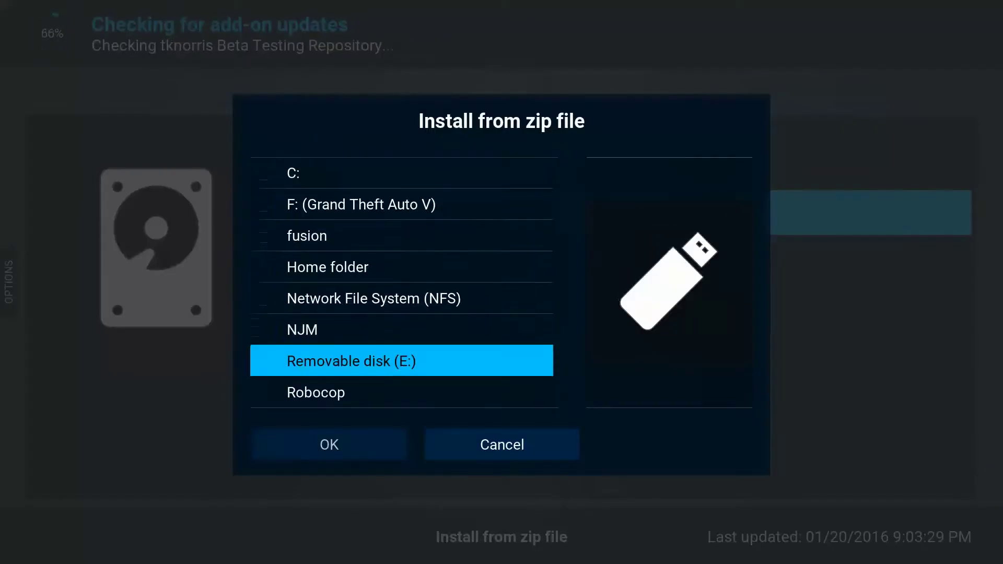
key(Return)
Install xbmc.repo_.ivueguide-0.0.1.zip from the Kodi folder on the removable disk.
key(Down)
key(Return)
key(Down)
key(Down)
key(Down)
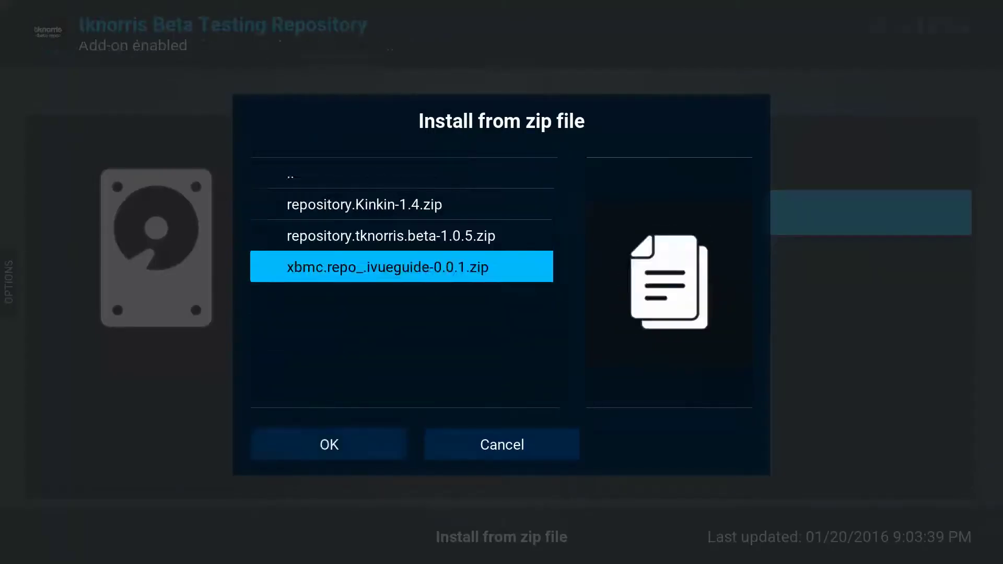
key(Return)
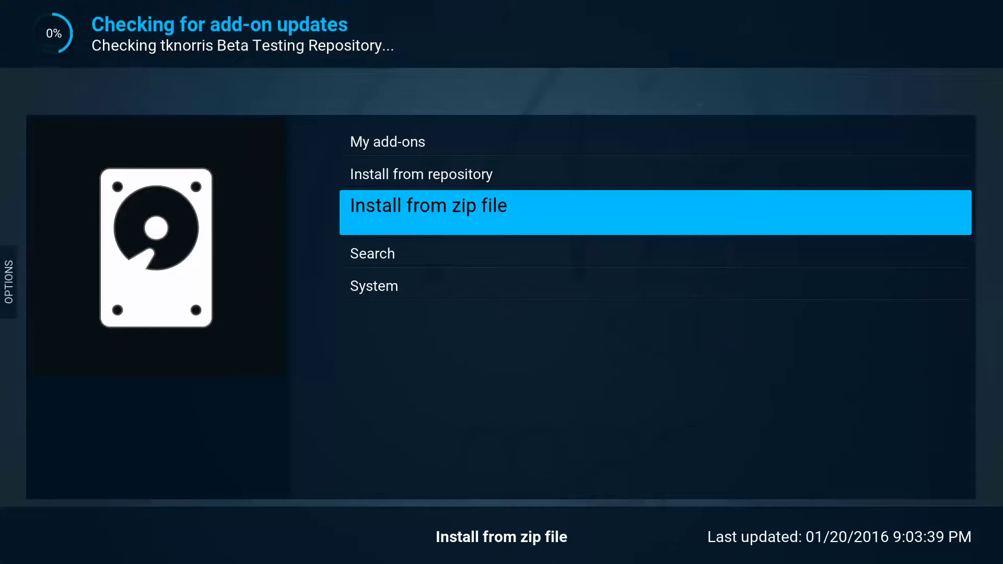
Open the video add-ons of the XunityTalk Repository for installing from a repository.
key(Up)
key(Return)
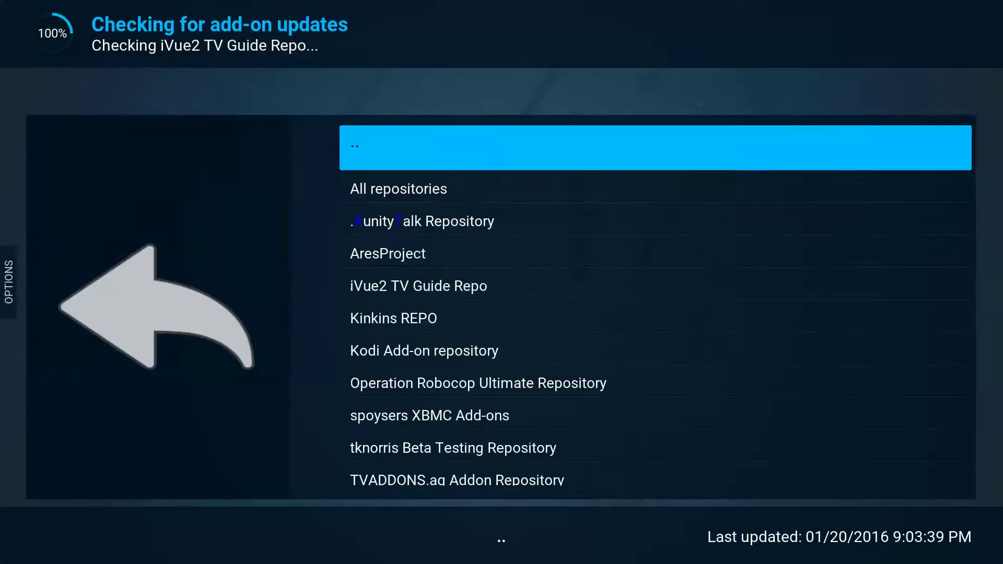
key(Down)
key(Down)
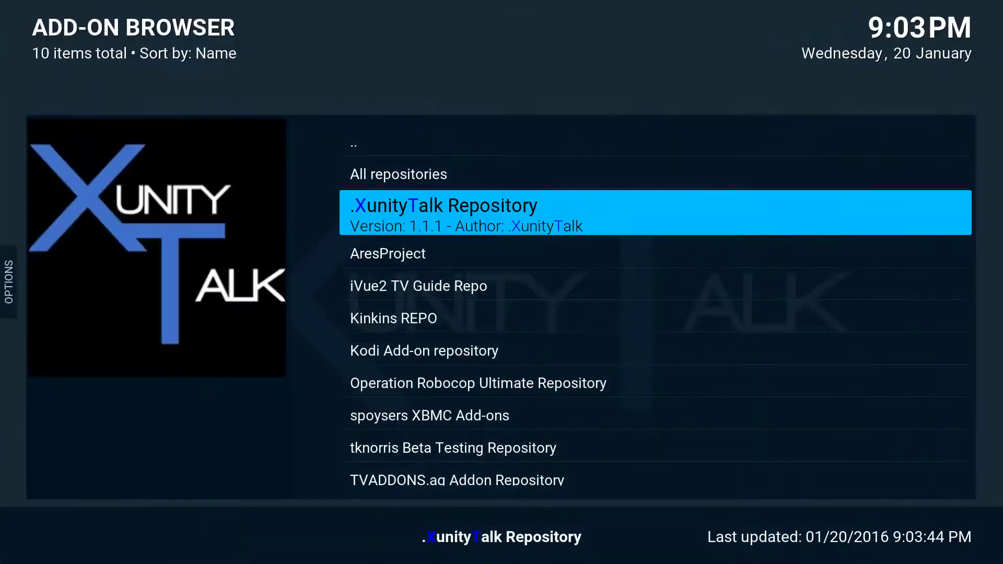
key(Return)
key(Return)
key(Return)
key(Up)
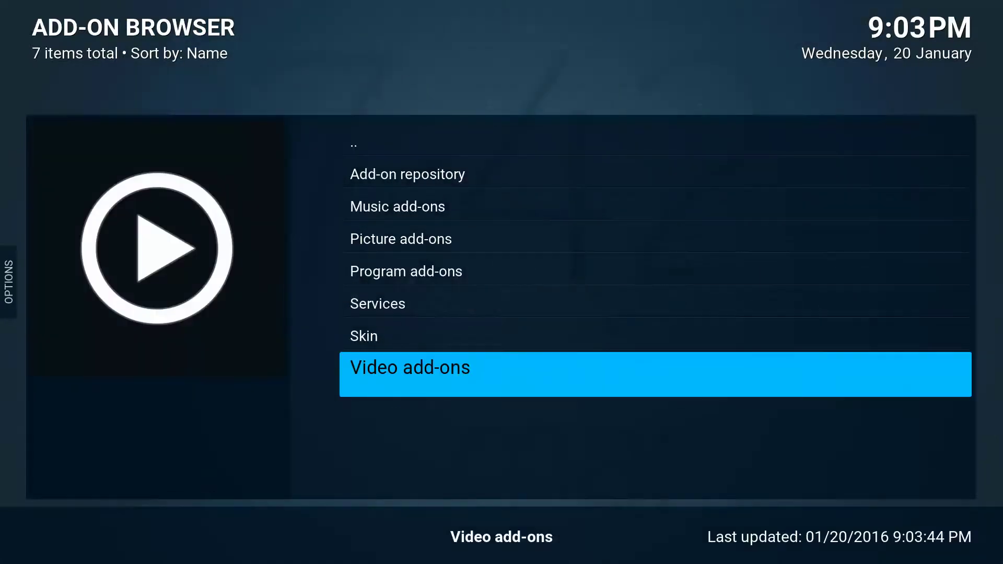
key(Return)
Install the ITV add-on from the XunityTalk Repository's video add-ons.
key(Down)
key(Down)
key(Down)
key(Down)
key(Down)
key(Down)
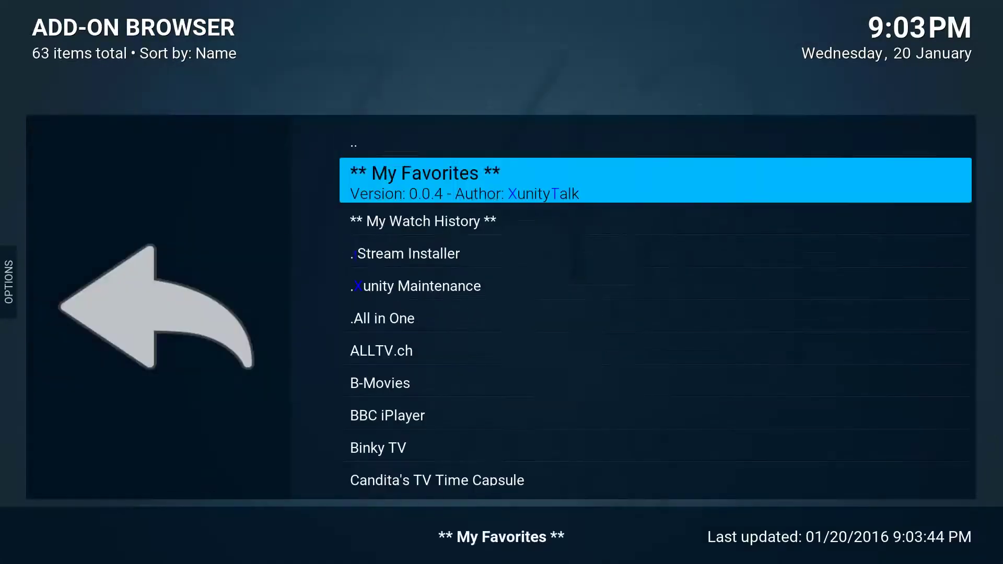
key(Down)
key(Down)
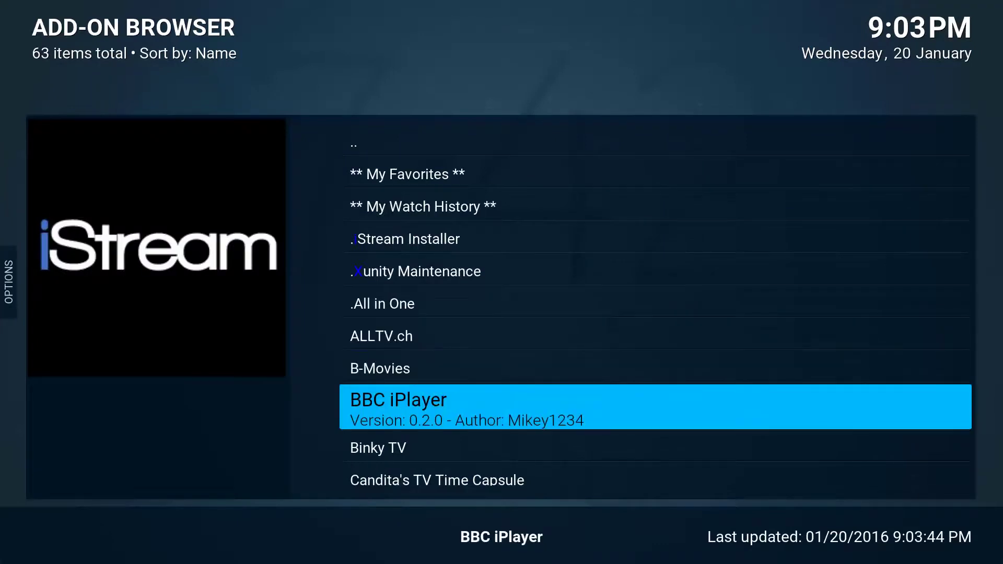
key(Down)
key(Up)
key(Down)
key(Down)
key(Down)
key(Down)
key(Down)
key(Down)
key(Down)
key(Down)
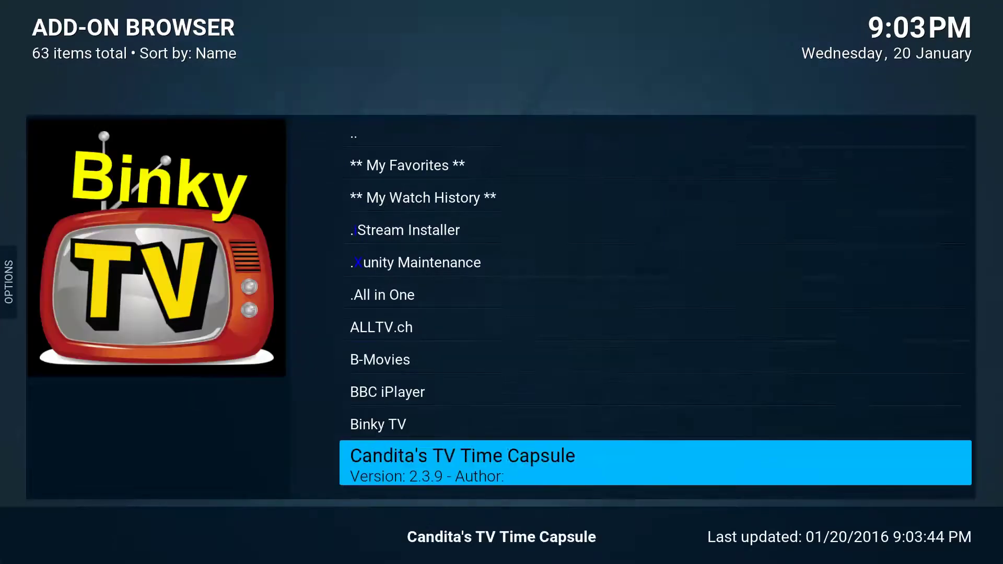
key(Down)
key(Down)
key(Down)
key(Down)
key(Down)
key(Down)
key(Down)
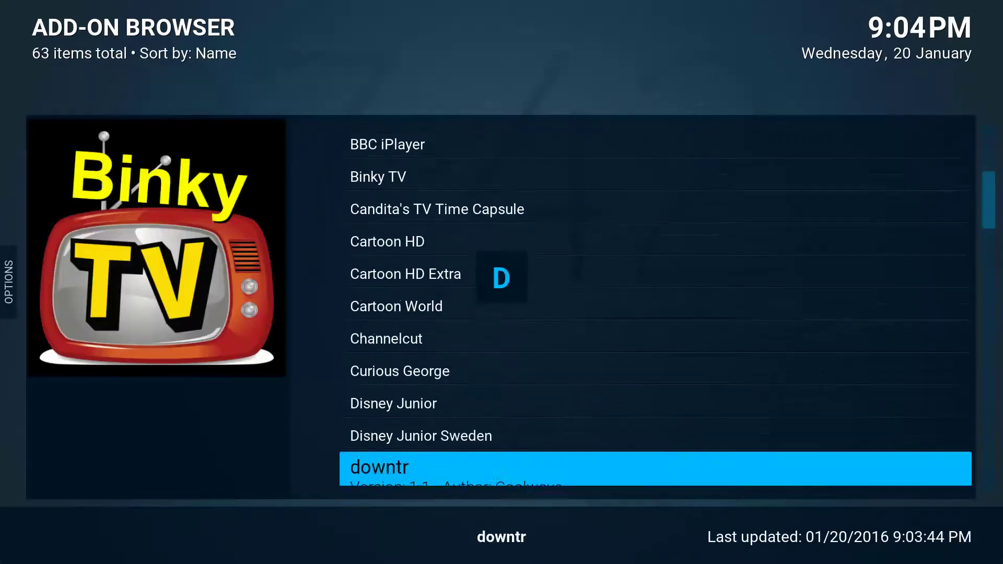
key(Down)
key(Down)
key(Down)
key(Down)
key(Down)
key(Down)
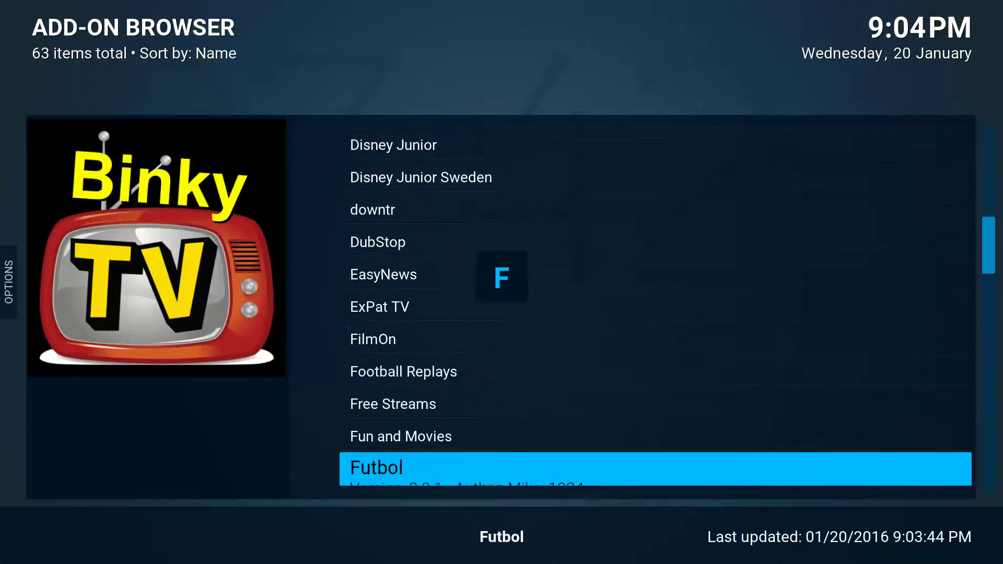
key(Up)
key(Return)
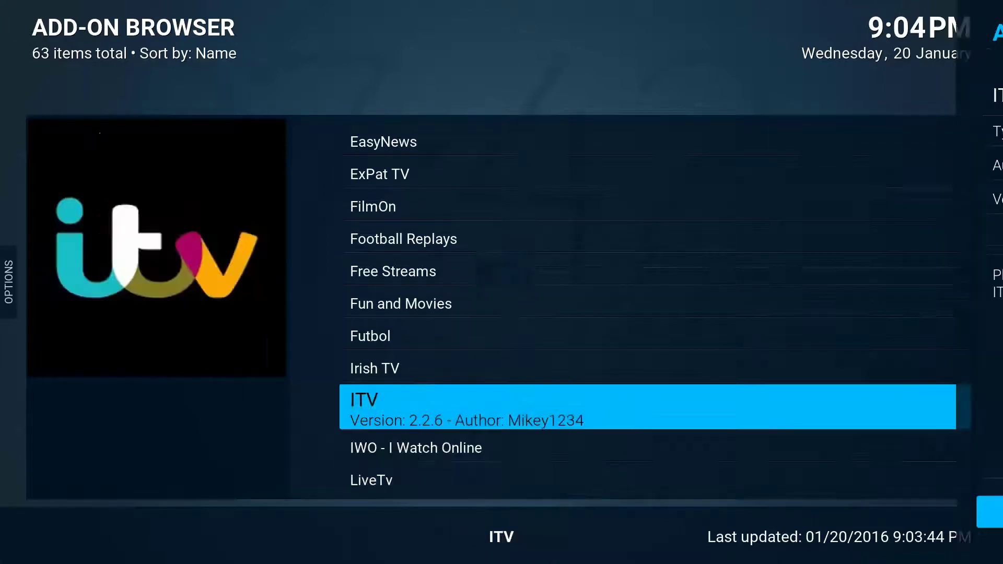
key(Return)
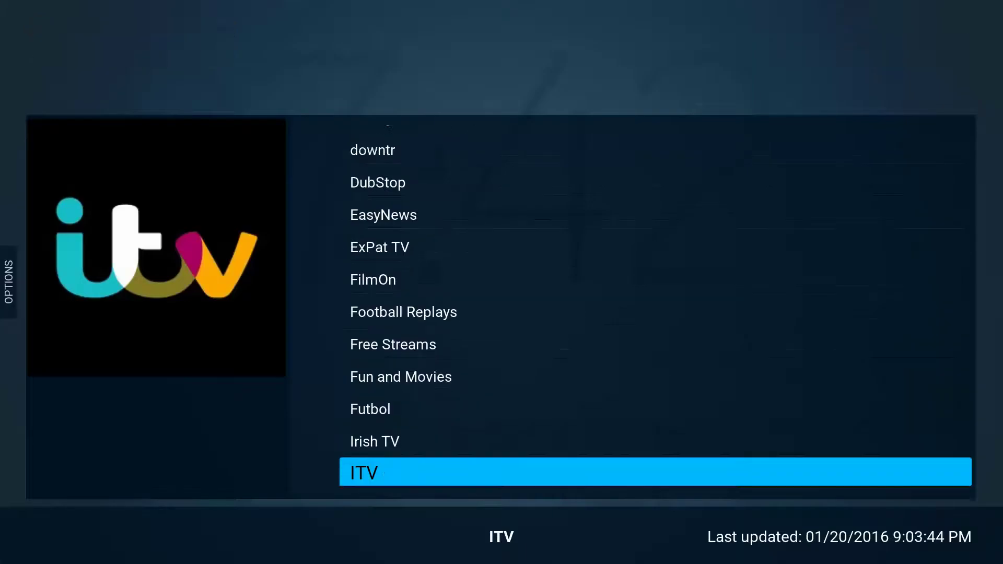
Leave the XunityTalk video add-ons and return to the list of installed repositories.
key(Up)
key(Up)
key(Up)
key(Up)
key(Up)
key(Up)
key(Up)
key(Up)
key(Up)
key(Up)
key(Up)
key(Up)
key(Up)
key(Up)
key(Up)
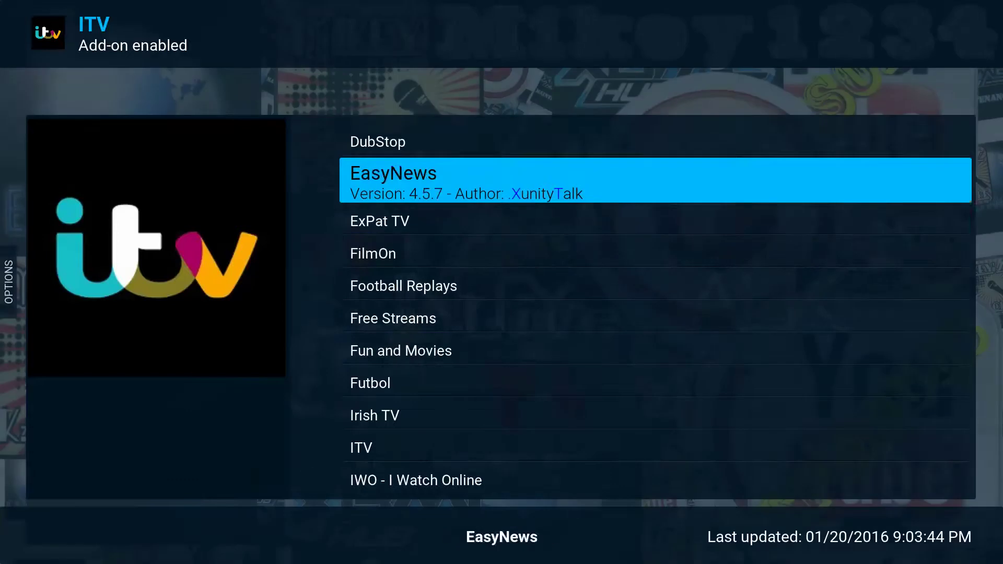
key(Up)
key(Up)
key(Up)
key(Up)
key(Up)
key(Up)
key(Up)
key(Up)
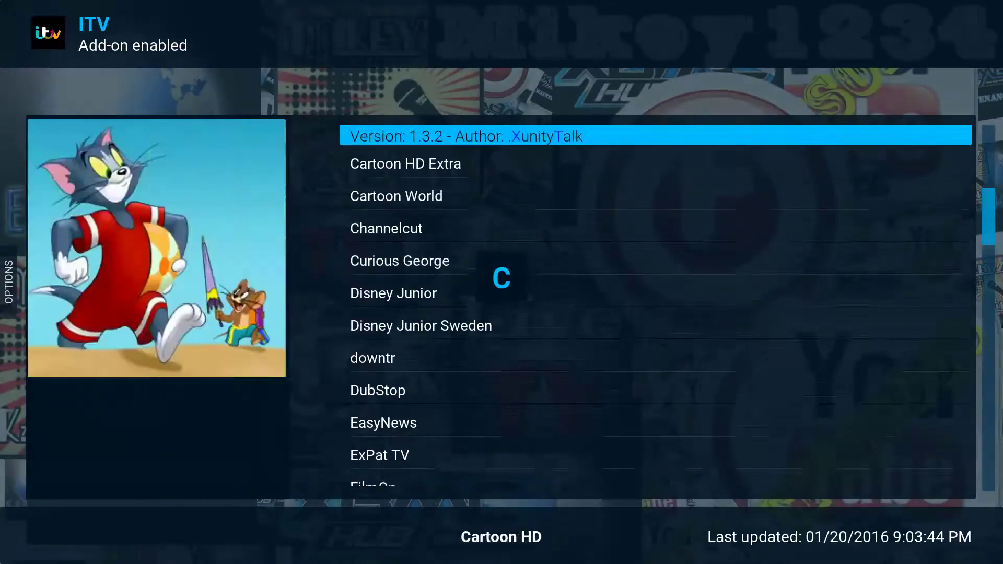
key(Up)
key(Up)
key(Up)
key(Up)
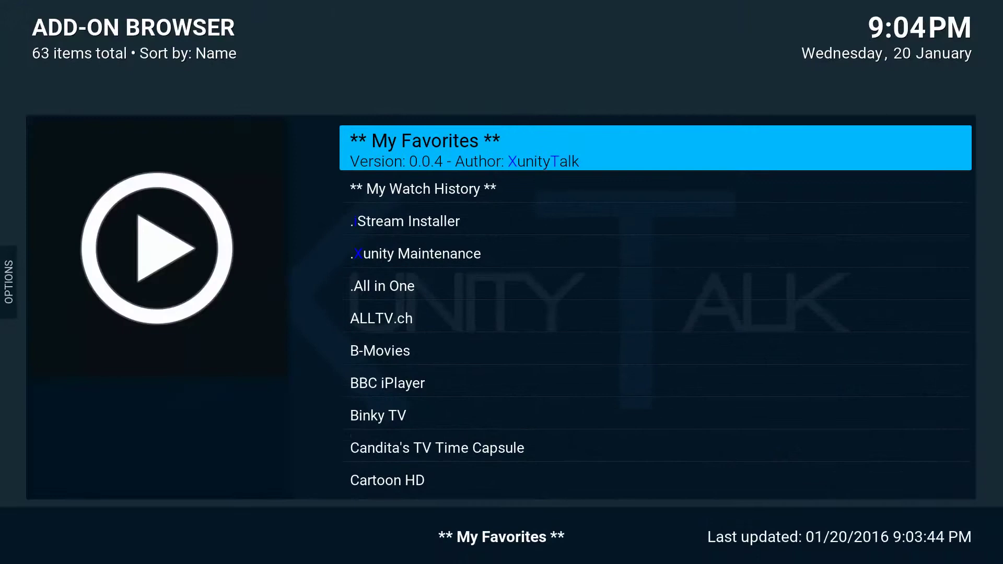
key(BackSpace)
key(BackSpace)
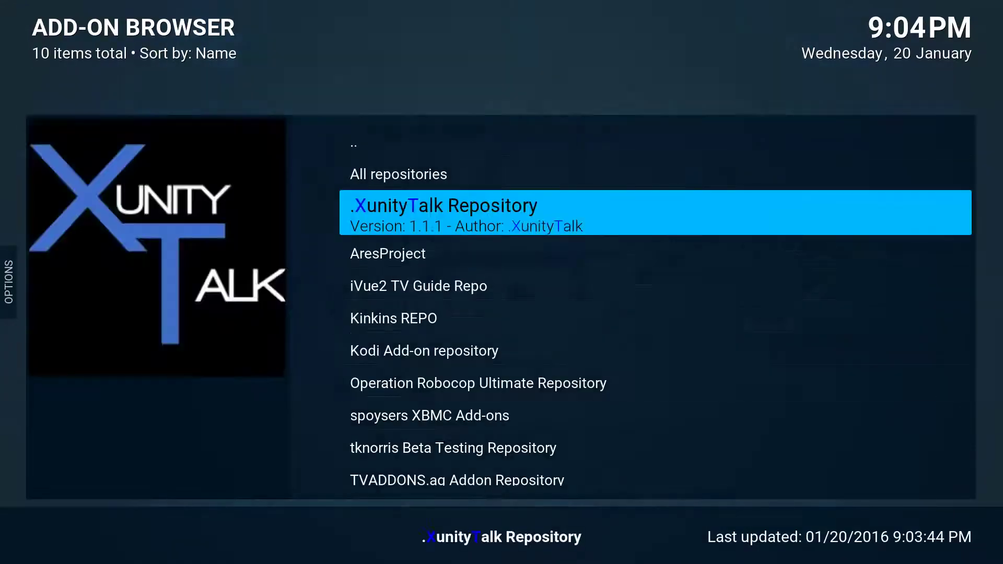
Install Ivue TV Guide from the program add-ons of the iVue2 TV Guide Repo.
key(Down)
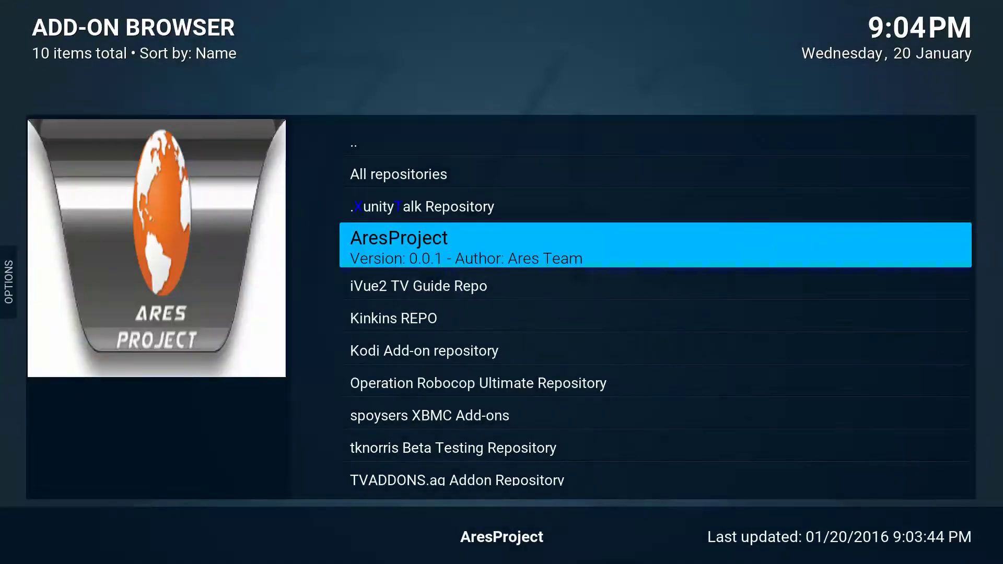
key(Down)
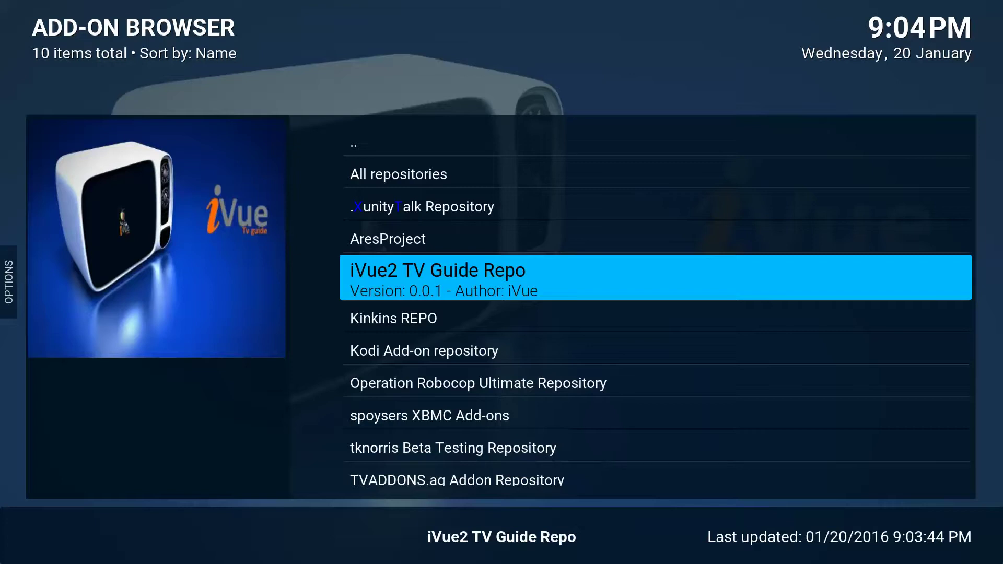
key(Return)
key(Down)
key(Down)
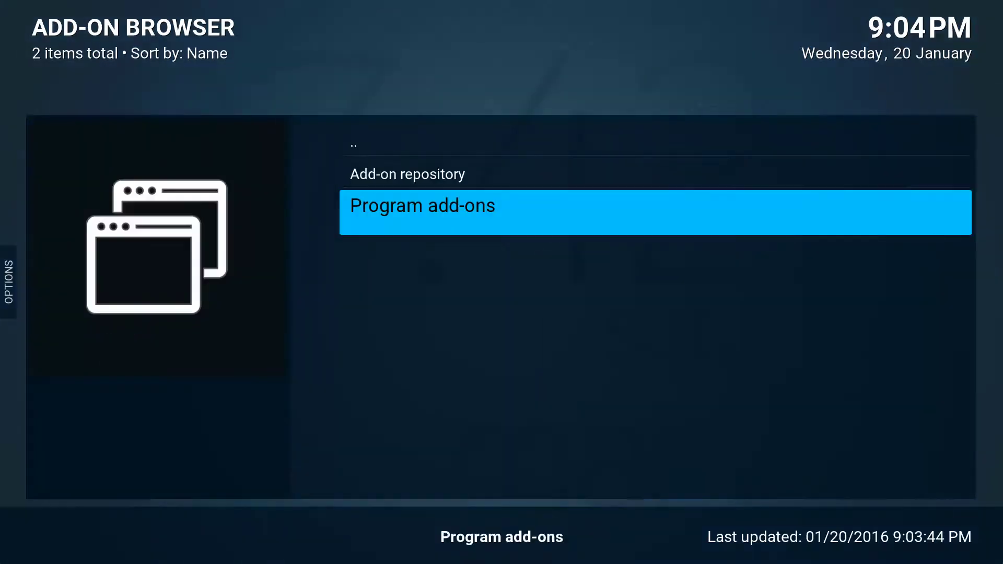
key(Up)
key(Down)
key(Return)
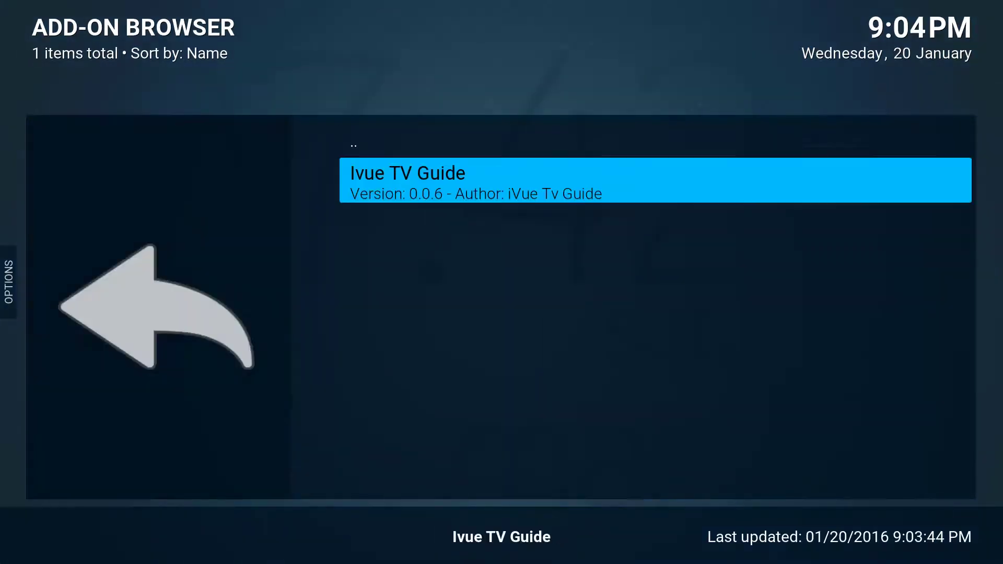
key(Return)
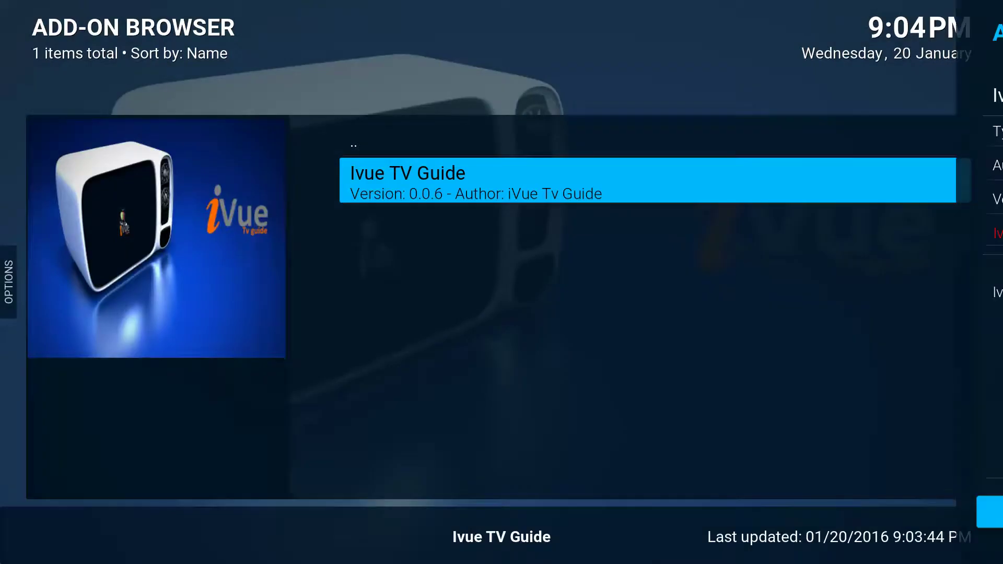
key(Return)
Go back from the iVue2 program add-ons to the repository list.
key(Up)
key(Return)
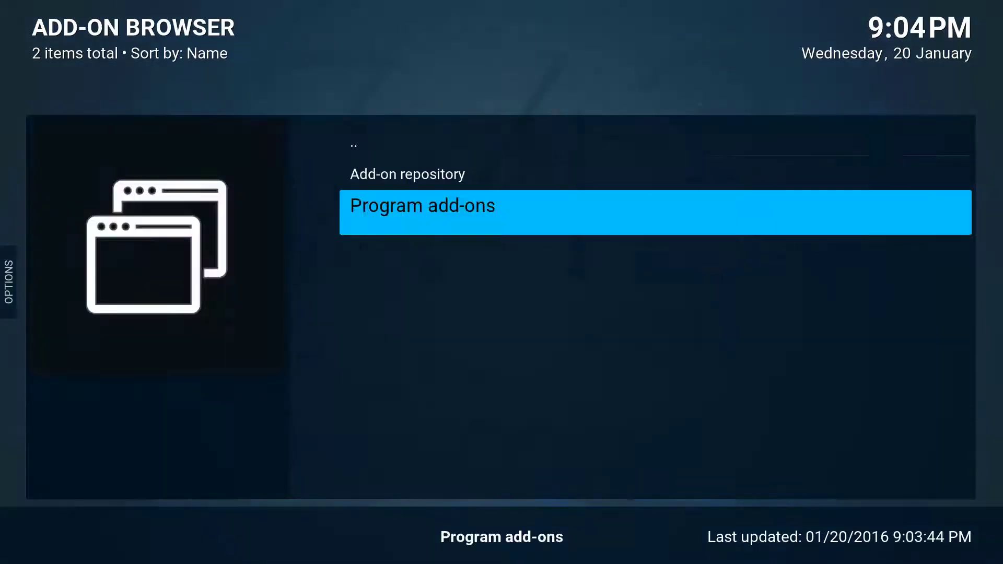
key(Up)
key(Up)
key(Return)
key(Up)
key(Return)
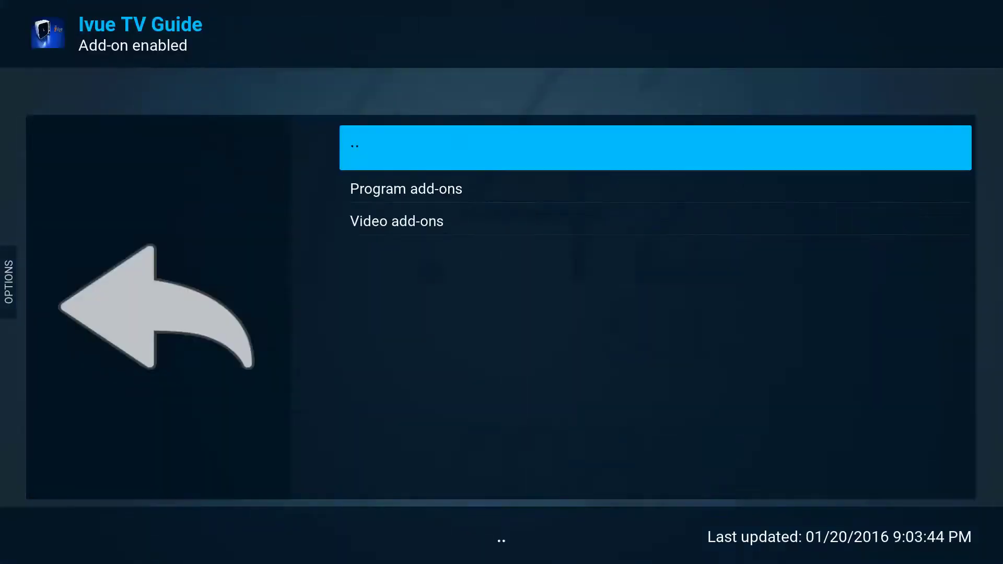
key(Down)
key(Down)
key(Return)
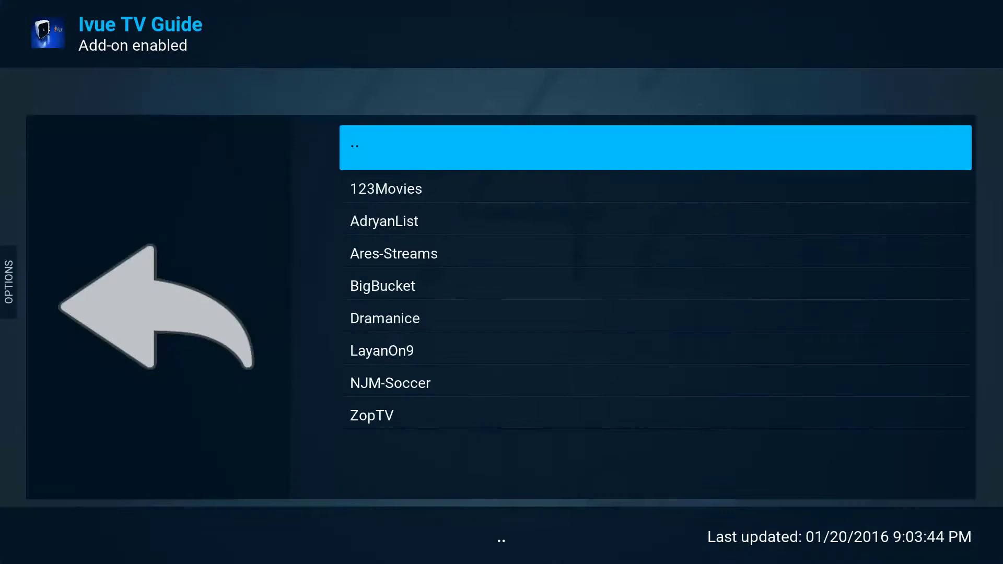
key(Return)
key(Up)
key(Up)
key(Return)
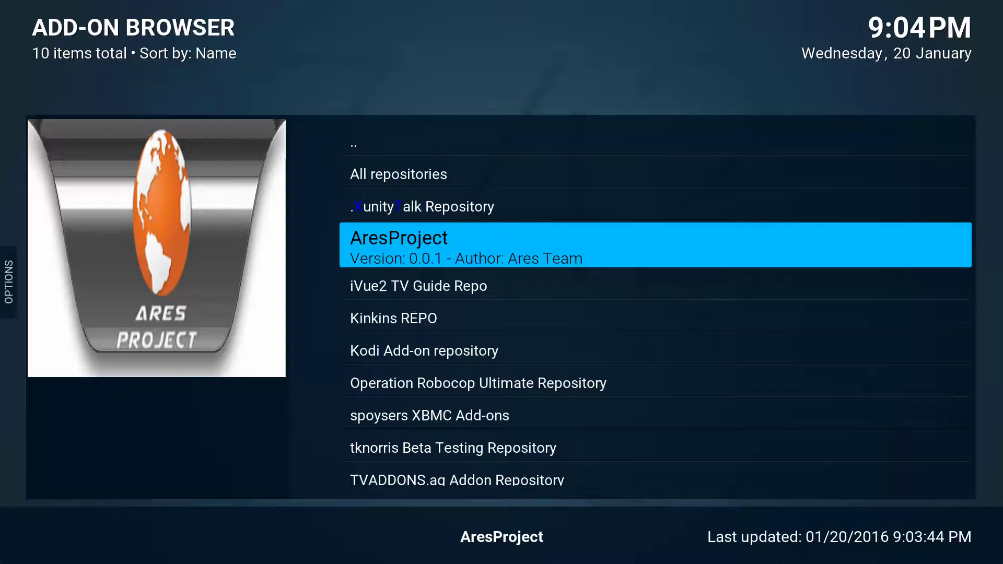
Install NJM-Soccer from the video add-ons of the AresProject repository.
key(Return)
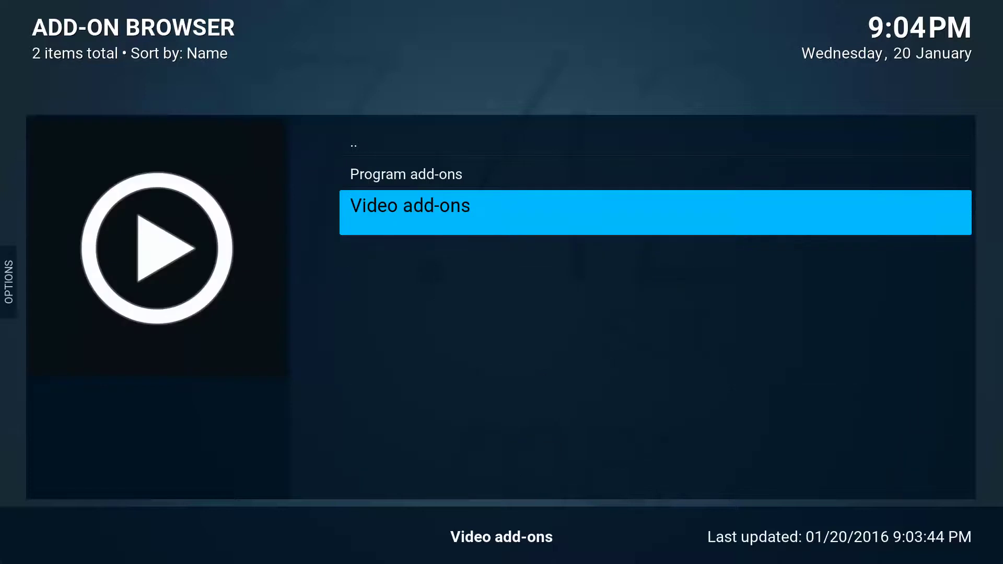
key(Return)
key(Down)
key(Down)
key(Down)
key(Down)
key(Down)
key(Down)
key(Down)
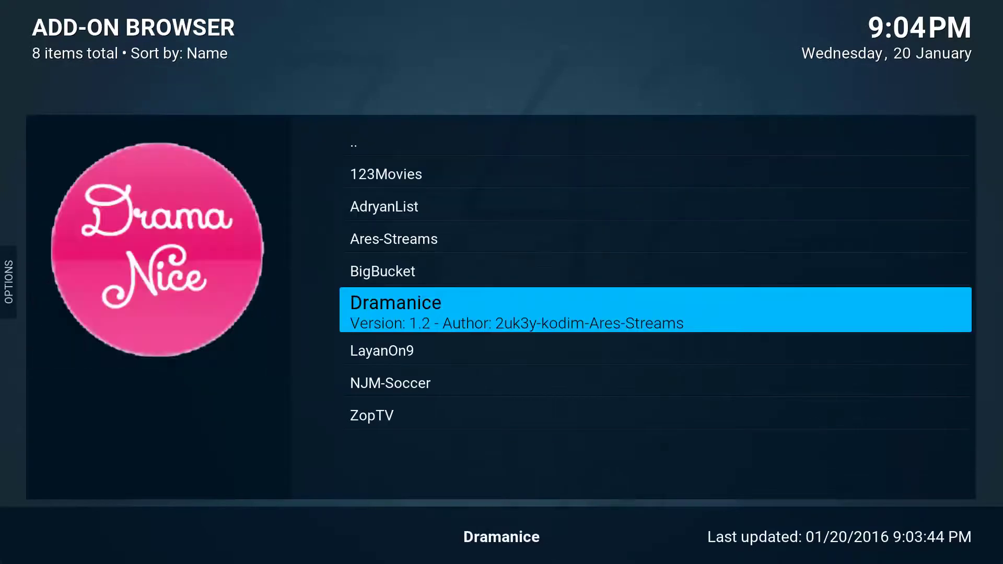
key(Return)
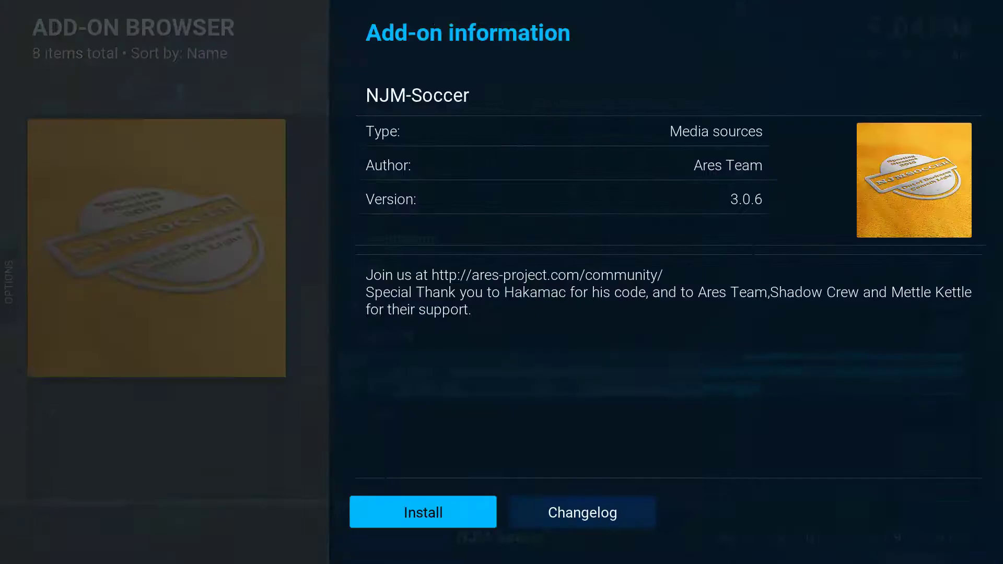
key(Return)
Leave the AresProject video add-ons and return to the repository list.
key(Up)
key(Up)
key(Up)
key(Up)
key(Up)
key(Up)
key(Up)
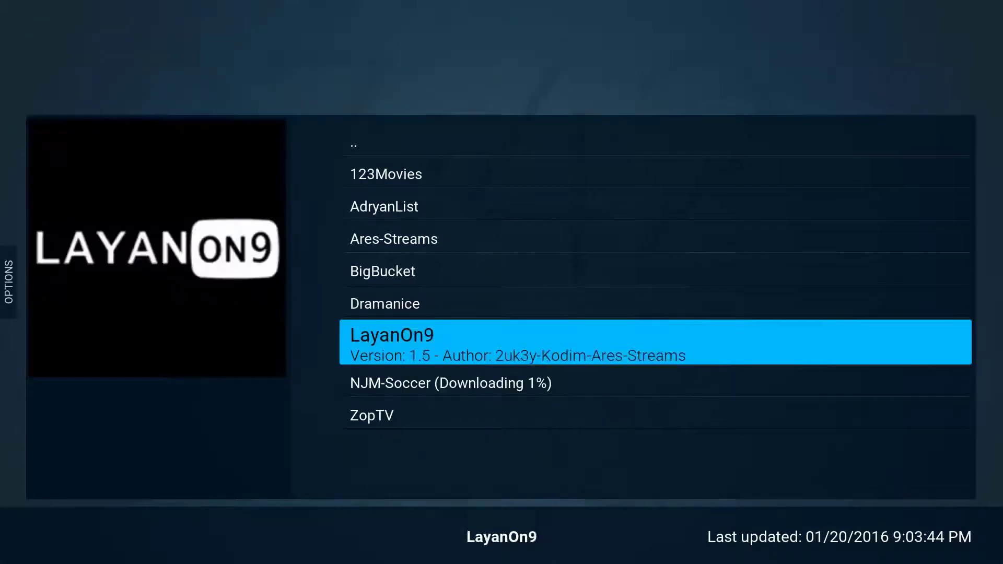
key(Return)
key(Up)
key(Up)
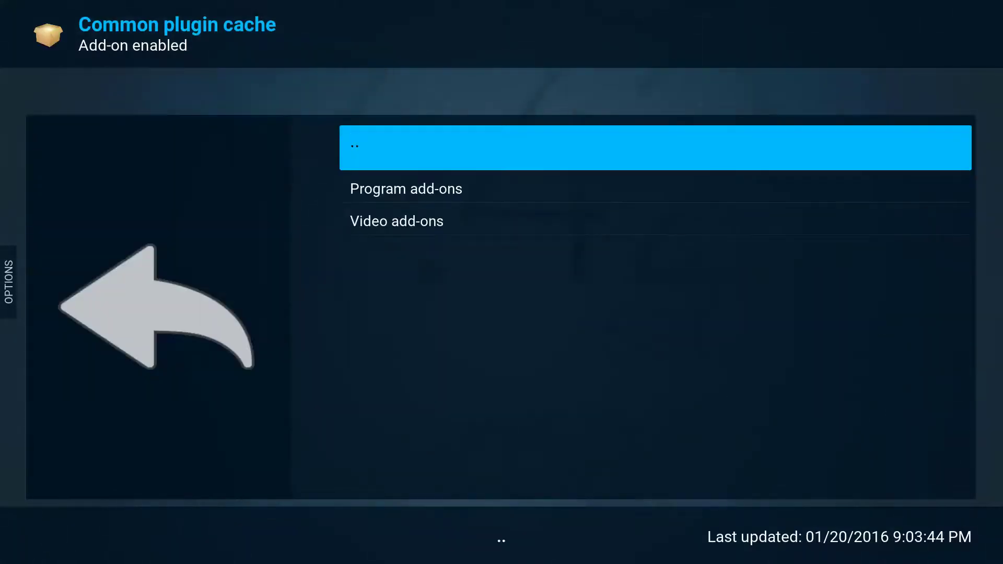
key(Return)
Open the video add-ons of Kinkins REPO.
key(Down)
key(Down)
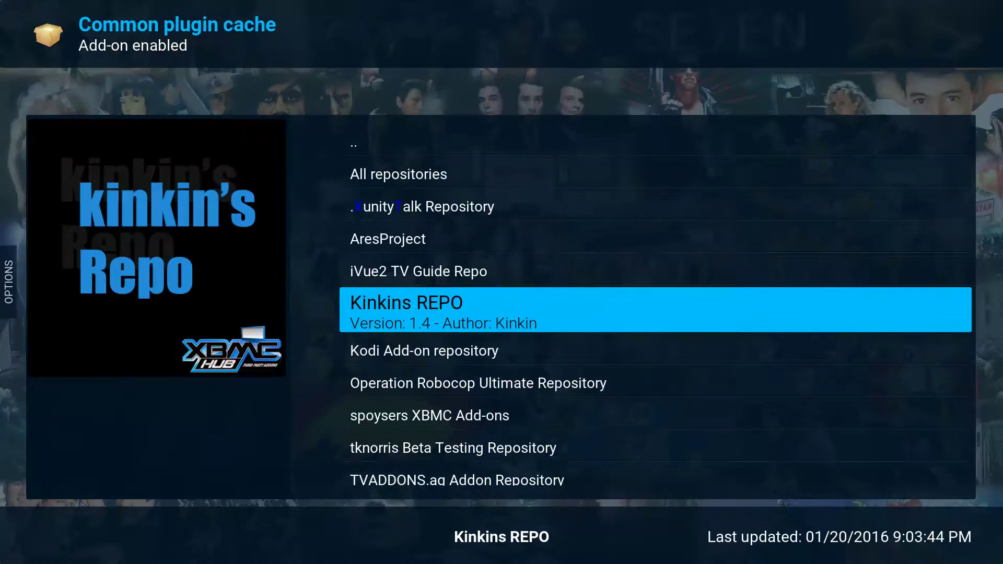
key(Return)
key(Up)
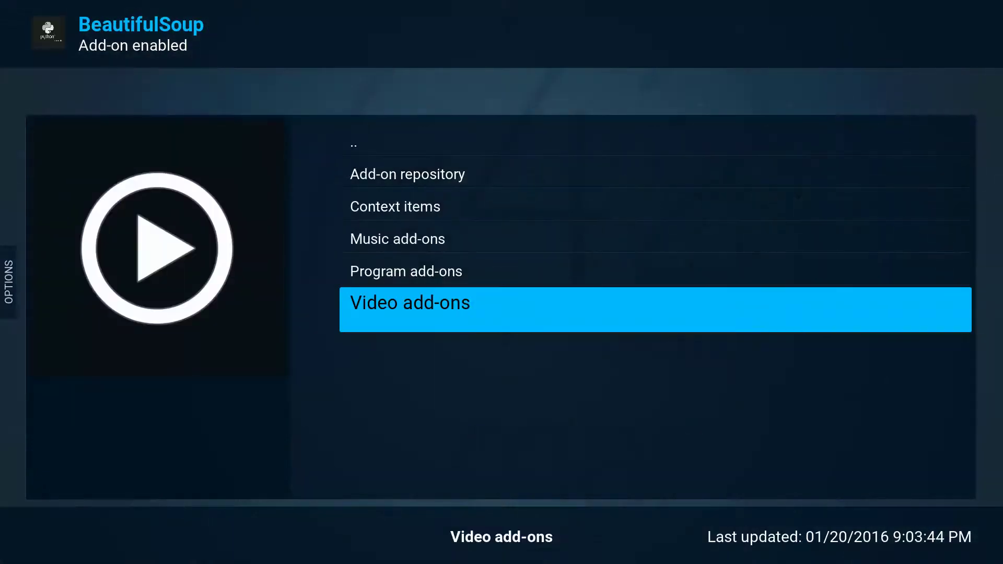
key(Return)
Look through the full list of video add-ons offered by Kinkins REPO.
key(Down)
key(Down)
key(Down)
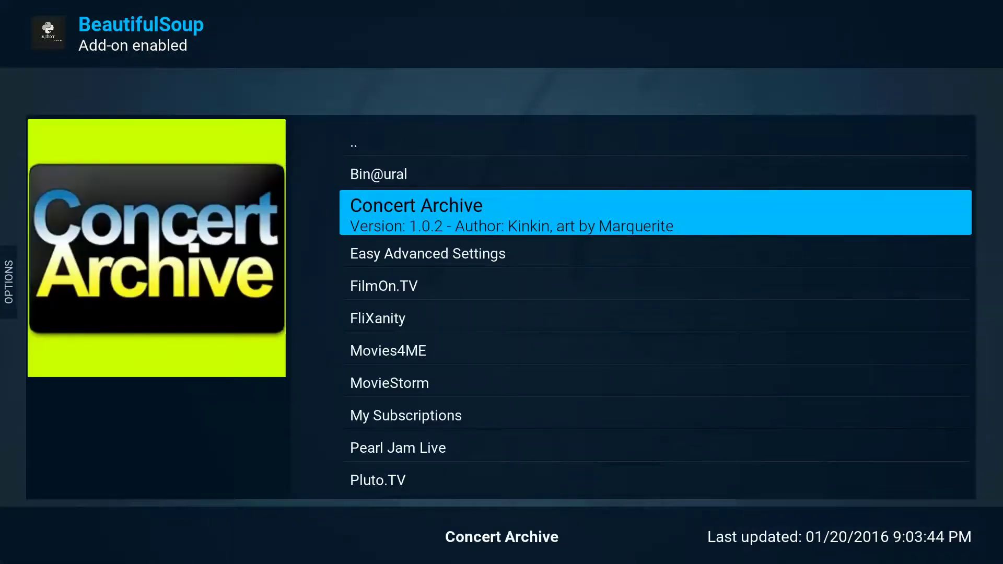
key(Down)
key(Down)
key(Down)
key(Down)
key(Down)
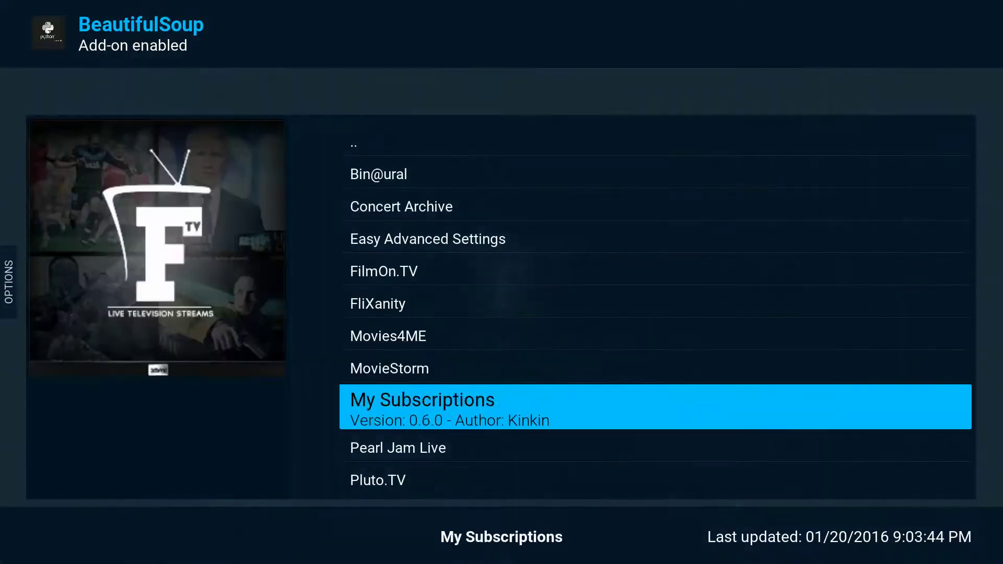
key(Down)
key(Down)
key(Down)
key(Down)
key(Down)
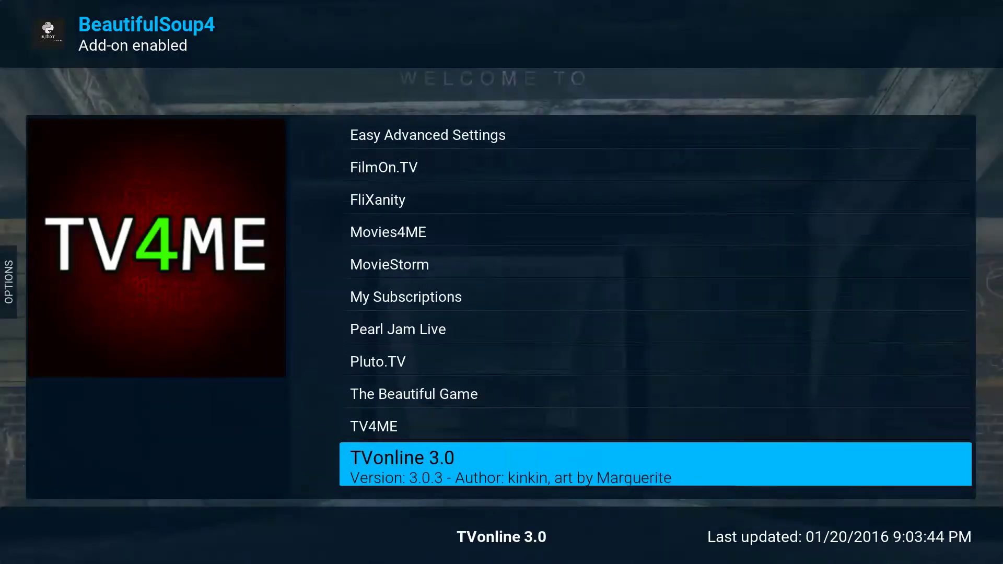
key(Down)
key(Down)
key(Down)
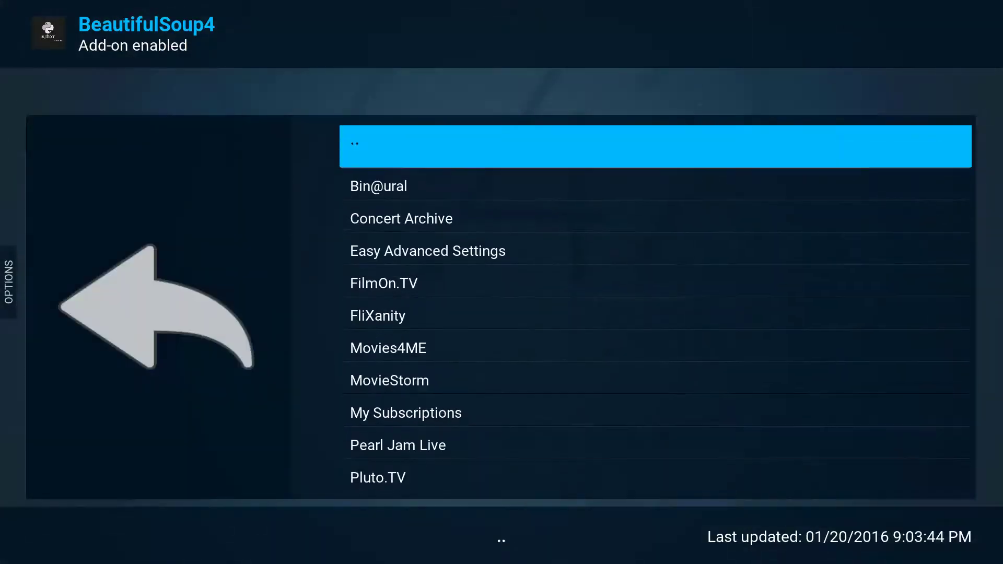
Install FilmOn.TV from the Kinkins REPO video add-ons.
key(Down)
key(Down)
key(Down)
key(Down)
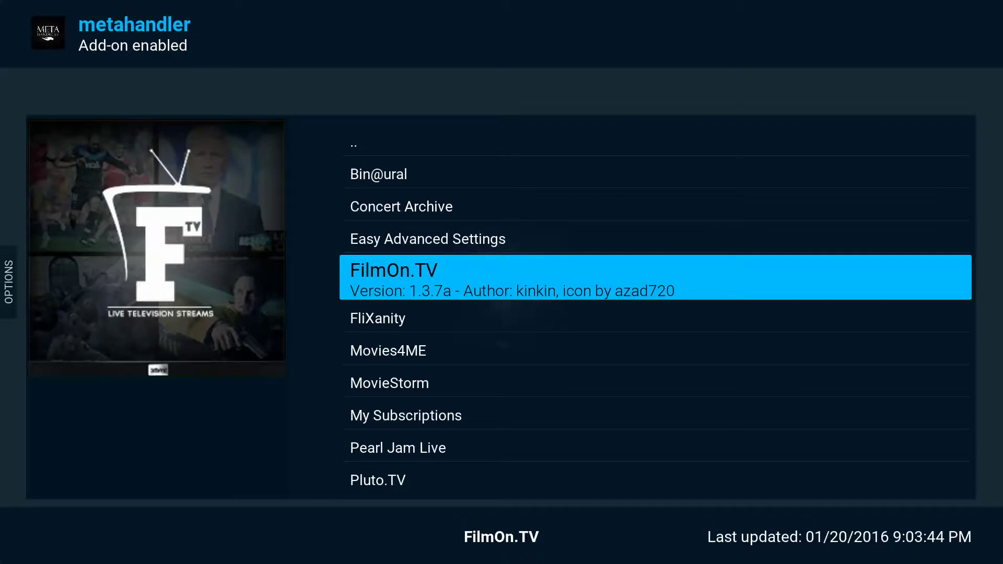
key(Return)
key(Return)
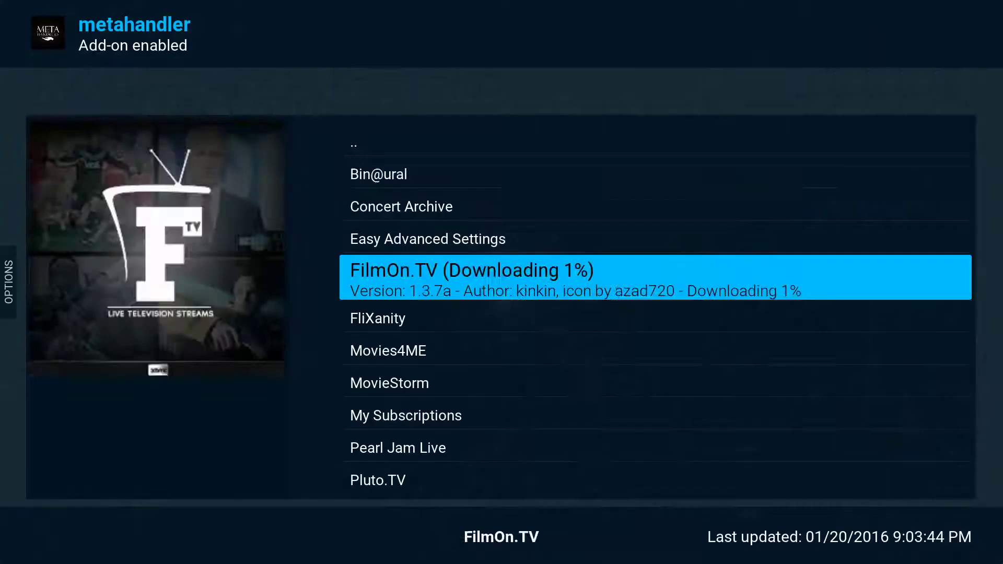
Leave the Kinkins REPO video add-ons and return to the repository list.
key(Up)
key(Up)
key(Up)
key(Up)
key(Return)
key(Down)
key(Down)
key(Return)
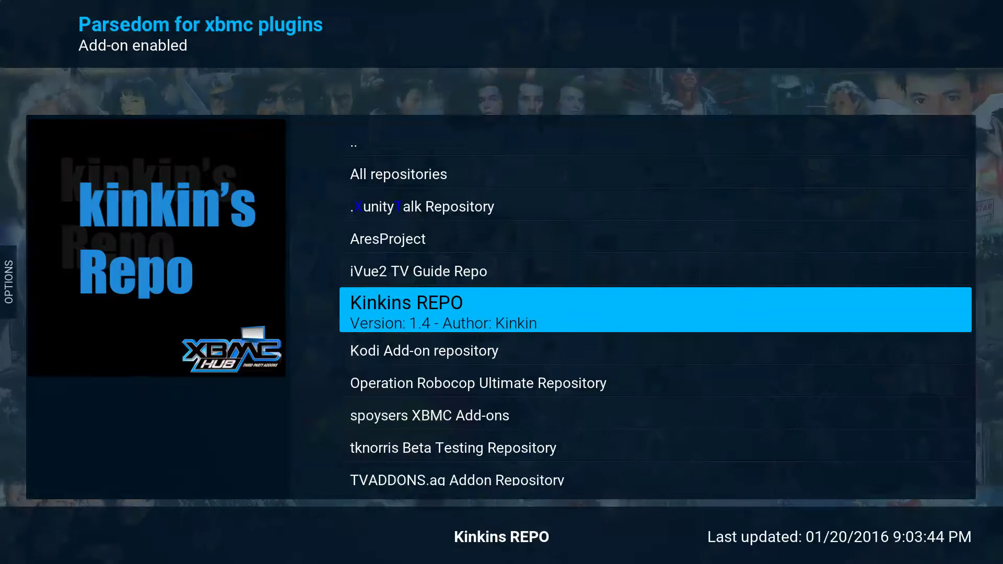
Open the video add-ons of the Operation Robocop Ultimate Repository.
key(Down)
key(Down)
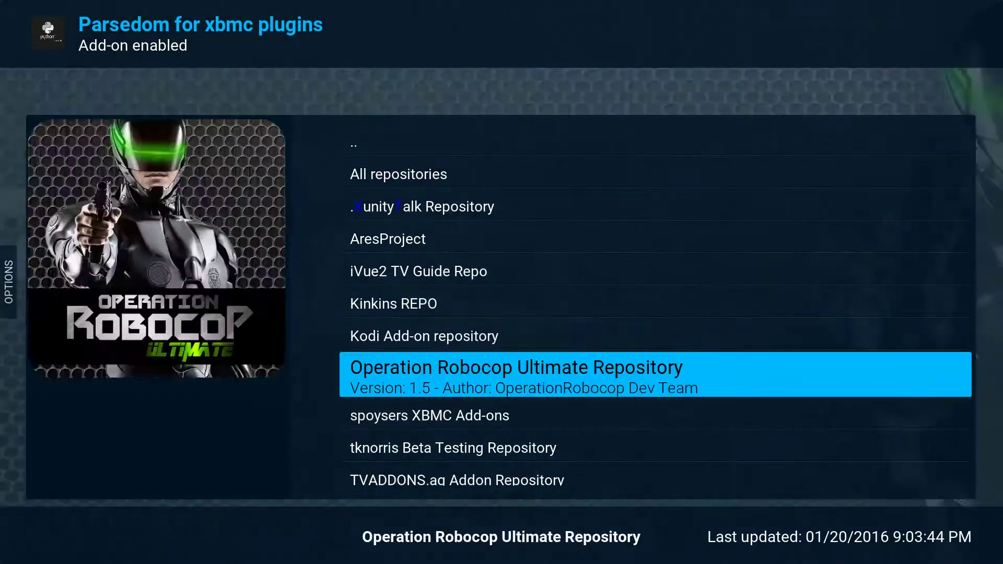
key(Up)
key(Down)
key(BackSpace)
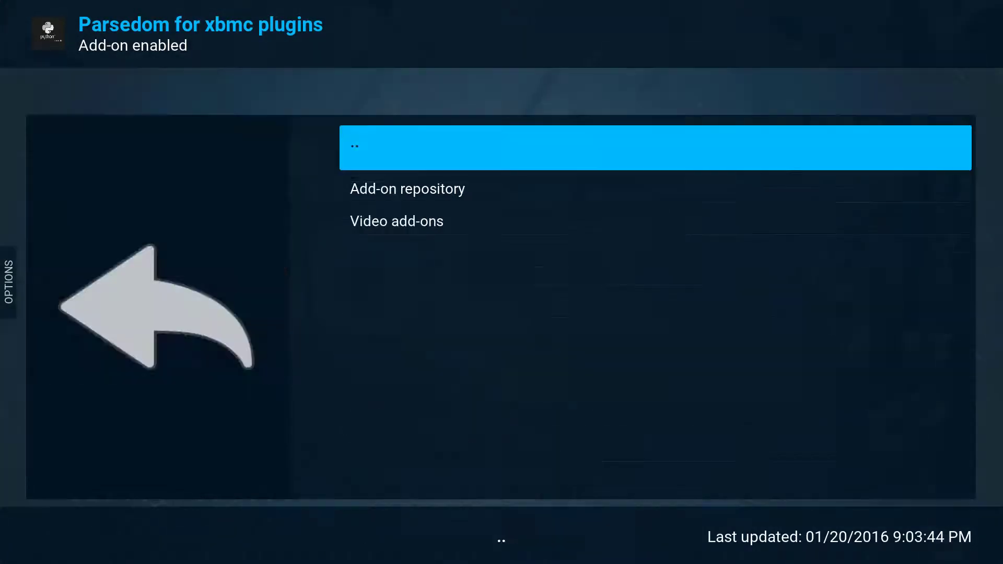
key(Down)
key(Down)
key(Return)
Install the Operation Robocop Ultimate video add-on.
key(Down)
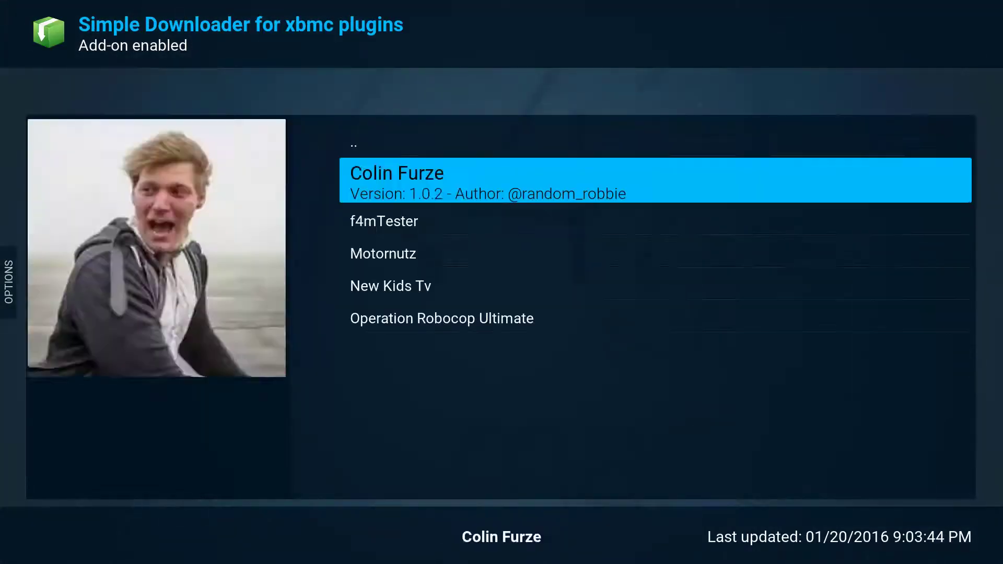
key(Down)
key(Down)
key(Down)
key(Down)
key(Return)
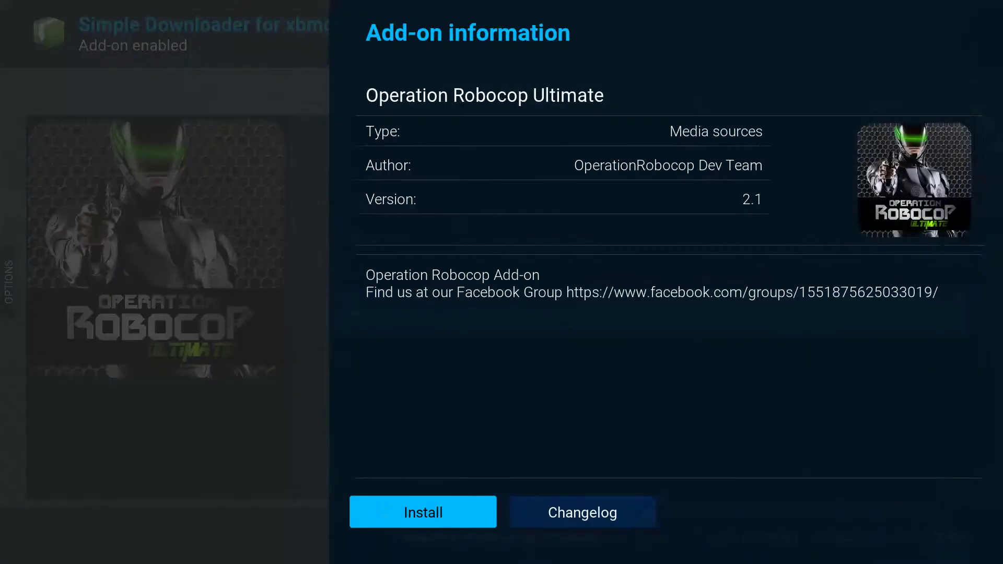
key(Return)
Go back from the Operation Robocop Ultimate video add-ons to the repository list.
key(Up)
key(Up)
key(Up)
key(Up)
key(Up)
key(Return)
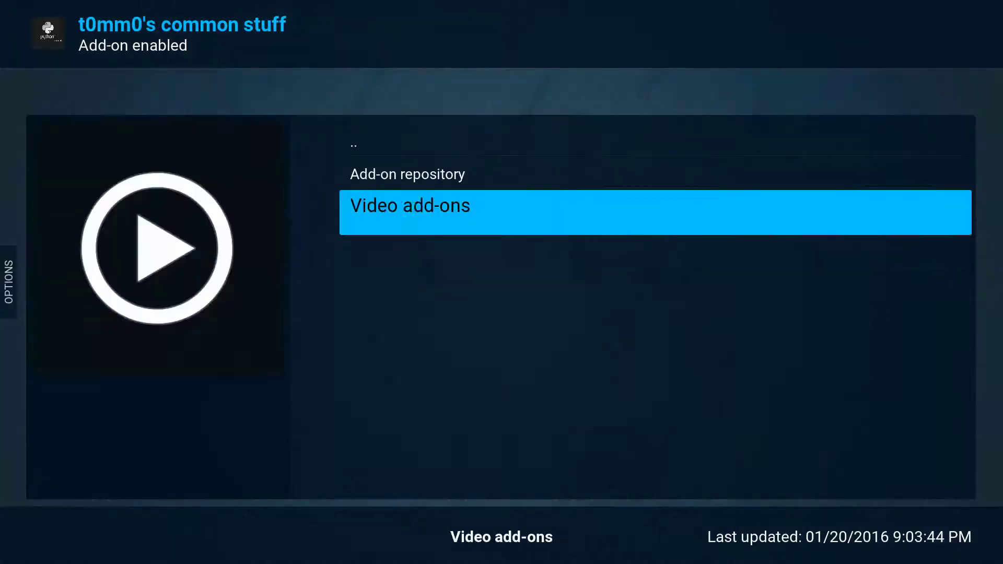
key(BackSpace)
Open the video add-ons of the spoysers XBMC Add-ons repository.
key(Down)
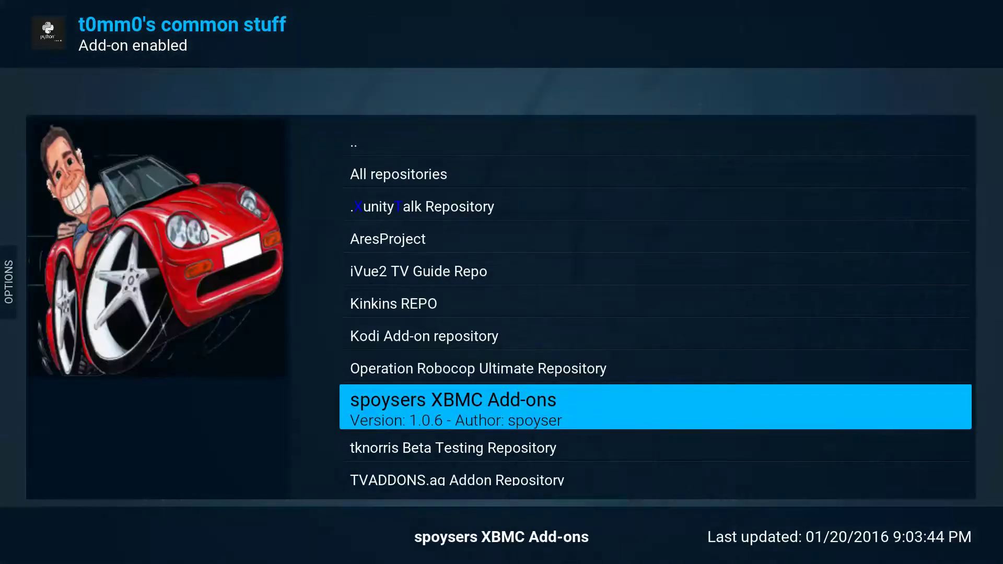
key(Return)
key(Up)
key(Return)
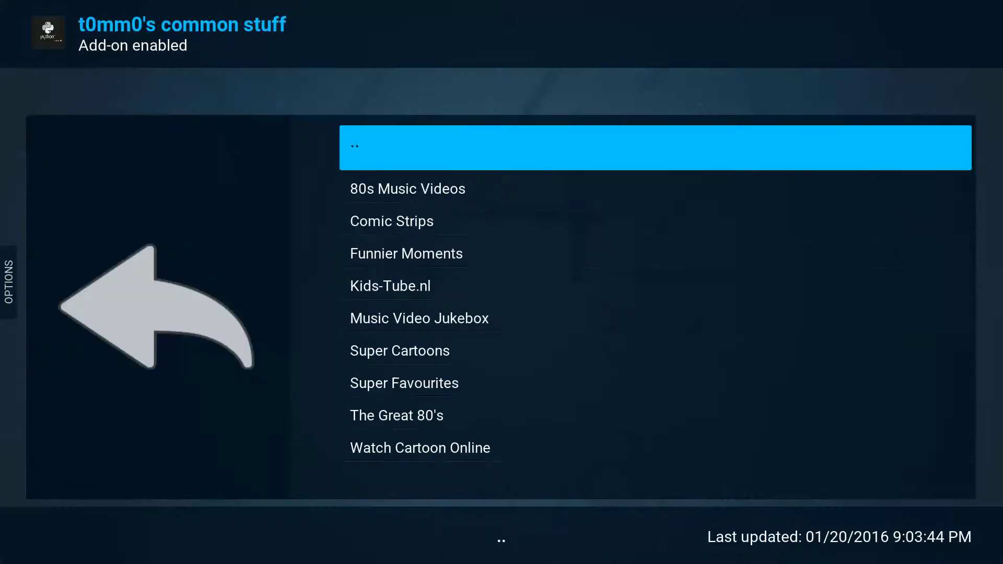
Install Funnier Moments from the spoysers XBMC video add-ons.
key(Down)
key(Down)
key(Down)
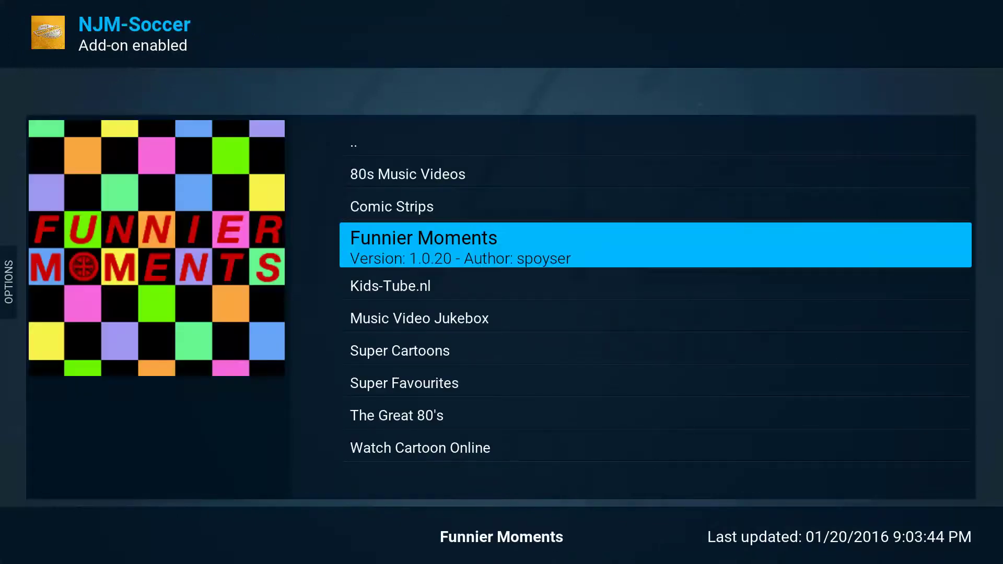
key(Return)
key(Return)
Install Super Cartoons from the spoysers XBMC video add-ons.
key(Down)
key(Down)
key(Down)
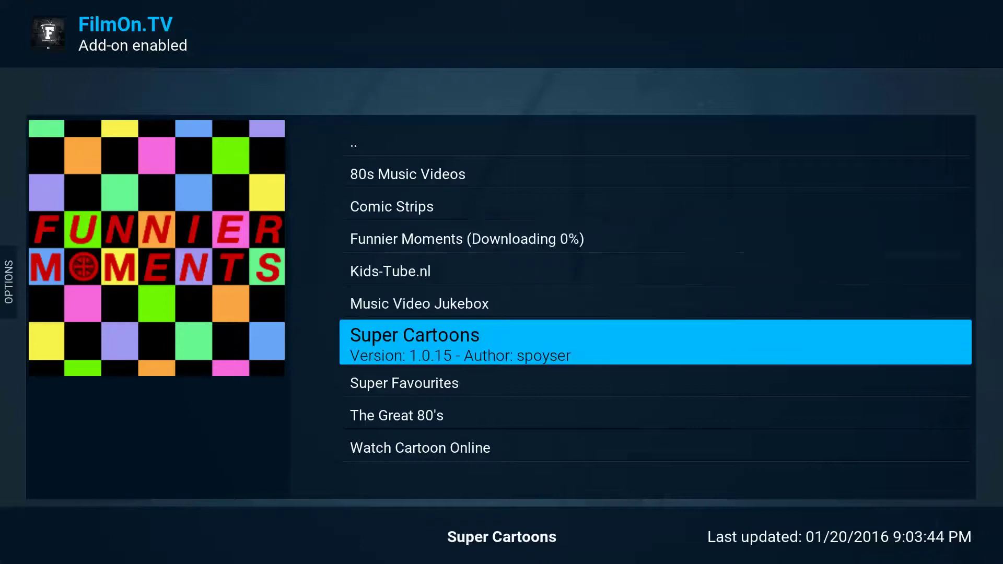
key(Return)
key(Return)
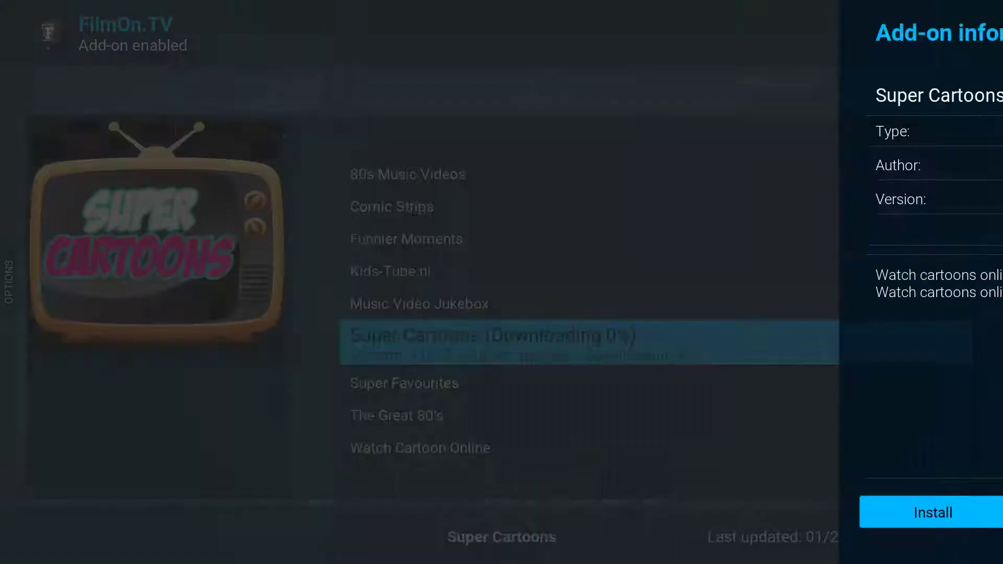
Leave the spoysers XBMC video add-ons and return to the repository list.
key(Up)
key(Up)
key(Up)
key(Up)
key(Up)
key(Up)
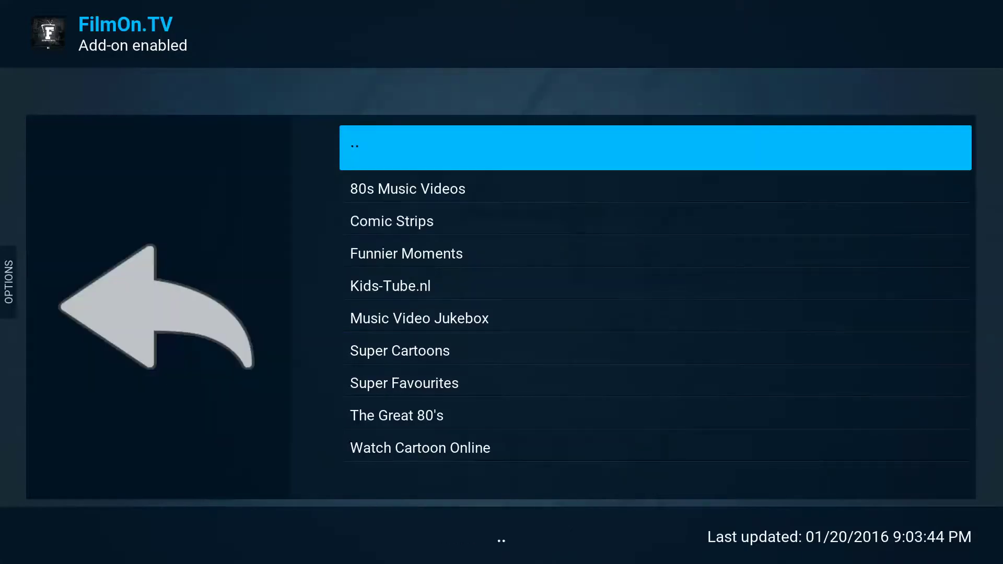
key(Return)
key(Up)
key(Up)
key(Up)
key(Up)
key(Up)
key(Return)
Open the tknorris Beta Testing Repository and select its video add-ons category.
key(Down)
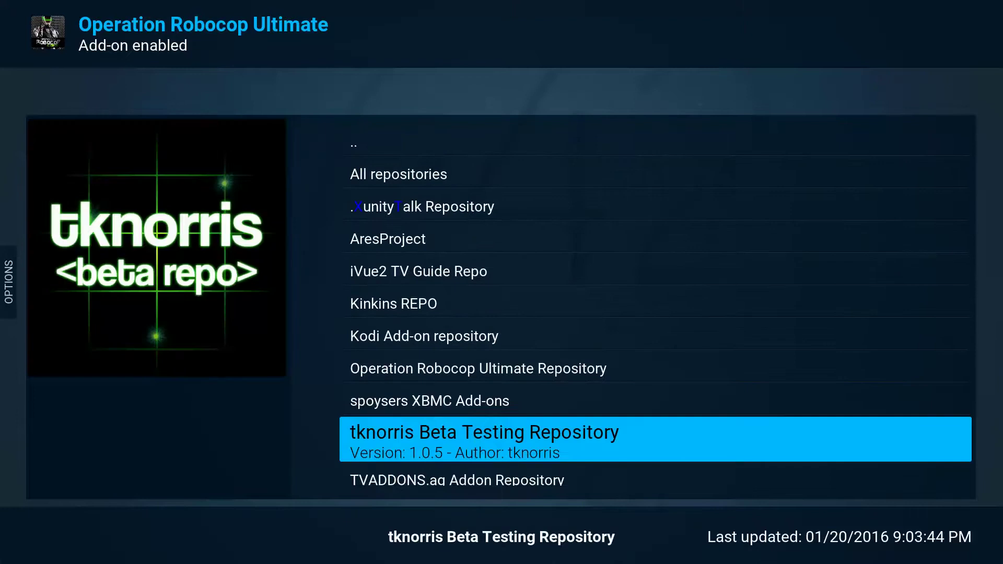
key(Return)
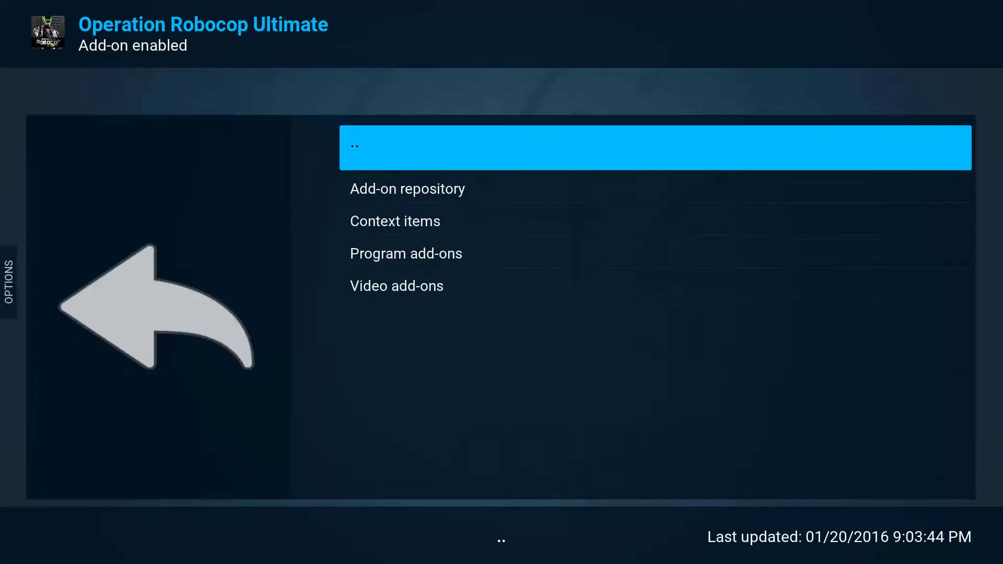
key(Return)
key(Return)
key(Up)
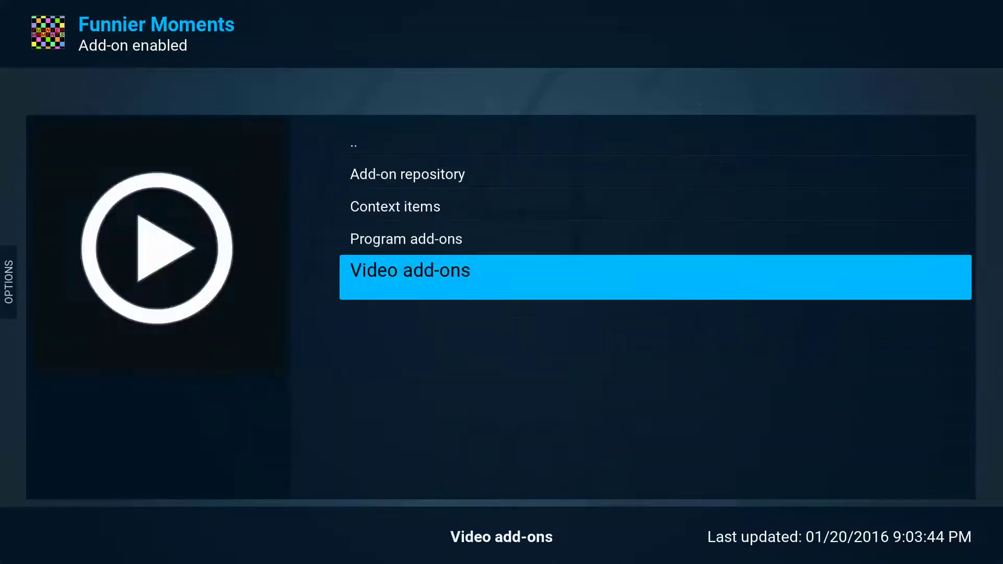
Install Stream All The Sources from the tknorris video add-ons.
key(Return)
key(Down)
key(Down)
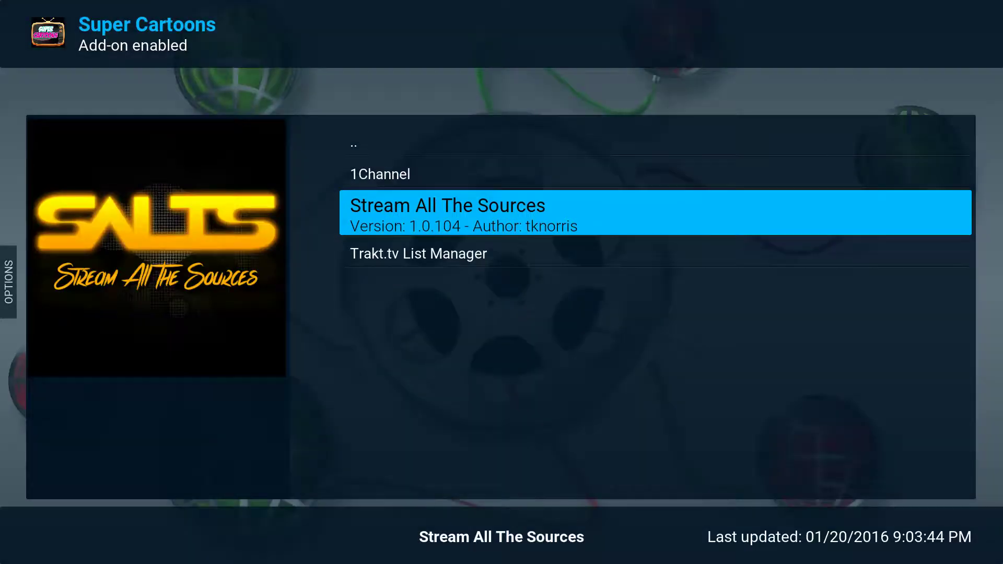
key(Return)
key(Return)
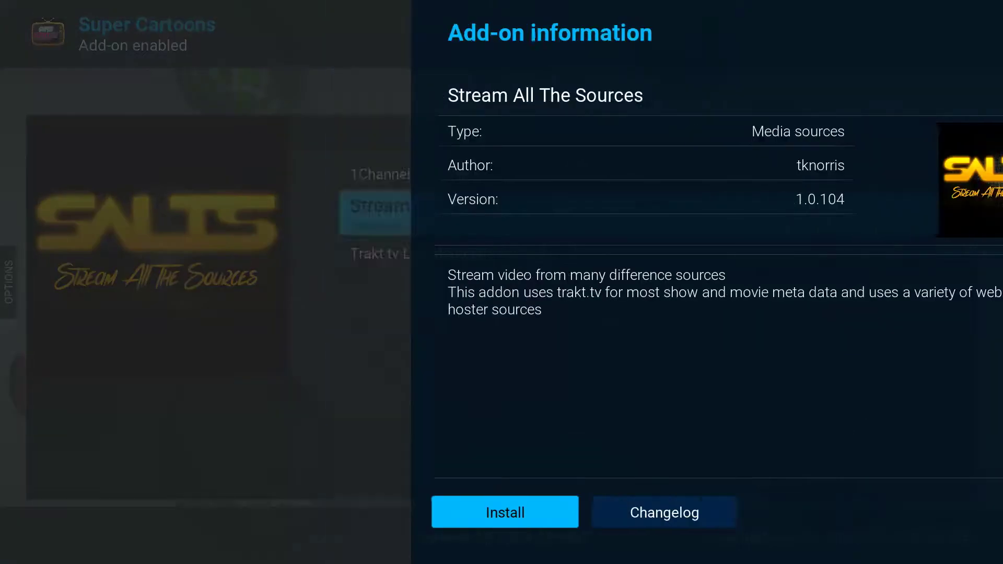
Go back from the tknorris video add-ons to the repository list.
key(Up)
key(Up)
key(Return)
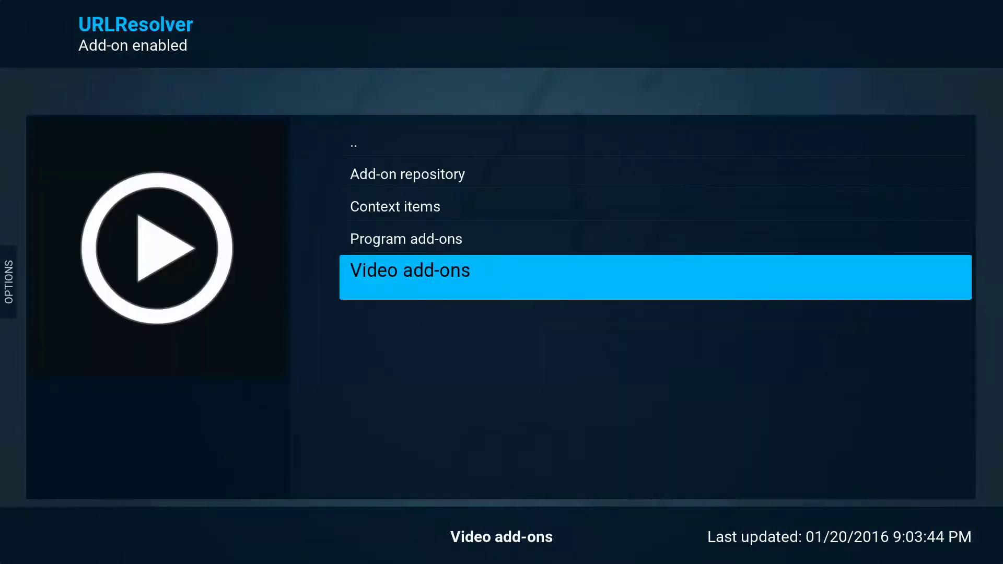
key(Down)
key(Return)
Open the video add-ons of the TVADDONS.ag Addon Repository.
key(Down)
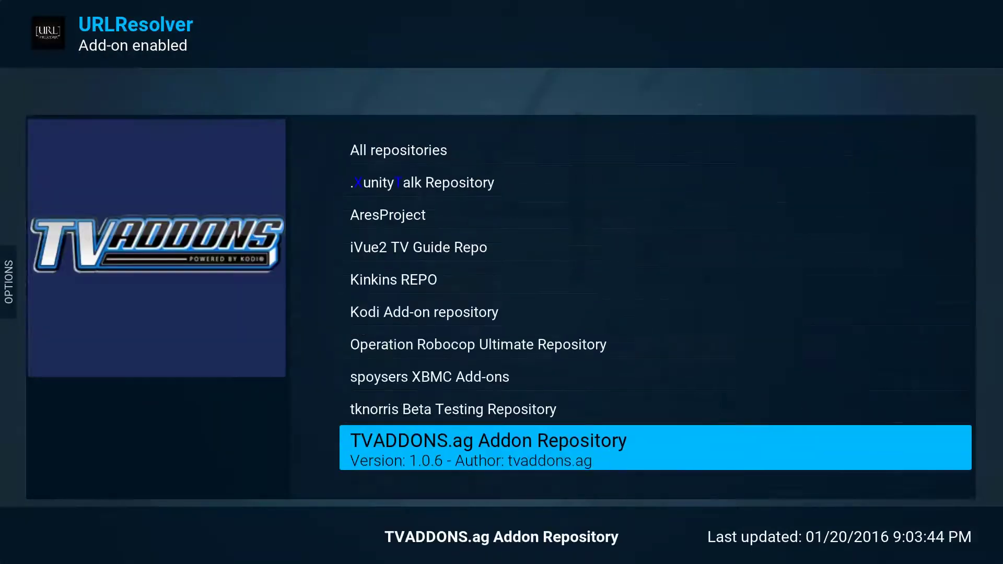
key(Return)
key(Up)
key(Return)
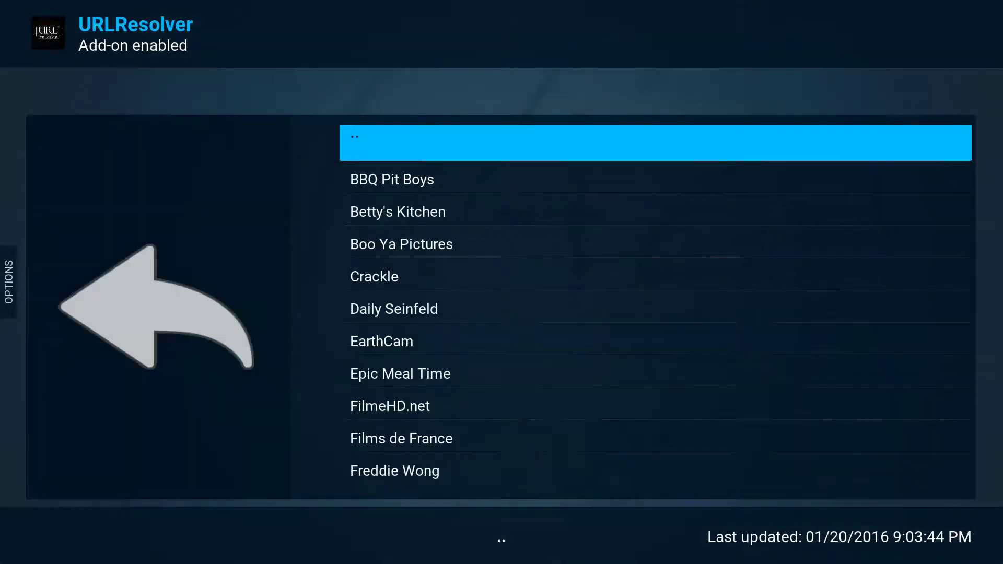
Install Phoenix from the TVADDONS.ag video add-ons.
key(Down)
key(Down)
key(Down)
key(Down)
key(Down)
key(Down)
key(Down)
key(Down)
key(Down)
key(Down)
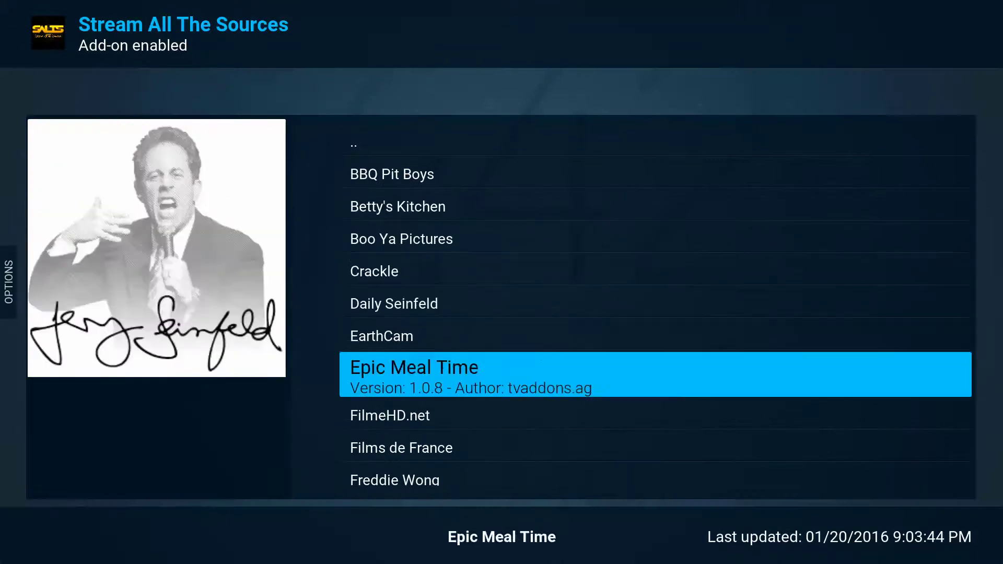
key(Down)
key(Down)
key(Down)
key(Down)
key(Down)
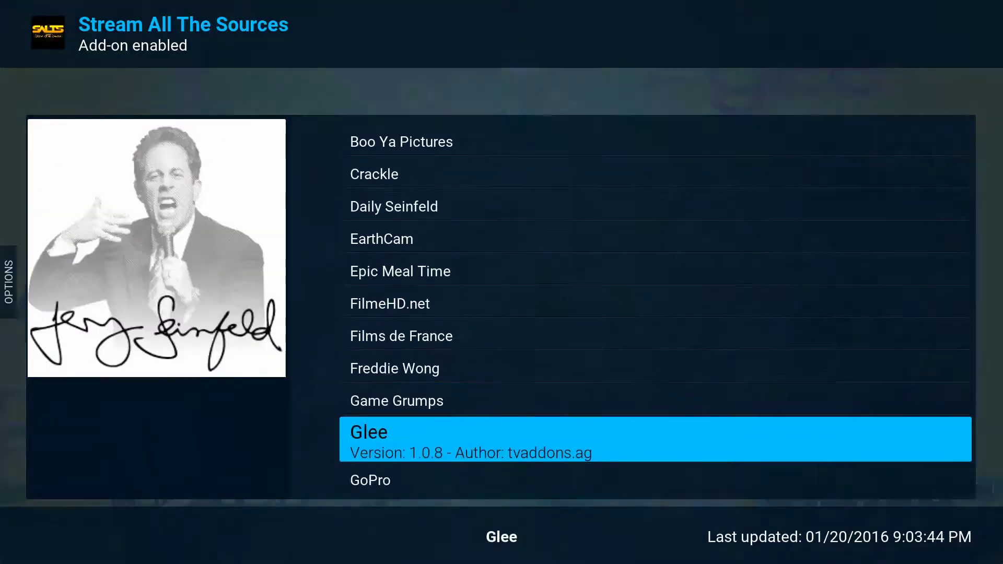
key(Down)
key(Down)
key(Down)
key(Down)
key(Down)
key(Down)
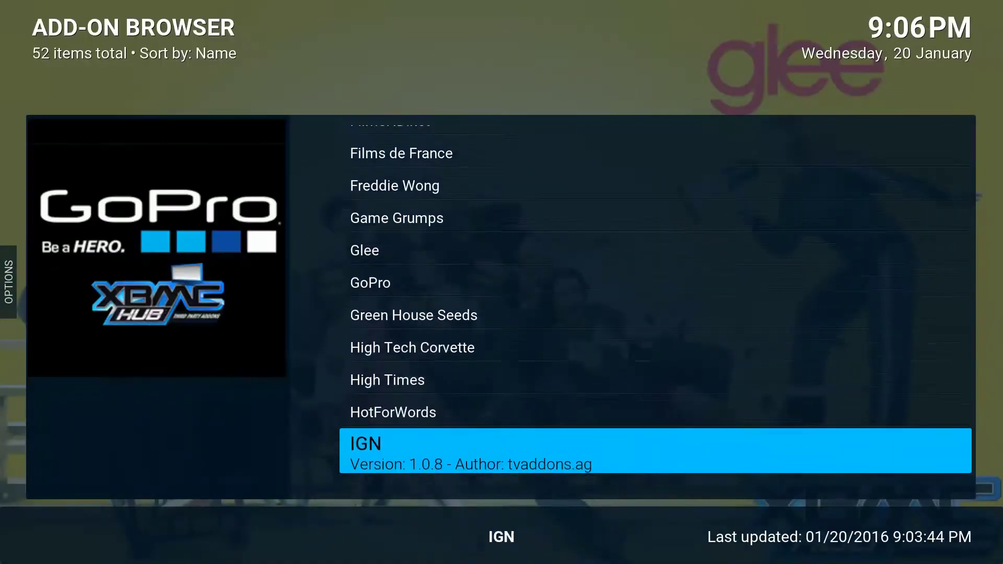
key(Down)
key(Down)
key(Down)
key(Down)
key(Down)
key(Down)
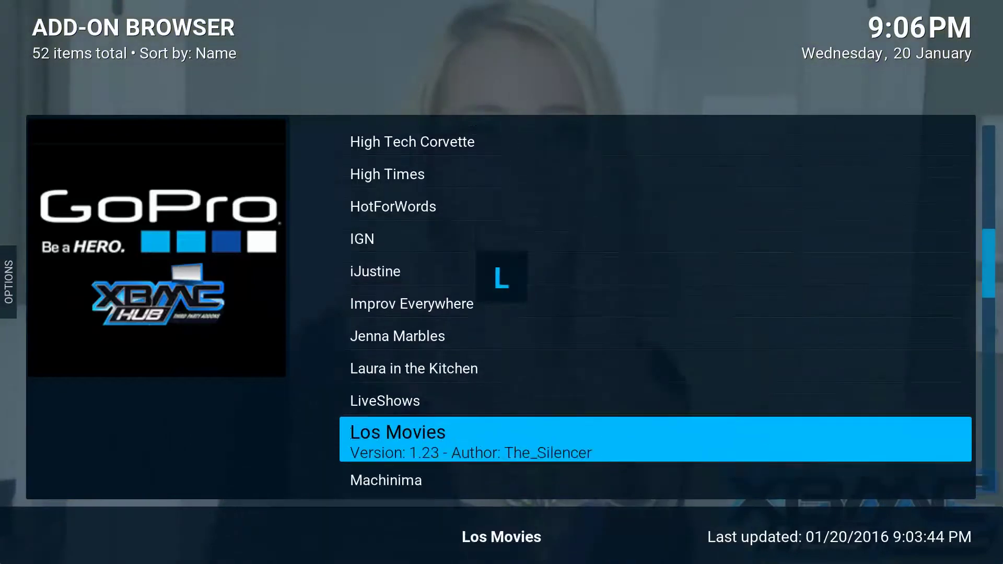
key(Down)
key(Down)
key(Down)
key(Down)
key(Down)
key(Down)
key(Down)
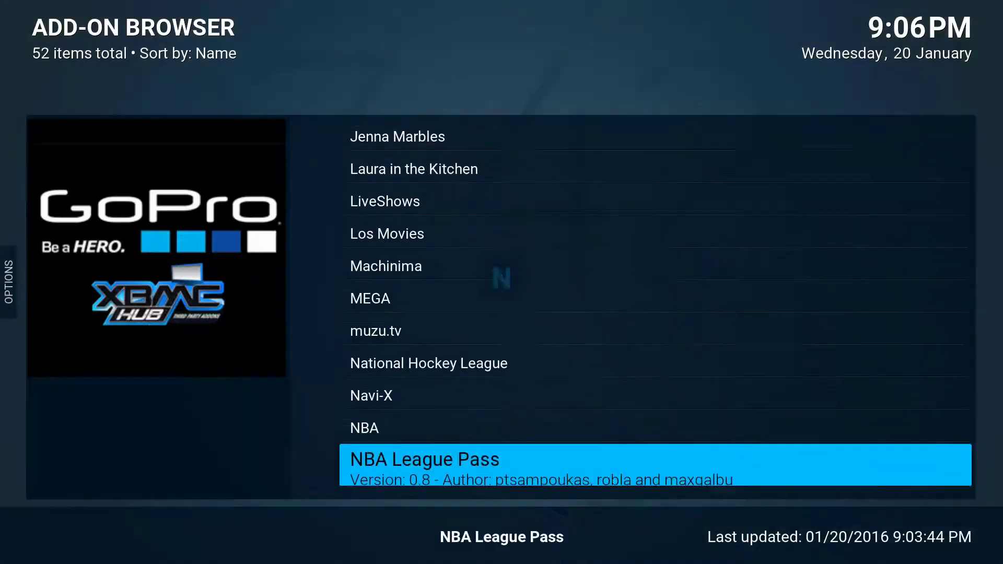
key(Down)
key(Down)
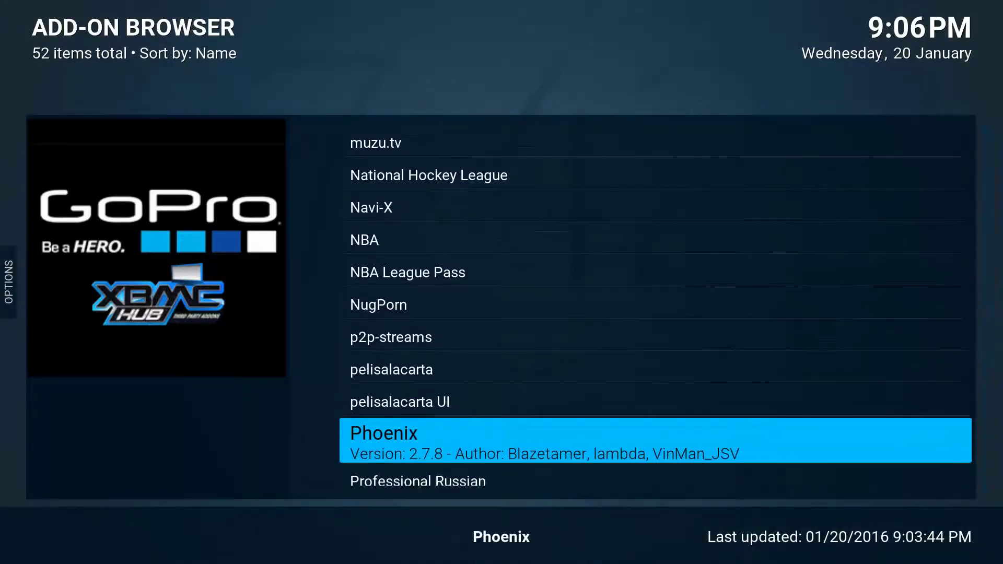
key(Return)
key(Return)
Look through the TVADDONS.ag video add-ons listed after Phoenix, down to the end of the list.
key(Down)
key(Down)
key(Down)
key(Down)
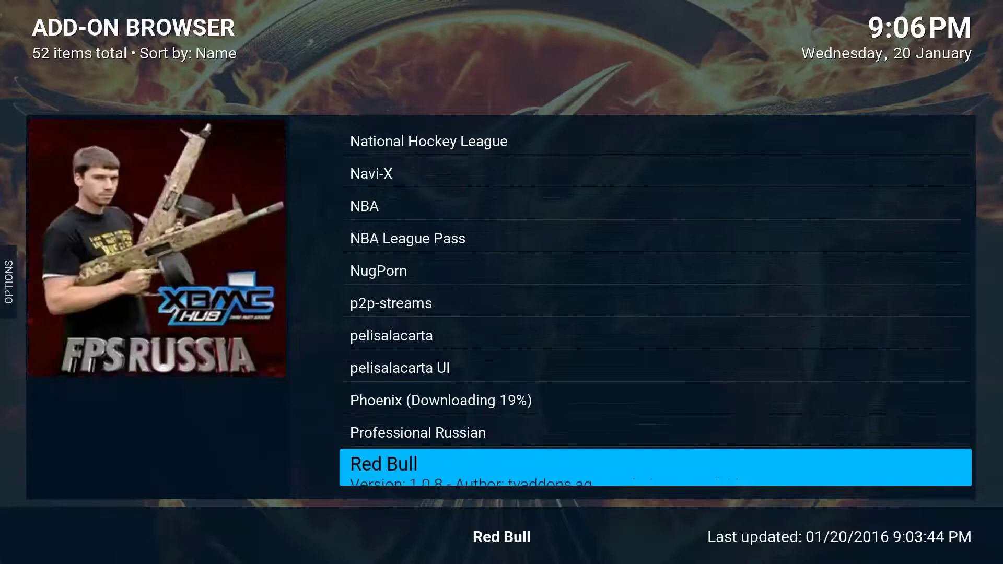
key(Down)
key(Down)
key(Down)
key(Down)
key(Down)
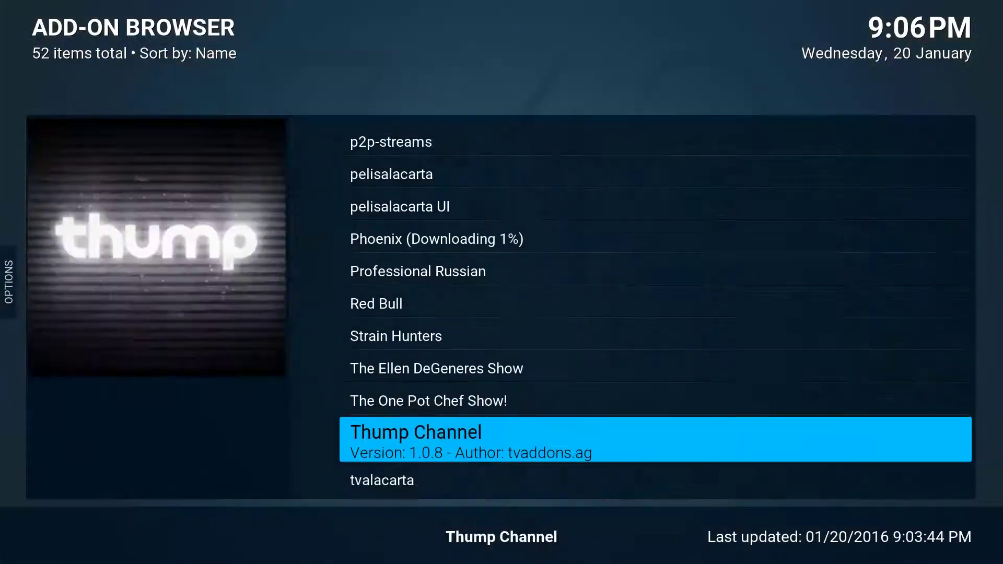
key(Down)
key(Down)
key(Down)
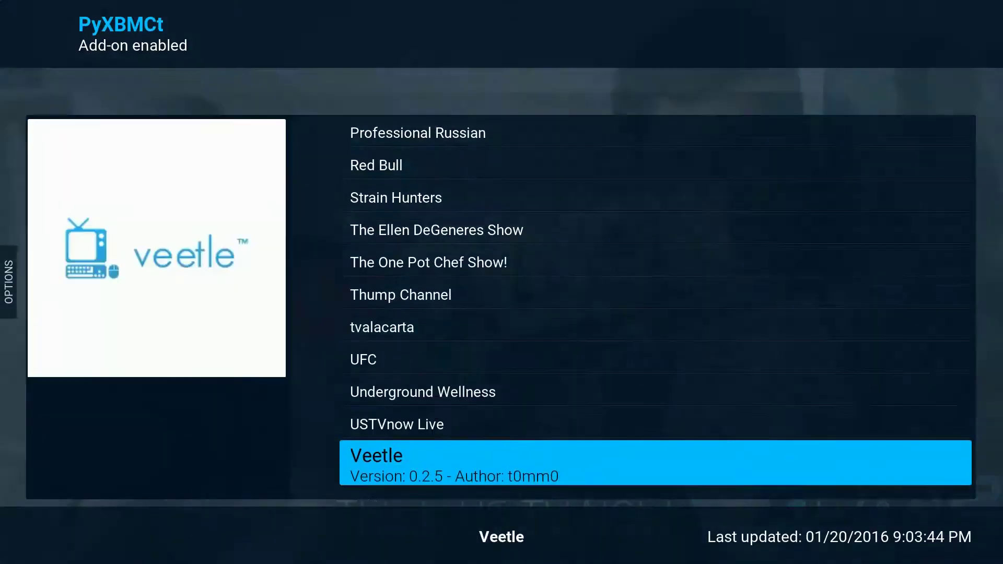
key(Down)
key(Down)
key(Down)
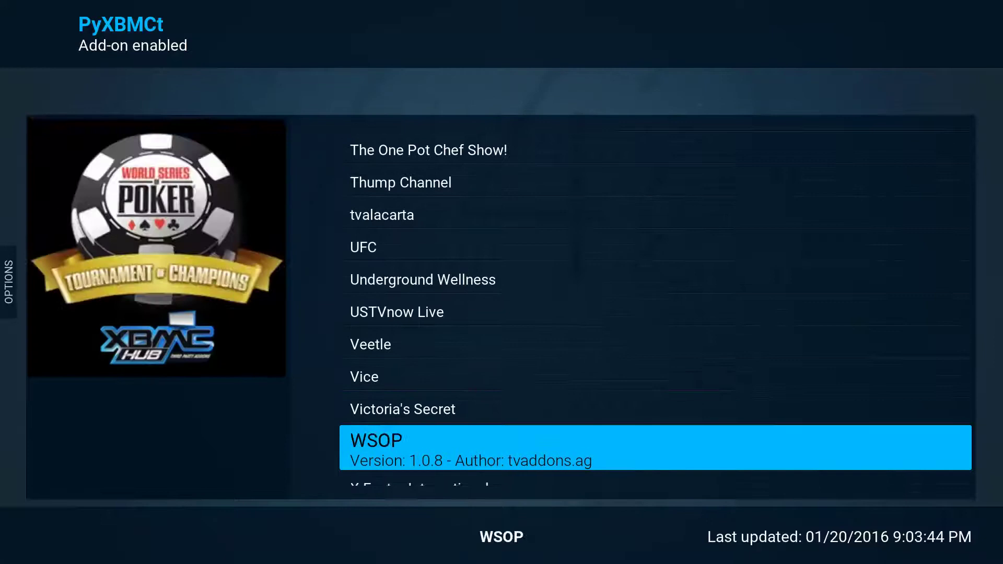
Go back from the TVADDONS.ag video add-ons to the list of repositories.
key(Return)
key(Down)
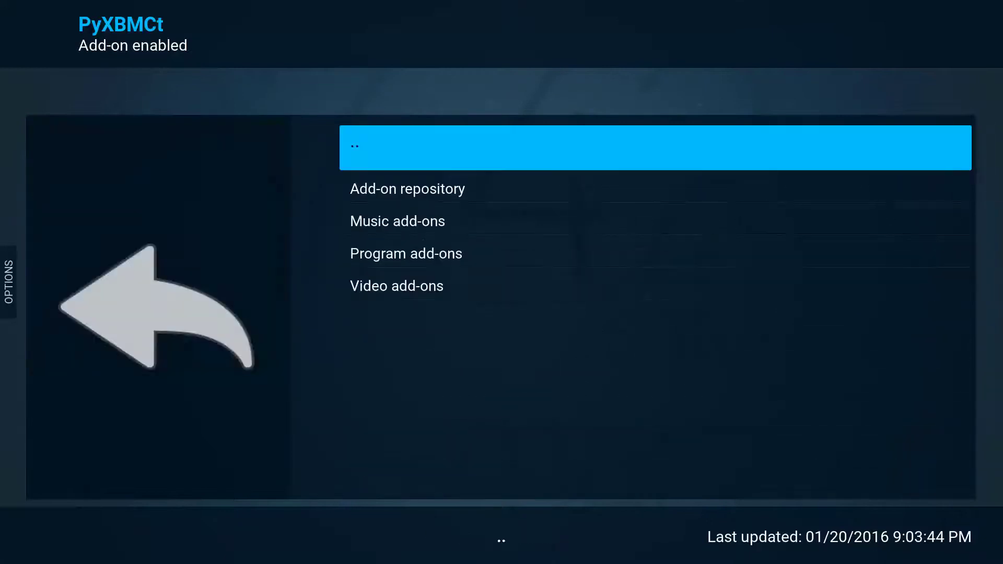
key(Down)
key(Return)
Open the video add-ons category covering all repositories.
key(Down)
key(Down)
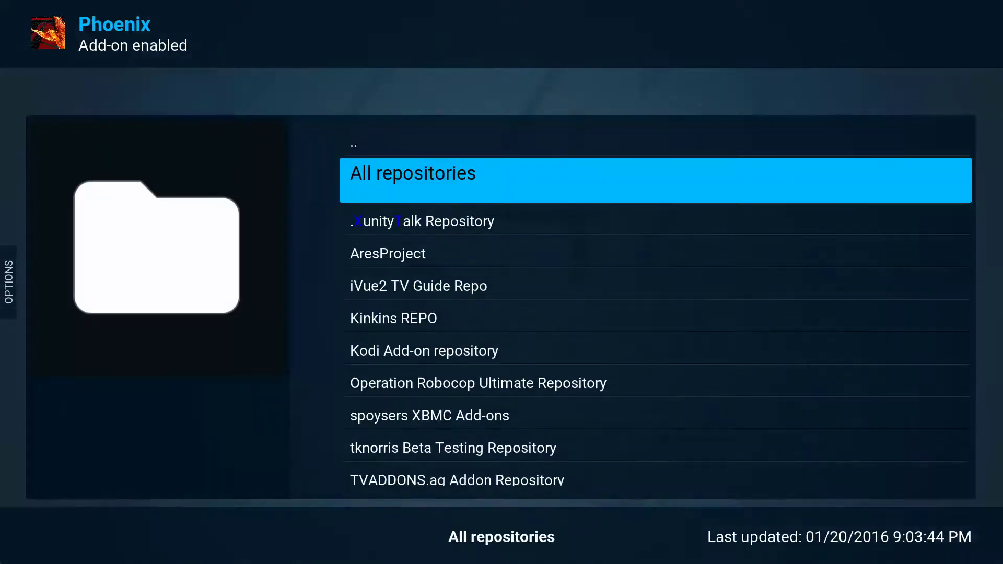
key(Up)
key(Return)
key(Up)
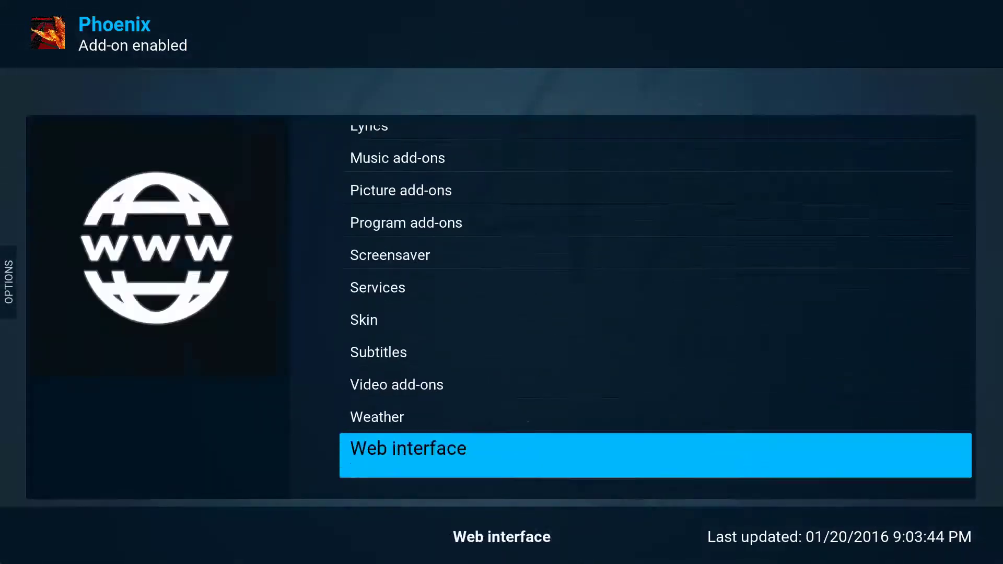
key(Up)
key(Up)
key(Return)
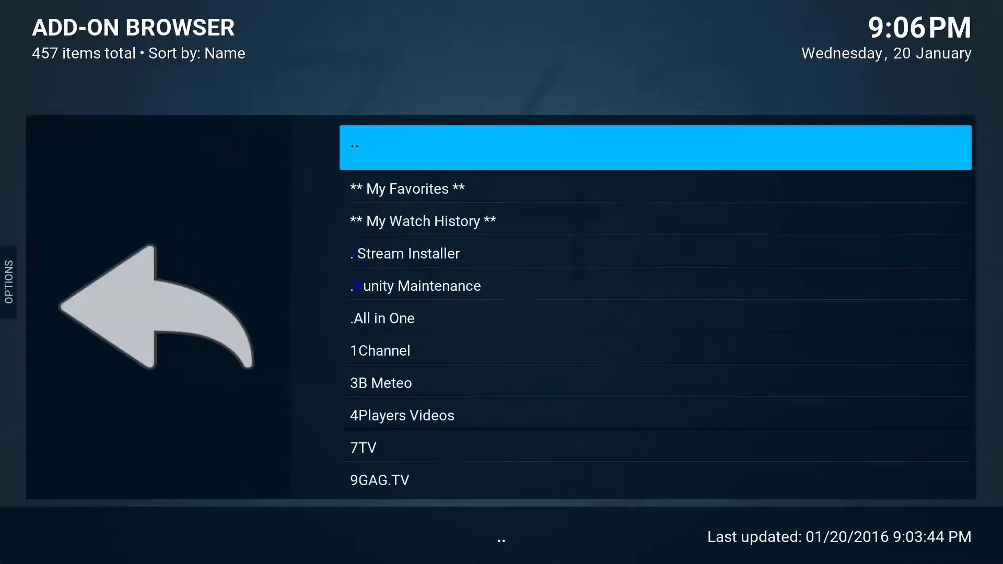
Install iPlayer WWW from the video add-ons of all repositories and return to the home screen.
key(Up)
key(Up)
key(Up)
key(Up)
key(Up)
key(Up)
key(Up)
key(Up)
key(Up)
key(Up)
key(Up)
key(Up)
key(Up)
key(Up)
key(Up)
key(Up)
key(Up)
key(Up)
key(Up)
key(Up)
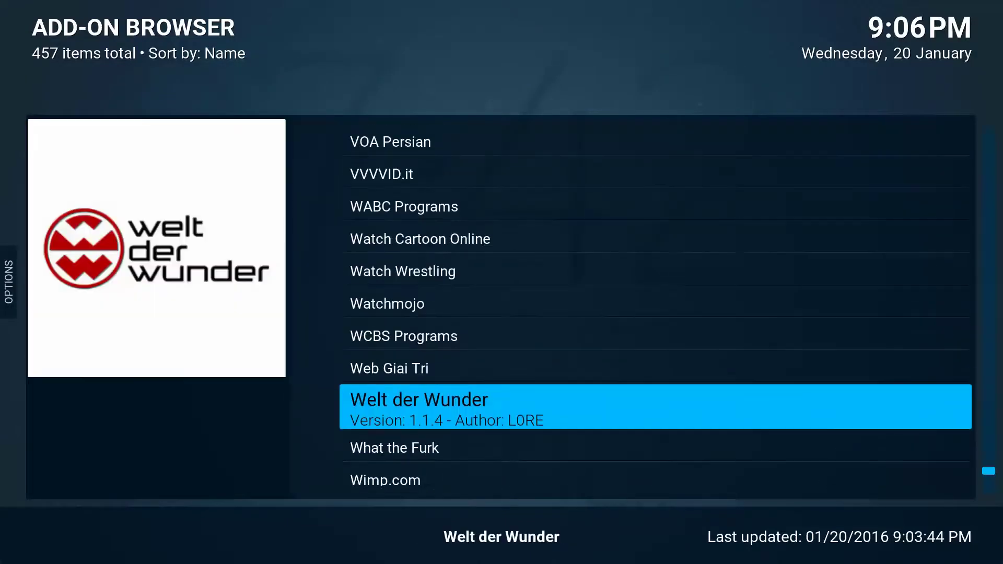
key(Up)
key(Up)
key(Up)
key(Up)
key(Up)
key(Up)
key(Up)
key(Up)
key(Up)
key(Up)
key(Down)
key(Down)
key(Down)
key(Down)
key(Down)
key(Down)
key(Down)
key(Down)
key(Down)
key(Down)
key(Up)
key(Up)
key(Up)
key(Up)
key(Up)
key(Up)
key(Up)
key(Up)
key(Up)
key(Up)
key(Up)
key(Up)
key(Up)
key(Up)
key(Up)
key(Up)
key(Up)
key(Up)
key(Up)
key(Up)
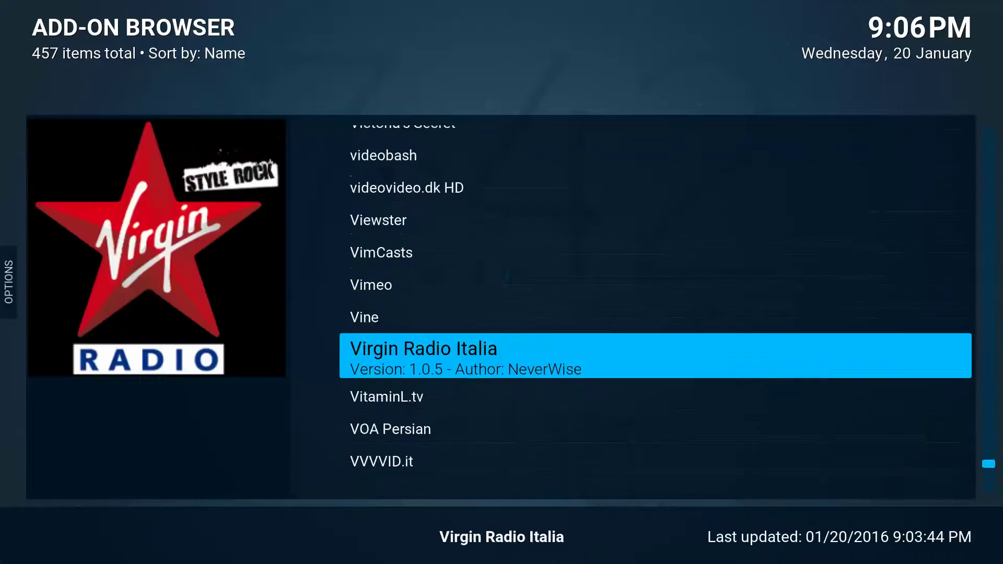
key(Up)
key(Up)
key(Up)
key(Up)
key(Up)
key(Up)
key(Up)
key(Up)
key(Up)
key(Up)
key(Up)
key(Up)
key(Up)
key(Up)
key(Up)
key(Up)
key(Up)
key(Up)
key(Up)
key(Up)
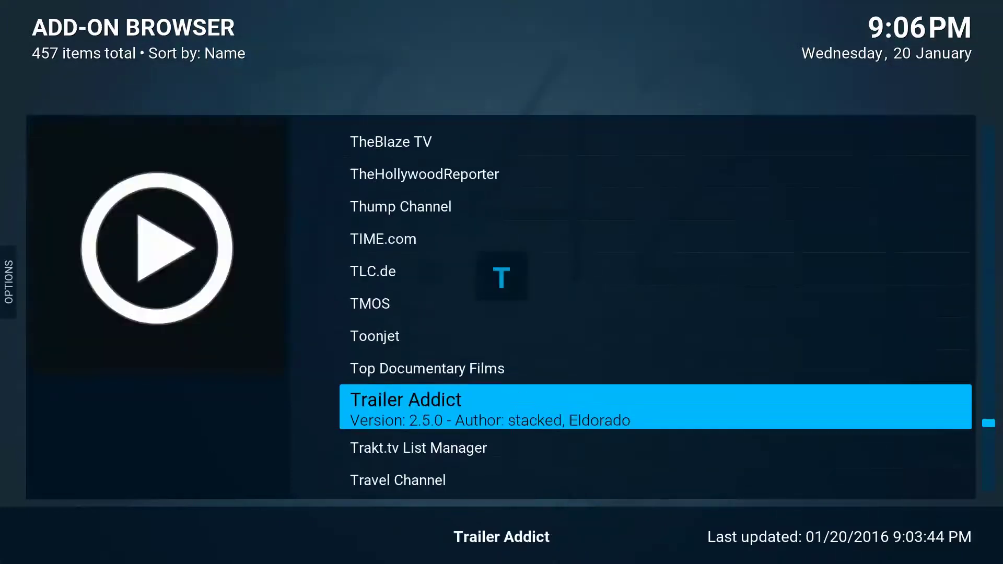
key(Up)
key(Up)
key(Up)
key(Up)
key(Up)
key(Up)
key(Up)
key(Up)
key(Up)
key(Up)
key(Up)
key(Up)
key(Up)
key(Up)
key(Up)
key(Up)
key(Up)
key(Up)
key(Up)
key(Up)
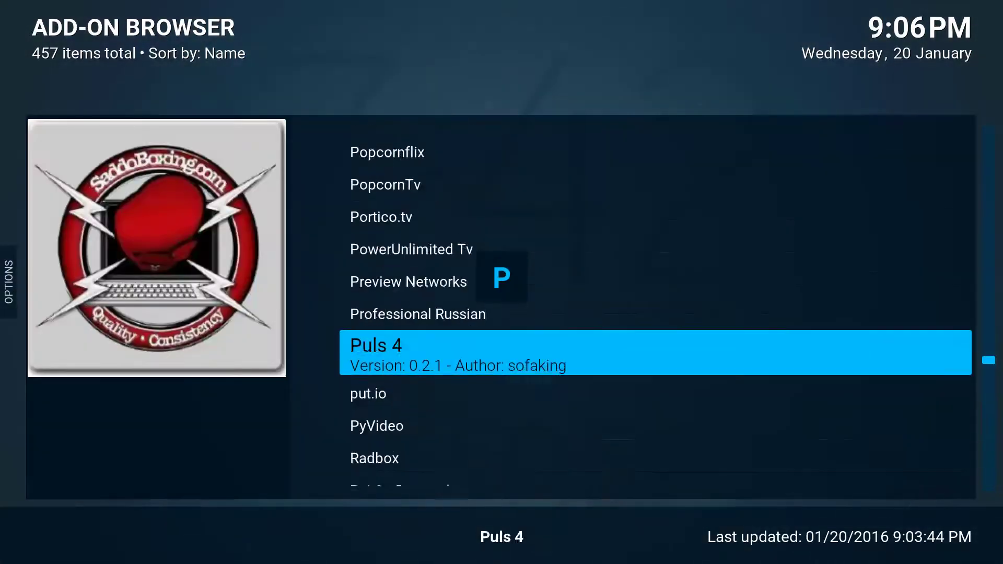
key(Up)
key(Up)
key(Up)
key(Up)
key(Up)
key(Up)
key(Up)
key(Up)
key(Up)
key(Up)
key(Up)
key(Up)
key(Up)
key(Up)
key(Up)
key(Up)
key(Up)
key(Up)
key(Up)
key(Up)
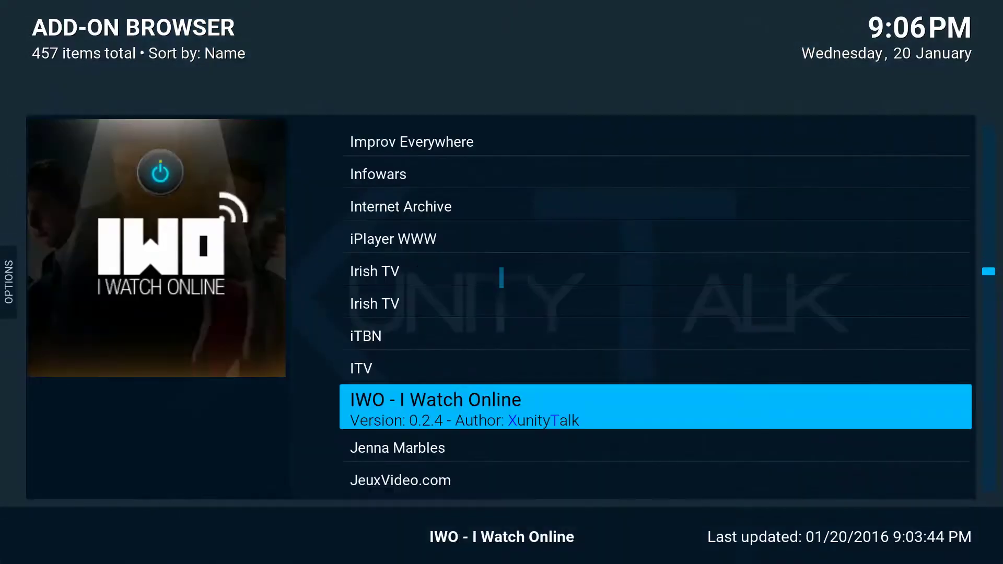
key(Up)
key(Up)
key(Up)
key(Up)
key(Up)
key(Up)
key(Up)
key(Up)
key(Up)
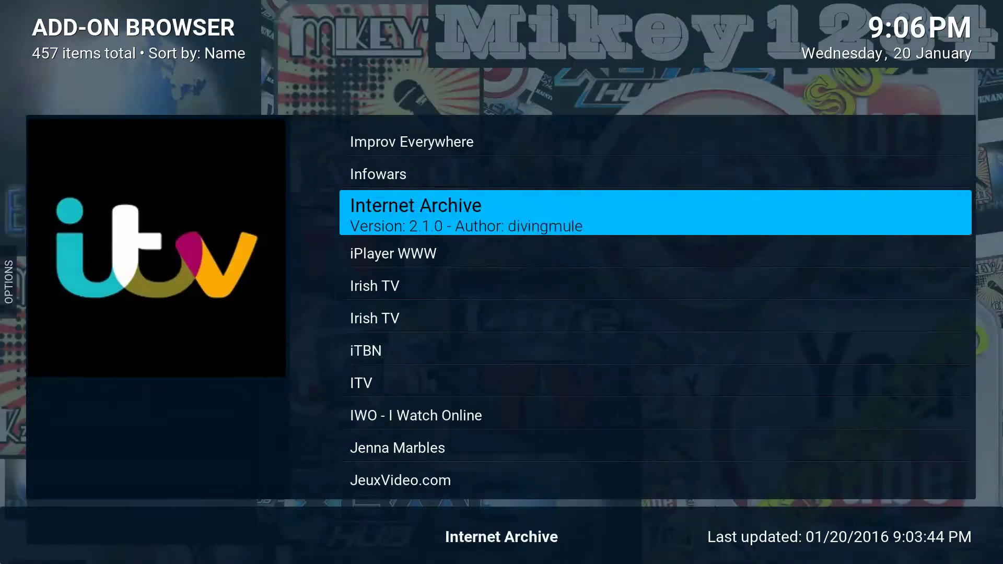
key(Up)
key(Up)
key(Up)
key(Up)
key(Up)
key(Up)
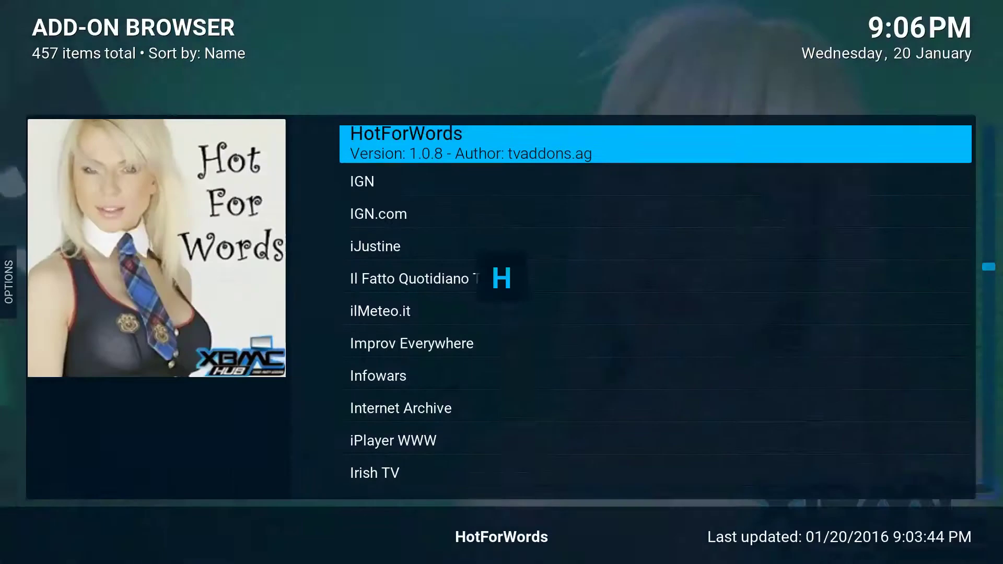
key(Page_Down)
key(Page_Down)
key(Page_Down)
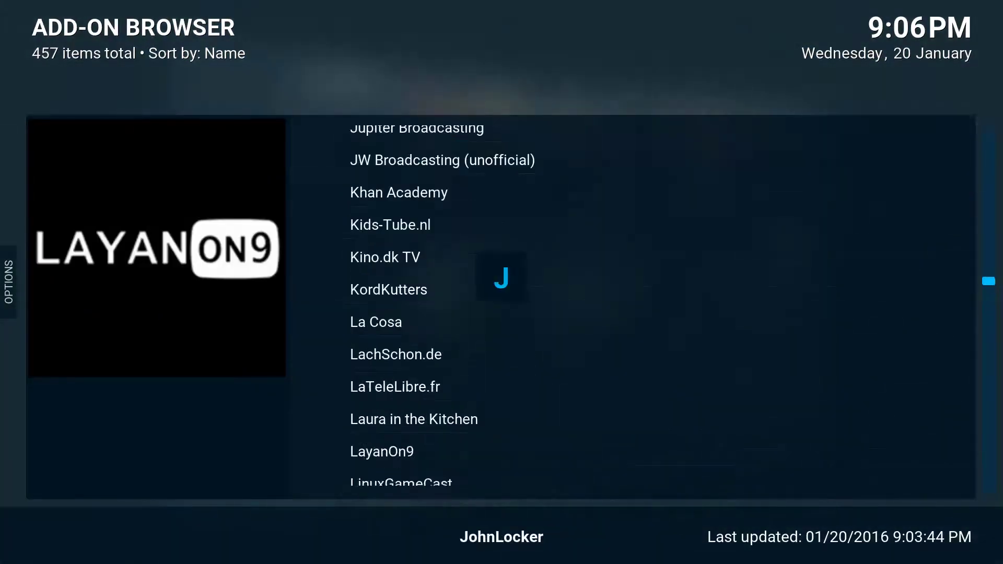
key(Page_Up)
key(Page_Up)
key(Page_Up)
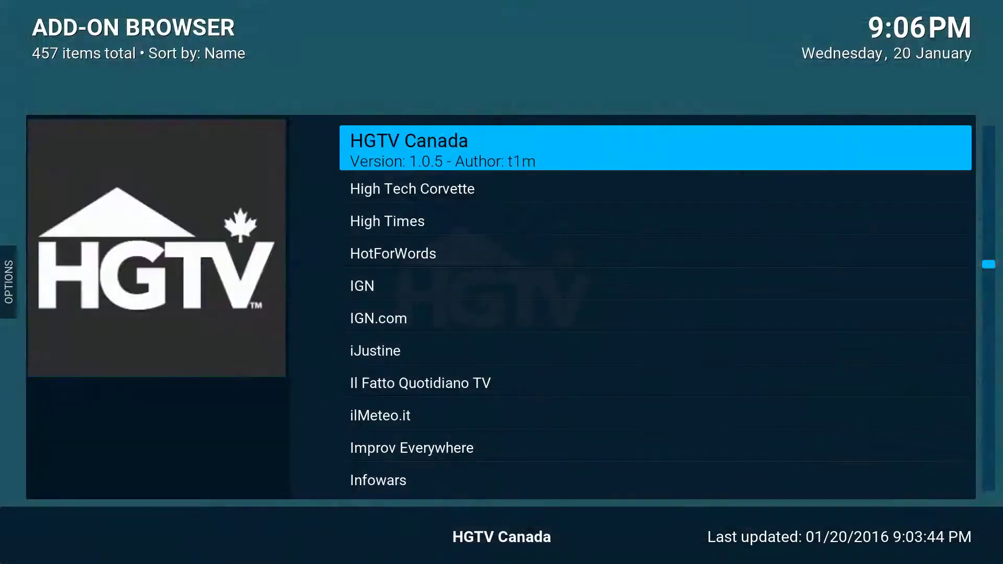
key(Down)
key(Down)
key(Down)
key(Down)
key(Down)
key(Down)
key(Down)
key(Down)
key(Down)
key(Down)
key(Down)
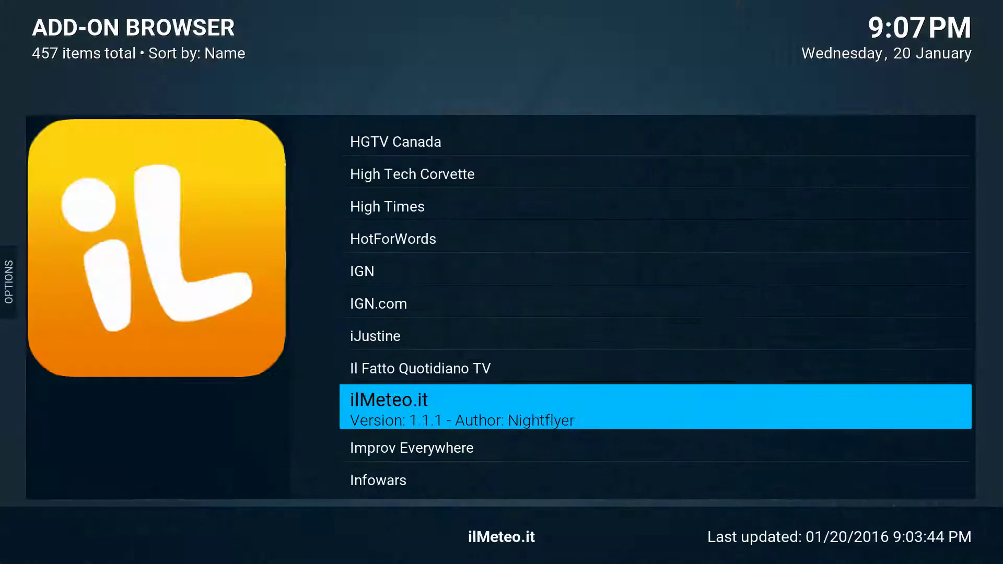
key(Down)
key(Down)
key(Up)
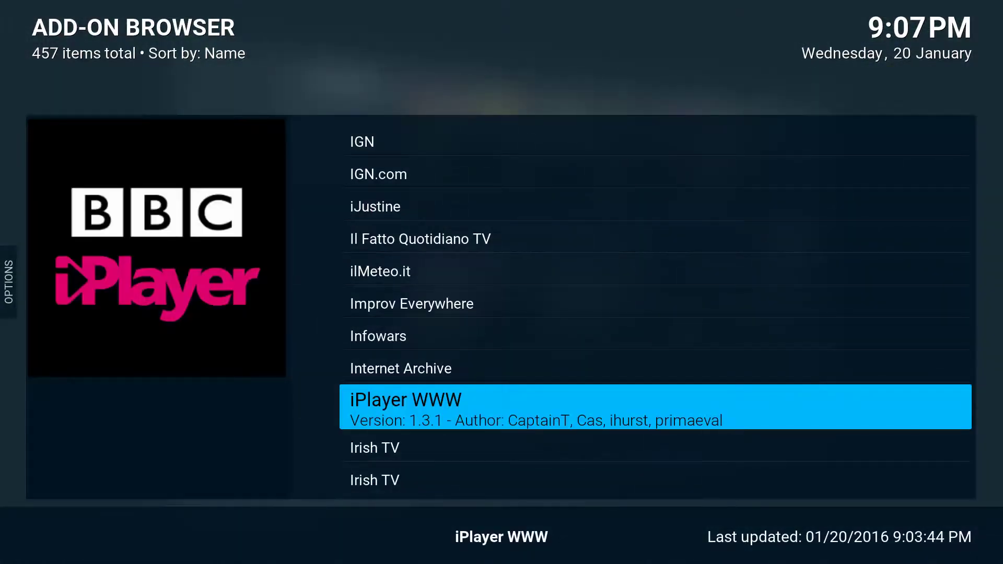
key(Return)
key(Return)
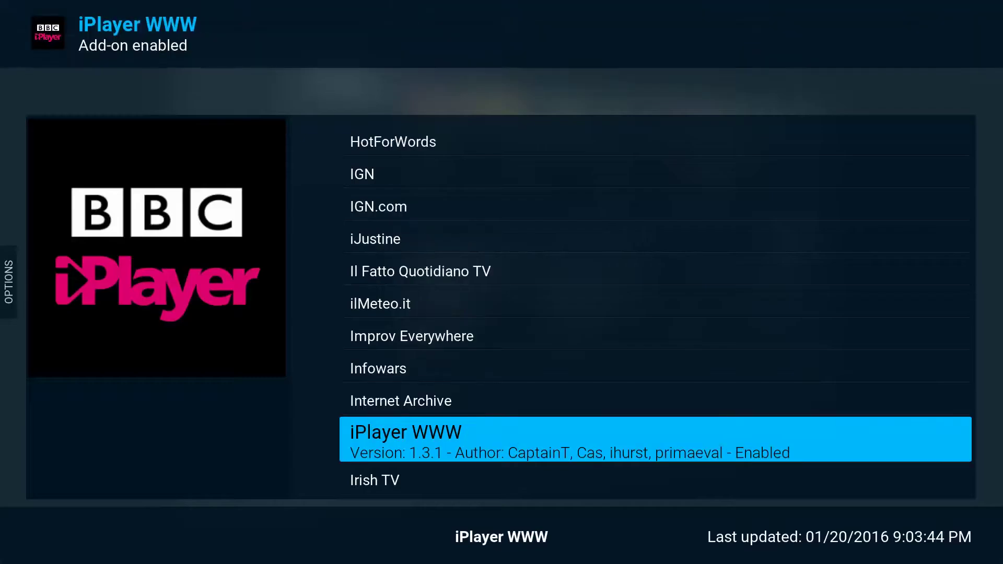
key(Escape)
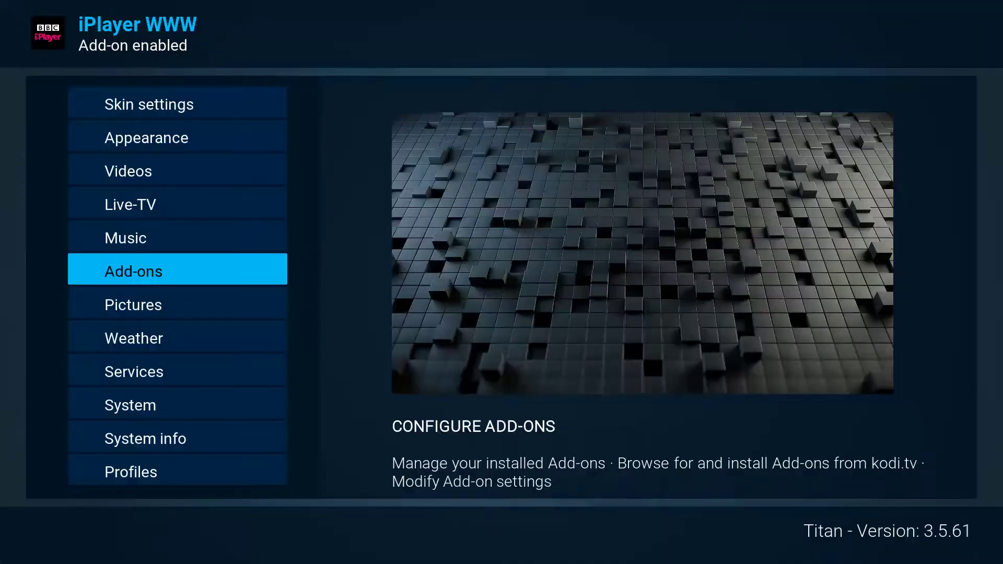
key(Escape)
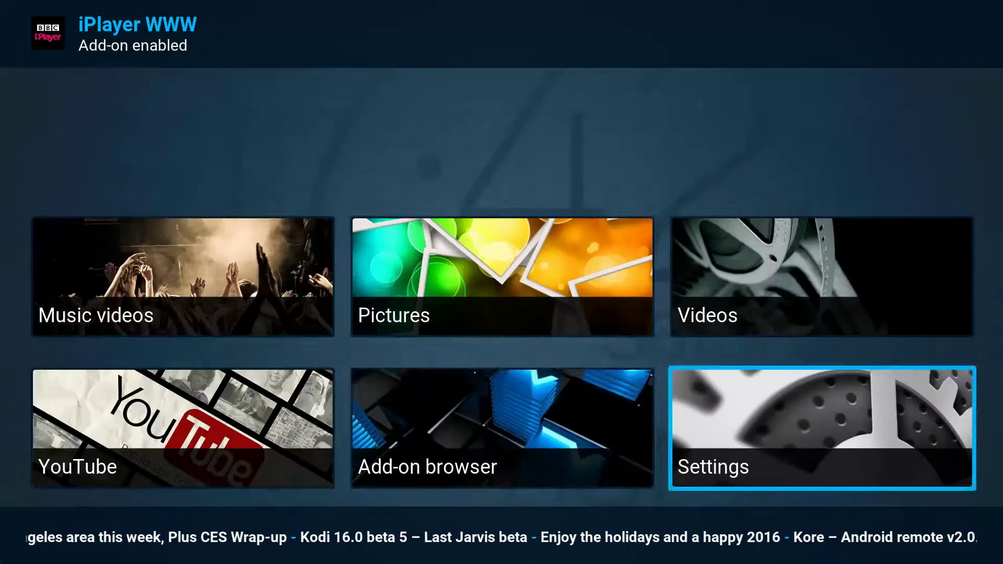
Look through the installed video add-ons to the end of the list and return to the home screen.
key(Down)
key(Return)
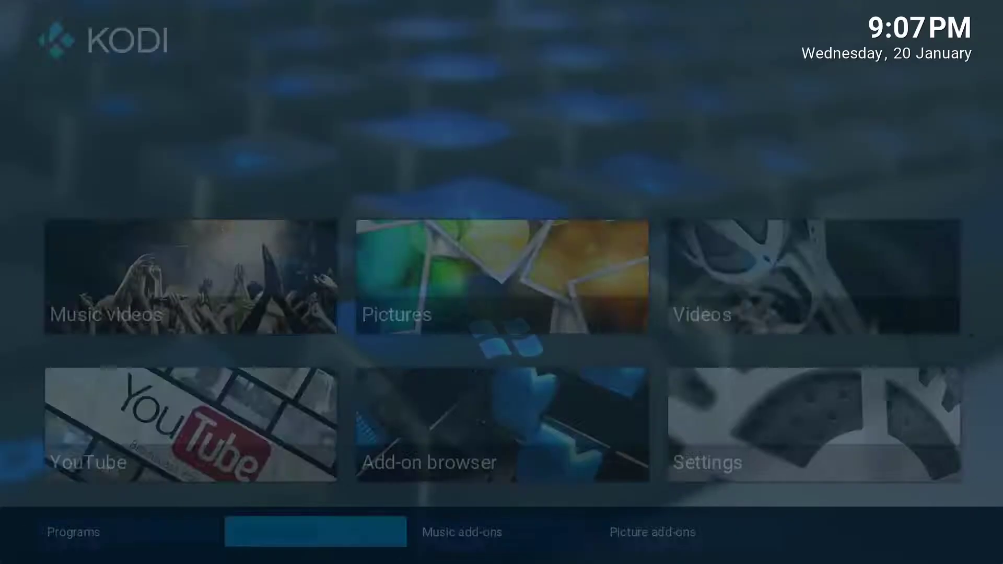
key(Down)
key(Down)
key(Down)
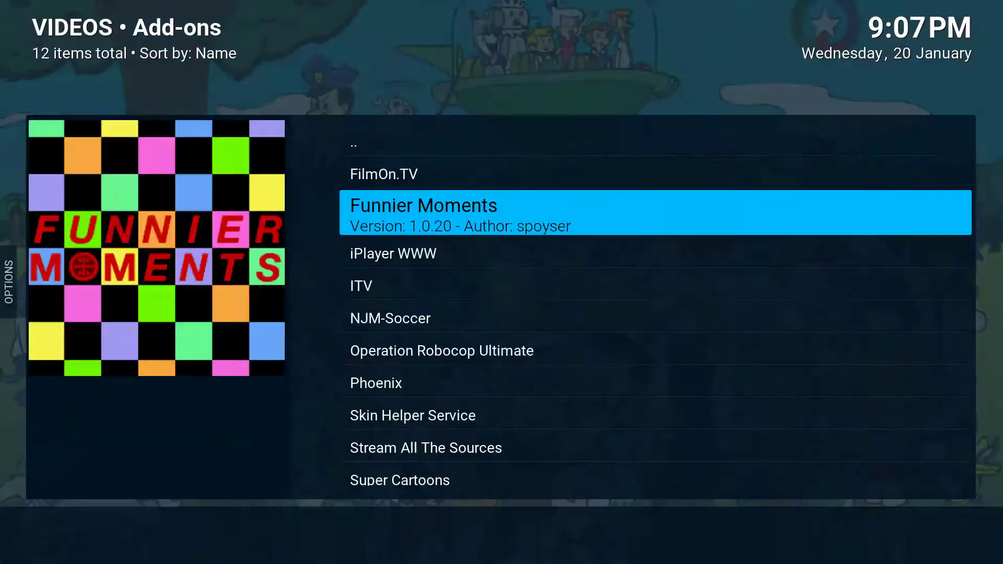
key(Down)
key(Down)
key(Down)
key(Down)
key(Down)
key(Down)
key(Down)
key(Down)
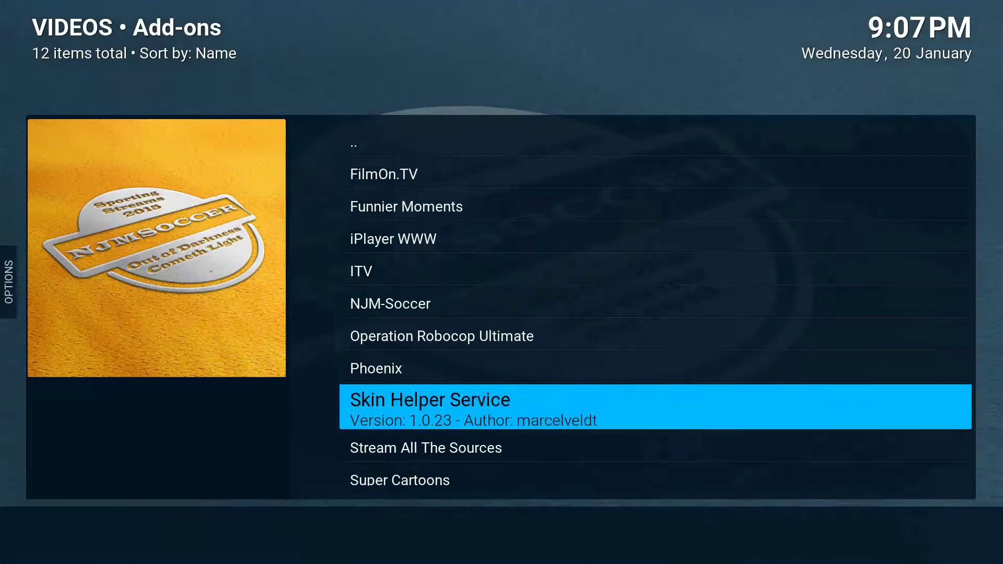
key(Down)
key(Down)
key(Down)
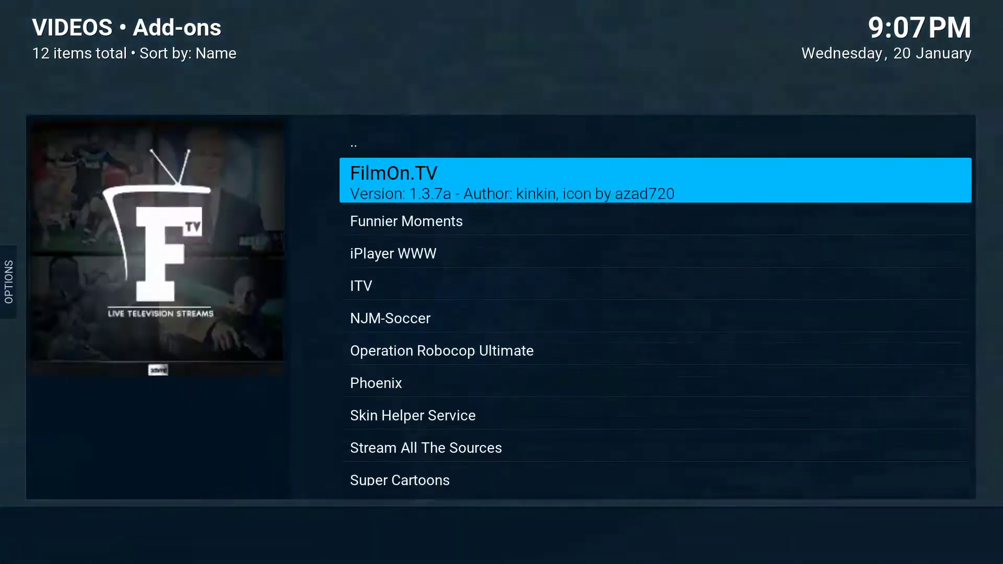
key(BackSpace)
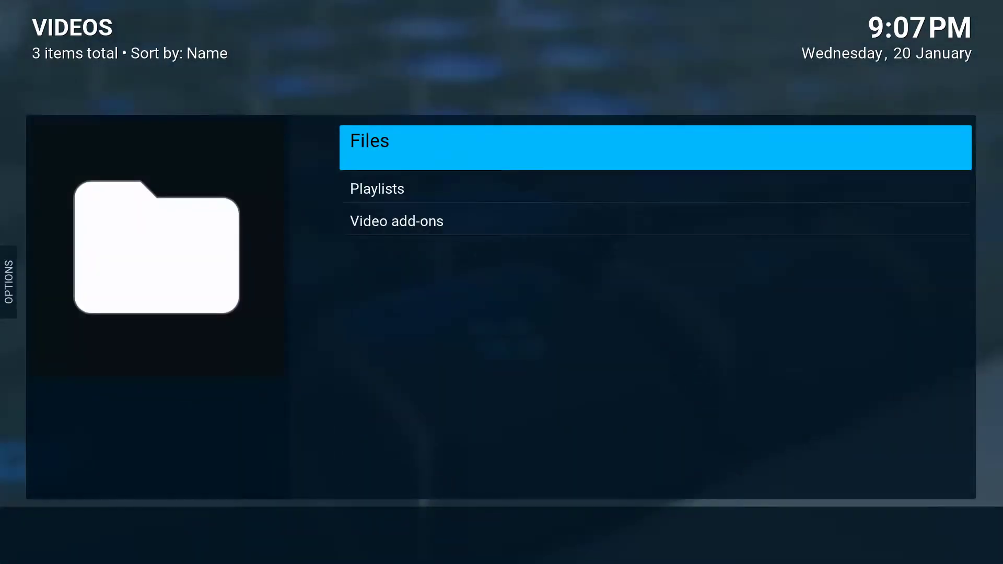
key(BackSpace)
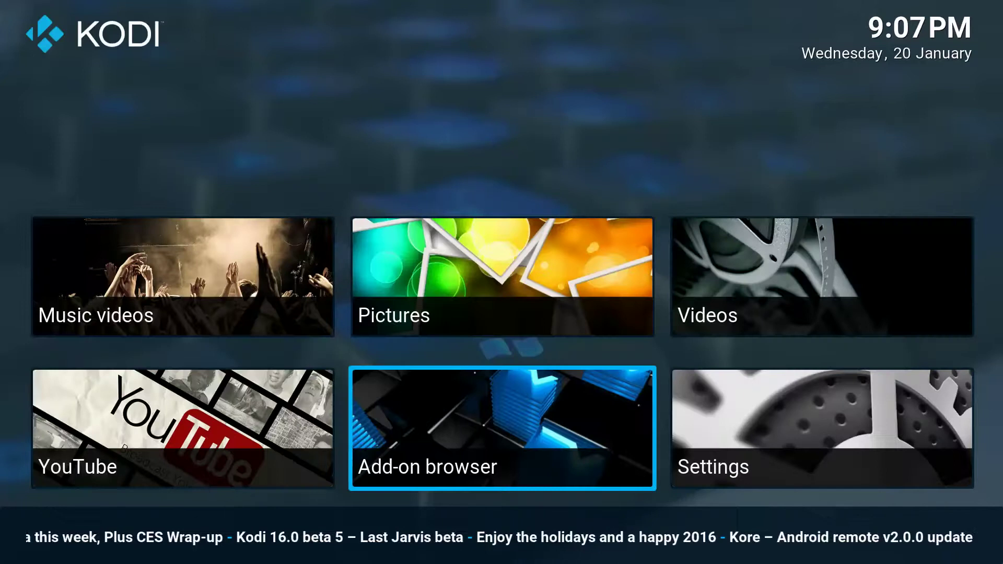
Open the skin settings from the home screen's Settings tile.
key(Right)
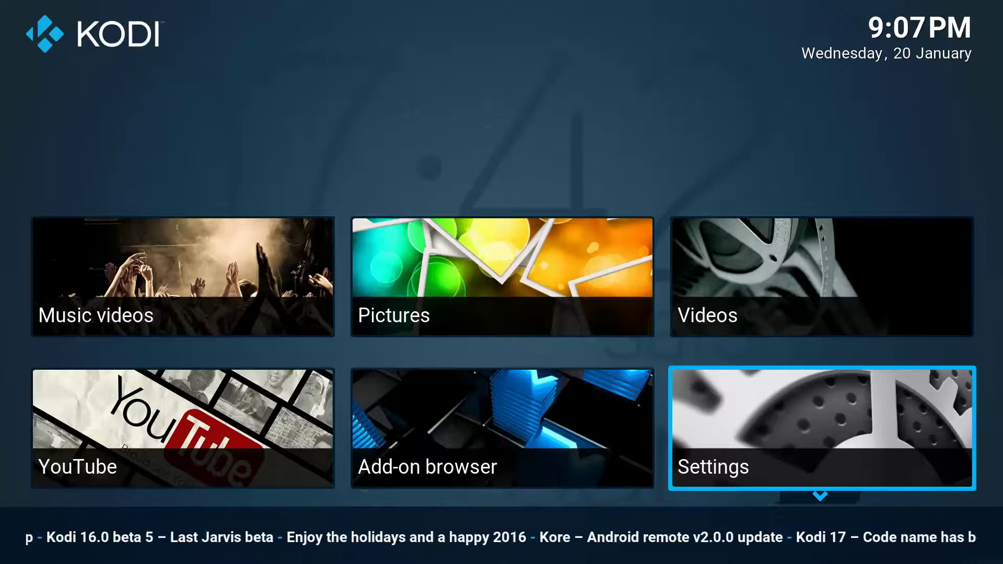
key(Down)
key(Left)
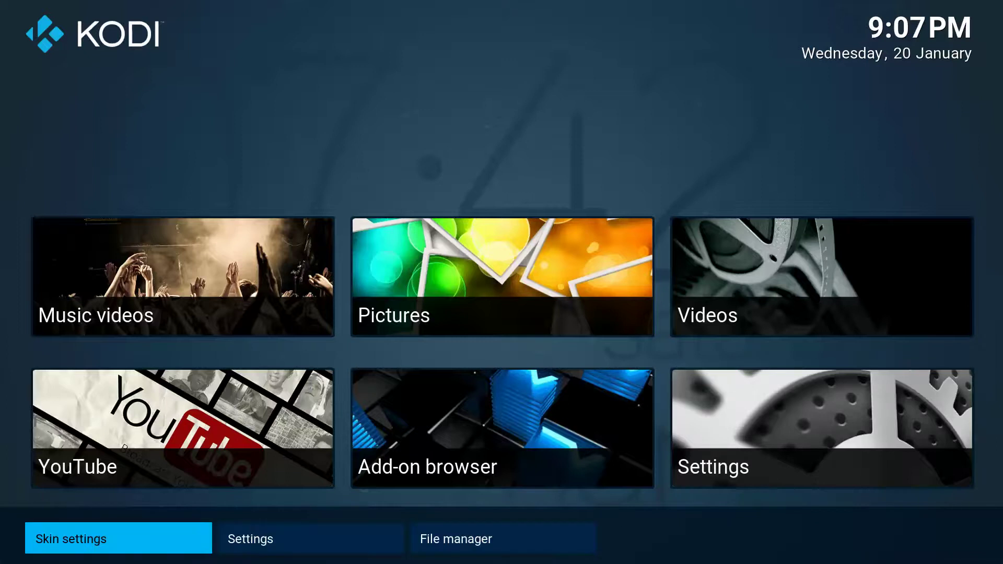
key(Return)
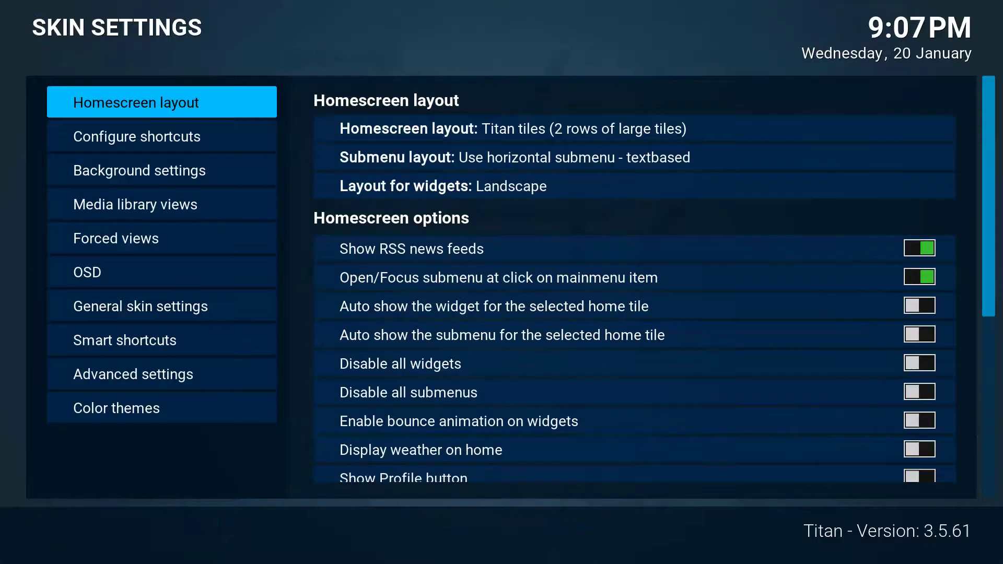
Open the homescreen layout choices and preview the styles from Titan tiles down to Windows 10.
key(Right)
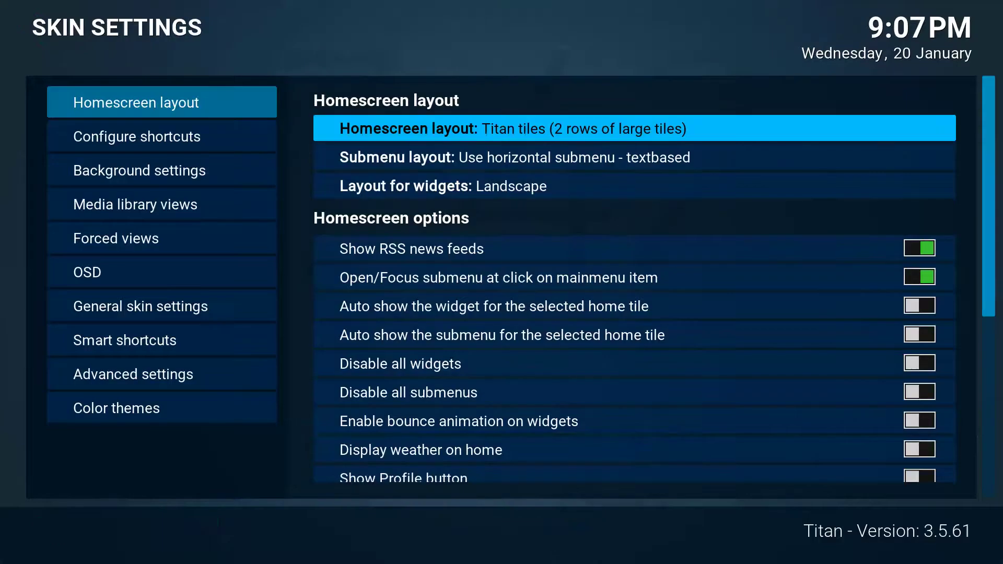
key(Return)
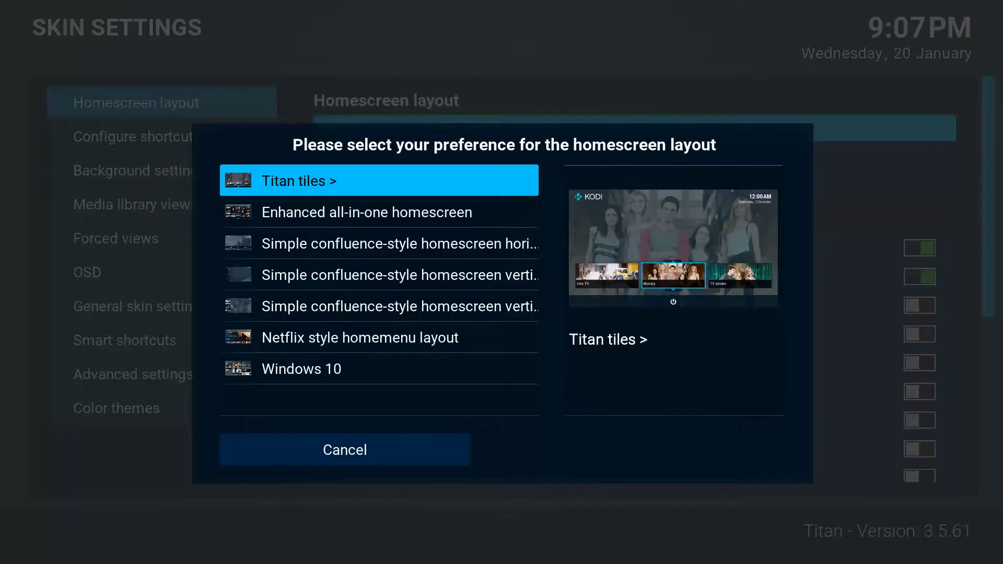
key(Down)
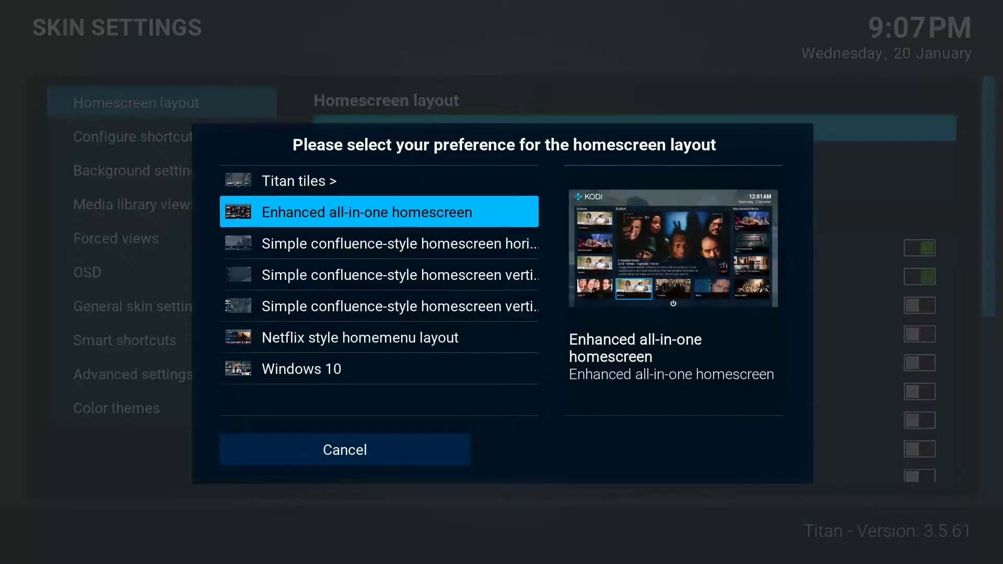
key(Down)
key(Down)
key(Down)
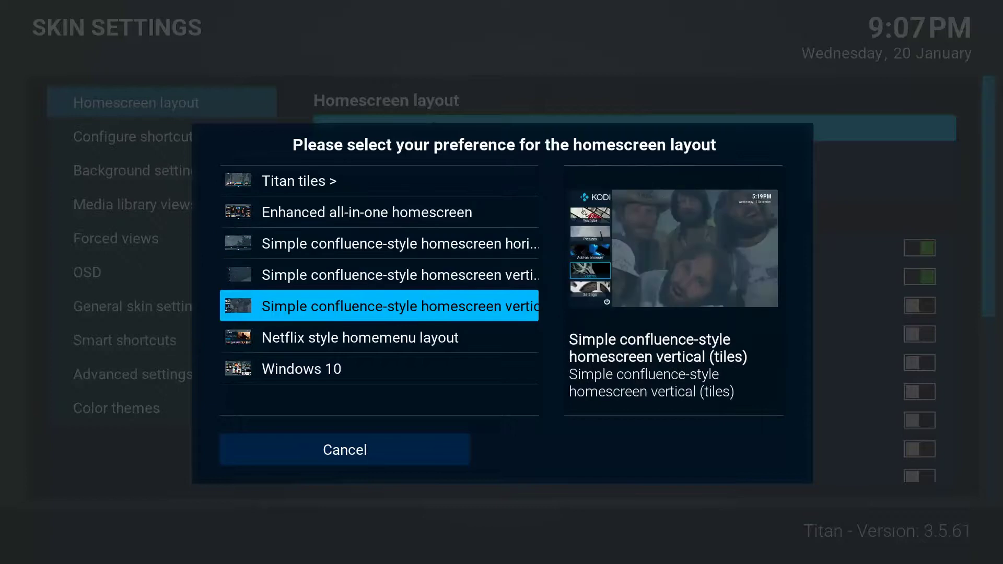
key(Down)
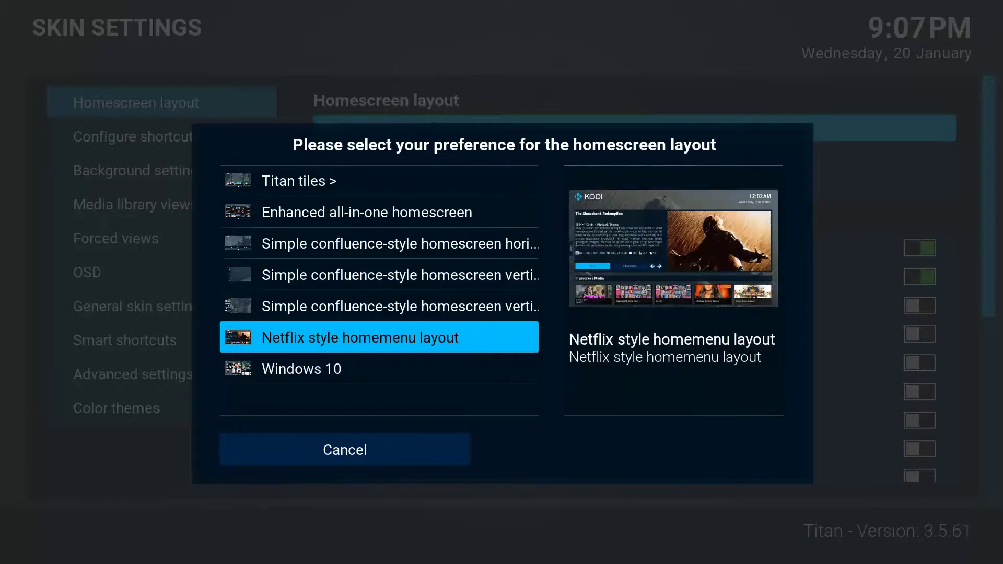
key(Down)
Set the homescreen layout to Enhanced all-in-one homescreen and return to the home screen.
key(Up)
key(Up)
key(Up)
key(Up)
key(Up)
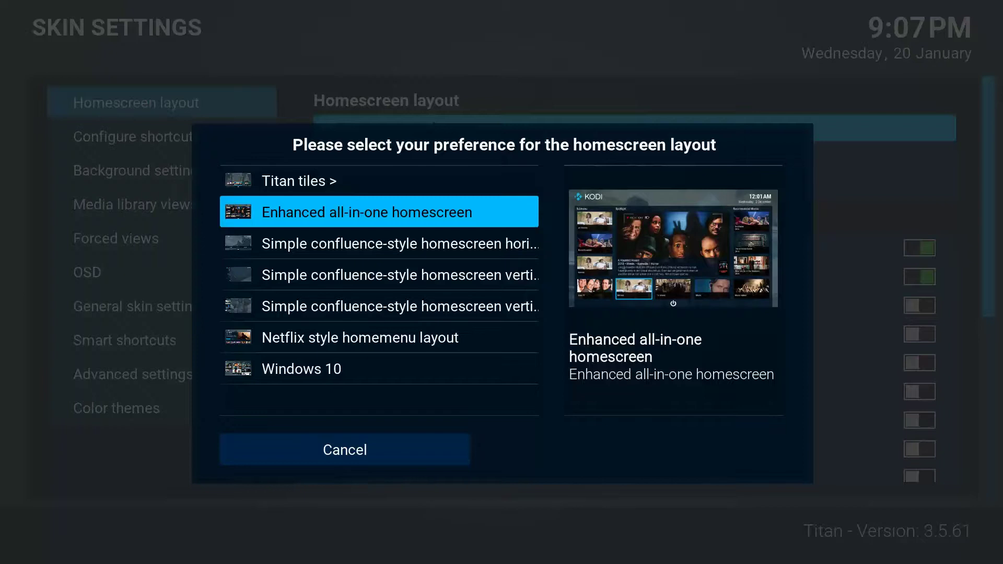
key(Return)
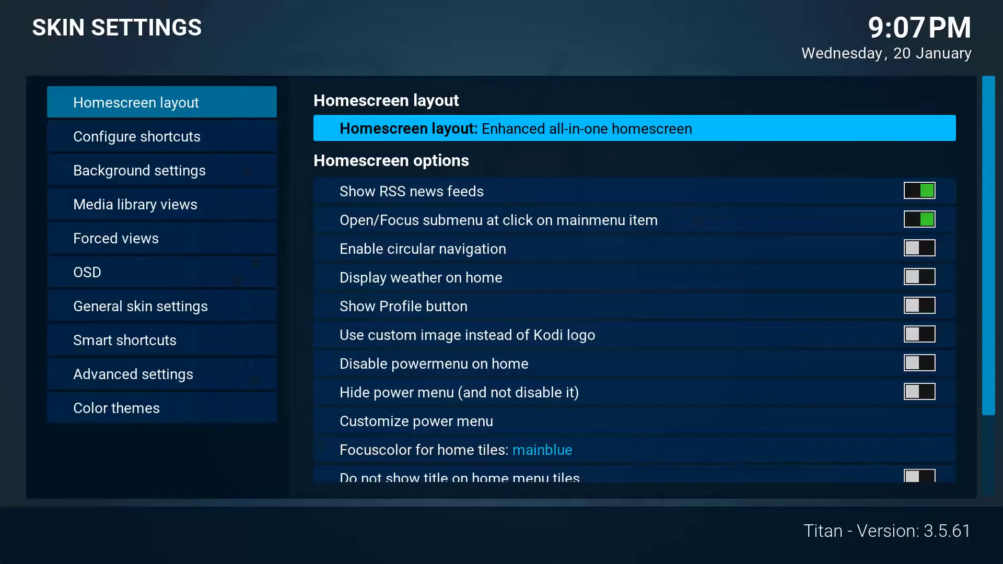
key(Escape)
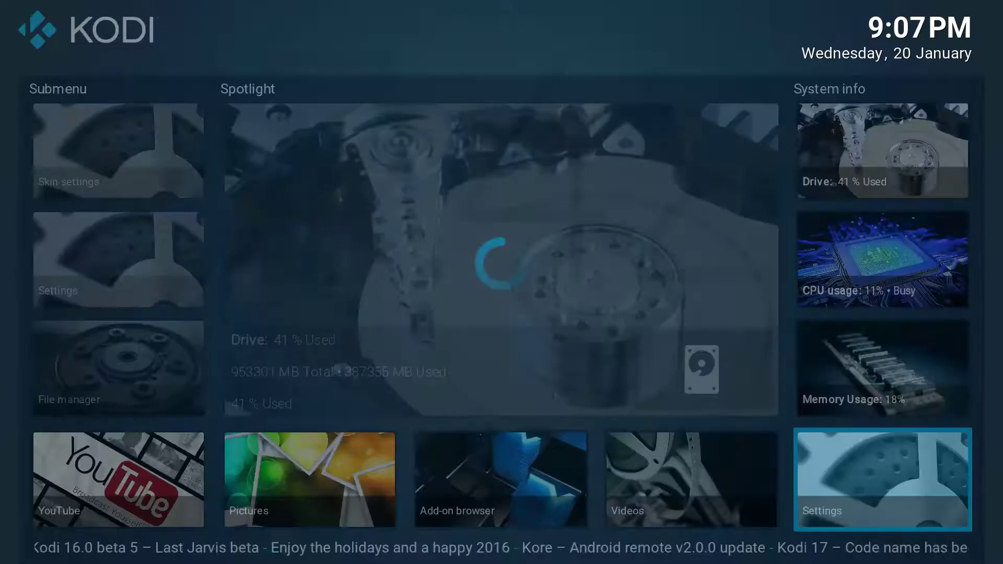
Look through the home screen's main menu tiles as far as TV shows and return to the Settings tile.
key(Left)
key(Left)
key(Left)
key(Left)
key(Left)
key(Left)
key(Left)
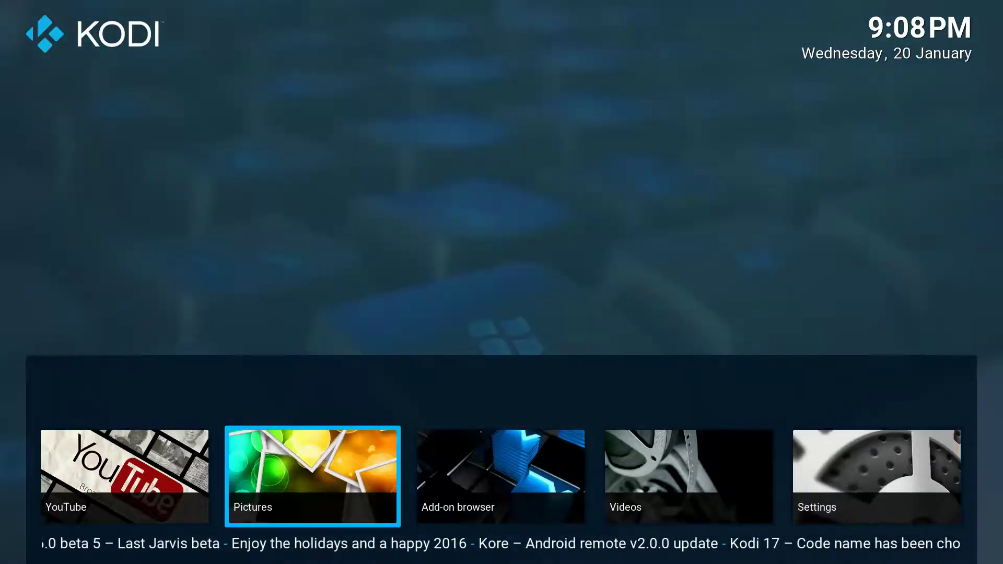
key(Left)
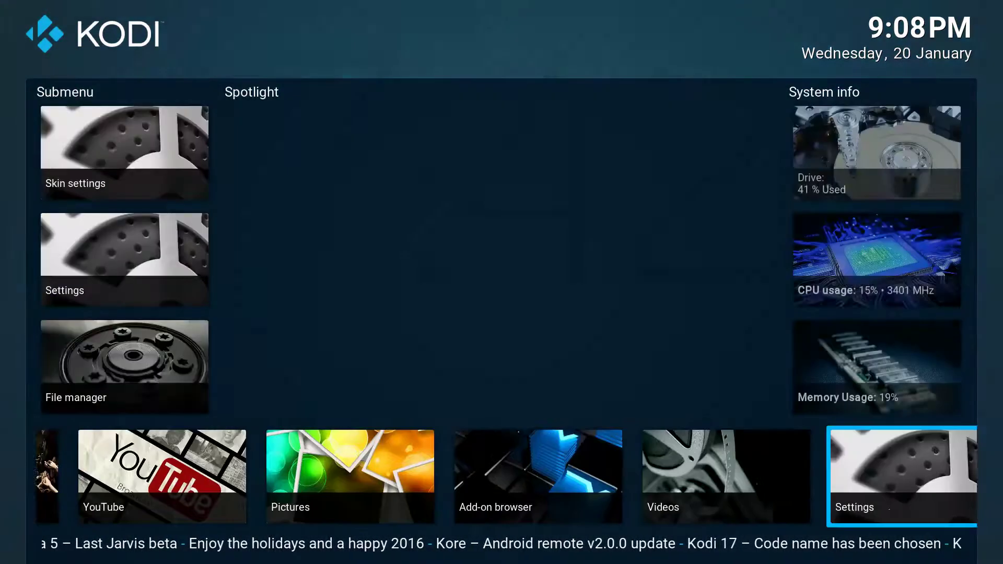
key(Right)
key(Right)
key(Right)
key(Right)
key(Right)
key(Right)
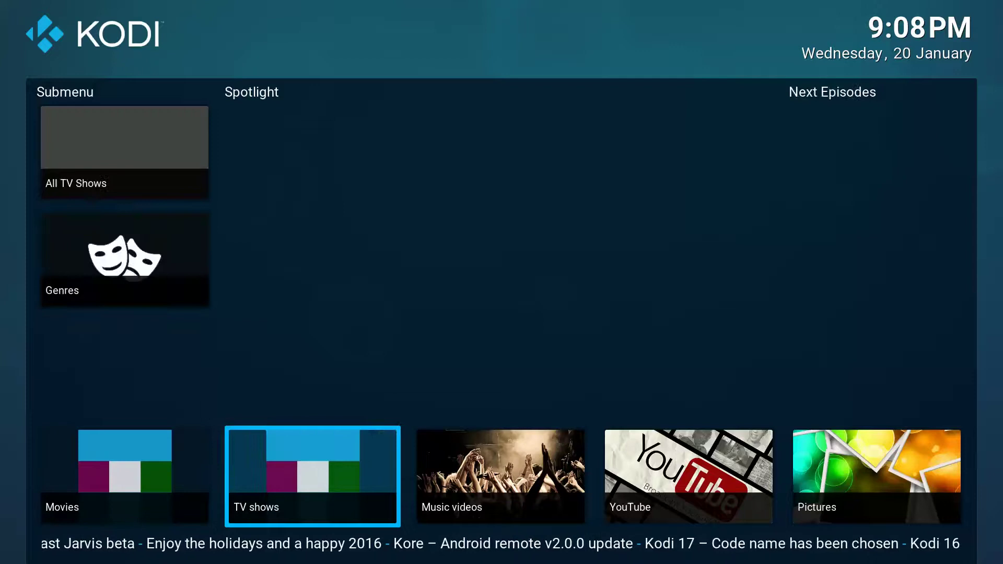
key(Right)
key(Right)
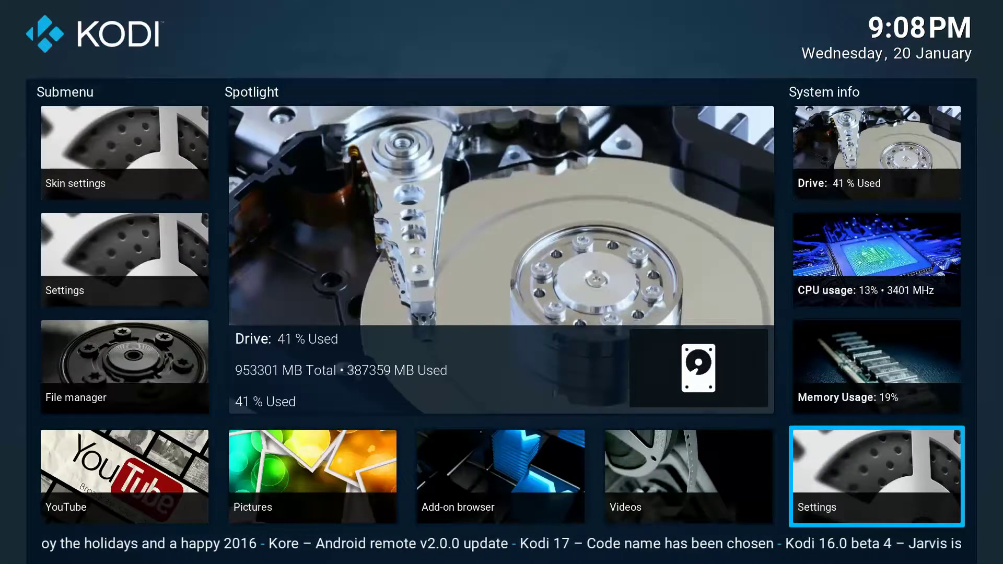
Open the skin settings and bring up the menu shortcuts editor for the home screen.
key(Up)
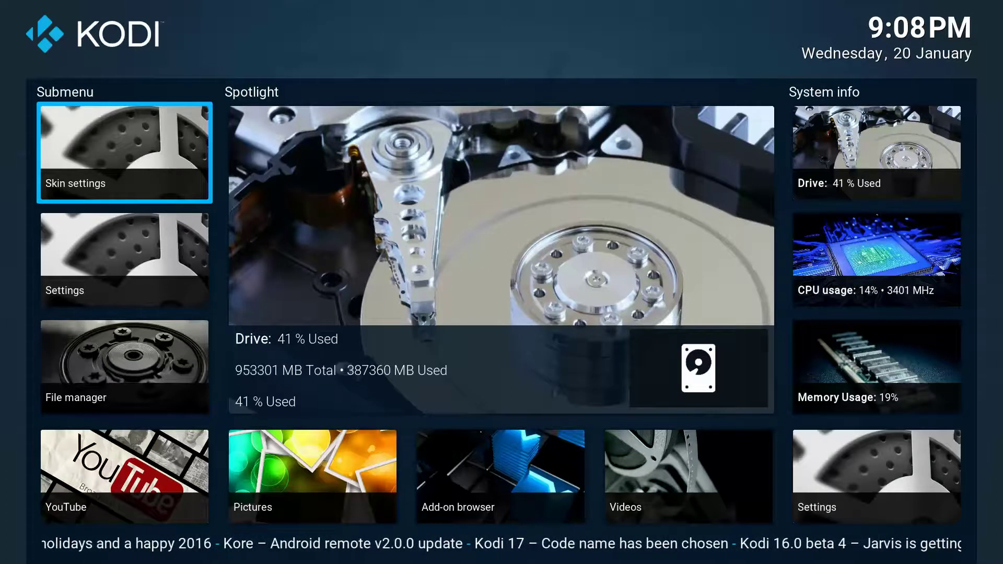
key(Return)
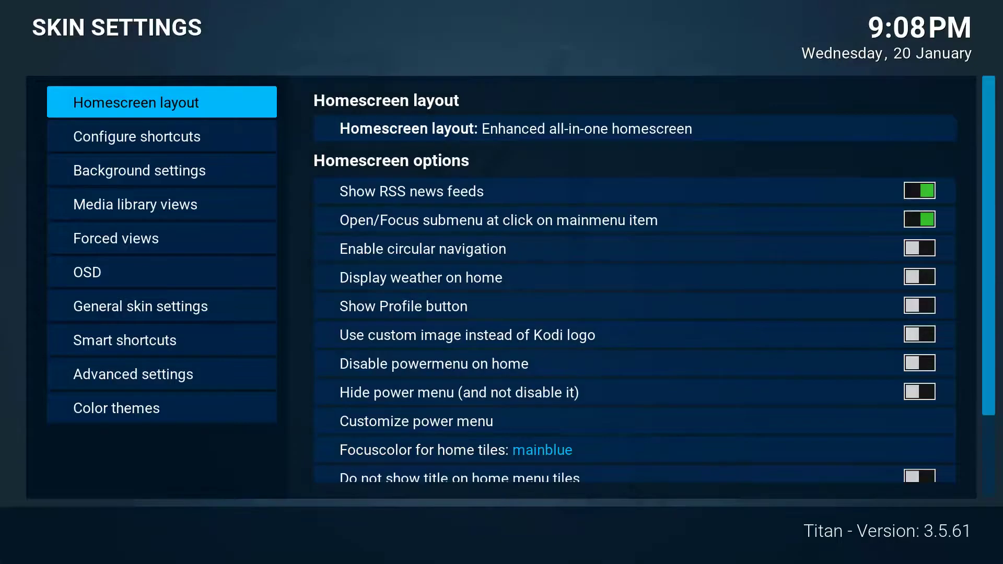
key(Right)
key(Left)
key(Down)
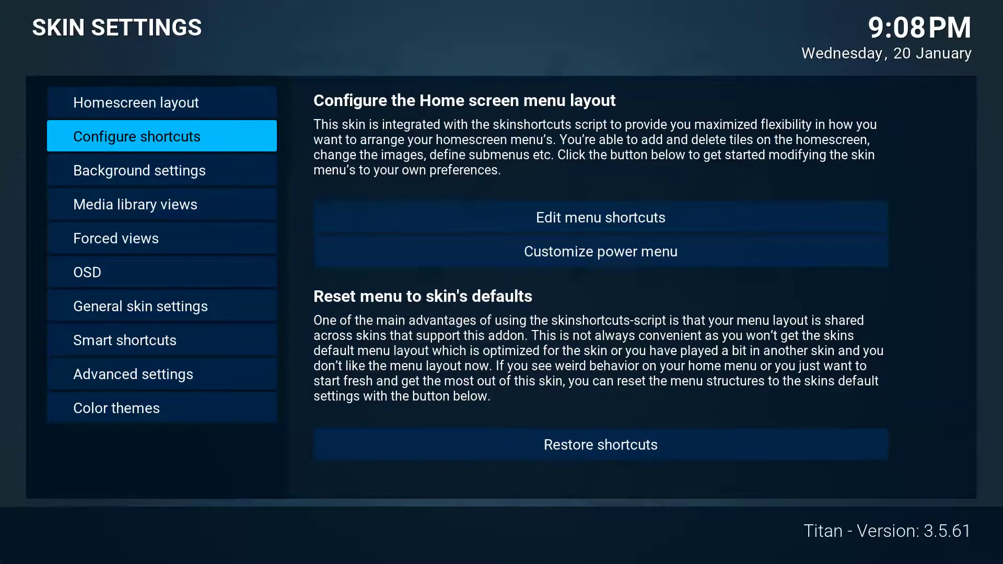
key(Right)
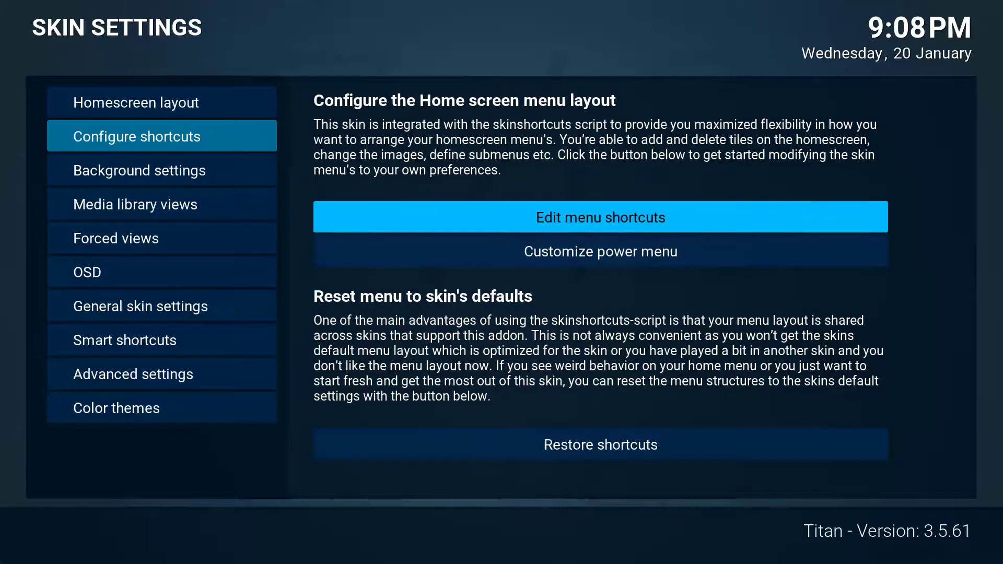
key(Return)
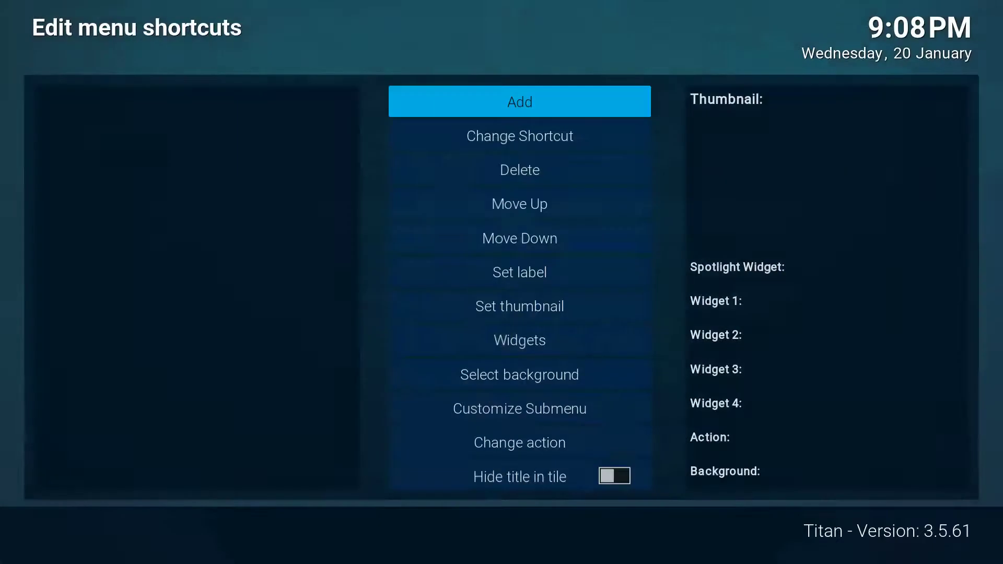
Review the main menu entries and their shortcut editing options, and leave the skin settings without changes.
key(Left)
key(Right)
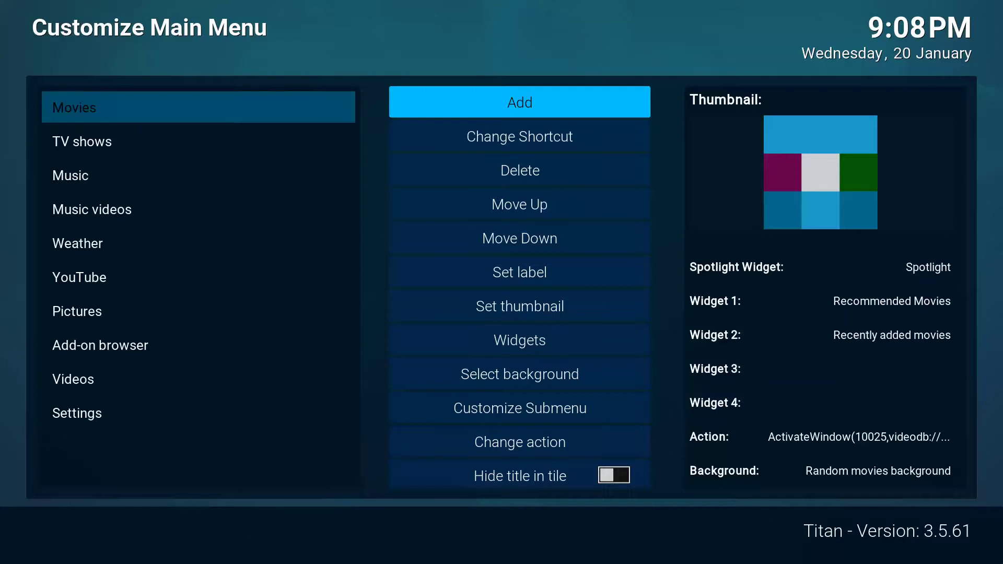
key(Left)
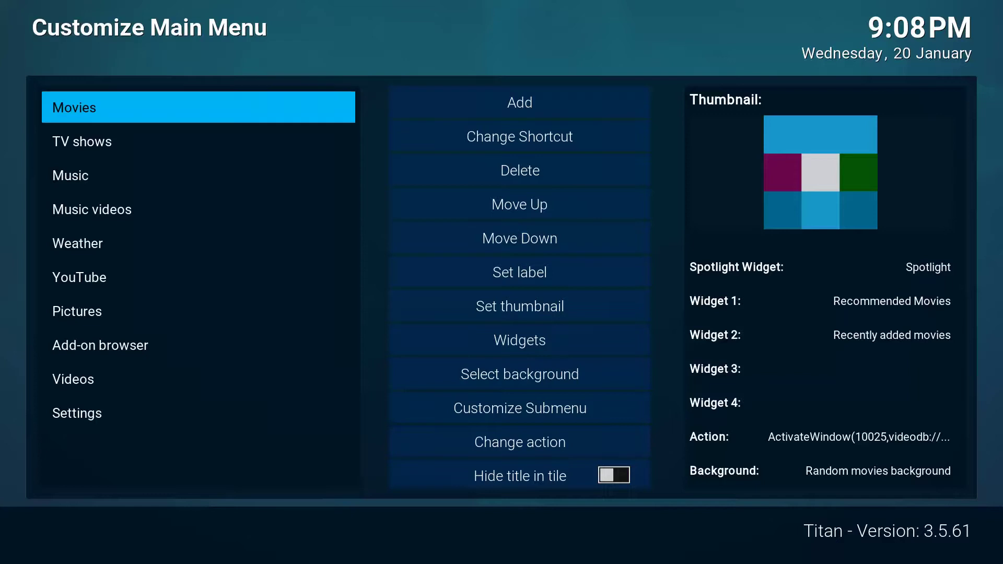
key(Right)
key(Left)
key(Right)
key(Escape)
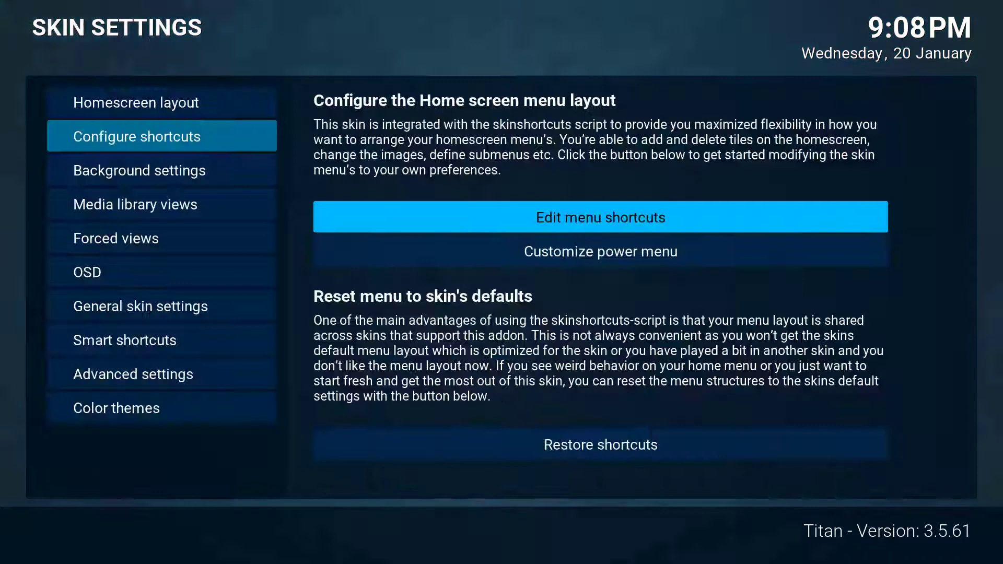
key(Escape)
Open the video add-ons list from the Add-on browser's submenu on the home screen.
key(Left)
key(Left)
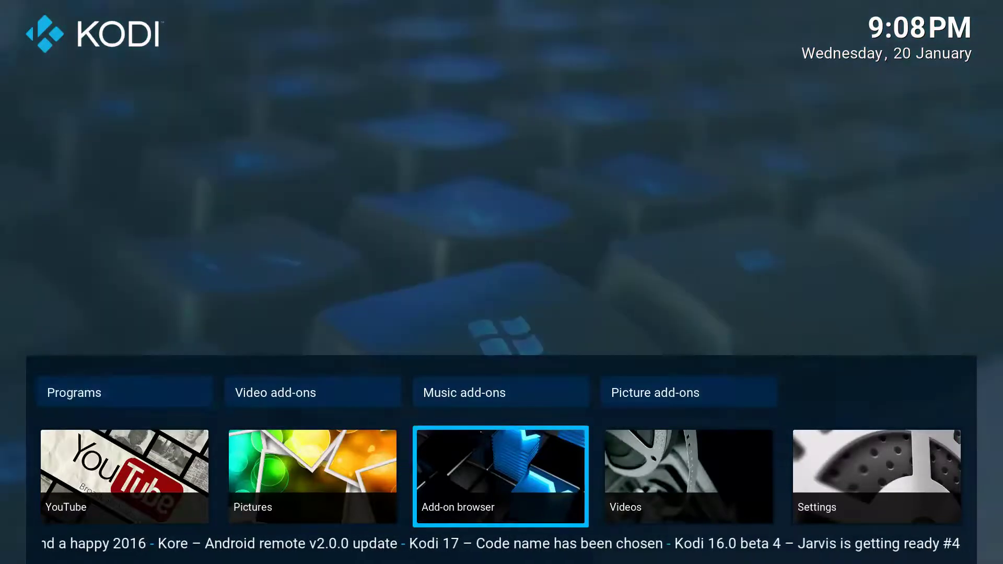
key(Up)
key(Right)
key(Return)
Launch the Stream All The Sources add-on from the video add-ons list.
key(Down)
key(Down)
key(Down)
key(Down)
key(Down)
key(Down)
key(Down)
key(Down)
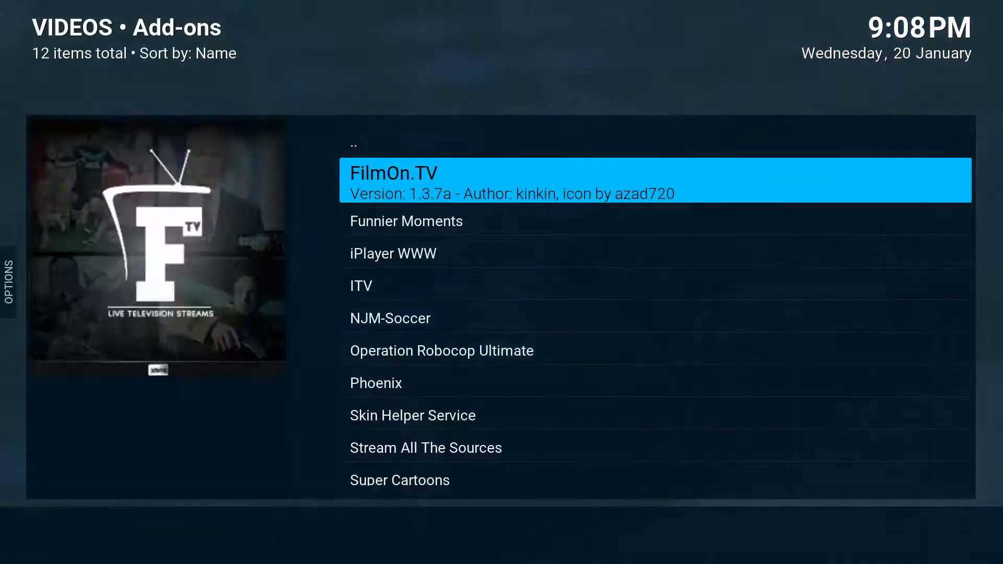
key(Down)
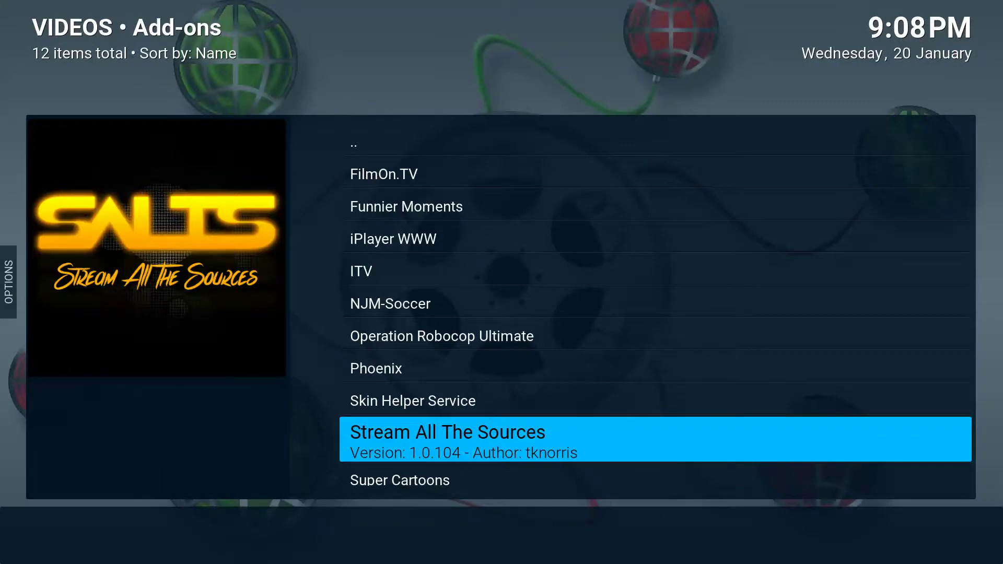
key(Return)
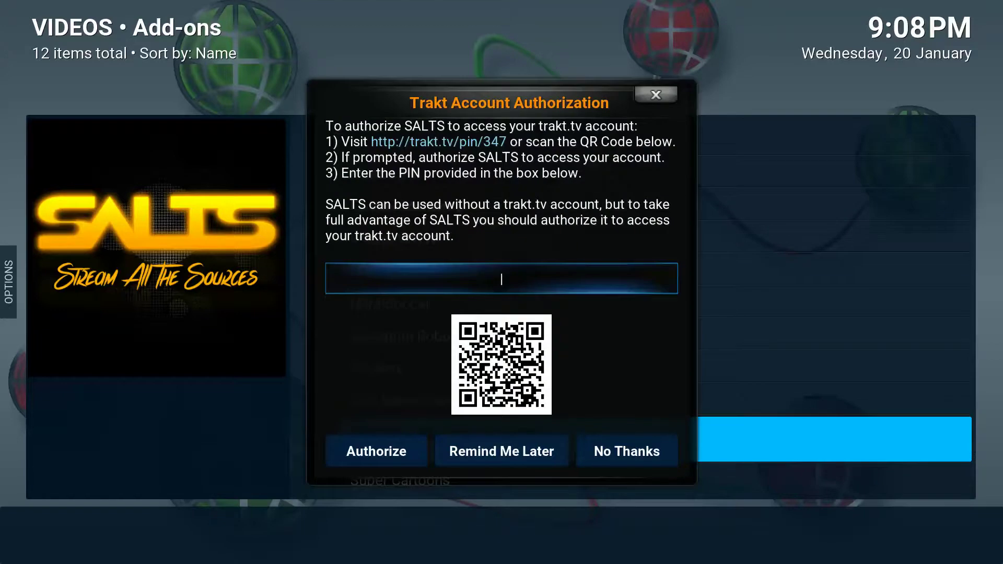
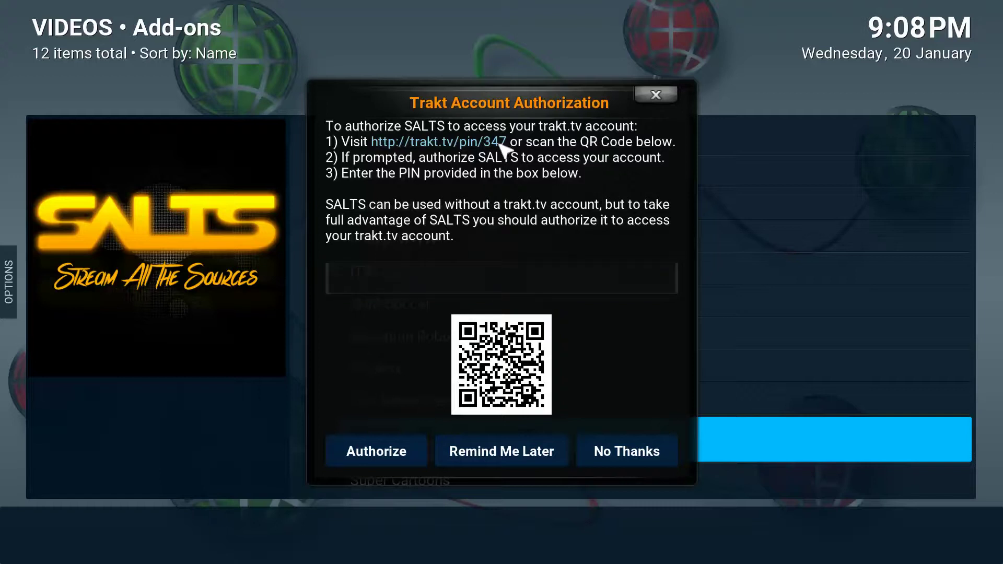
Switch to the browser window with the Trakt page and copy the authorization PIN.
key(alt+Tab)
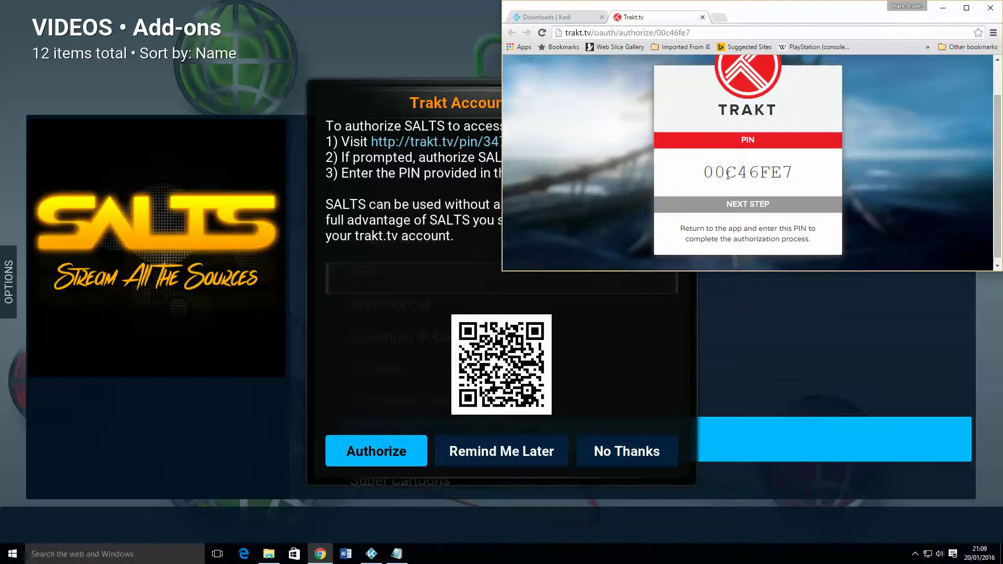
double_click(728, 176)
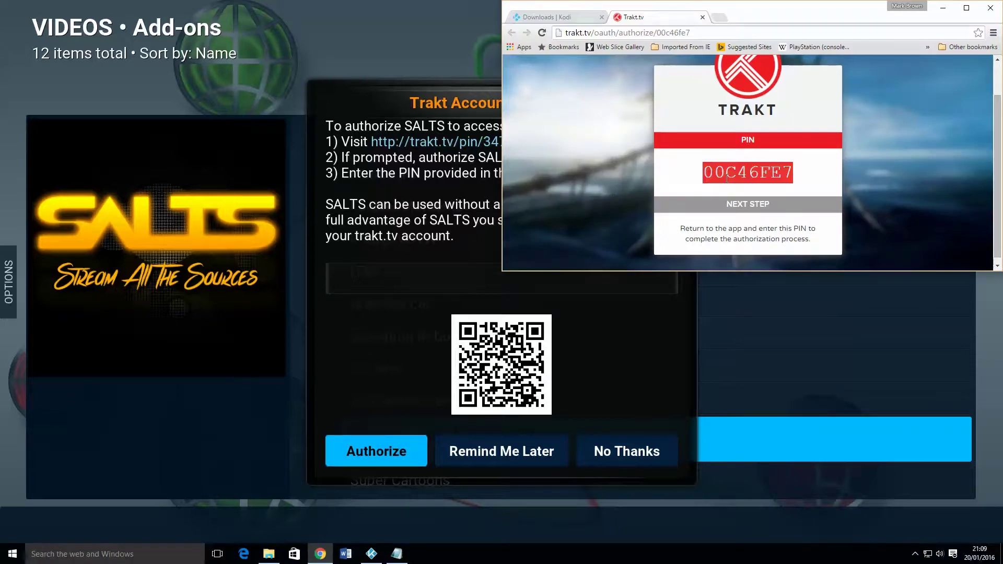
right_click(728, 178)
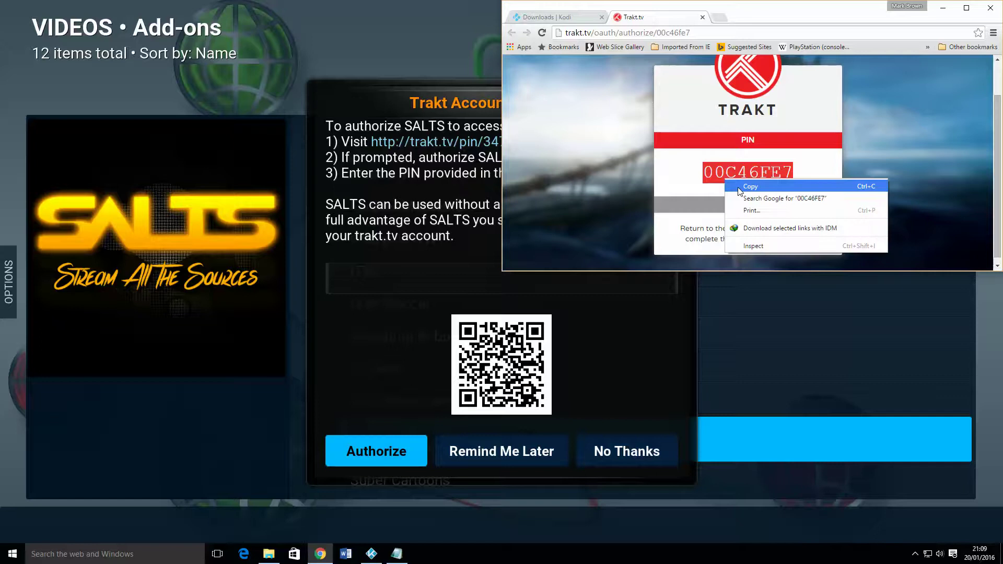
click(750, 187)
Paste the Trakt PIN into the account authorization dialog's PIN field and authorize SALTS.
click(465, 285)
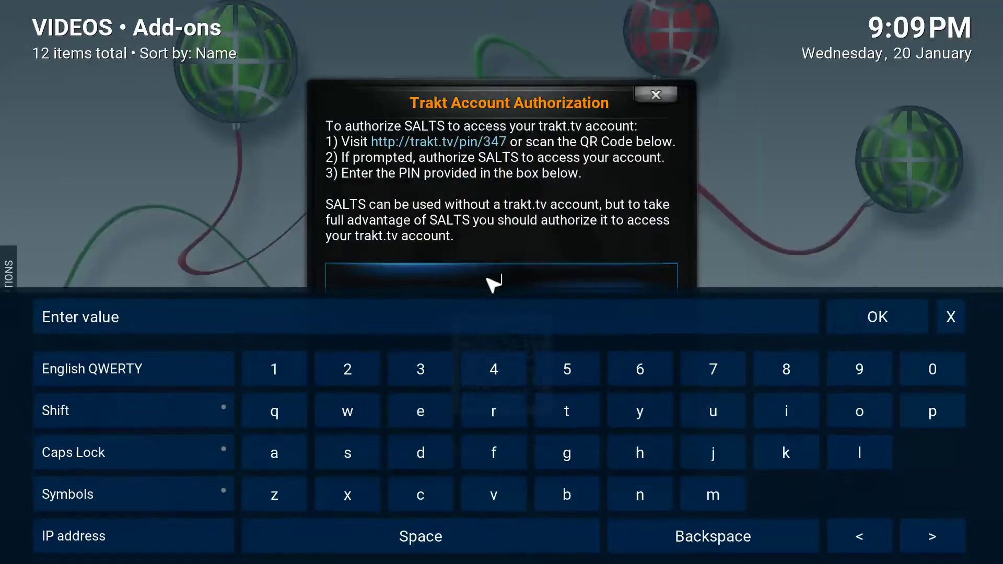
right_click(735, 319)
click(601, 283)
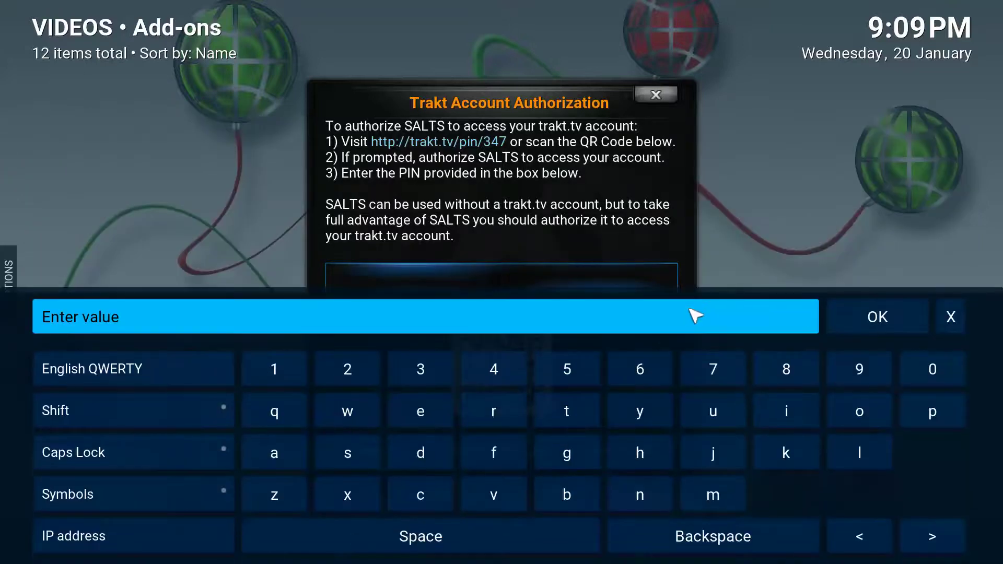
key(ctrl+v)
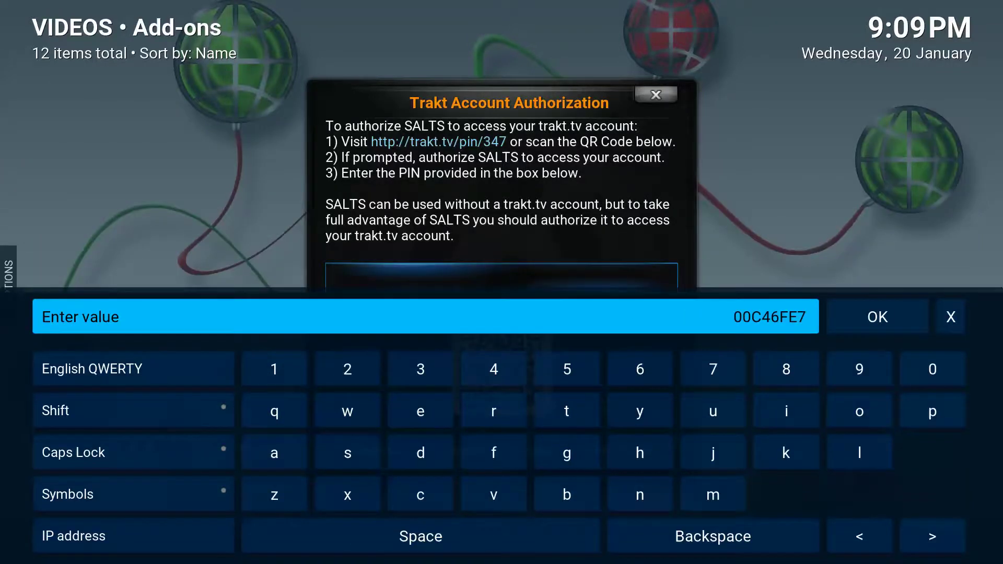
click(847, 318)
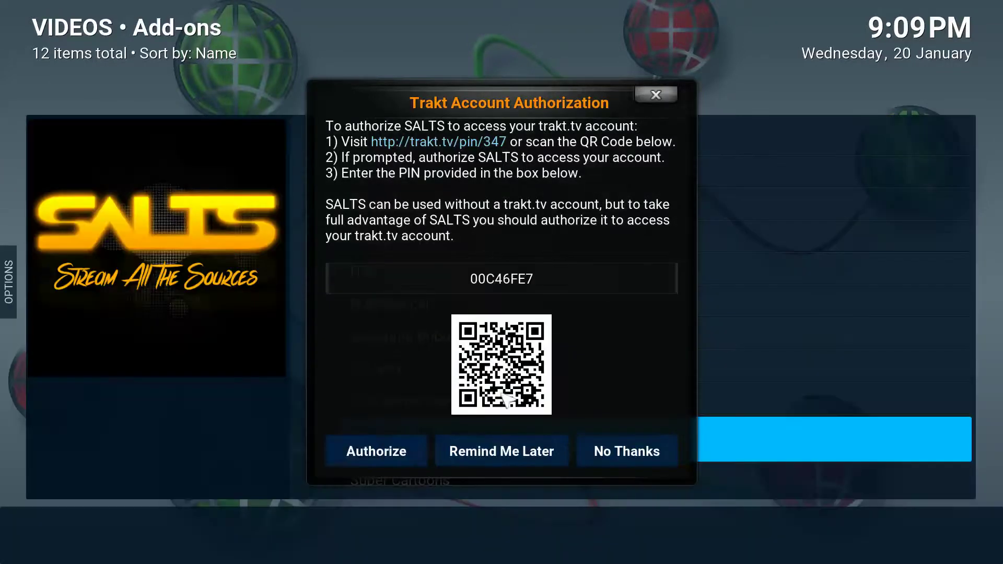
click(389, 452)
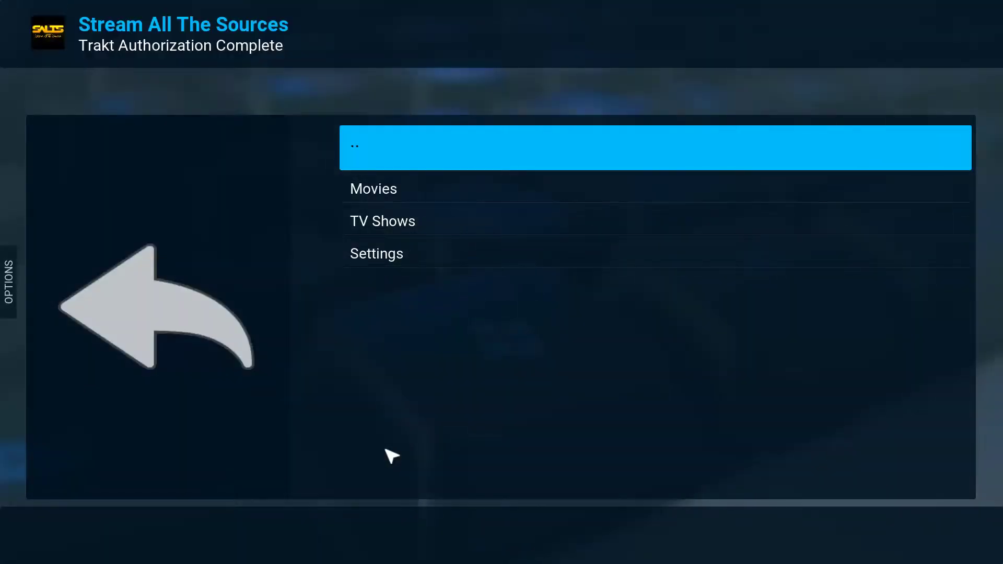
Open the Add-on Settings dialog from the Settings section of Stream All The Sources.
key(Down)
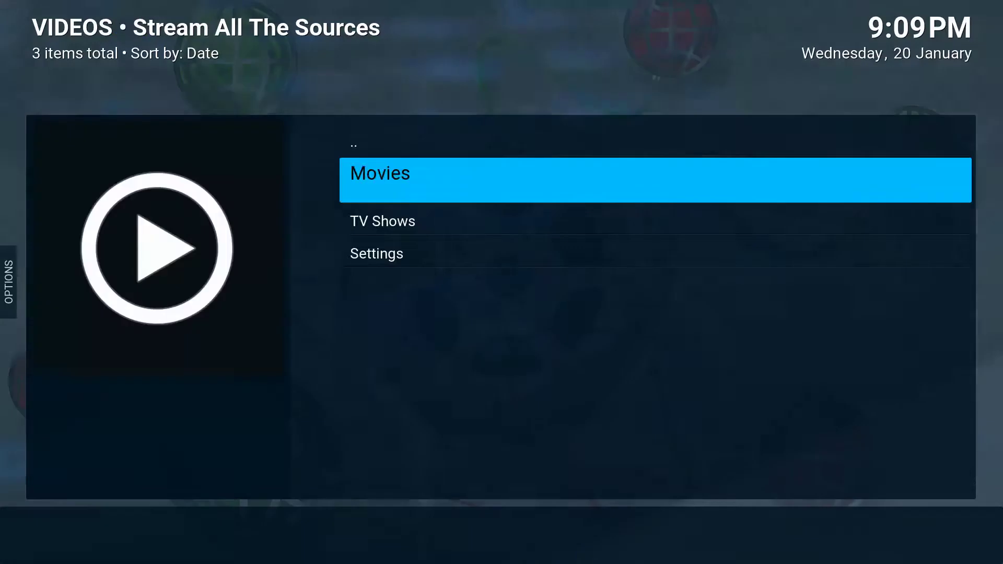
key(Down)
key(Down)
key(Return)
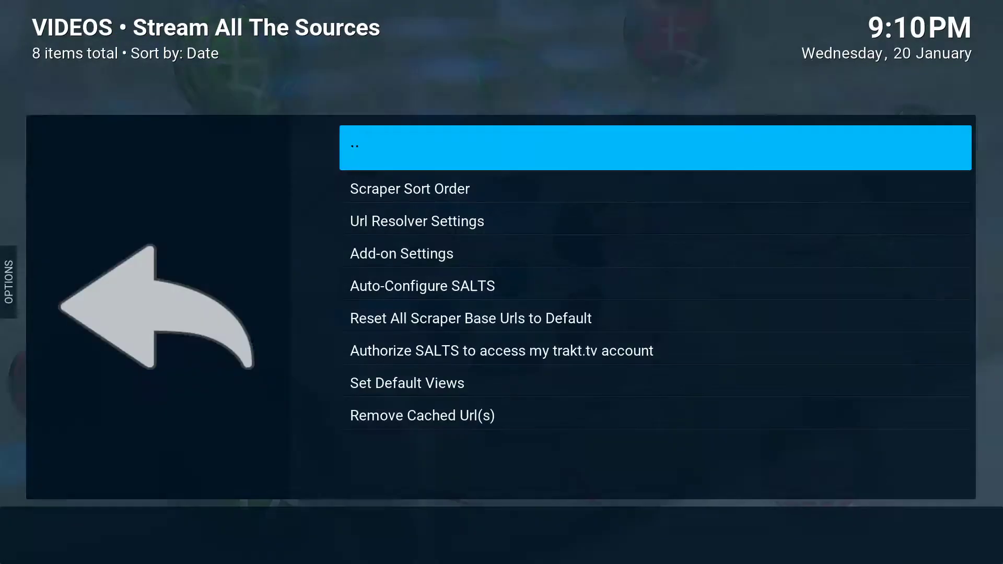
key(Down)
key(Down)
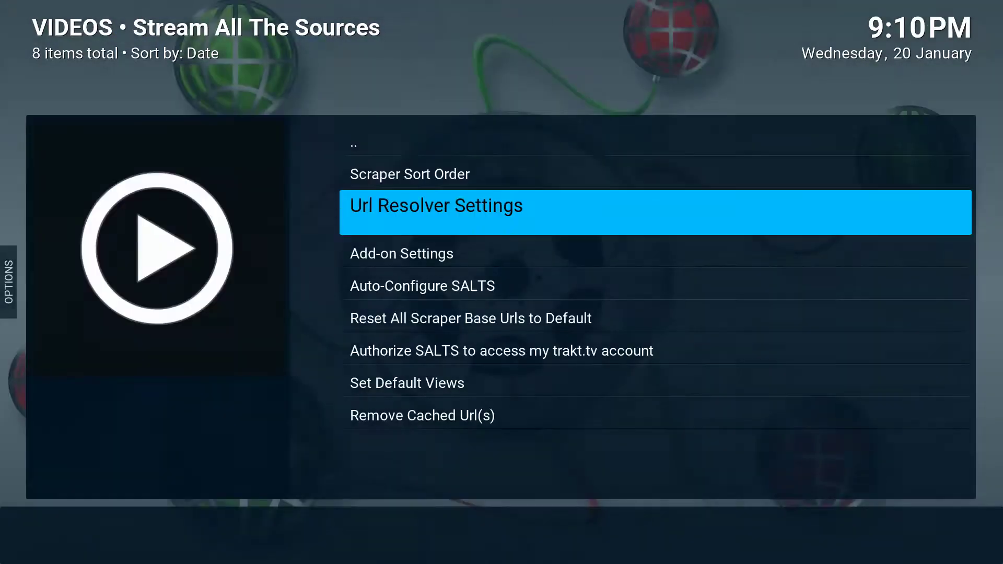
key(Down)
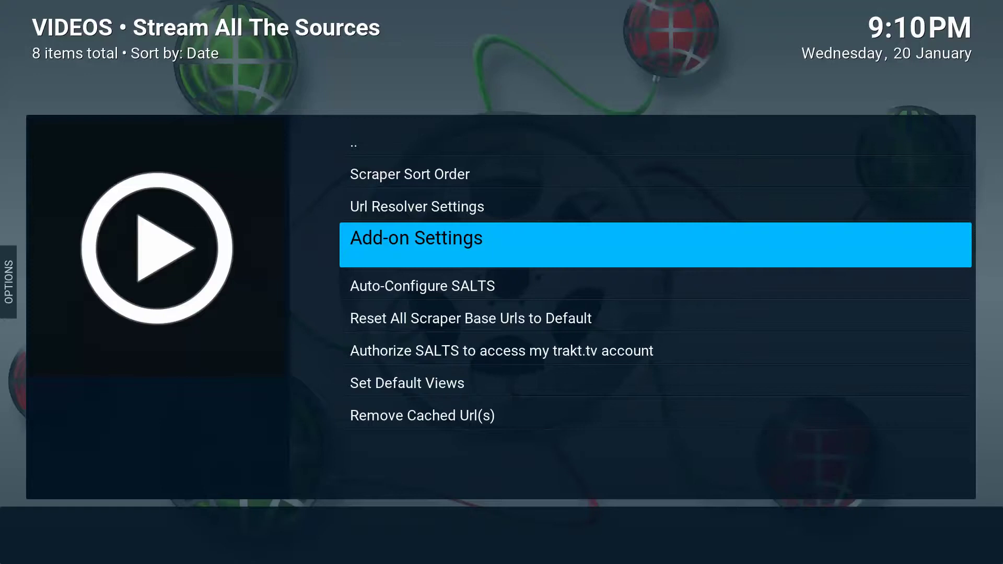
key(Return)
key(Right)
key(Left)
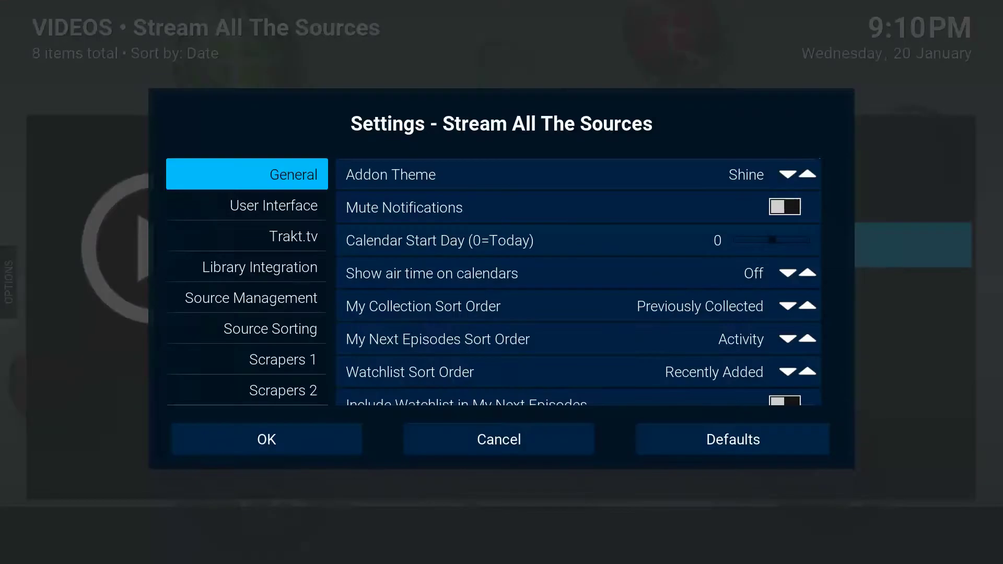
Turn on Auto-Play Sources in the Source Management settings.
key(Down)
key(Down)
key(Down)
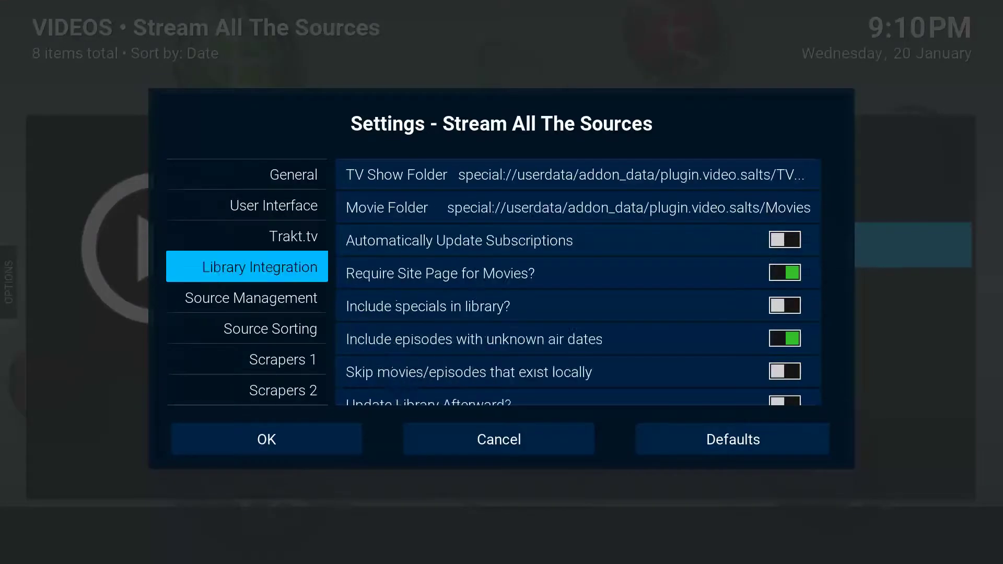
key(Down)
key(Up)
key(Down)
key(Right)
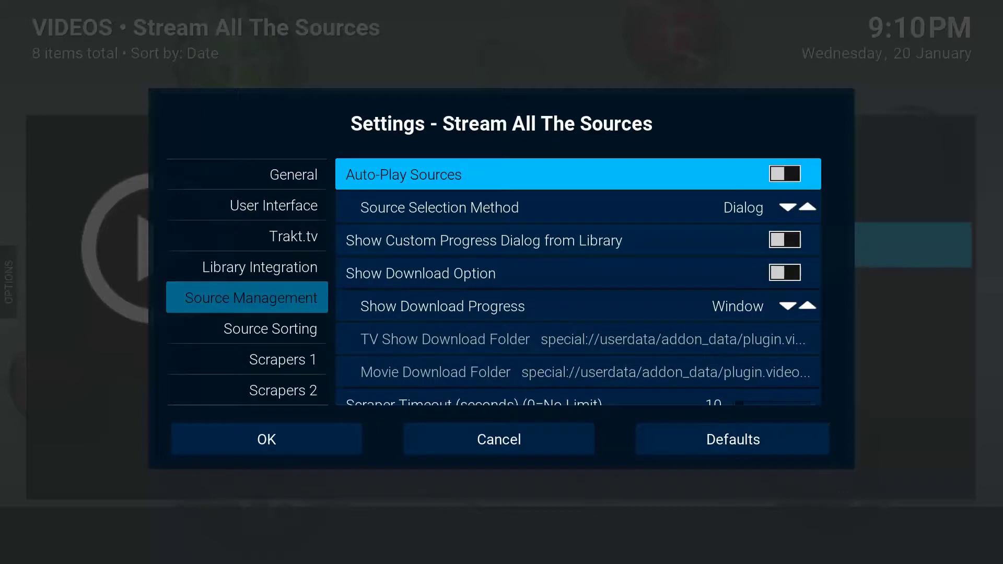
key(Return)
Go through the remaining settings categories down to Database and save the add-on settings.
key(Left)
key(Down)
key(Down)
key(Down)
key(Down)
key(Down)
key(Down)
key(Down)
key(Down)
key(Down)
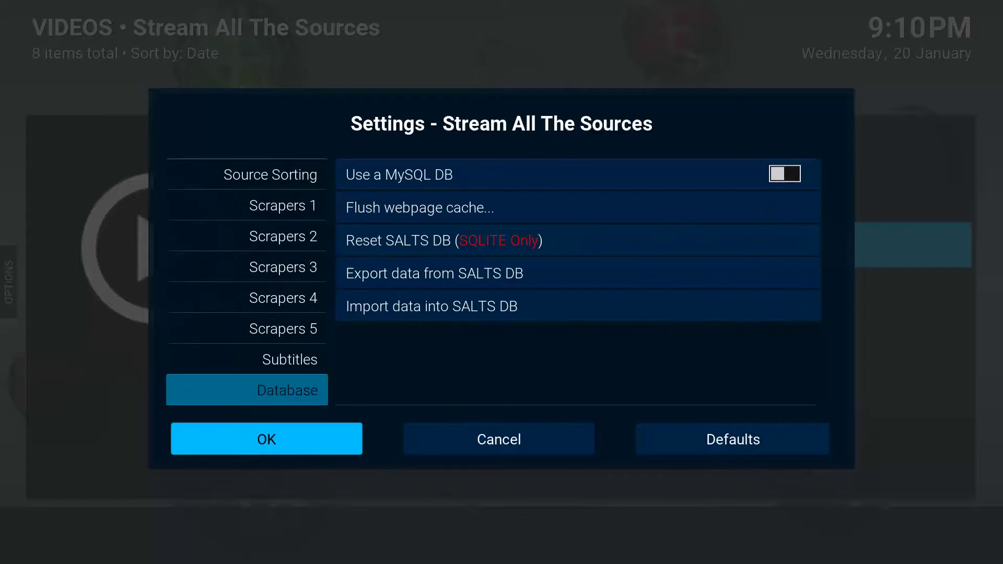
key(Return)
Run Auto-Configure SALTS with the listed auto configuration options.
key(Down)
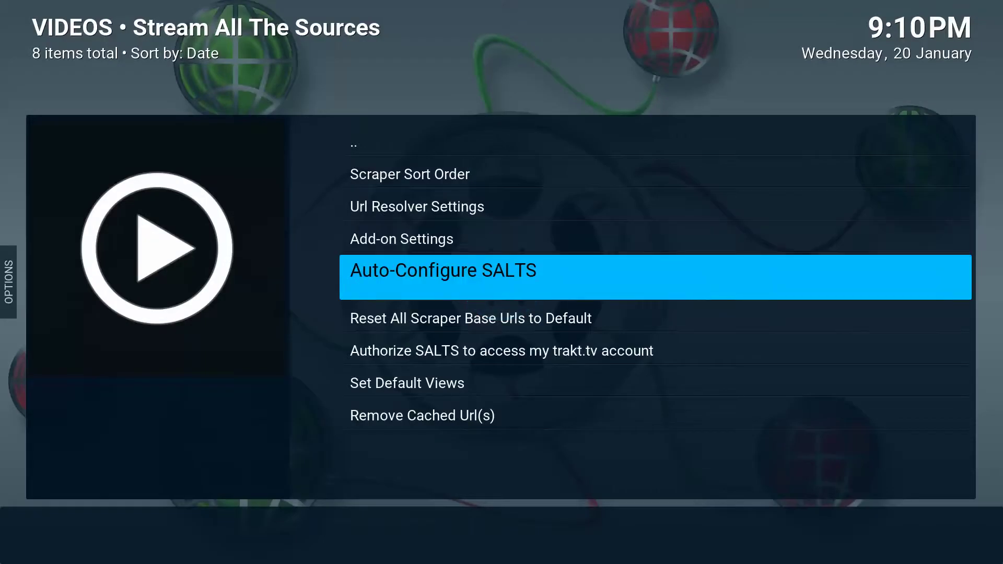
key(Return)
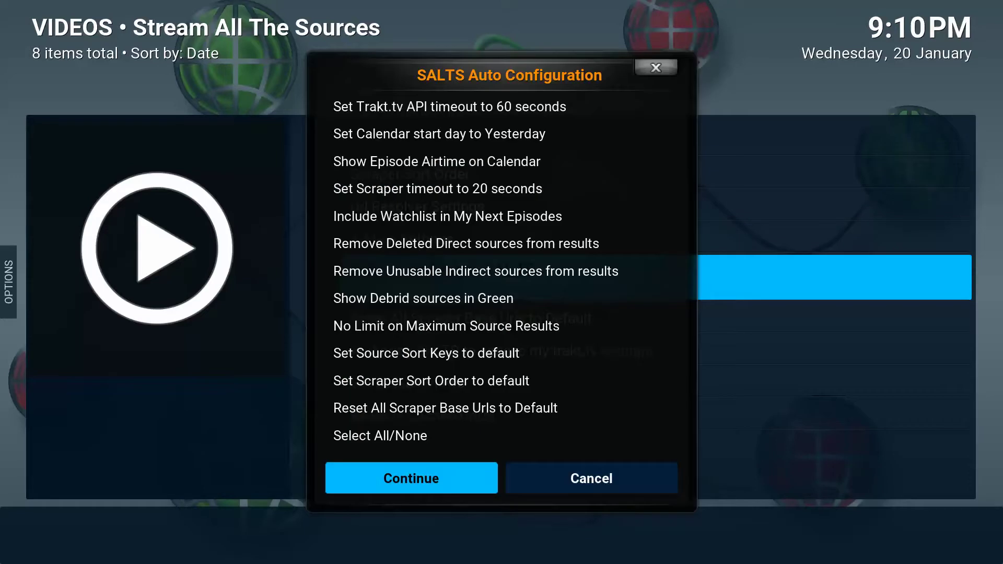
key(Return)
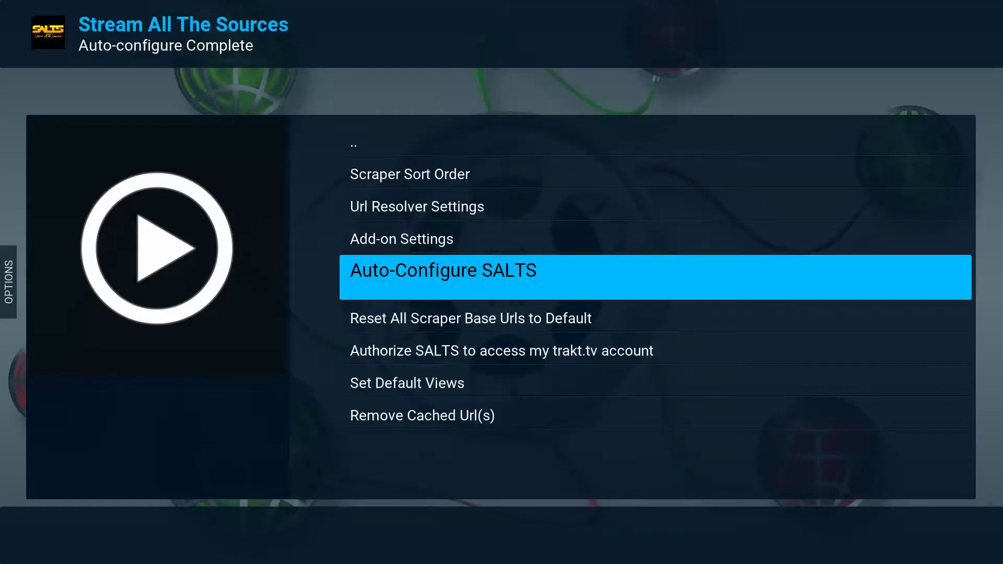
Go back to the main list of Stream All The Sources and view its Movies section.
key(Up)
key(Up)
key(Up)
key(Up)
key(Return)
key(Up)
key(Up)
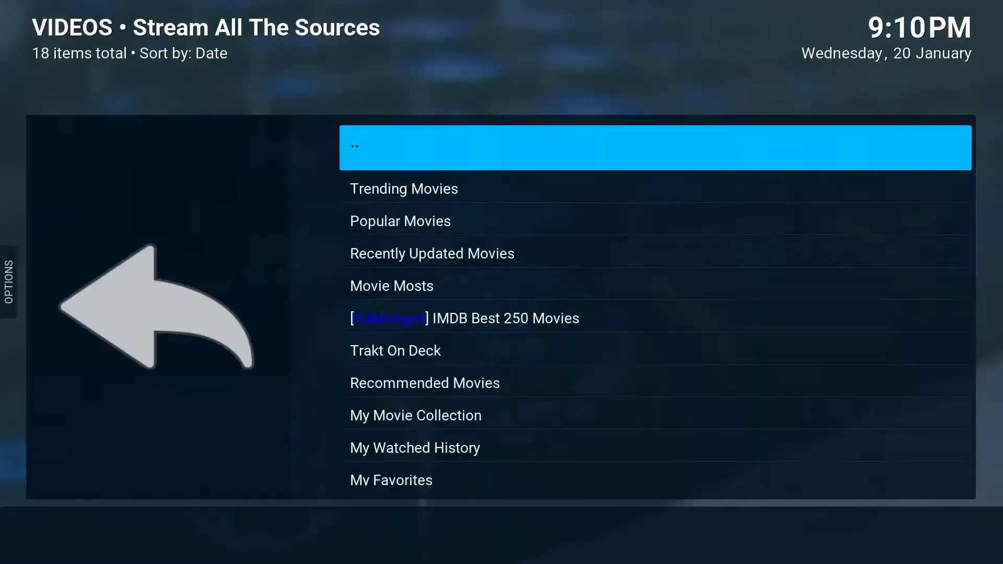
key(Down)
key(Down)
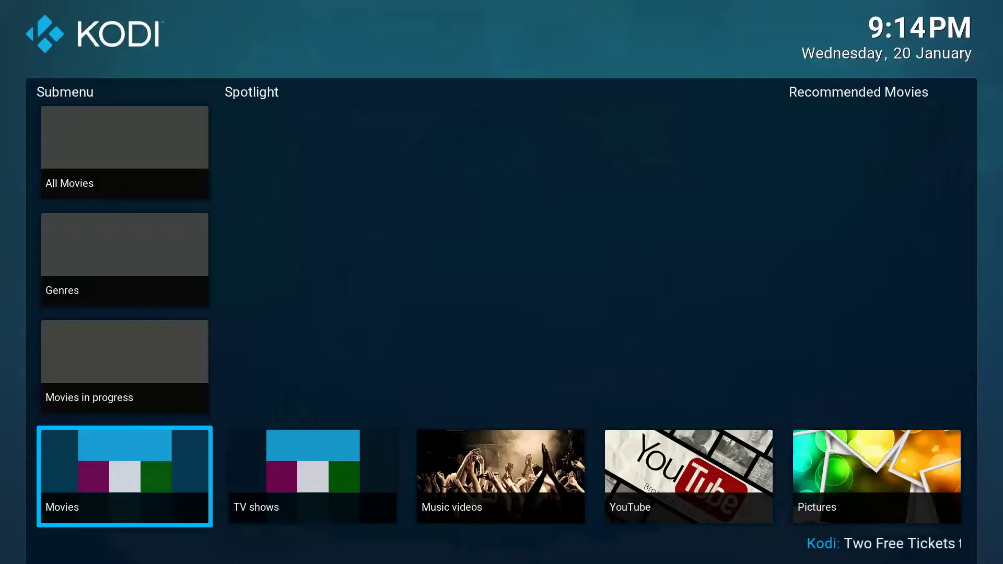
Look through the power menu's options from Settings to Reboot on the home screen and return to the YouTube tile.
key(Right)
key(Right)
key(Right)
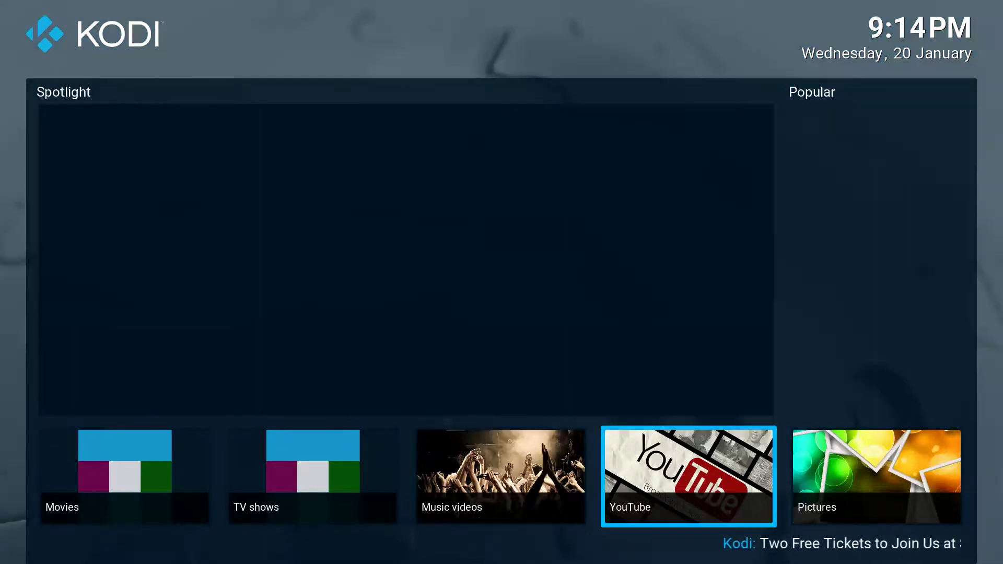
key(Down)
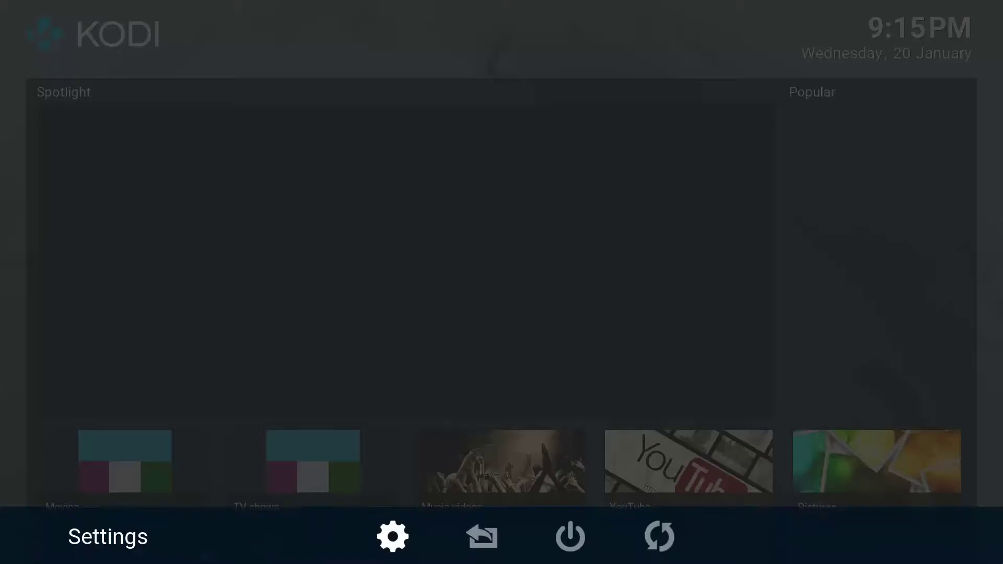
key(Right)
key(Right)
key(Right)
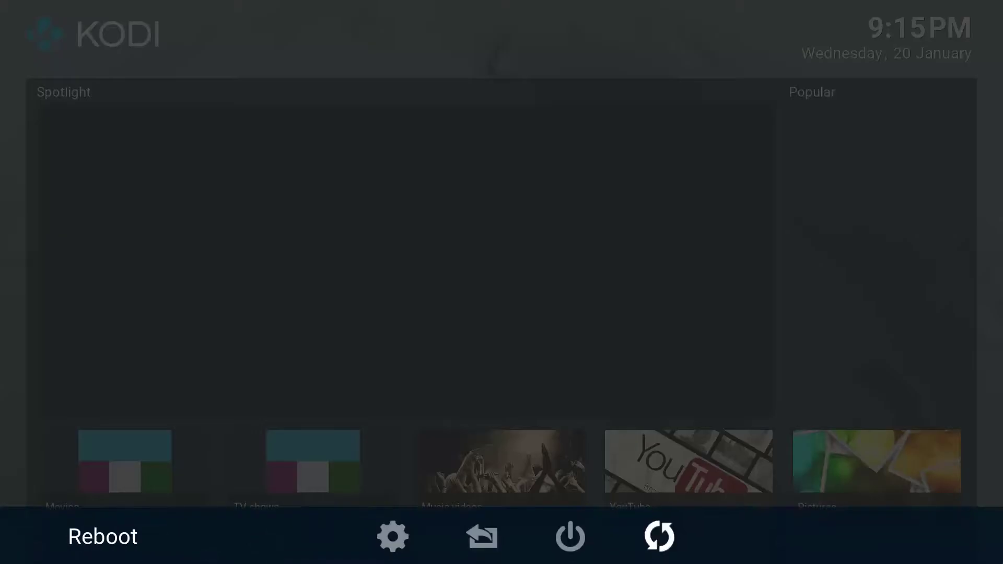
key(Left)
key(Left)
key(Left)
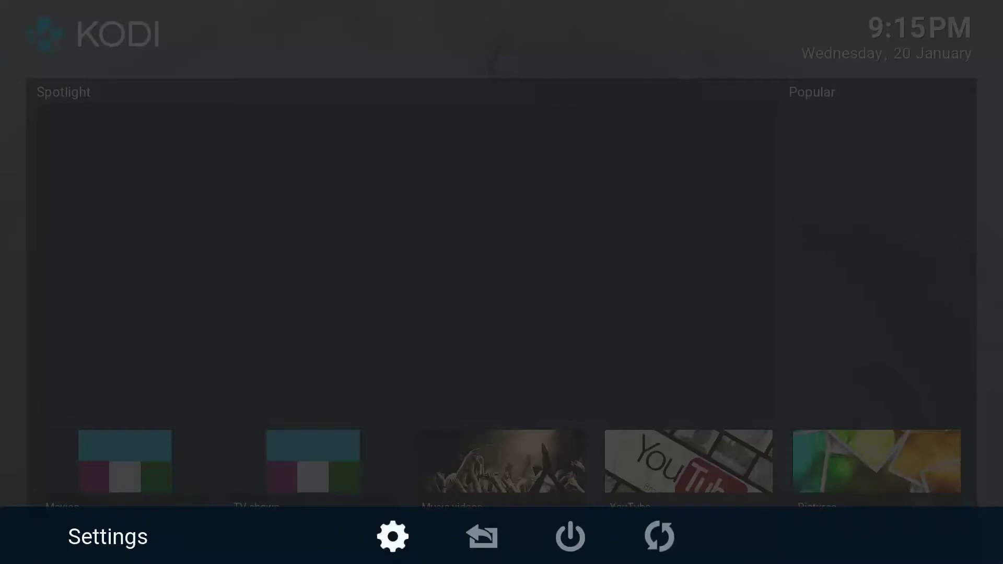
key(Right)
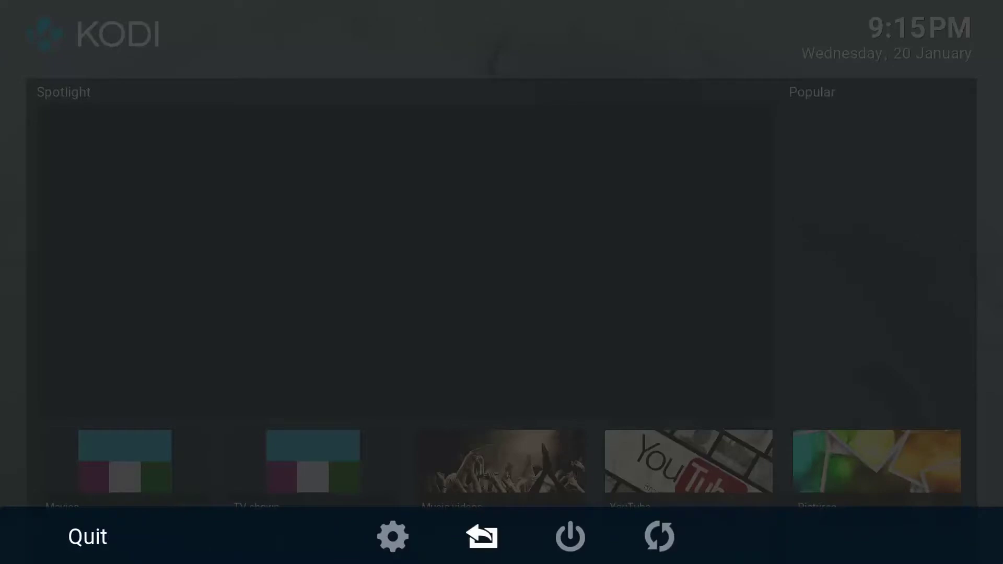
key(Up)
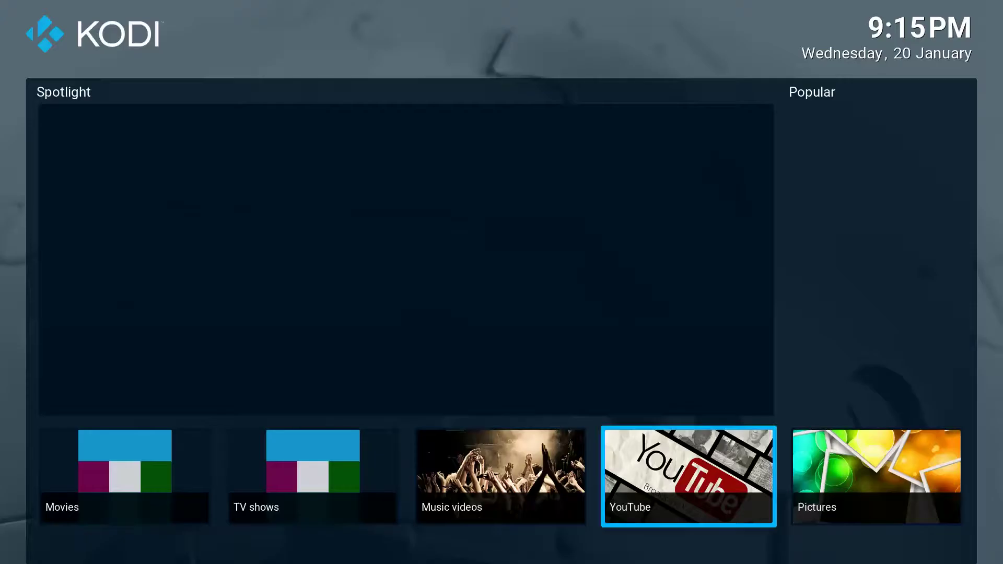
Open Stream All The Sources from the video add-ons of the home screen's Add-on browser tile.
key(Right)
key(Right)
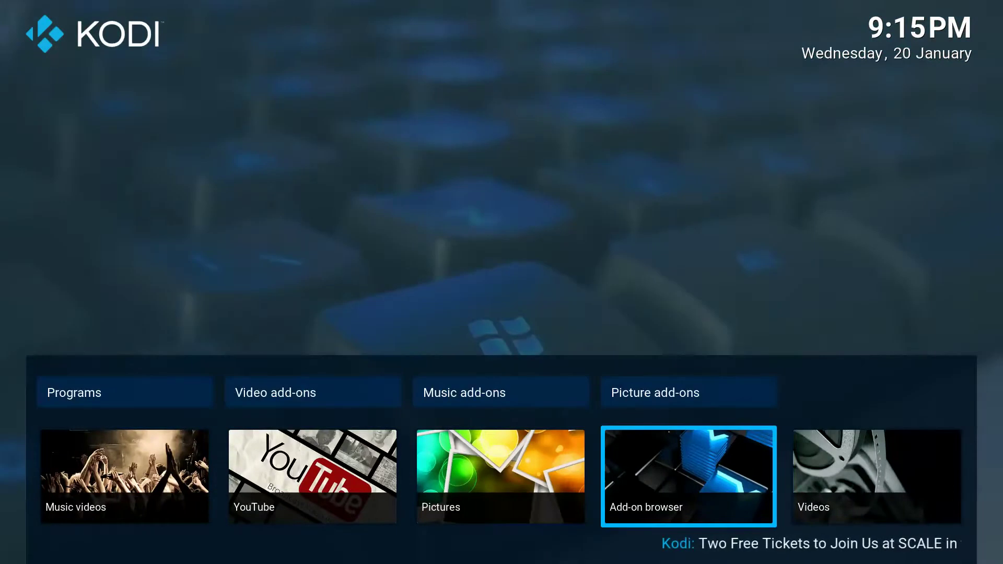
key(Up)
key(Right)
key(Left)
key(Return)
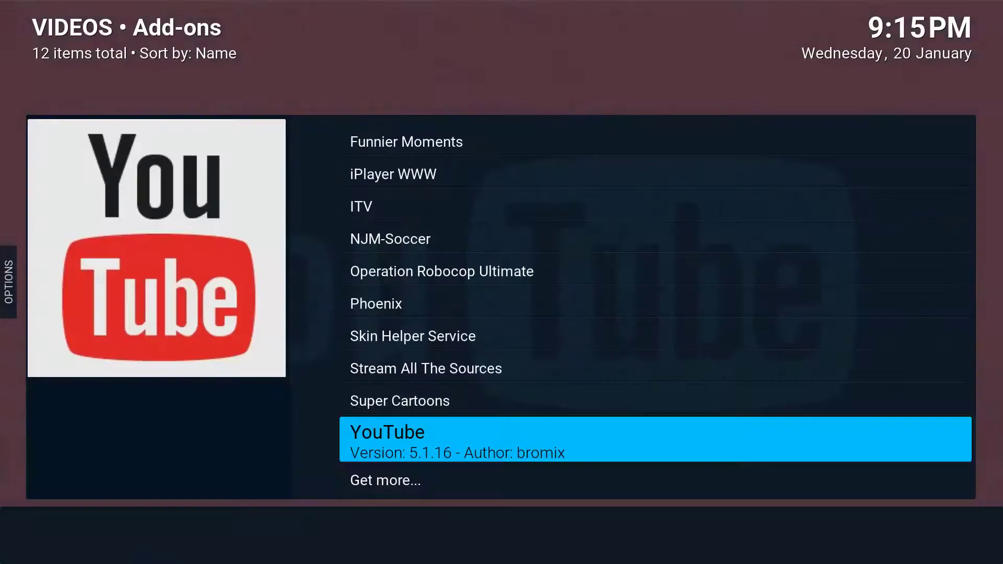
key(Up)
key(Up)
key(Return)
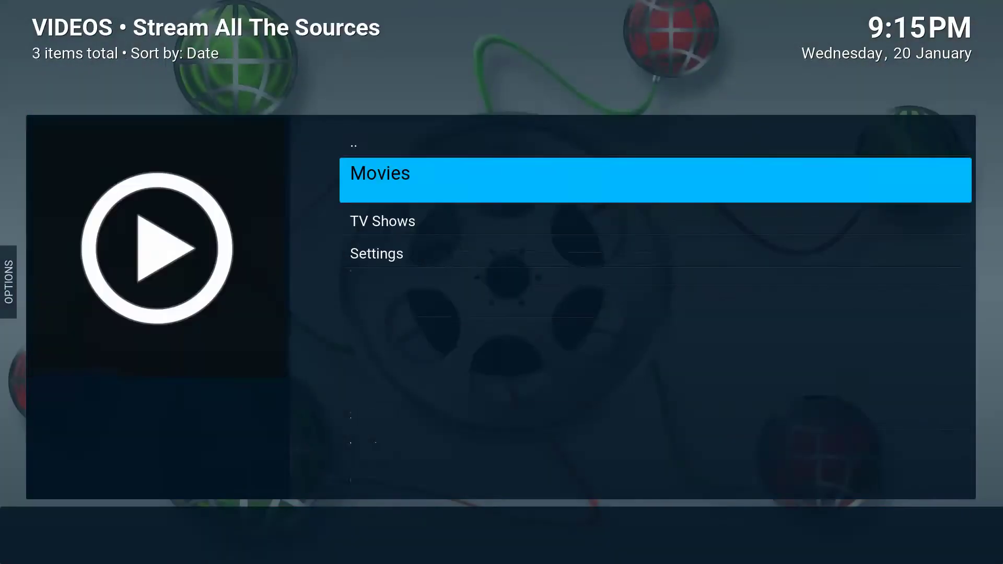
Open the Trending Movies list in the Movies section of Stream All The Sources.
key(Return)
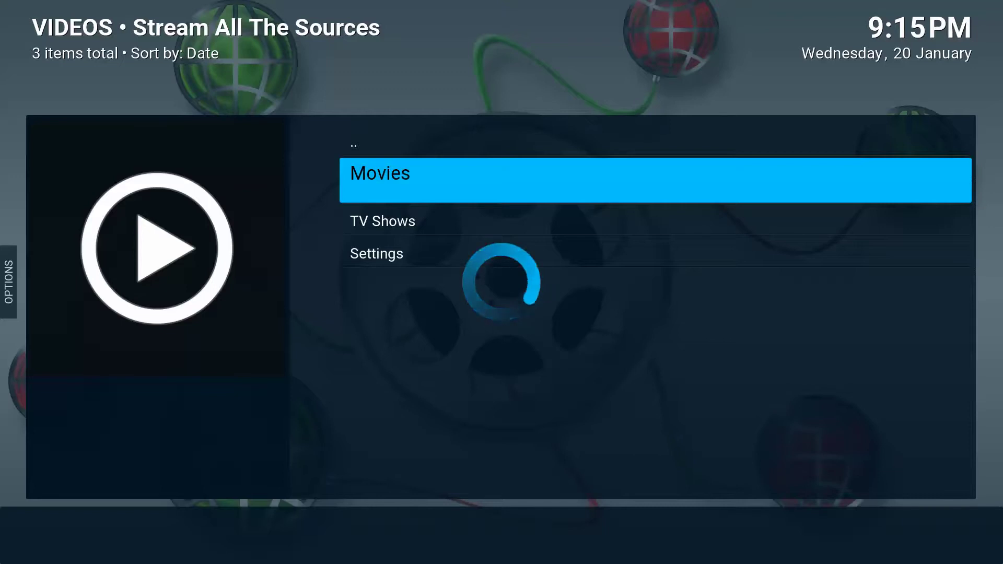
key(Down)
key(Up)
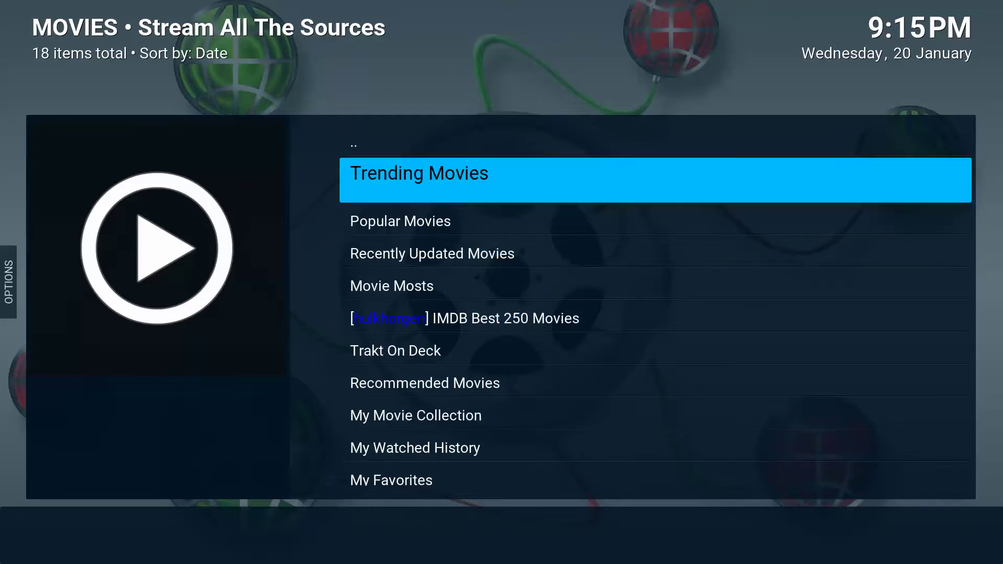
key(Return)
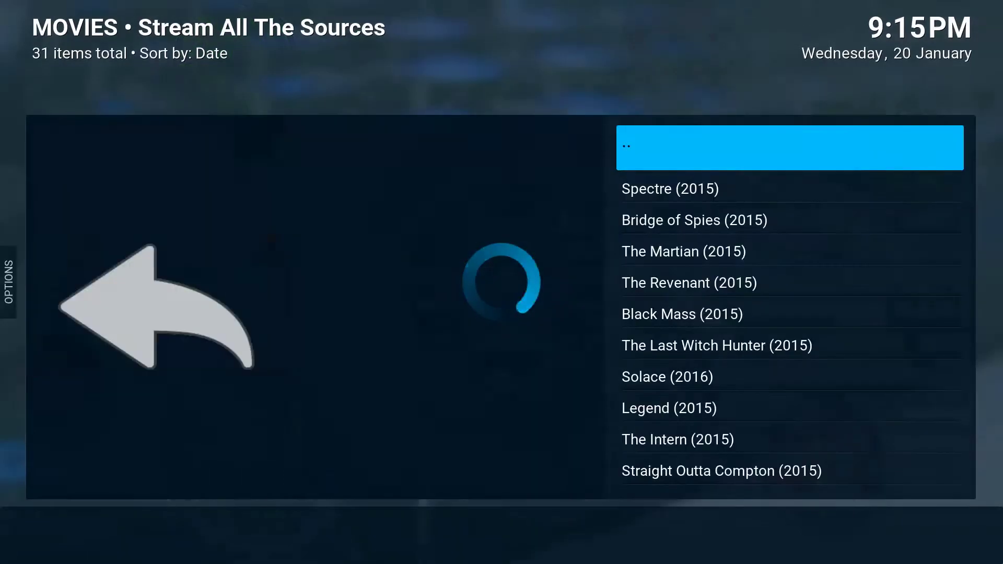
Look through the first trending movies and play Spectre (2015).
key(Down)
key(Down)
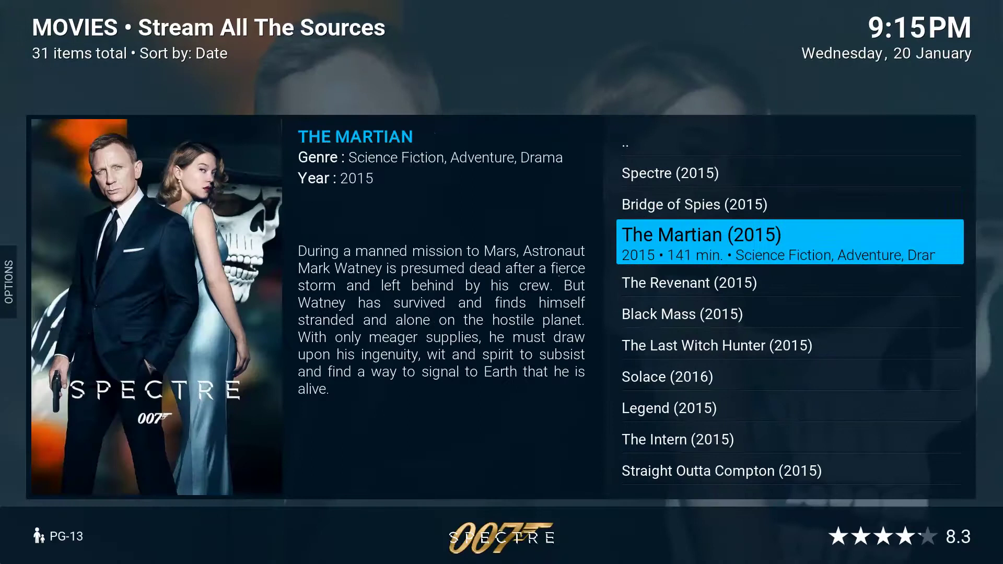
key(Down)
key(Up)
key(Up)
key(Up)
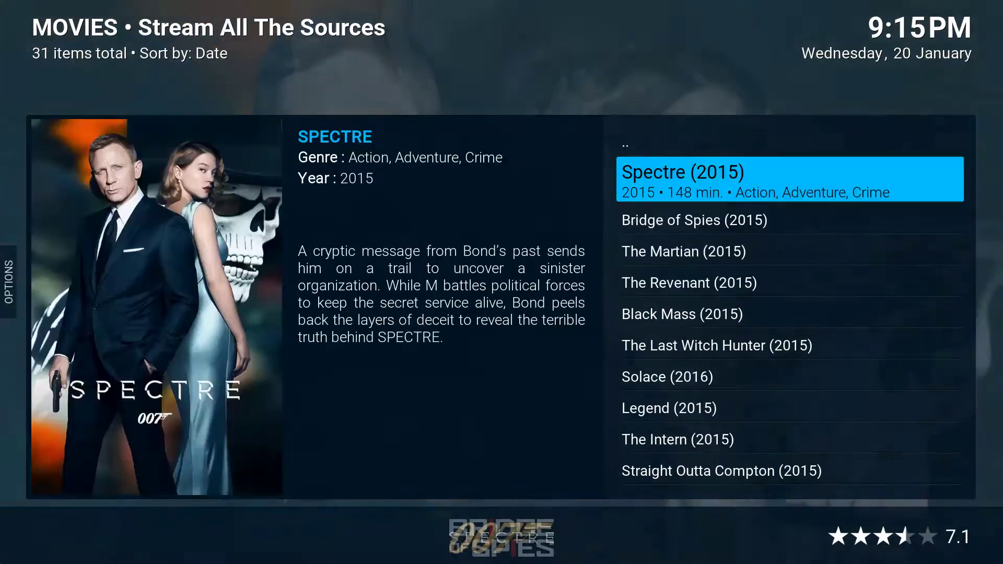
key(Return)
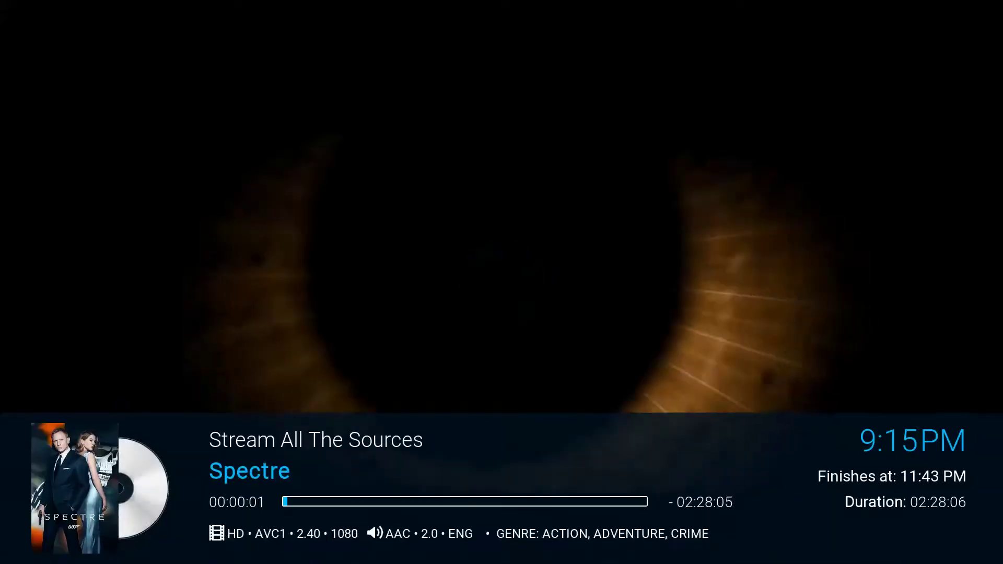
Stop the Spectre playback and return to the home screen.
key(Return)
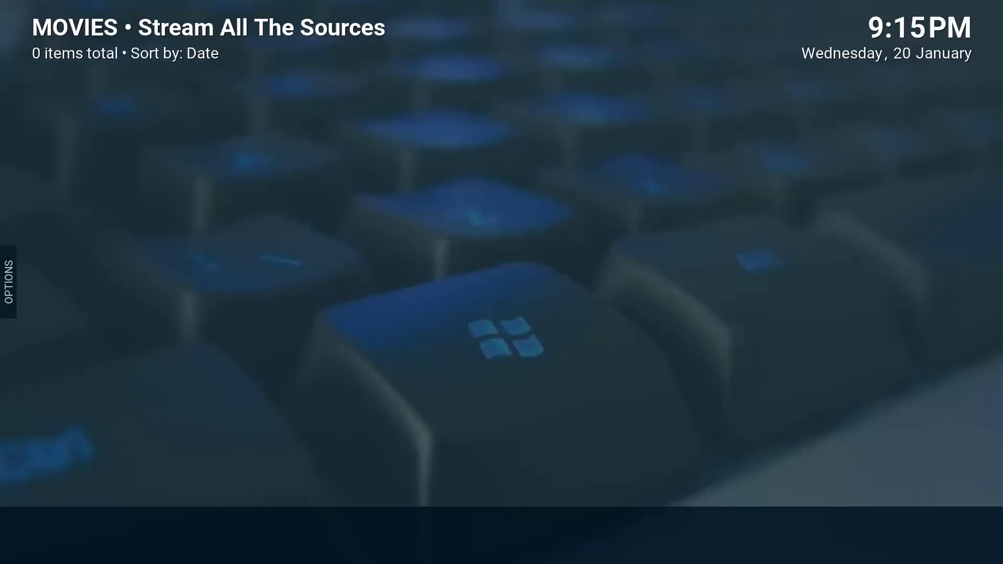
key(Escape)
key(Escape)
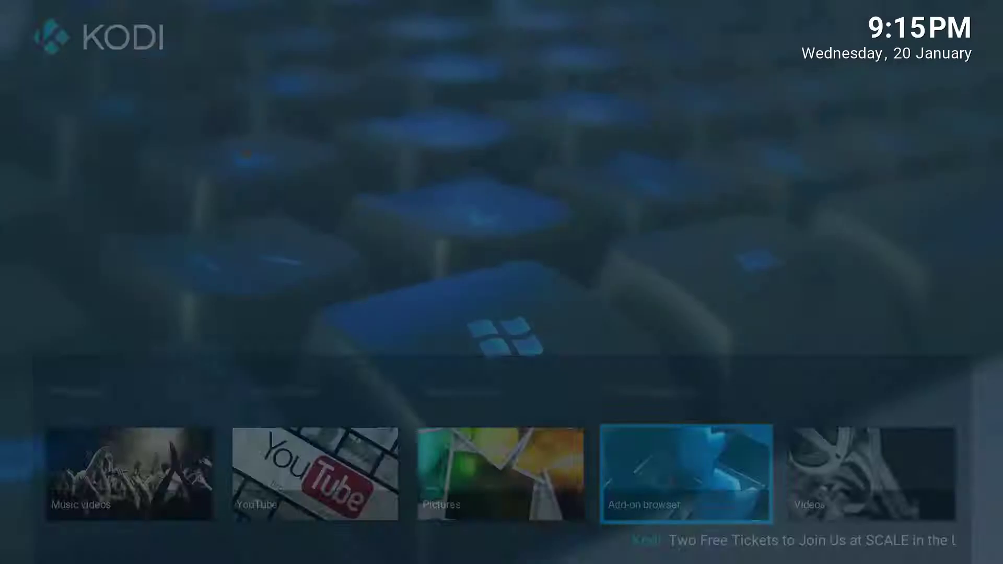
Open the skin settings and start editing the menu shortcuts under Configure shortcuts.
key(Left)
key(Right)
key(Right)
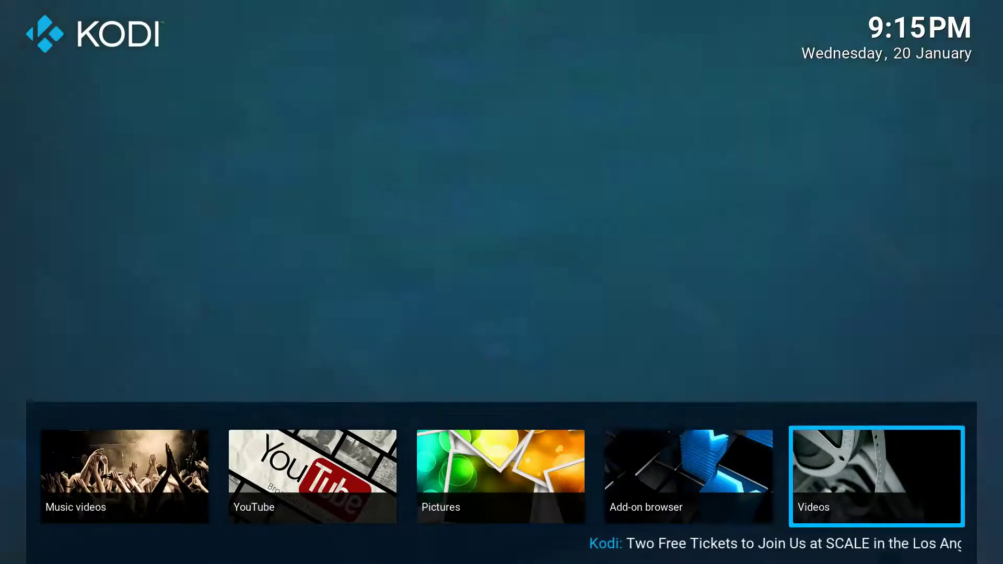
key(Right)
key(Up)
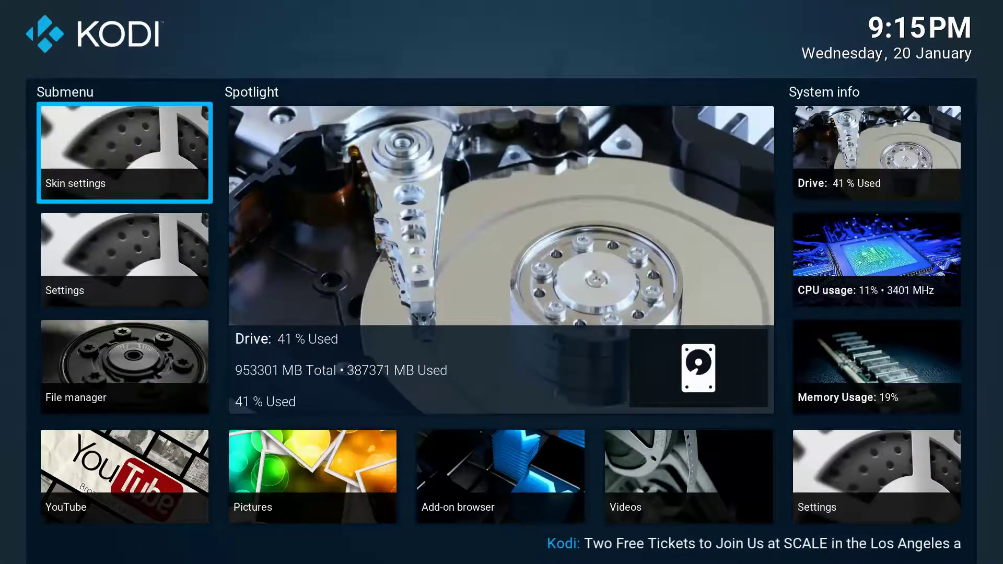
key(Return)
key(Down)
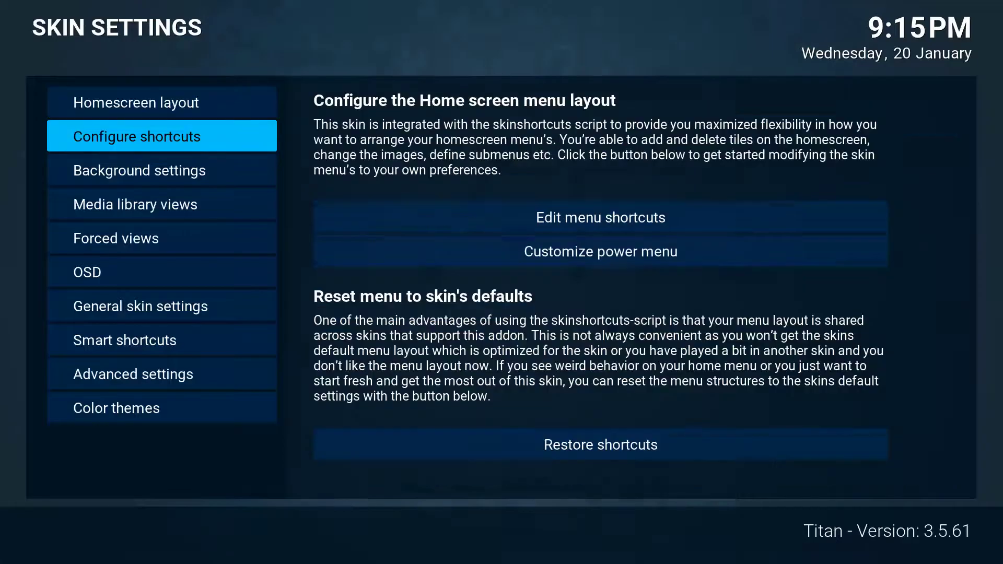
key(Right)
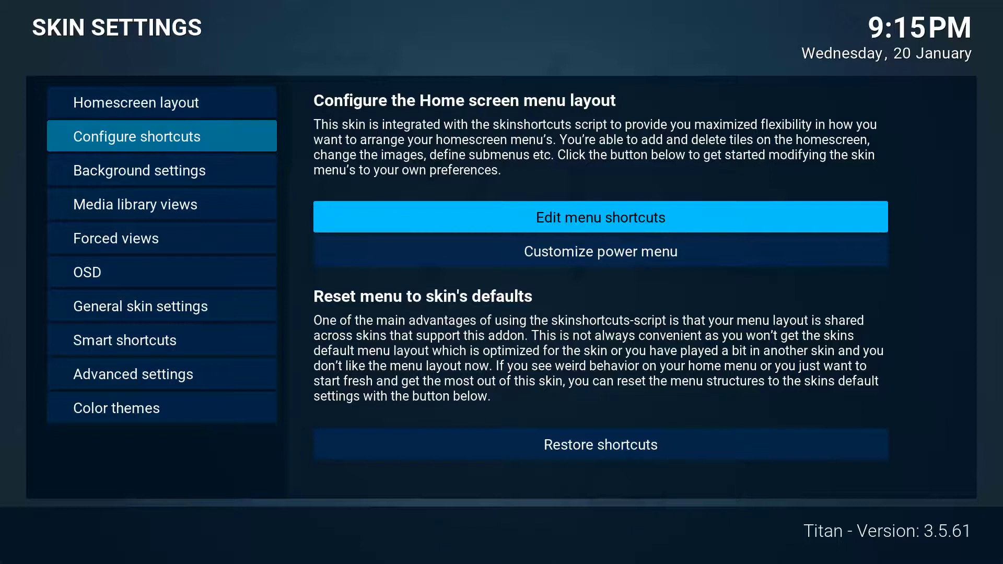
key(Return)
Start changing the shortcut of the Movies menu item and open the Video Add-On category.
key(Down)
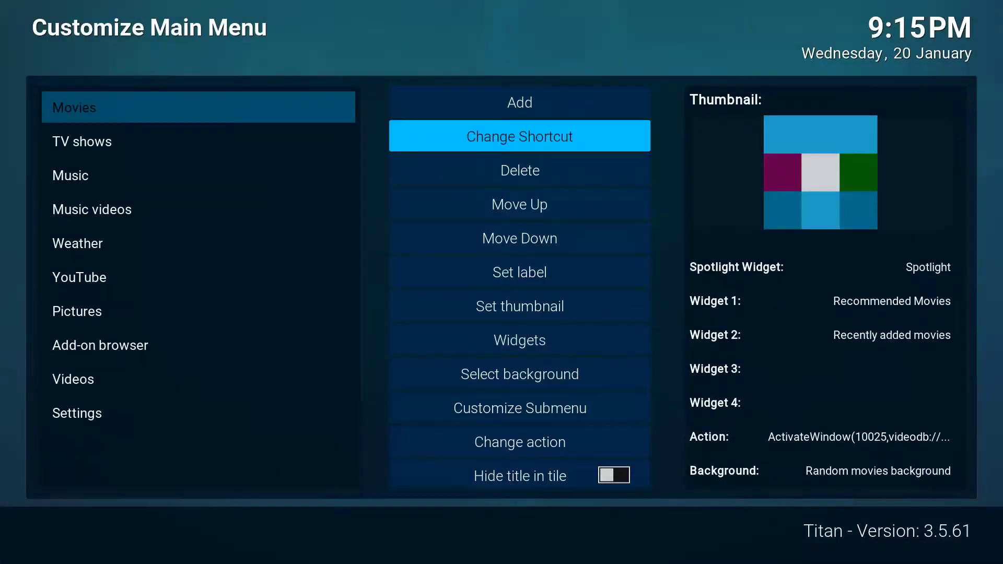
key(Return)
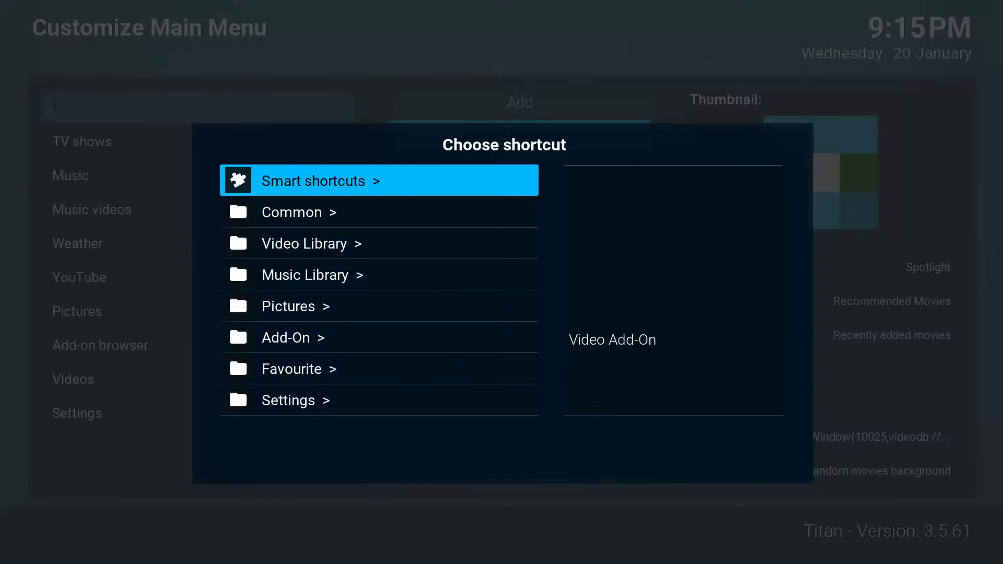
key(Down)
key(Down)
key(Down)
key(Down)
key(Down)
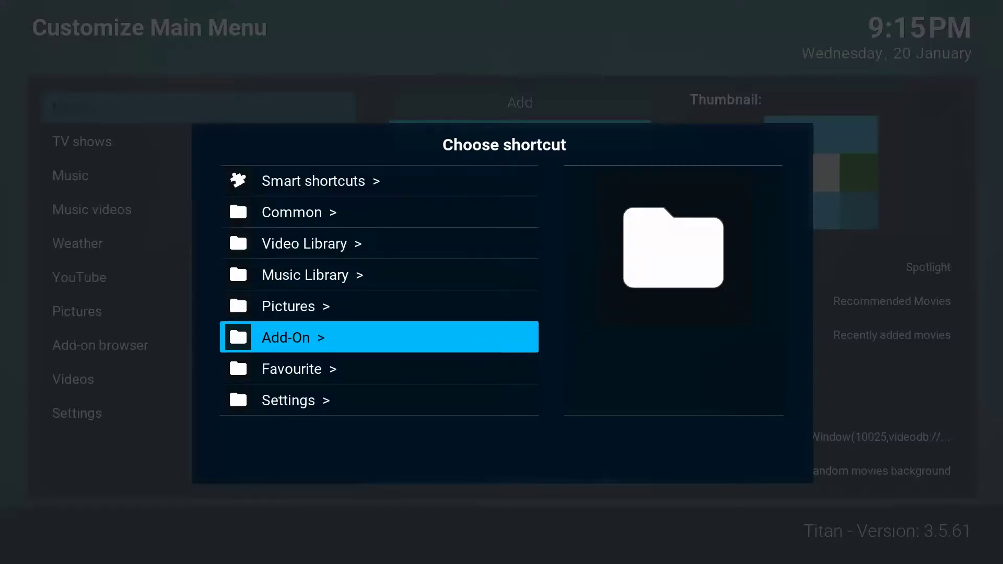
key(Return)
key(Down)
key(Down)
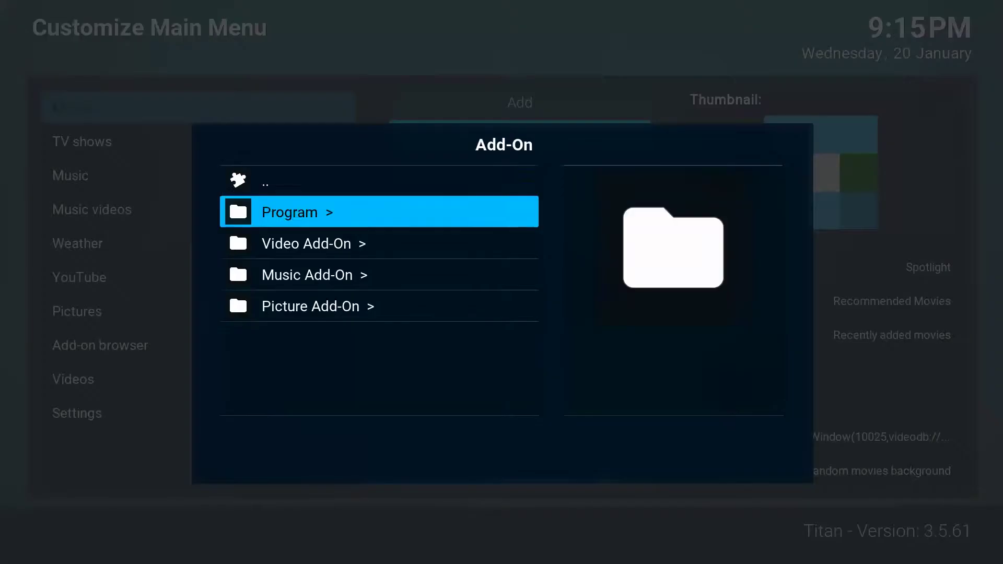
key(Return)
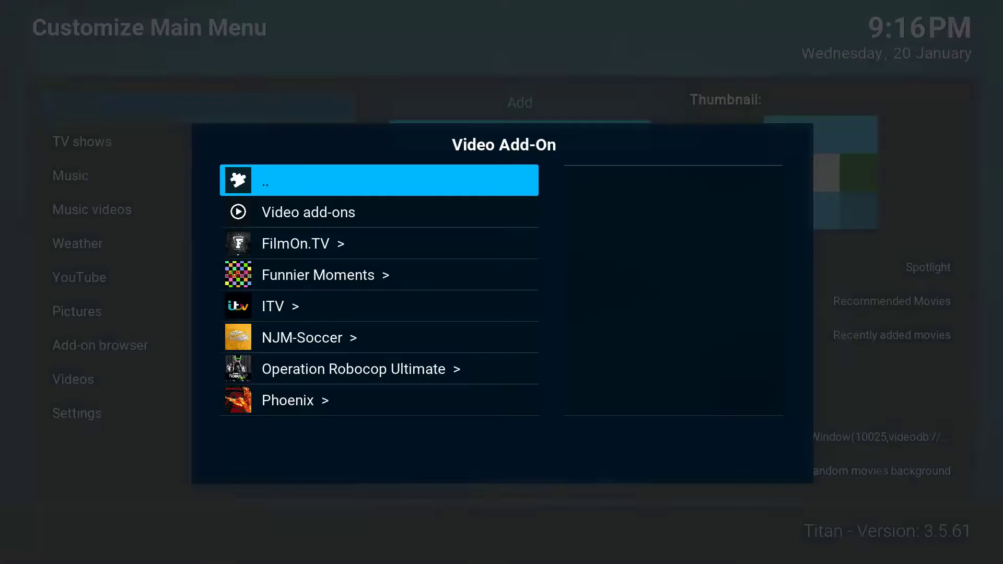
Browse to the Movies folder of Stream All The Sources for the Movies menu item's shortcut.
key(Down)
key(Down)
key(Down)
key(Down)
key(Down)
key(Down)
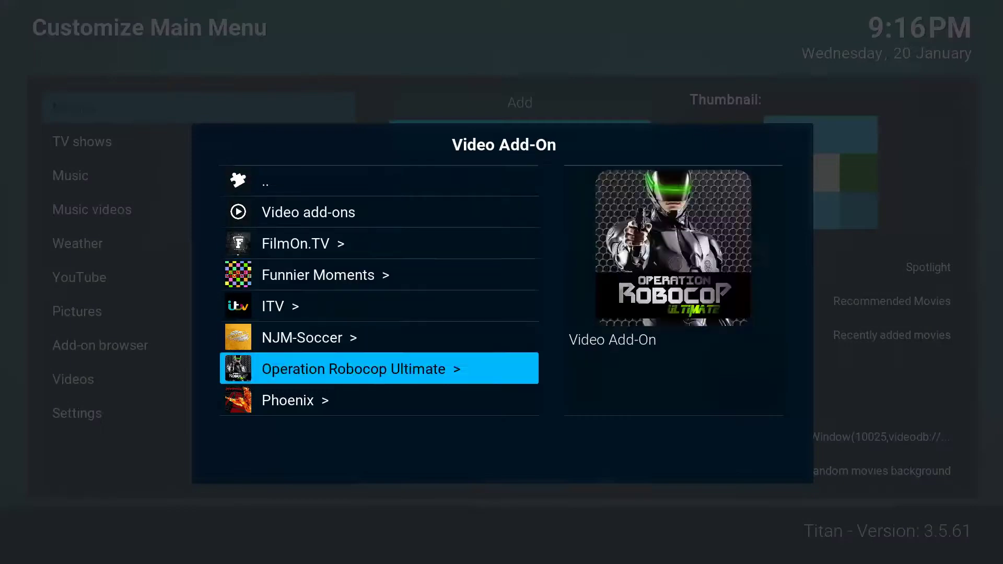
key(Return)
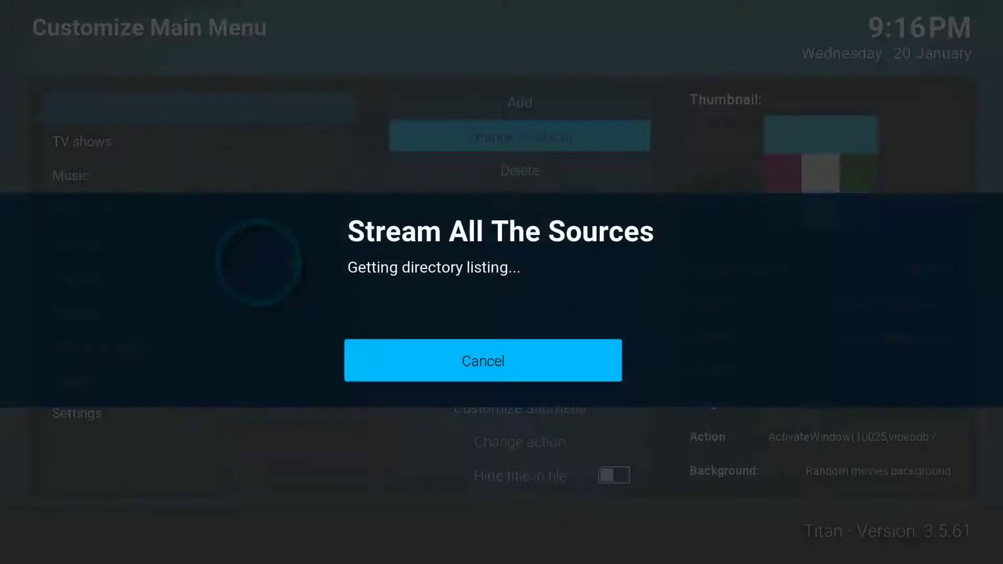
key(Down)
key(Down)
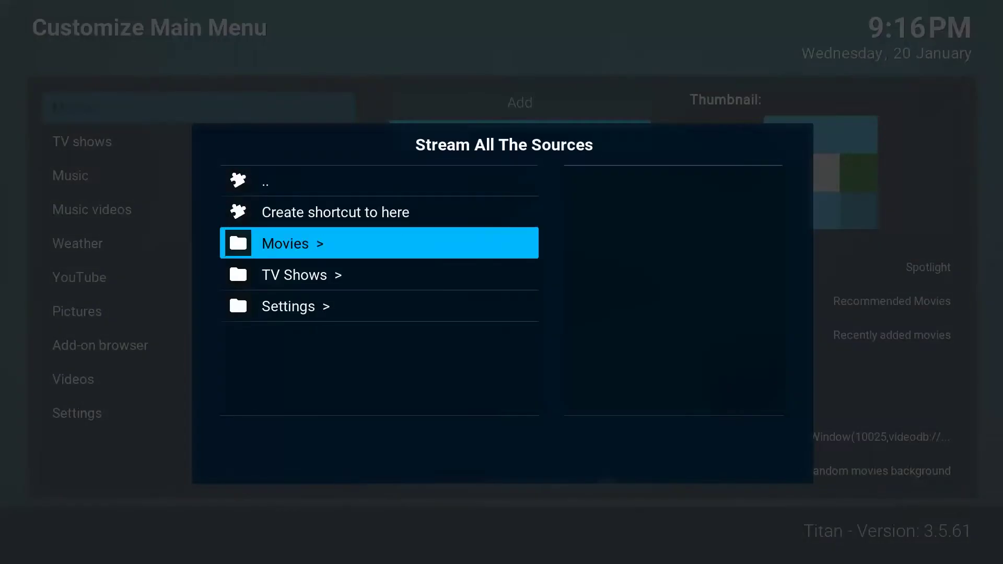
key(Return)
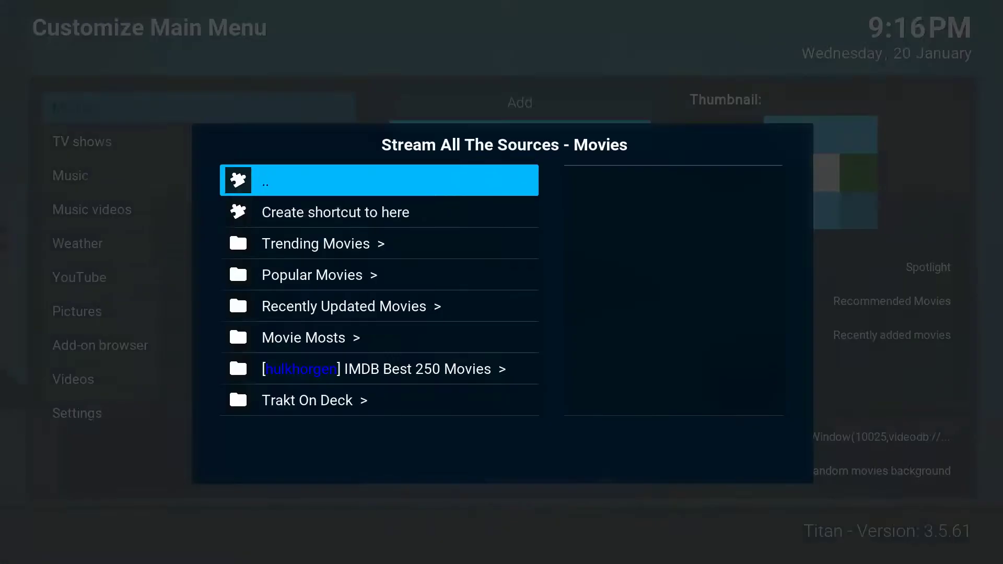
Create the Movies menu item's shortcut to the current Stream All The Sources Movies folder.
key(Down)
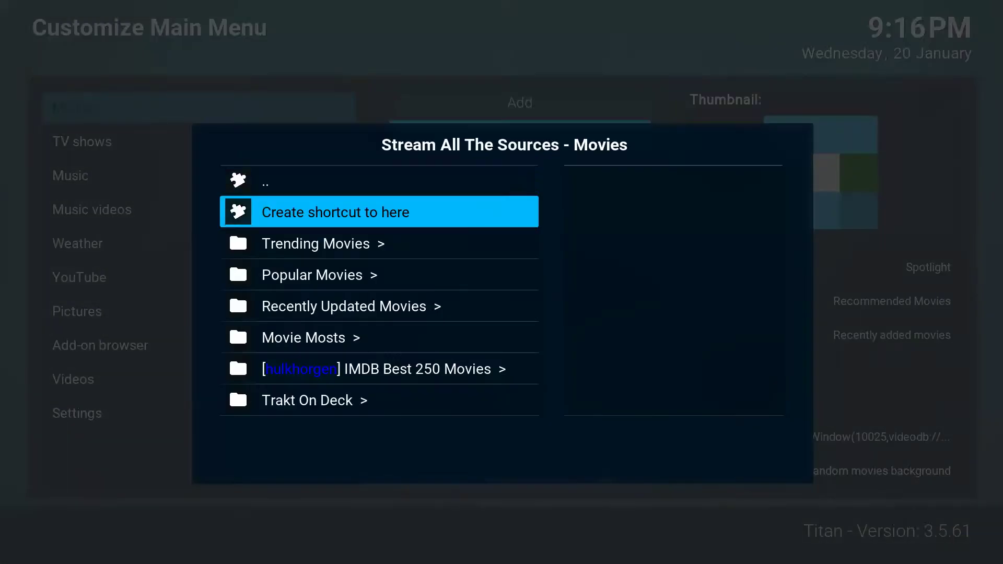
key(Return)
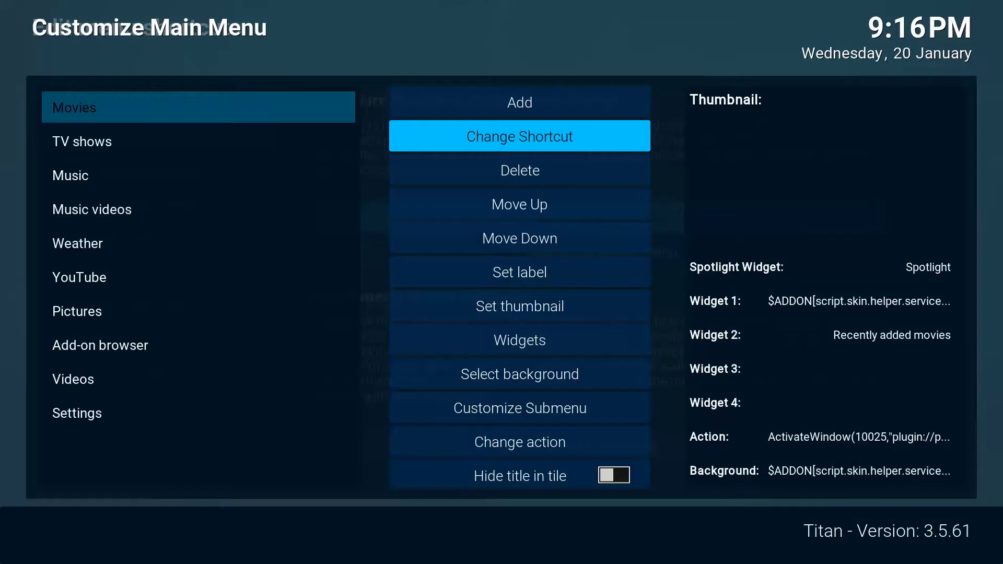
Set the thumbnail of the Movies menu item to the movies image.
key(Down)
key(Down)
key(Down)
key(Down)
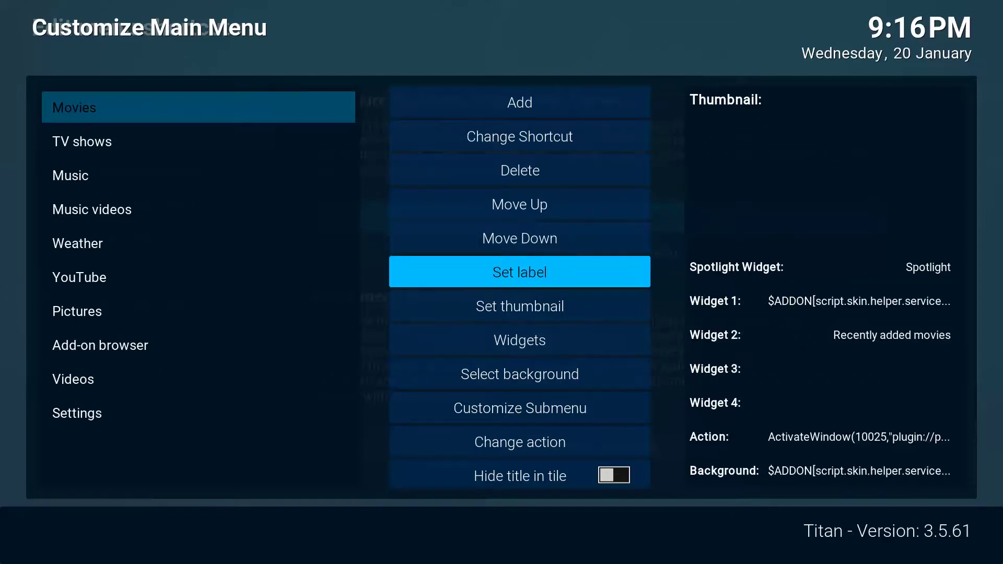
key(Down)
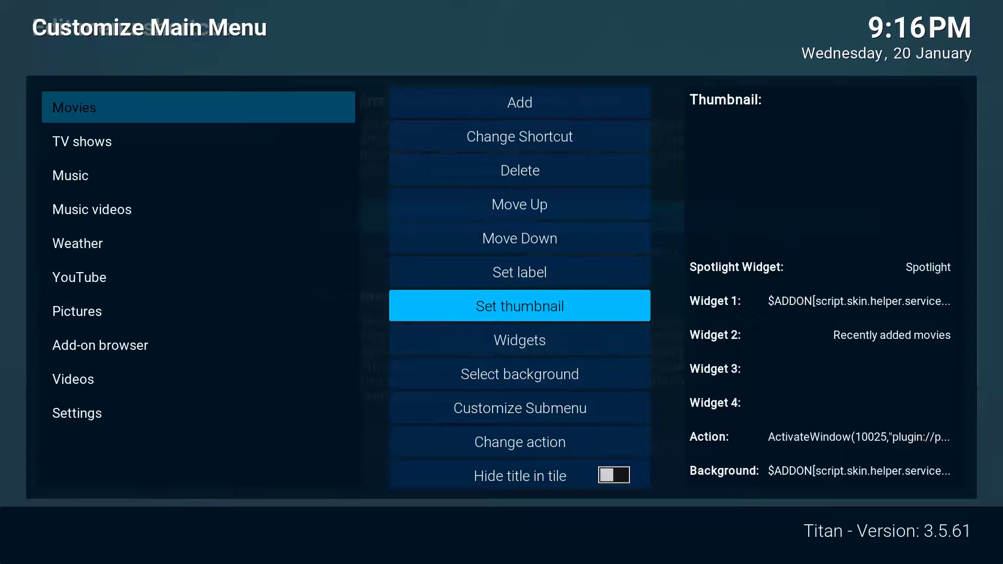
key(Return)
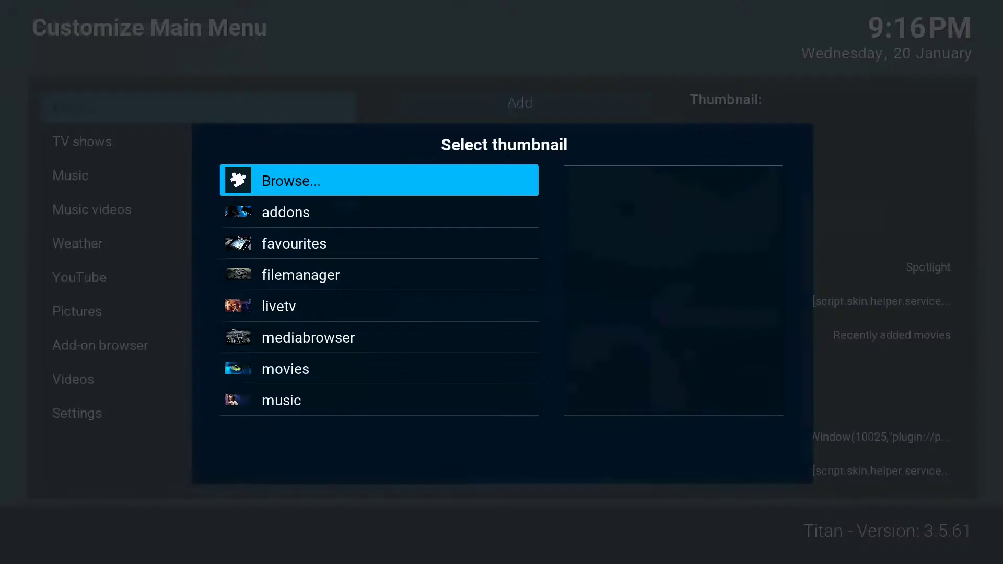
key(Down)
key(Down)
key(Down)
key(Down)
key(Down)
key(Down)
key(Down)
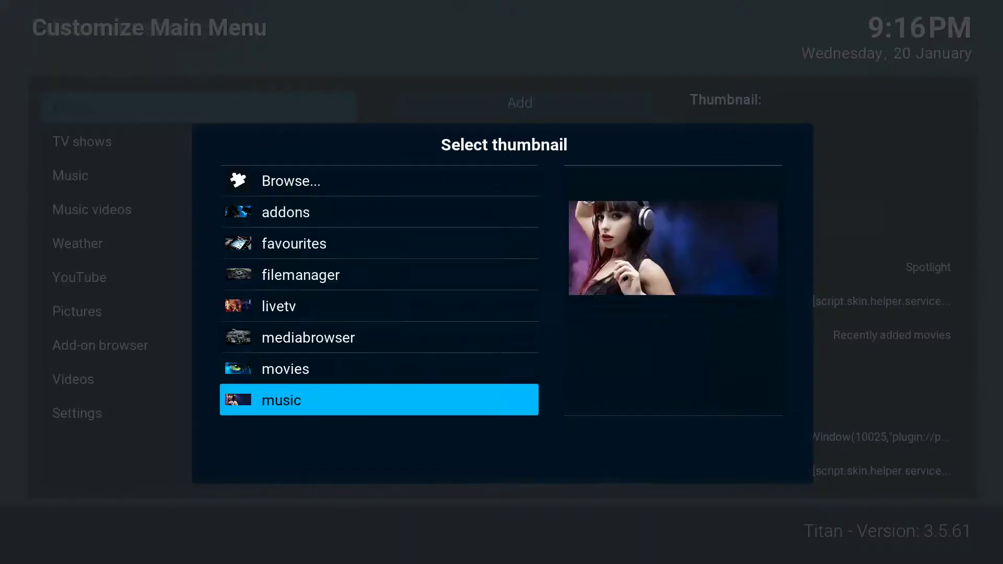
key(Up)
key(Return)
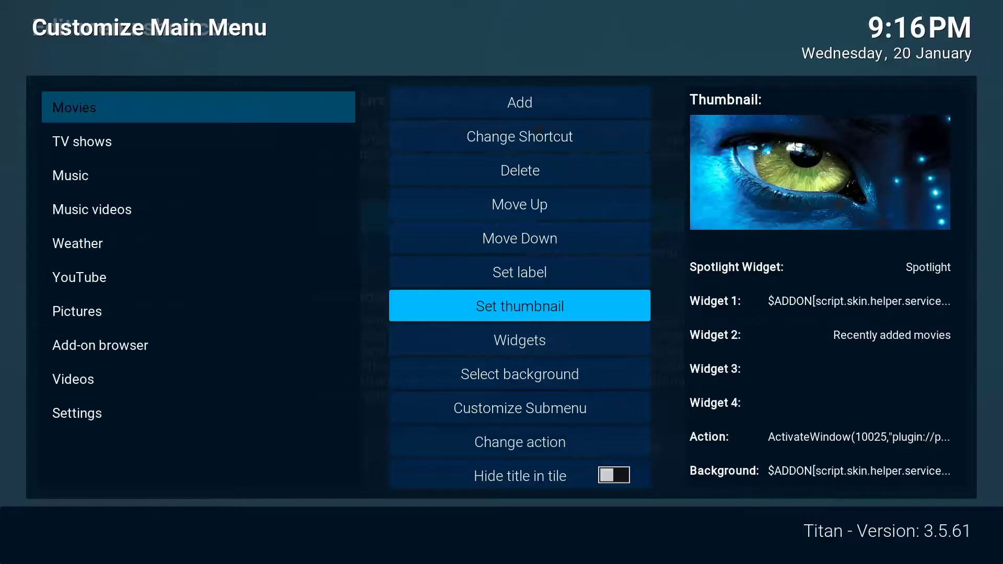
Open the widget options of the Movies menu item and set Widget 2 to None.
key(Down)
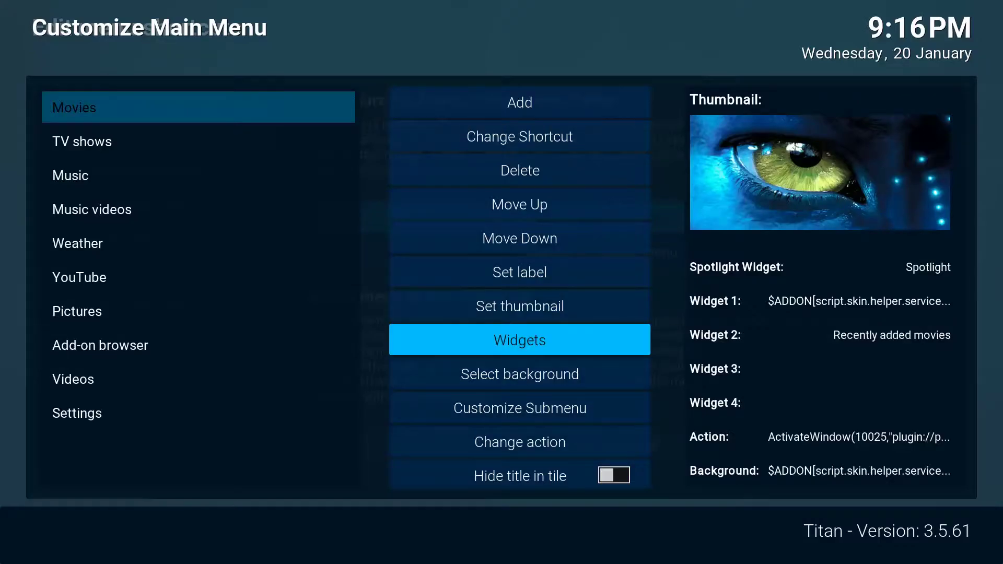
key(Return)
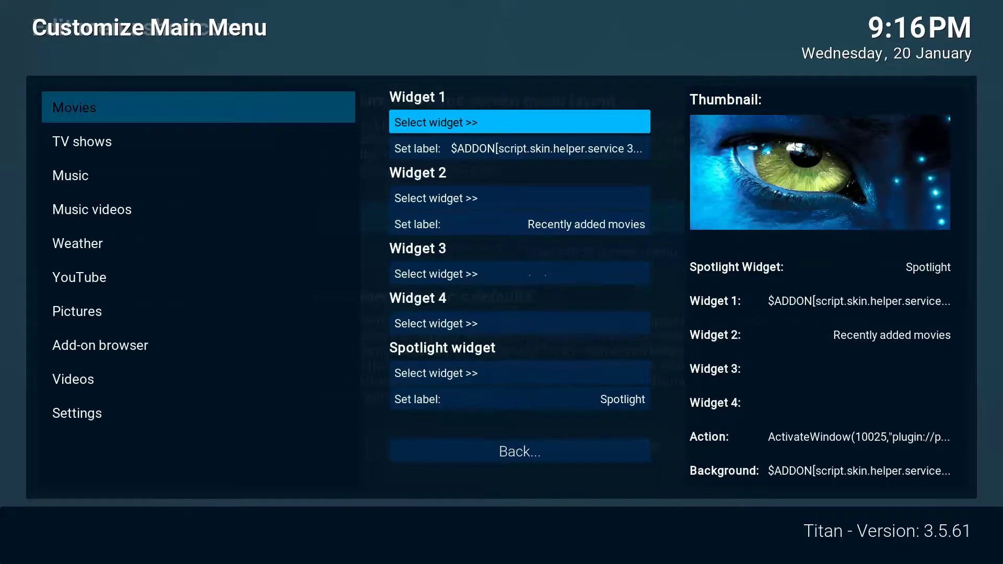
key(Down)
key(Down)
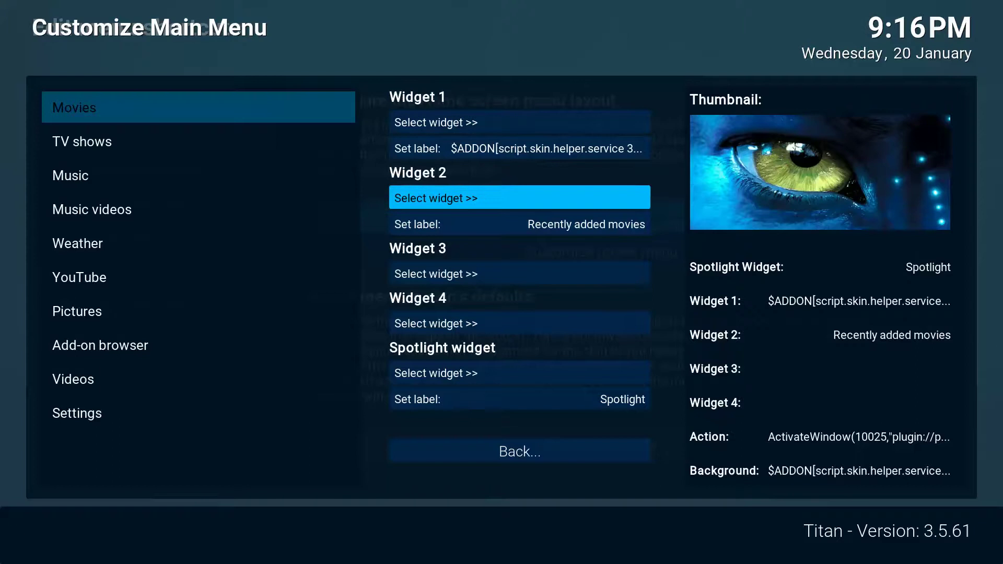
key(Down)
key(Down)
key(Down)
key(Down)
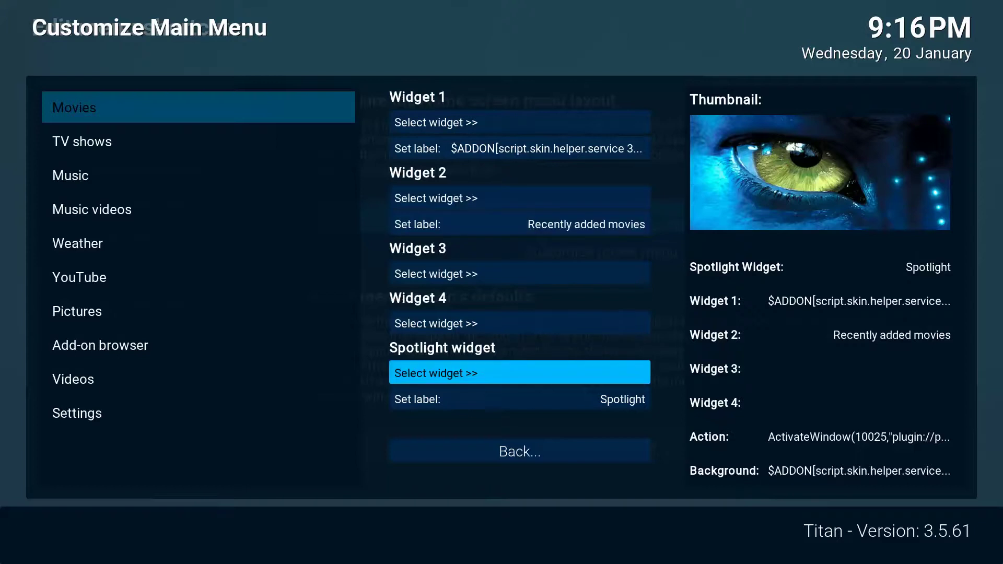
key(Up)
key(Up)
key(Up)
key(Up)
key(Return)
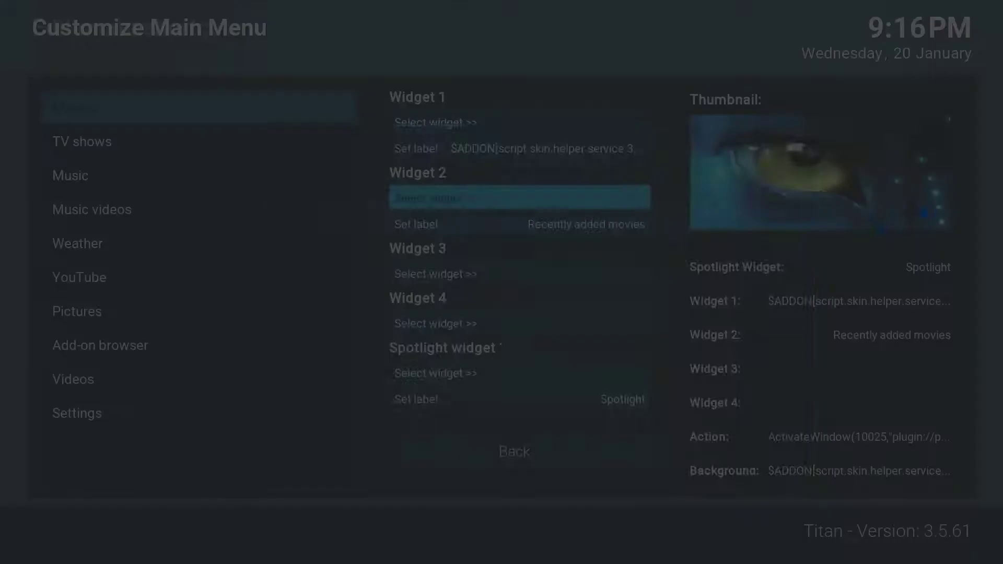
key(Return)
key(Down)
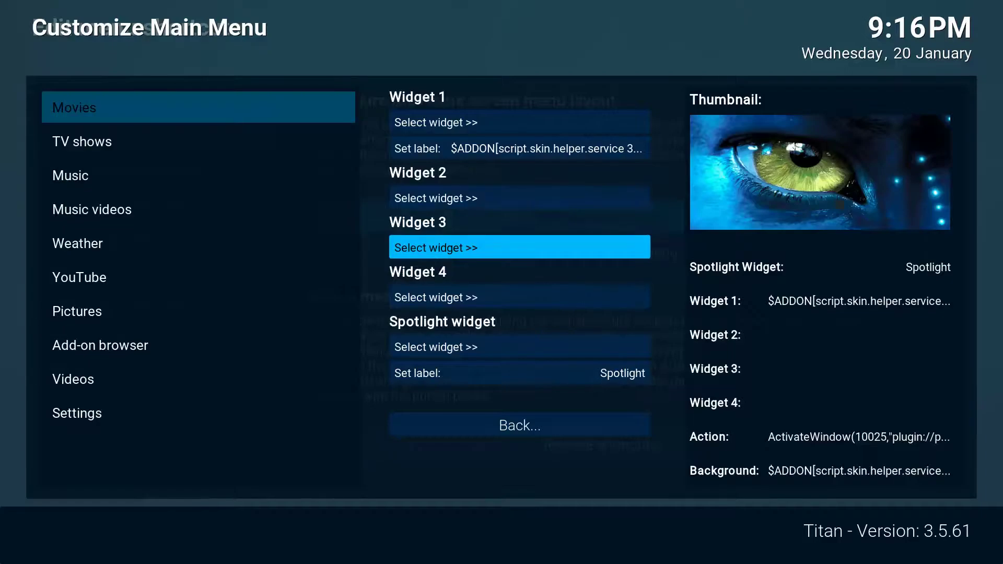
Start selecting a new Widget 1 for the Movies menu item and open the Video Add-On category.
key(Up)
key(Up)
key(Up)
key(Return)
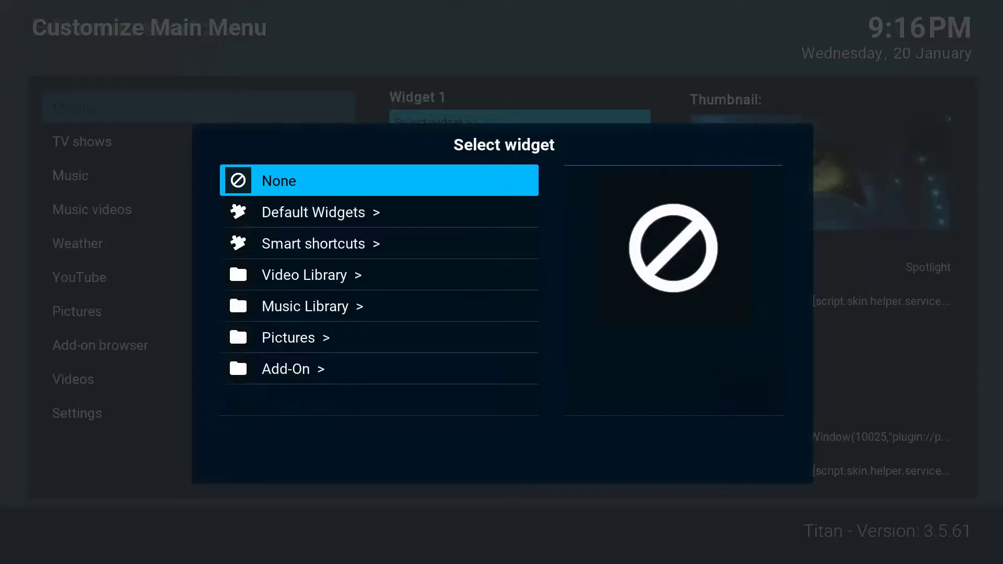
key(Down)
key(Down)
key(Down)
key(Down)
key(Down)
key(Down)
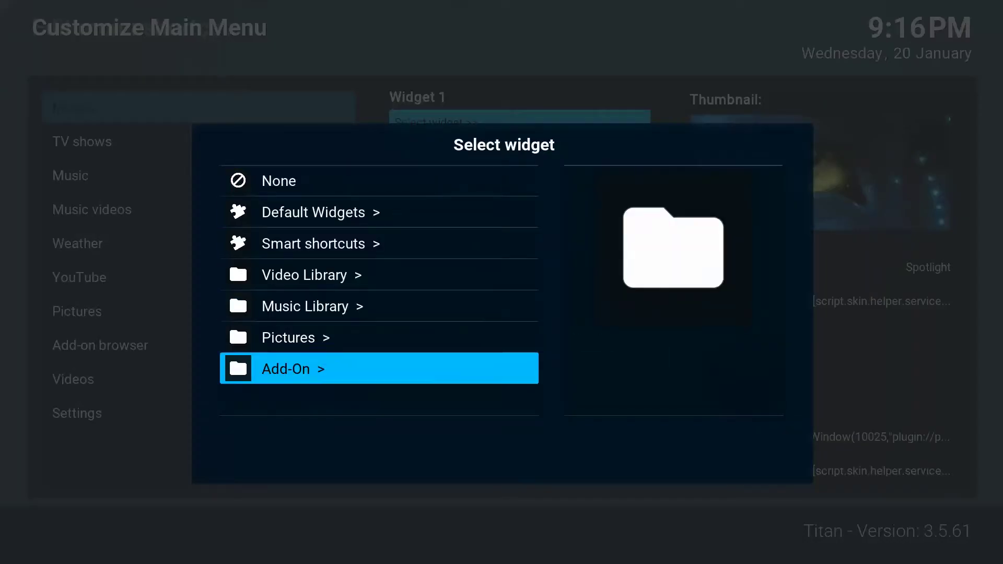
key(Return)
key(Down)
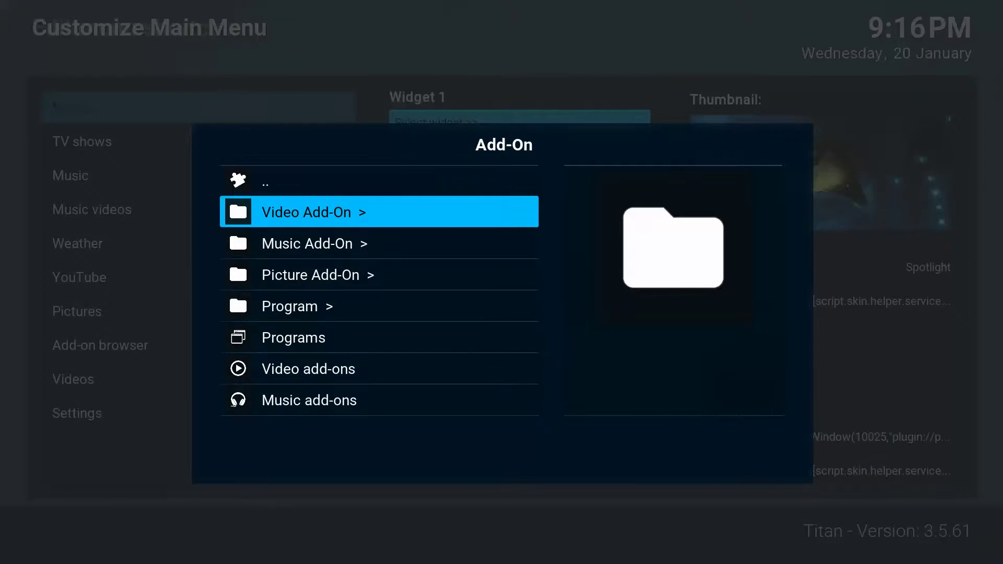
key(Return)
Browse to the Movies folder of Stream All The Sources for Widget 1.
key(Down)
key(Down)
key(Down)
key(Down)
key(Down)
key(Down)
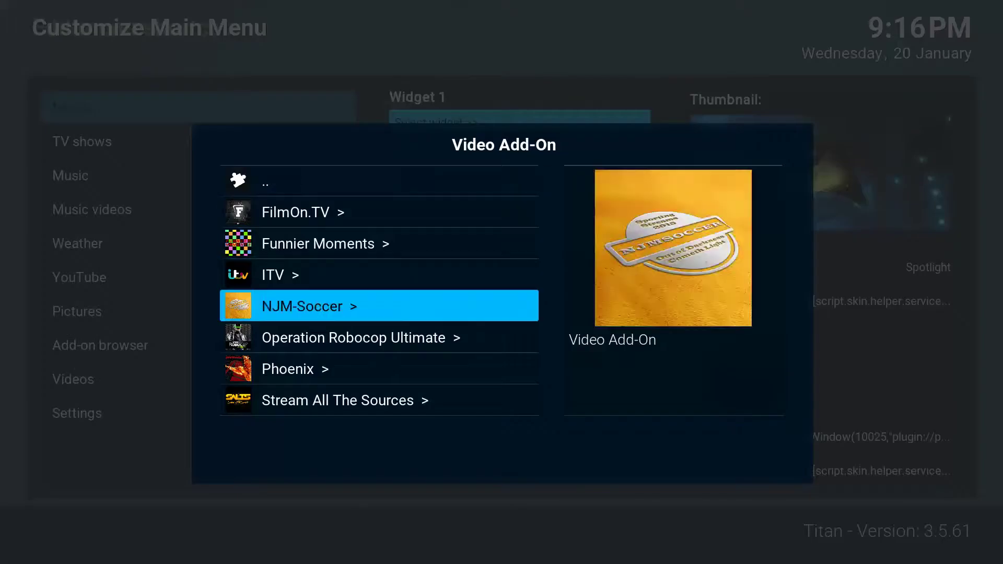
key(Return)
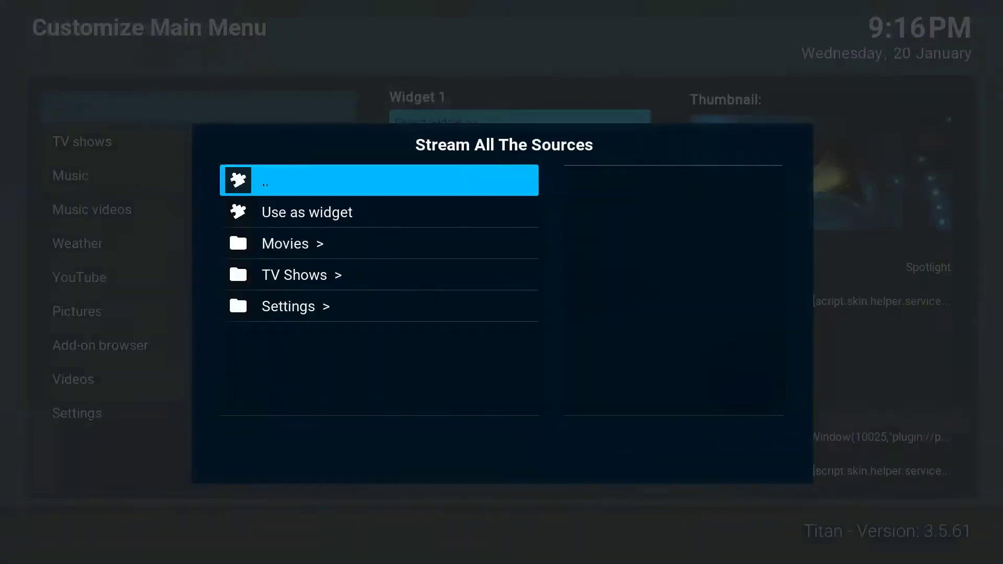
key(Down)
key(Down)
key(Return)
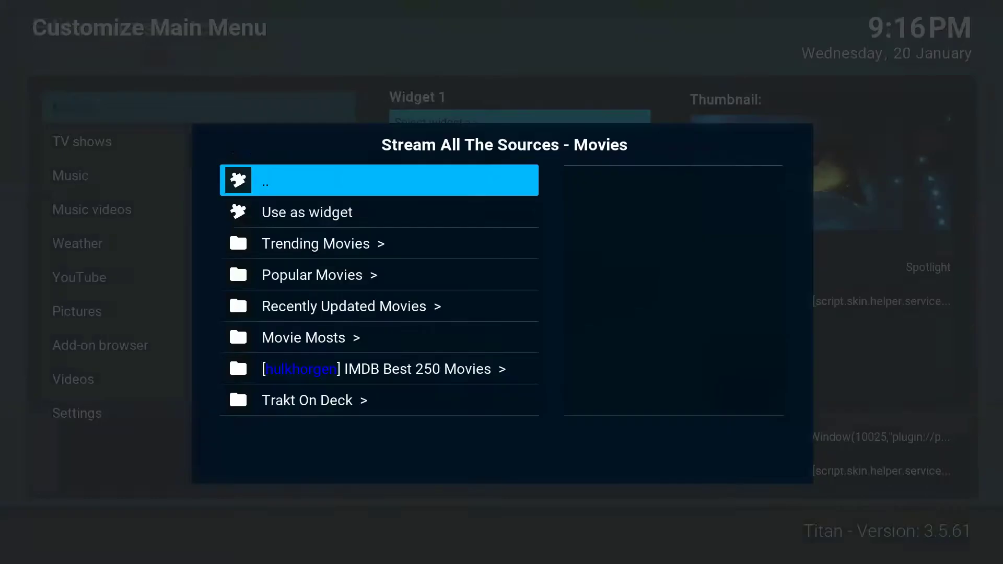
Use the Trending Movies folder of Stream All The Sources as Widget 1.
key(Down)
key(Down)
key(Return)
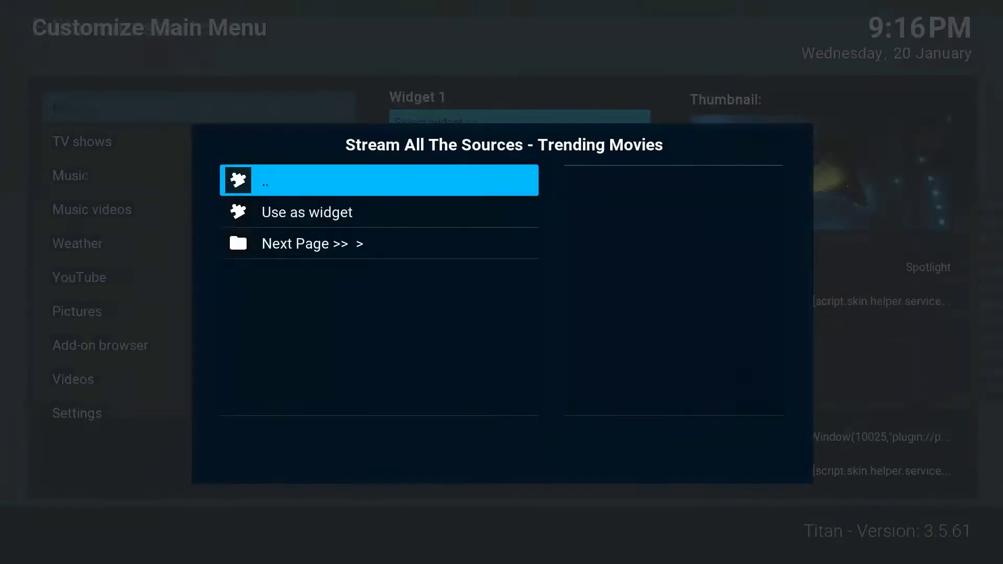
key(Down)
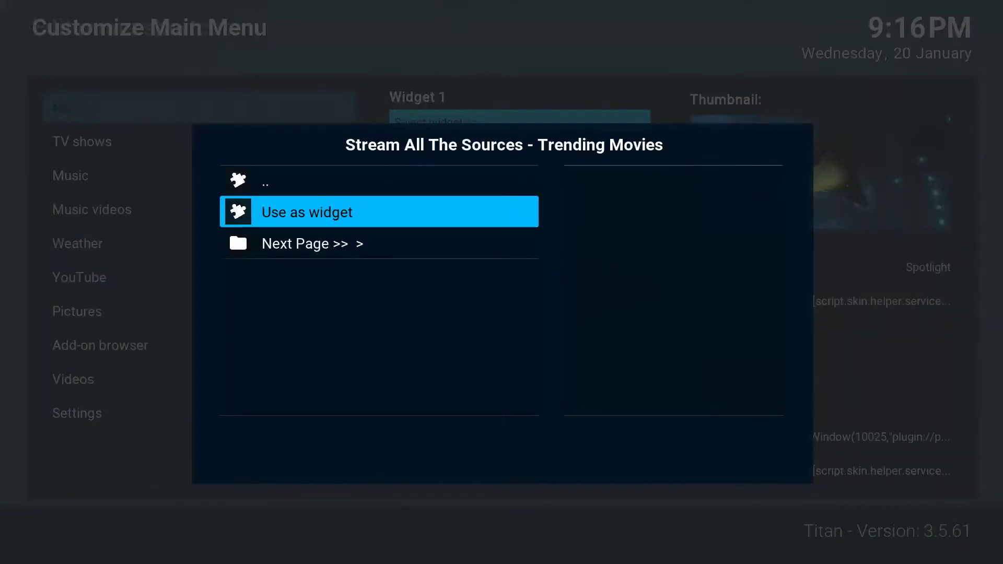
key(Return)
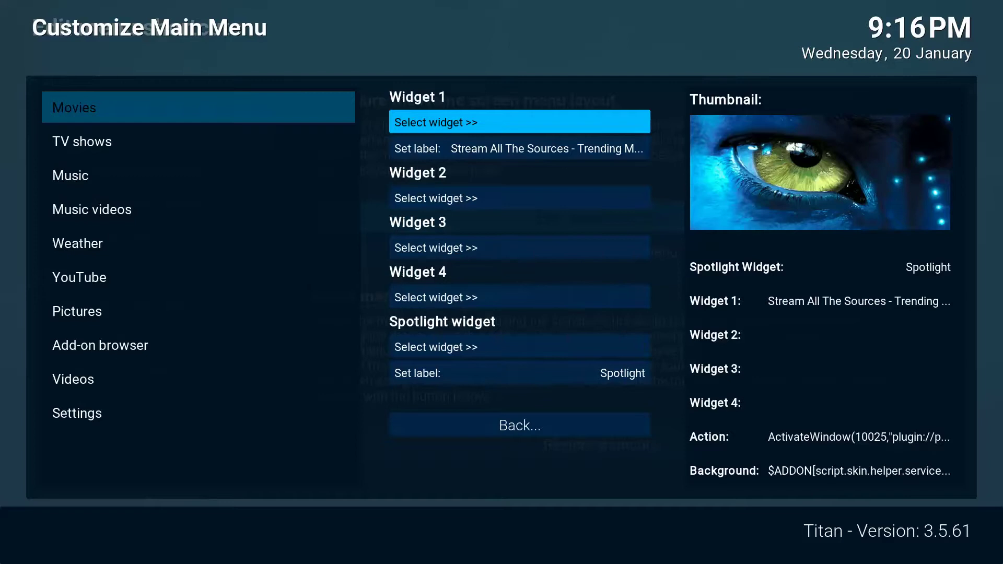
Leave the menu editor and skin settings and check the Movies tile's new widget on the home screen.
key(Escape)
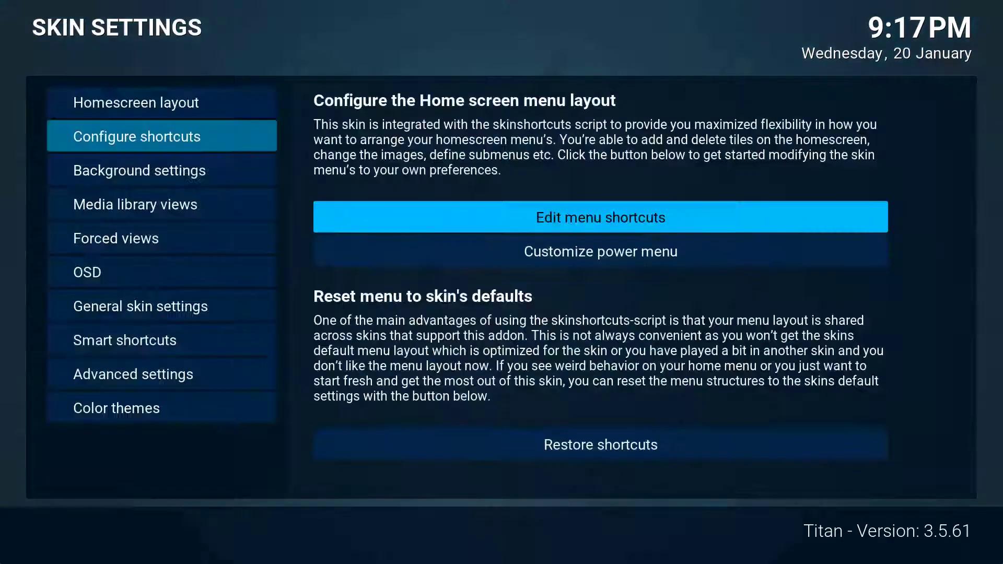
key(Escape)
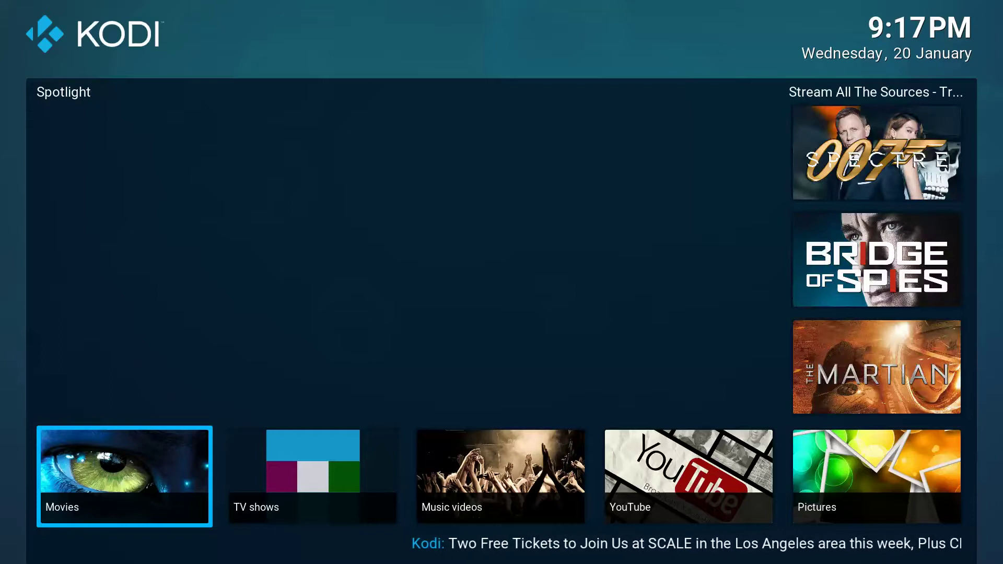
key(Right)
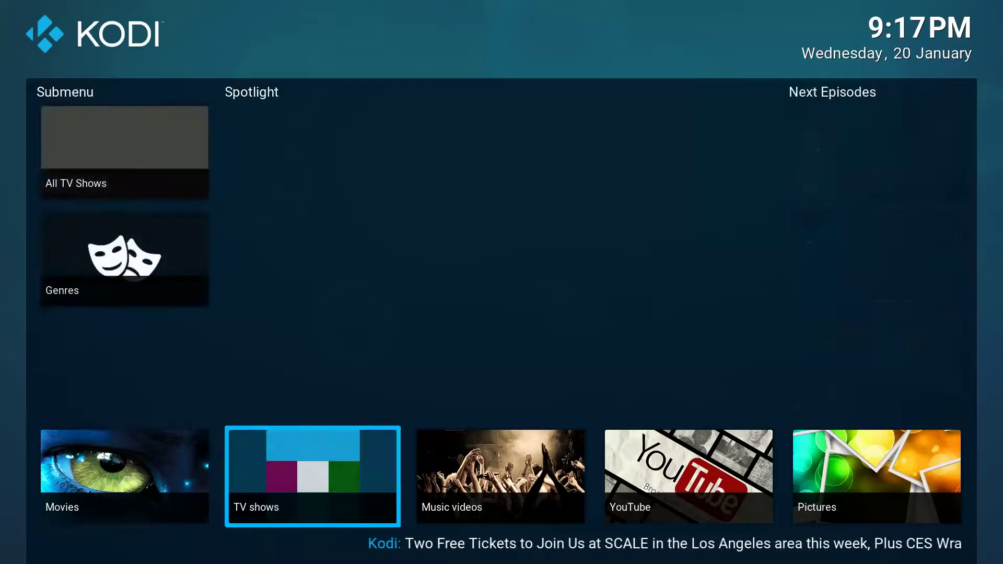
key(Left)
key(Left)
key(Up)
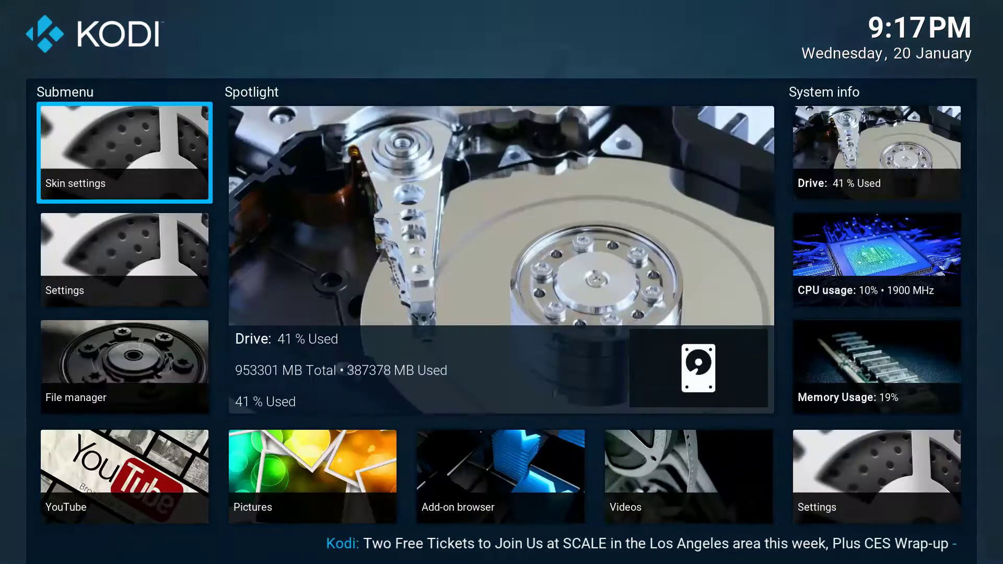
key(Return)
key(Down)
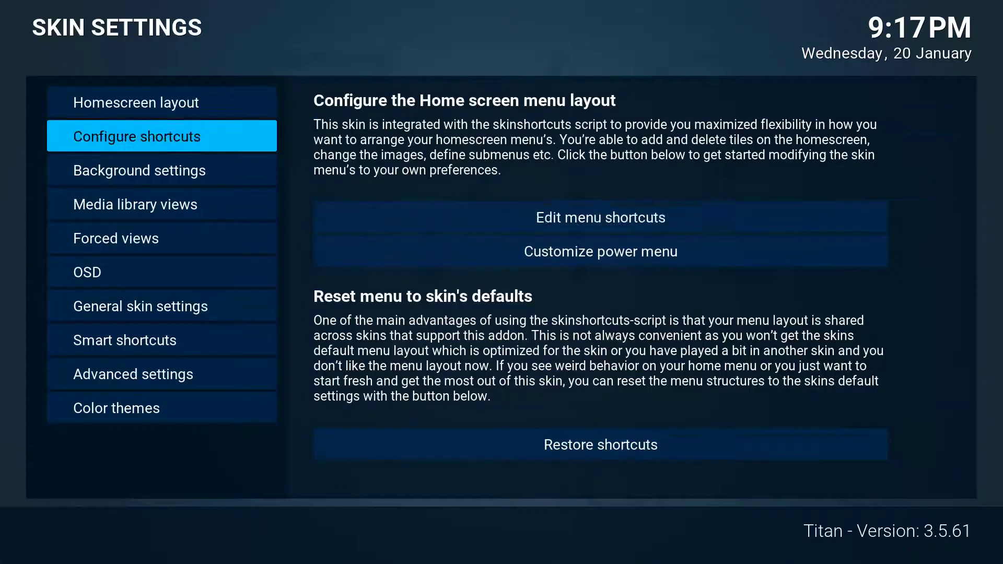
key(Right)
key(Escape)
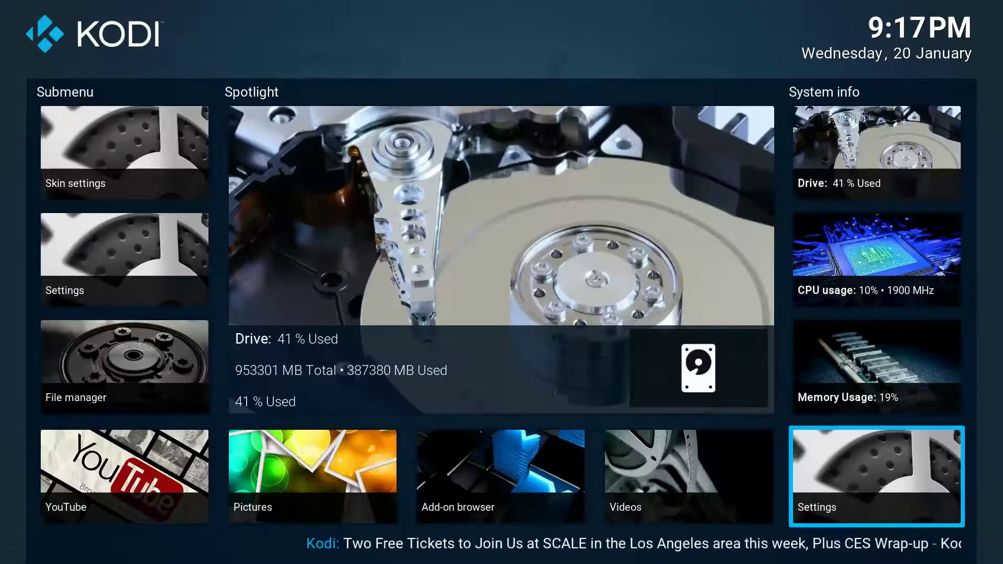
key(Right)
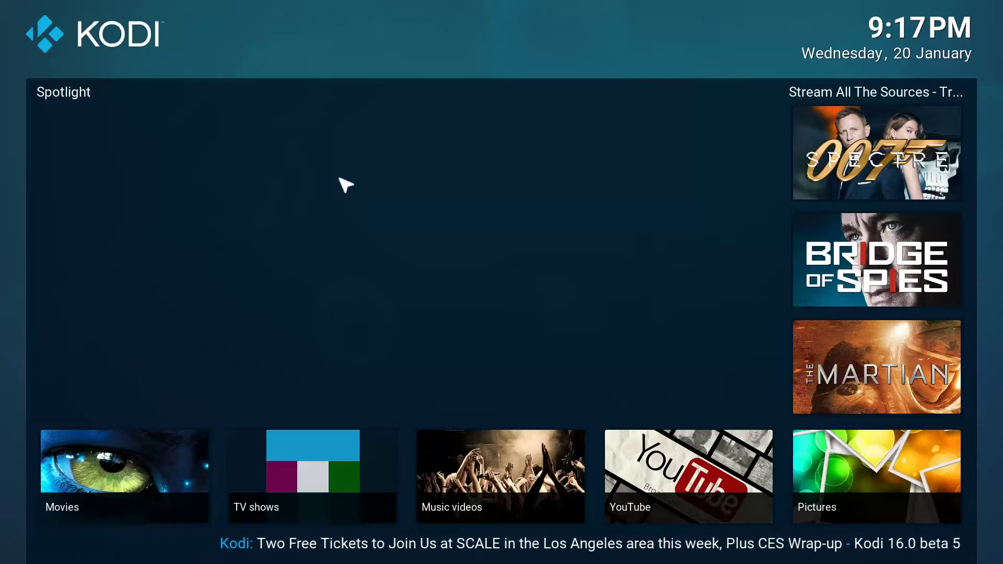
key(Left)
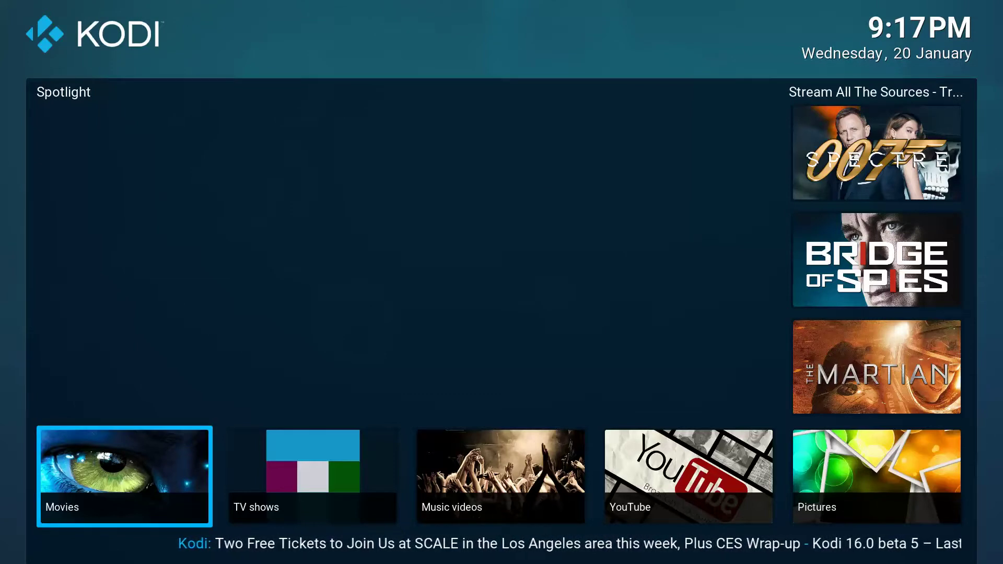
Reopen the skin settings and start editing the menu shortcuts under Configure shortcuts.
key(Left)
key(Up)
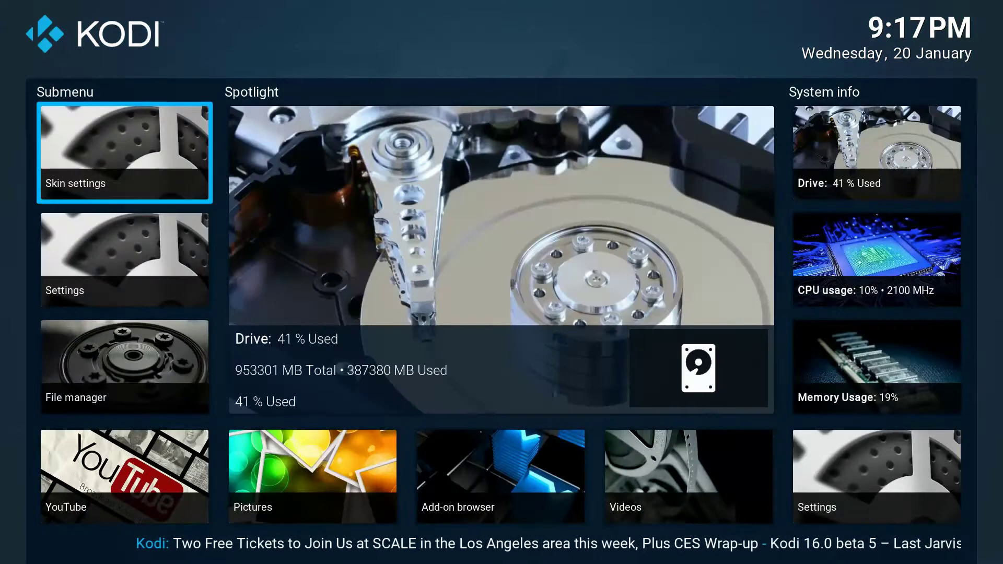
key(Return)
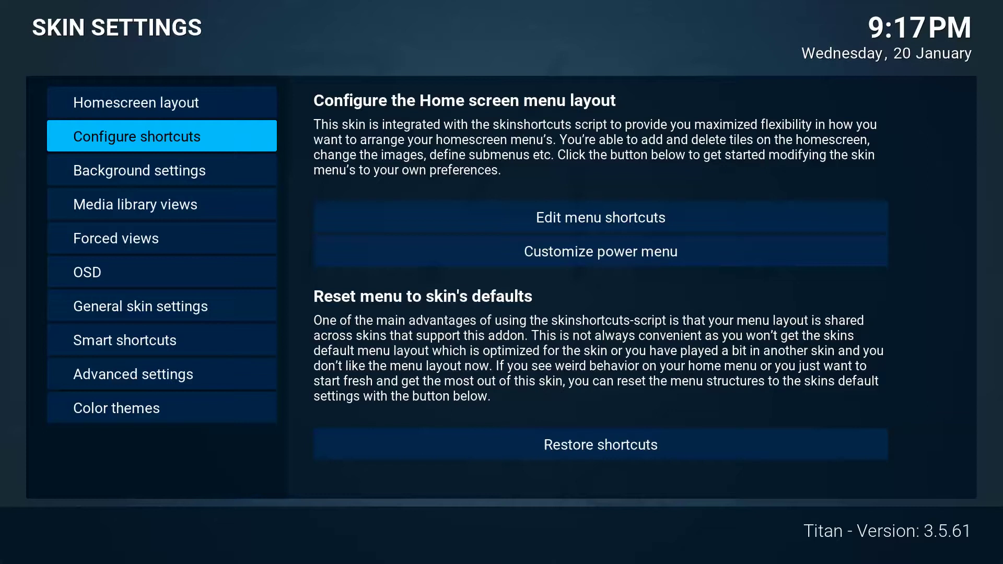
key(Right)
key(Return)
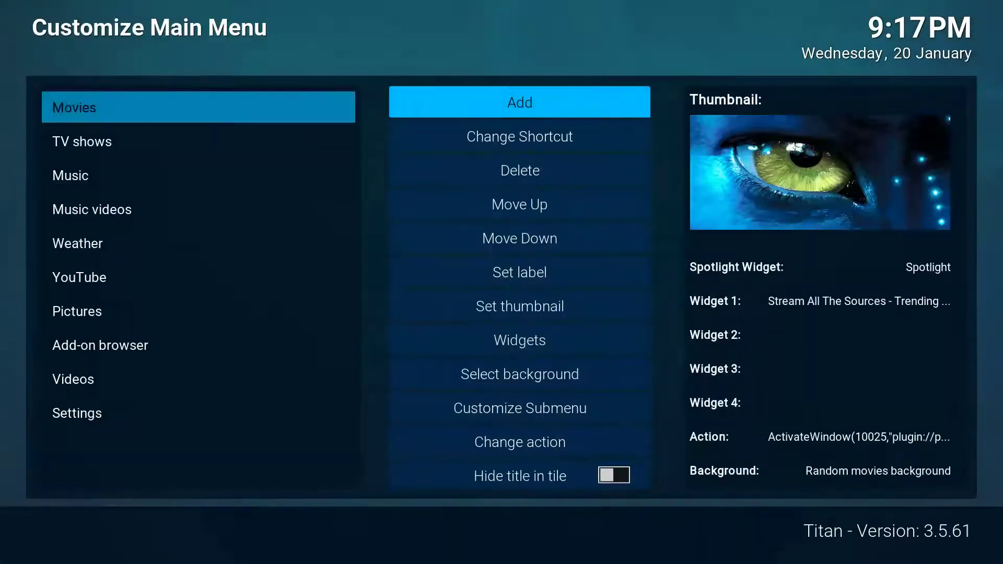
Open the submenu editor of the Movies item to view its entries and close it without adding anything.
key(Left)
key(Right)
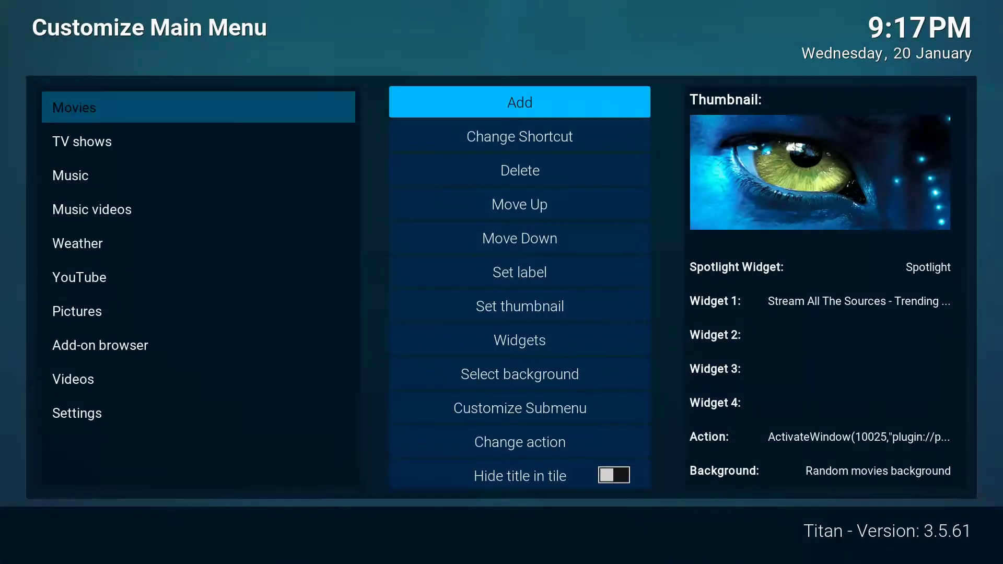
key(Down)
key(Down)
key(Down)
key(Down)
key(Down)
key(Down)
key(Down)
key(Down)
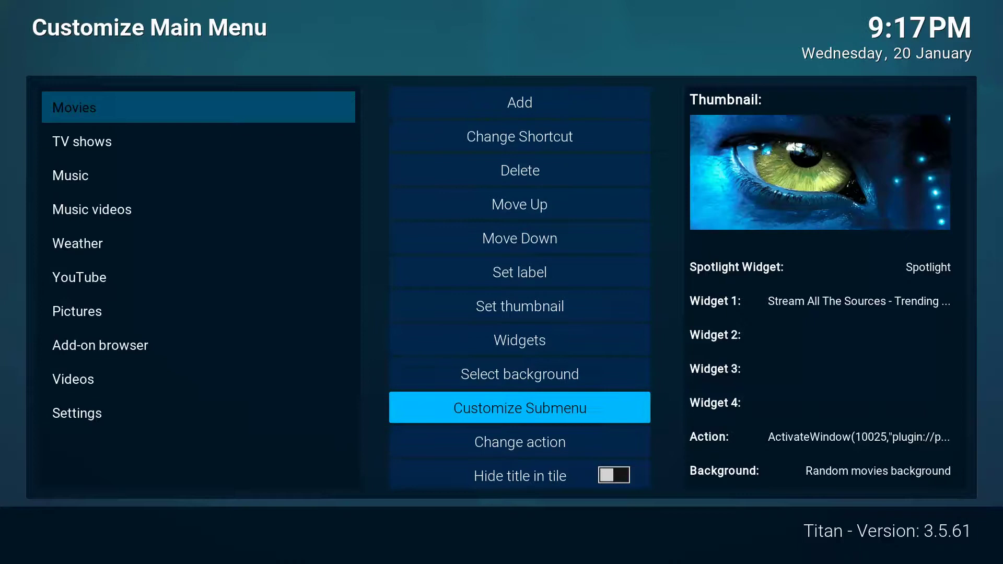
key(Return)
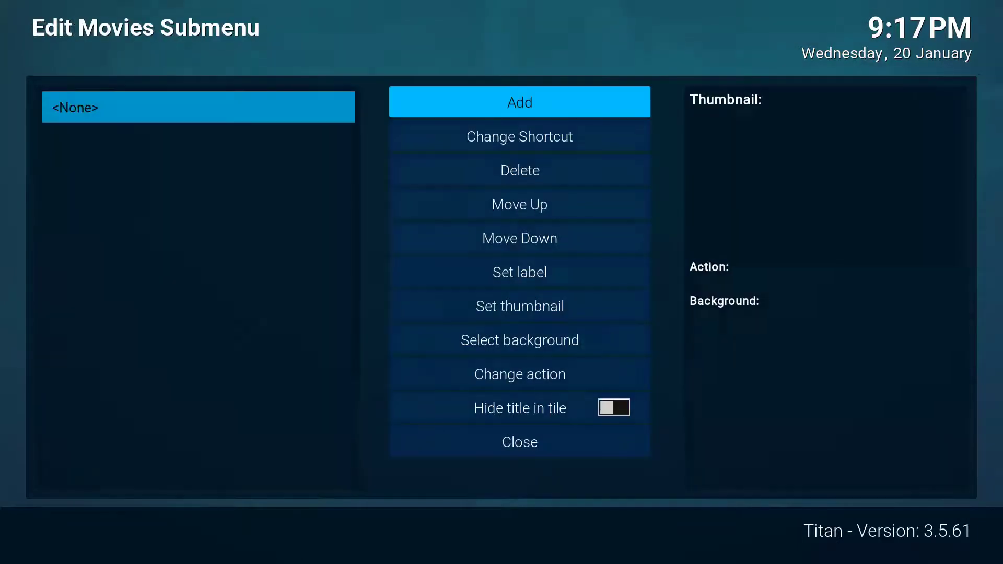
key(Down)
key(Up)
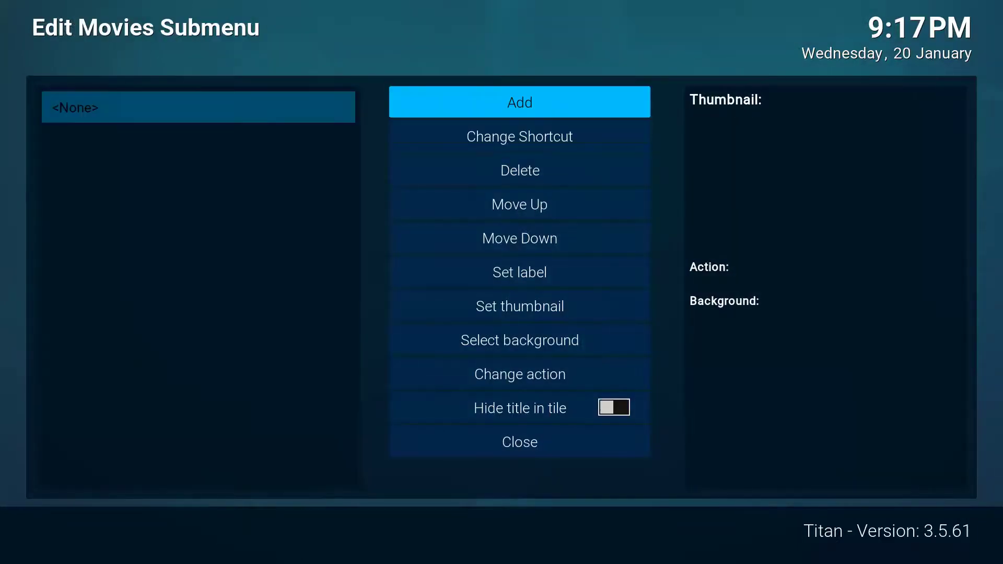
key(Escape)
View the shortcut choices for changing the Movies item's action and close them without choosing one.
key(Down)
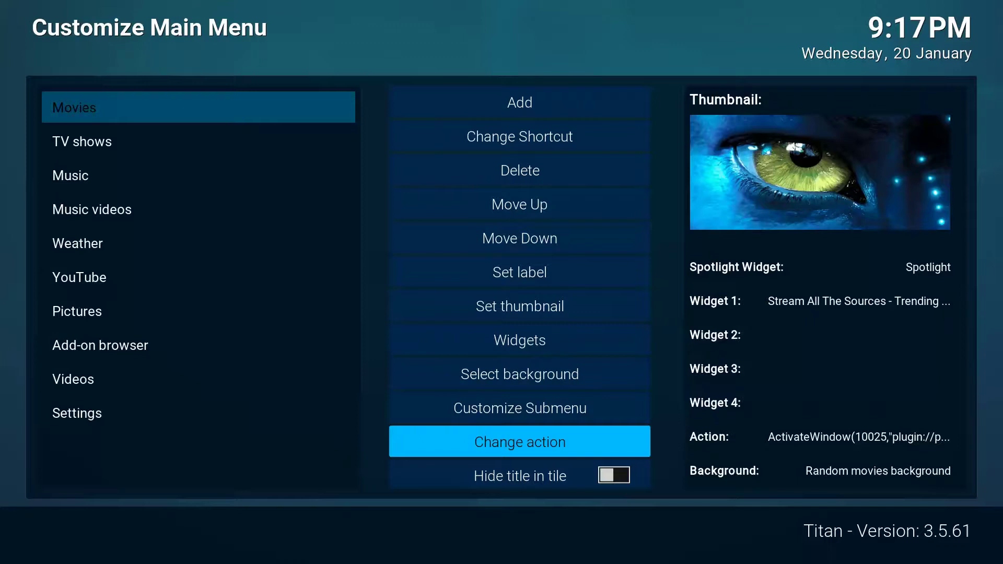
key(Return)
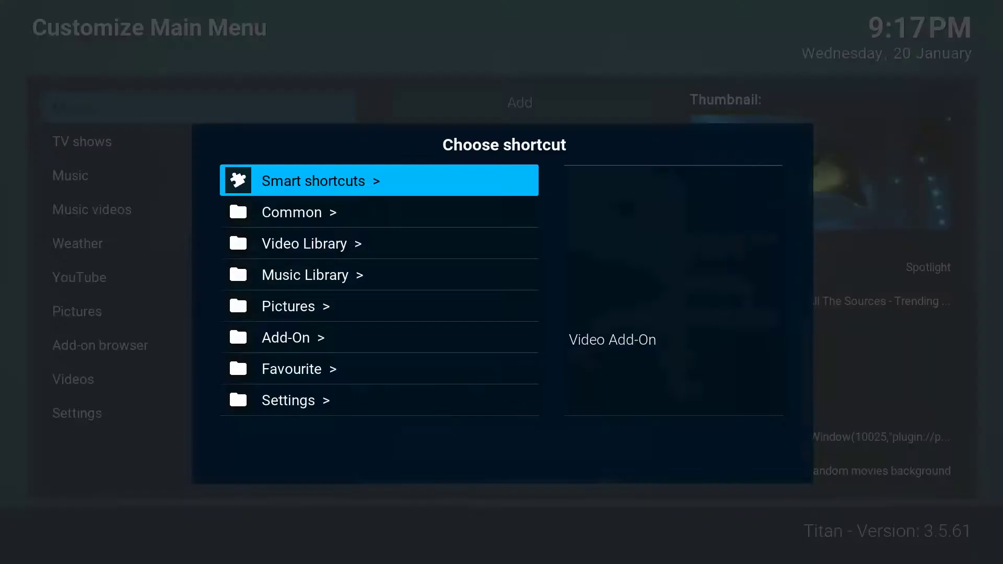
key(Escape)
Open the Movies item's widget settings and accept Stream All The Sources - Trending Movies as the Widget 1 label.
key(Down)
key(Down)
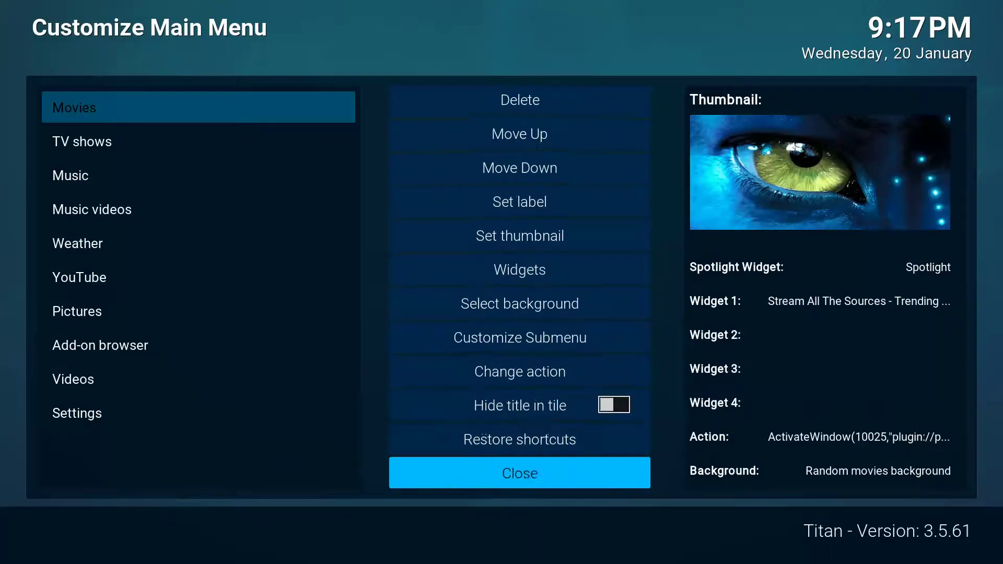
key(Down)
key(Down)
key(Down)
key(Down)
key(Down)
key(Down)
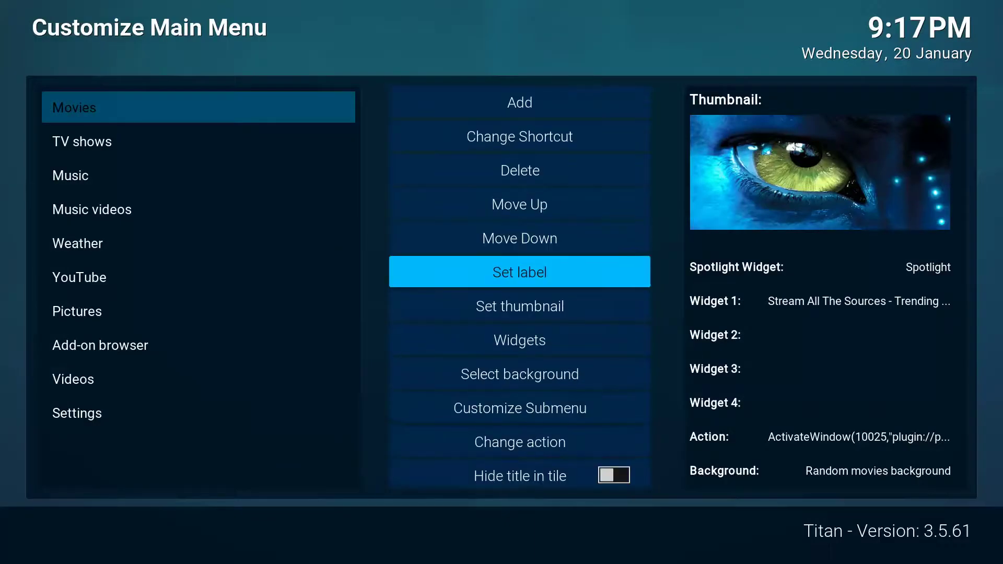
key(Return)
key(Down)
key(Return)
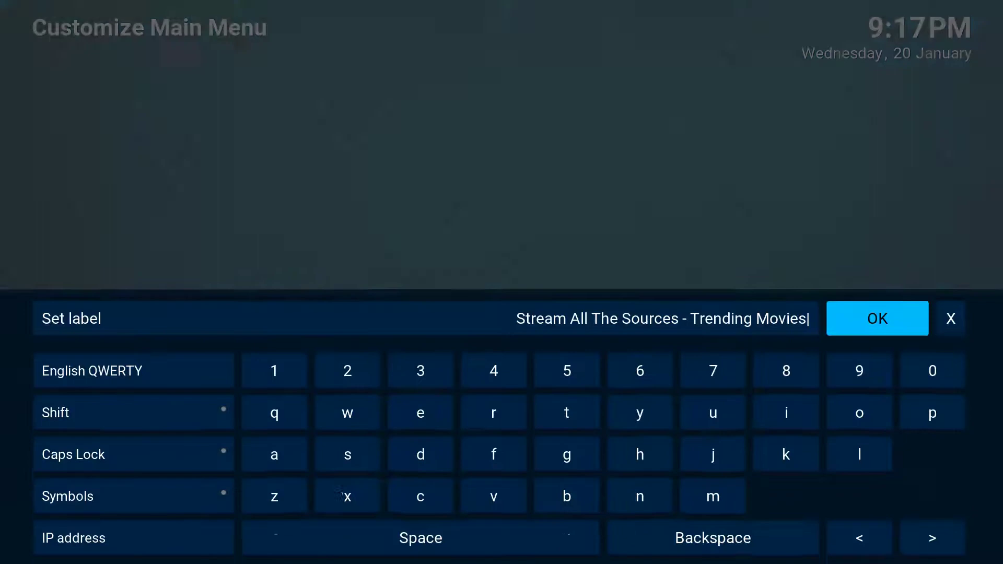
key(Return)
Start selecting Widget 1 again and open the Video Add-On list within the Add-On category.
key(Up)
key(Return)
key(Down)
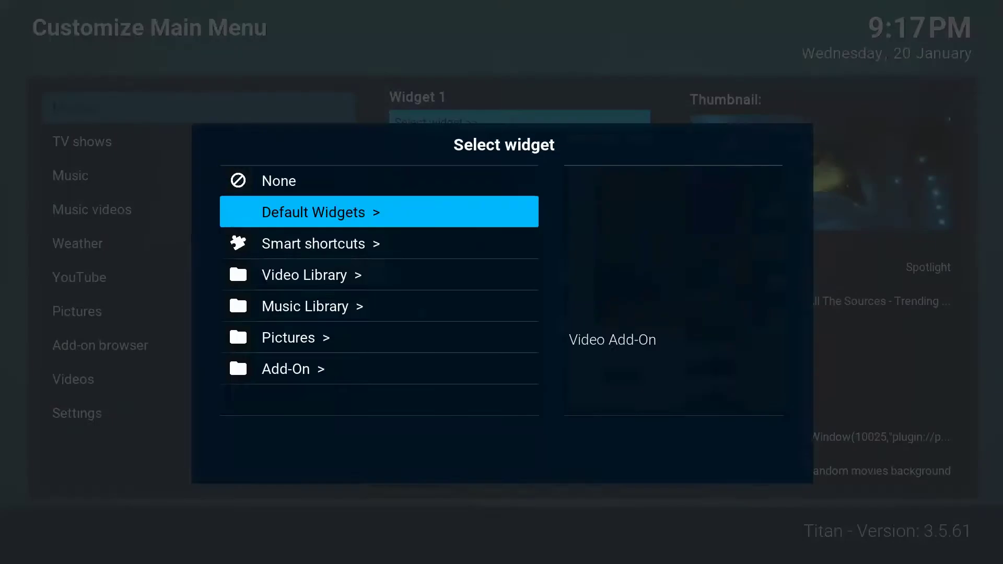
key(Down)
key(Down)
key(Down)
key(Down)
key(Down)
key(Return)
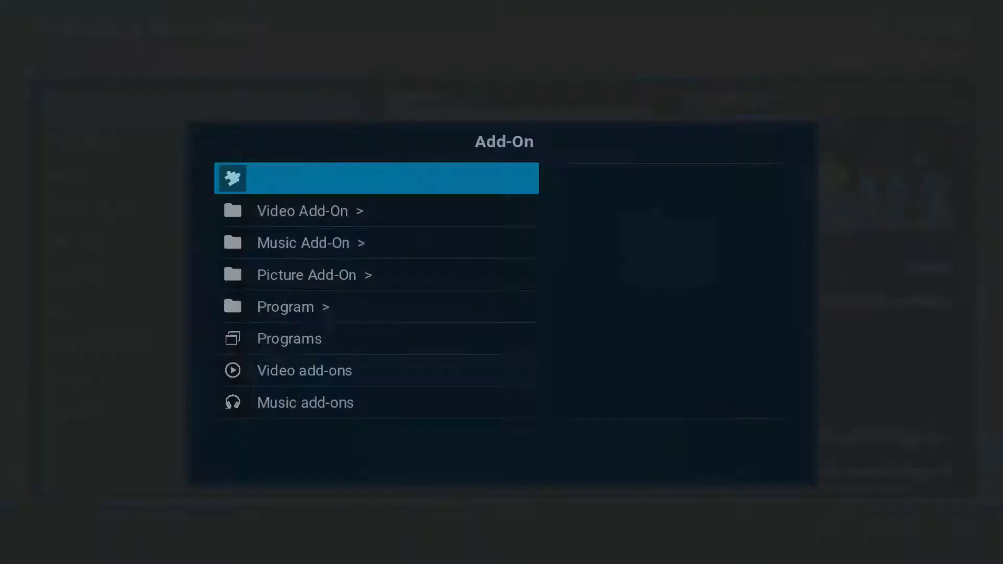
key(Down)
key(Return)
Open the Movies folder of Stream All The Sources as the source for Widget 1.
key(Up)
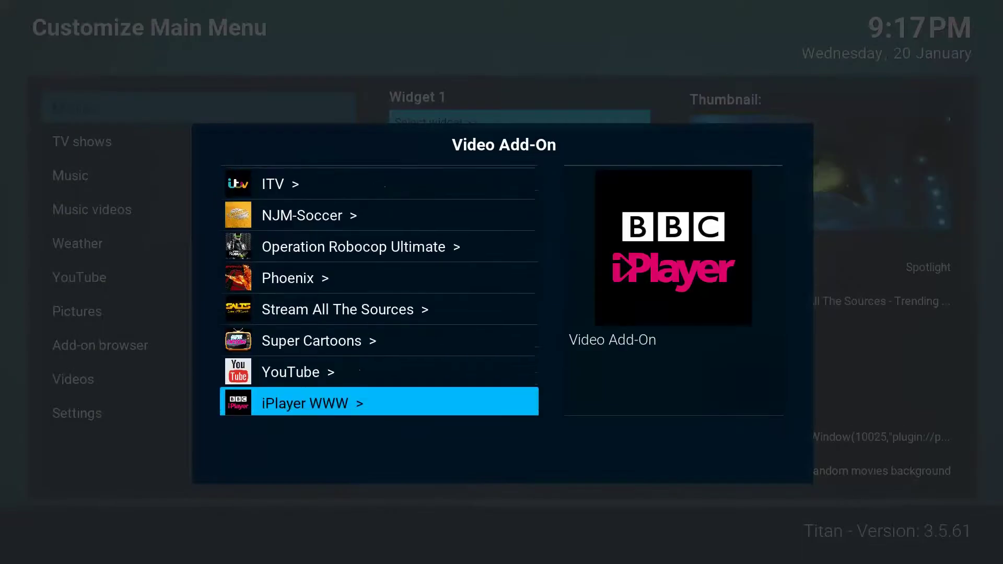
key(Up)
key(Up)
key(Up)
key(Up)
key(Up)
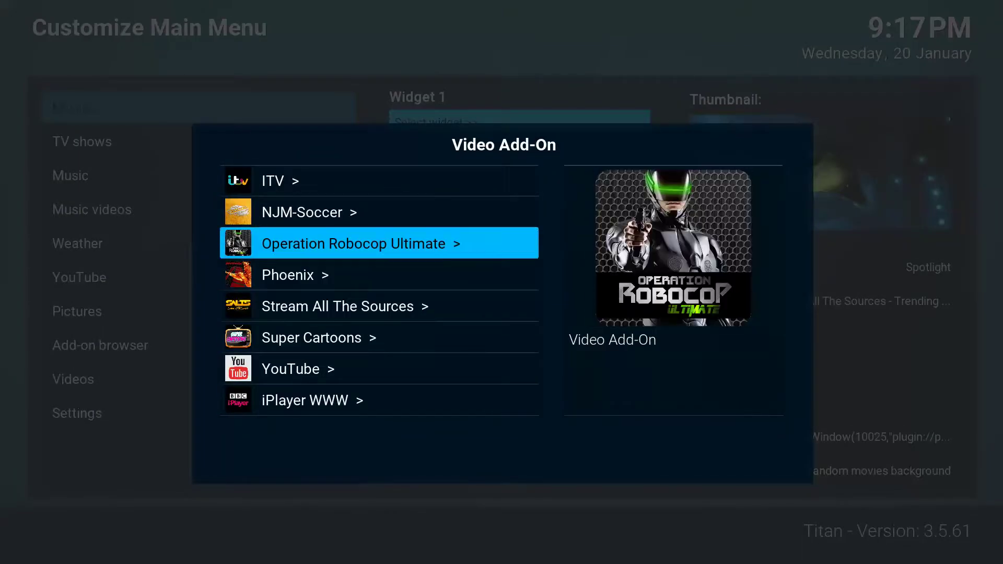
key(Down)
key(Down)
key(Return)
key(Down)
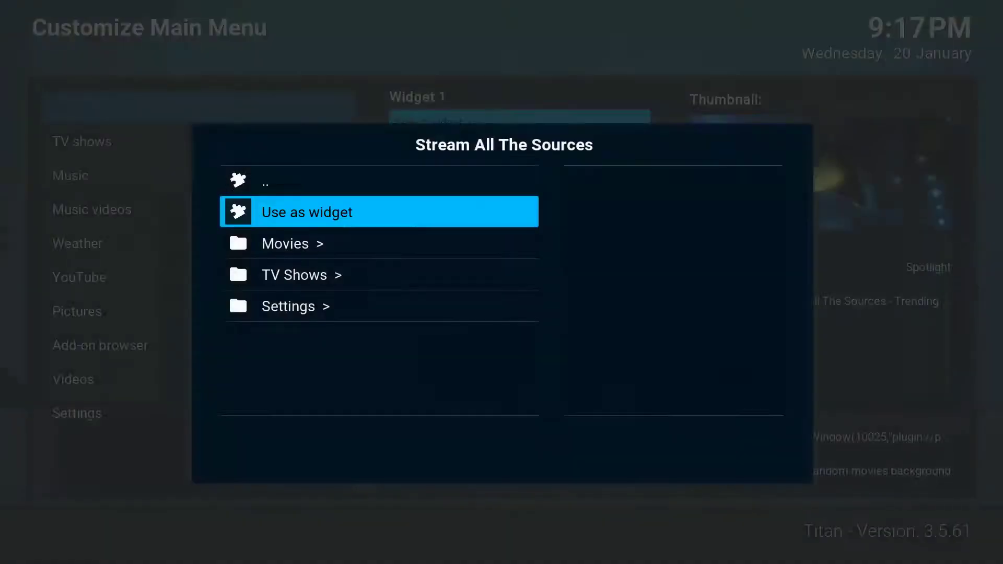
key(Down)
key(Return)
Use the Trending Movies folder as Widget 1 of the Movies item.
key(Down)
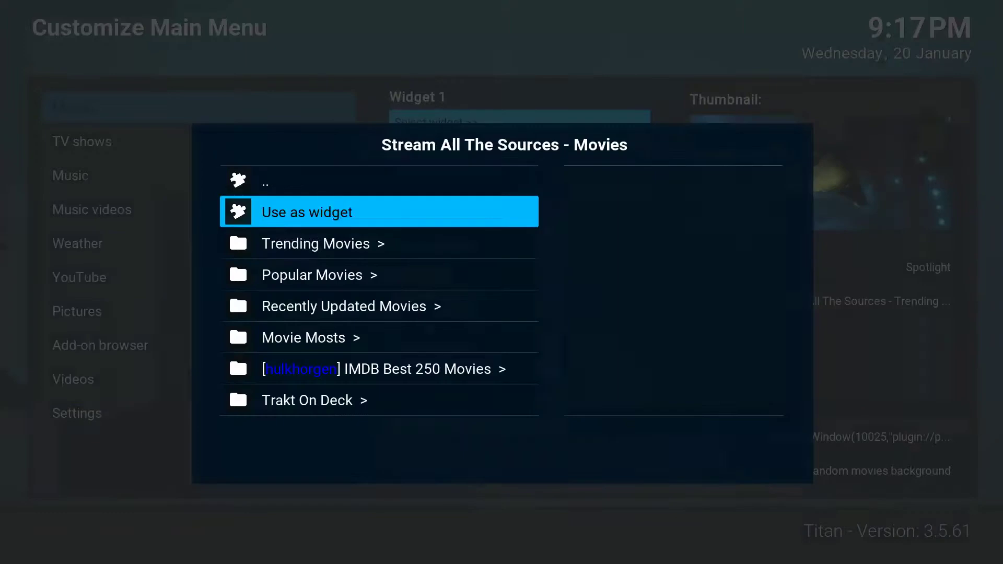
key(Down)
key(Return)
key(Up)
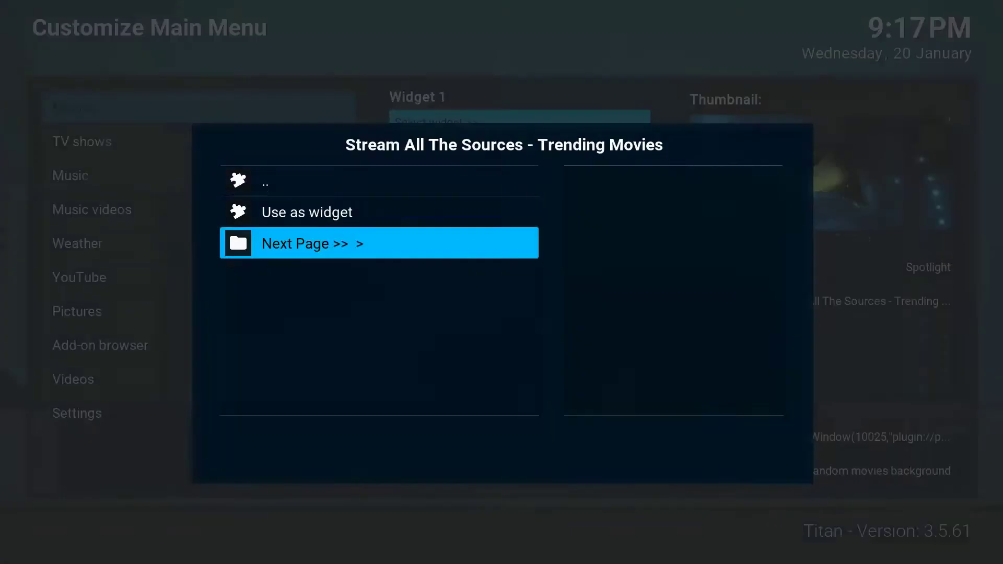
key(Up)
key(Return)
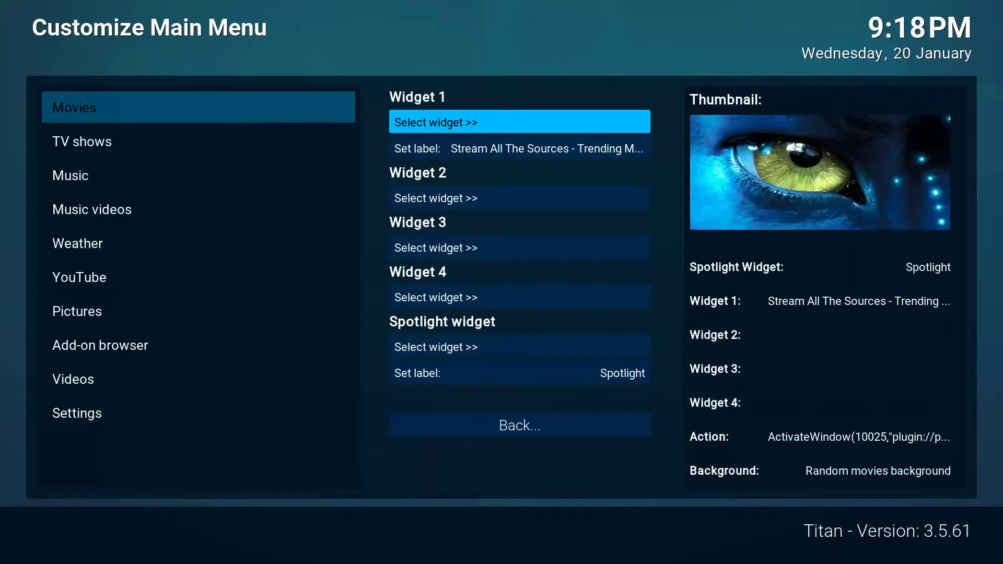
Leave the menu editor and skin settings and go to the Movies tile's widget on the home screen.
key(Escape)
key(Escape)
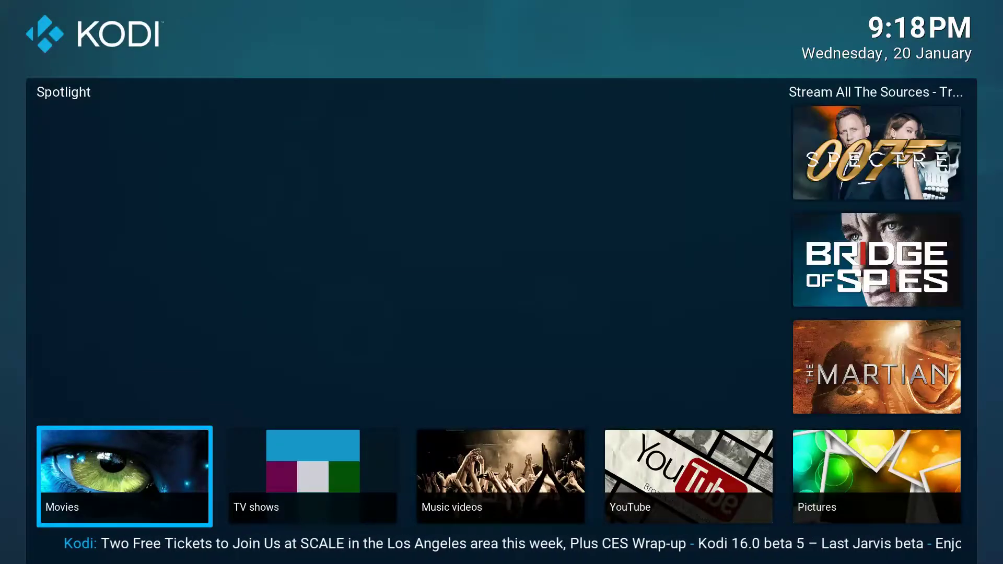
key(Up)
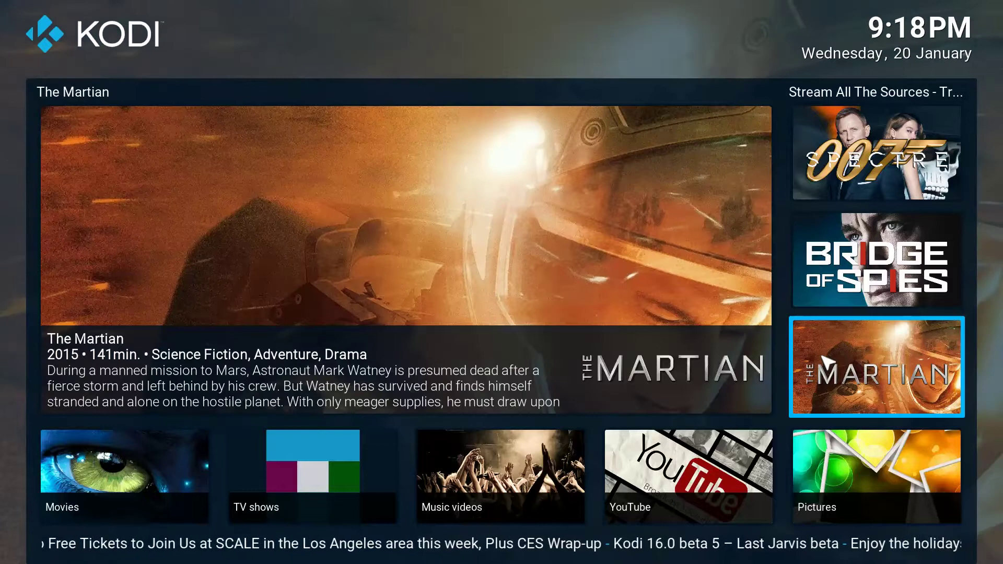
Look through the trending movies in the Movies tile's widget, including its Next Page entry.
key(Up)
key(Up)
key(Down)
key(Down)
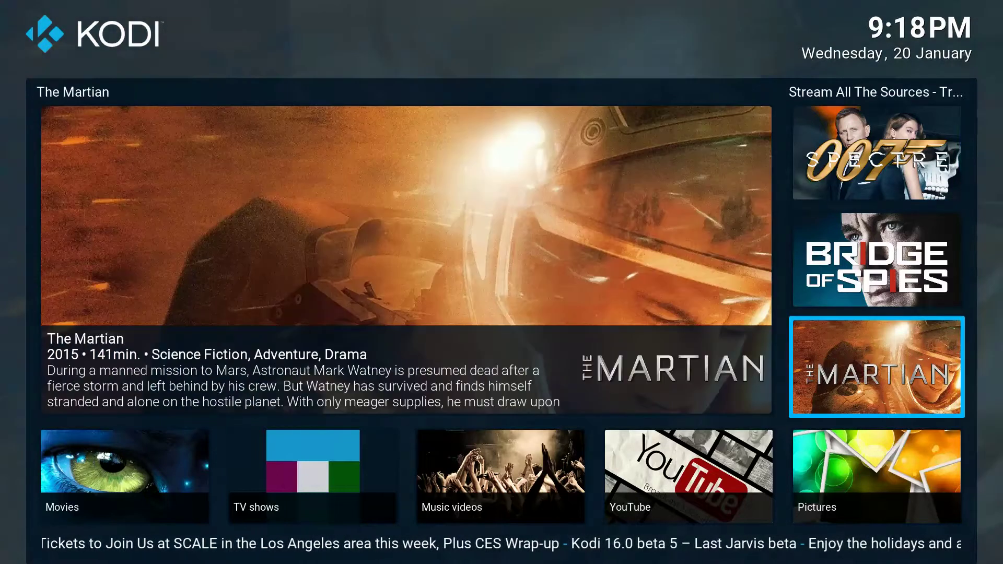
key(Down)
key(Down)
key(Down)
key(Up)
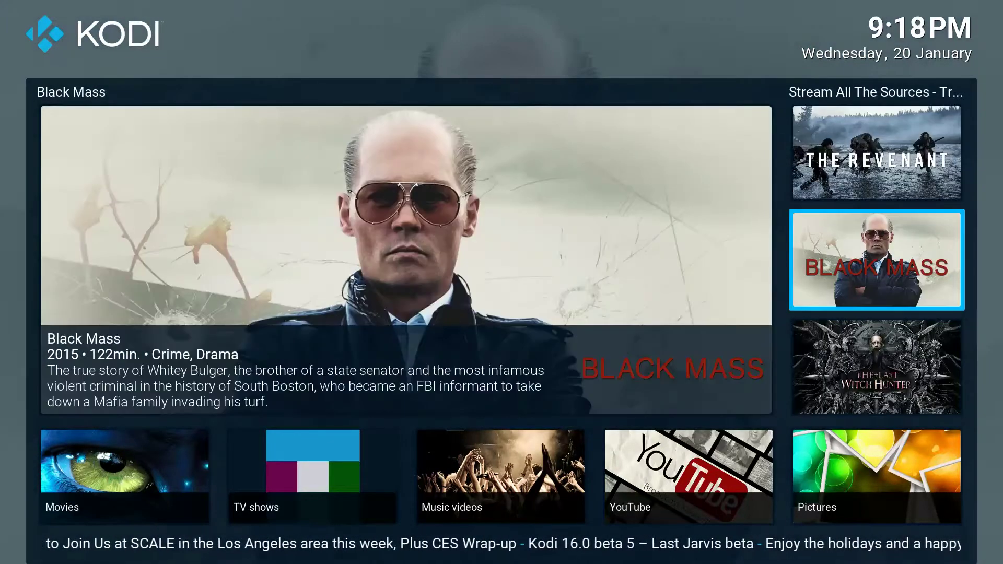
key(Up)
key(Up)
key(Up)
key(Up)
key(Up)
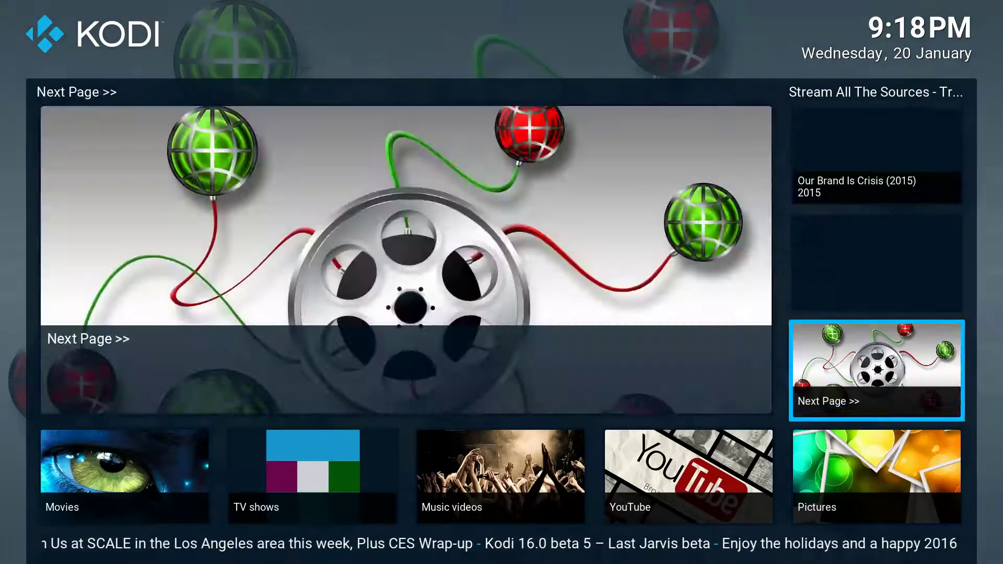
key(Return)
key(Up)
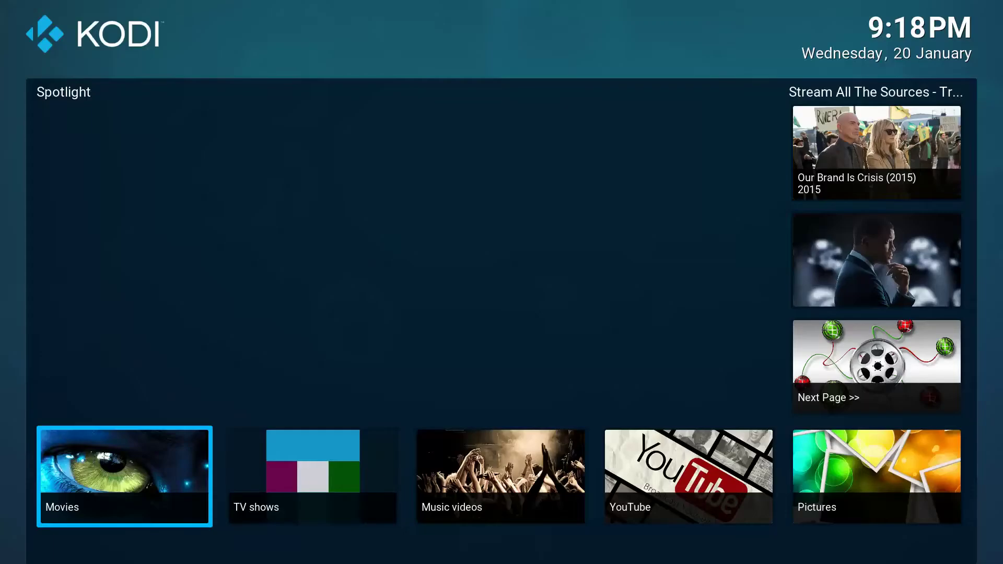
key(Right)
key(Right)
key(Right)
key(Right)
key(Right)
key(Right)
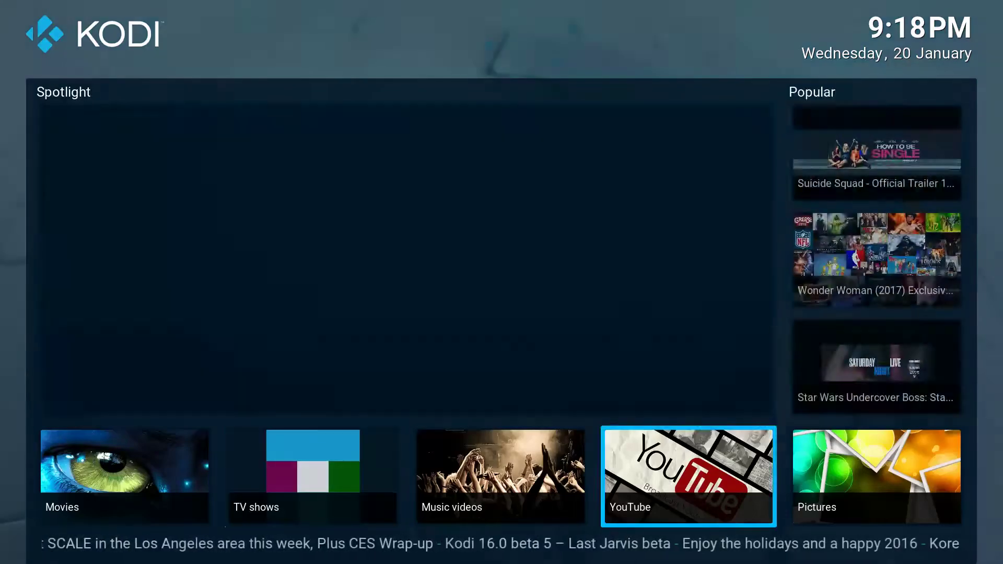
key(Right)
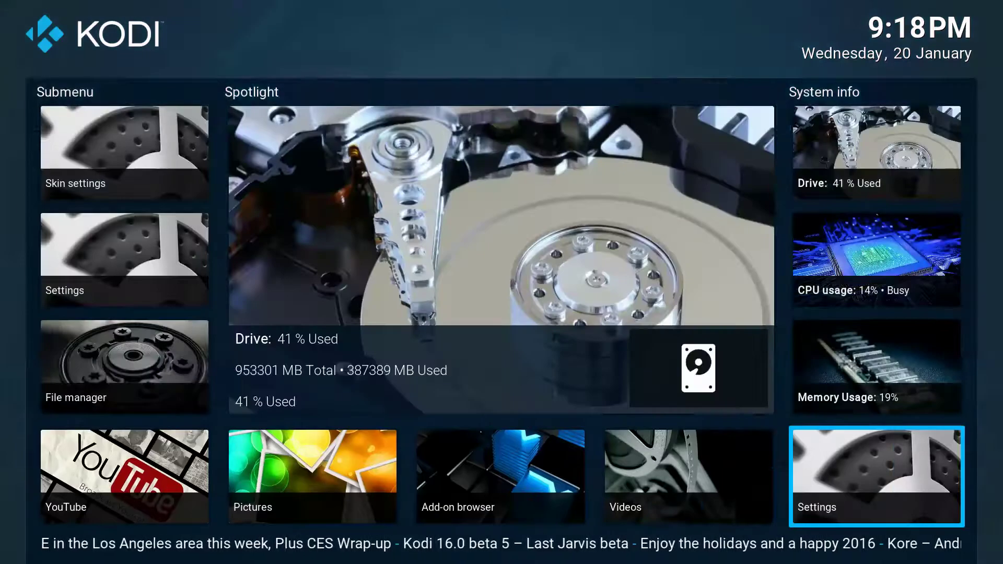
key(Left)
key(Left)
key(Left)
key(Left)
key(Left)
key(Left)
key(Left)
key(Left)
key(Up)
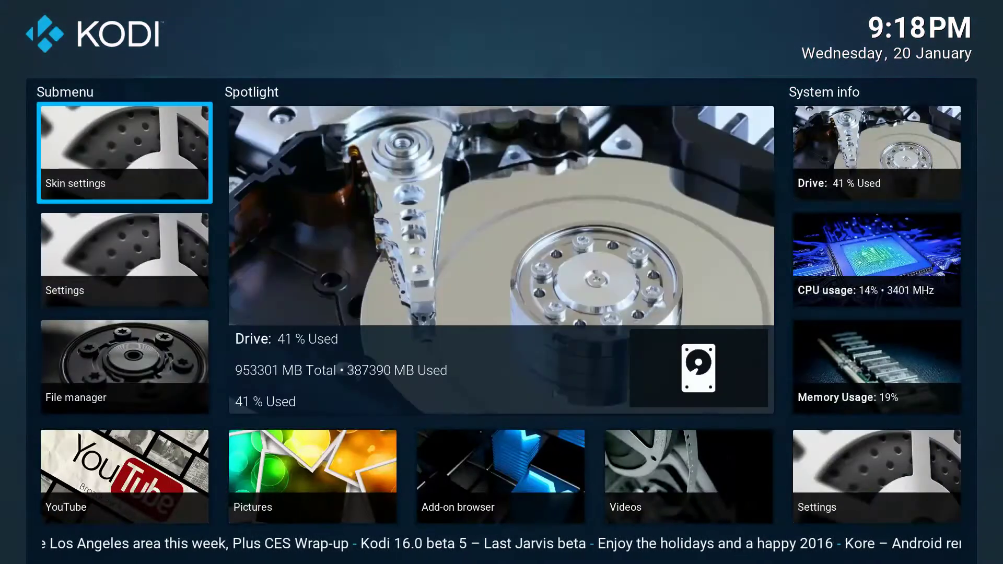
key(Return)
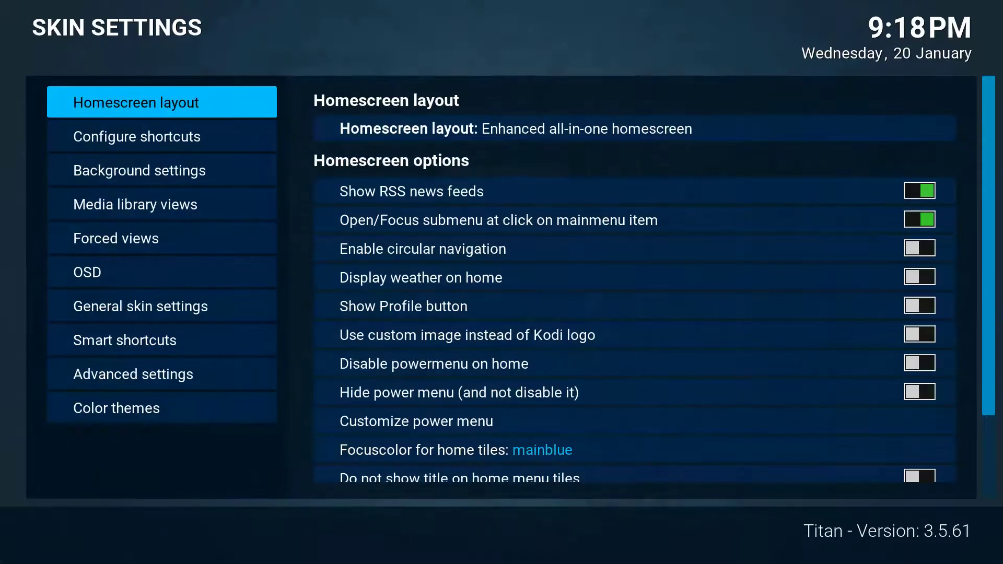
key(Escape)
key(Down)
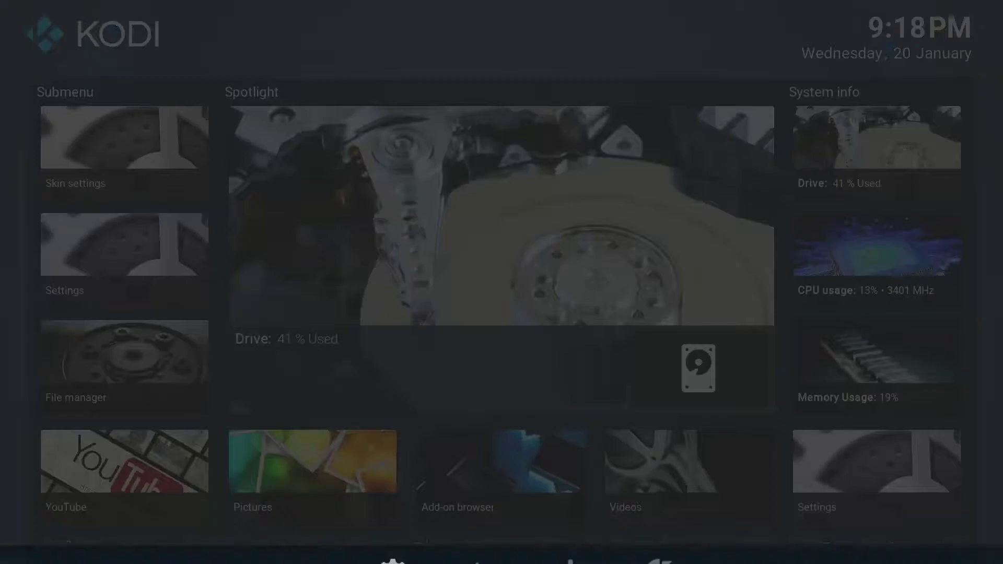
key(Escape)
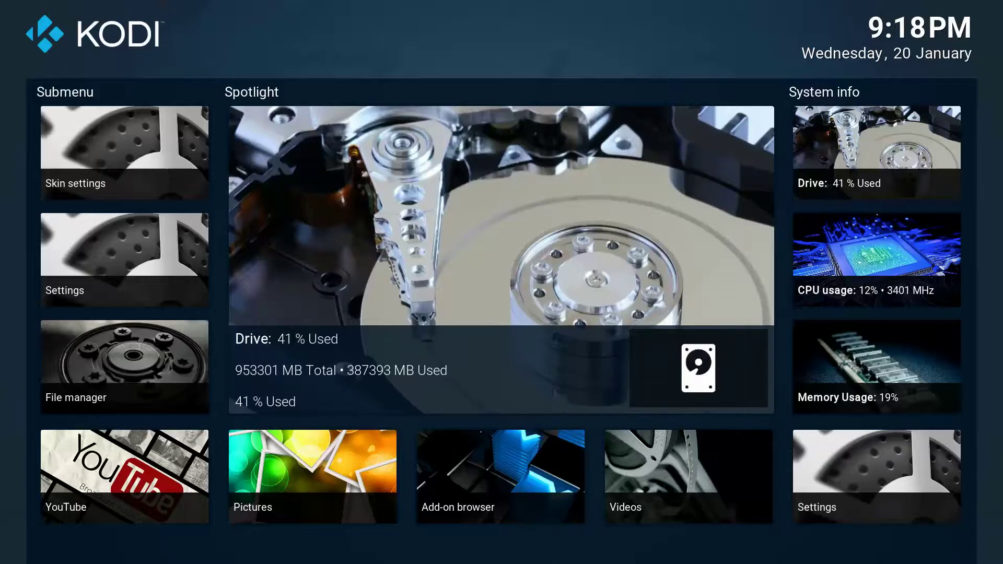
key(Up)
key(Right)
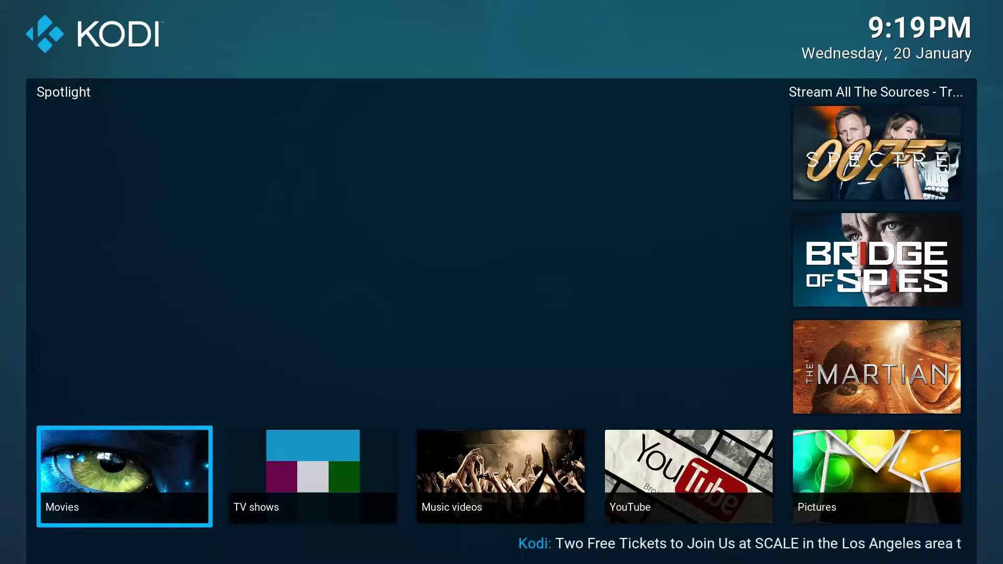
Reopen the skin settings and edit the menu shortcuts under Configure shortcuts.
key(Left)
key(Up)
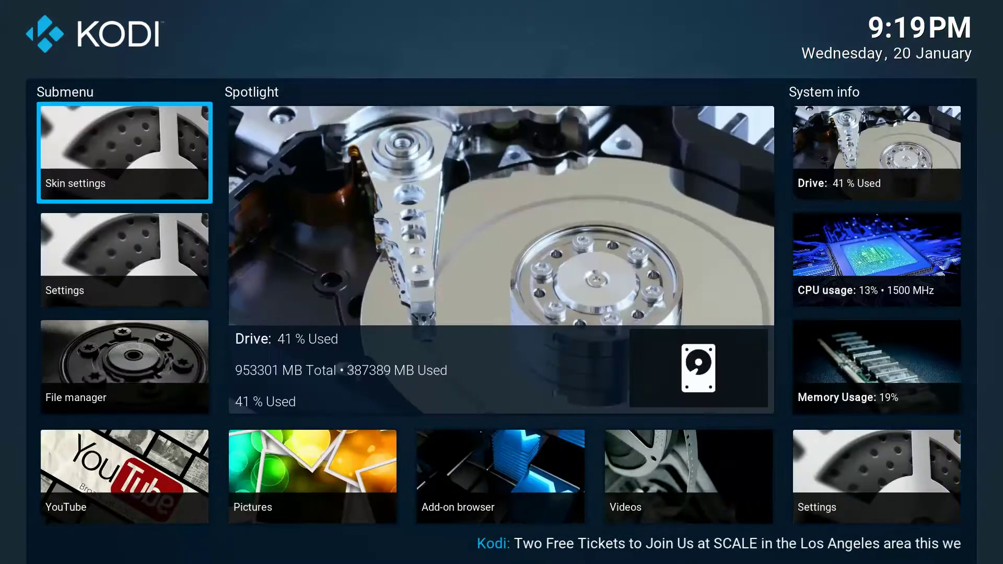
key(Return)
key(Right)
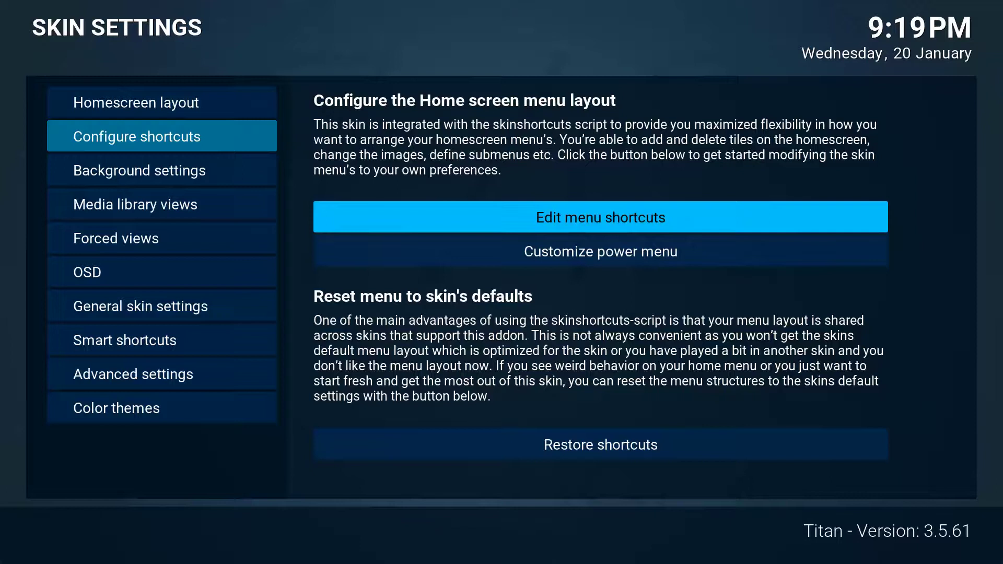
key(Return)
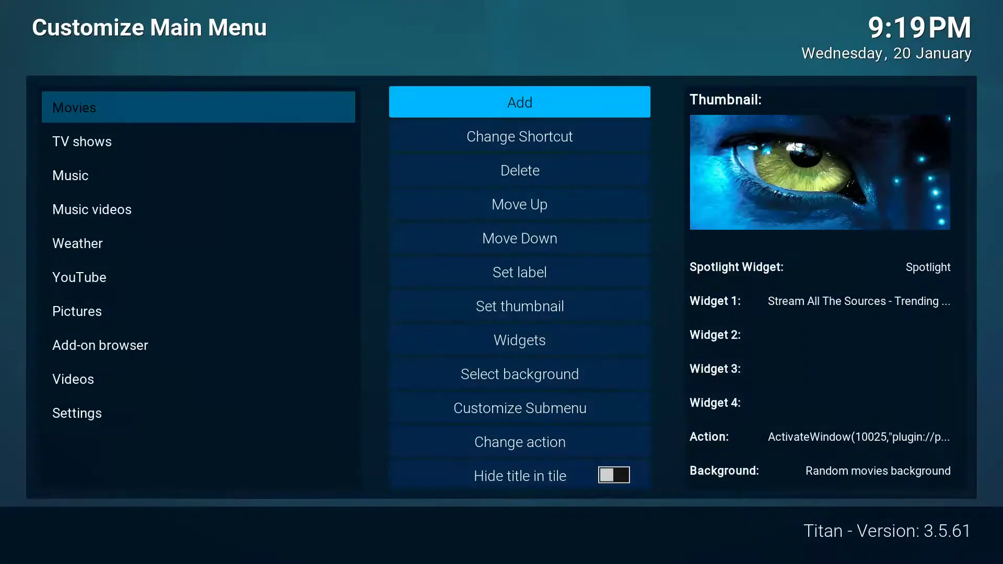
Set the Movies item's Spotlight widget to None, then leave the menu editor and skin settings for the home screen.
key(Down)
key(Down)
key(Down)
key(Down)
key(Down)
key(Down)
key(Down)
key(Return)
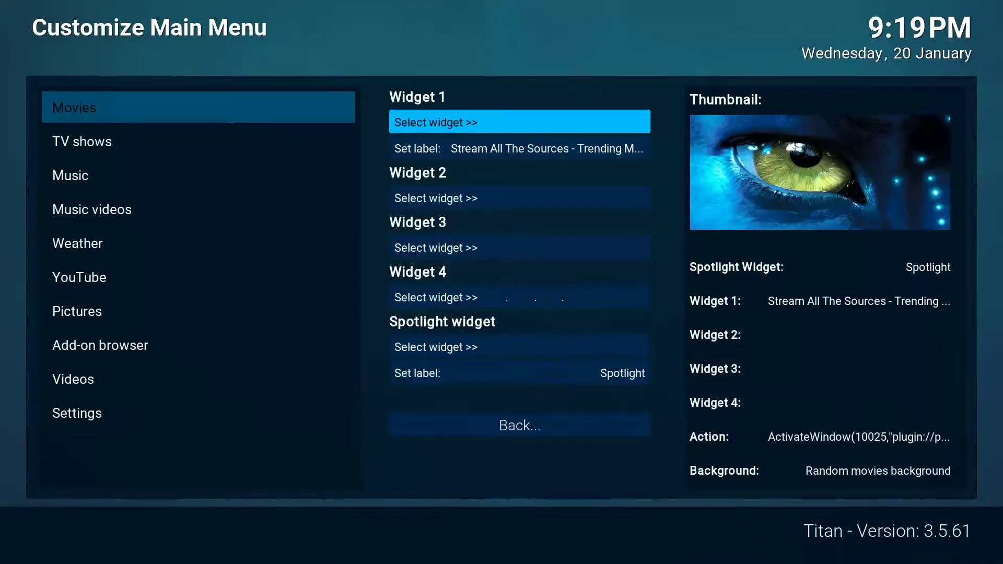
key(Down)
key(Down)
key(Down)
key(Down)
key(Down)
key(Up)
key(Down)
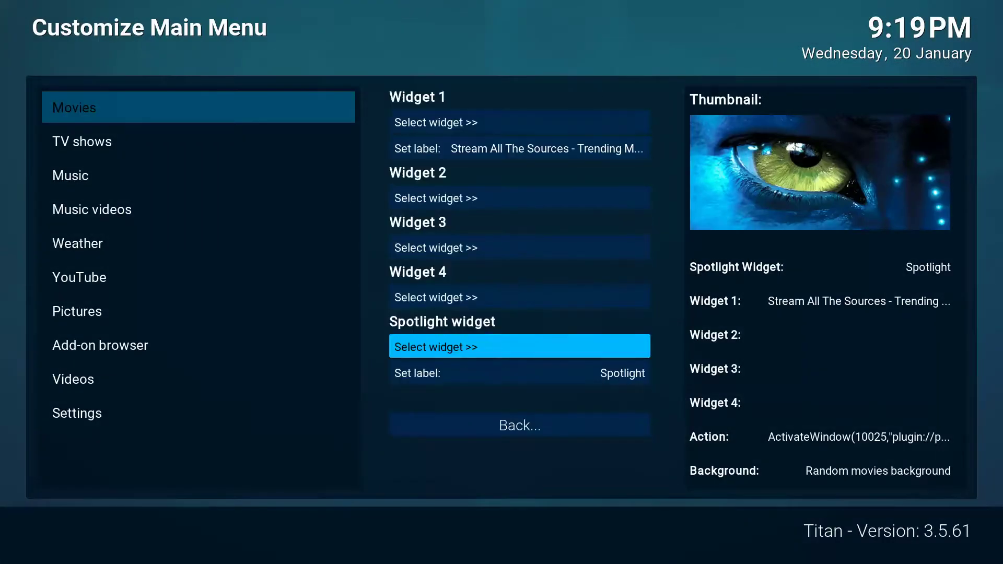
key(Return)
key(Return)
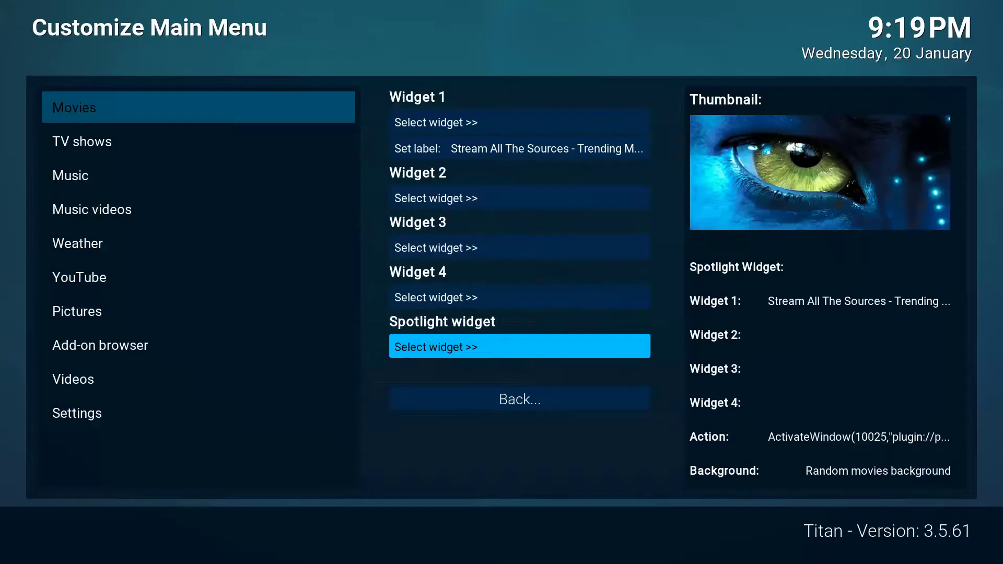
key(Down)
key(Return)
key(Escape)
key(Escape)
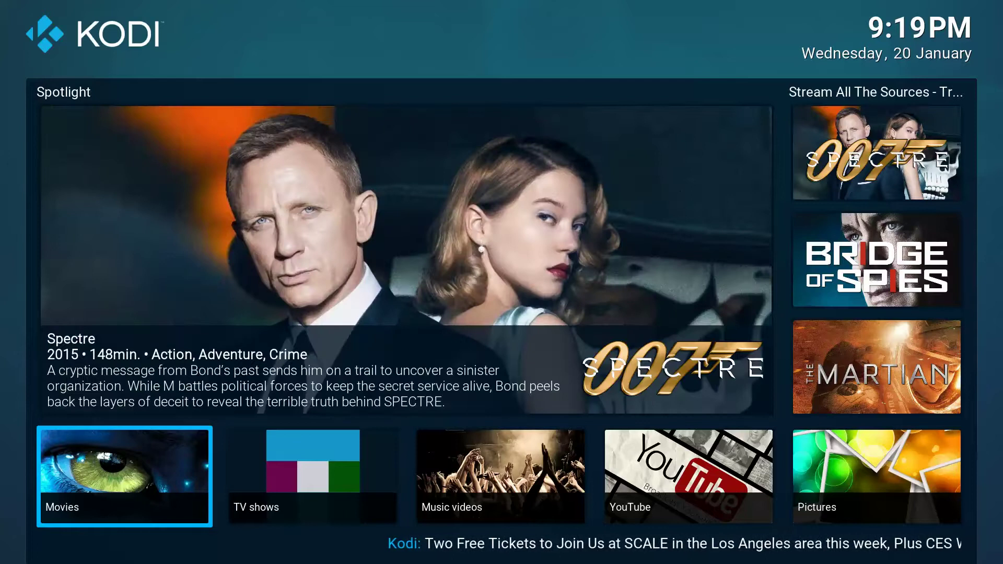
Look through the movies in the Movies tile's Stream All The Sources widget and check the spotlight area.
key(Up)
key(Down)
key(Down)
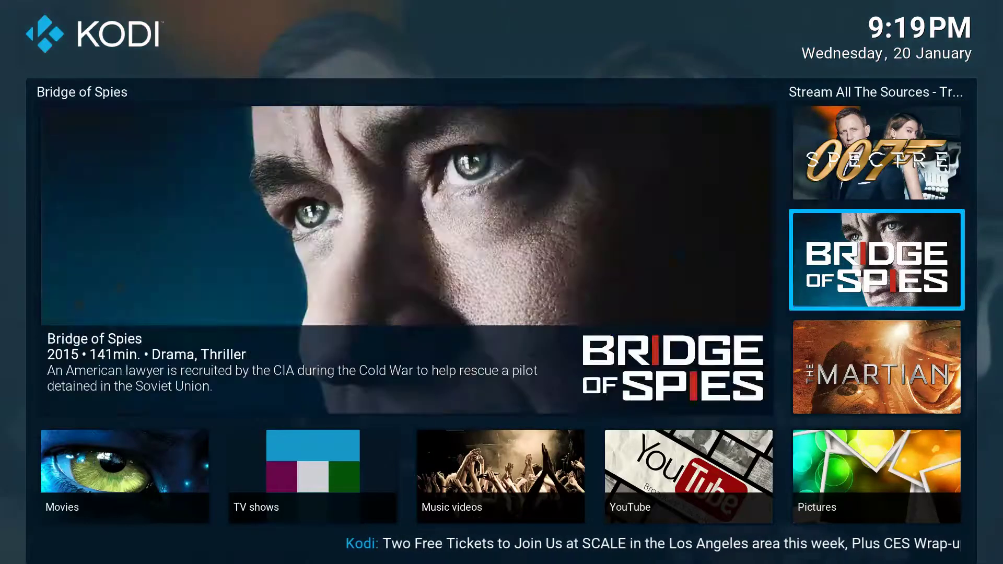
key(Down)
key(Down)
key(Down)
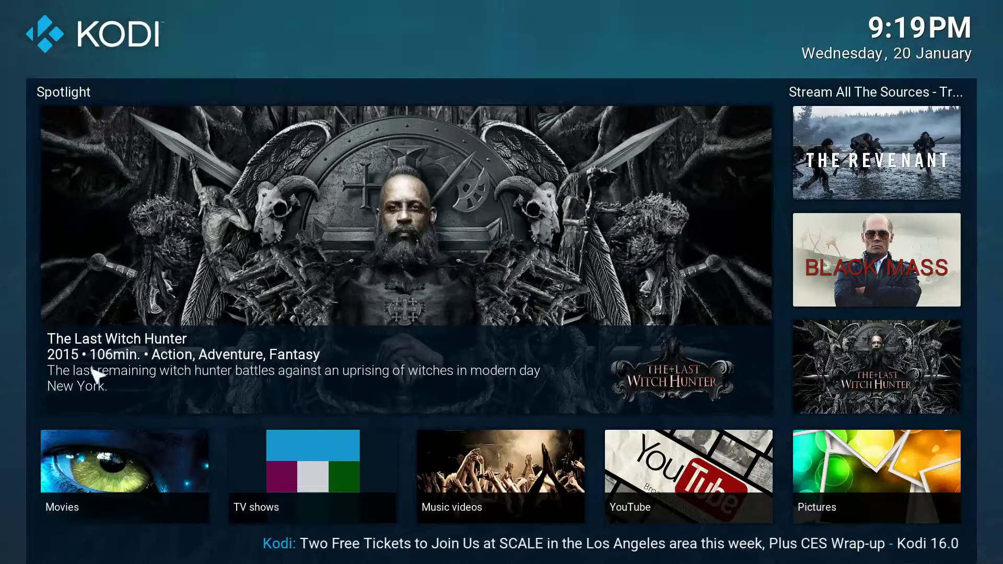
key(Down)
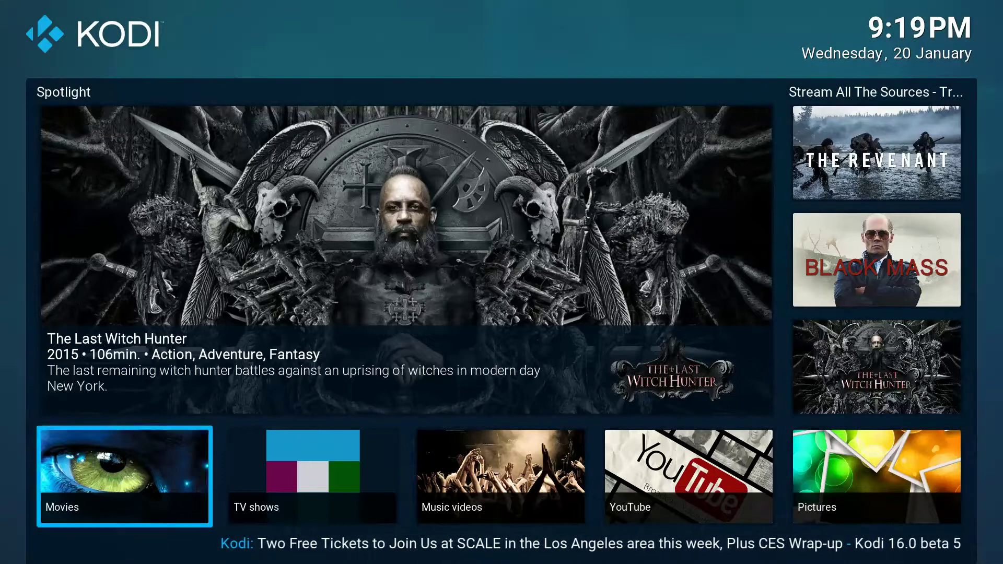
Reopen the skin settings from the Settings tile and edit the main menu under Configure shortcuts.
key(Right)
key(Left)
key(Left)
key(Up)
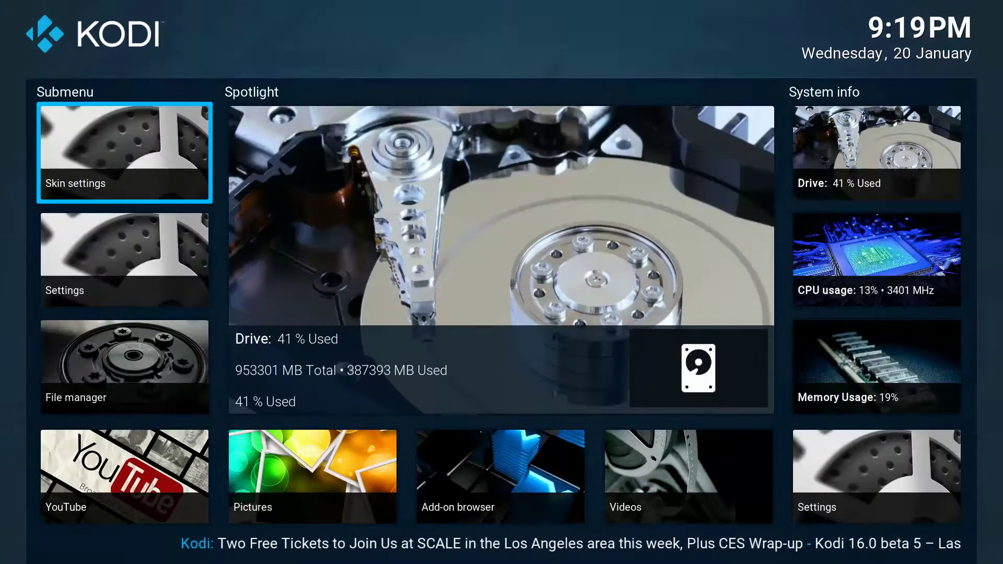
key(Return)
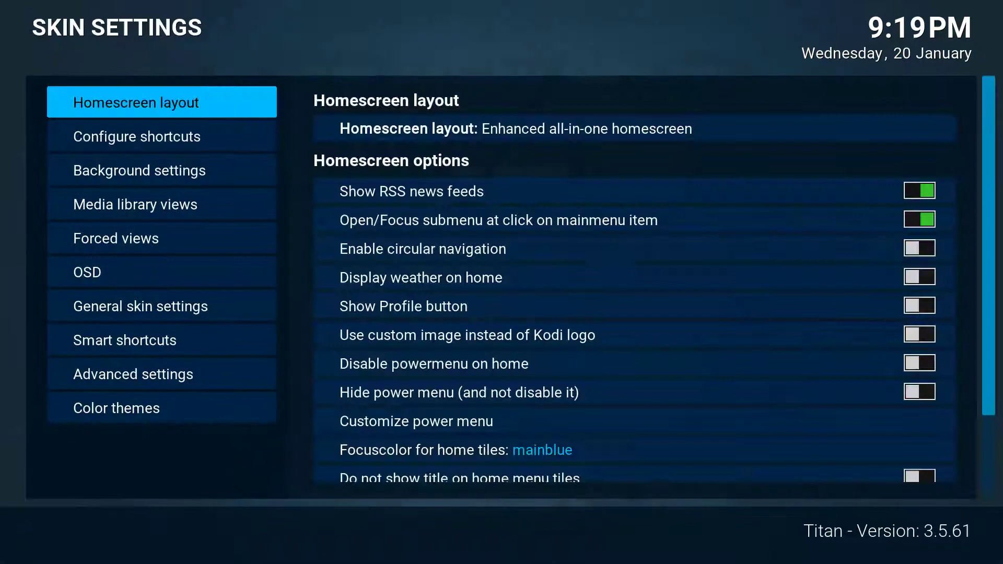
key(Down)
key(Right)
key(Return)
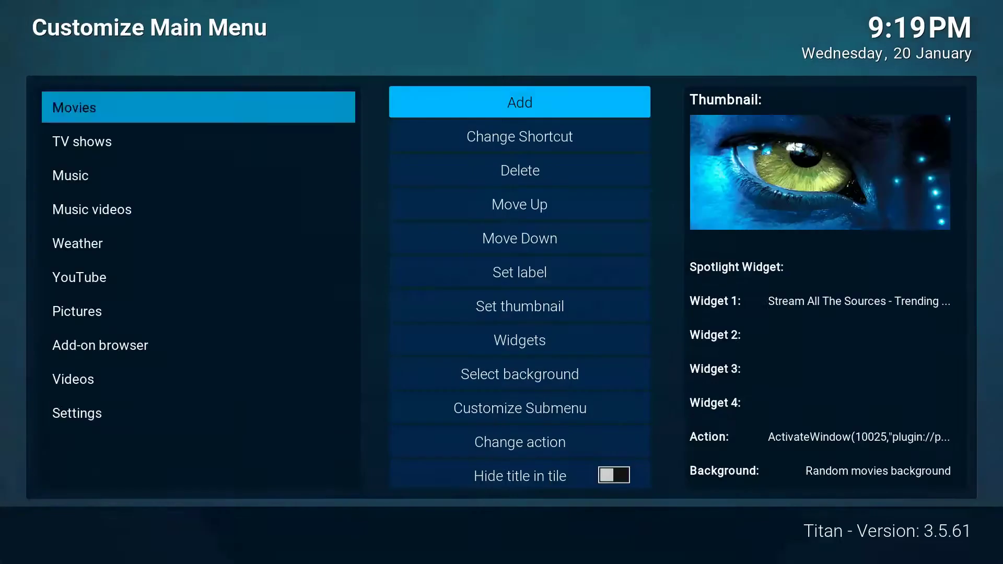
Start changing the shortcut of the TV shows item and open the Video Add-On list in the Add-On category.
key(Down)
key(Right)
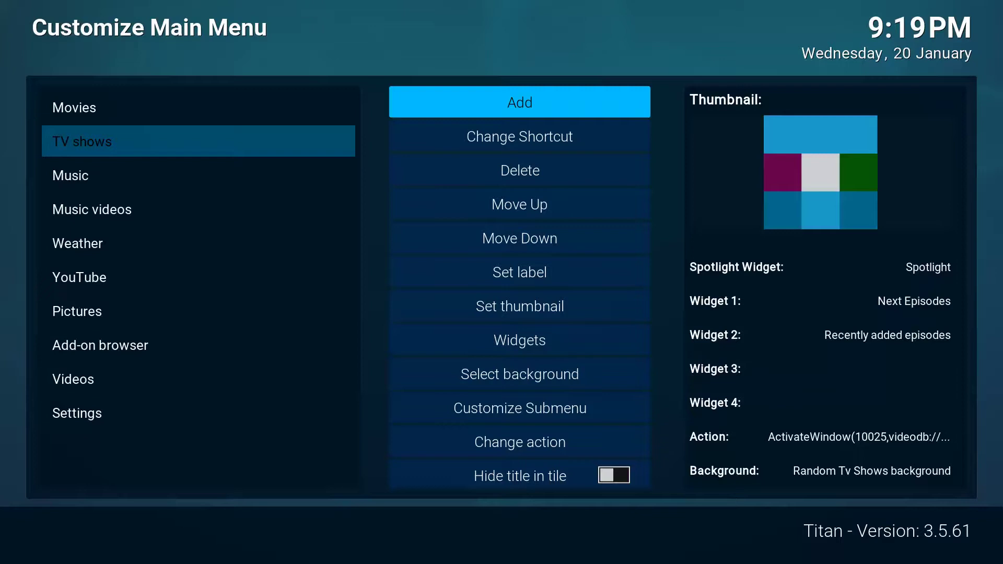
key(Down)
key(Return)
key(Down)
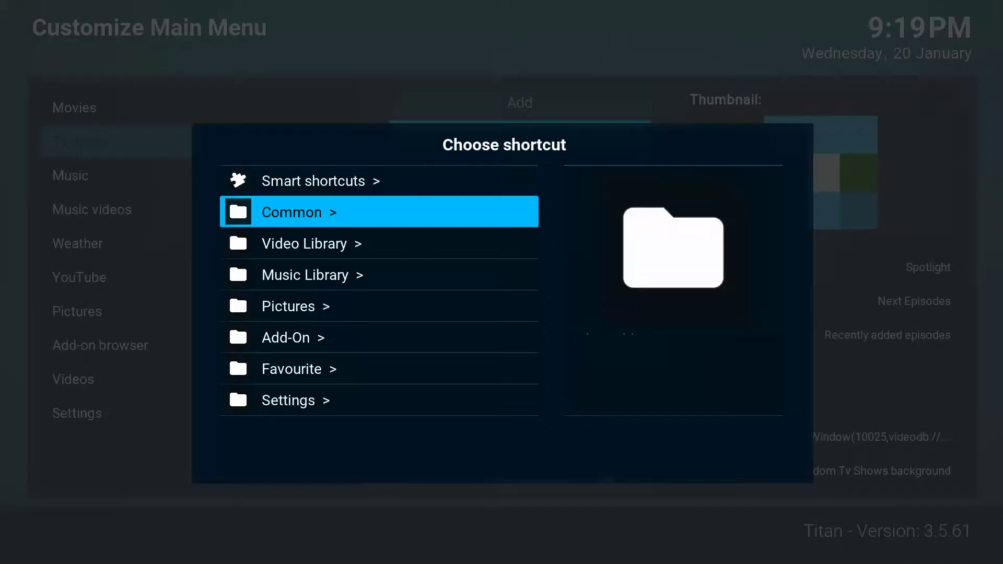
key(Down)
key(Down)
key(Down)
key(Down)
key(Return)
key(Down)
key(Return)
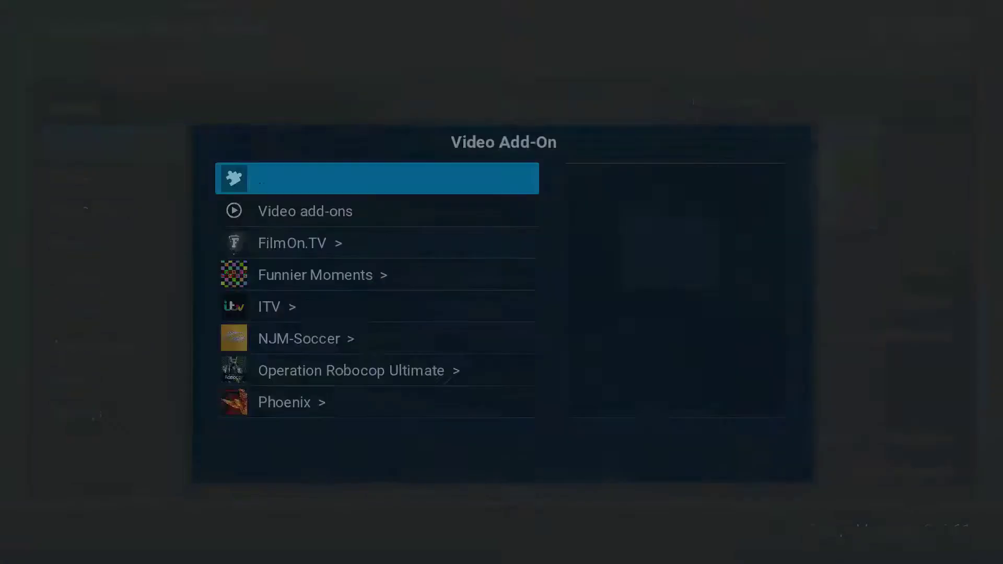
Open Stream All The Sources from the video add-ons as the source of the TV shows item's shortcut.
key(Down)
key(Down)
key(Down)
key(Down)
key(Down)
key(Down)
key(Down)
key(Down)
key(Down)
key(Down)
key(Down)
key(Up)
key(Up)
key(Up)
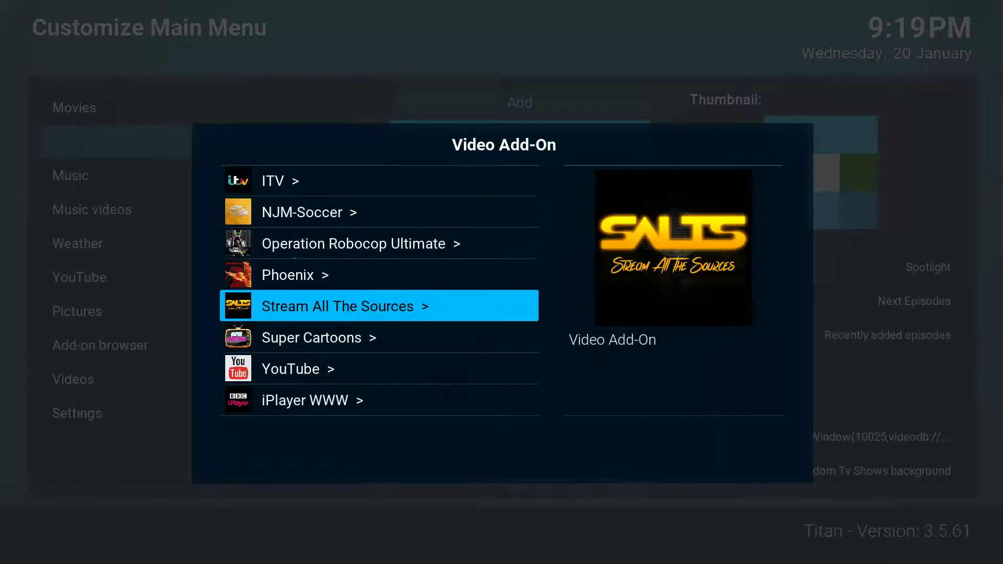
key(Return)
Create the TV shows item's shortcut to the Trending TV Shows folder within the add-on's TV Shows section.
key(Down)
key(Down)
key(Down)
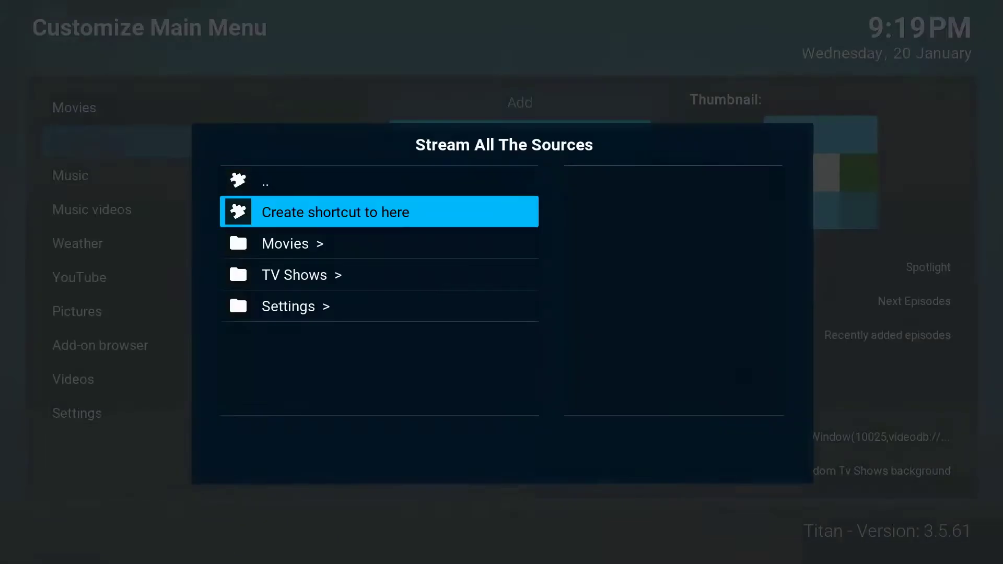
key(Return)
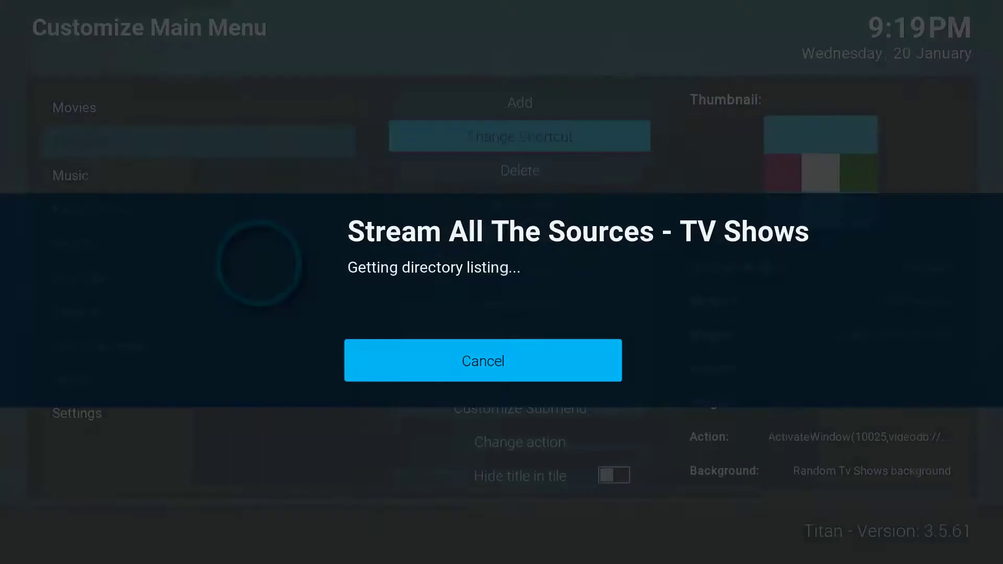
key(Down)
key(Down)
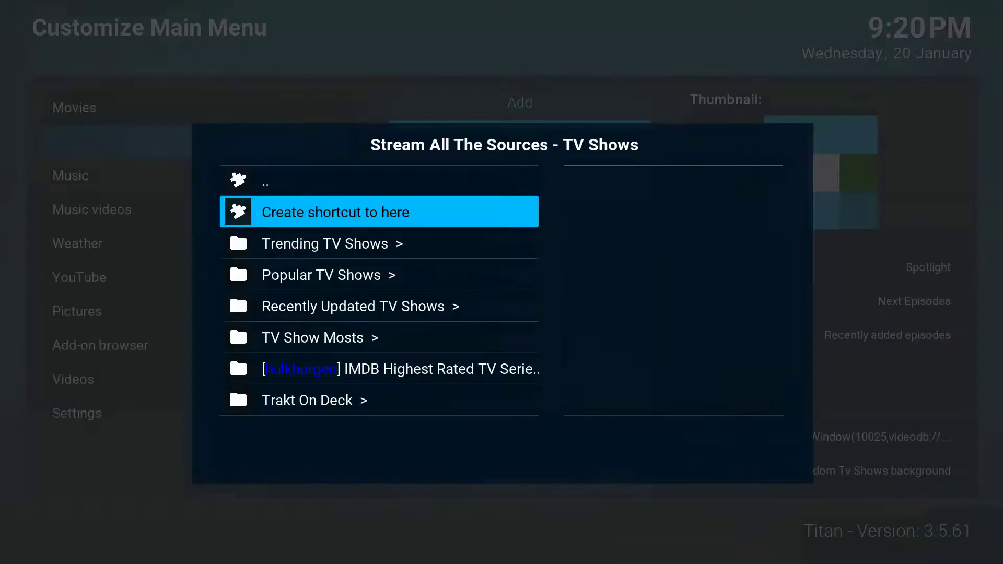
key(Return)
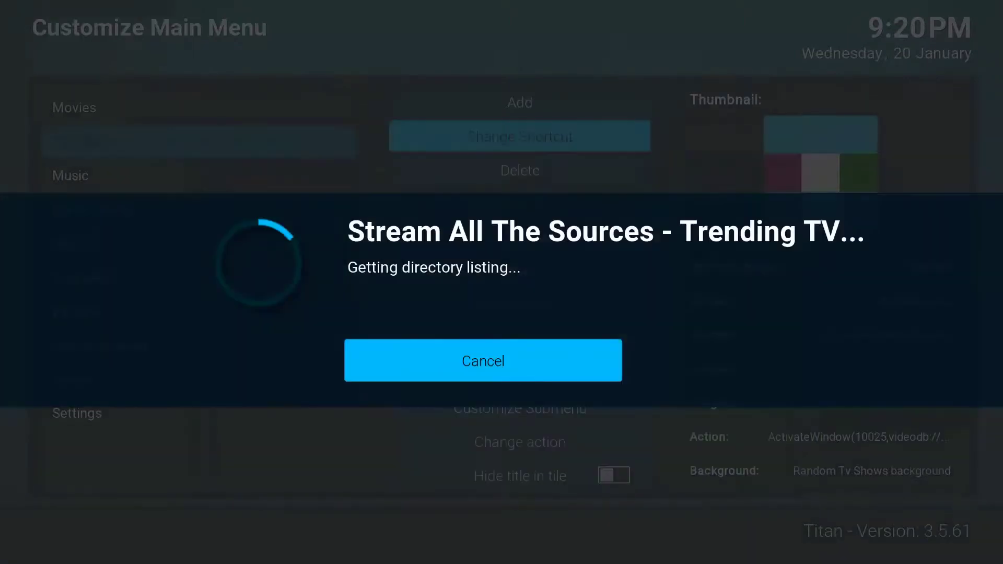
key(Down)
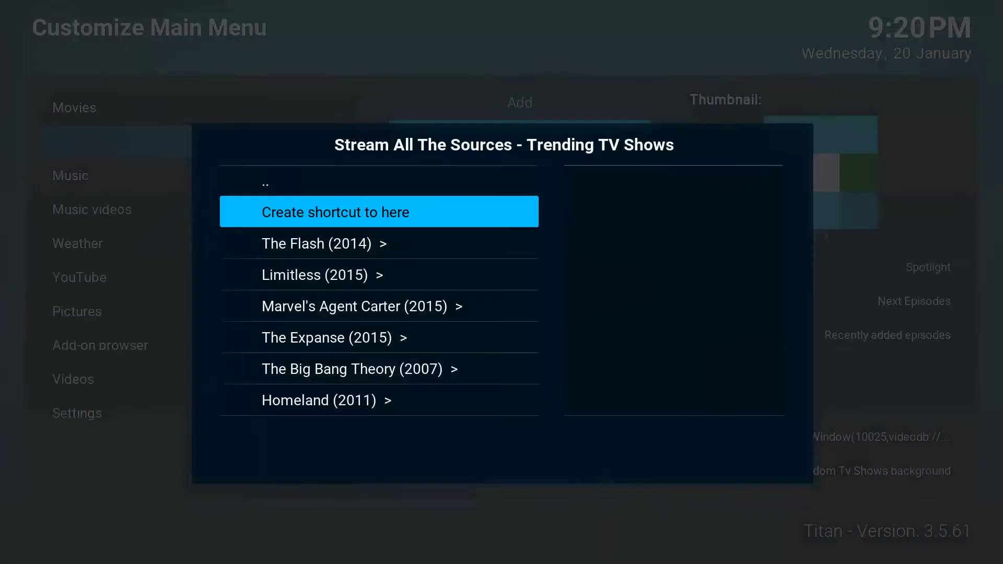
key(Return)
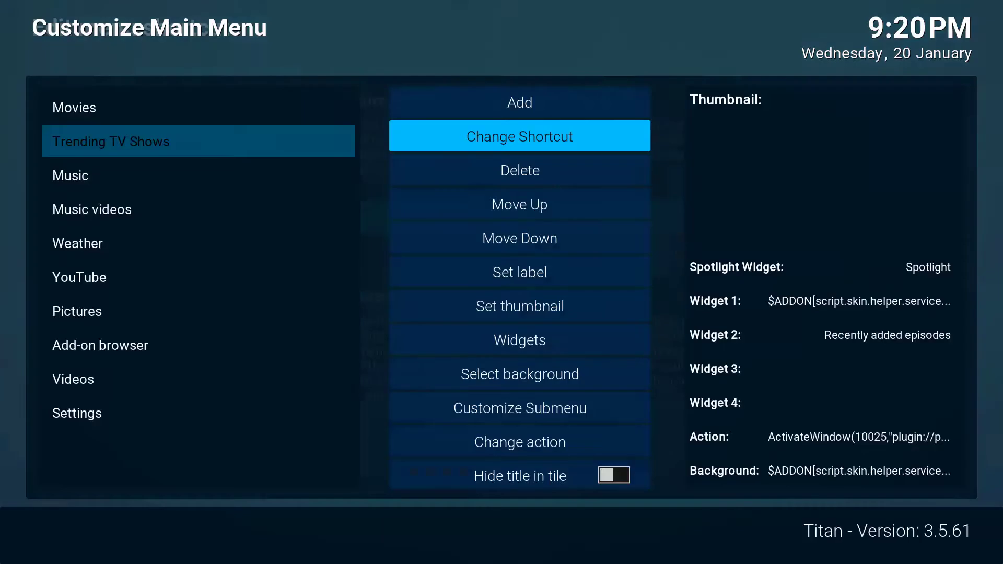
Open the Trending TV Shows item's label for editing and place the text cursor just before "TV Shows".
key(Down)
key(Down)
key(Down)
key(Down)
key(Down)
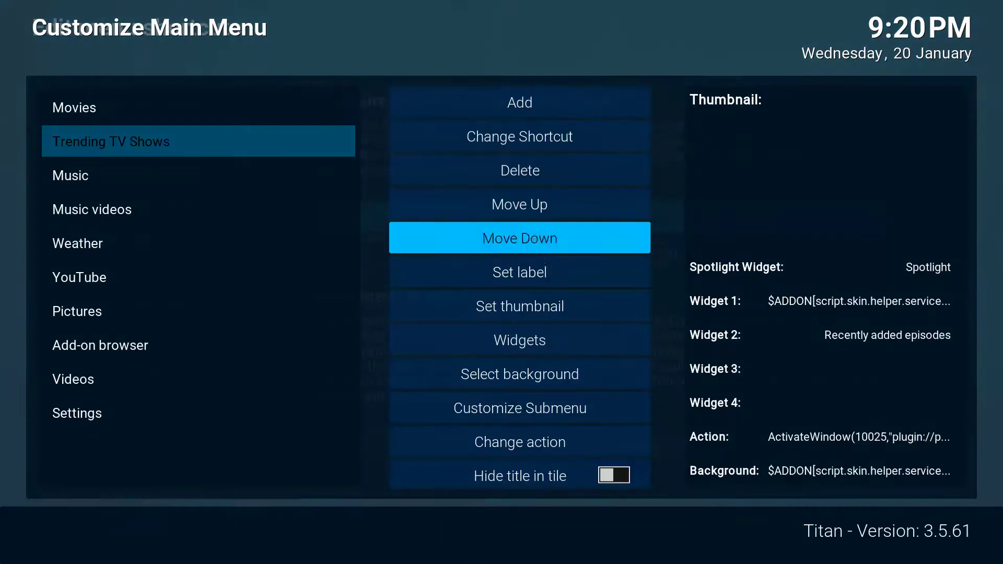
key(Up)
key(Up)
key(Down)
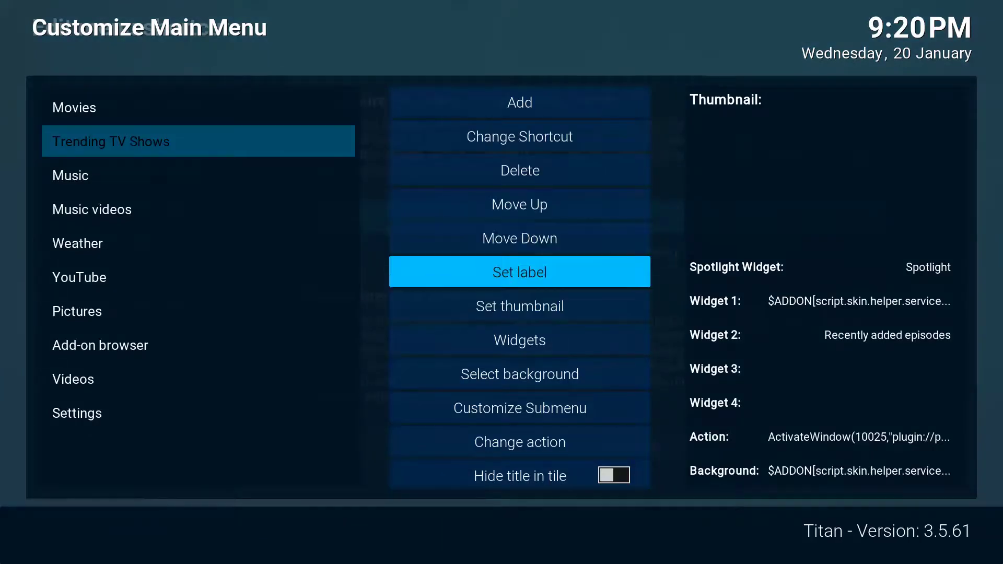
key(Return)
key(Left)
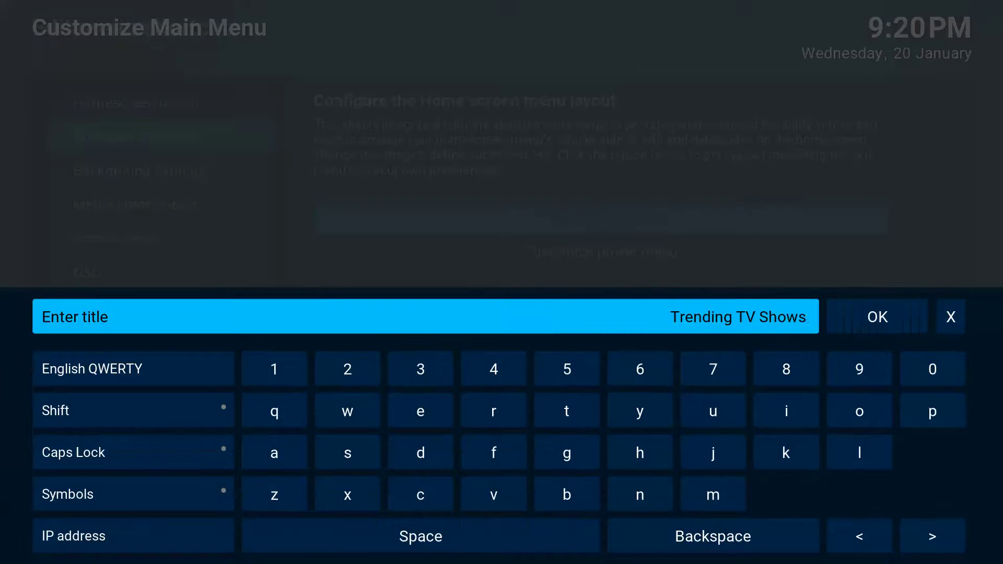
key(Down)
key(Down)
key(Down)
key(Down)
key(Down)
key(Right)
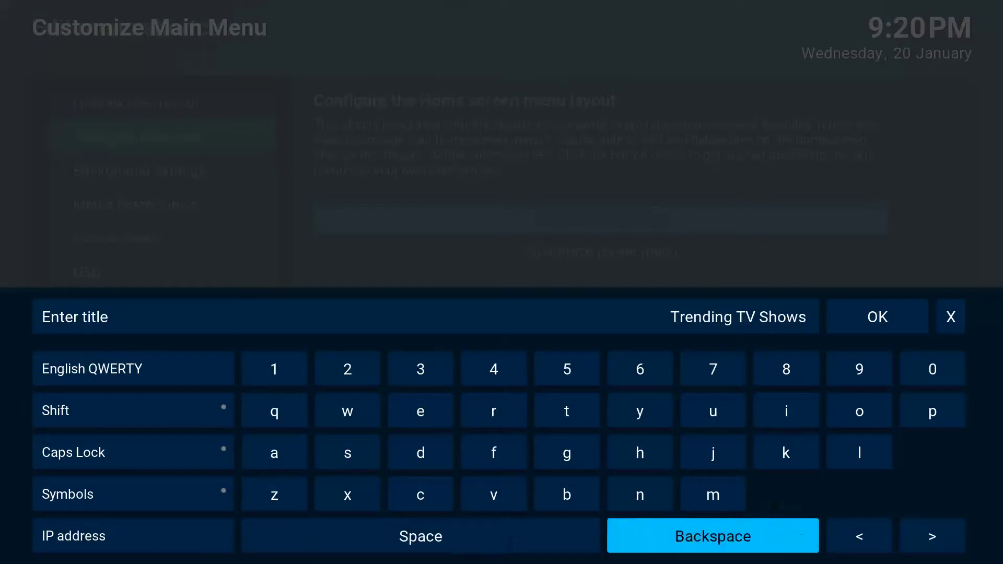
key(Right)
key(Right)
key(Left)
key(Return)
key(Return)
key(Return)
key(Return)
key(Return)
key(Return)
key(Return)
key(Return)
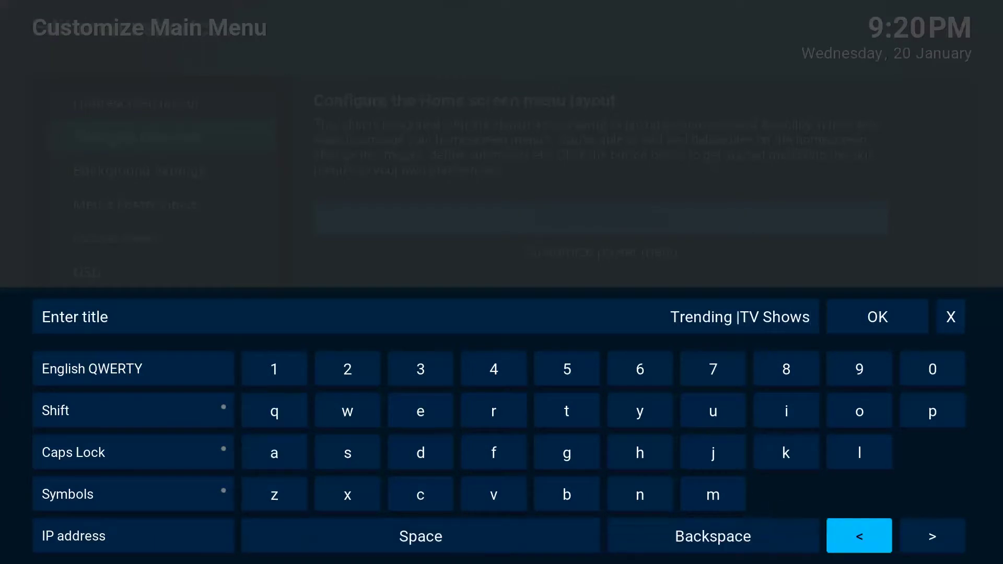
Remove the word "Trending" from the label and save it as "TV Shows".
key(Left)
key(Return)
key(Return)
key(Return)
key(Return)
key(Return)
key(Return)
key(Return)
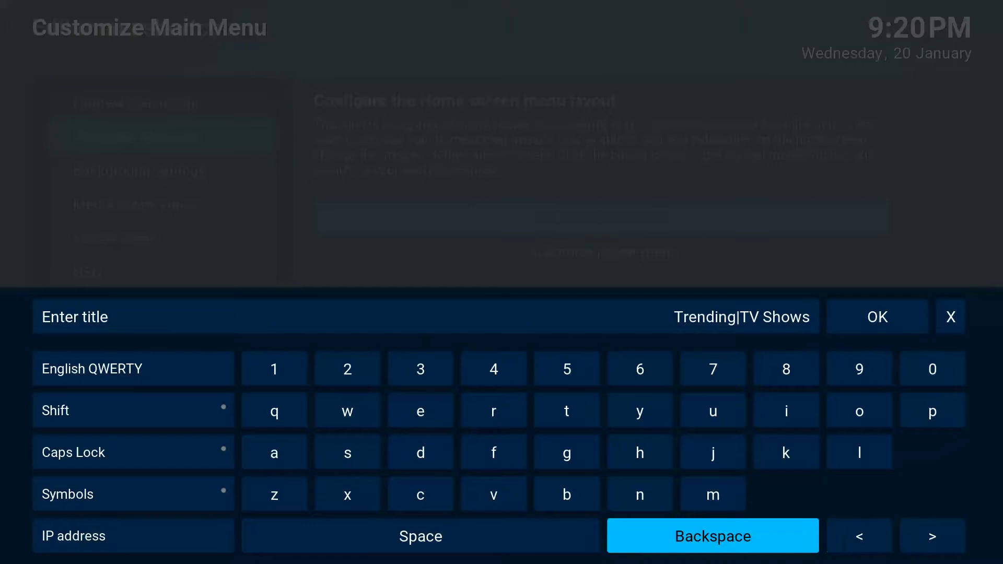
key(Up)
key(Up)
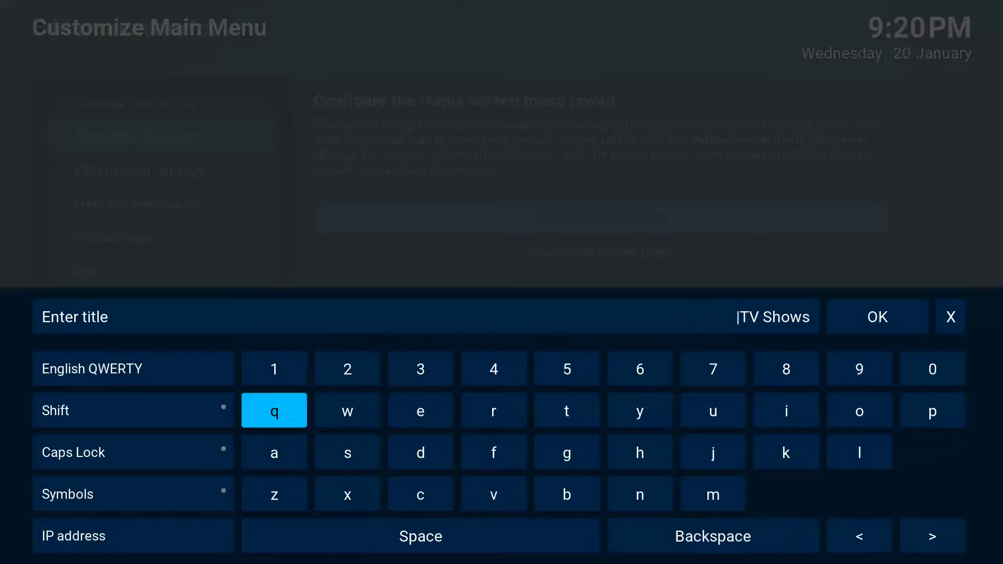
key(Up)
key(Up)
key(Return)
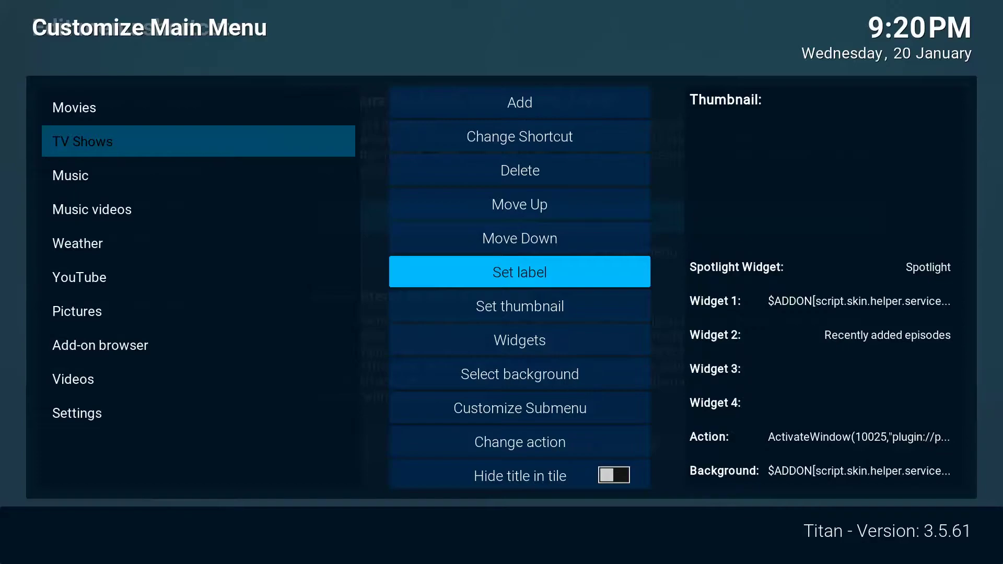
Set the TV Shows item's thumbnail to the tvseries image.
key(Down)
key(Return)
key(Down)
key(Up)
key(Up)
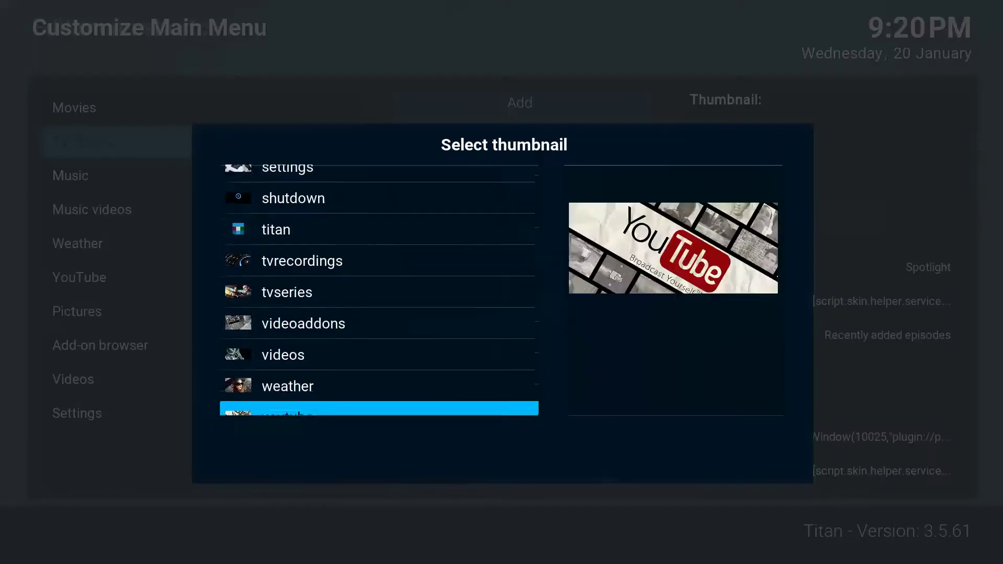
key(Up)
key(Up)
key(Up)
key(Up)
key(Return)
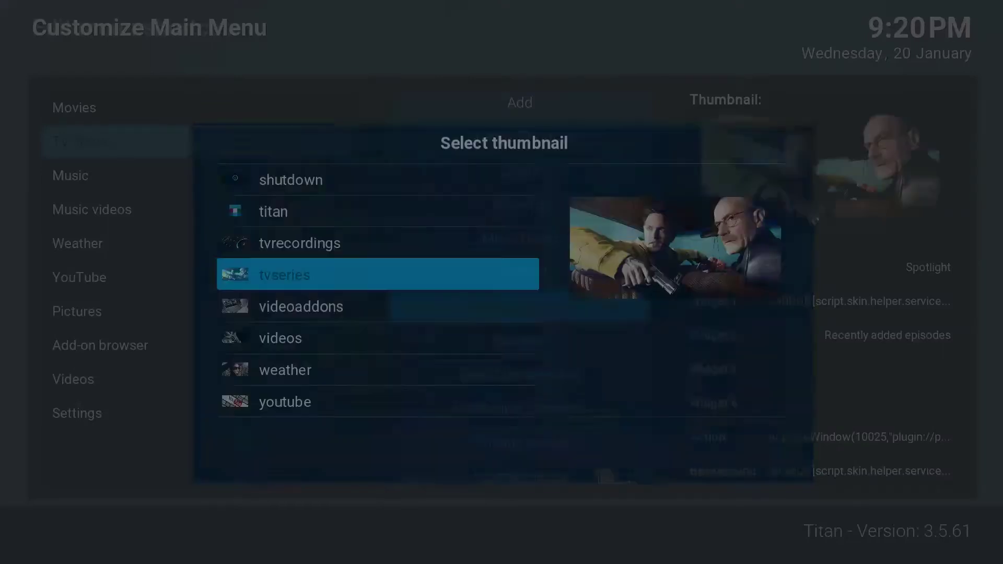
Start selecting Widget 1 for the TV Shows item and open the Video Add-On list in the Add-On category.
key(Down)
key(Return)
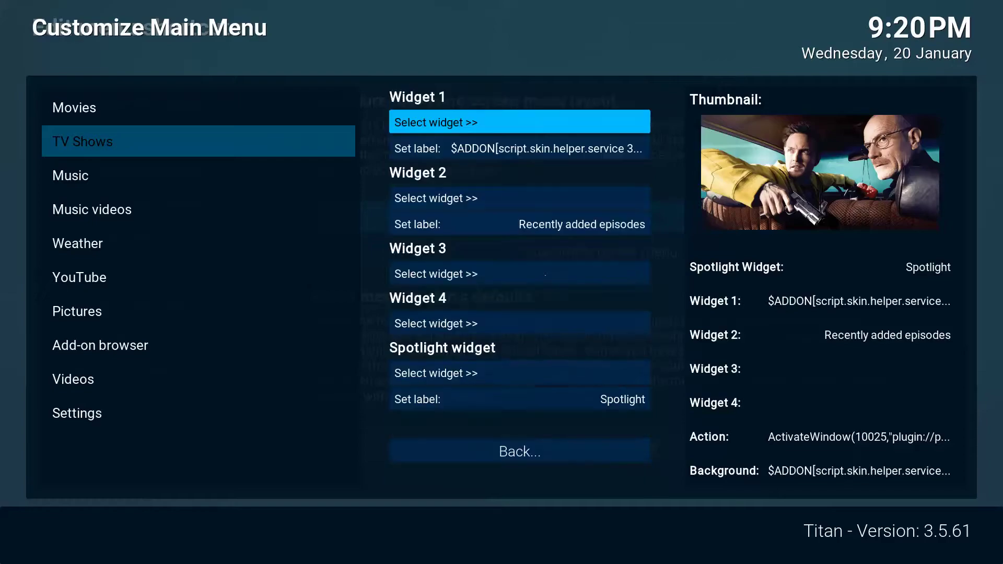
key(Down)
key(Up)
key(Return)
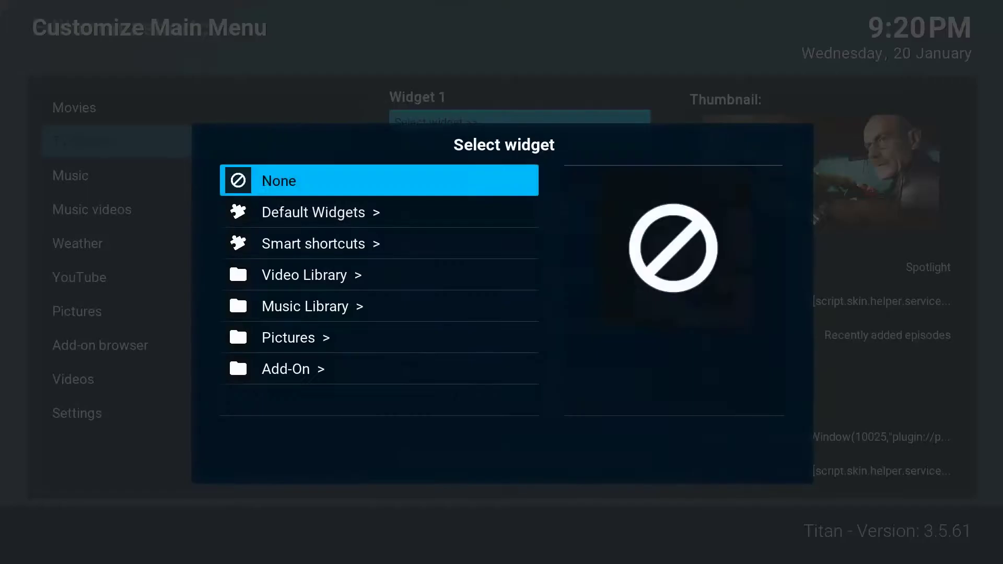
key(Down)
key(Down)
key(Down)
key(Down)
key(Down)
key(Down)
key(Return)
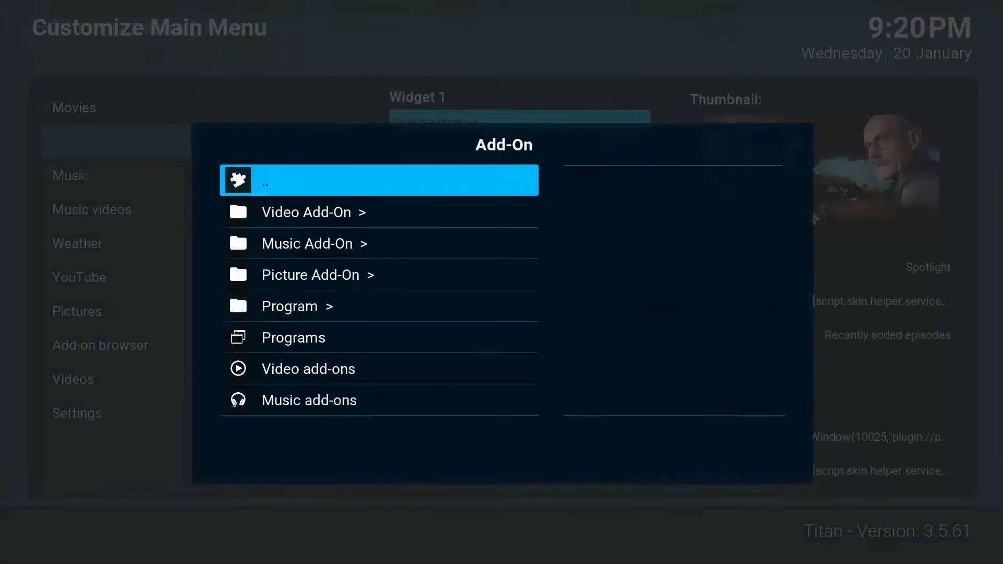
key(Down)
key(Return)
Open the TV Shows section of Stream All The Sources among the video add-ons while choosing Widget 1.
key(Up)
key(Up)
key(Up)
key(Up)
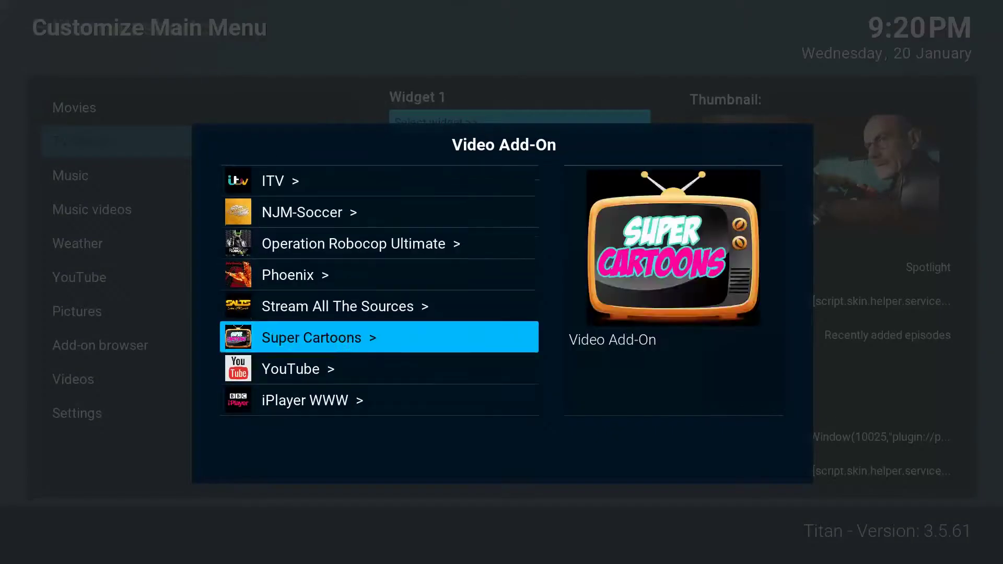
key(Return)
key(Down)
key(Down)
key(Down)
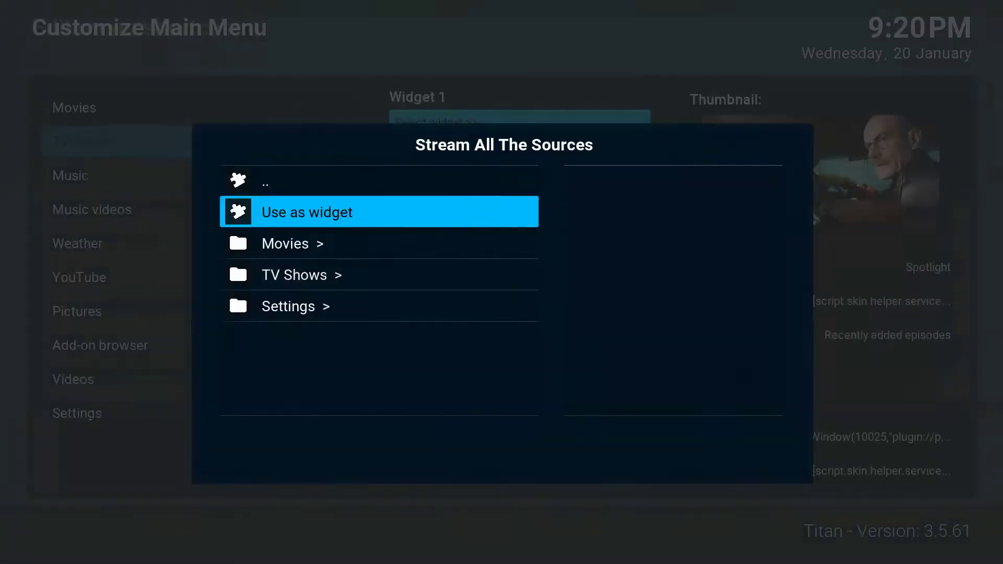
key(Return)
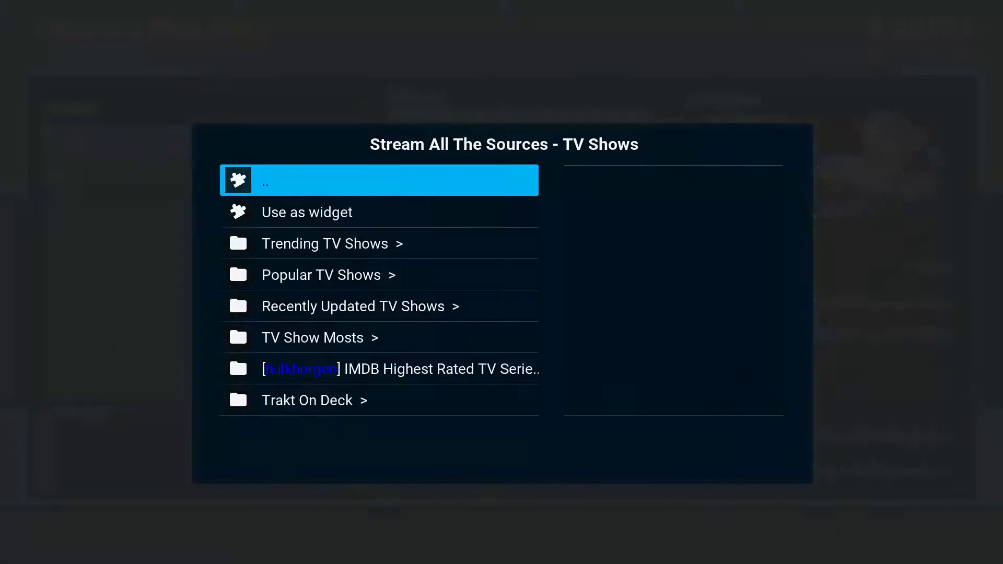
Set Widget 1 of the TV Shows item to the Trending TV Shows list from Stream All The Sources.
key(Down)
key(Down)
key(Return)
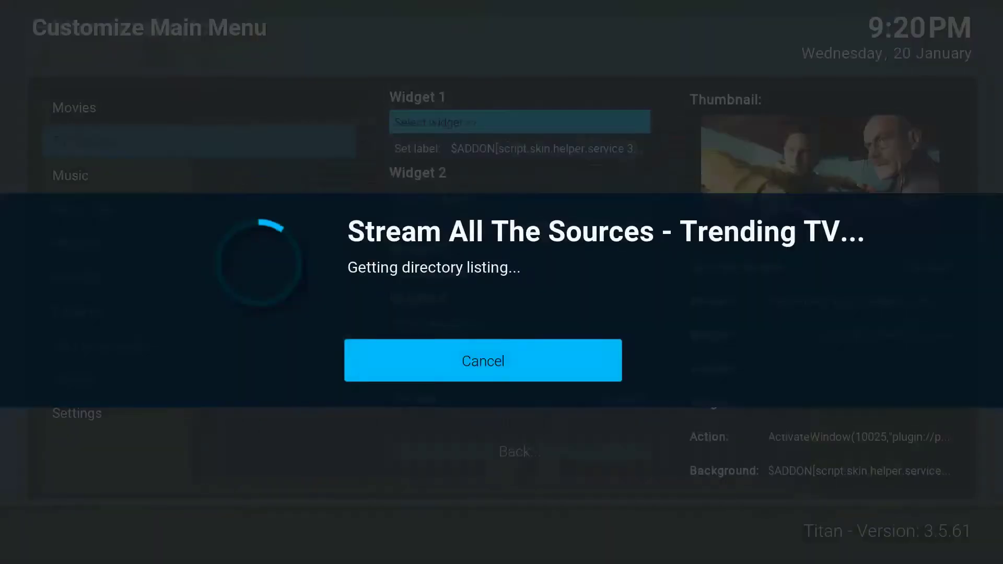
key(Down)
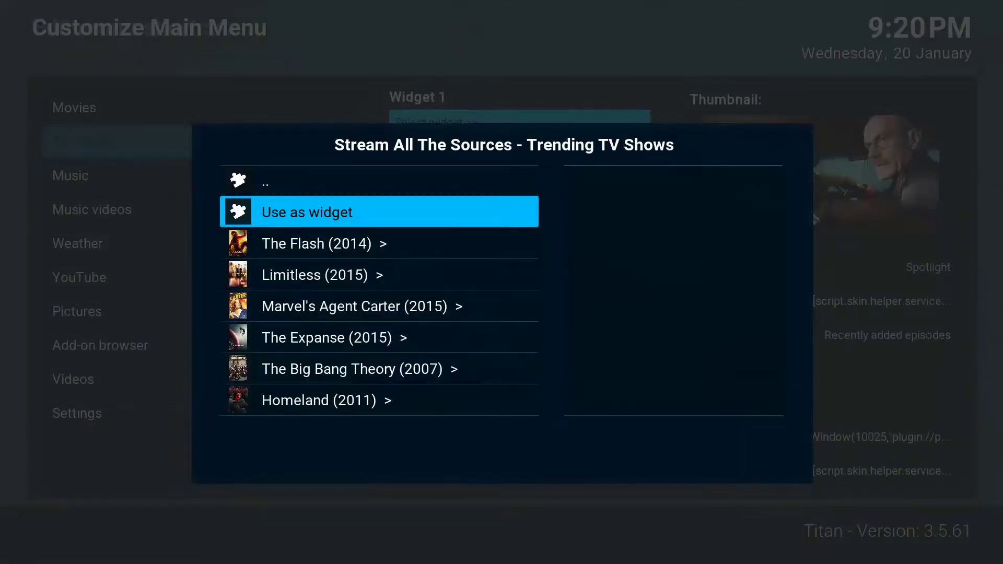
key(Return)
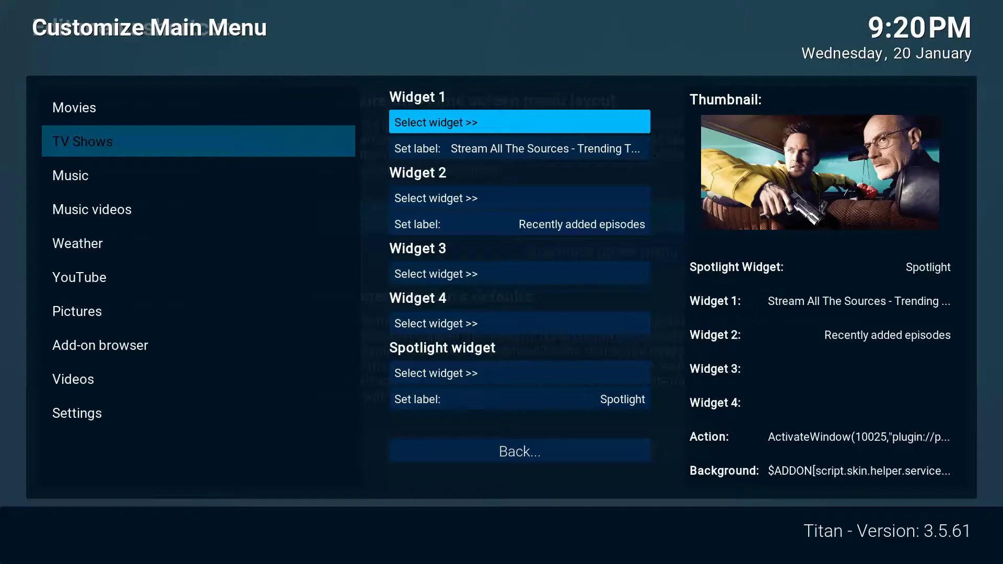
Set Widget 2 and the Spotlight widget of the TV Shows item to None and return to the item's options.
key(Down)
key(Down)
key(Return)
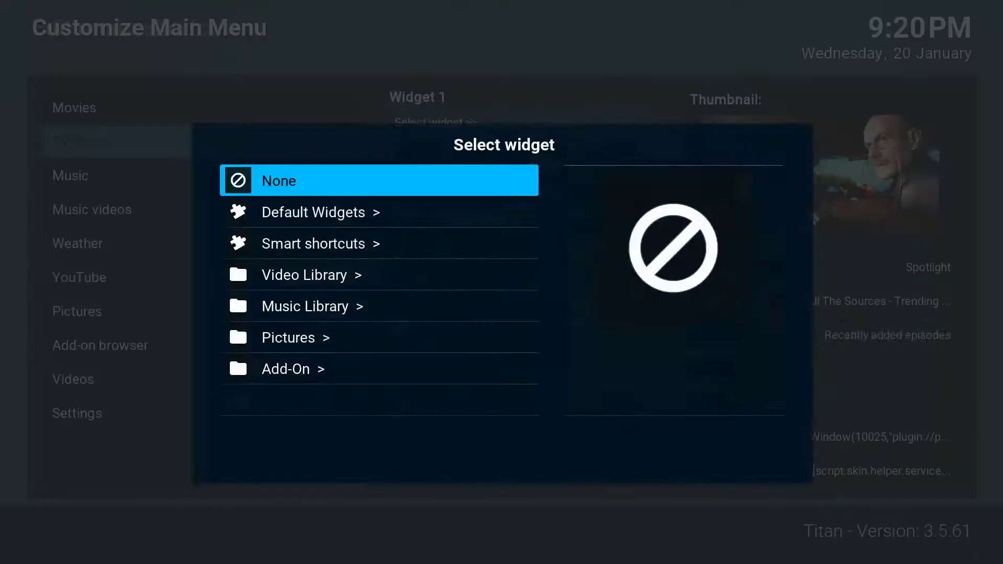
key(Escape)
key(Down)
key(Down)
key(Down)
key(Return)
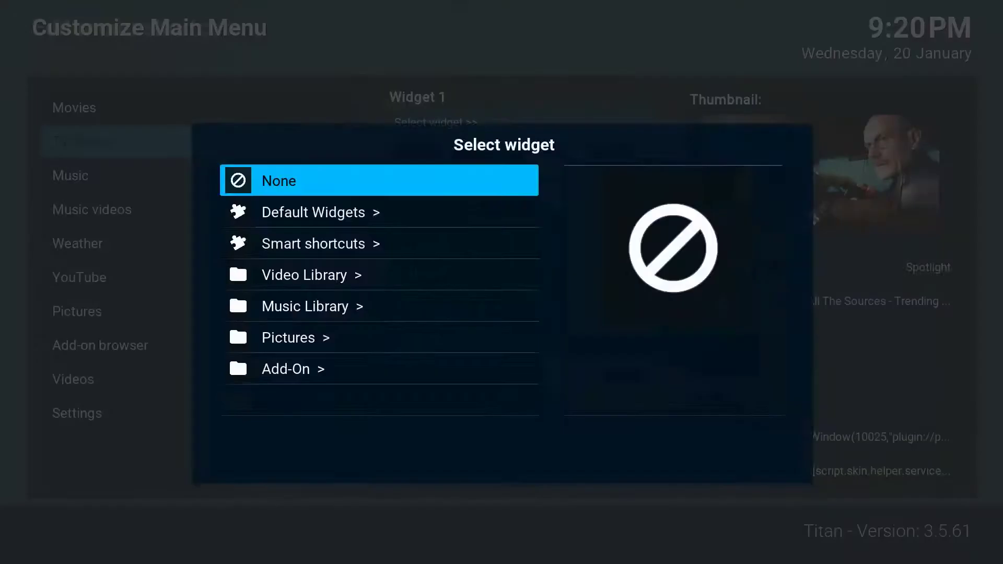
key(Escape)
key(Down)
key(Return)
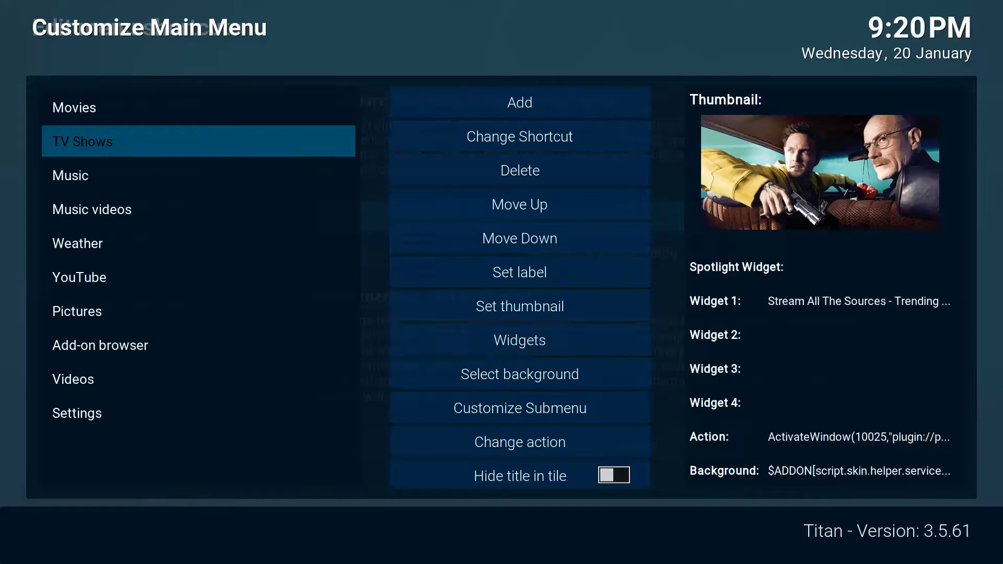
Start changing the TV Shows item's shortcut and open the Add-On category.
key(Up)
key(Up)
key(Up)
key(Up)
key(Up)
key(Up)
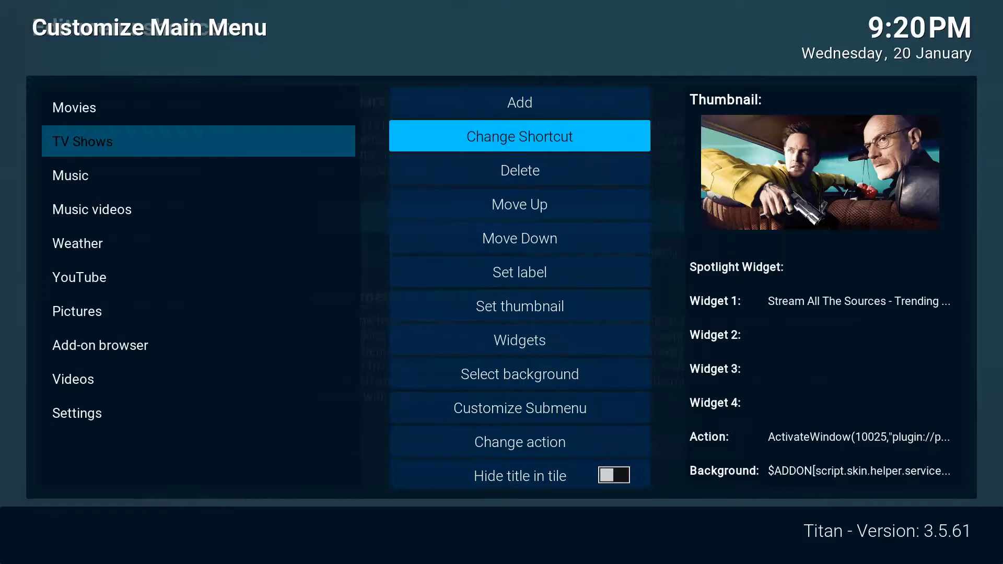
key(Return)
key(Down)
key(Down)
key(Down)
key(Down)
key(Down)
key(Return)
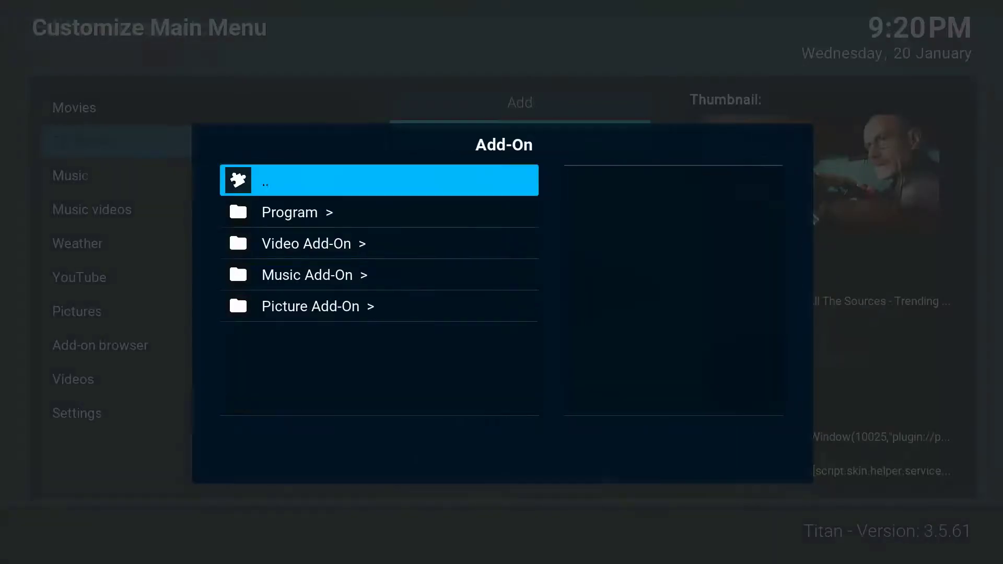
Open Stream All The Sources in the Video Add-On list as the source of the new shortcut.
key(Up)
key(Up)
key(Up)
key(Return)
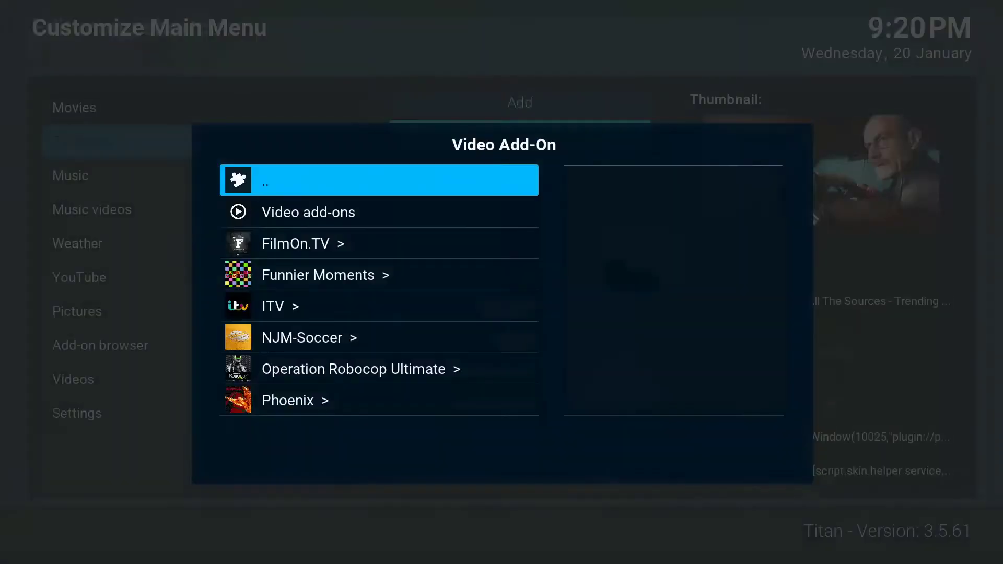
key(Up)
key(Up)
key(Up)
key(Up)
key(Return)
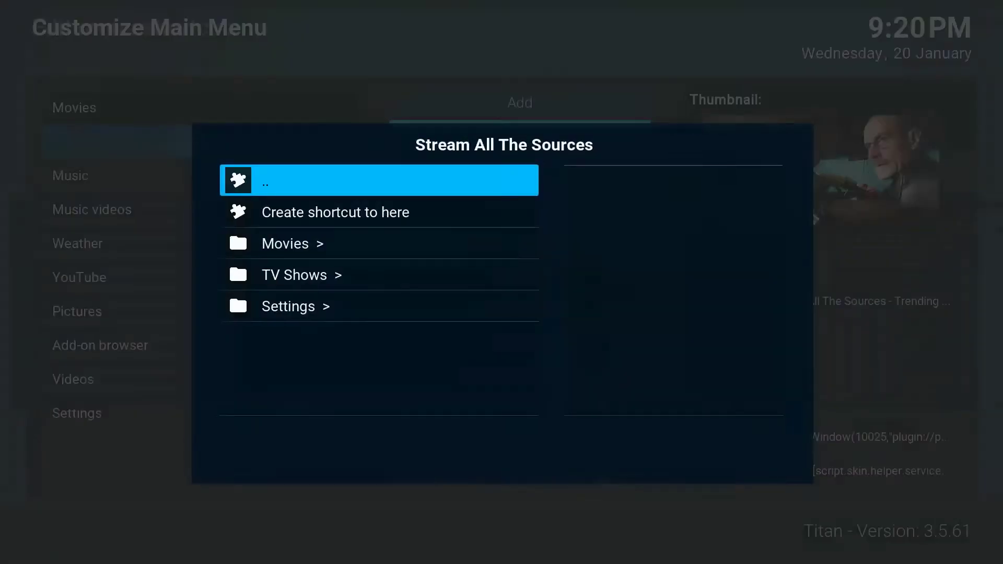
Create the TV Shows item's shortcut to the TV Shows section of Stream All The Sources.
key(Down)
key(Down)
key(Down)
key(Return)
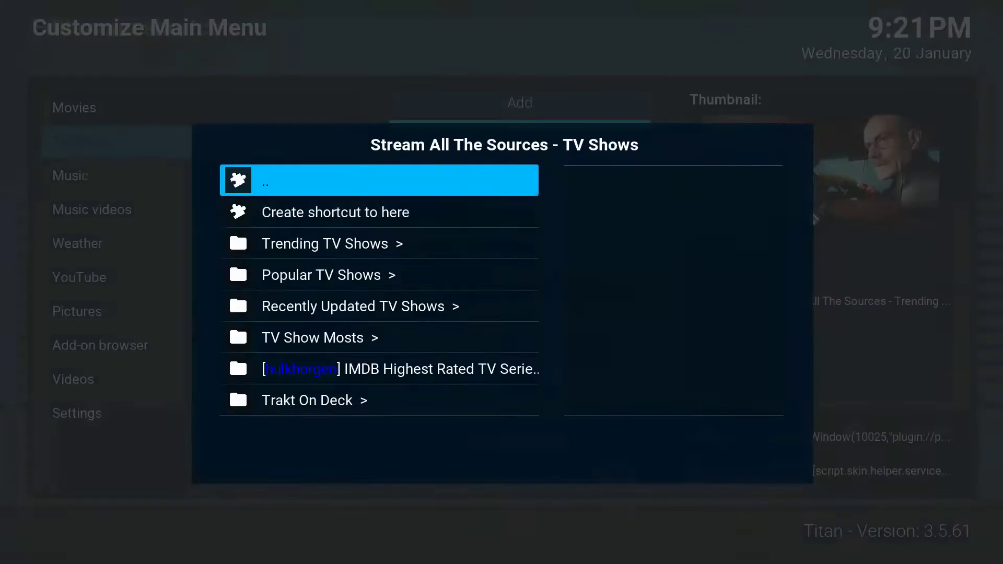
key(Down)
key(Return)
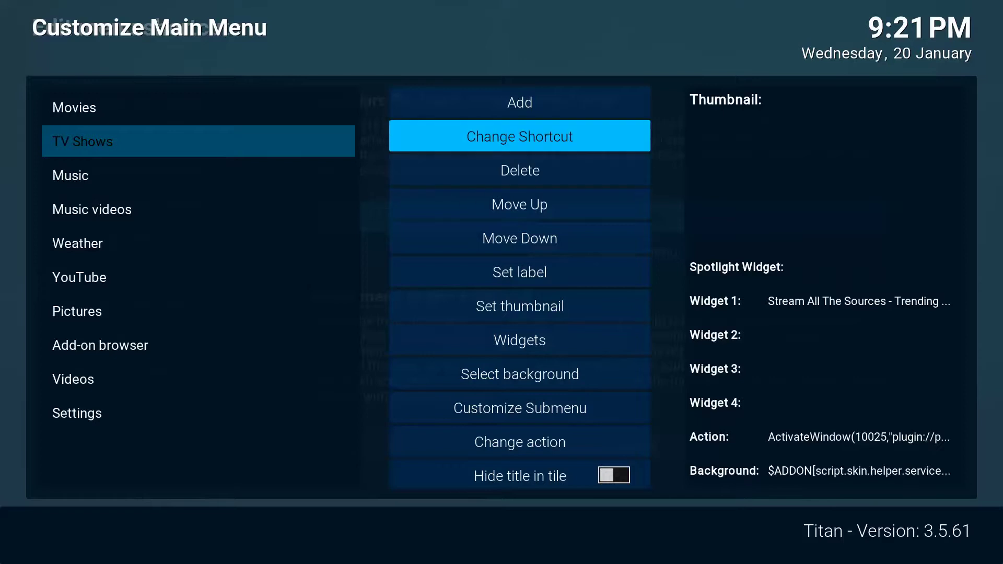
Check the widget assignments of the TV Shows item.
key(Return)
key(Escape)
key(Down)
key(Down)
key(Down)
key(Down)
key(Down)
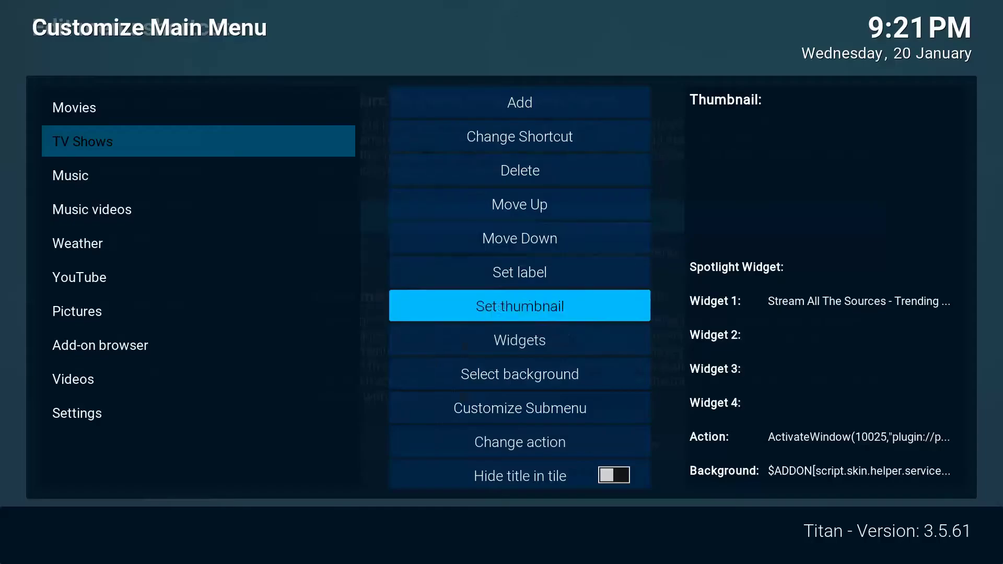
key(Down)
key(Return)
key(Down)
key(Down)
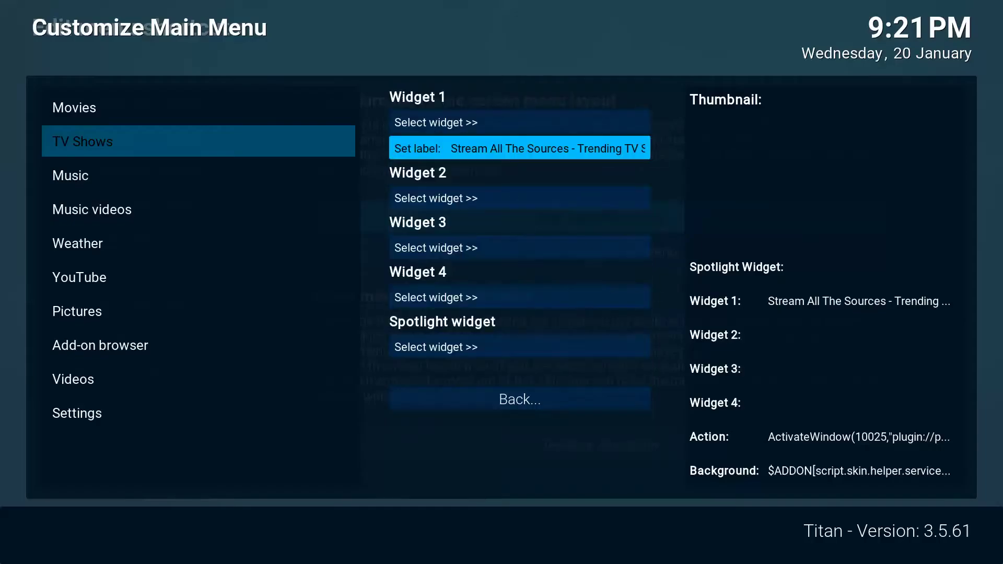
key(Down)
key(Up)
Leave the skin settings and examine the TV Shows tile, its submenu and its widgets on the home screen.
key(Escape)
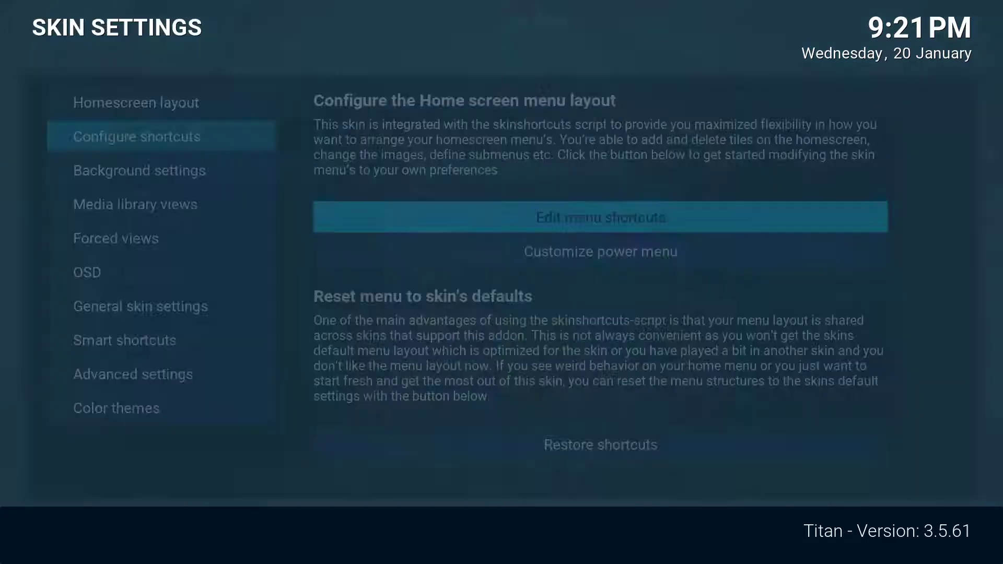
key(Escape)
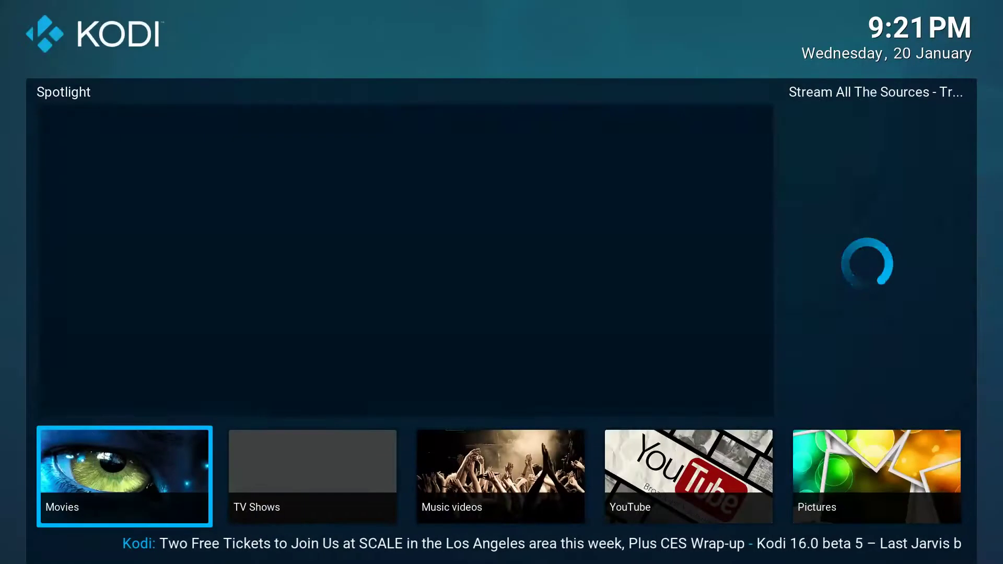
key(Right)
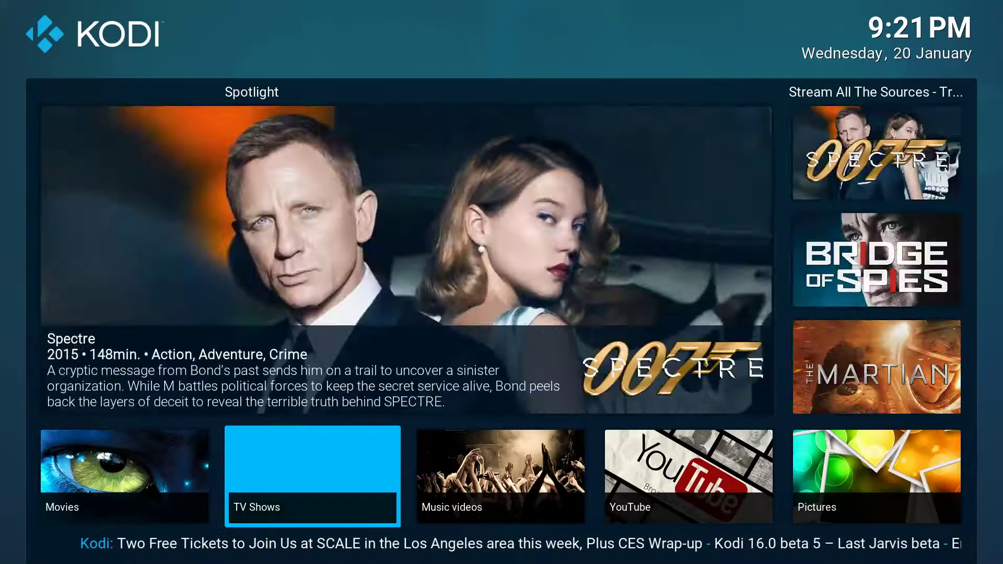
key(Left)
key(Right)
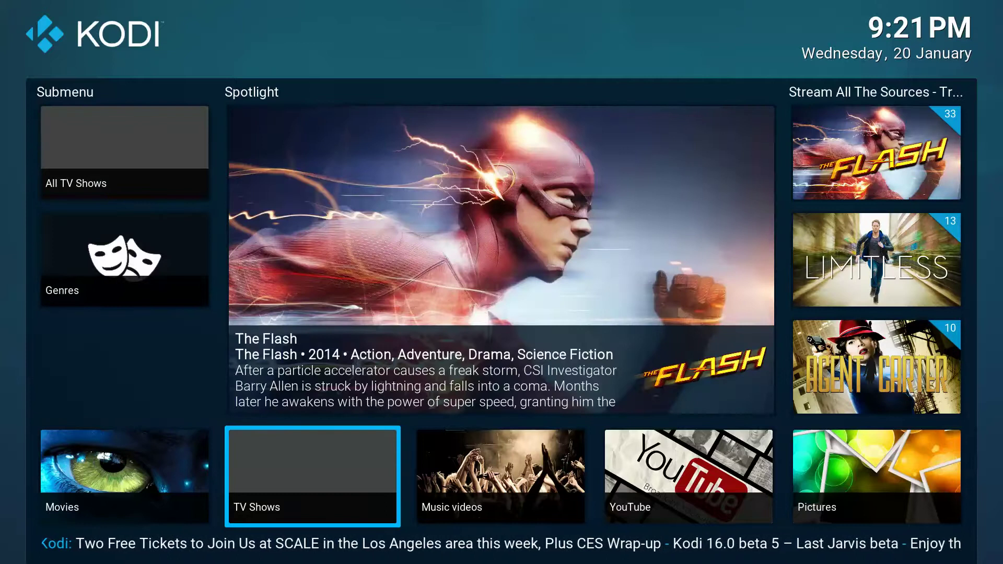
key(Left)
key(Right)
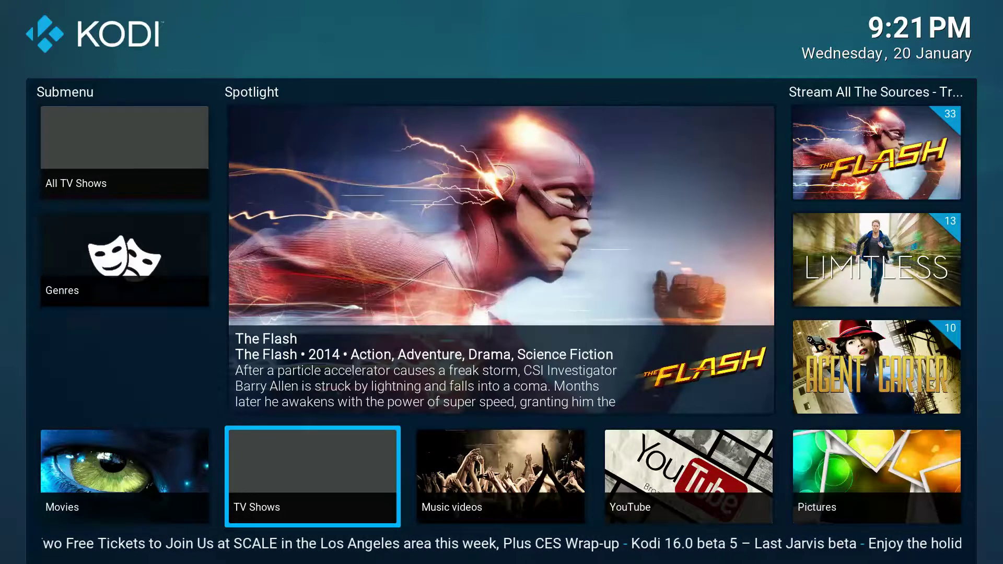
key(Left)
key(Right)
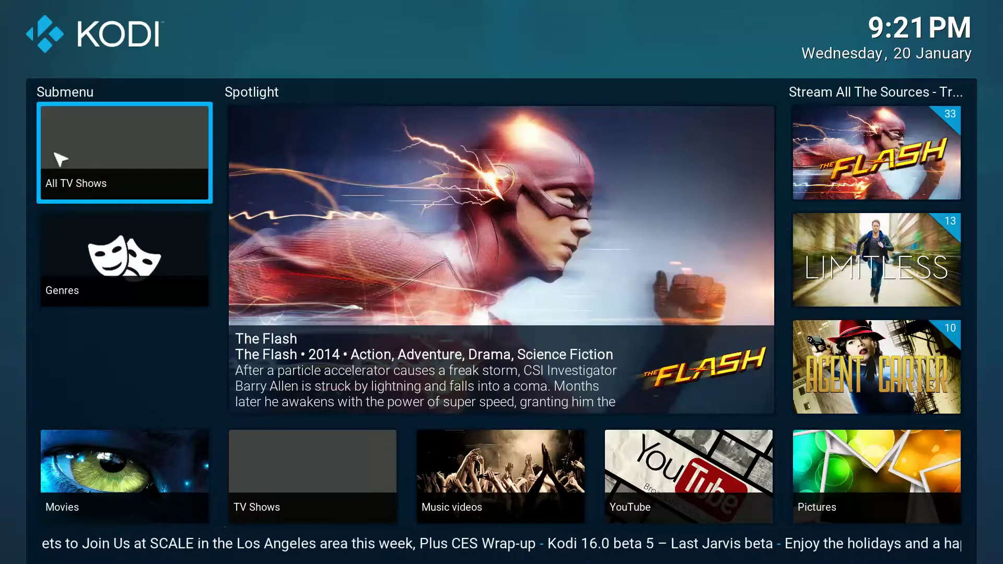
key(Down)
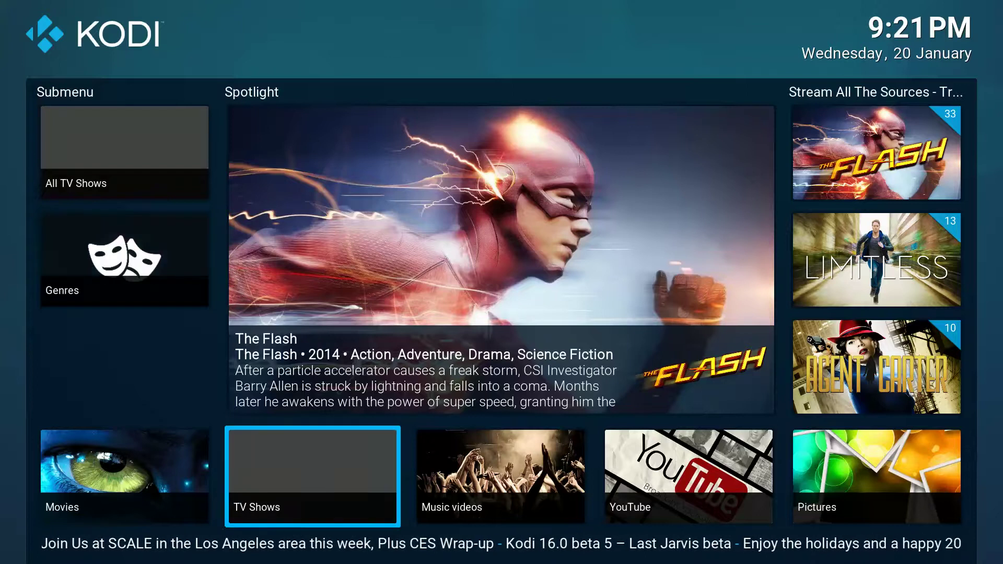
Reopen the main menu shortcut editor from the skin settings and select the TV Shows item.
key(Left)
key(Left)
key(Up)
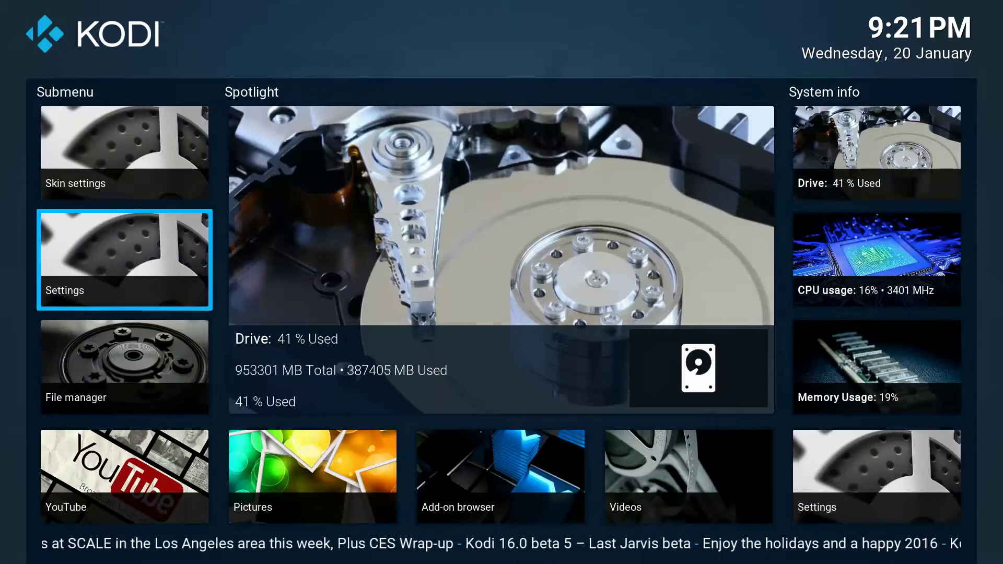
key(Up)
key(Return)
key(Down)
key(Right)
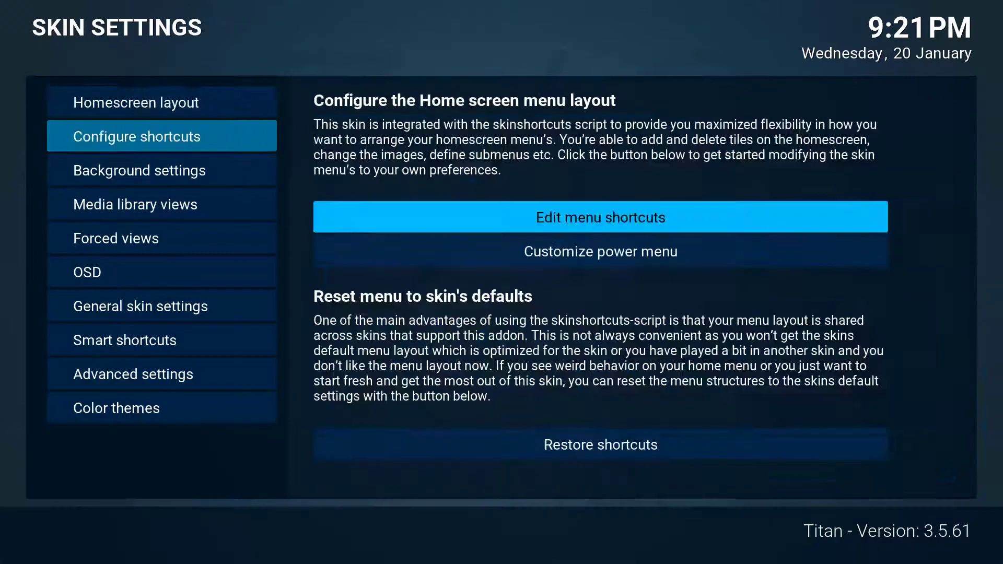
key(Return)
key(Down)
key(Left)
key(Down)
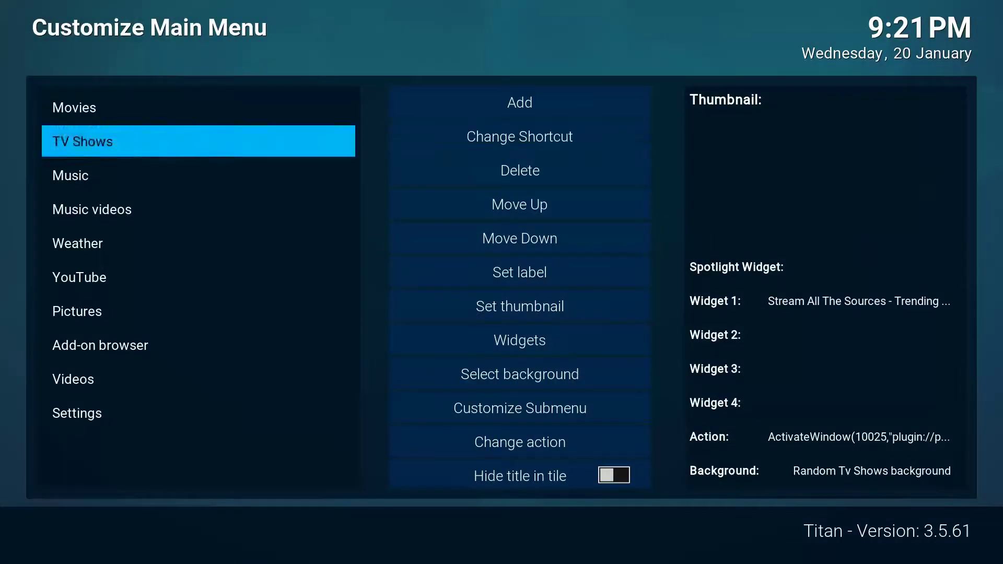
Set the TV Shows item's thumbnail to the tvseries image again.
key(Right)
key(Down)
key(Down)
key(Down)
key(Down)
key(Down)
key(Return)
key(Up)
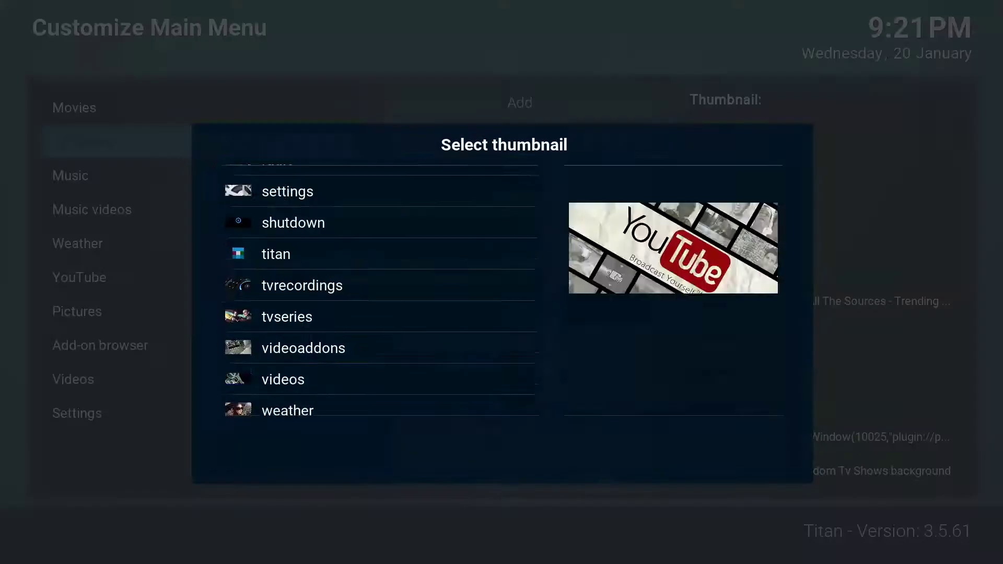
key(Up)
key(Up)
key(Up)
key(Up)
key(Return)
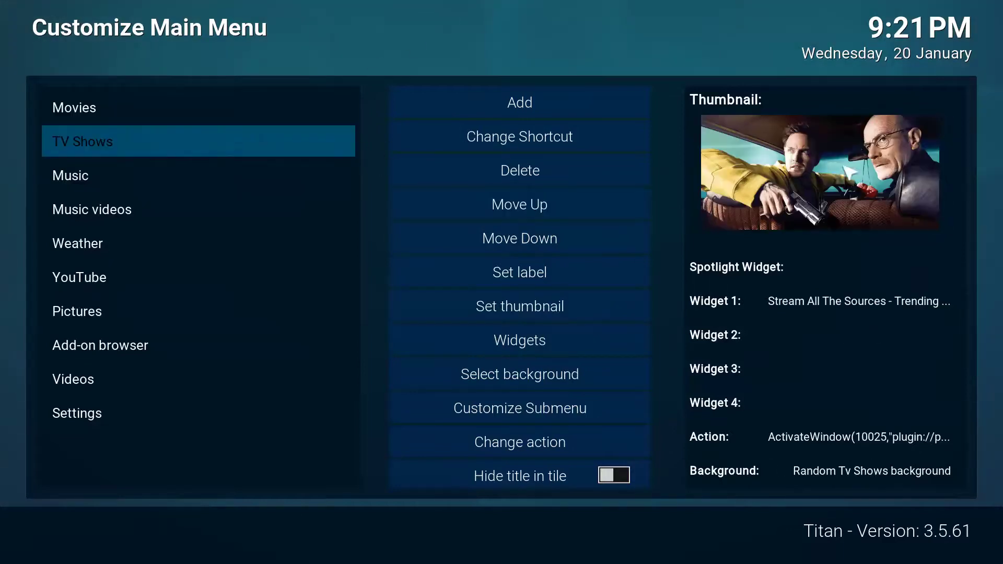
Open the TV Shows item's submenu for customization.
key(Right)
key(Down)
key(Down)
key(Down)
key(Down)
key(Down)
key(Down)
key(Down)
key(Down)
key(Down)
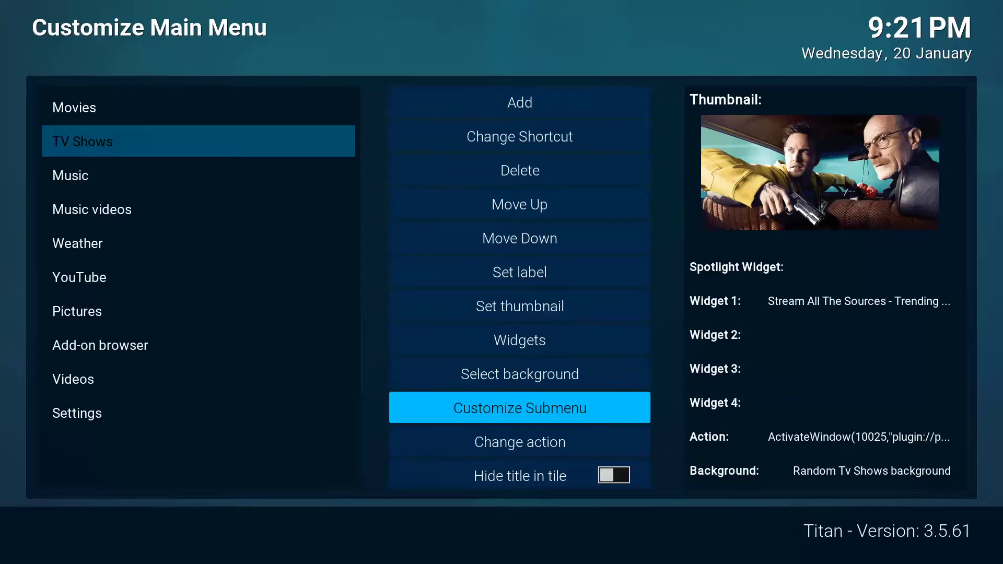
key(Return)
Delete all entries from the TV Shows submenu and return to the main menu editor.
key(Down)
key(Down)
key(Return)
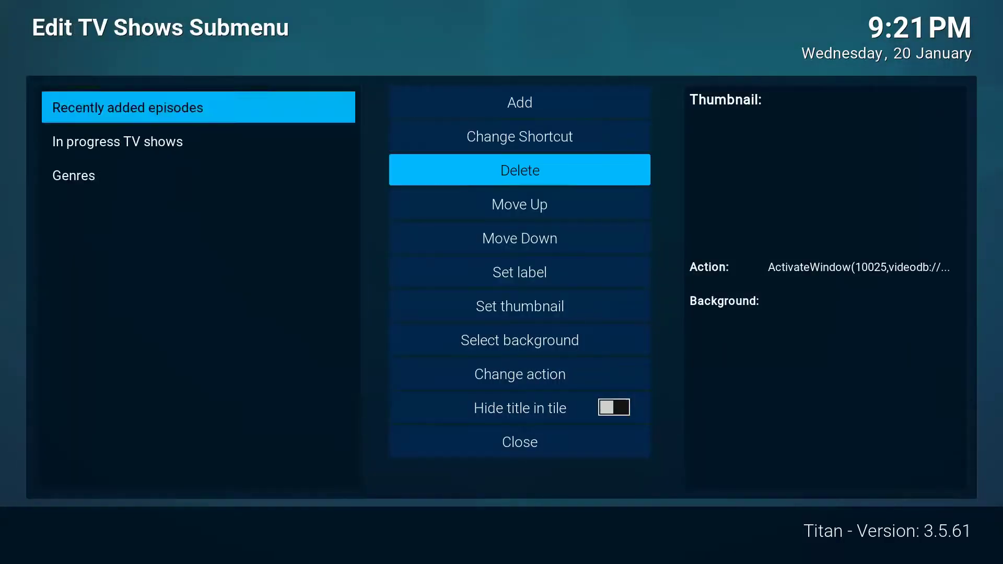
key(Return)
key(Return)
key(Return)
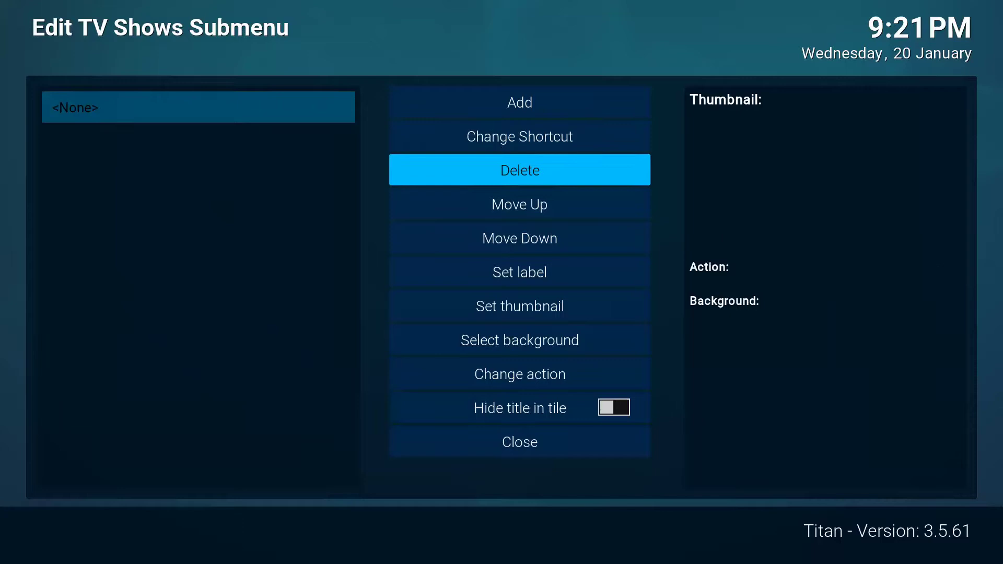
key(Escape)
Select the Music item in the main menu editor, ready for a shortcut change.
key(Left)
key(Down)
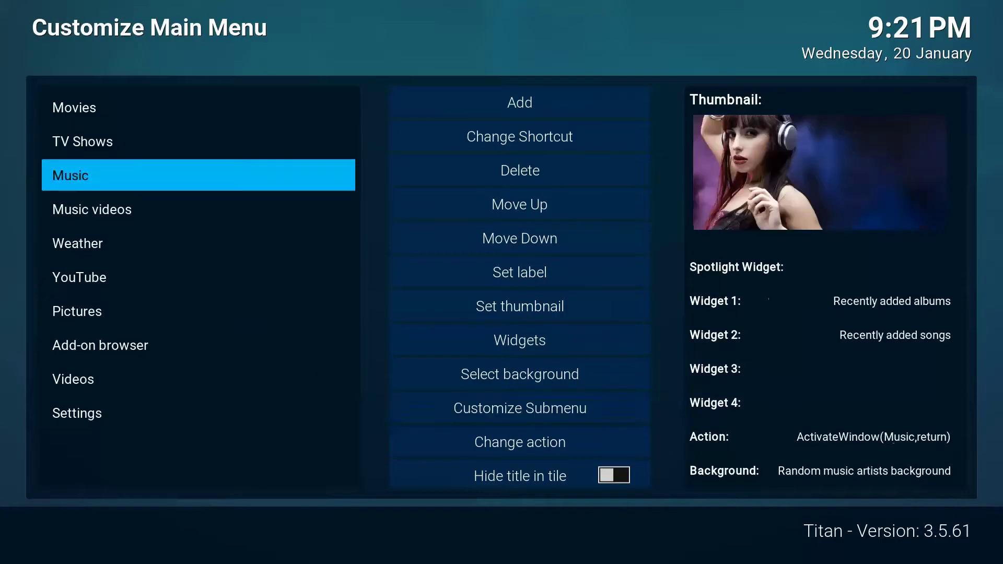
key(Right)
key(Up)
key(Up)
key(Up)
key(Up)
key(Up)
key(Up)
key(Up)
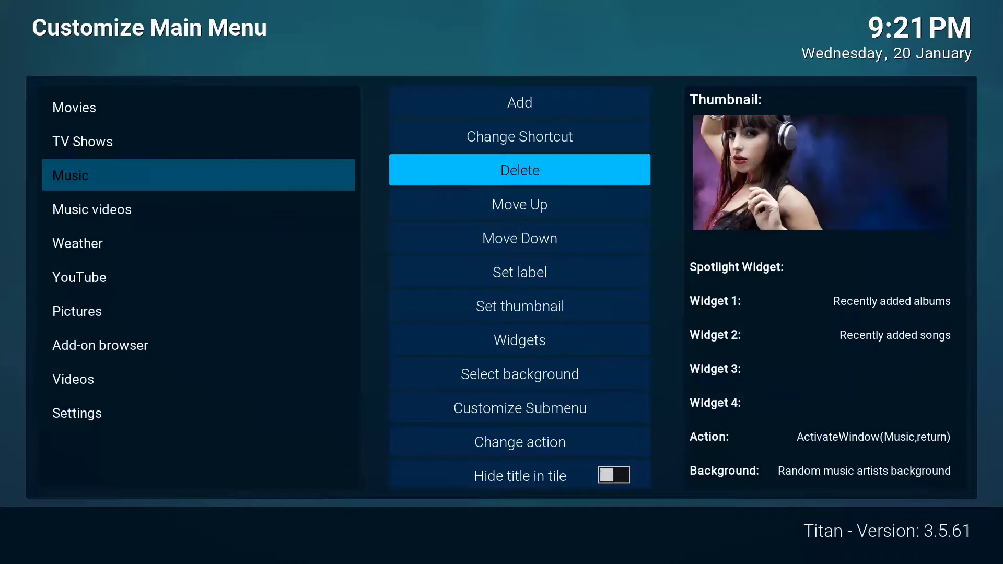
key(Up)
key(Return)
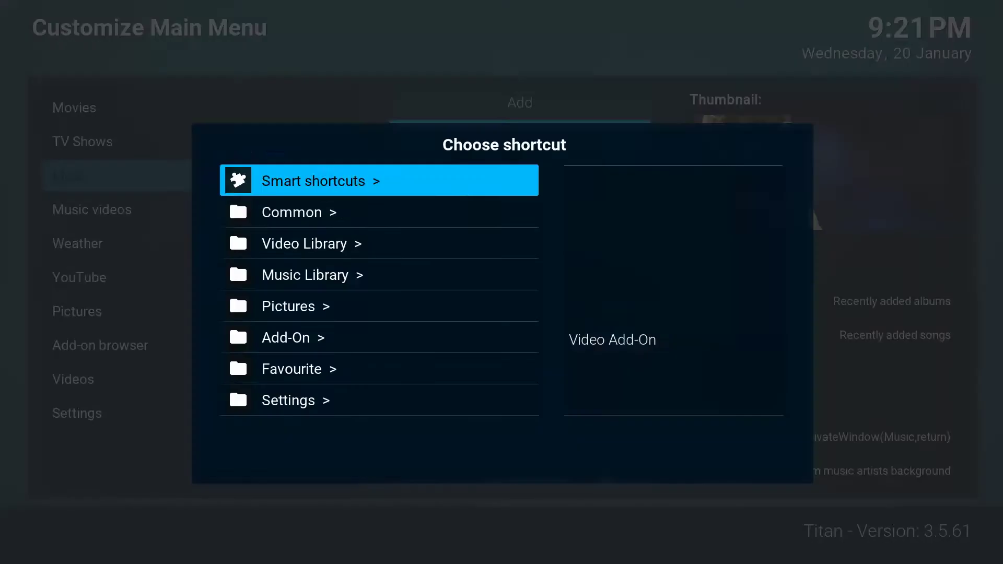
key(Down)
key(Down)
key(Down)
key(Down)
key(Down)
key(Return)
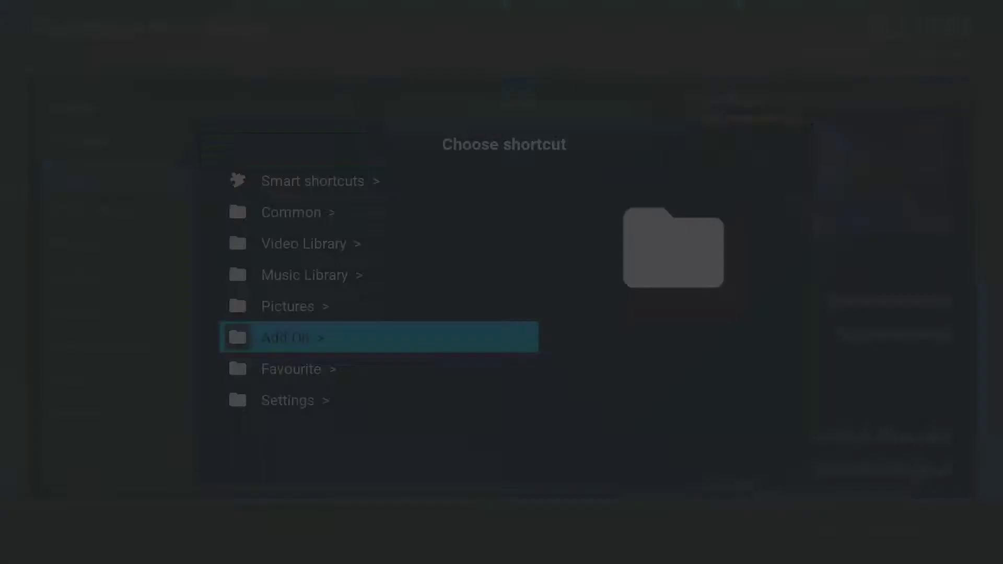
key(Down)
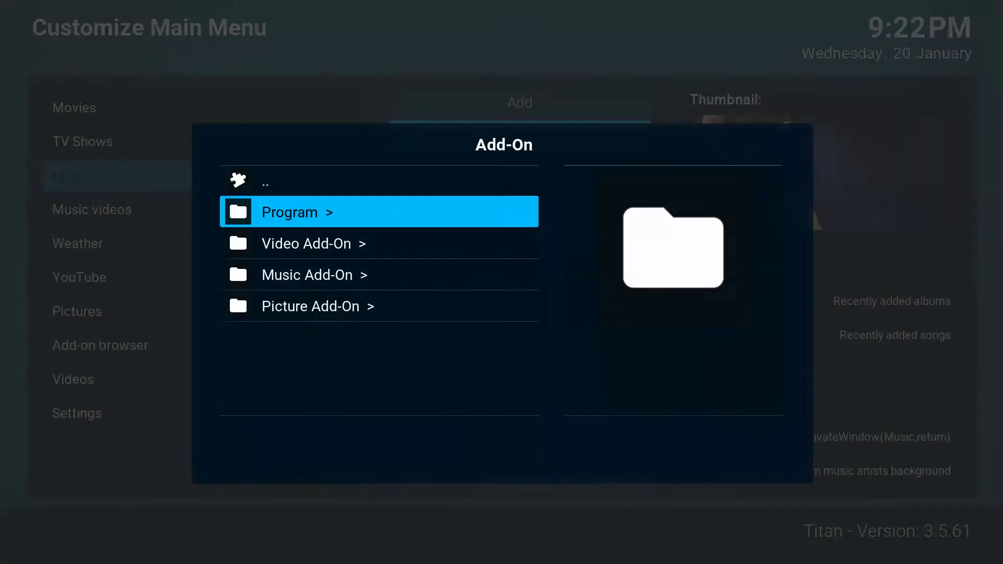
key(Down)
key(Down)
key(Up)
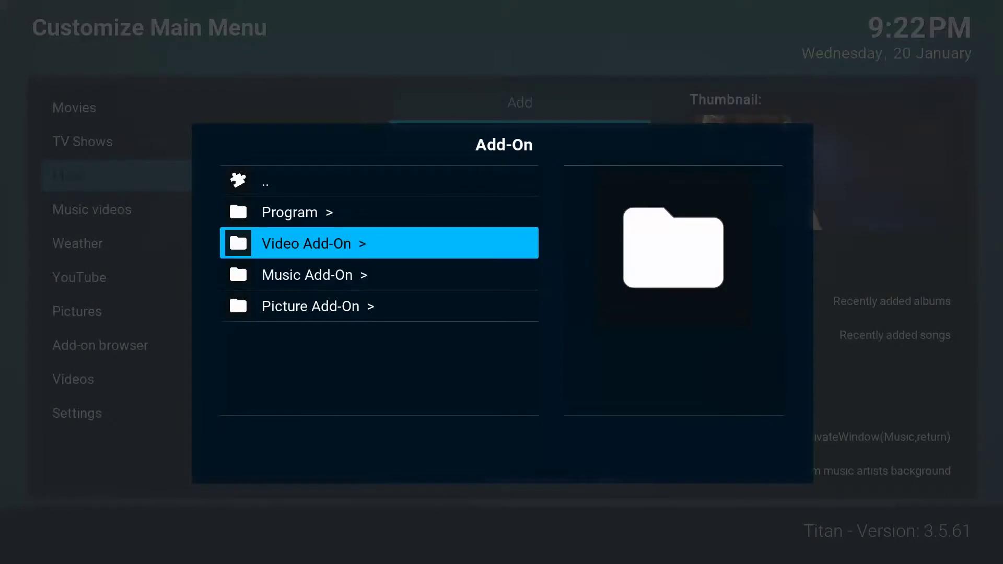
key(Down)
key(Down)
key(Up)
key(Up)
key(Return)
key(Down)
key(Down)
key(Down)
key(Down)
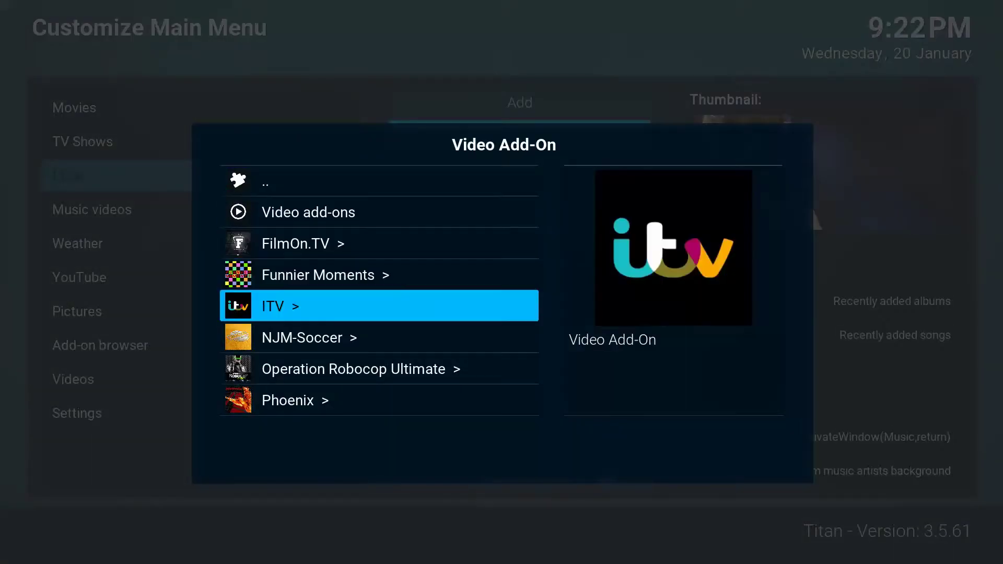
key(Down)
key(Down)
key(Down)
key(Down)
key(Down)
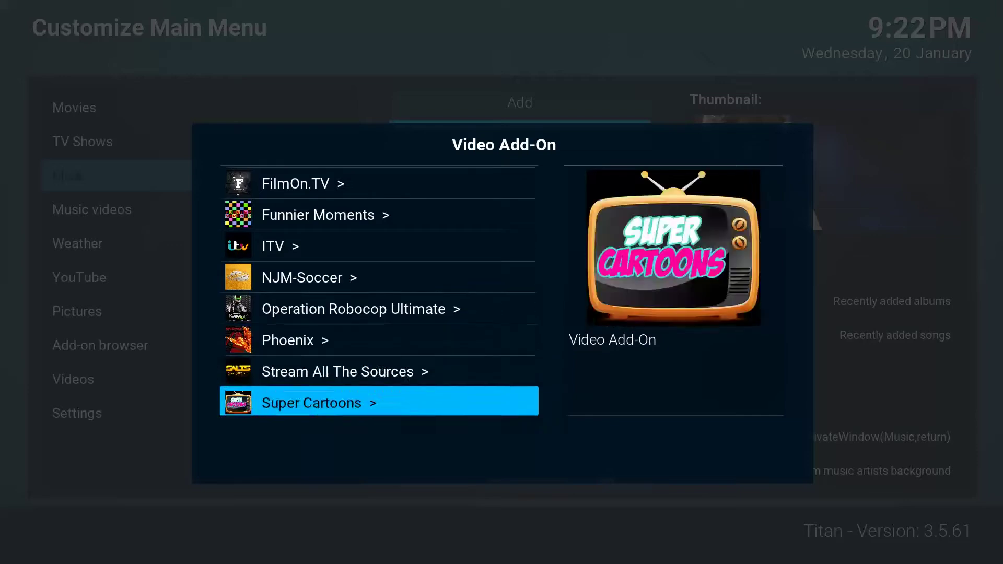
key(Up)
key(Up)
key(Up)
key(Up)
key(Up)
key(Up)
key(Up)
key(Up)
key(Up)
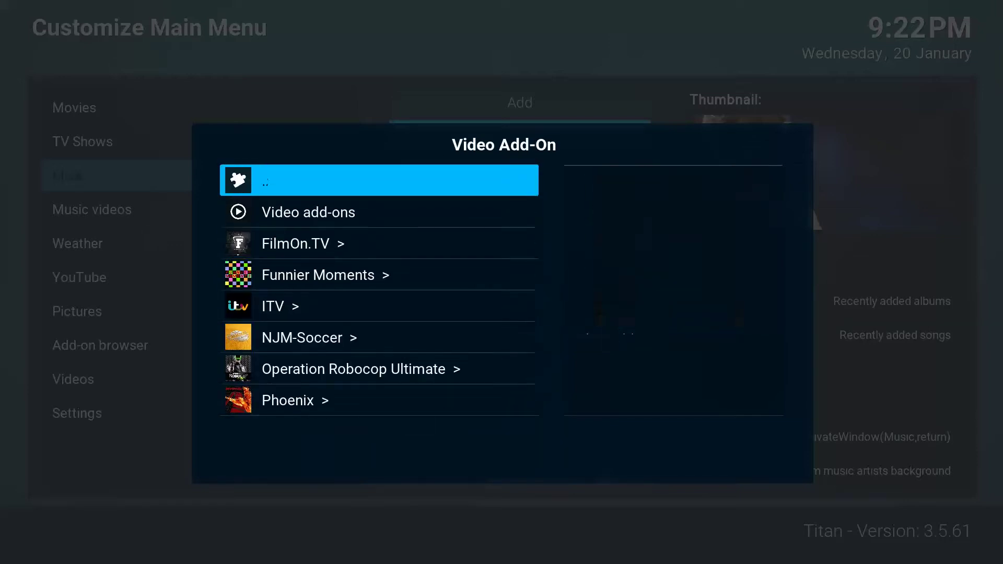
key(Return)
key(Return)
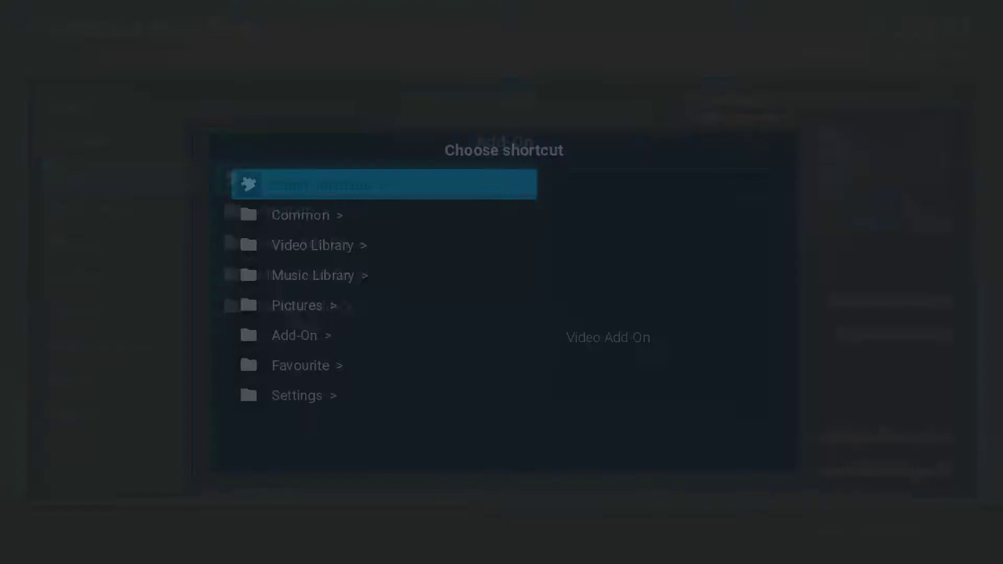
key(Escape)
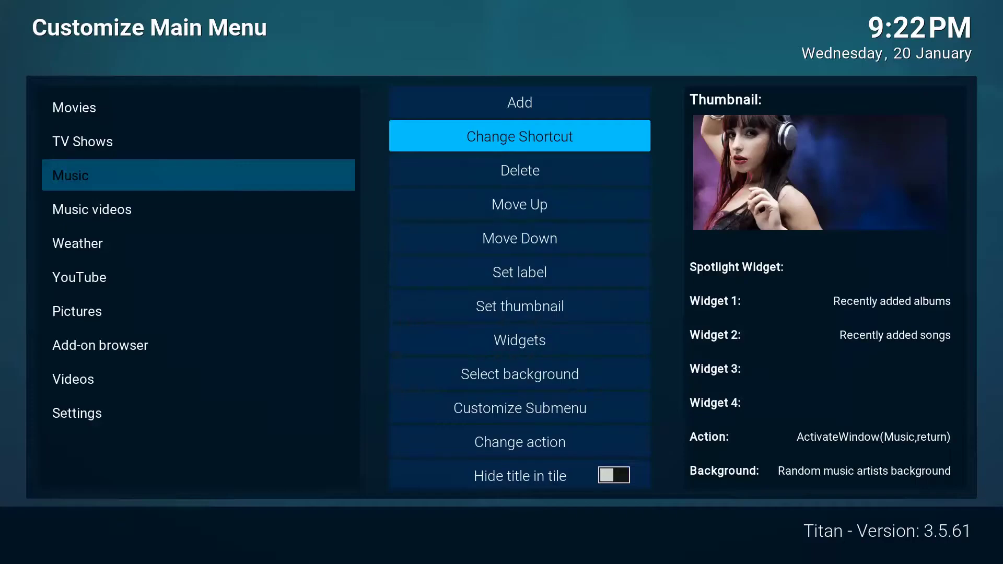
Change the Music item's shortcut to the Ivue TV Guide program add-on.
key(Return)
key(Down)
key(Down)
key(Down)
key(Down)
key(Down)
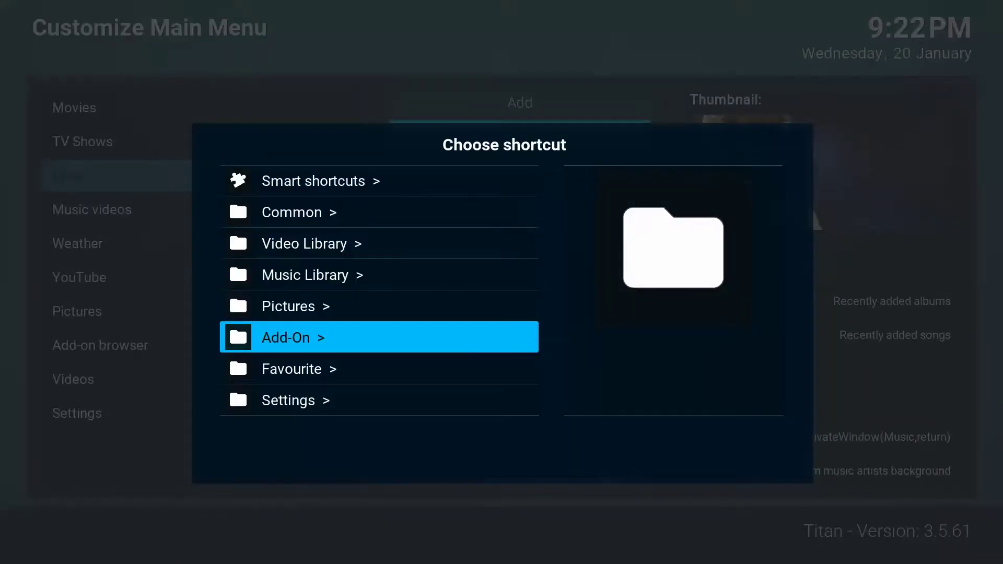
key(Return)
key(Down)
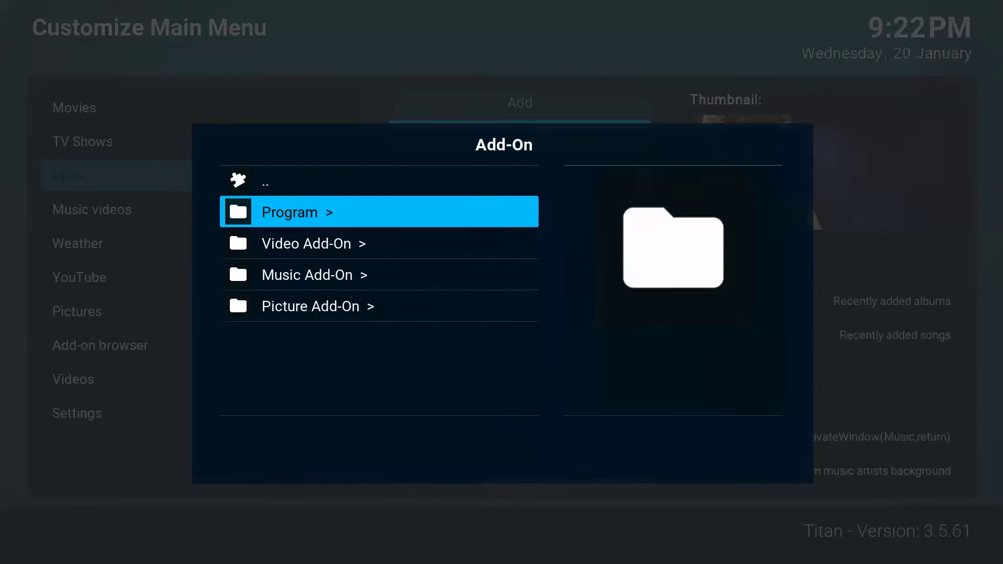
key(Return)
key(Down)
key(Down)
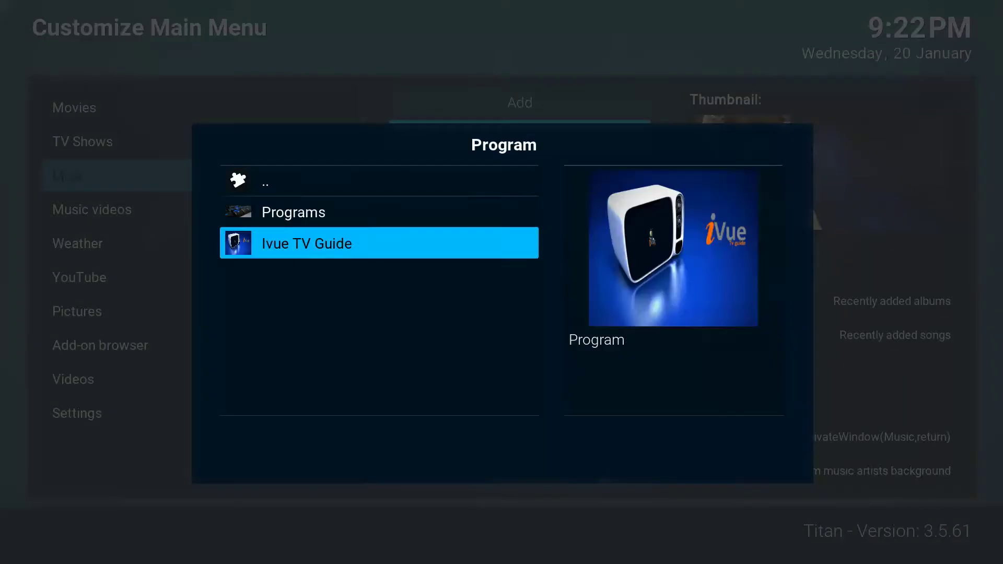
key(Return)
key(Left)
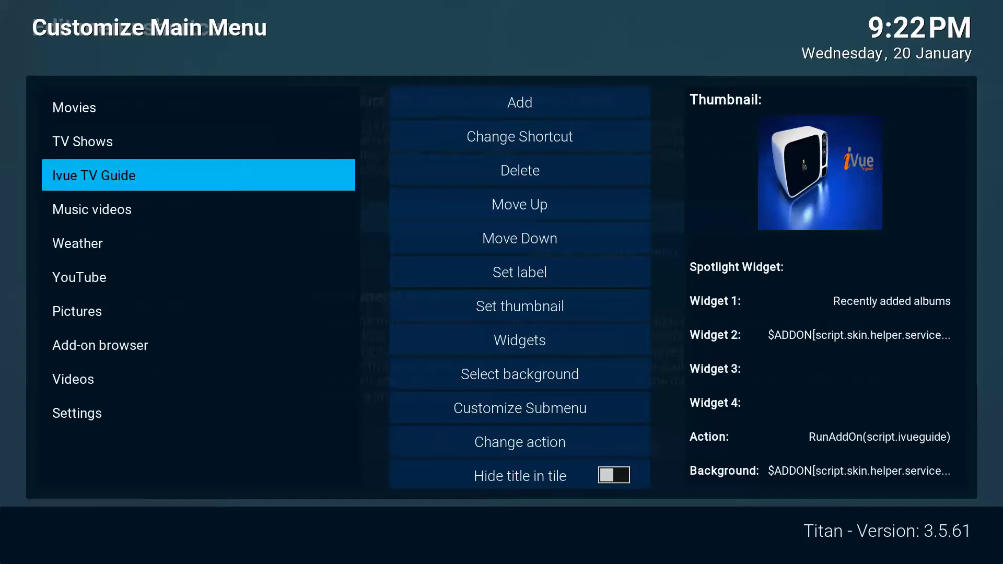
Replace the Ivue TV Guide item's label with "Live TV".
key(Right)
key(Down)
key(Down)
key(Down)
key(Down)
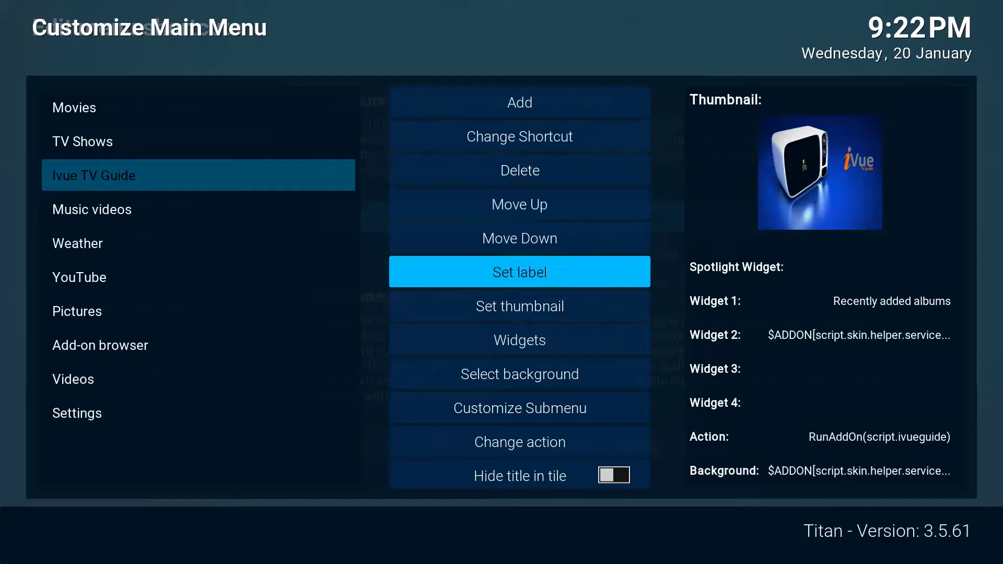
key(Down)
key(Up)
key(Return)
key(BackSpace)
key(BackSpace)
key(BackSpace)
key(BackSpace)
key(BackSpace)
key(BackSpace)
key(BackSpace)
key(BackSpace)
key(BackSpace)
key(BackSpace)
key(BackSpace)
key(BackSpace)
key(BackSpace)
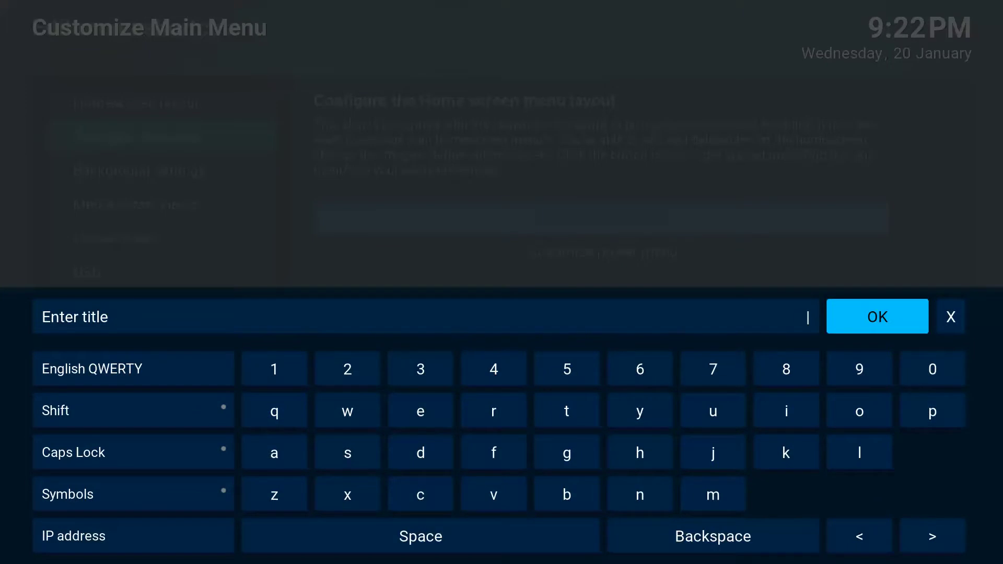
text(Live TV)
key(Return)
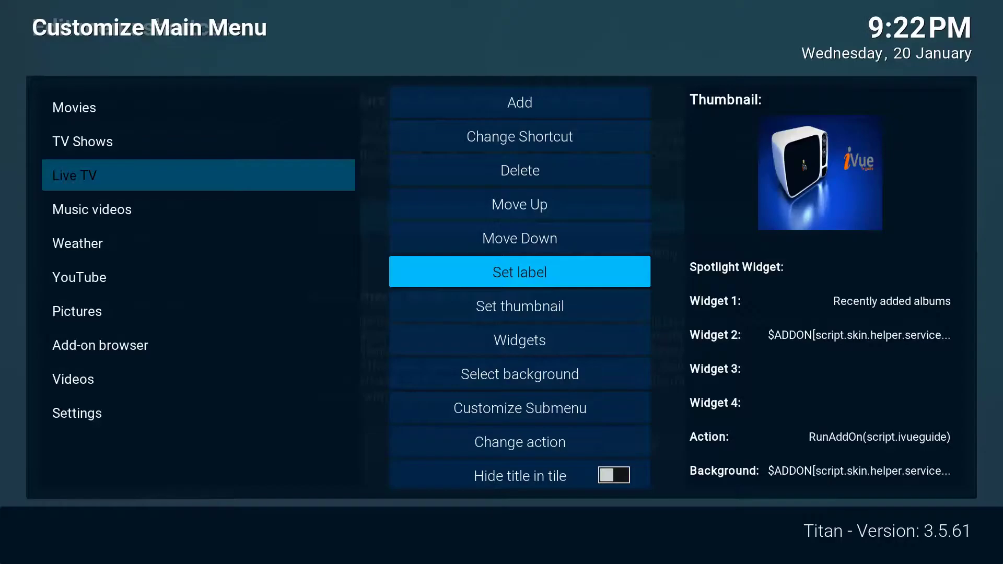
Start browsing for a custom thumbnail image for the Live TV item.
key(Down)
key(Return)
key(Down)
key(Down)
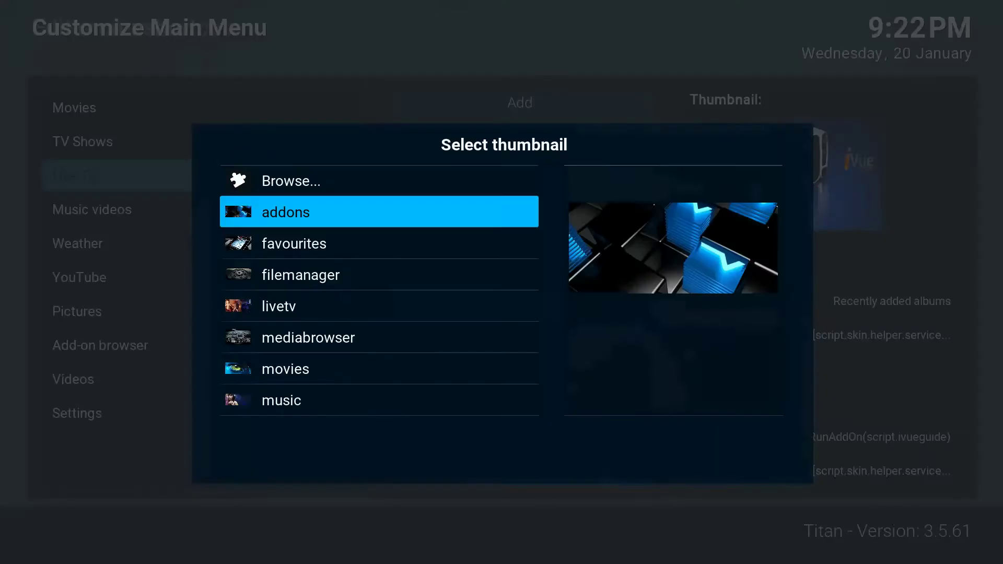
key(Up)
key(Up)
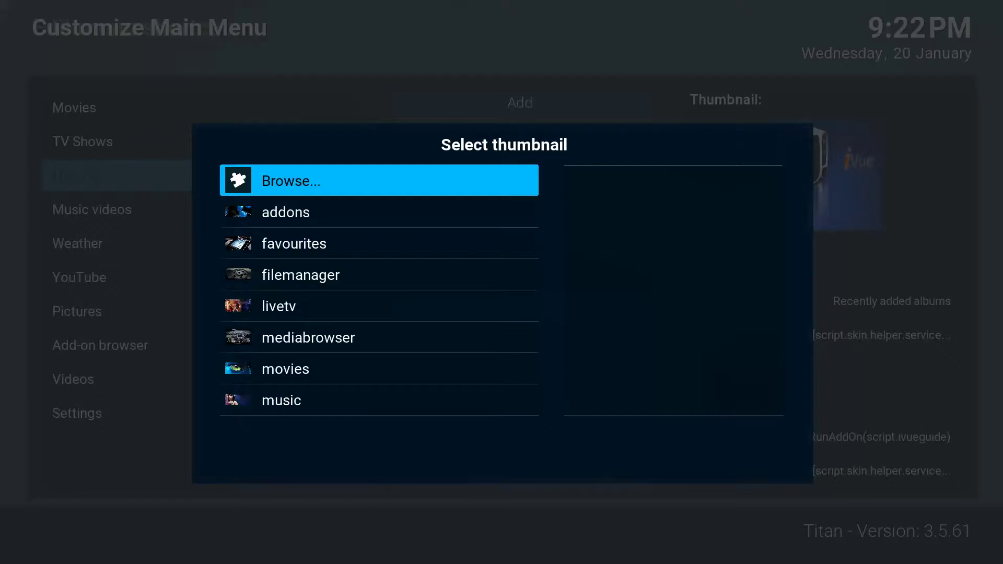
key(Return)
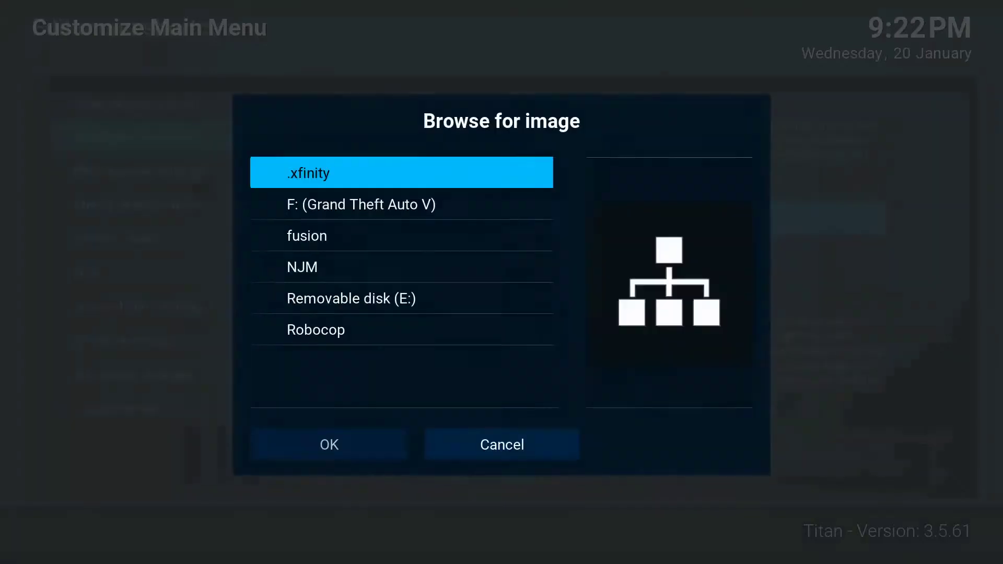
Open the folder with the live TV images on the removable disk (E:).
key(Down)
key(Down)
key(Down)
key(Down)
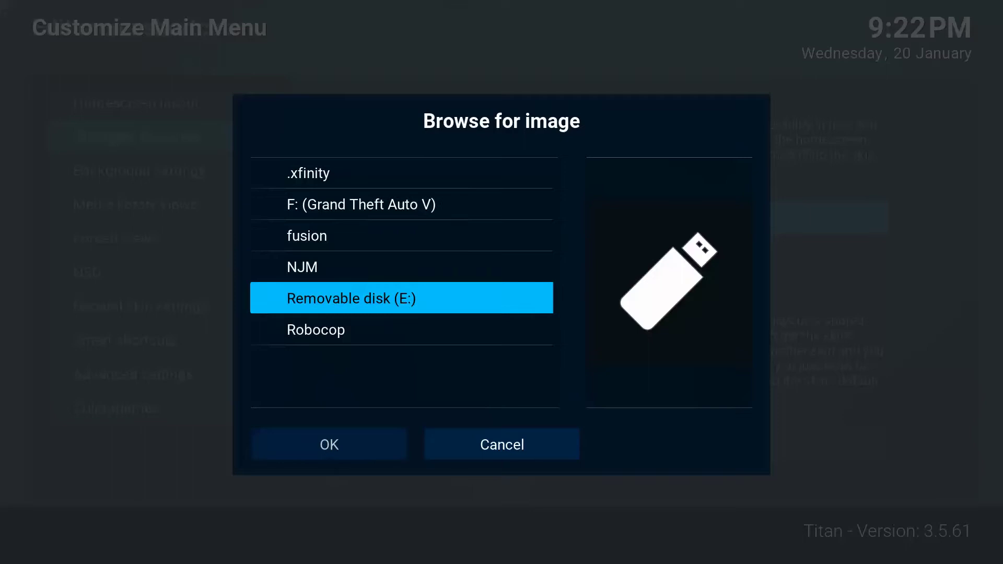
key(Up)
key(Down)
key(Up)
key(Up)
key(Down)
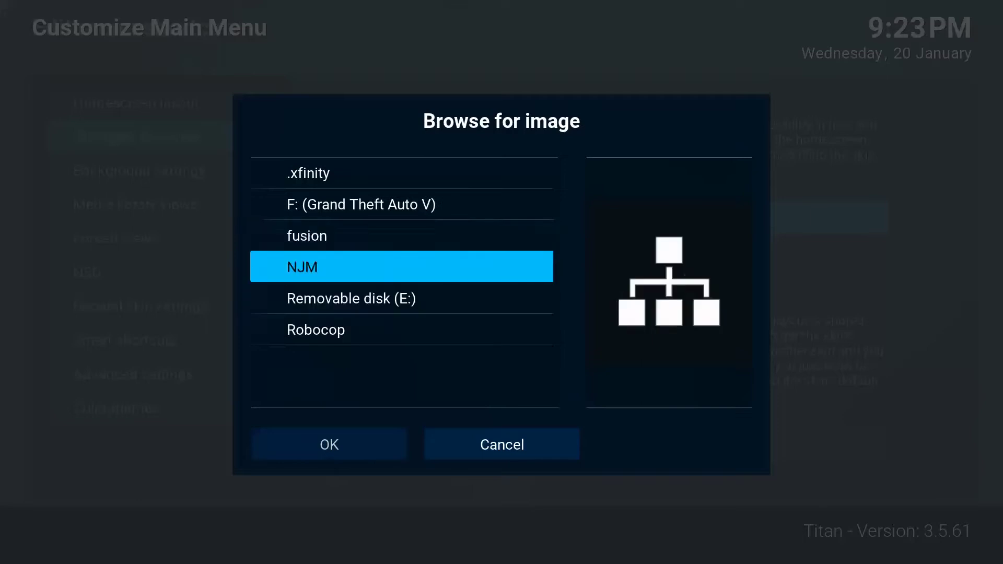
key(Up)
key(Down)
key(Down)
key(Down)
key(Down)
key(Up)
key(Up)
key(Up)
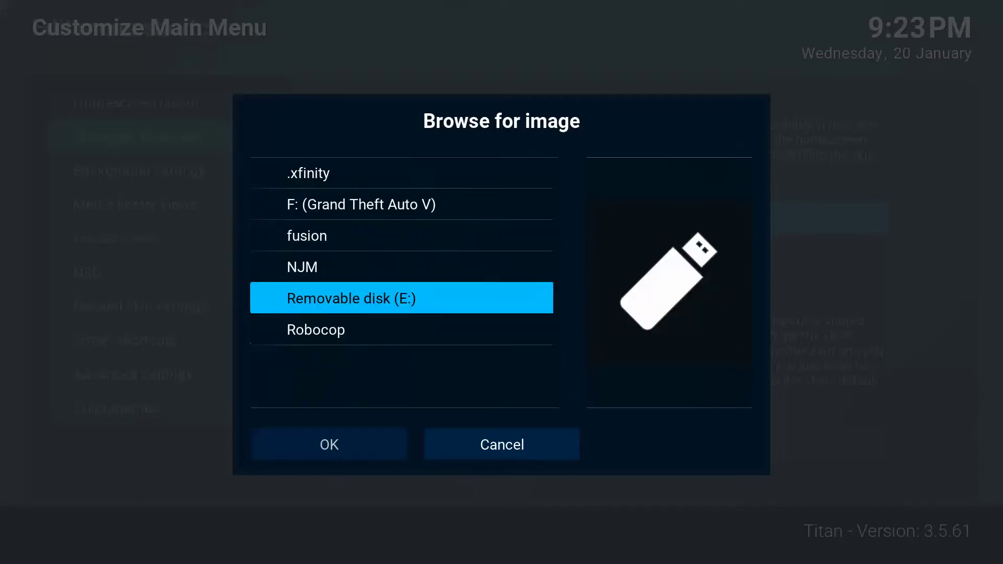
key(Down)
key(Return)
key(Down)
key(Return)
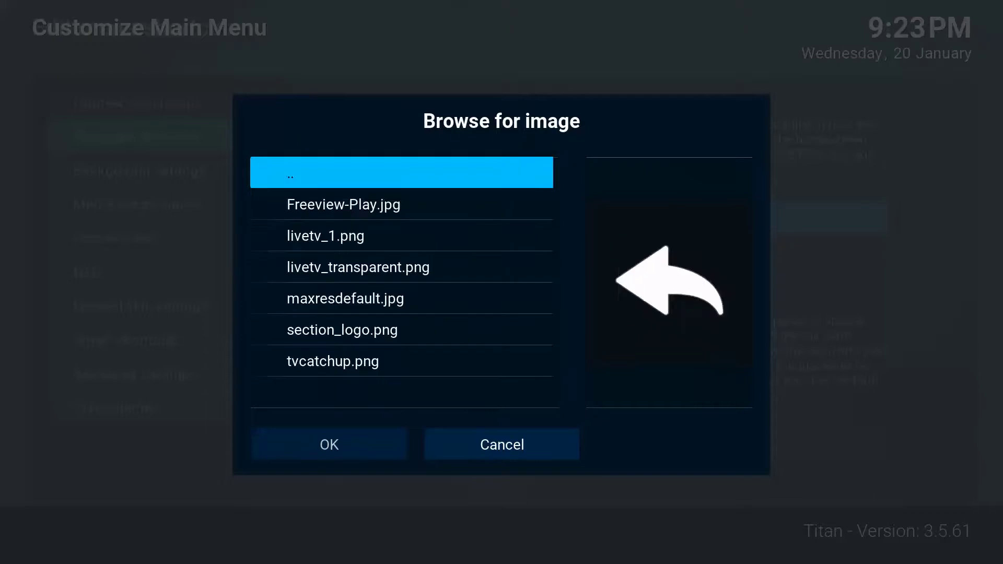
Choose livetv_transparent.png as the Live TV item's thumbnail.
key(Down)
key(Down)
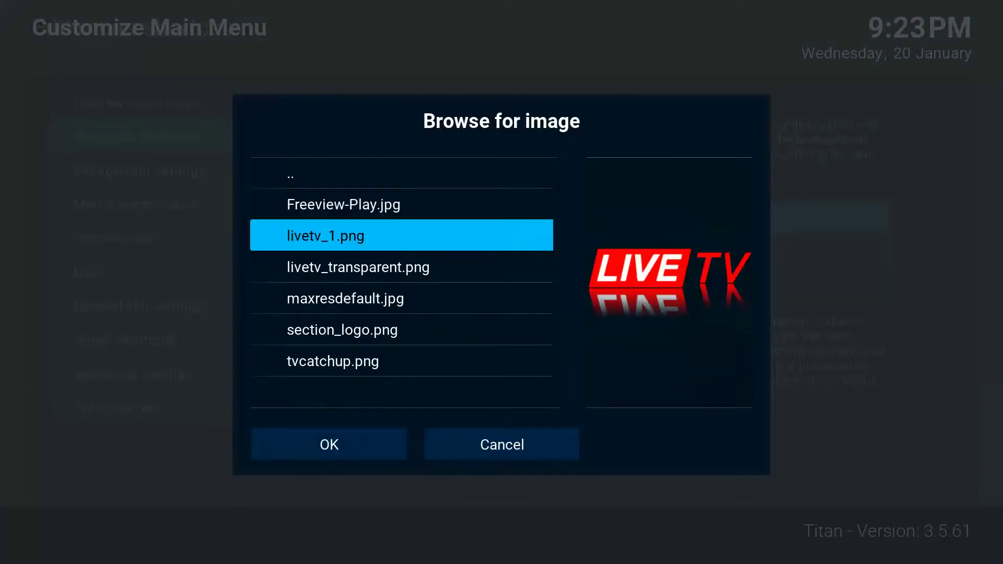
key(Down)
key(Down)
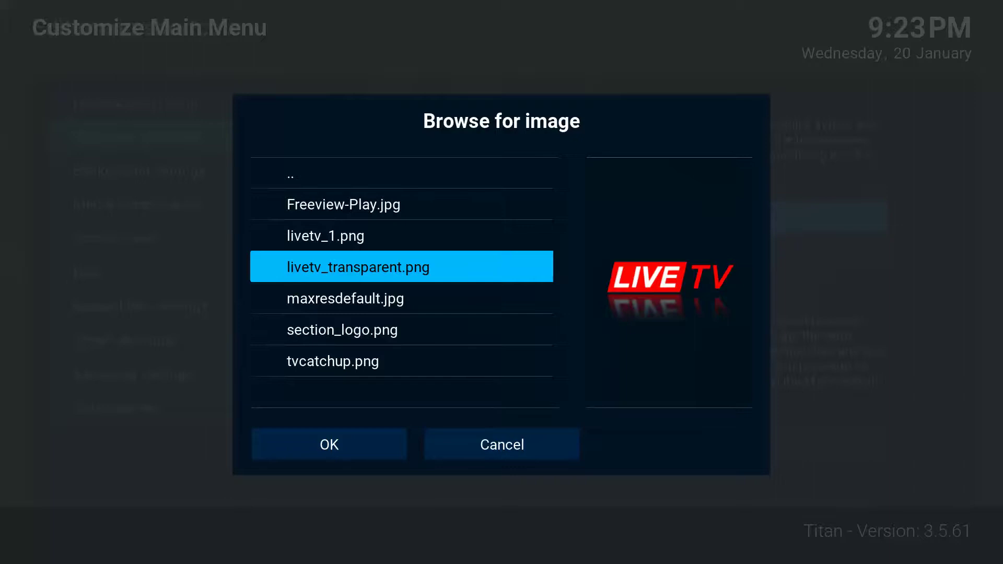
key(Return)
Remove the Recently added albums widget from the Live TV item's Widget 1 by setting it to None.
key(Down)
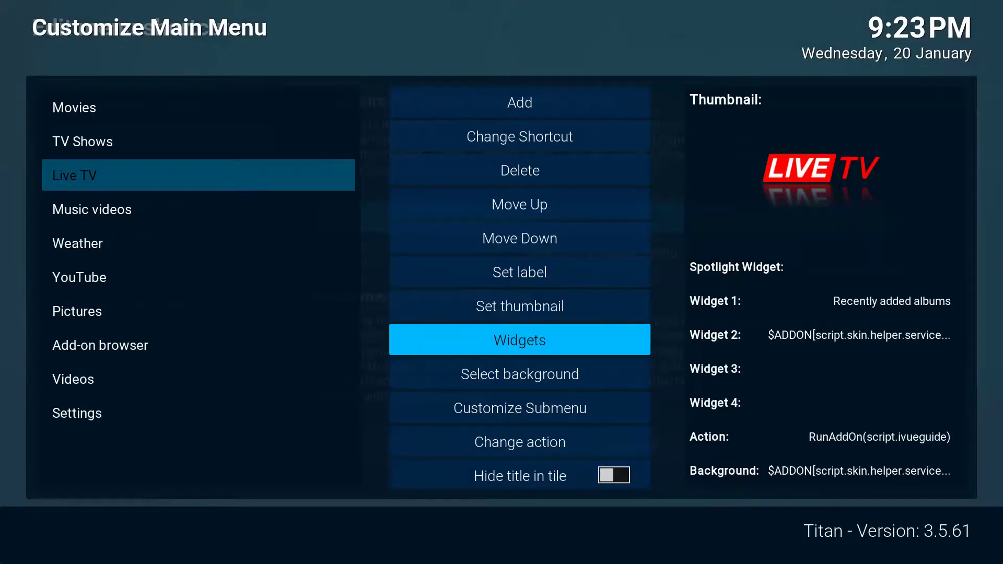
key(Return)
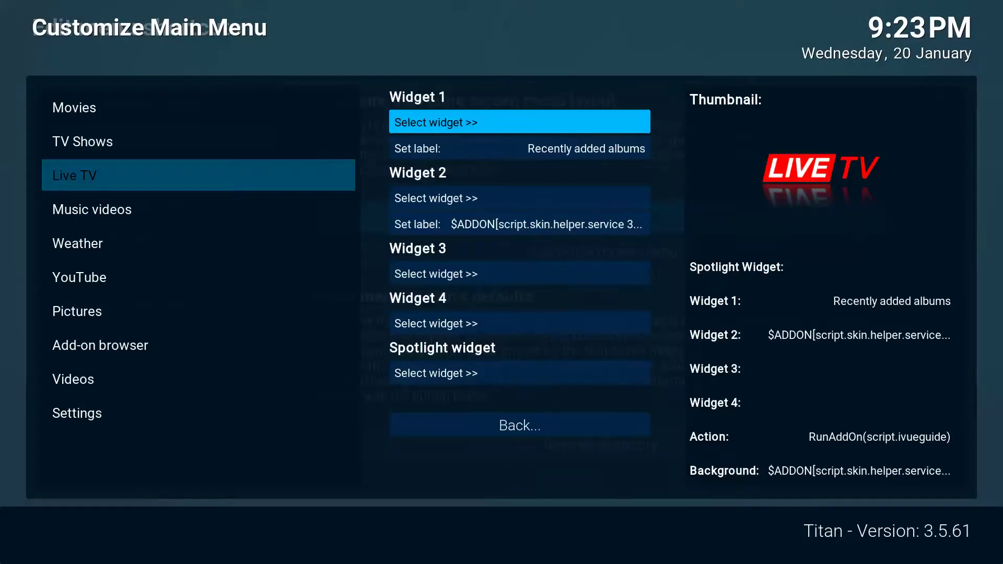
key(Return)
key(Return)
key(Down)
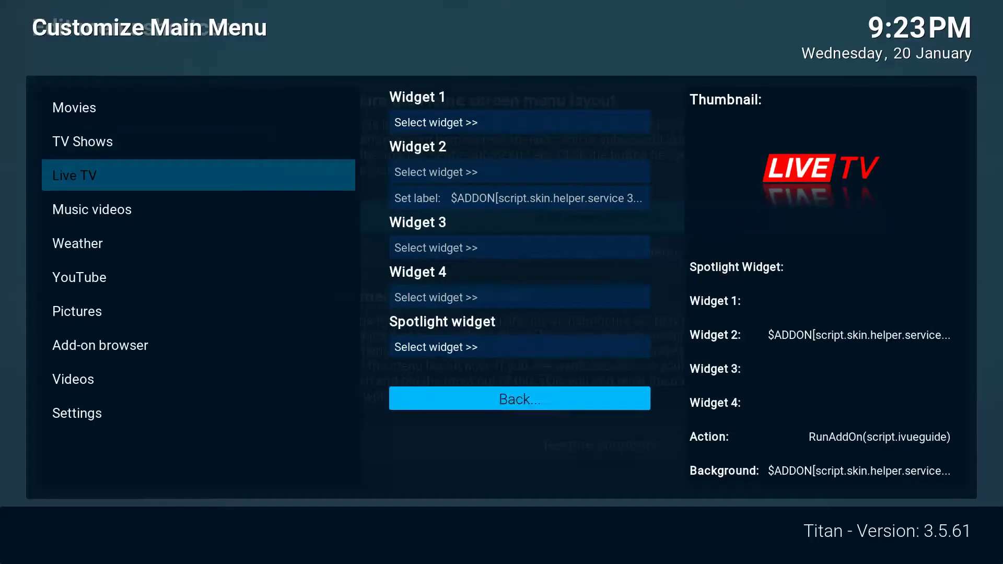
key(Up)
key(Down)
key(Down)
key(Up)
key(Down)
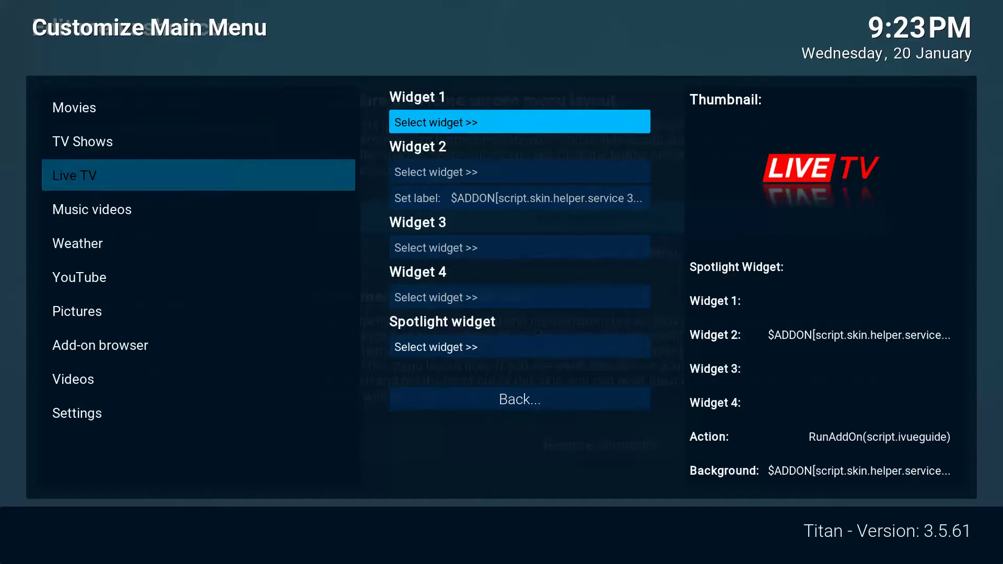
key(Up)
key(Down)
key(Return)
key(Down)
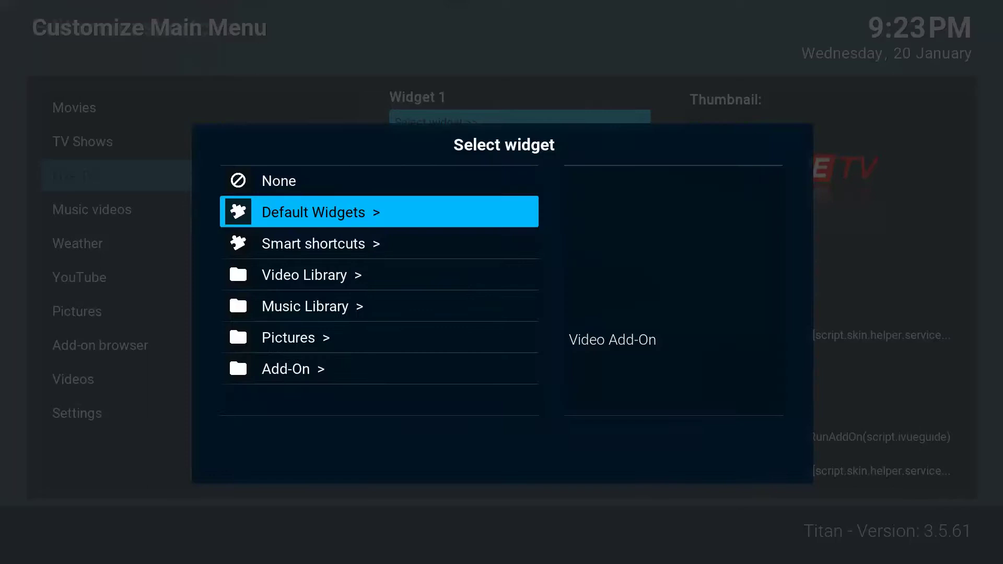
key(Escape)
key(Up)
key(Up)
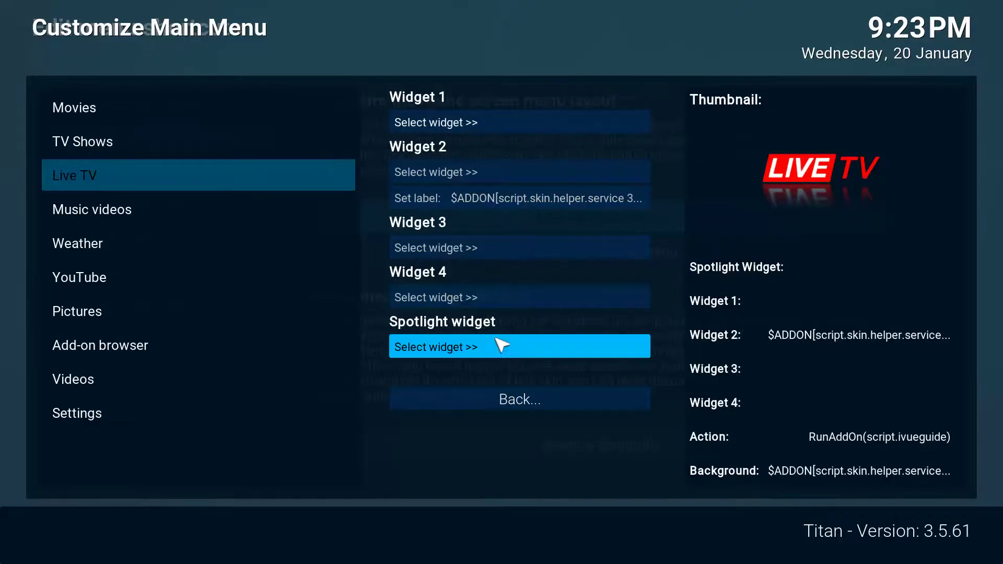
Leave the menu editor and skin settings, and go to the Live TV tile on the home screen.
key(Escape)
key(Escape)
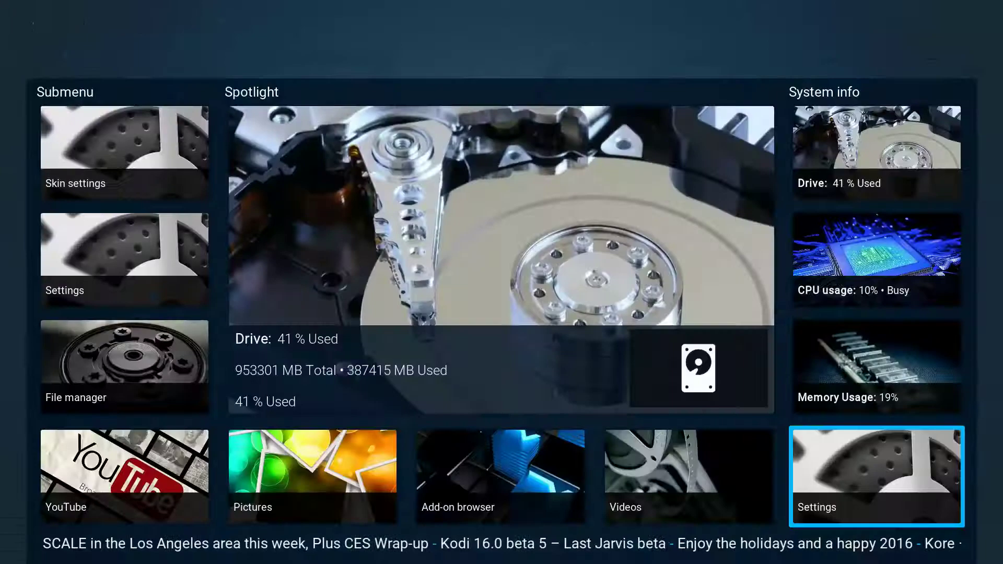
key(Right)
key(Right)
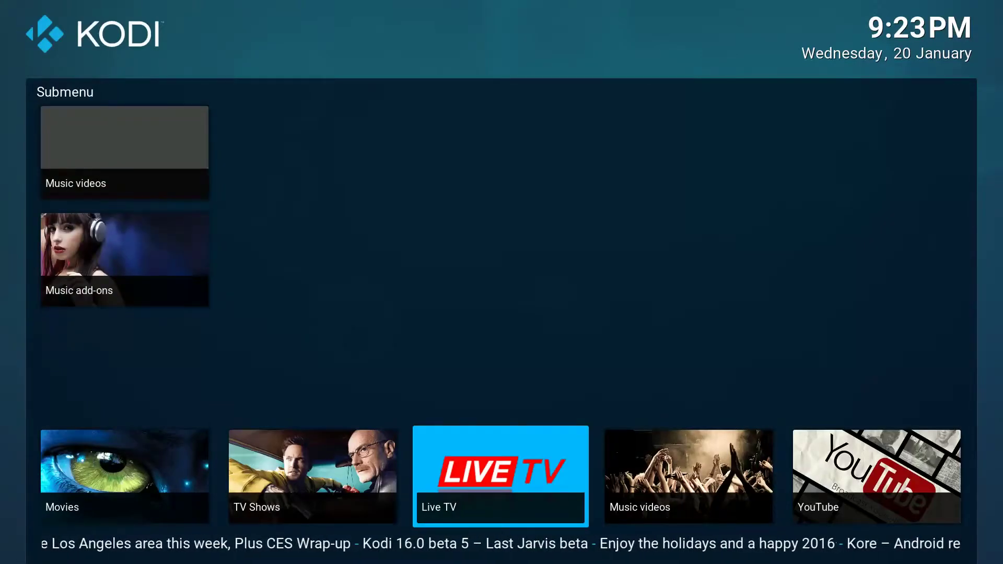
Go to the Settings tile's skin settings and open the menu shortcuts editor.
key(Left)
key(Left)
key(Left)
key(Left)
key(Right)
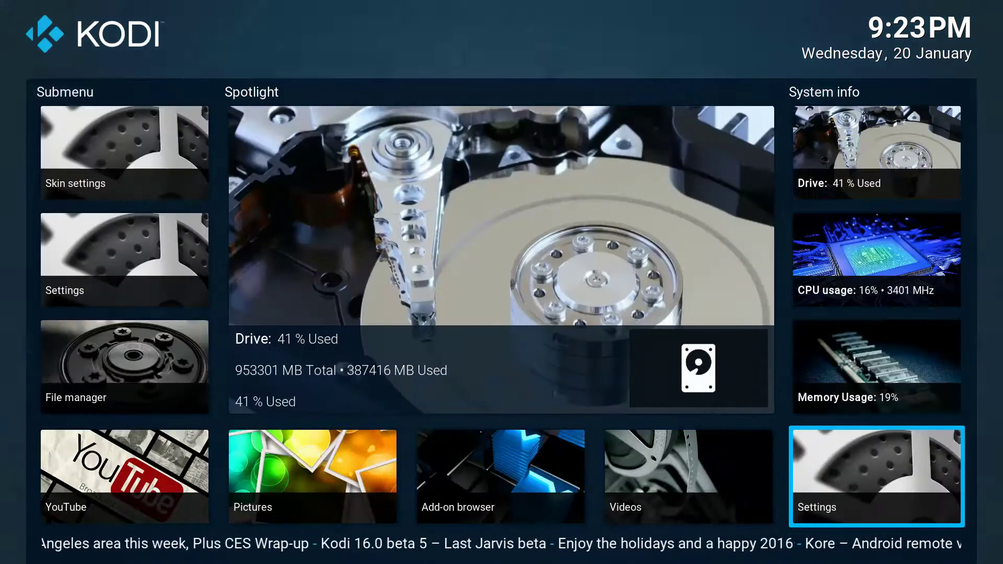
key(Up)
key(Return)
key(Down)
key(Right)
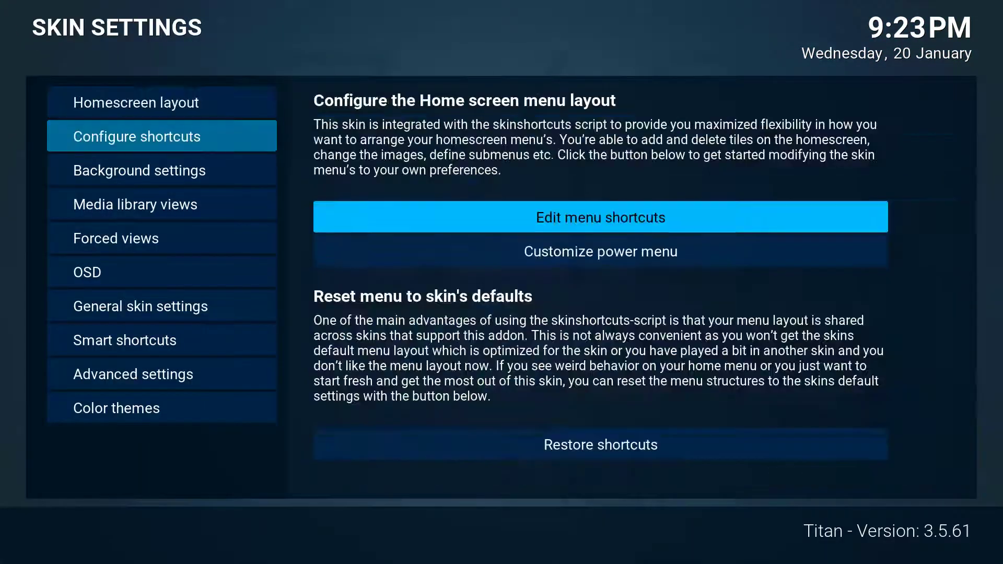
key(Return)
key(Down)
key(Down)
key(Down)
key(Down)
key(Down)
key(Down)
key(Down)
key(Down)
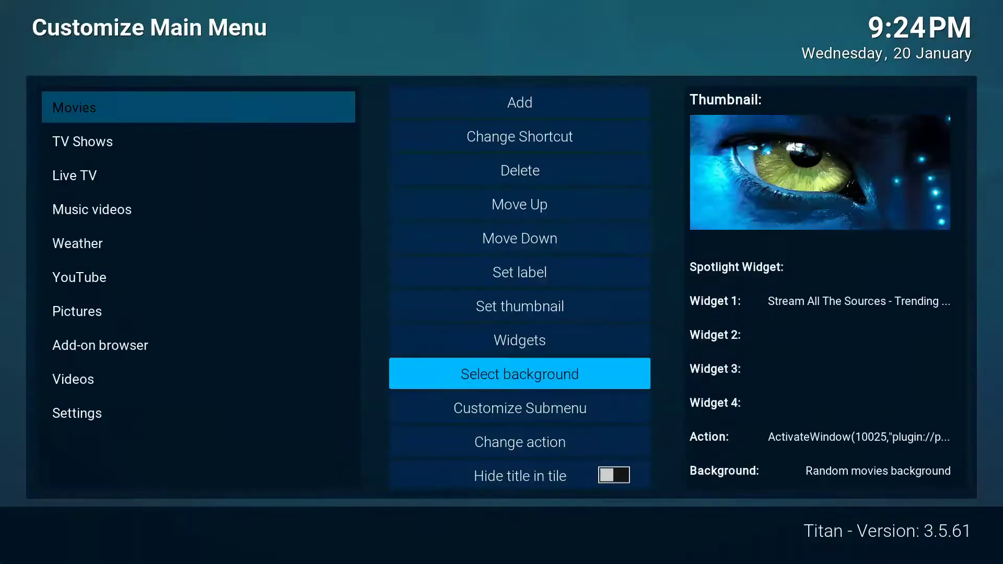
key(Down)
key(Return)
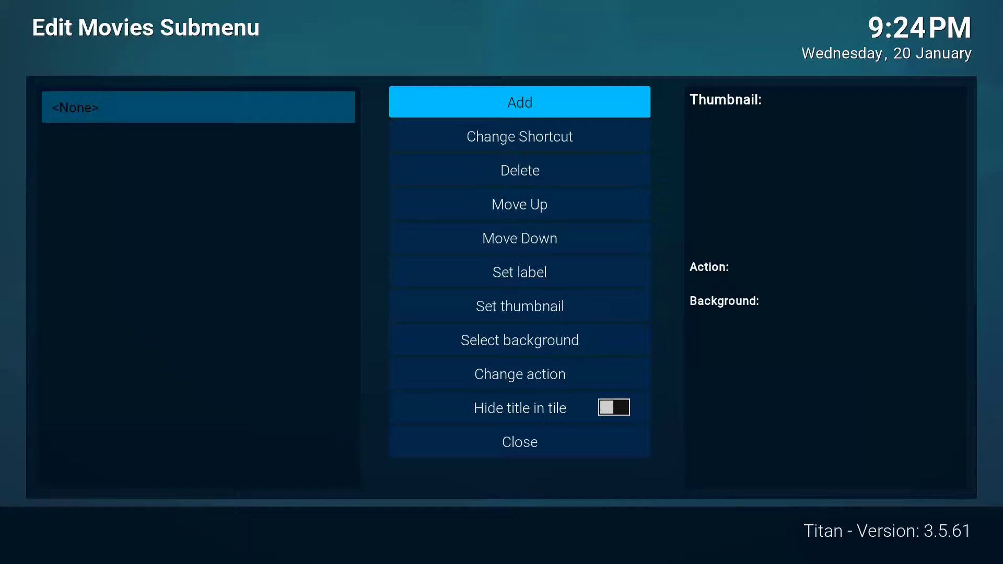
key(Escape)
Delete all entries from the Live TV item's submenu and return to the main menu editor.
key(Left)
key(Down)
key(Down)
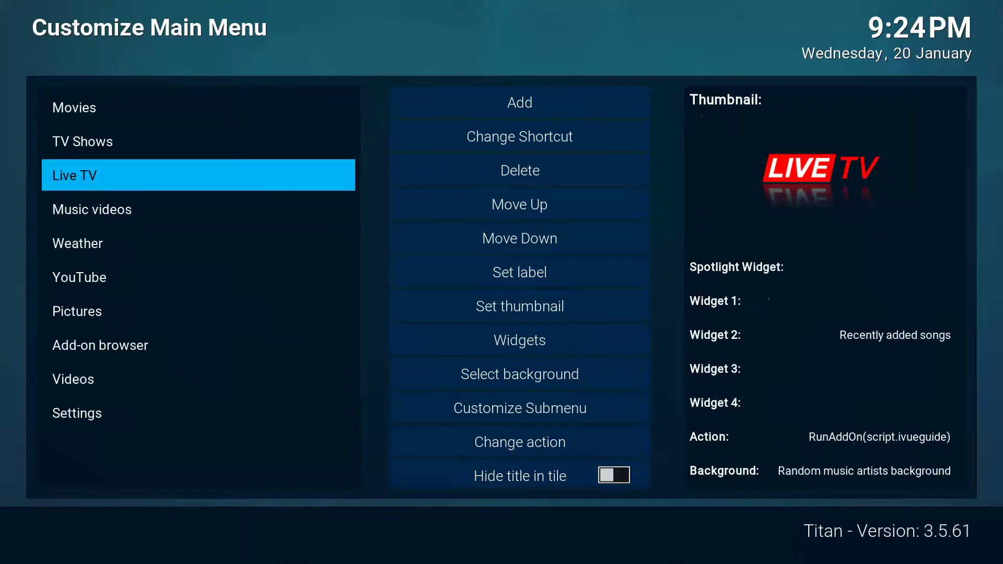
key(Right)
key(Down)
key(Up)
key(Return)
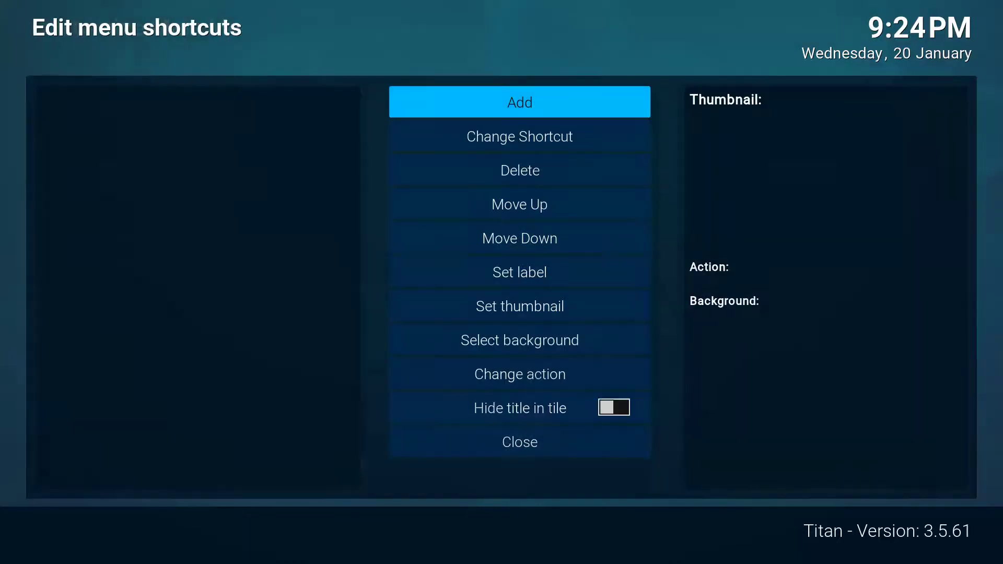
key(Down)
key(Down)
key(Return)
key(Return)
key(Return)
key(Return)
key(Return)
key(Return)
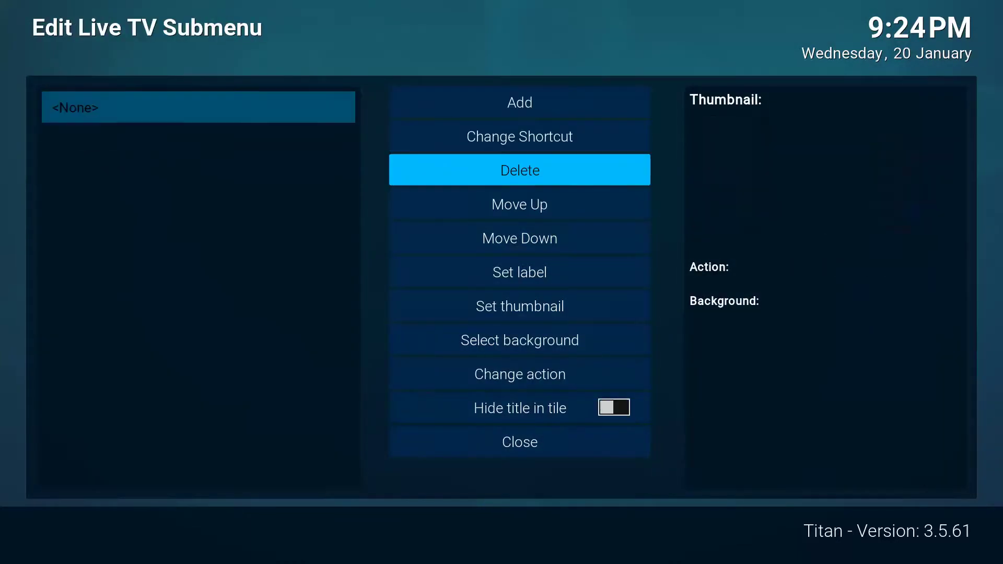
key(Escape)
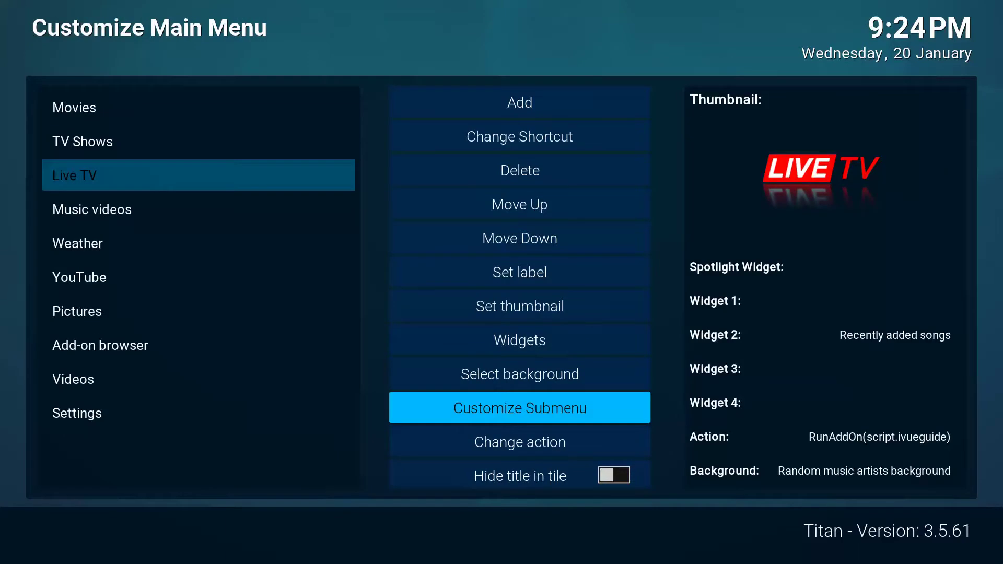
Start changing the Music videos item's shortcut and open the list of video add-ons.
key(Left)
key(Right)
key(Left)
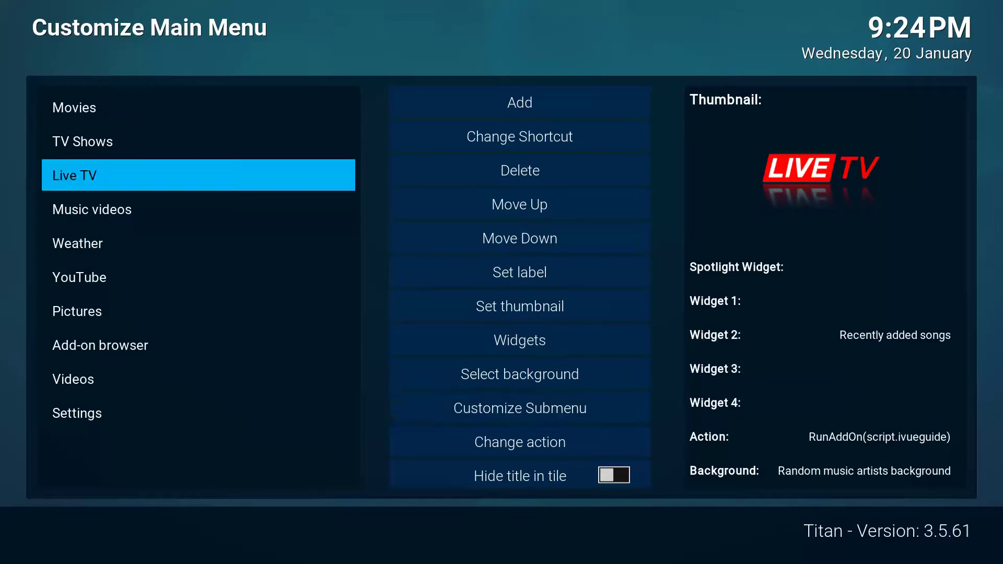
key(Down)
key(Right)
key(Up)
key(Up)
key(Up)
key(Up)
key(Up)
key(Up)
key(Up)
key(Up)
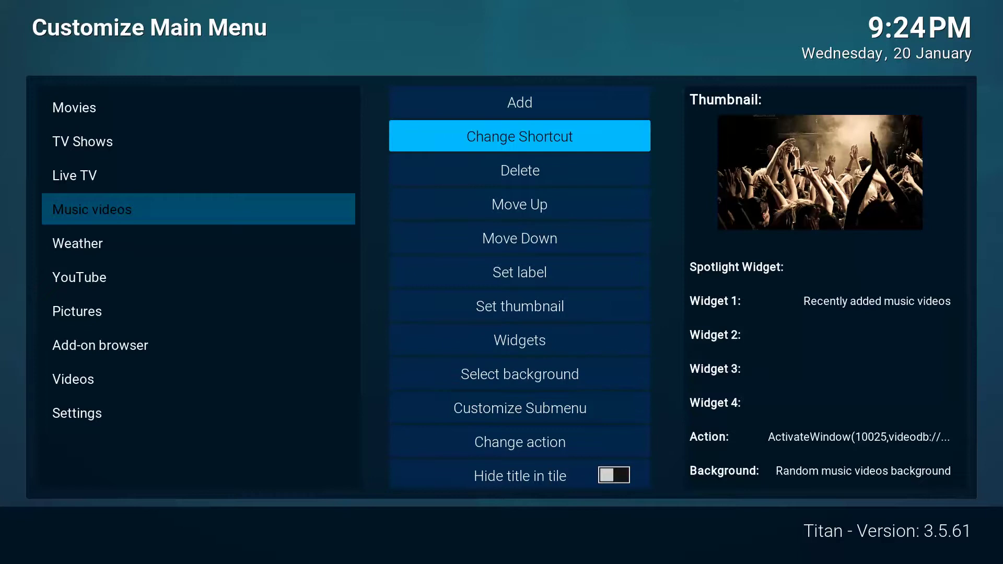
key(Return)
key(Down)
key(Down)
key(Down)
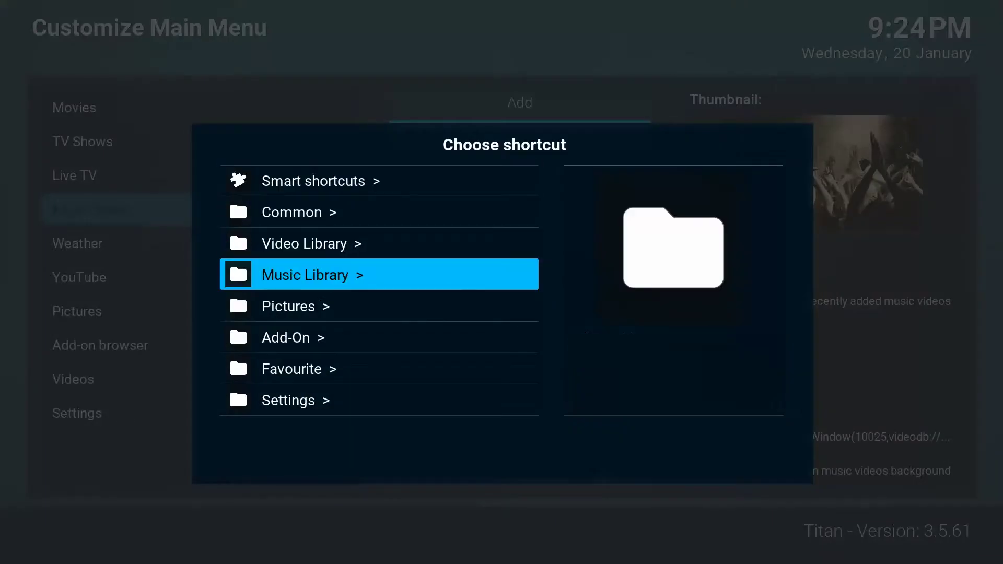
key(Down)
key(Down)
key(Down)
key(Down)
key(Return)
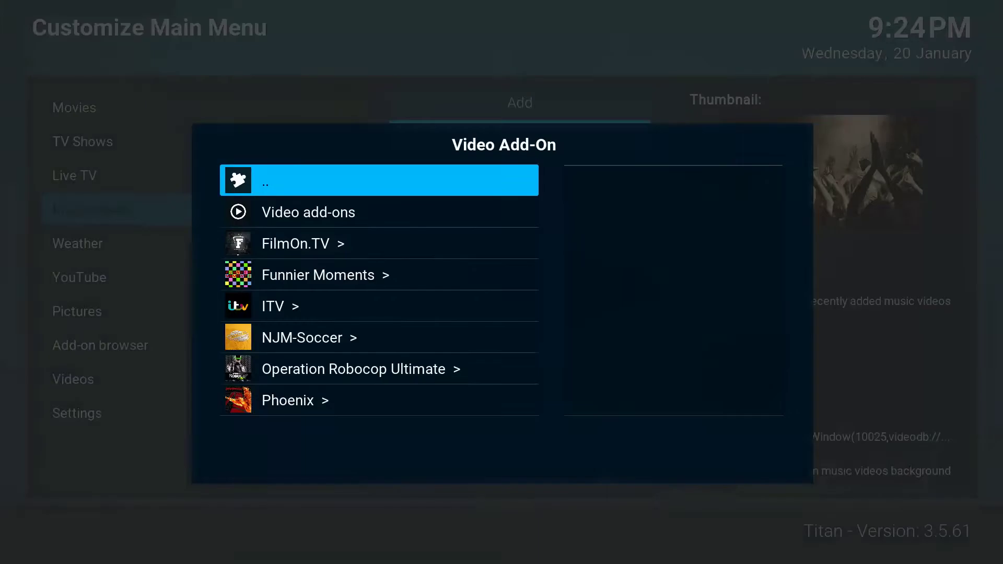
Choose the iPlayer WWW add-on and create the menu item's shortcut to its top level.
key(Down)
key(Down)
key(Down)
key(Down)
key(Down)
key(Down)
key(Up)
key(Up)
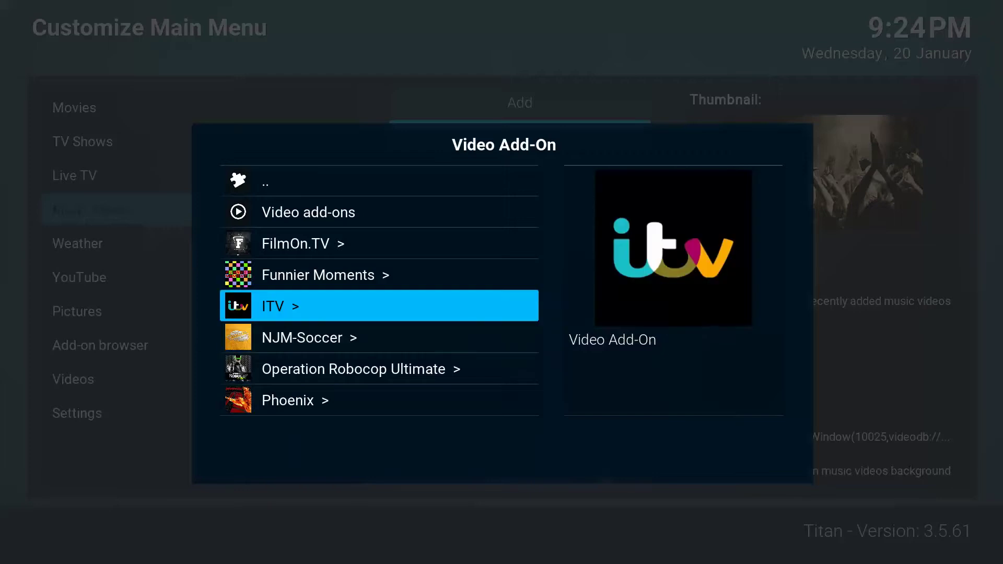
key(Down)
key(Down)
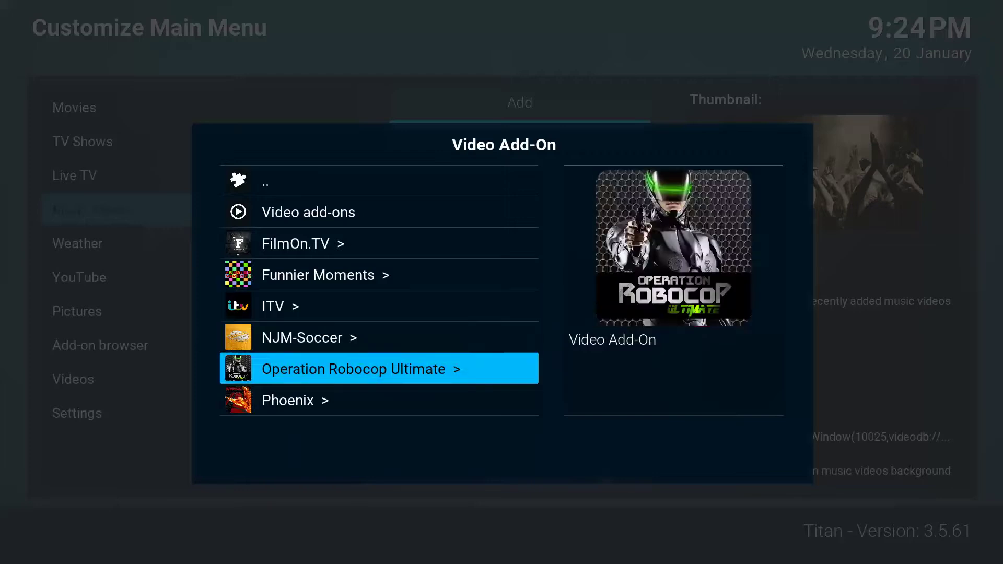
key(Down)
key(Down)
key(Down)
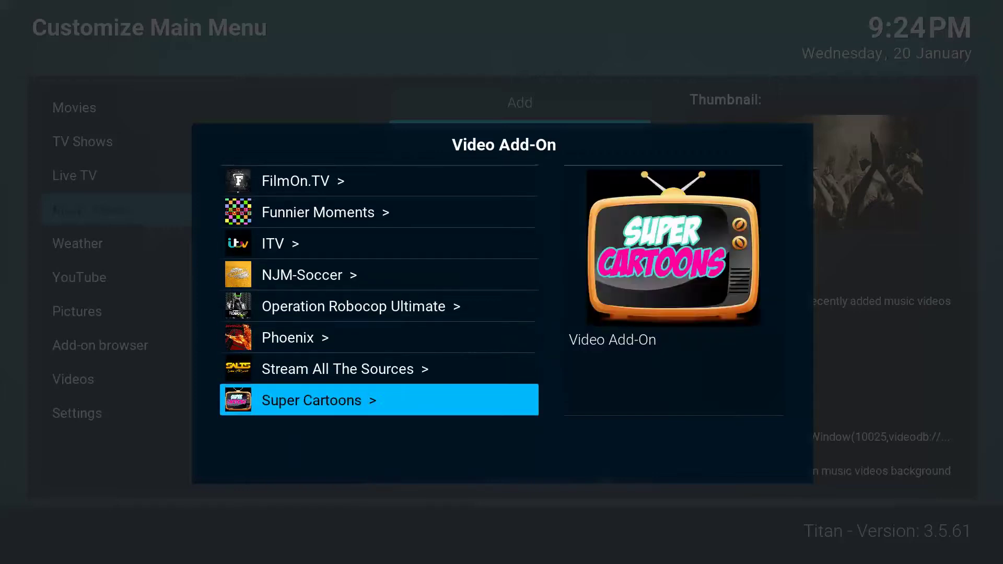
key(Down)
key(Down)
key(Down)
key(Up)
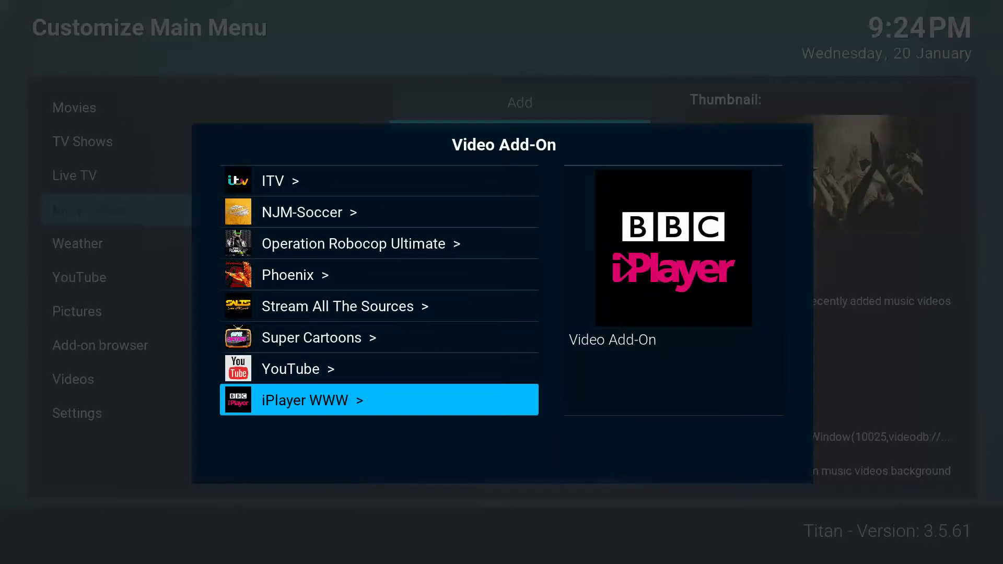
key(Return)
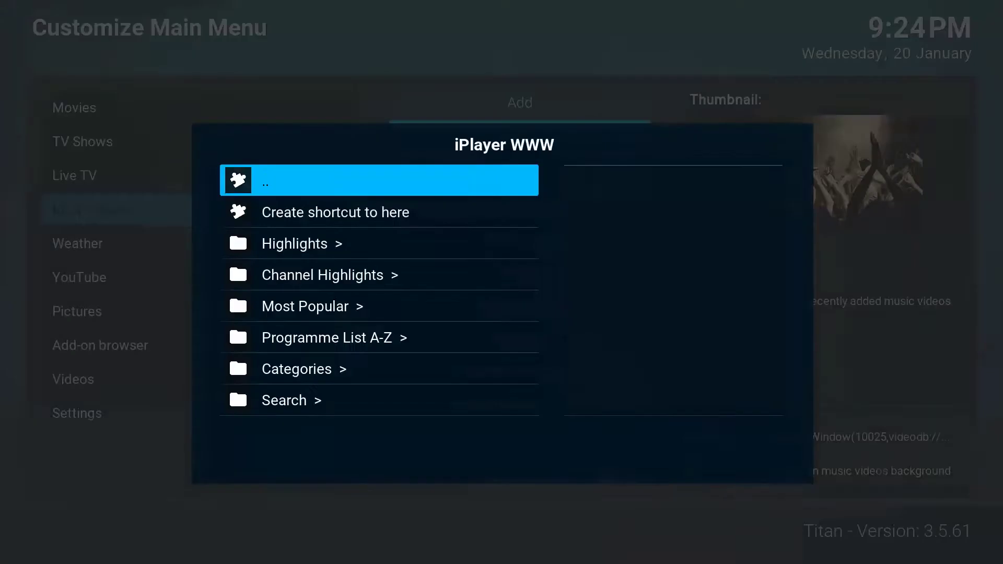
key(Down)
key(Return)
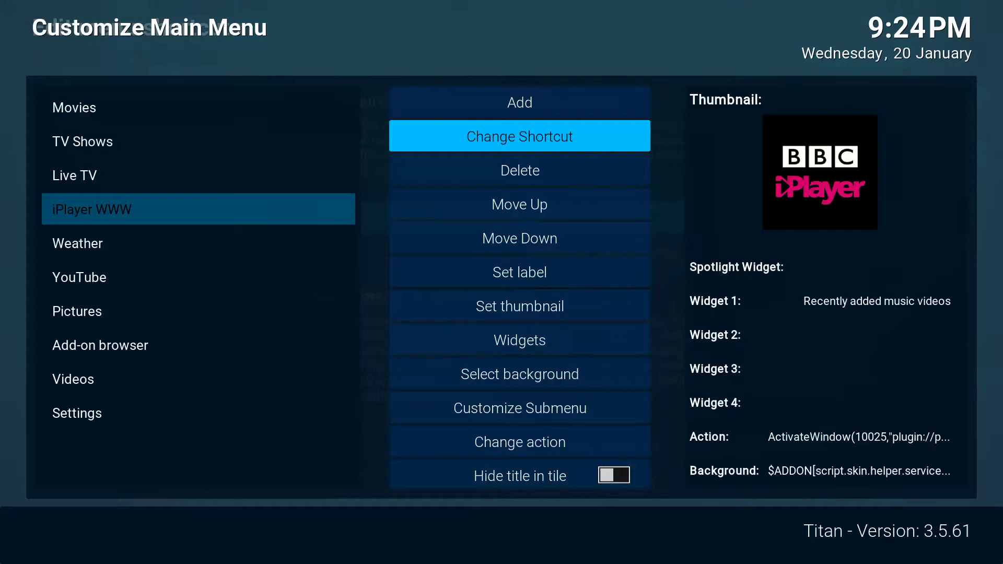
Set the iPlayer WWW menu item's label to TV Catchup.
key(Down)
key(Down)
key(Down)
key(Up)
key(Up)
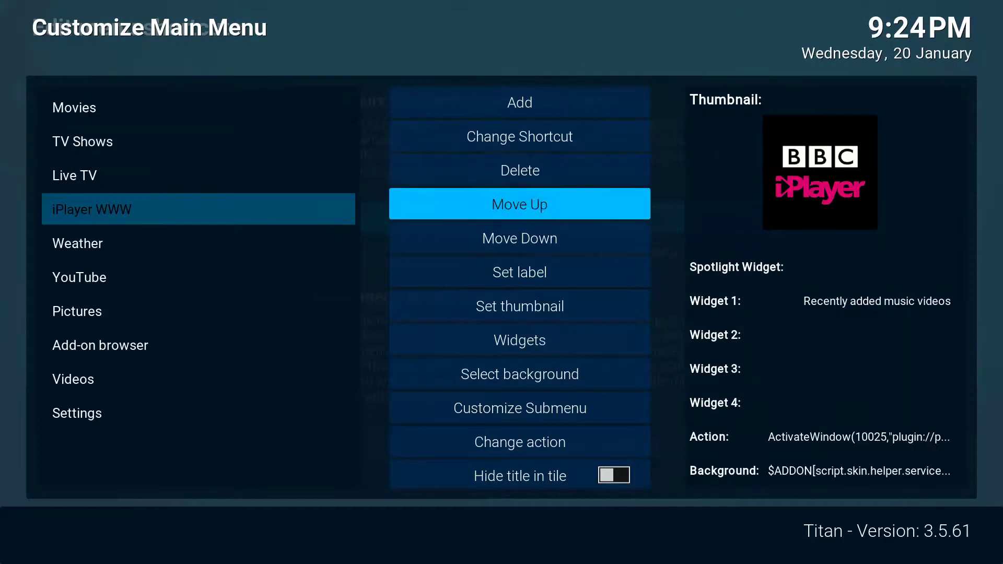
key(Down)
key(Down)
key(Down)
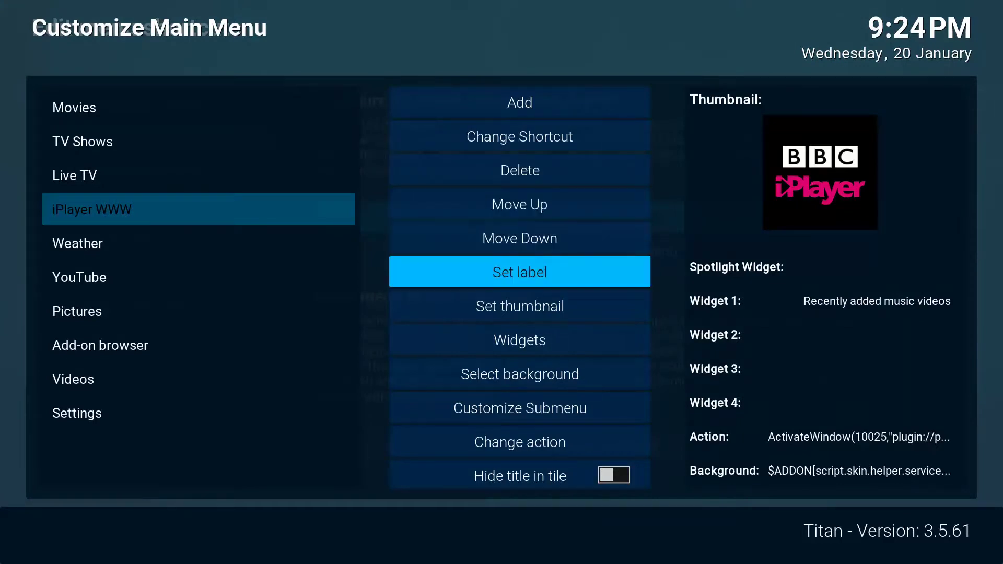
key(Return)
key(BackSpace)
key(BackSpace)
key(BackSpace)
key(BackSpace)
key(BackSpace)
key(BackSpace)
key(BackSpace)
key(BackSpace)
key(BackSpace)
key(BackSpace)
key(BackSpace)
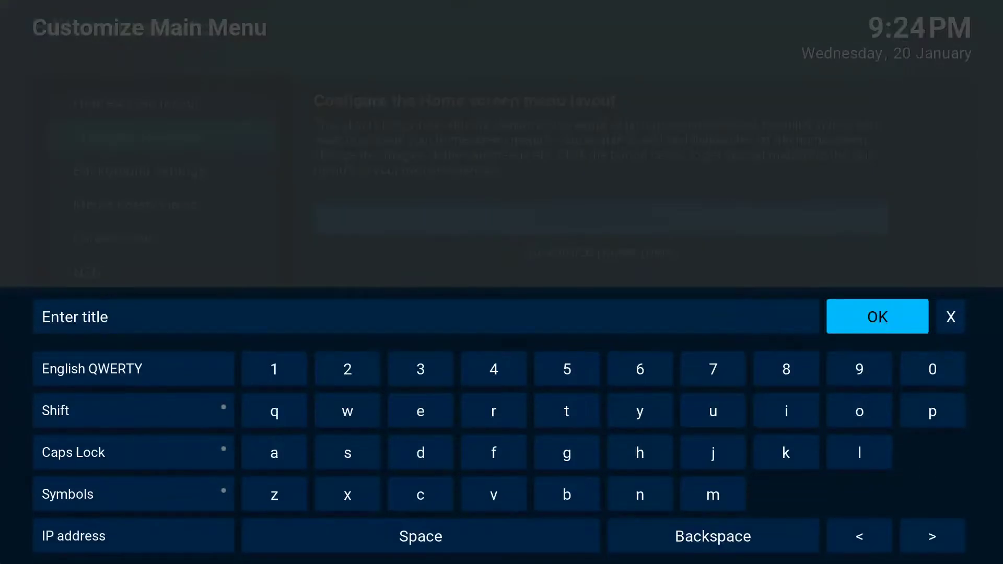
text(TV Catchup)
key(Return)
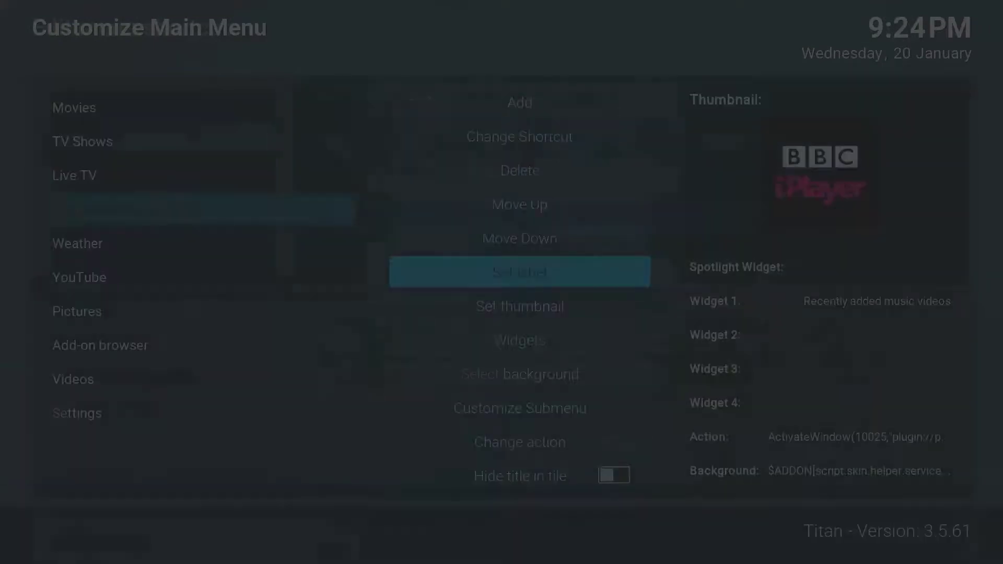
Start setting the TV Catchup item's thumbnail and open the Kodi folder on the removable disk (E:).
key(Down)
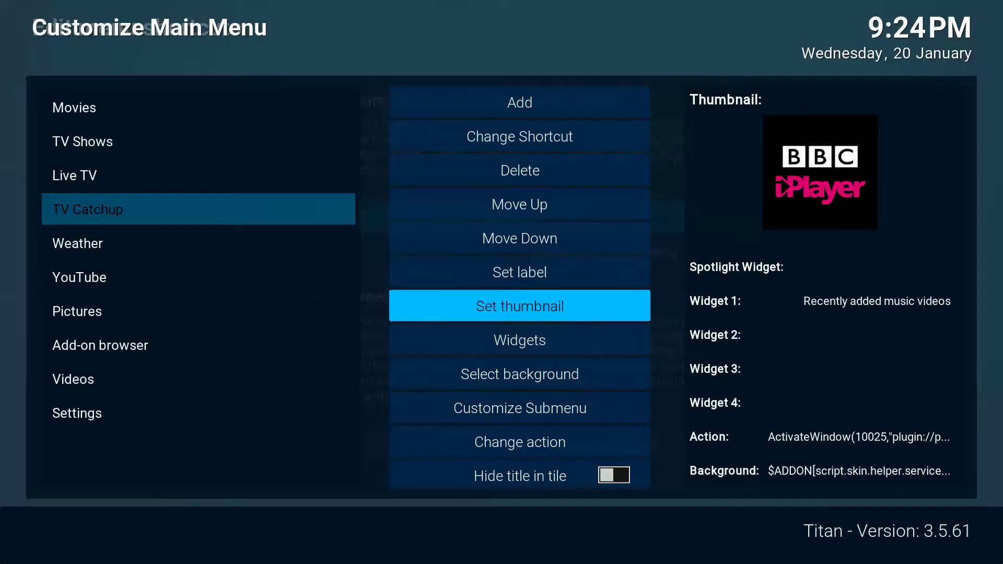
key(Return)
key(Return)
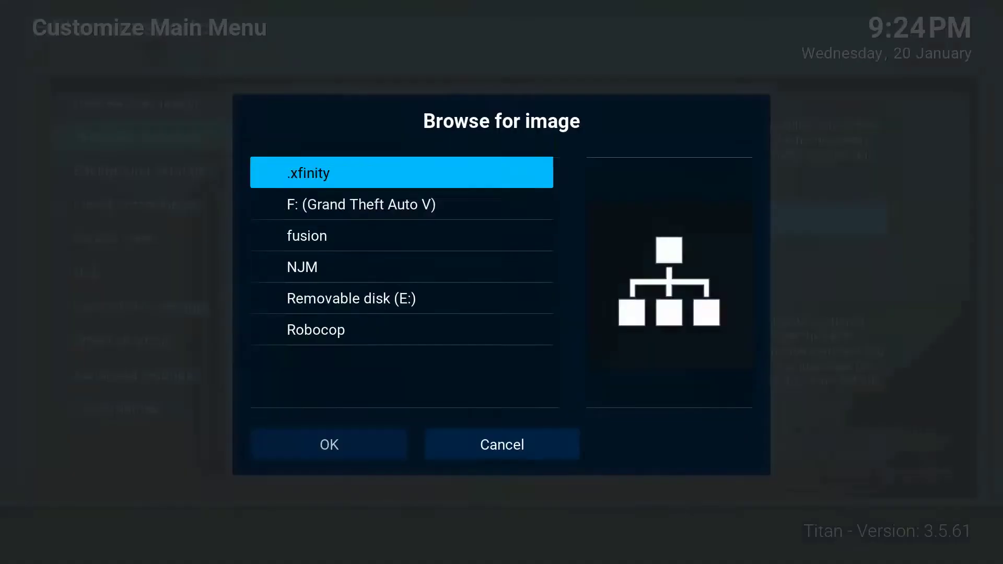
key(Down)
key(Down)
key(Down)
key(Down)
key(Return)
key(Down)
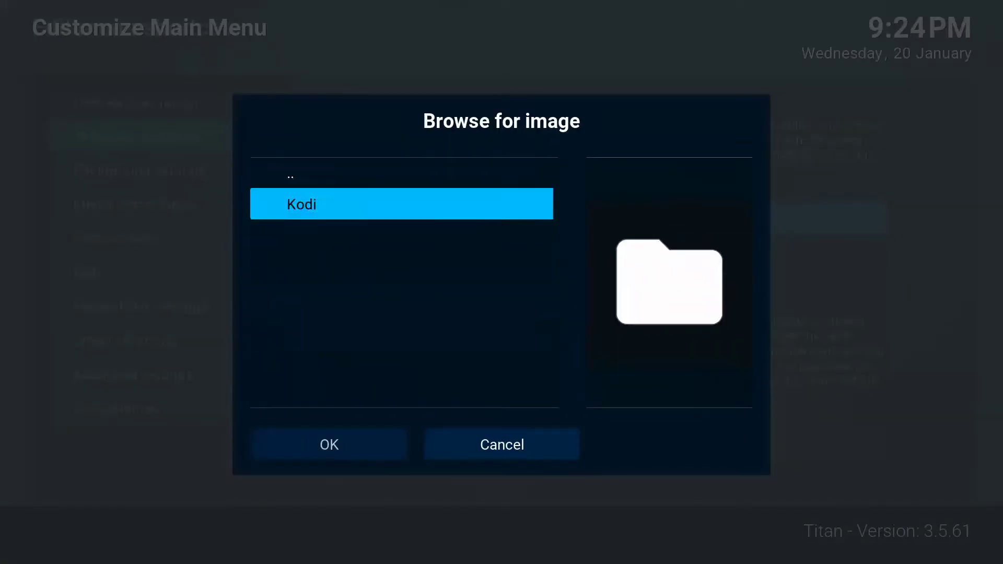
key(Return)
Choose tvcatchup.png as the TV Catchup item's thumbnail.
key(Down)
key(Down)
key(Down)
key(Down)
key(Down)
key(Down)
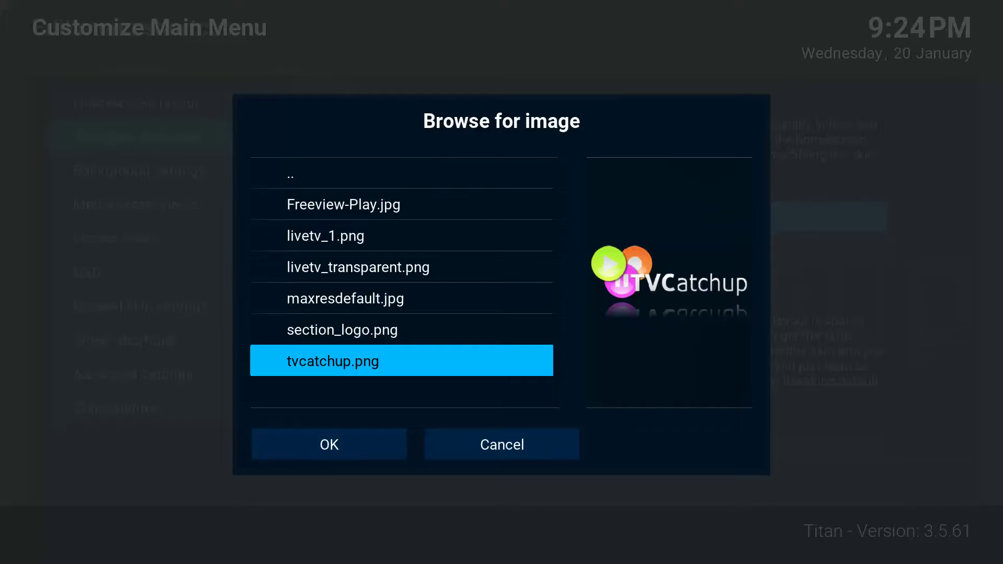
key(Return)
Start selecting a new Widget 1 for the TV Catchup item and open the list of video add-ons.
key(Down)
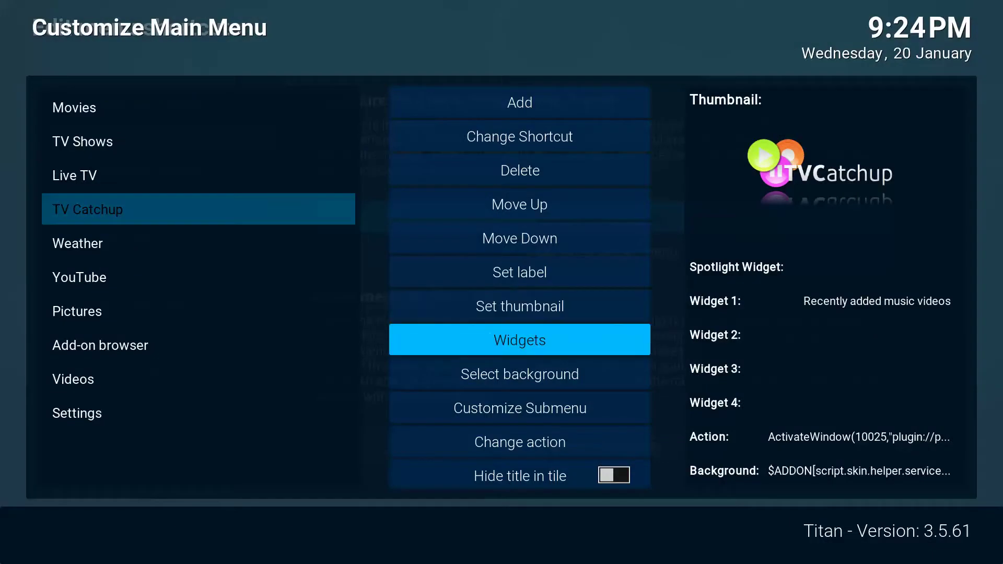
key(Return)
key(Down)
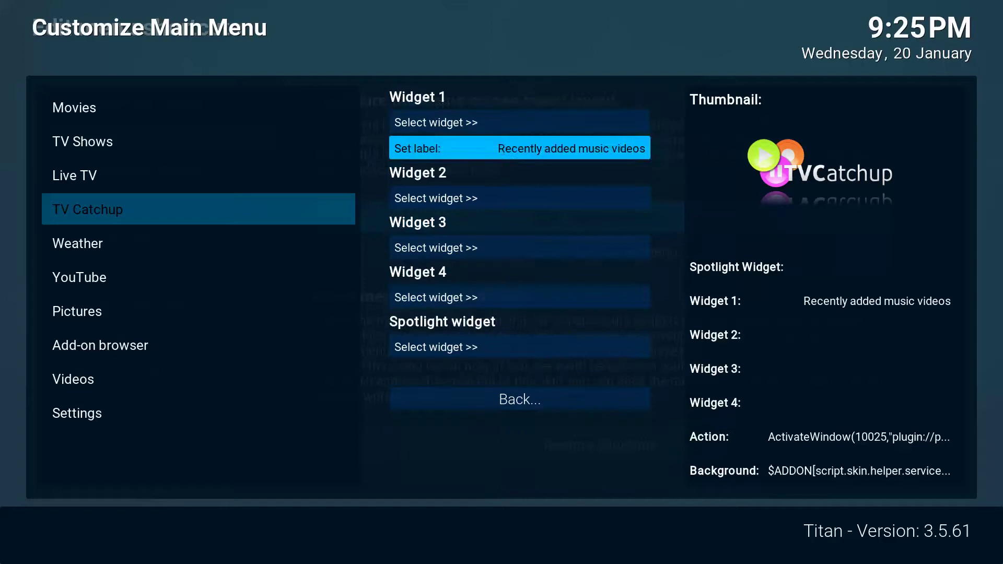
key(Up)
key(Return)
key(Down)
key(Down)
key(Down)
key(Down)
key(Down)
key(Down)
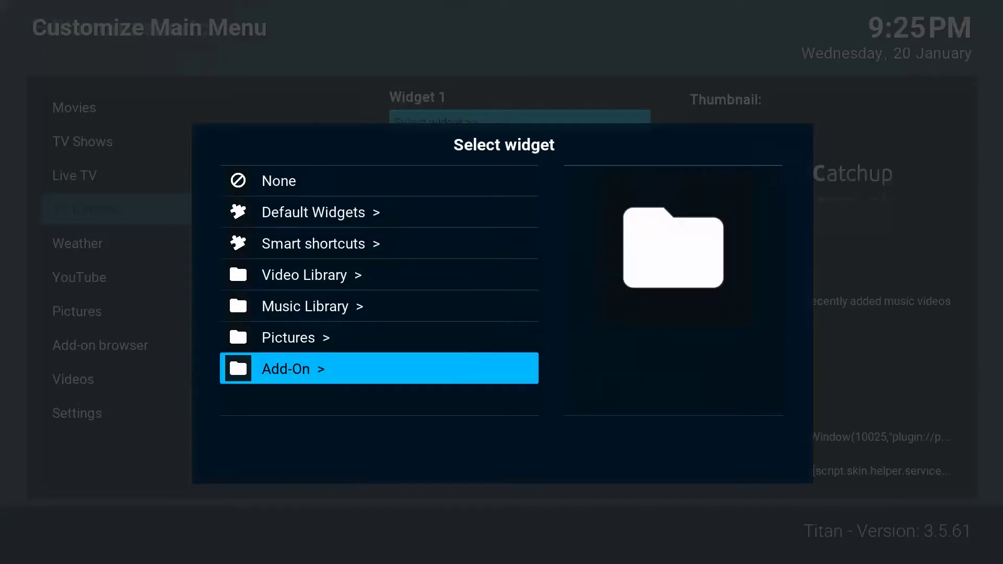
key(Return)
key(Down)
key(Return)
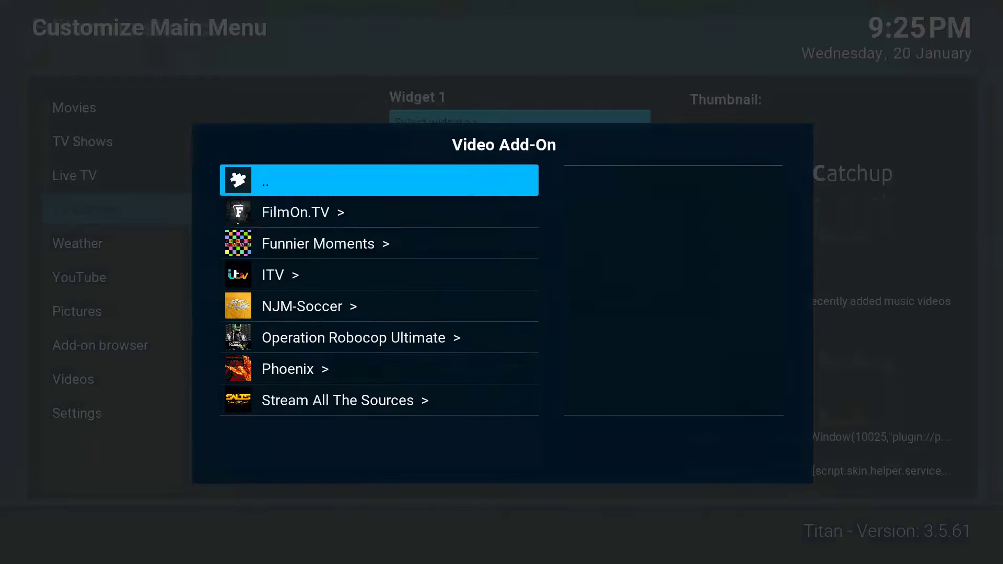
Open the iPlayer WWW add-on's directory listing as the source for Widget 1.
key(Down)
key(Down)
key(Down)
key(Down)
key(Down)
key(Down)
key(Down)
key(Up)
key(Up)
key(Up)
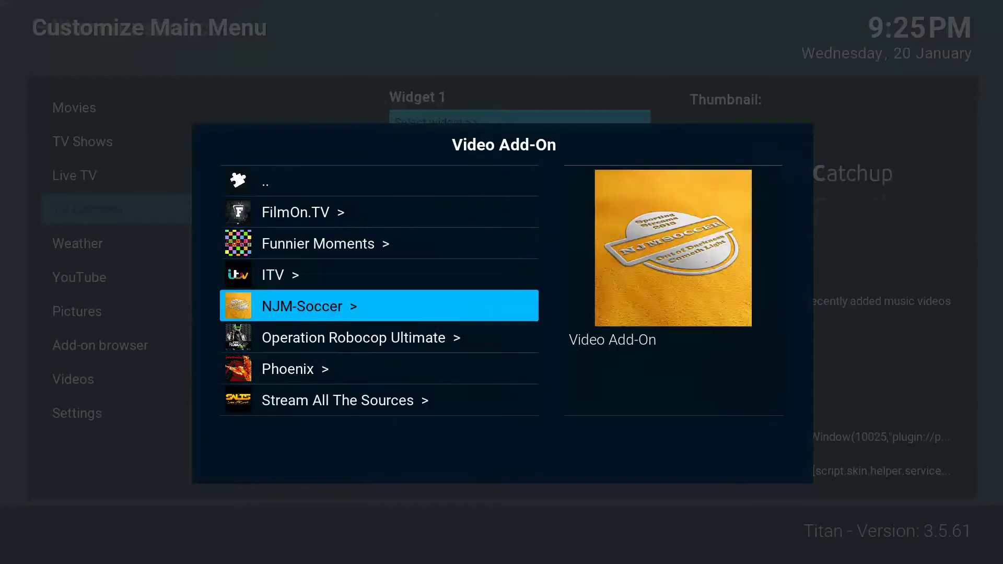
key(Up)
key(Up)
key(Up)
key(Up)
key(Up)
key(Return)
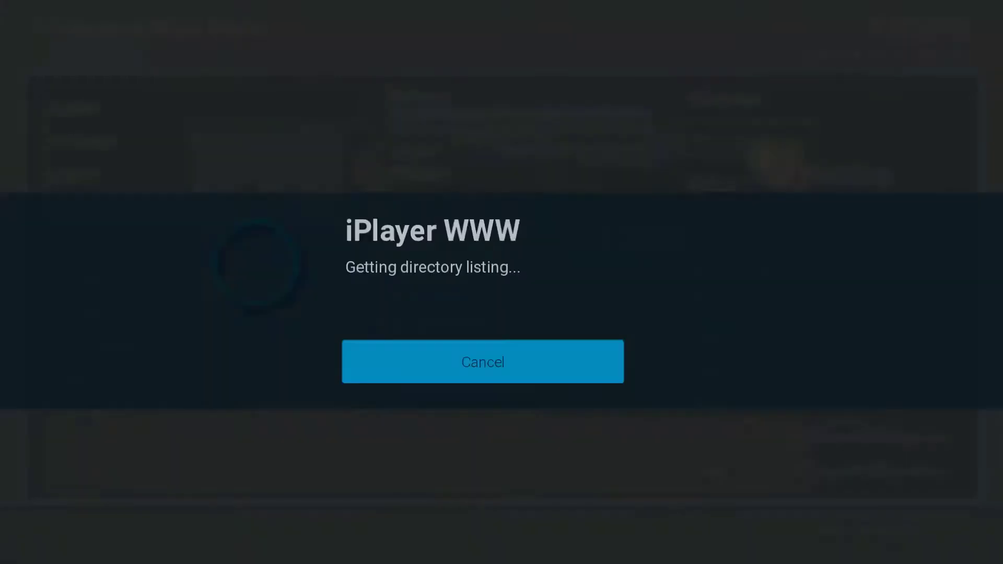
Use iPlayer WWW's Most Popular folder as the TV Catchup item's Widget 1.
key(Down)
key(Down)
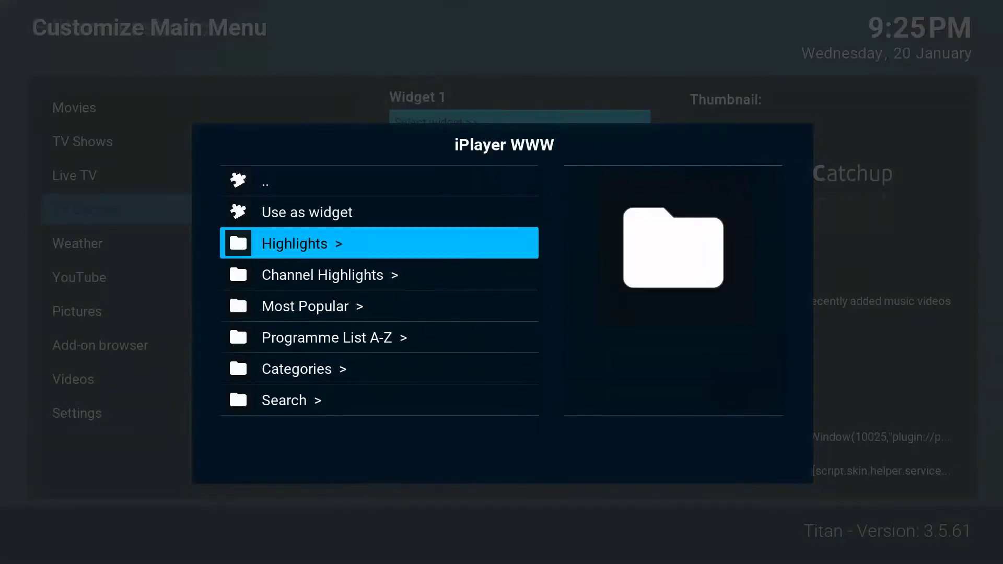
key(Down)
key(Up)
key(Down)
key(Down)
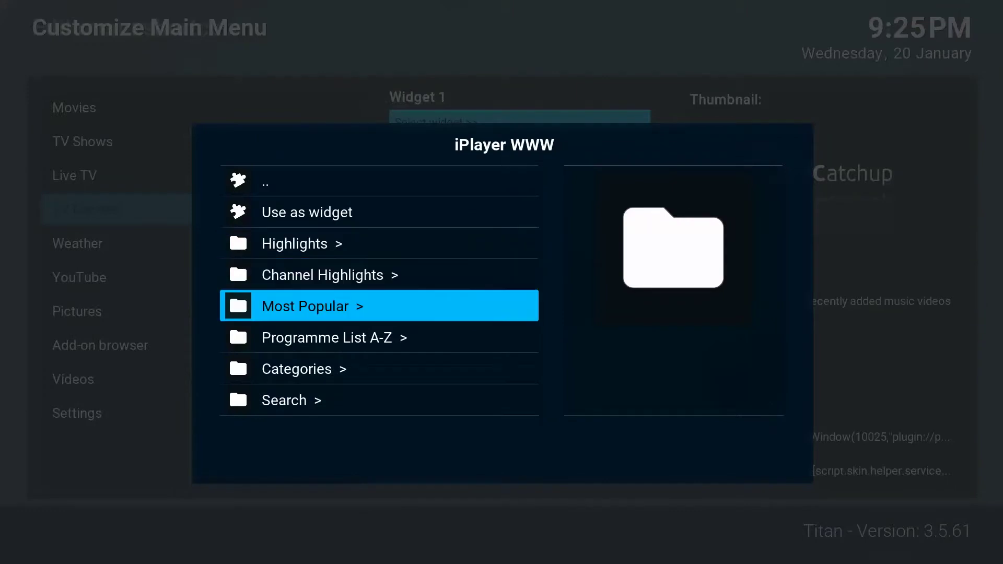
key(Return)
key(Down)
key(Return)
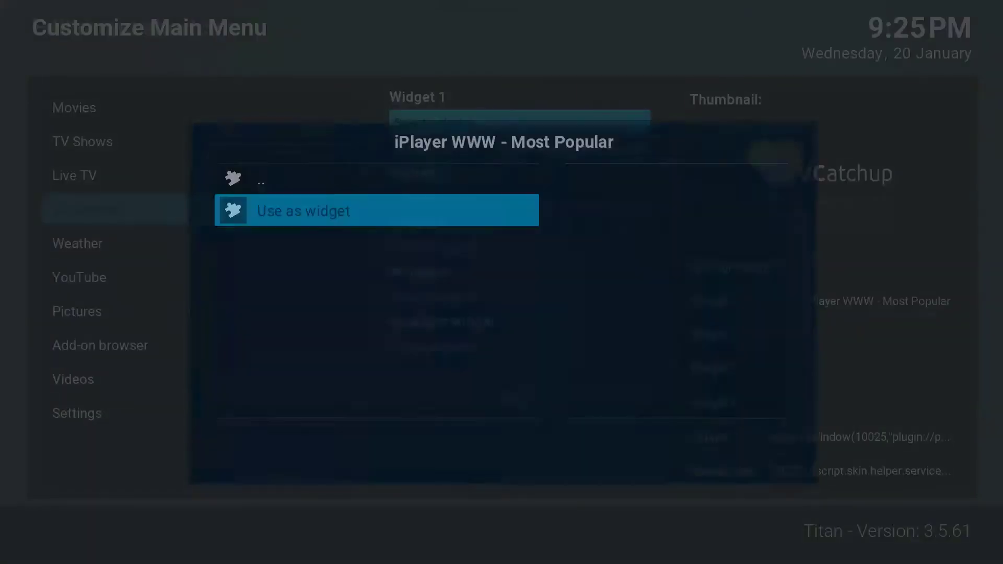
Open the label of the TV Catchup item's Widget 1 for editing.
key(Down)
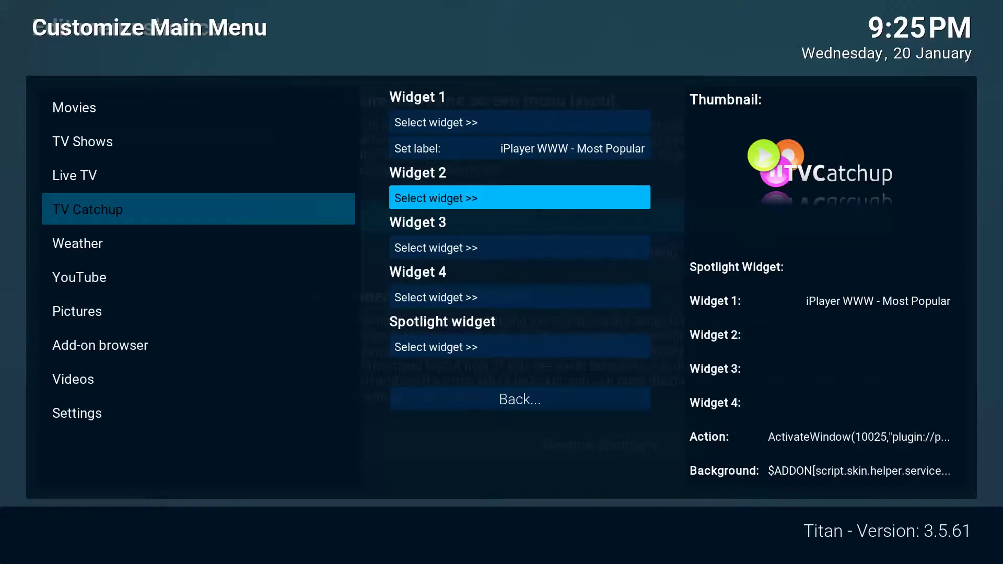
key(Up)
key(Return)
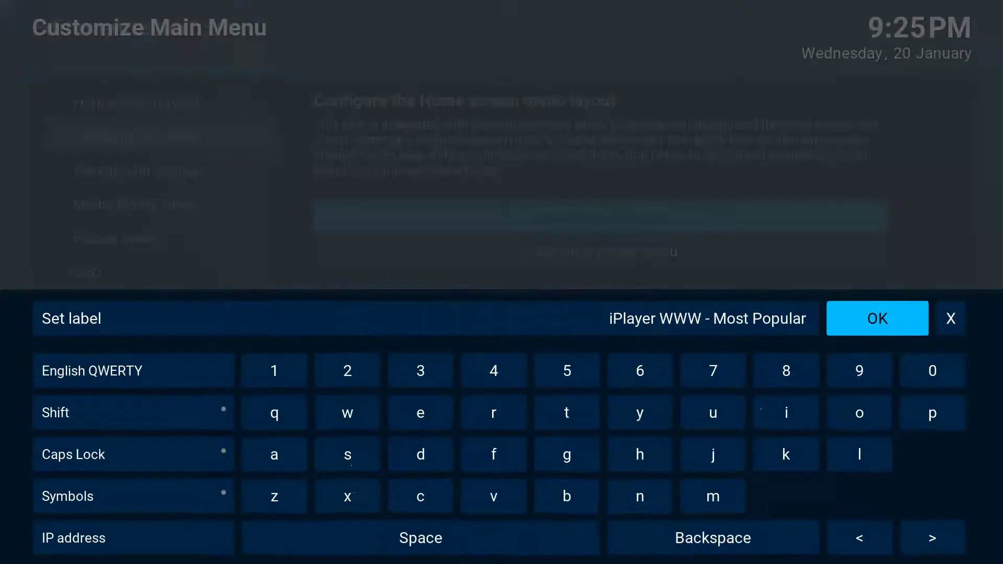
key(Left)
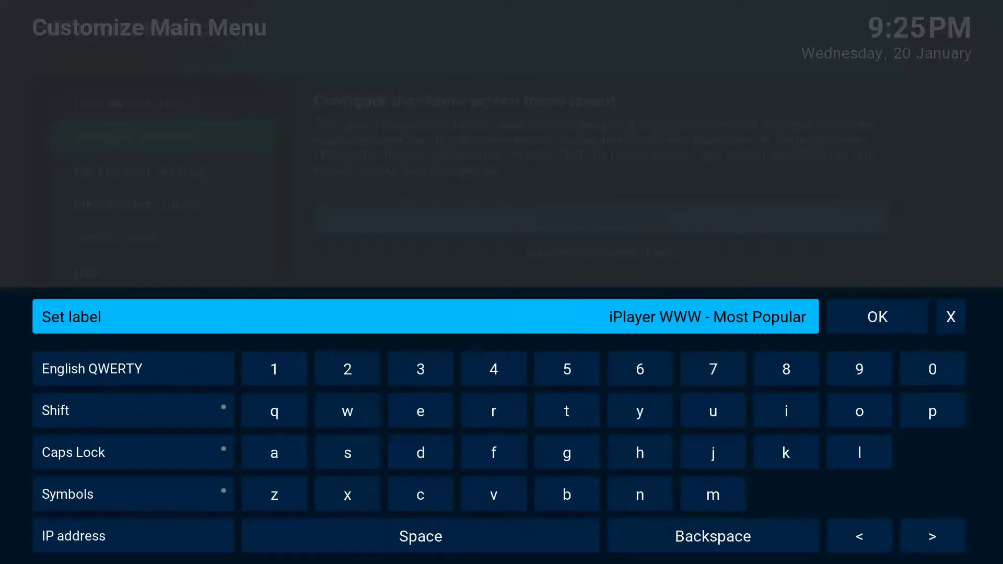
Shorten the Widget 1 label of the TV Catchup menu item to "iPlayer".
key(Right)
key(Left)
key(Right)
key(Left)
key(BackSpace)
key(BackSpace)
key(BackSpace)
key(BackSpace)
key(BackSpace)
key(BackSpace)
key(BackSpace)
key(BackSpace)
key(BackSpace)
key(BackSpace)
key(BackSpace)
key(BackSpace)
key(BackSpace)
key(BackSpace)
key(BackSpace)
key(BackSpace)
key(BackSpace)
key(BackSpace)
key(BackSpace)
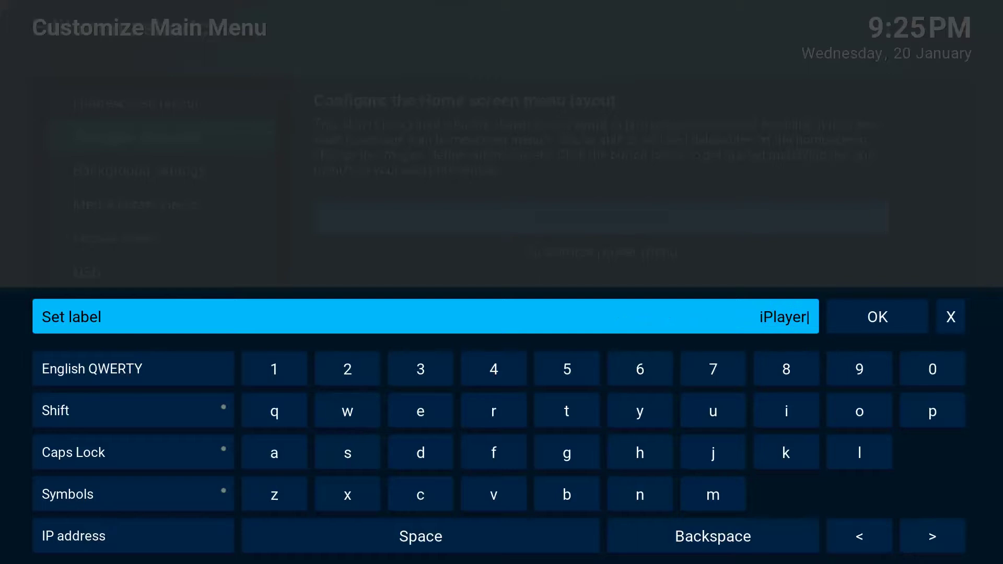
Insert "BBC" and a space before "iPlayer" in the Widget 1 label and save it.
key(Down)
key(Down)
key(Down)
key(Down)
key(Right)
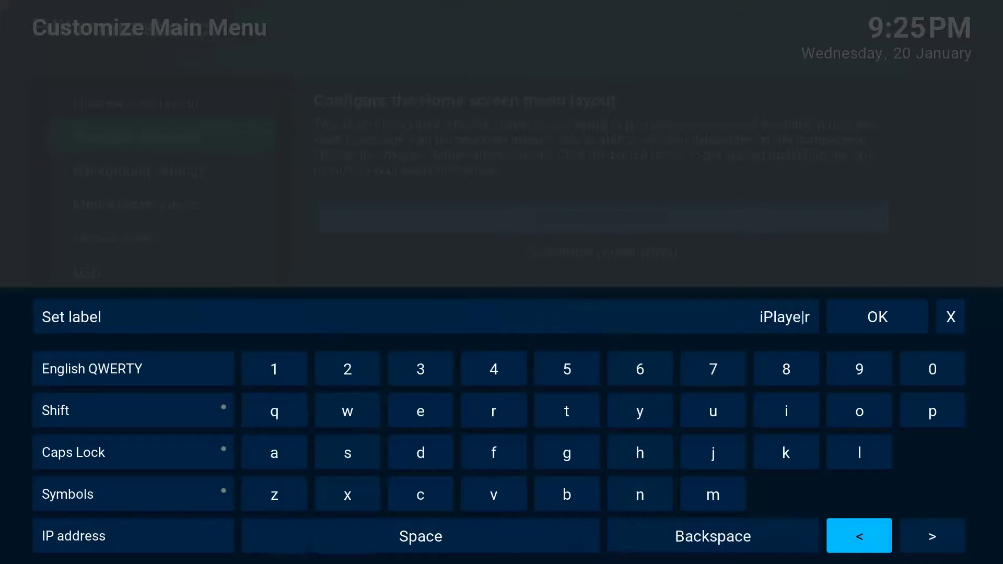
key(Return)
key(Return)
key(Return)
text(BBC)
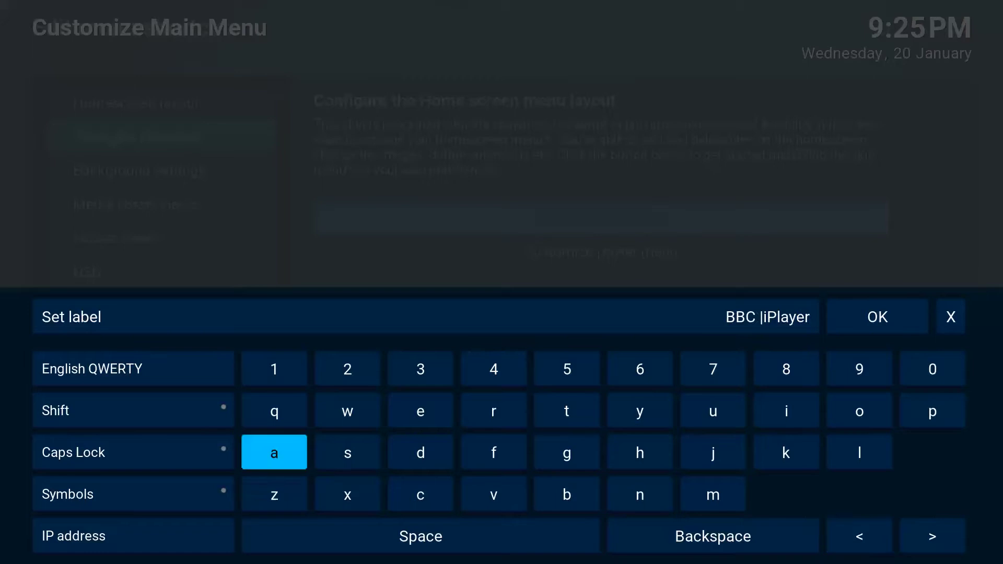
key(Up)
key(Up)
key(Up)
key(Return)
Start choosing a source for Widget 2 and open the list of video add-ons.
key(Down)
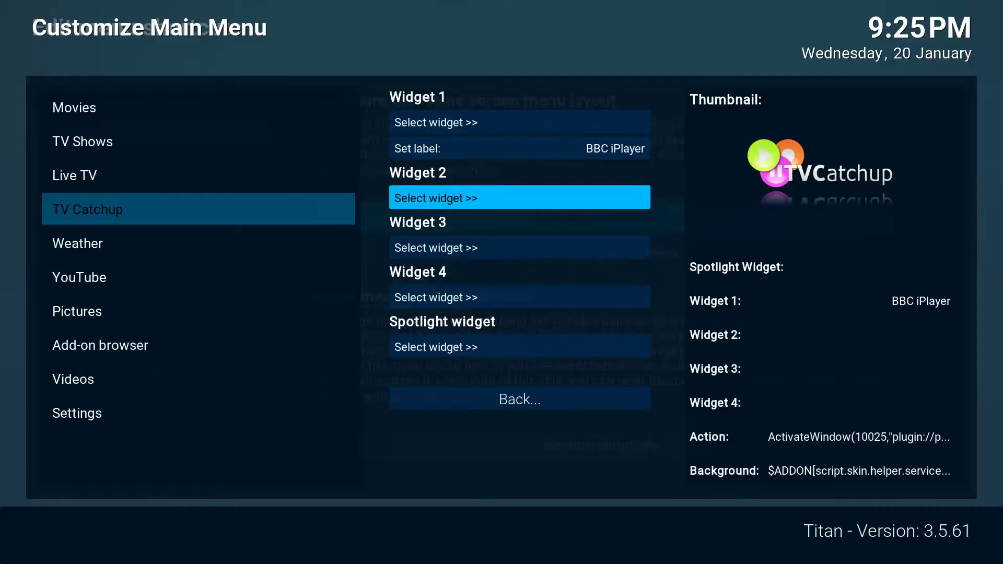
key(Return)
key(Down)
key(Down)
key(Down)
key(Down)
key(Down)
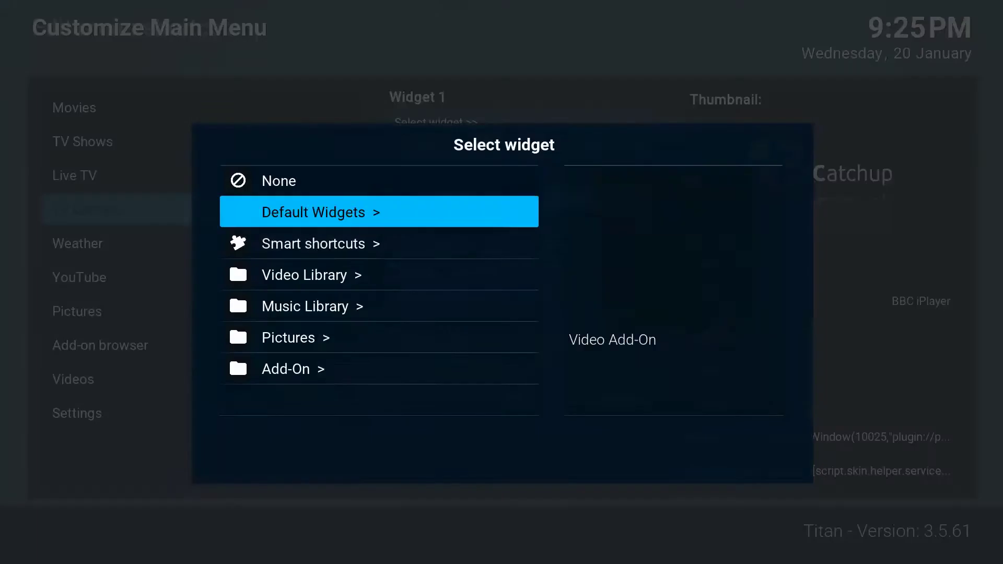
key(Down)
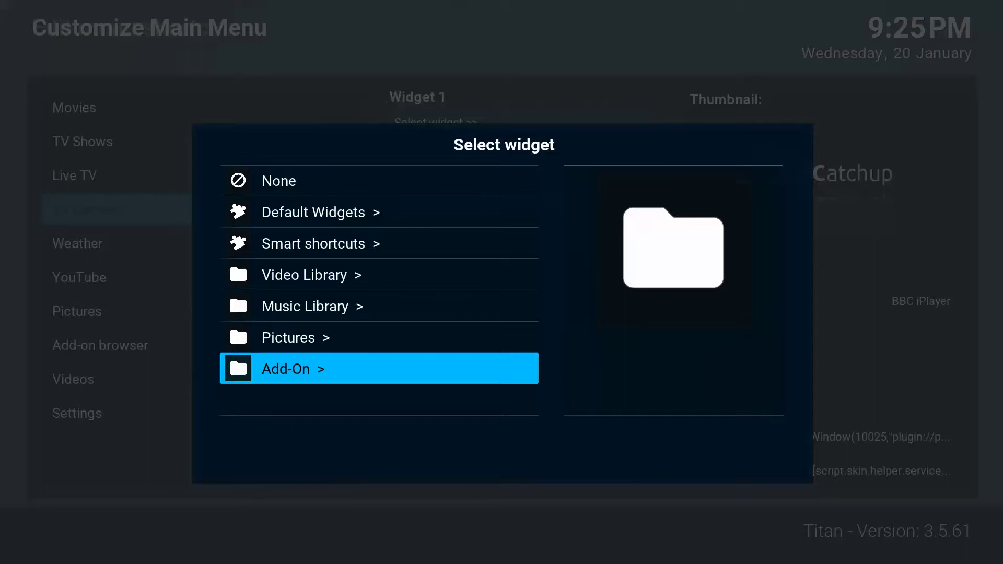
key(Return)
key(Down)
key(Return)
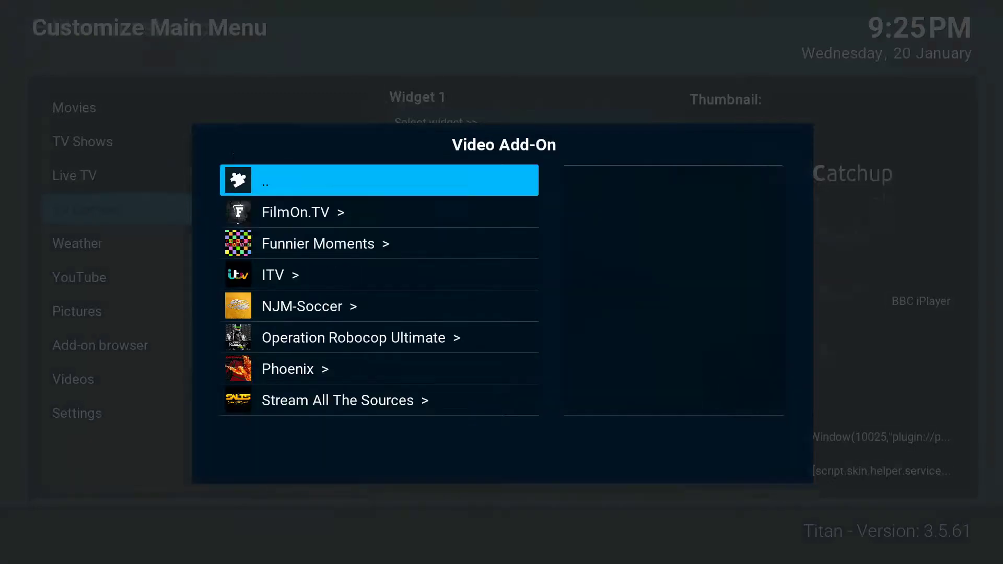
Use the ITV add-on's ITV Player section as Widget 2 for TV Catchup.
key(Down)
key(Down)
key(Down)
key(Return)
key(Down)
key(Down)
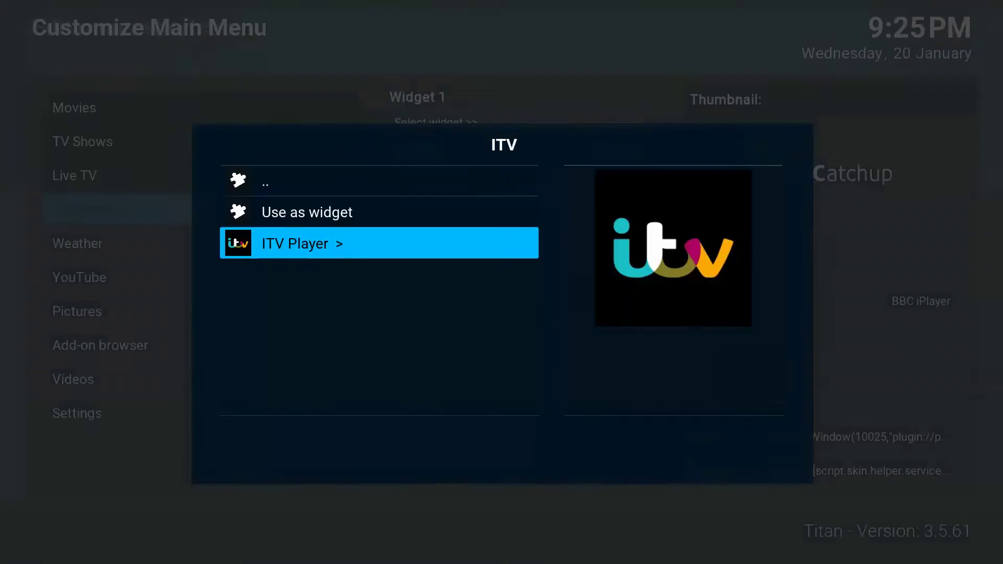
key(Return)
key(Down)
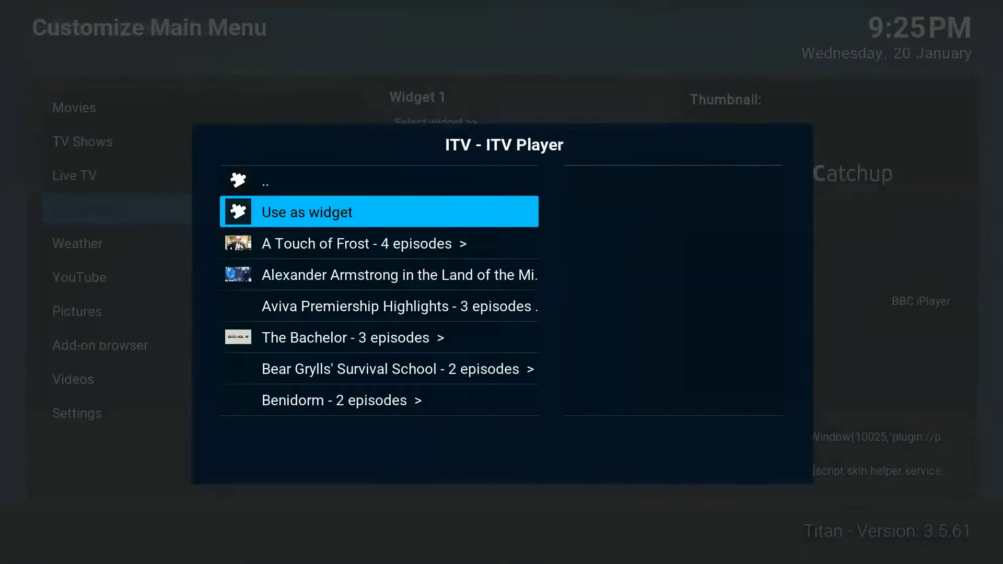
key(Return)
Remove the leading "ITV - " from the Widget 2 label so it reads "ITV Player", and save it.
key(Down)
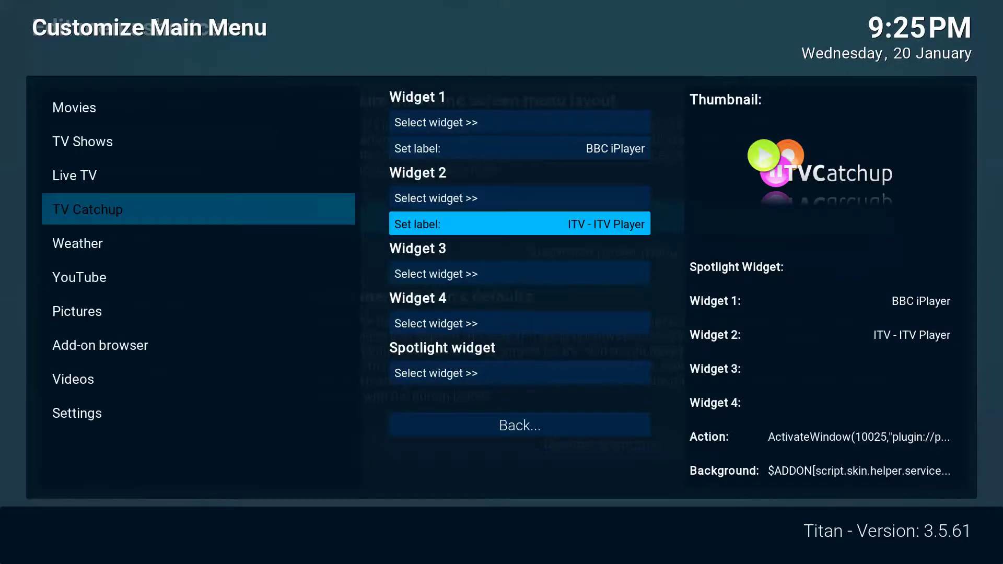
key(Down)
key(Down)
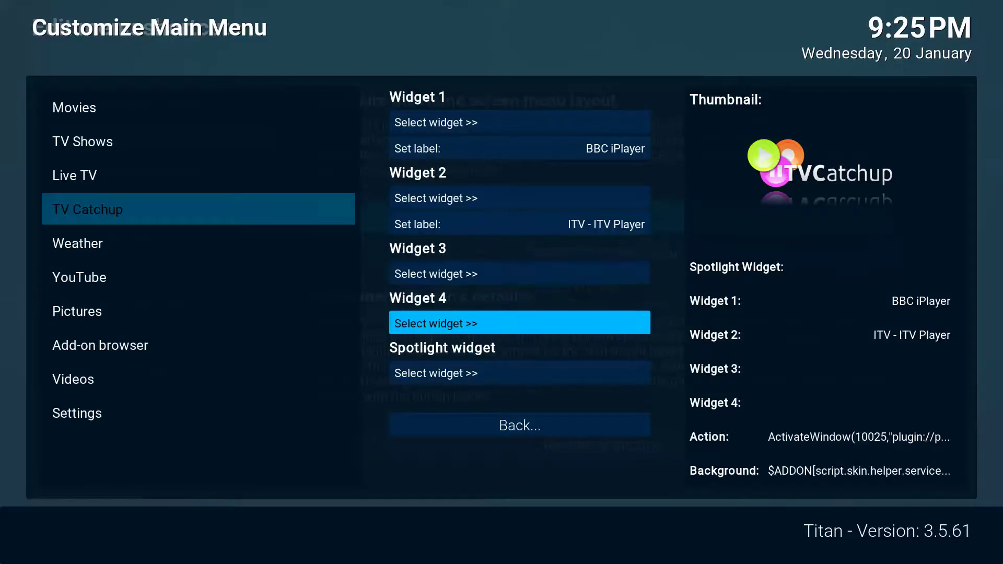
key(Up)
key(Up)
key(Return)
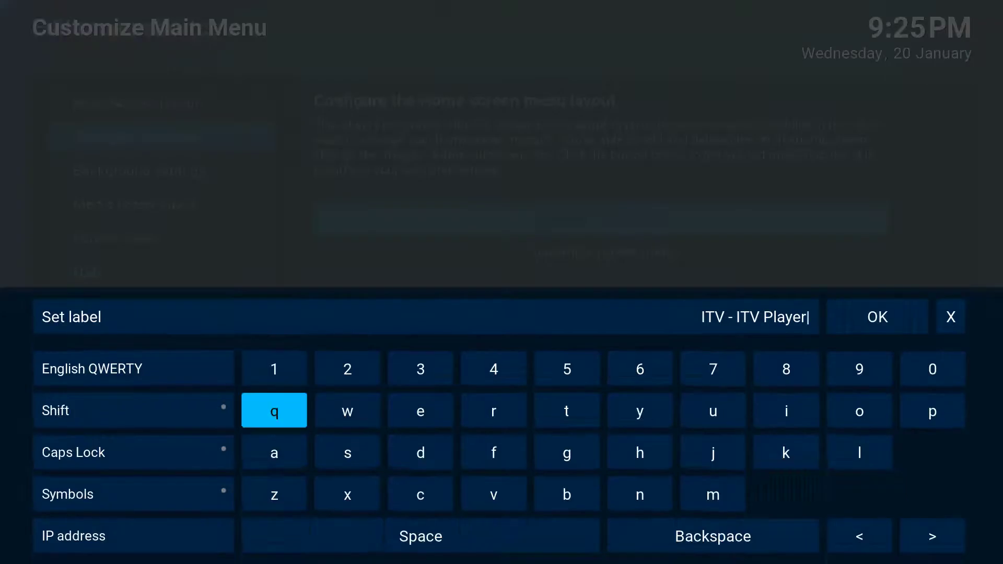
key(Down)
key(Down)
key(Down)
key(Right)
key(Right)
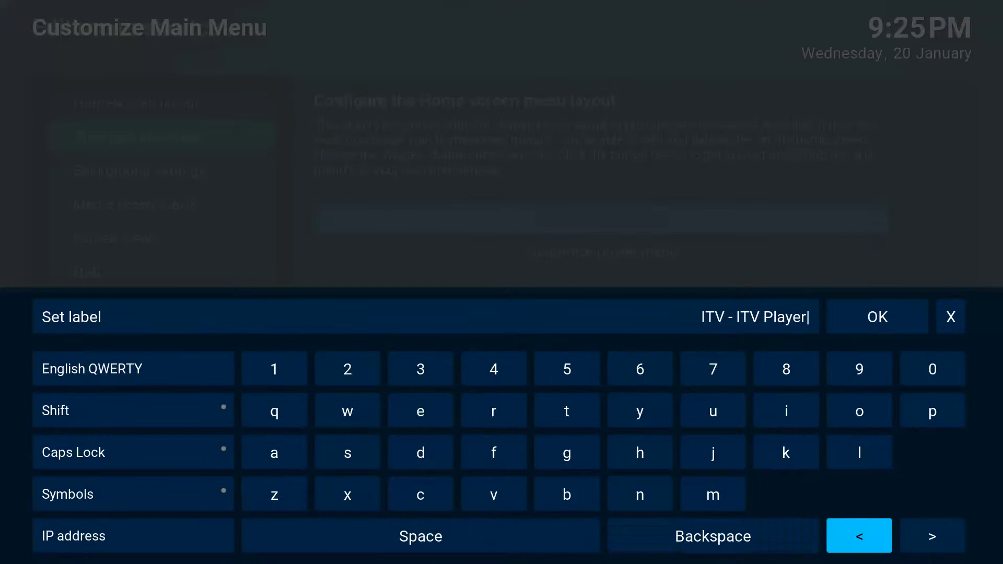
key(Return)
key(Return)
key(Return)
key(Return)
key(Return)
key(Return)
key(Return)
key(Return)
key(Return)
key(Return)
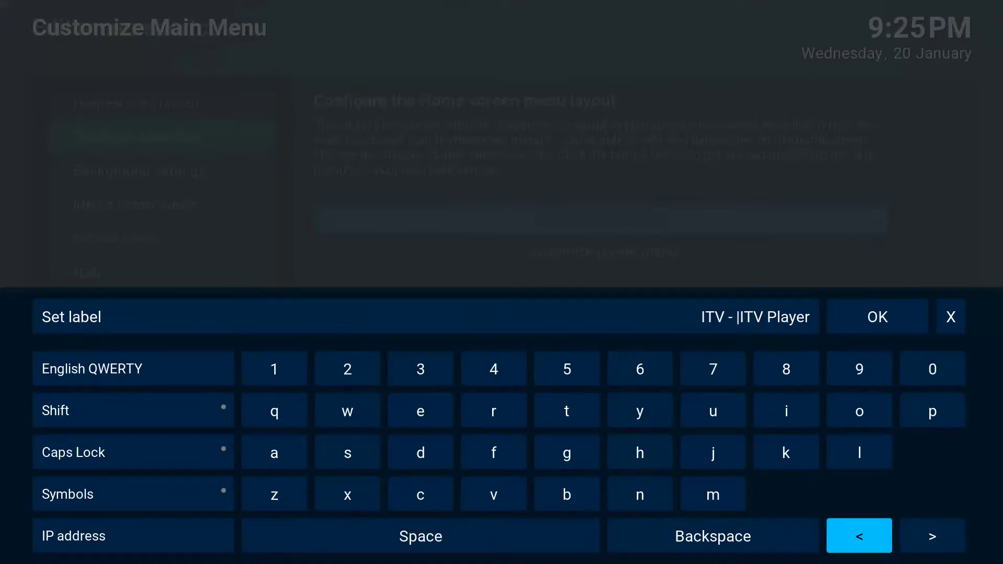
key(Left)
key(Return)
key(Return)
key(Return)
key(Return)
key(Return)
key(Return)
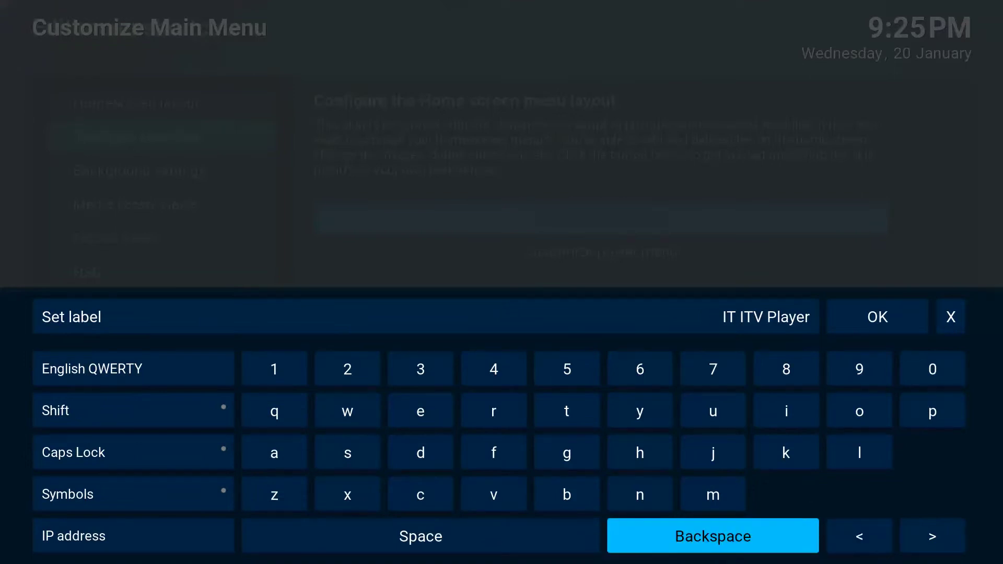
key(Up)
key(Up)
key(Up)
key(Up)
key(Return)
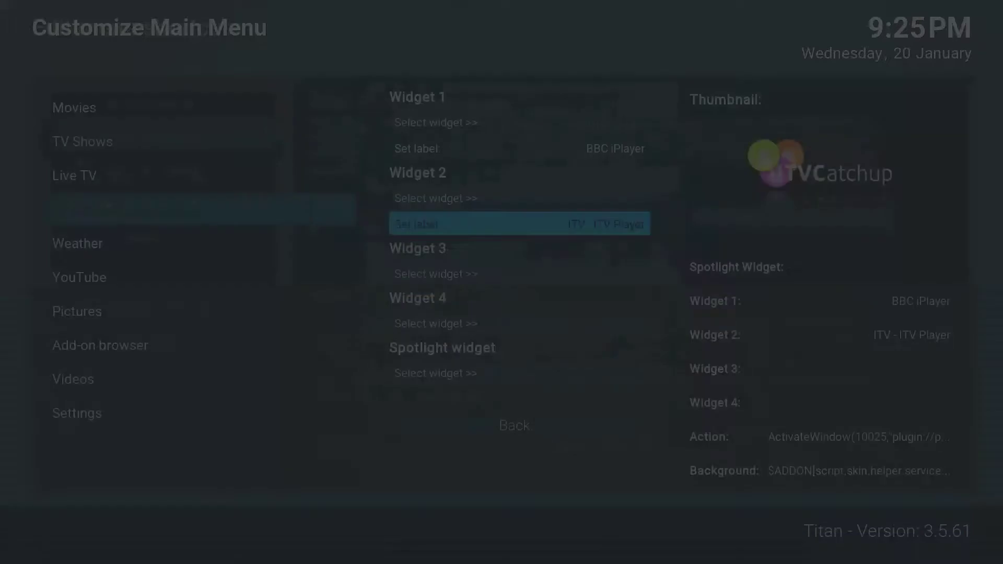
Leave the TV Catchup widget setup and the skin settings, and return to the home screen.
key(Up)
key(Up)
key(Down)
key(Down)
key(Down)
key(Down)
key(Down)
key(Down)
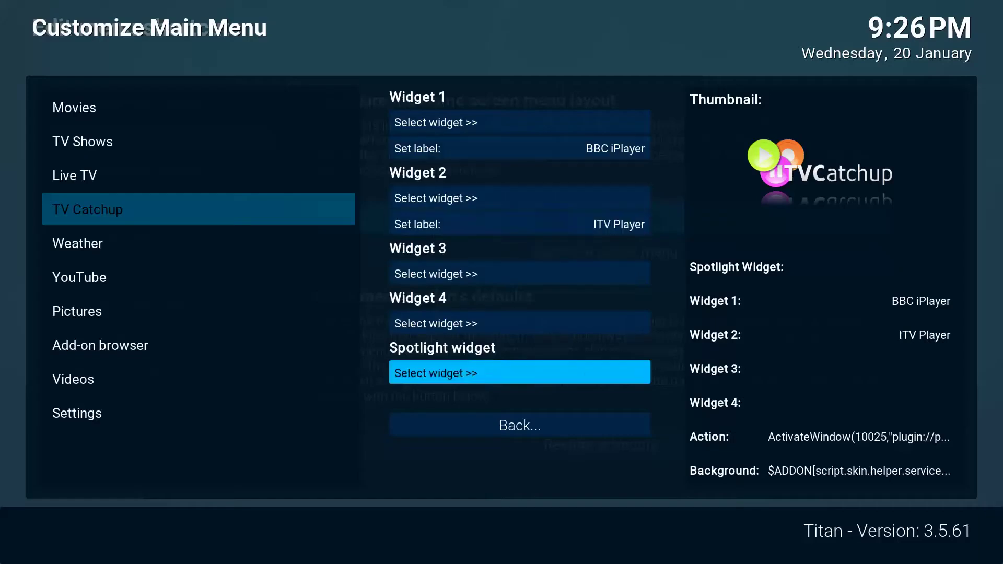
key(Return)
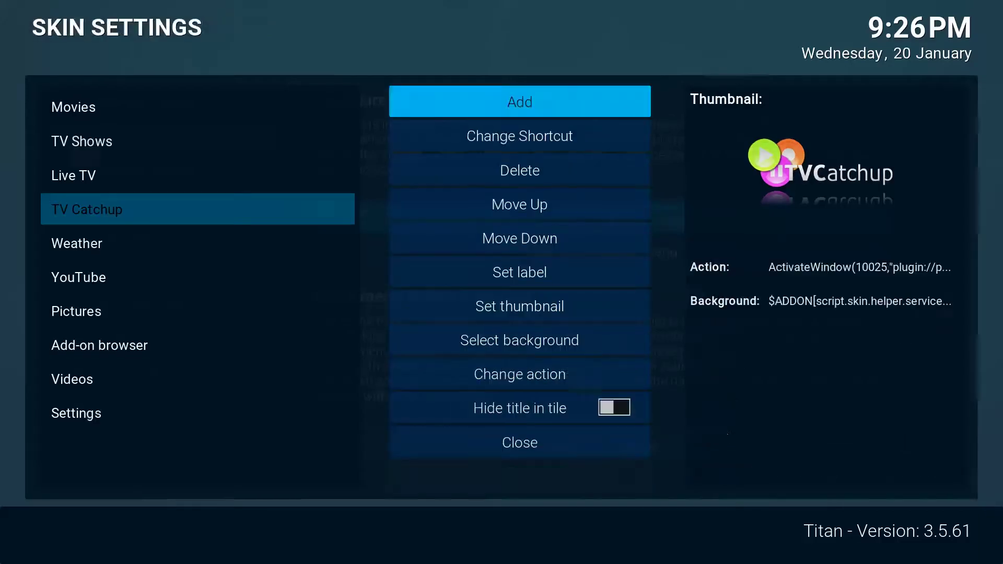
key(Escape)
key(Escape)
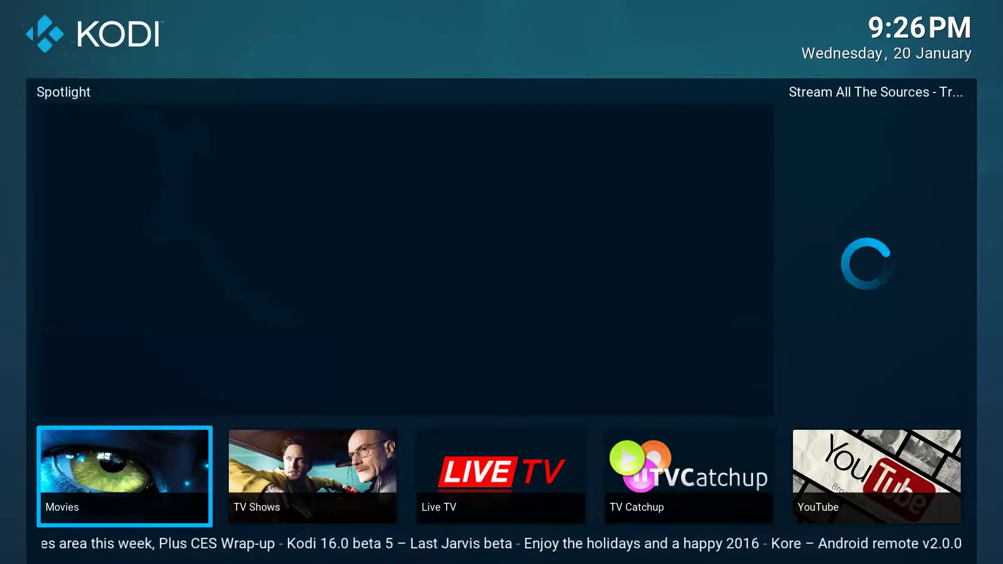
Check the BBC iPlayer and ITV Player widgets of TV Catchup on the home screen, switching between the two.
key(Right)
key(Right)
key(Right)
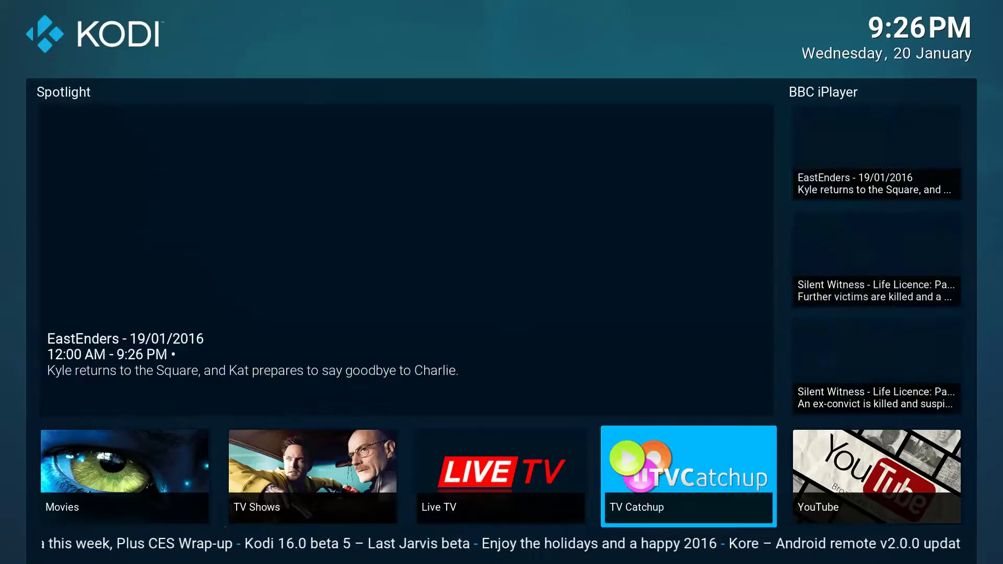
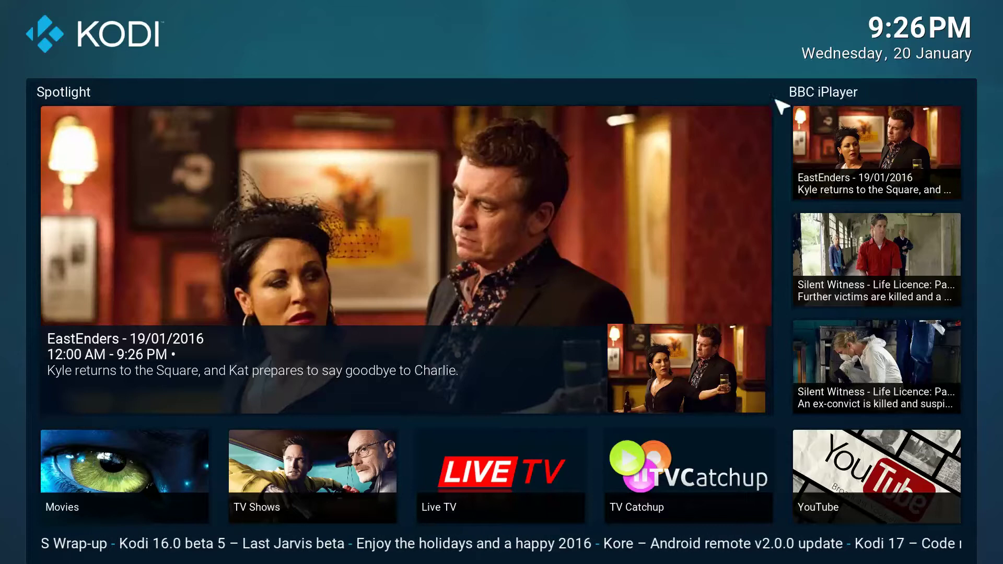
key(Up)
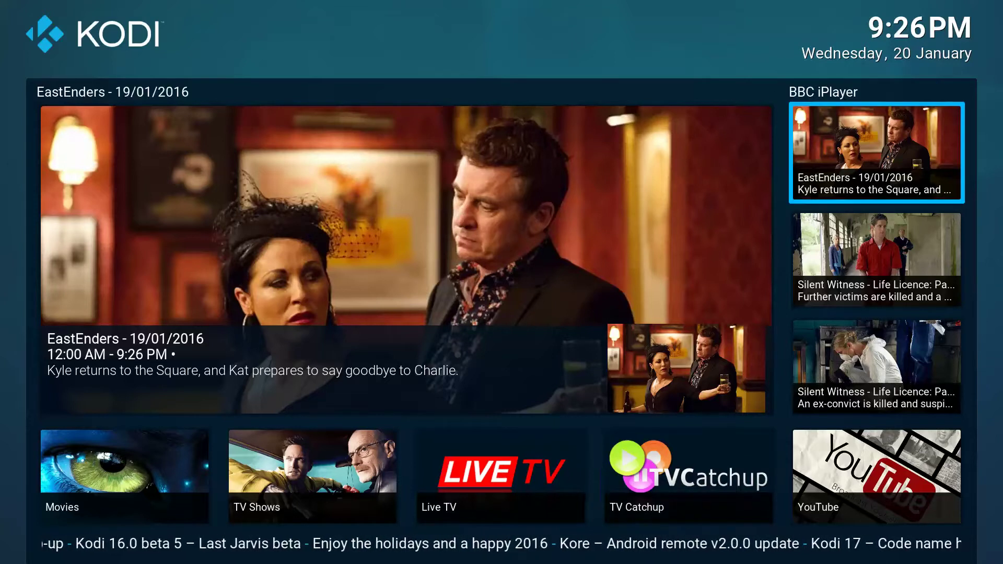
key(Up)
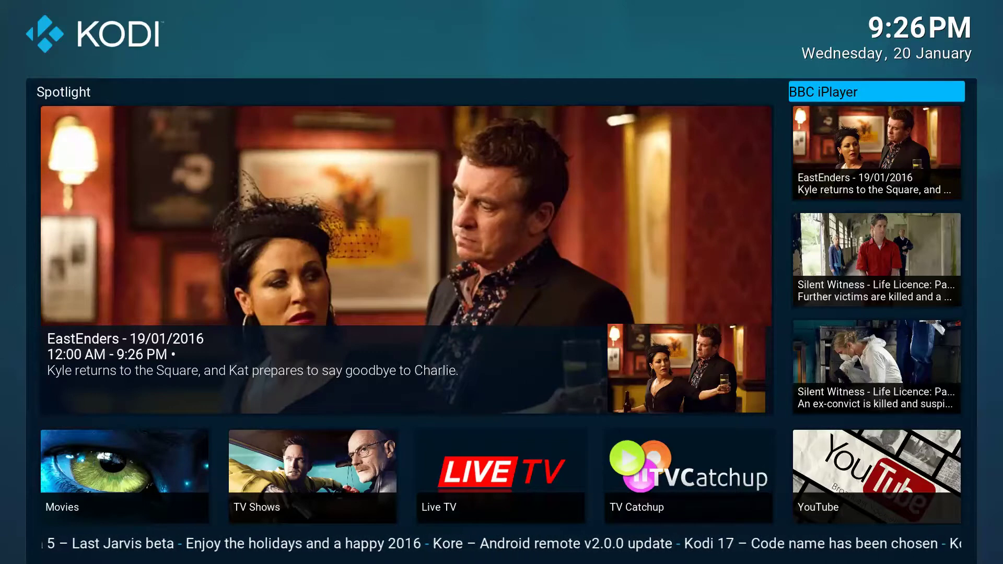
key(Right)
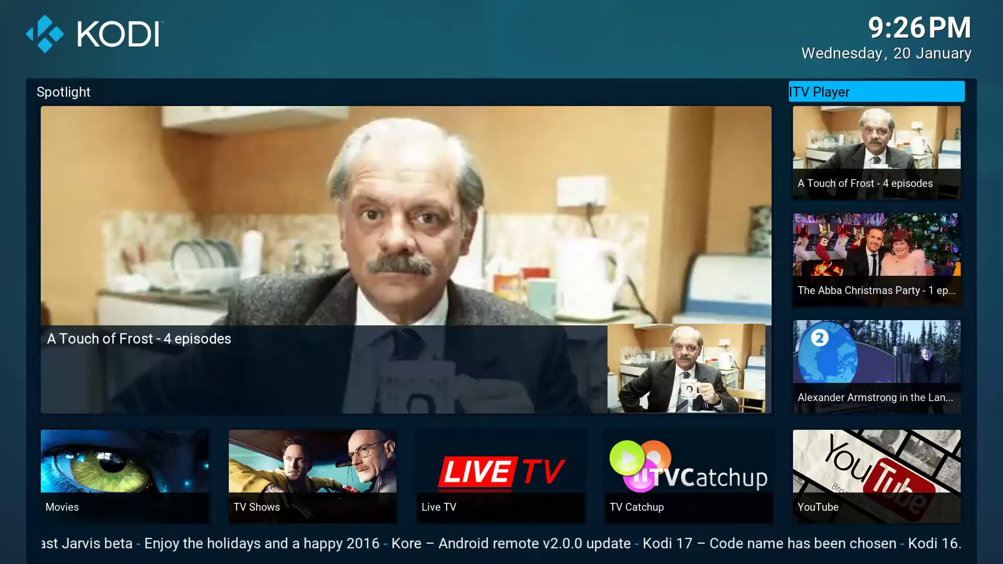
key(Left)
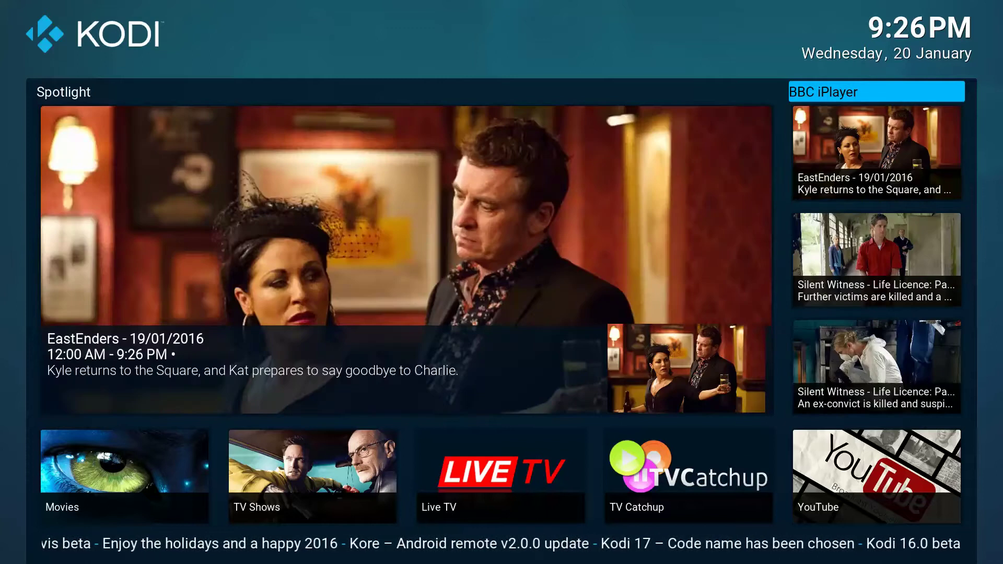
key(Right)
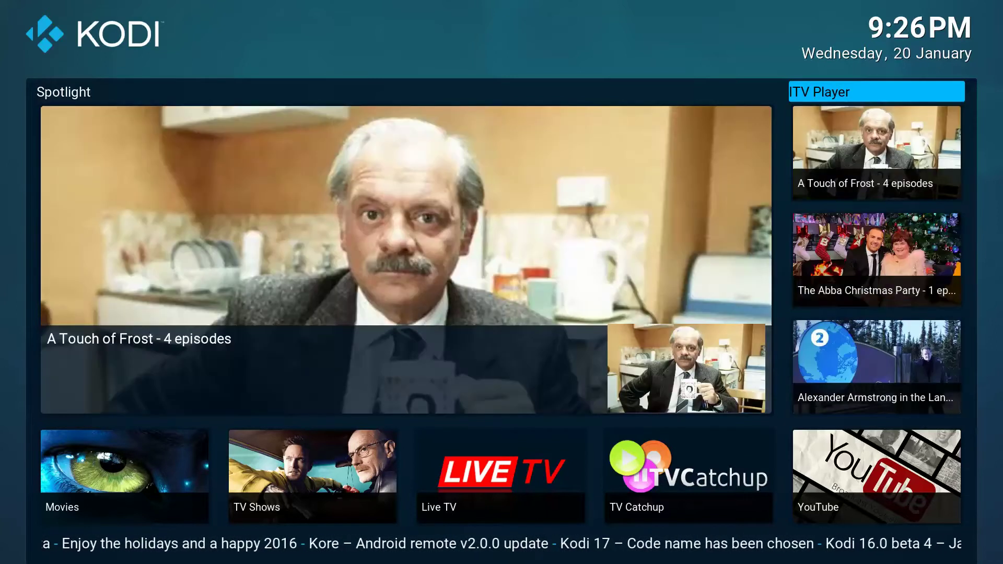
key(Left)
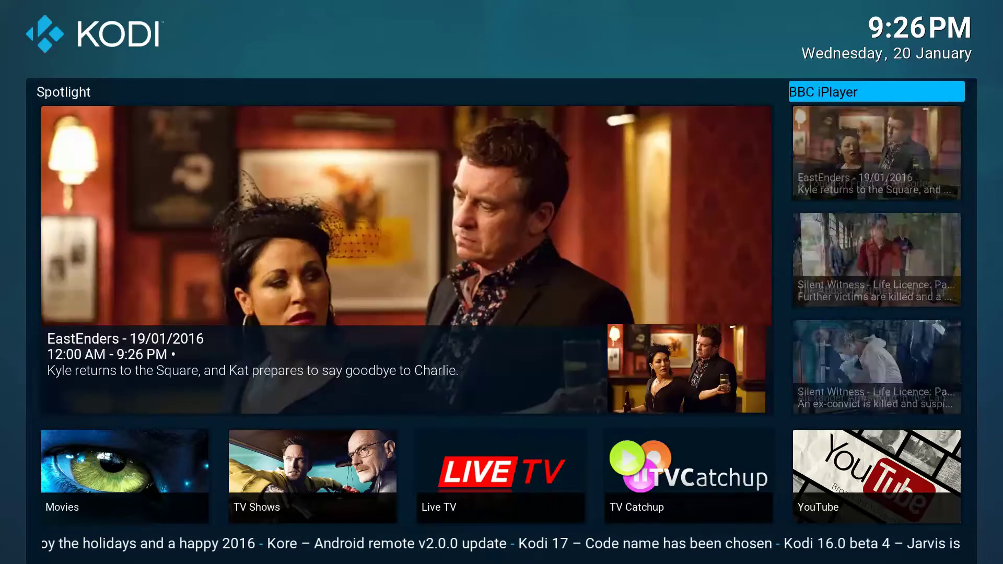
key(Right)
key(Left)
key(Down)
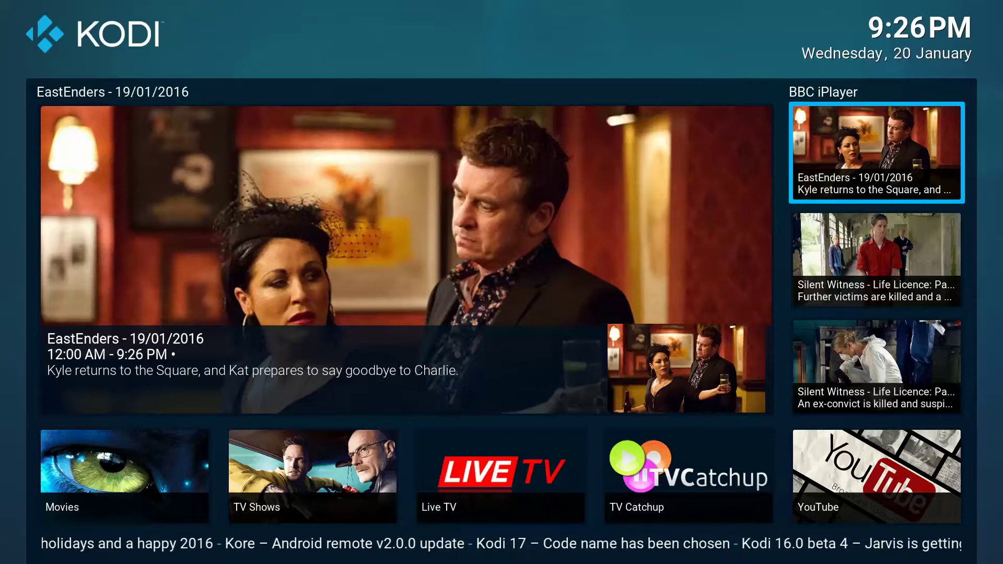
Look through the submenus of the Settings and Add-on browser items on the home screen.
key(Down)
key(Down)
key(Down)
key(Right)
key(Right)
key(Right)
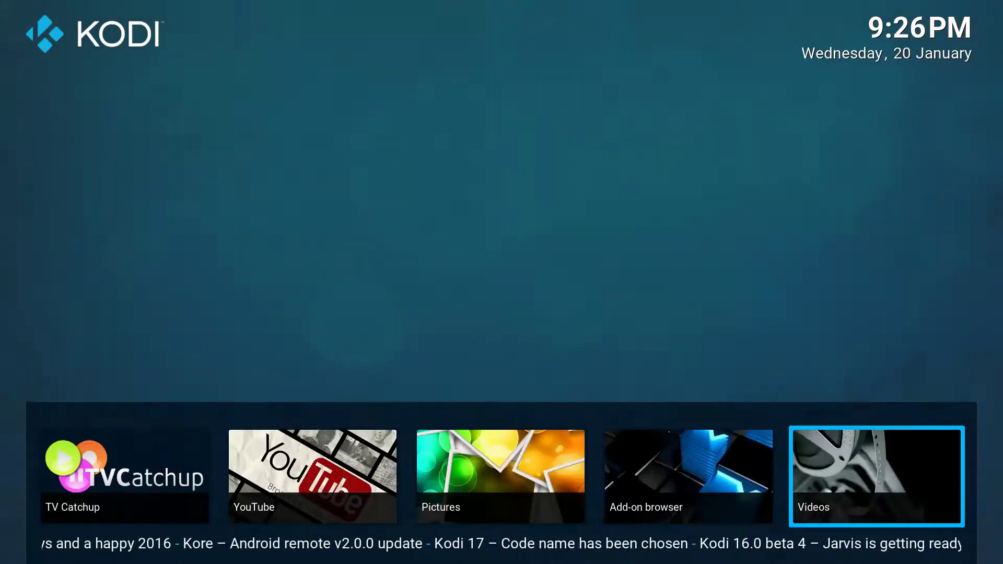
key(Right)
key(Up)
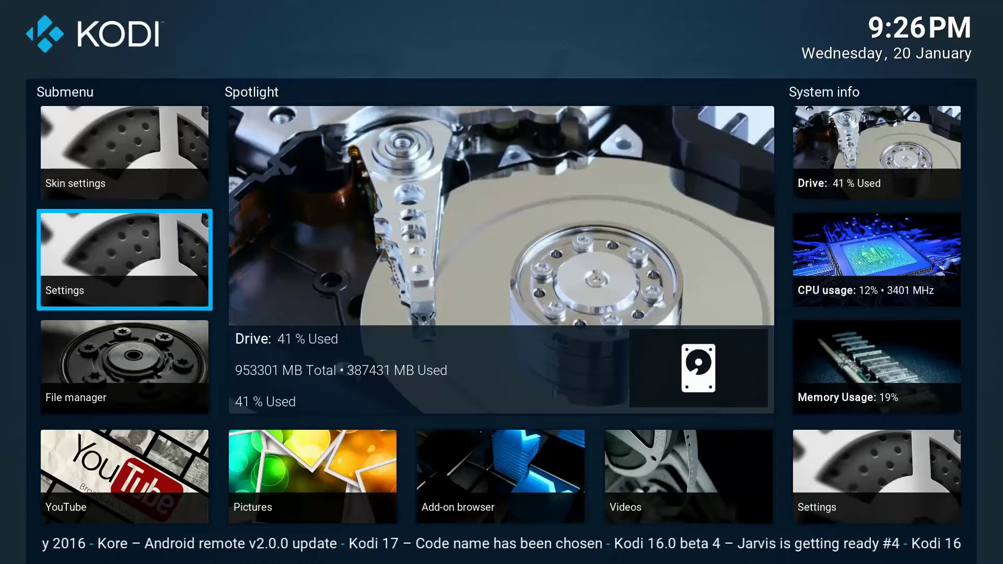
key(Down)
key(Left)
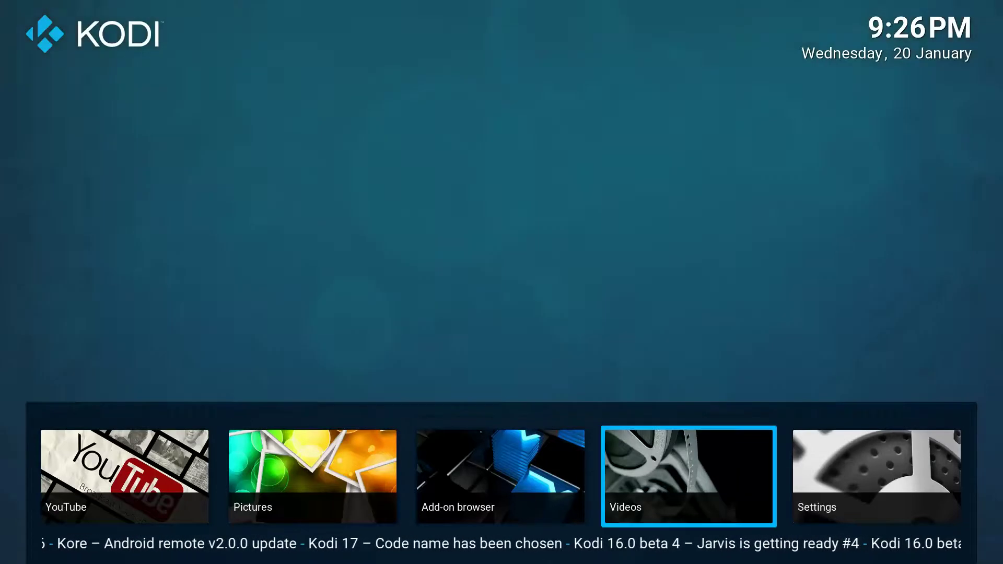
key(Left)
key(Up)
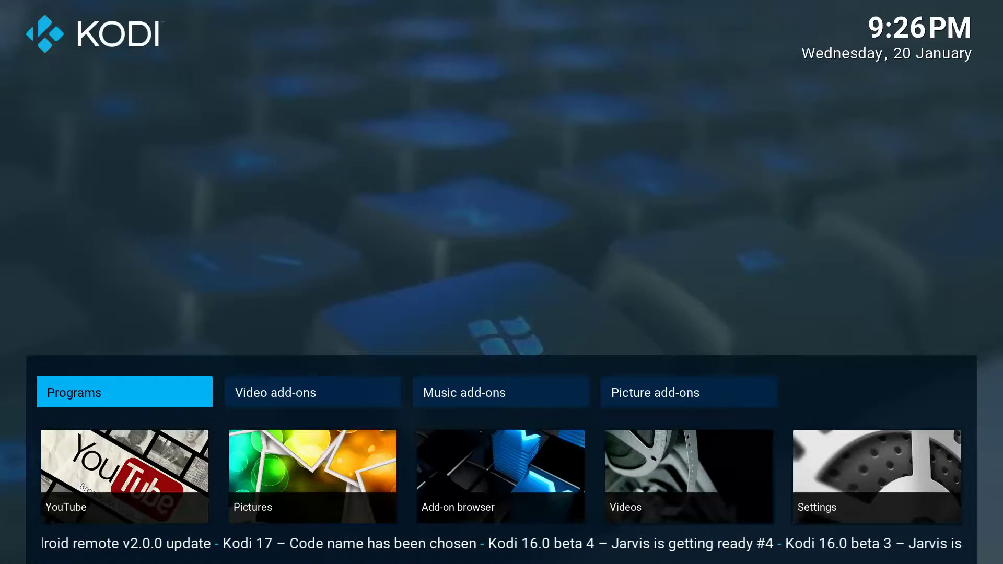
key(Right)
key(Down)
Open the system settings from the Settings submenu and enter the Add-ons section.
key(Right)
key(Right)
key(Up)
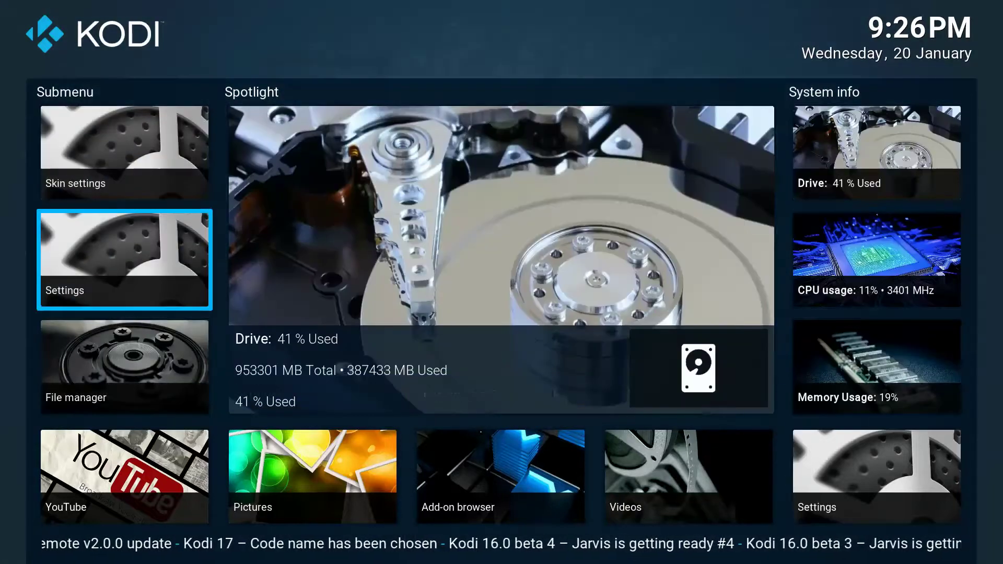
key(Up)
key(Down)
key(Return)
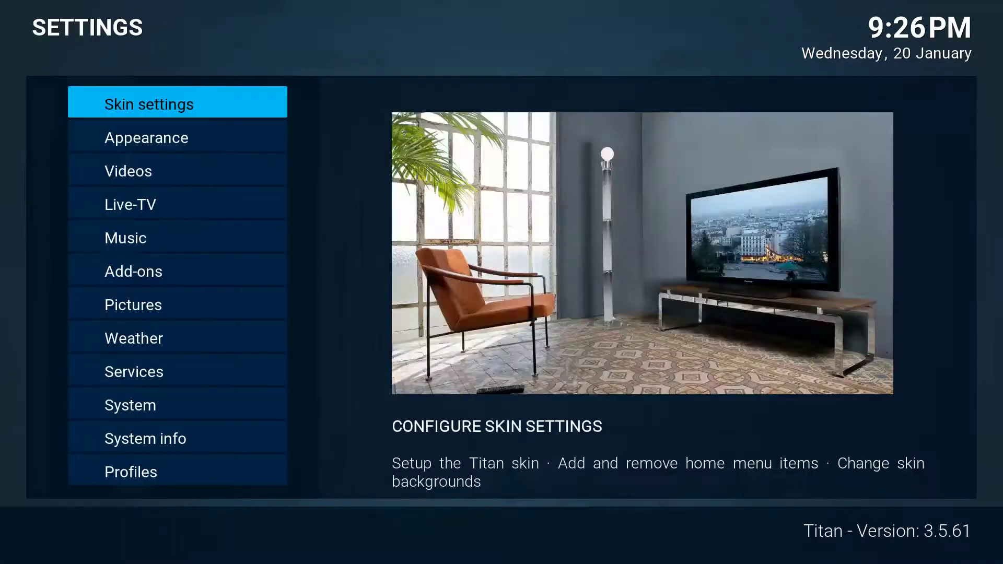
key(Down)
key(Down)
key(Down)
key(Down)
key(Down)
key(Return)
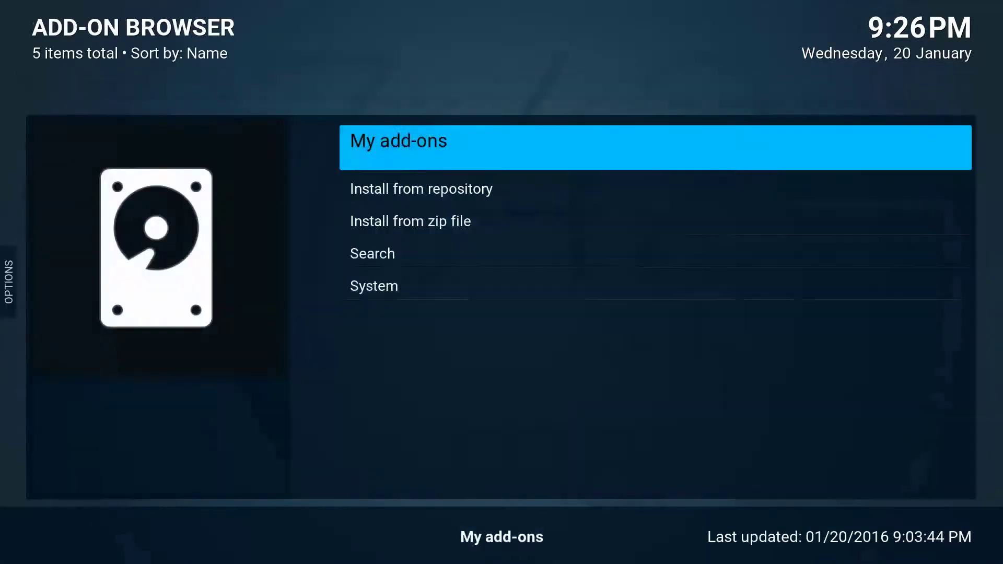
Open the video add-ons list of the .XunityTalk Repository for installing from a repository.
key(Down)
key(Return)
key(Down)
key(Down)
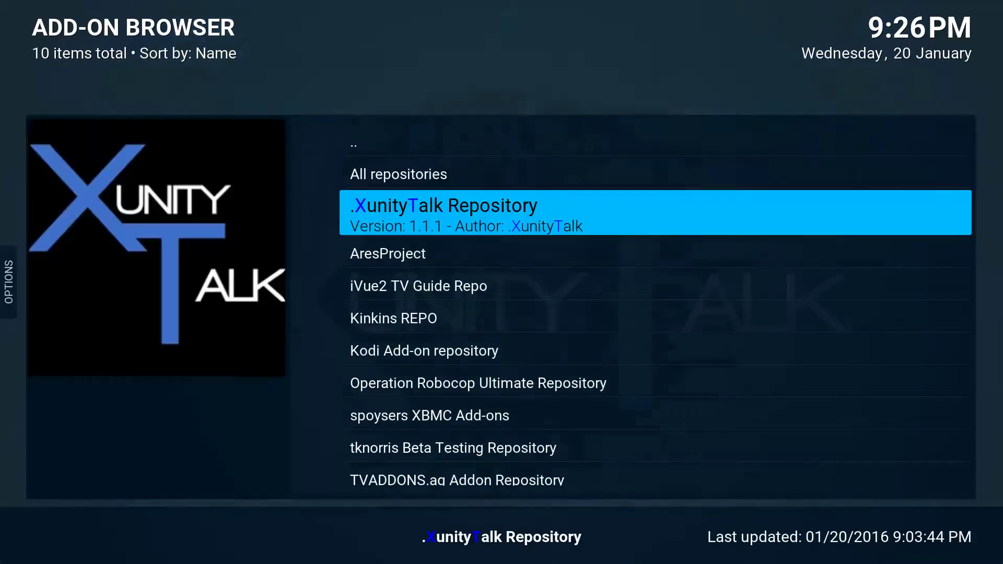
key(Return)
key(Up)
key(Return)
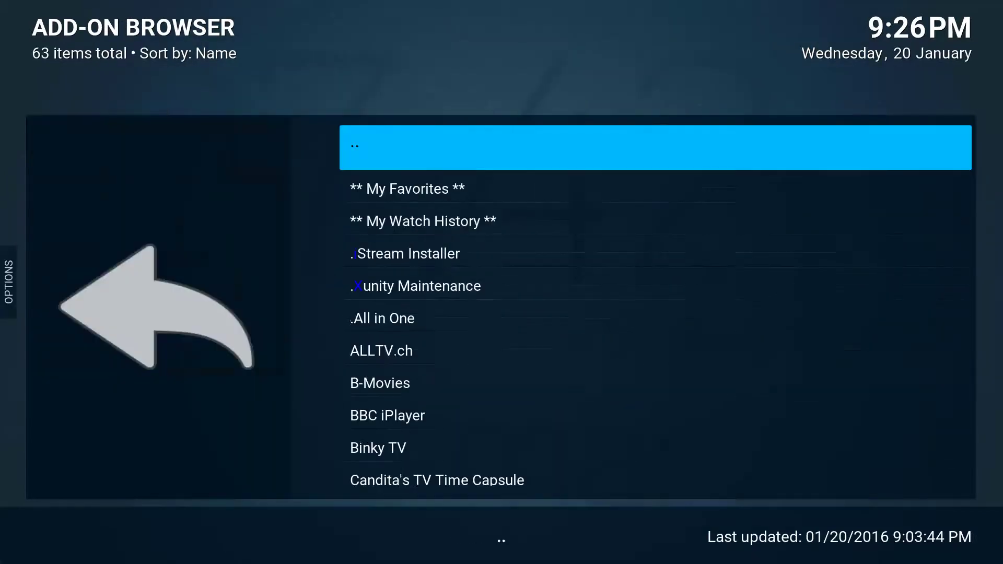
Install the UKTV Play video add-on from the repository's list.
key(Up)
key(Up)
key(Up)
key(Up)
key(Up)
key(Up)
key(Up)
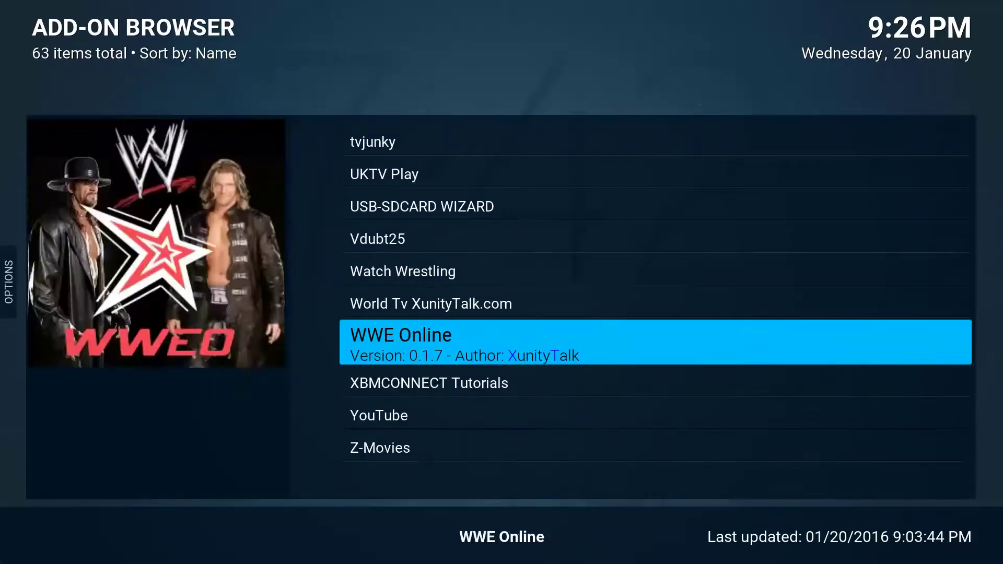
key(Up)
key(Up)
key(Return)
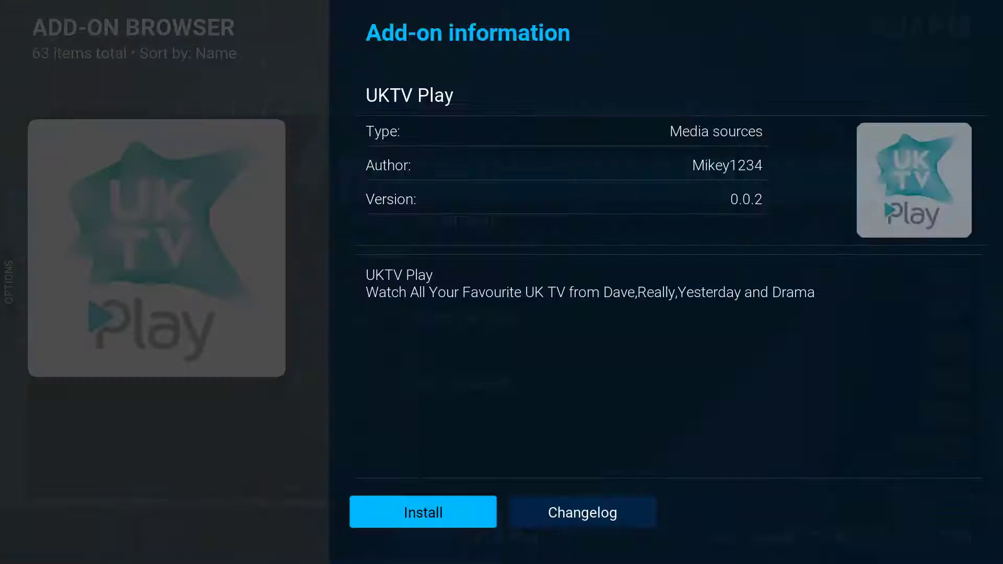
key(Return)
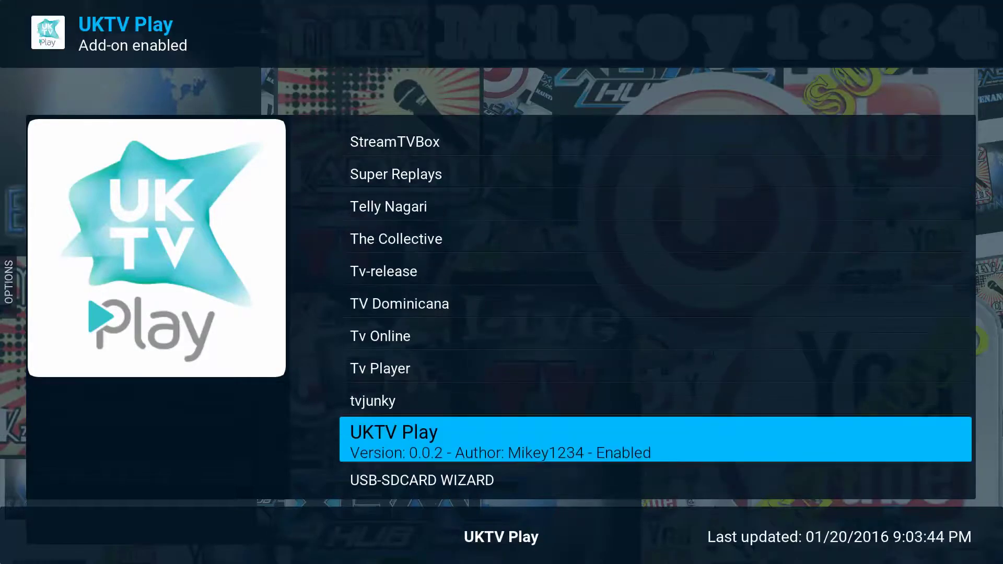
Return to the home screen and open the main menu customization in the skin settings.
key(Escape)
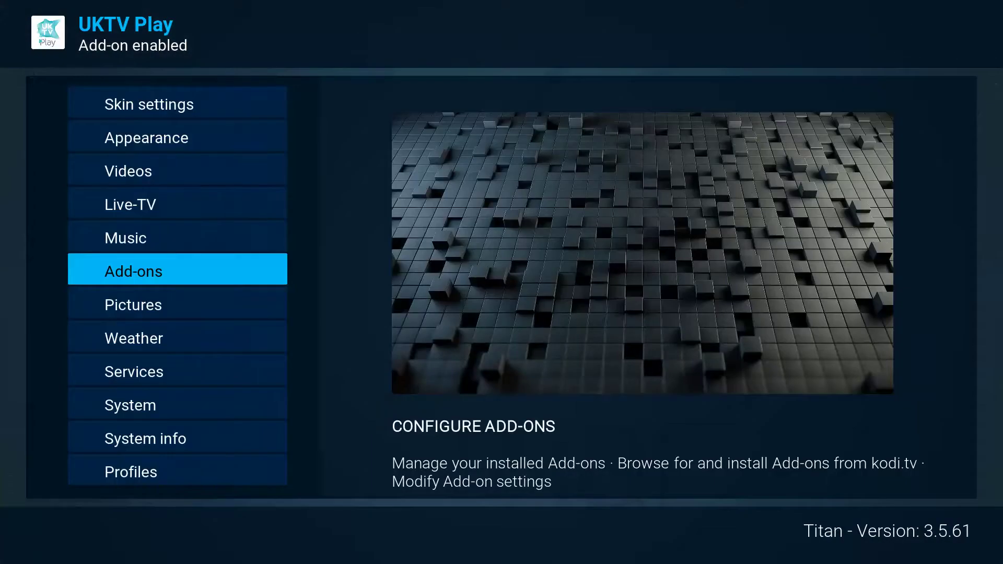
key(Escape)
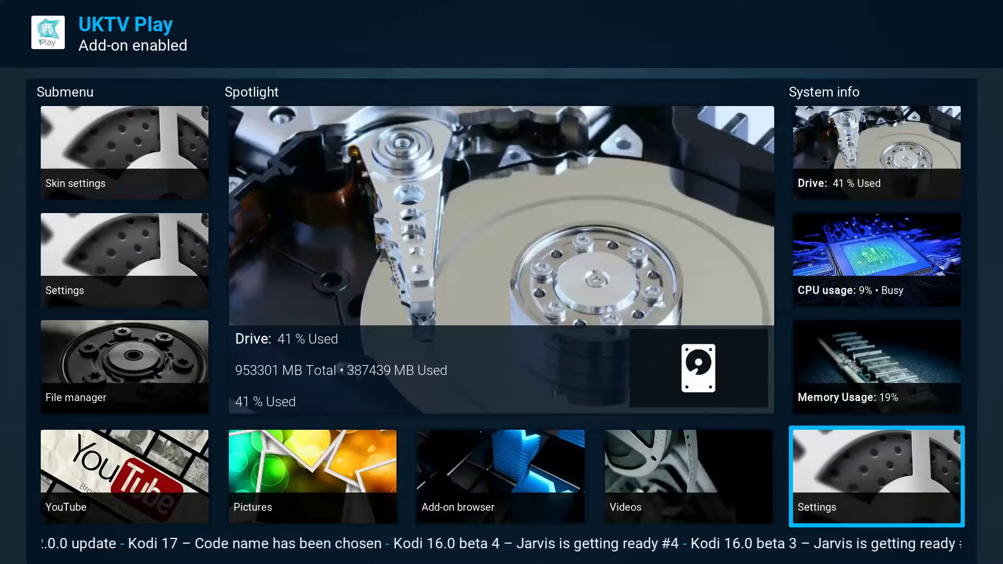
key(Up)
key(Return)
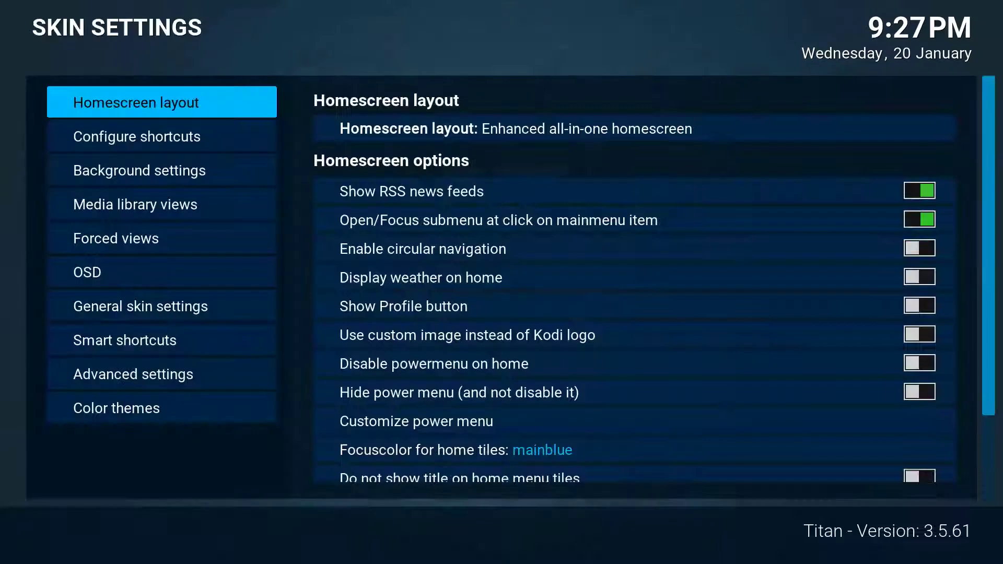
key(Right)
key(Return)
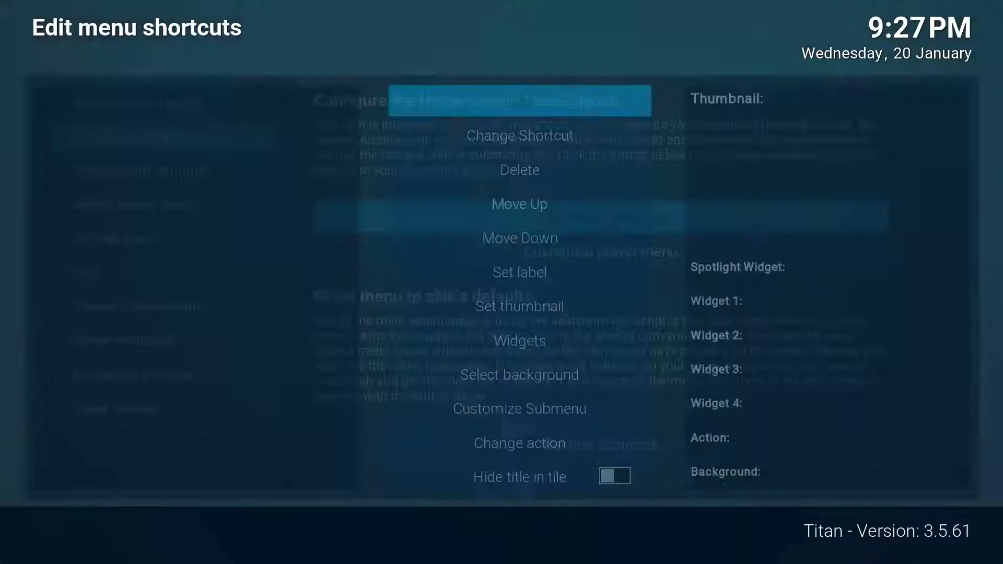
Begin changing the shortcut of the Weather item in the main menu.
key(Down)
key(Down)
key(Down)
key(Down)
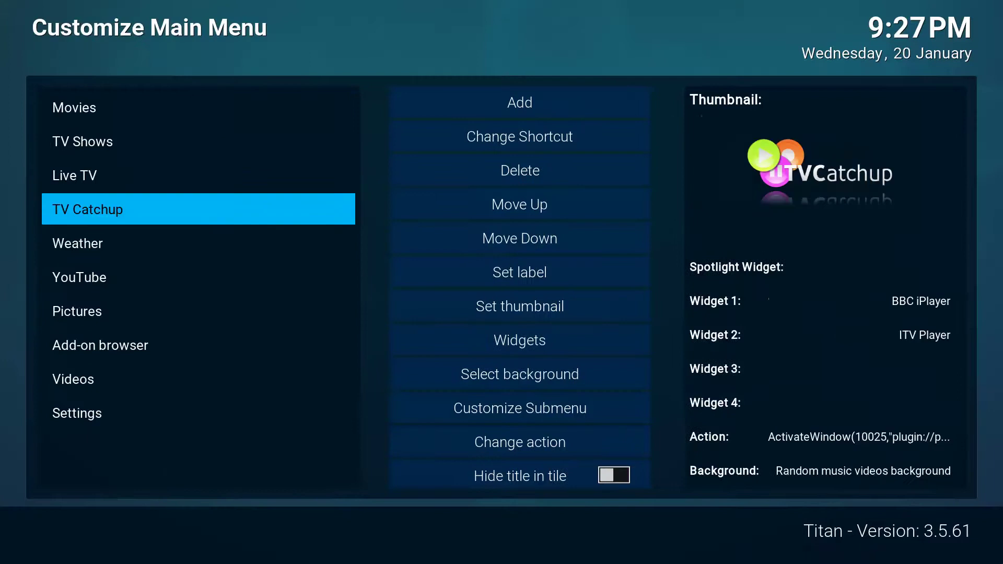
key(Right)
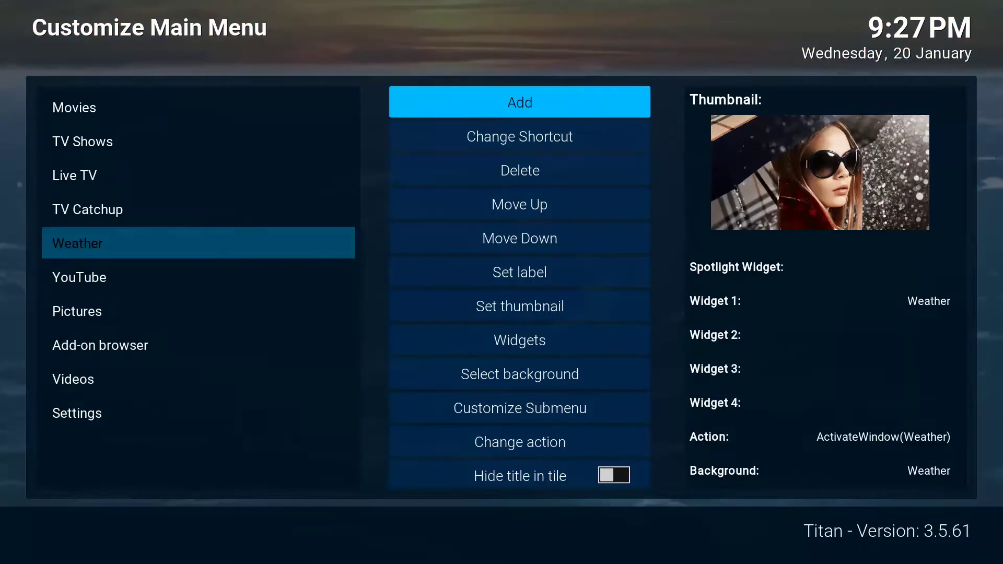
key(Down)
key(Return)
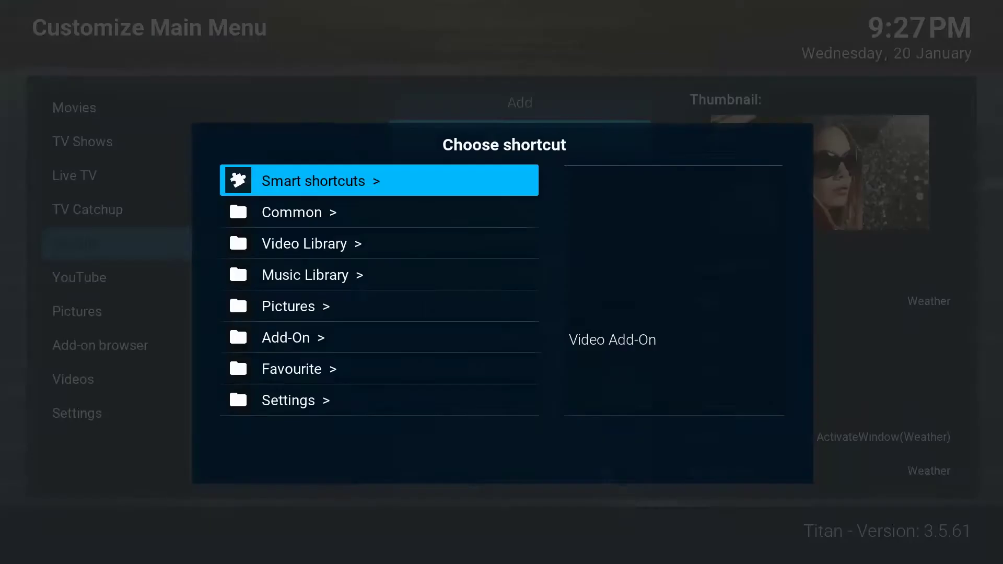
Browse the shortcut choices to the Video Add-On category under Add-On.
key(Down)
key(Down)
key(Down)
key(Down)
key(Down)
key(Down)
key(Down)
key(Up)
key(Up)
key(Return)
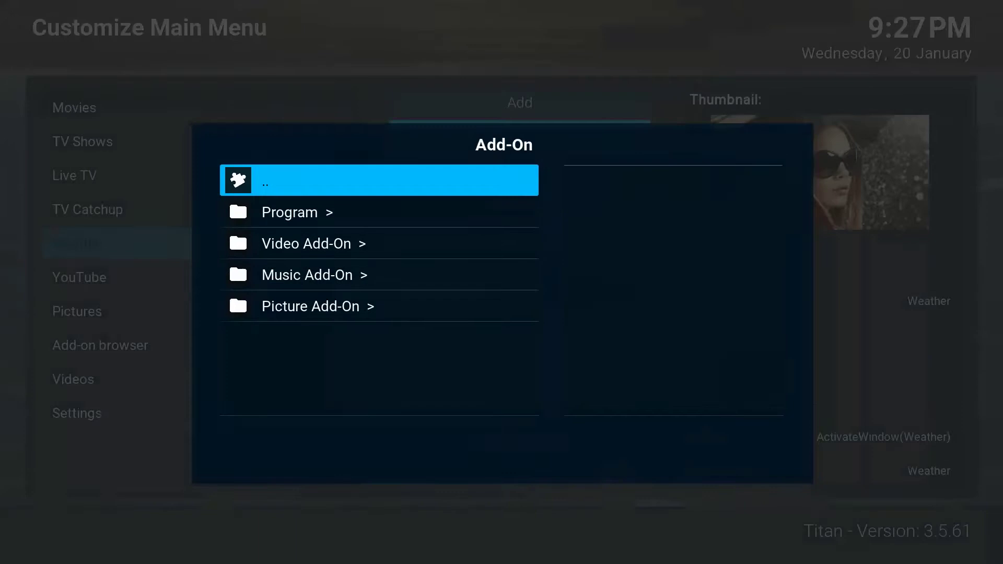
key(Down)
key(Down)
key(Return)
Replace the Weather item with a shortcut to the UKTV Play video add-on's main folder.
key(Down)
key(Down)
key(Down)
key(Down)
key(Down)
key(Down)
key(Down)
key(Down)
key(Down)
key(Down)
key(Down)
key(Down)
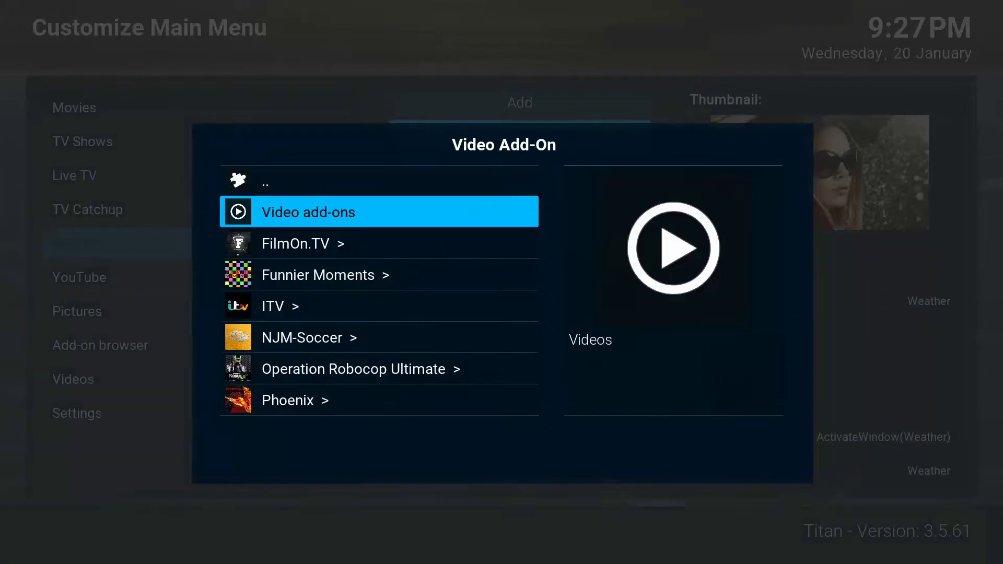
key(Up)
key(Up)
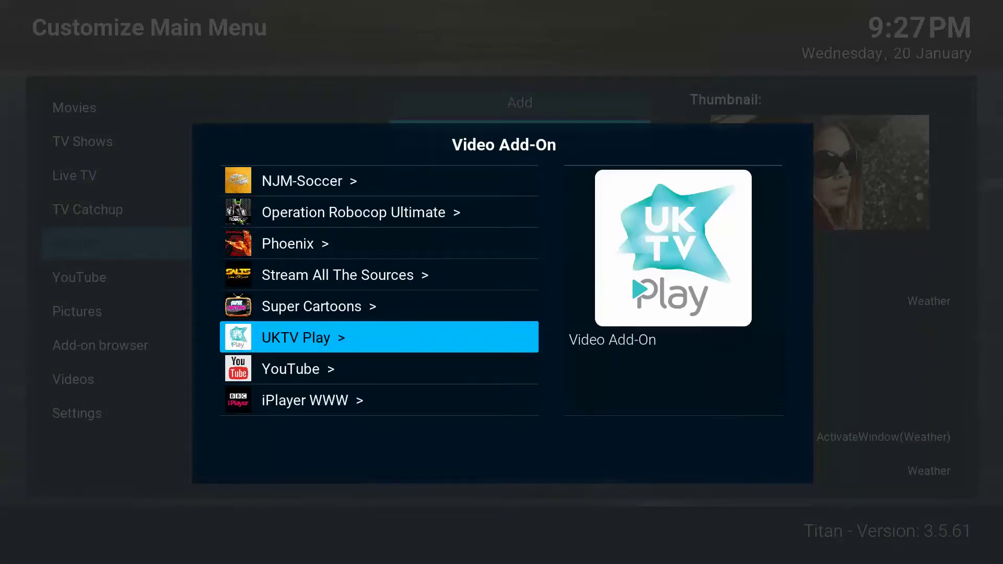
key(Return)
key(Down)
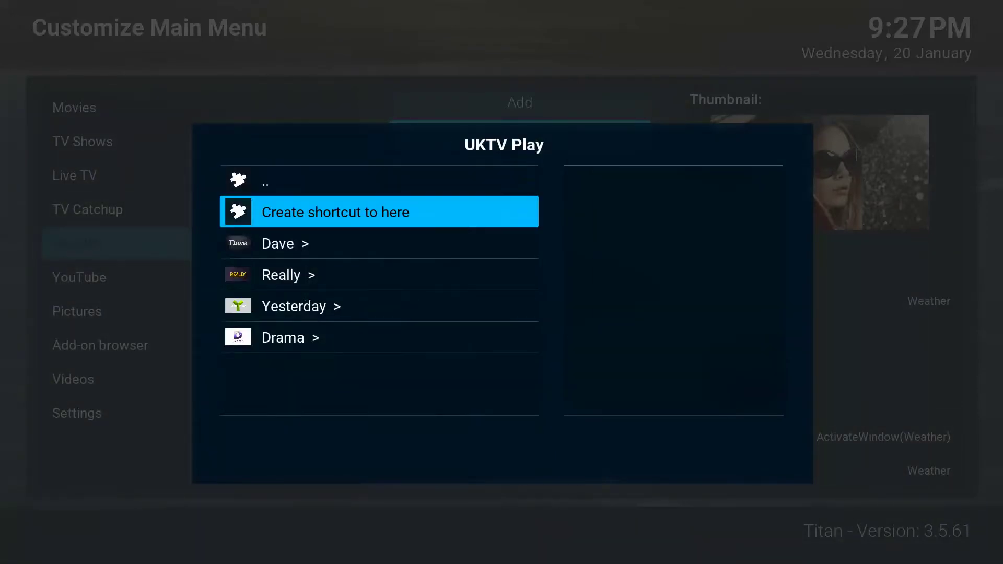
key(Return)
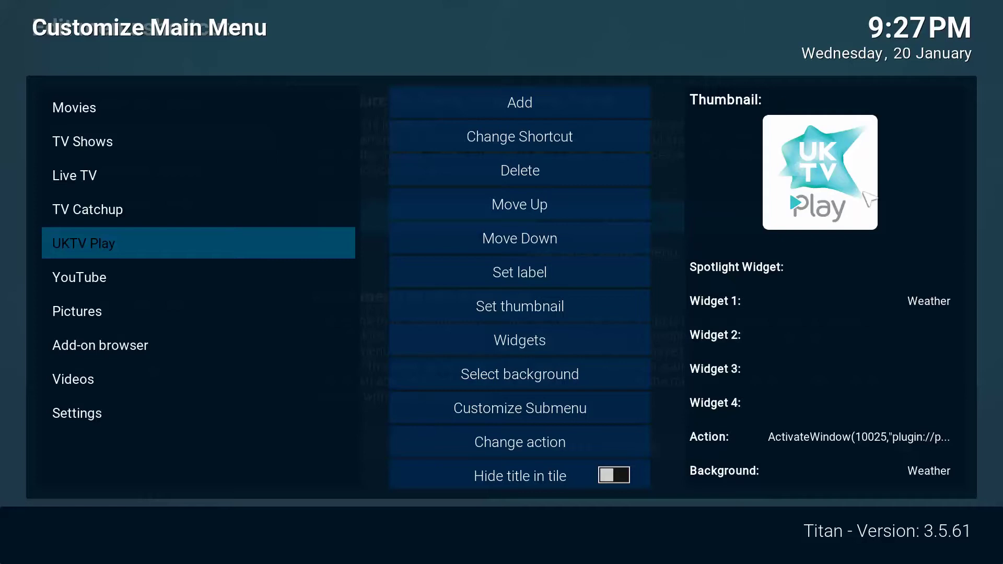
Open the widget settings of the UKTV Play menu item.
key(Up)
key(Down)
key(Down)
key(Down)
key(Down)
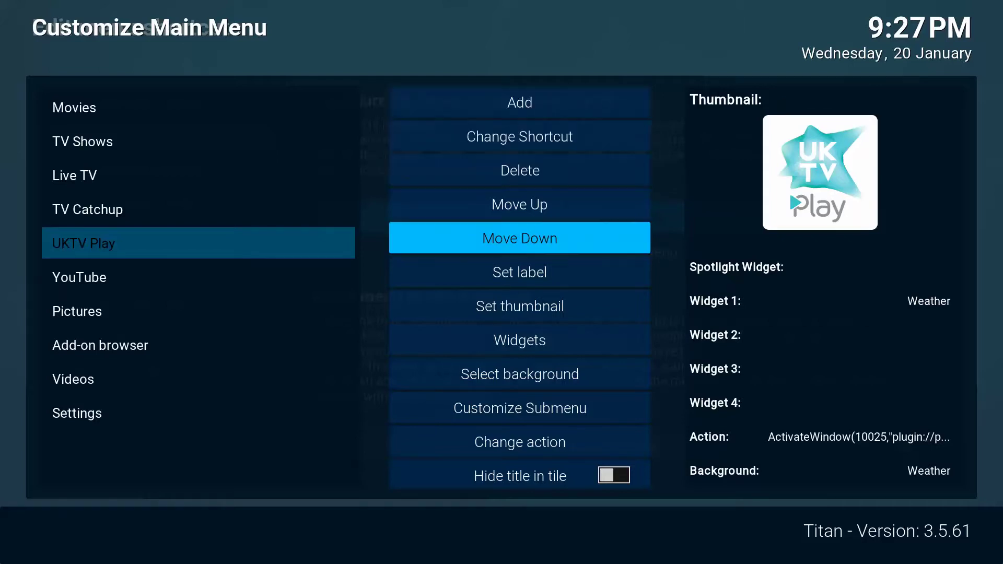
key(Down)
key(Down)
key(Up)
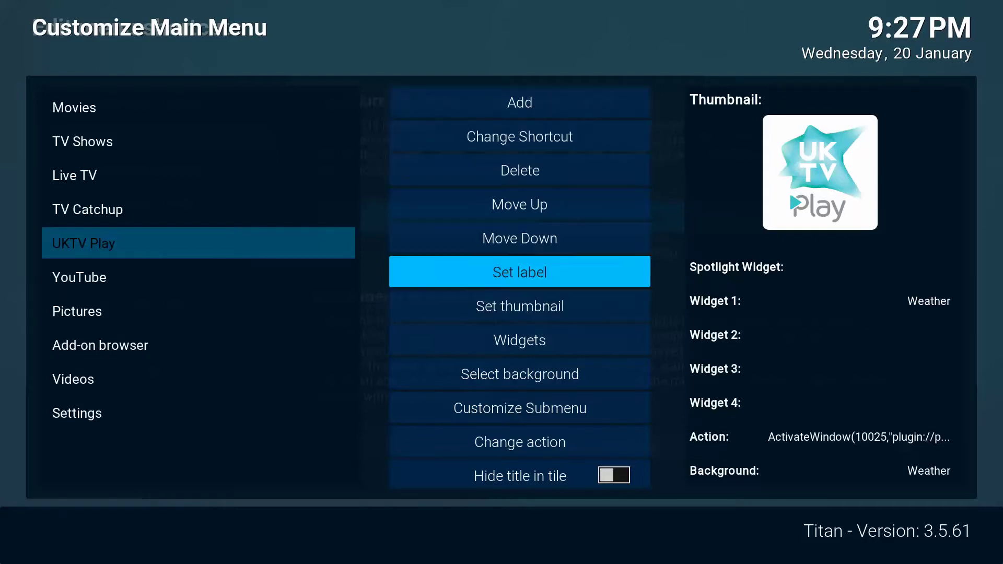
key(Down)
key(Down)
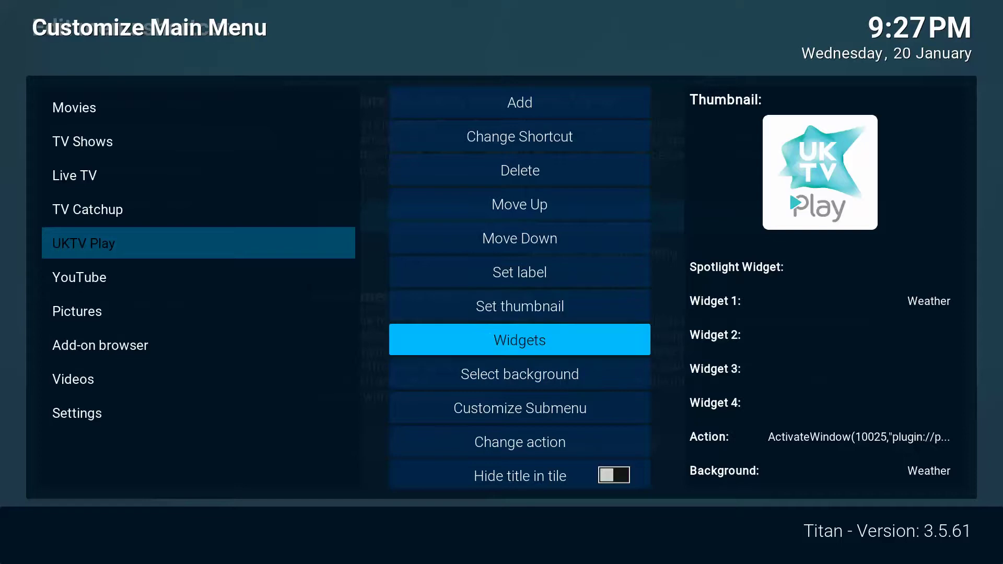
key(Return)
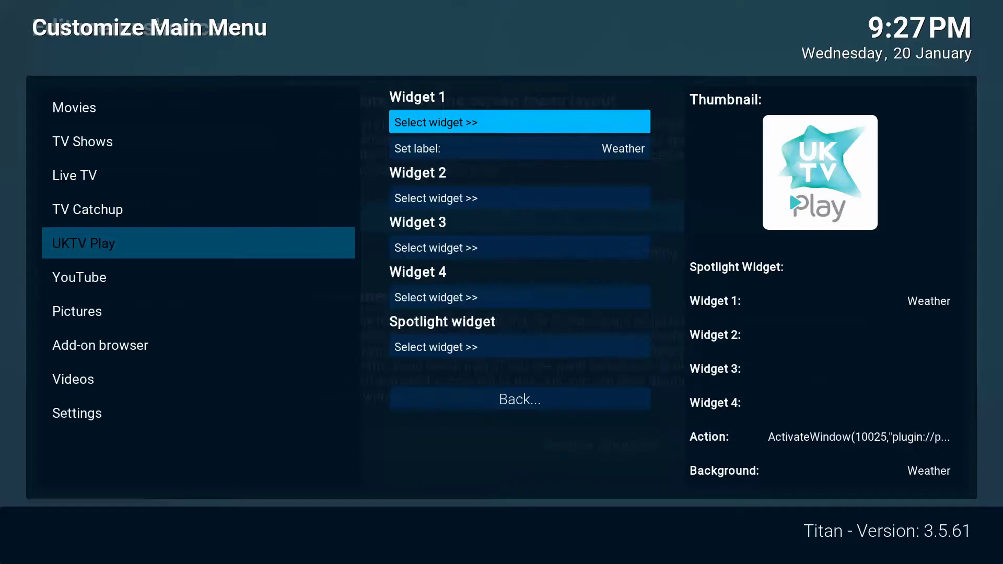
Browse to the UKTV Play video add-on as the source for Widget 1.
key(Return)
key(Up)
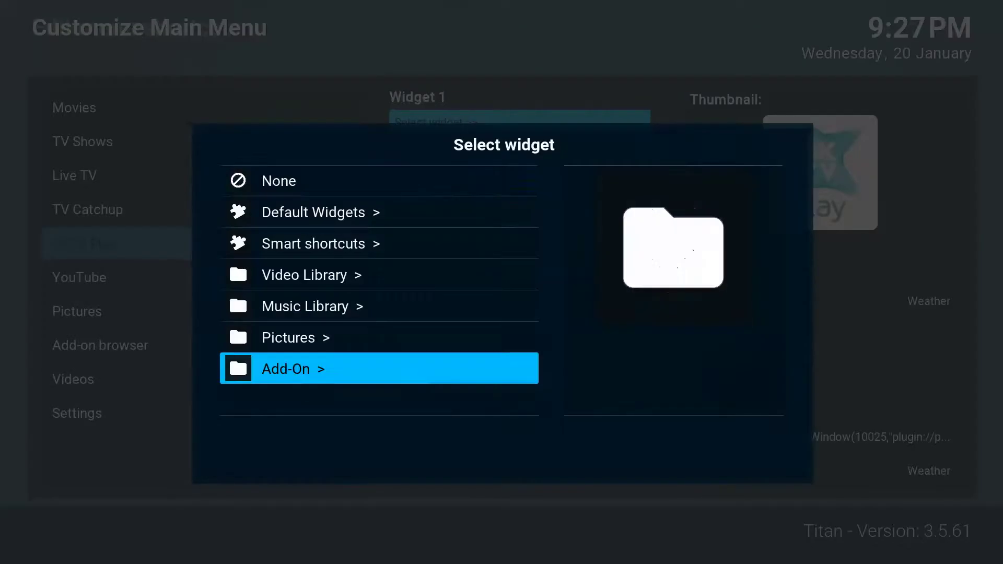
key(Return)
key(Down)
key(Return)
key(Up)
key(Up)
key(Up)
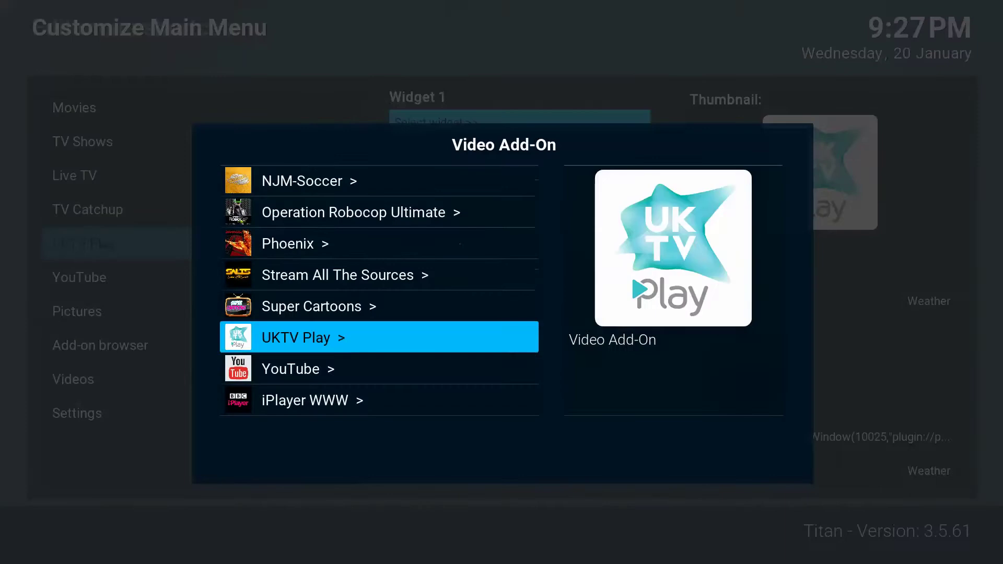
key(Return)
Assign UKTV Play's Dave channel to Widget 1.
key(Down)
key(Down)
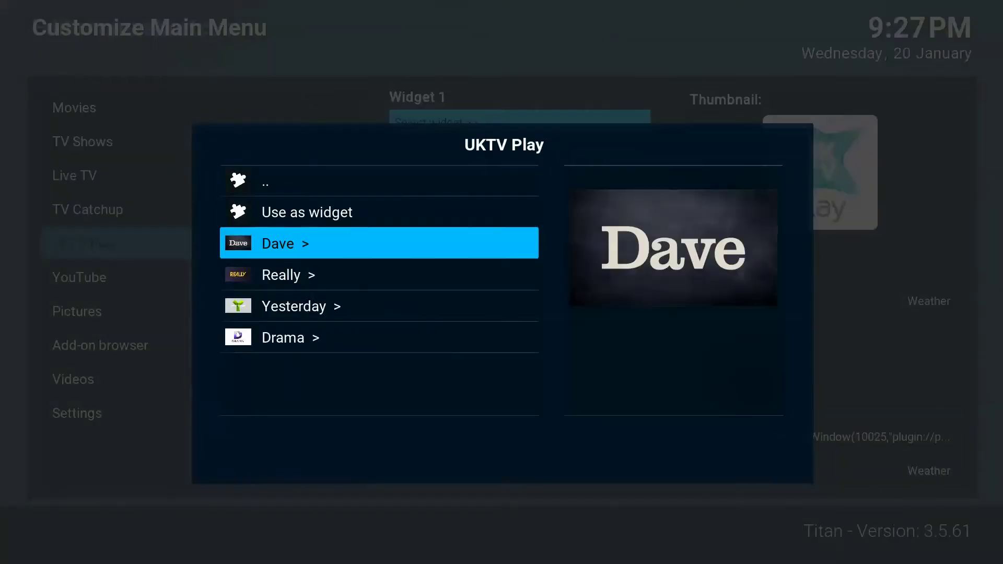
key(Return)
key(Down)
key(Return)
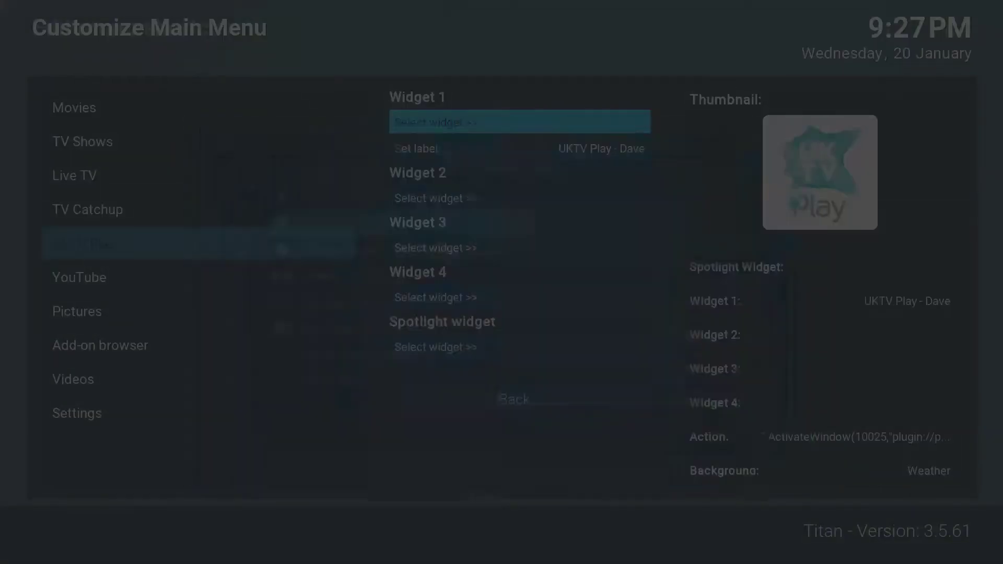
Browse to the UKTV Play video add-on as the source for Widget 2.
key(Down)
key(Down)
key(Return)
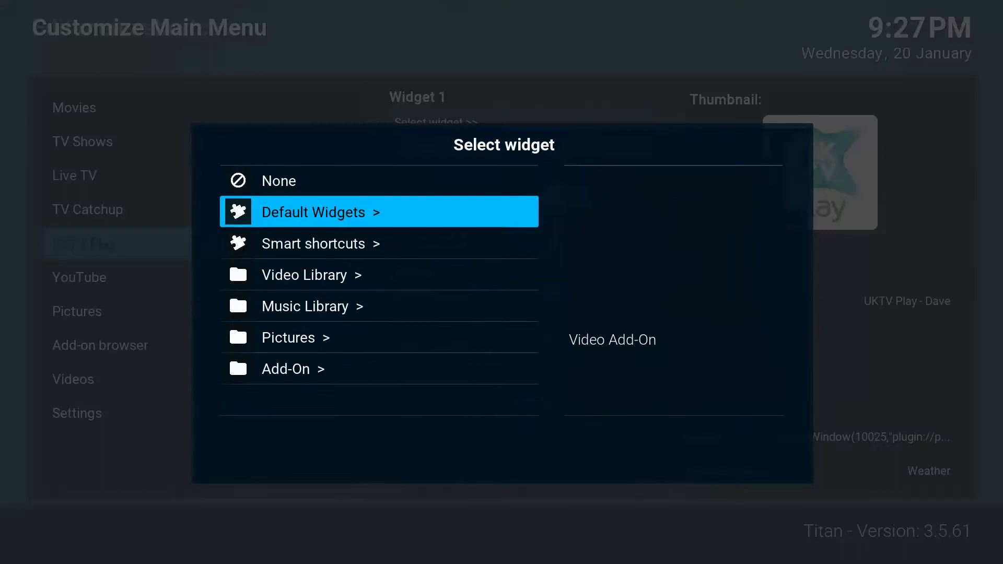
key(Up)
key(Up)
key(Return)
key(Down)
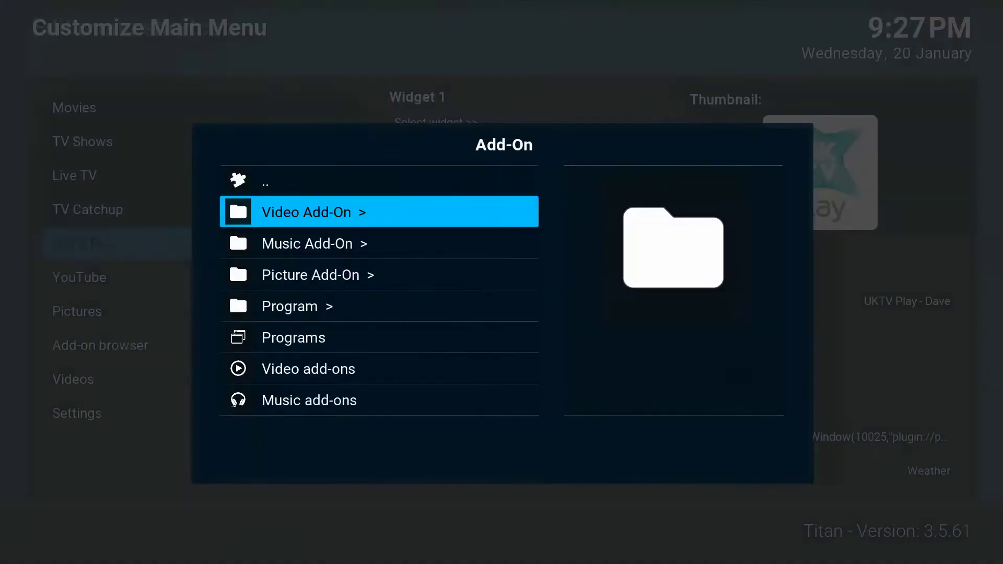
key(Return)
key(Up)
key(Up)
key(Up)
key(Return)
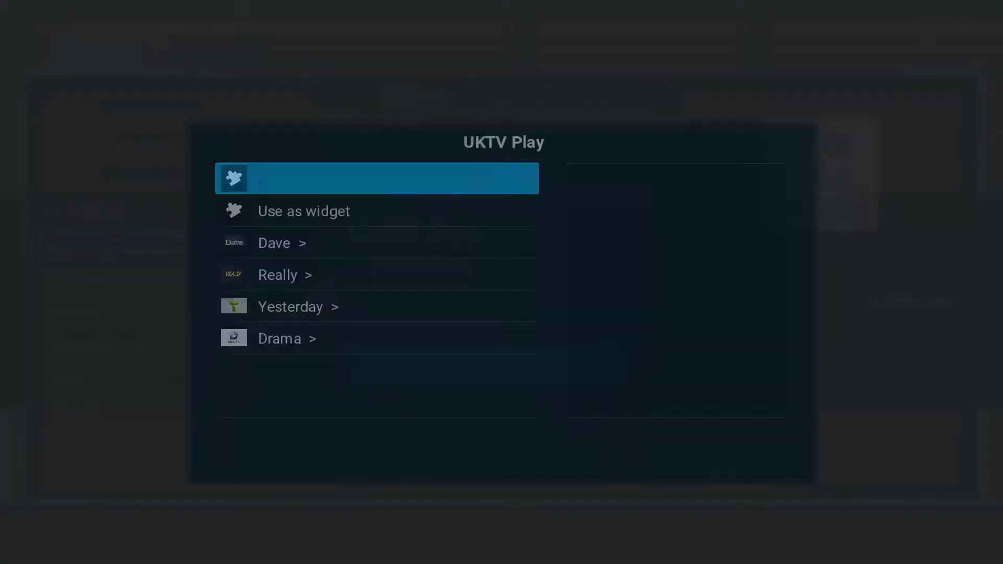
Assign UKTV Play's Really channel to Widget 2.
key(Down)
key(Down)
key(Down)
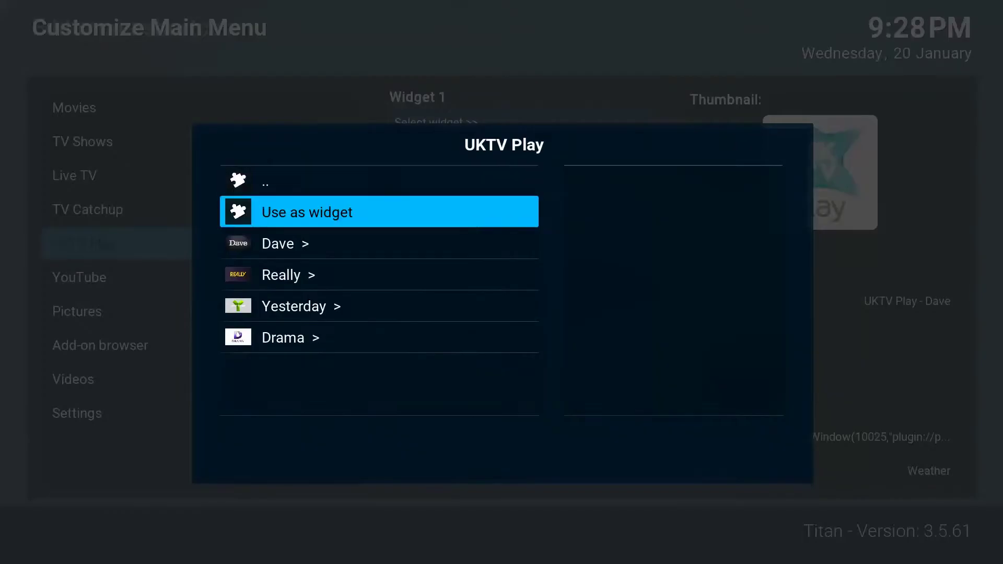
key(Return)
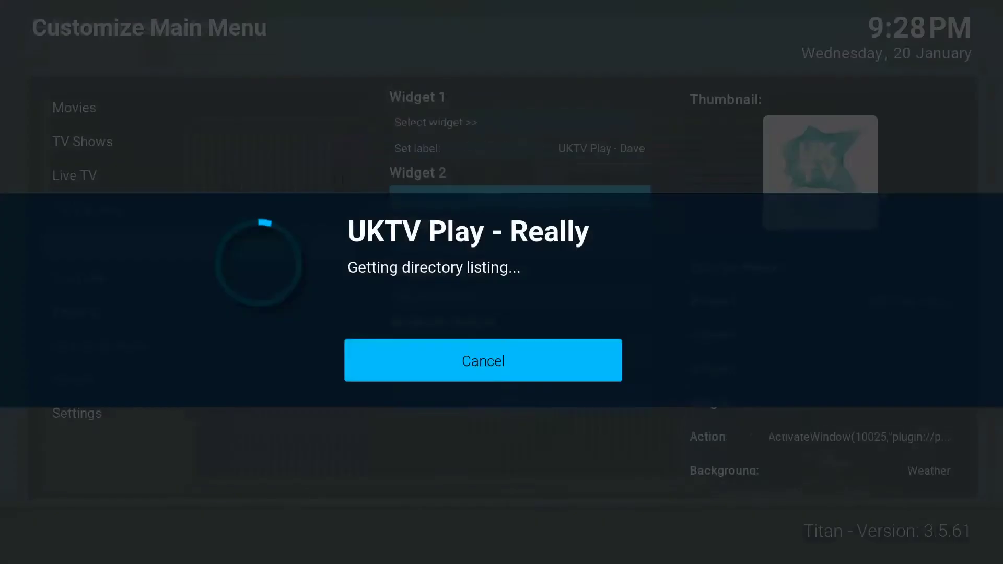
key(Down)
key(Return)
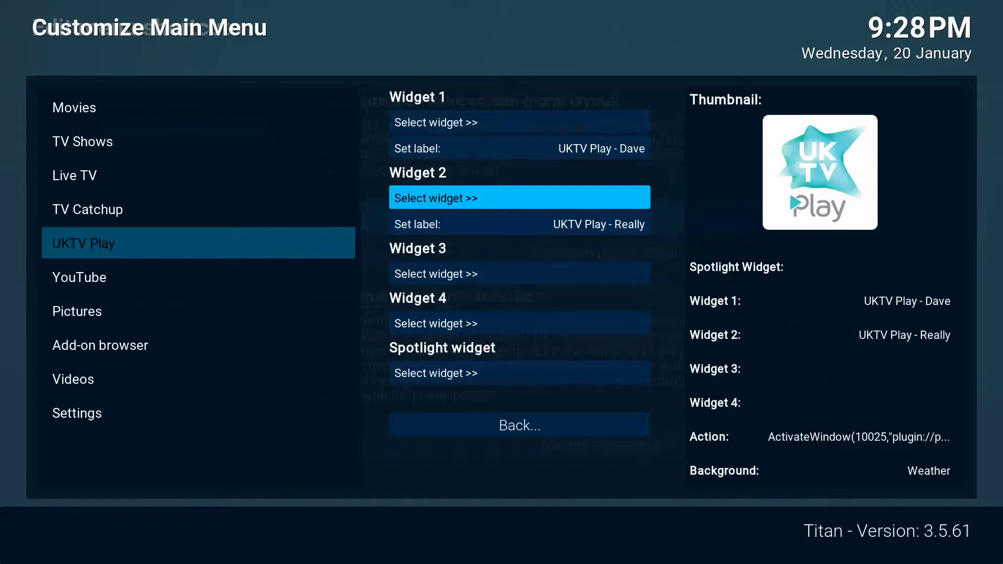
Browse to the UKTV Play video add-on as the source for Widget 3.
key(Down)
key(Down)
key(Return)
key(Up)
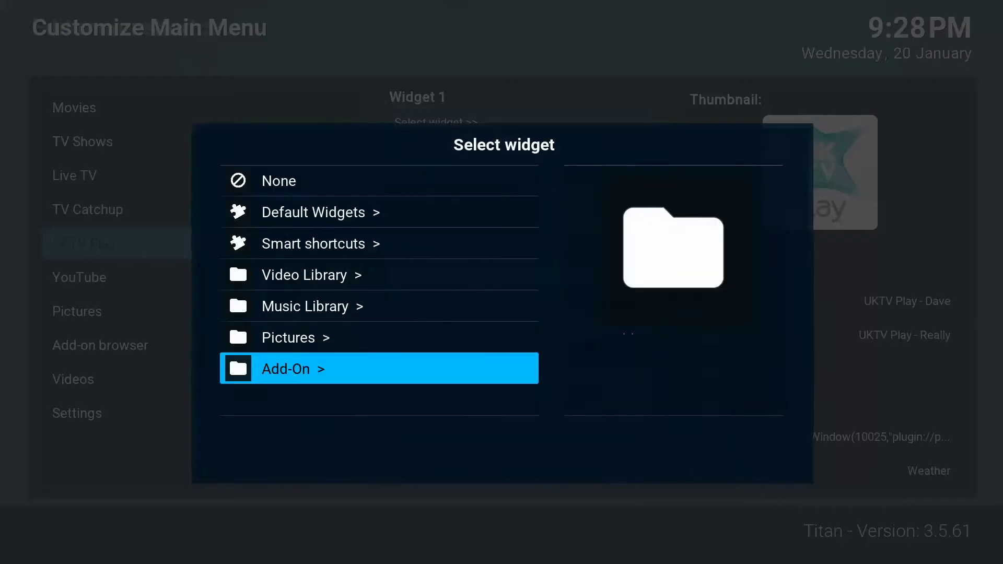
key(Return)
key(Down)
key(Down)
key(Up)
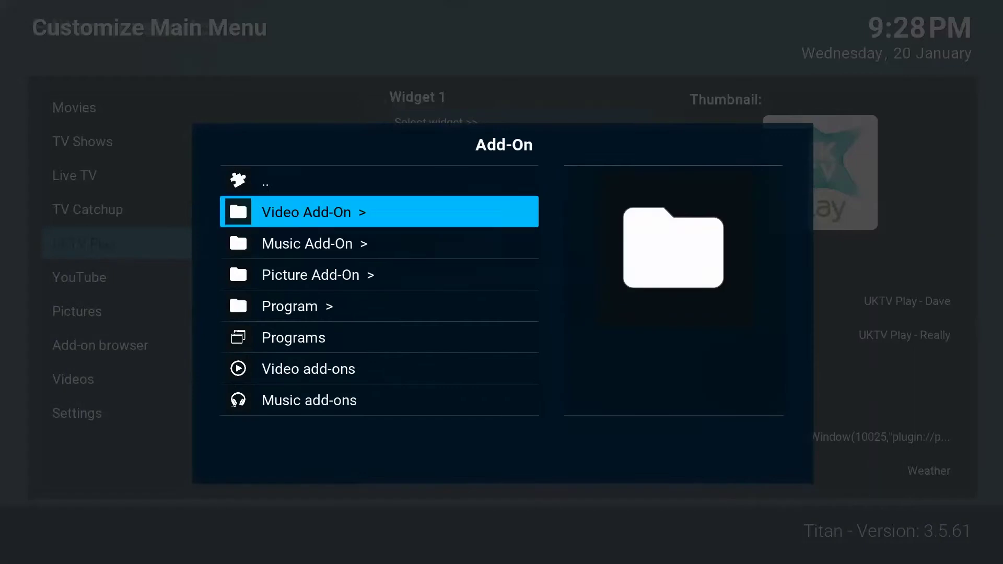
key(Return)
key(Up)
key(Up)
key(Up)
key(Return)
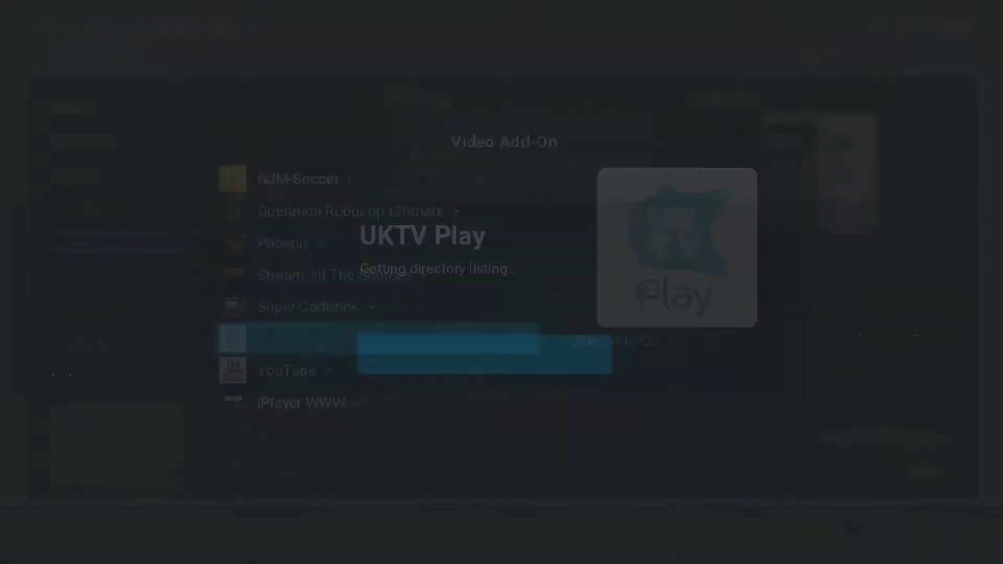
Assign UKTV Play's Yesterday channel to Widget 3.
key(Down)
key(Down)
key(Down)
key(Down)
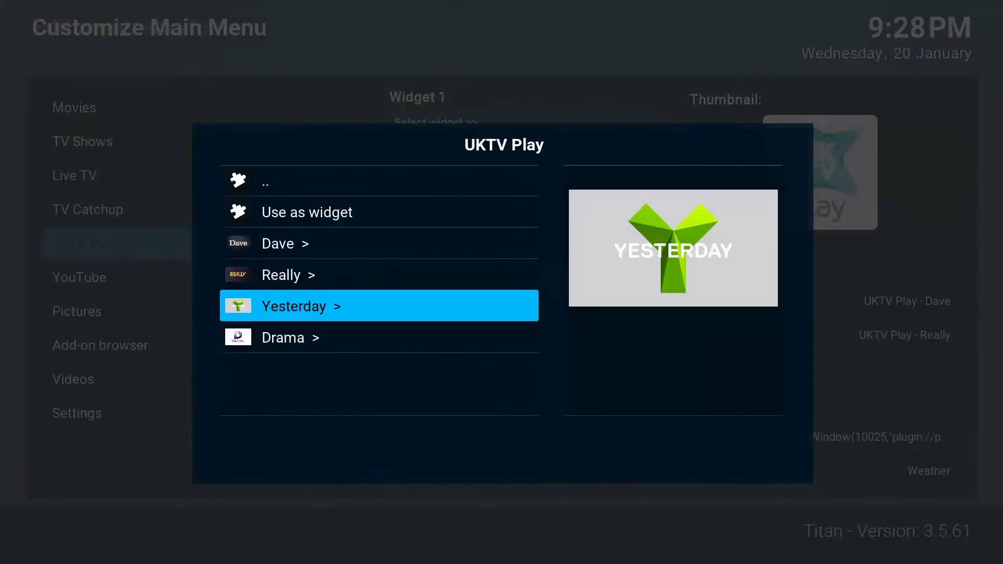
key(Return)
key(Down)
key(Return)
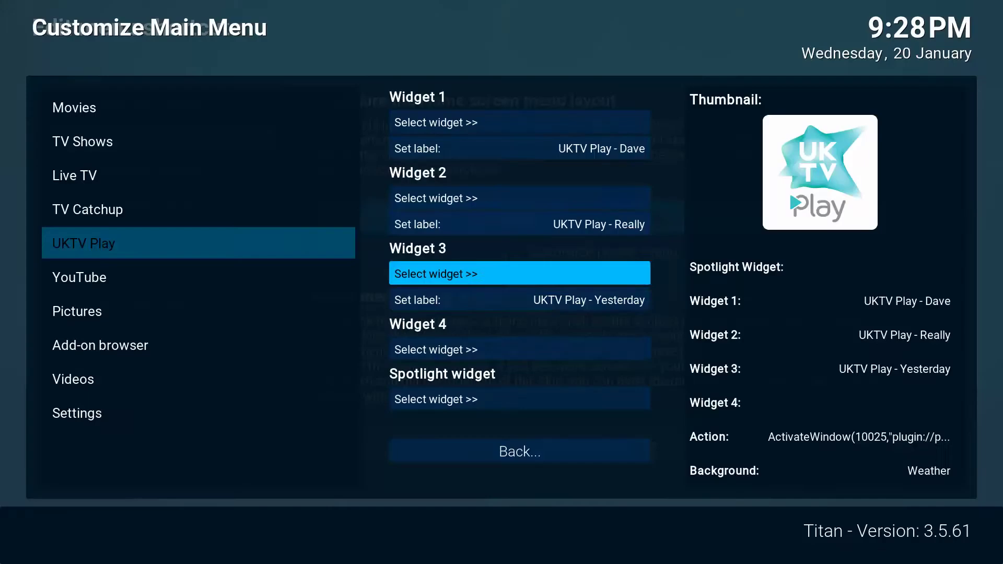
Browse to the UKTV Play video add-on as the source for Widget 4.
key(Down)
key(Down)
key(Return)
key(Up)
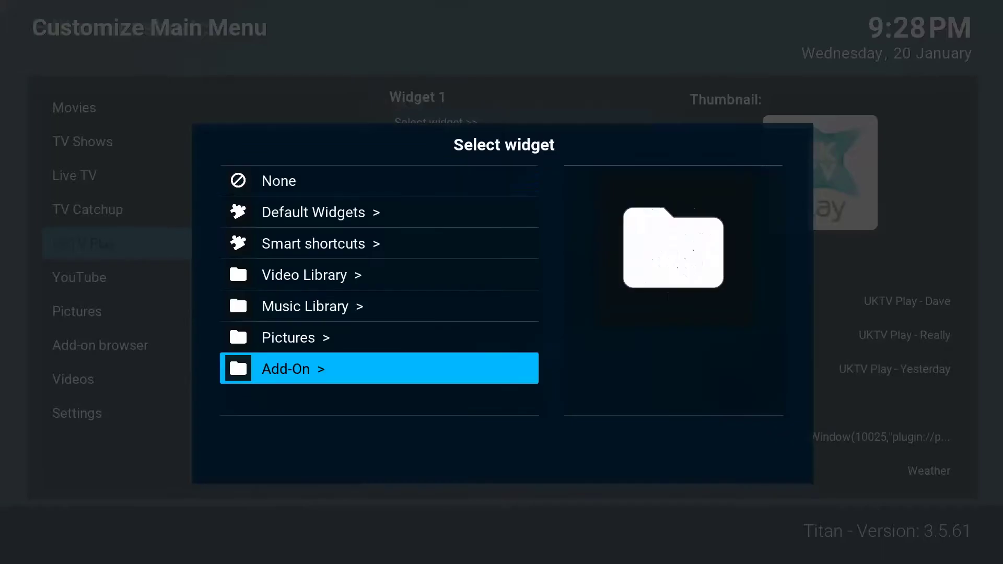
key(Return)
key(Down)
key(Return)
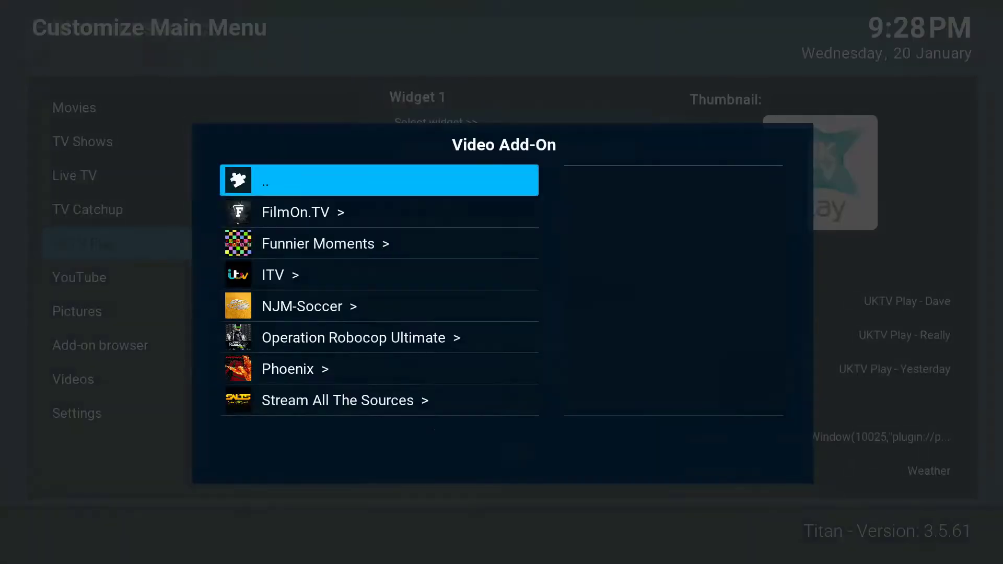
key(Up)
key(Up)
key(Up)
key(Return)
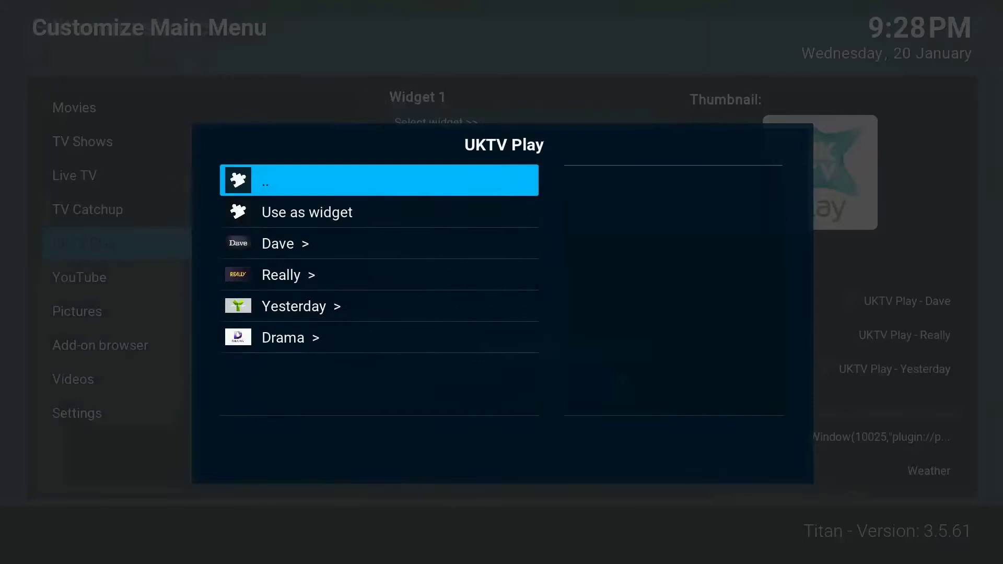
Assign UKTV Play's Drama channel to Widget 4 and leave the widget settings.
key(Up)
key(Return)
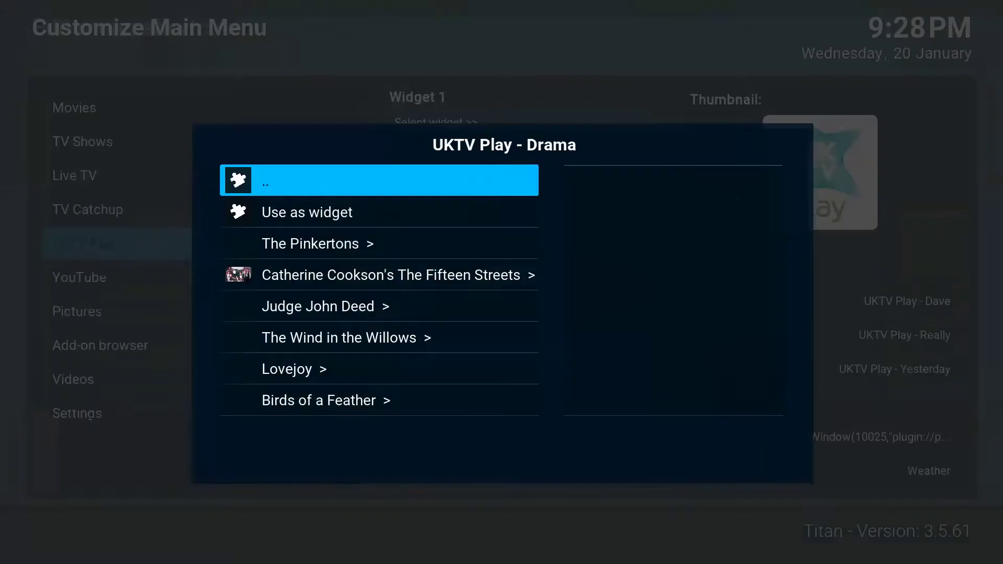
key(Down)
key(Return)
key(Down)
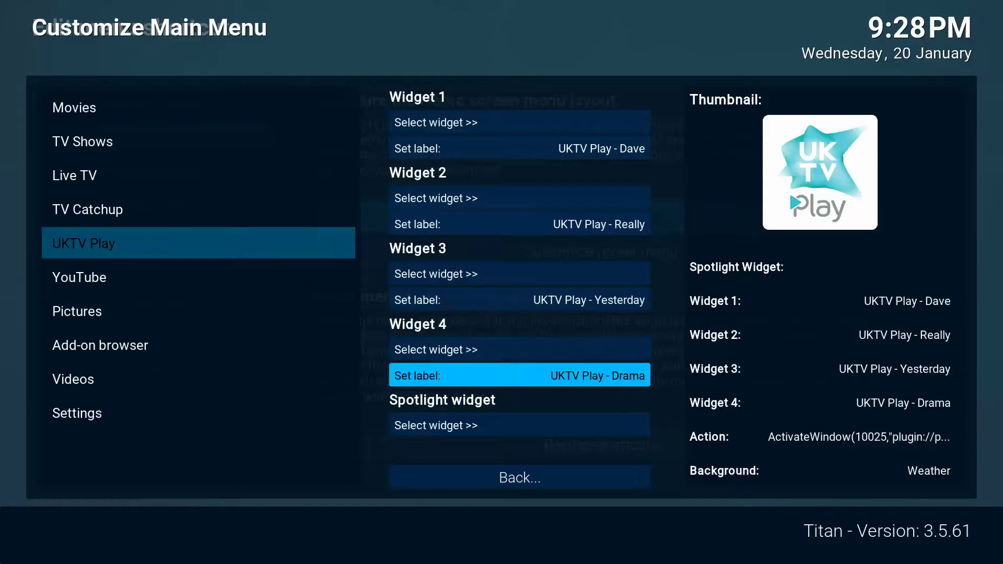
key(Down)
key(Down)
key(Return)
Check the submenu editor of the UKTV Play item and close it without adding an entry.
key(Down)
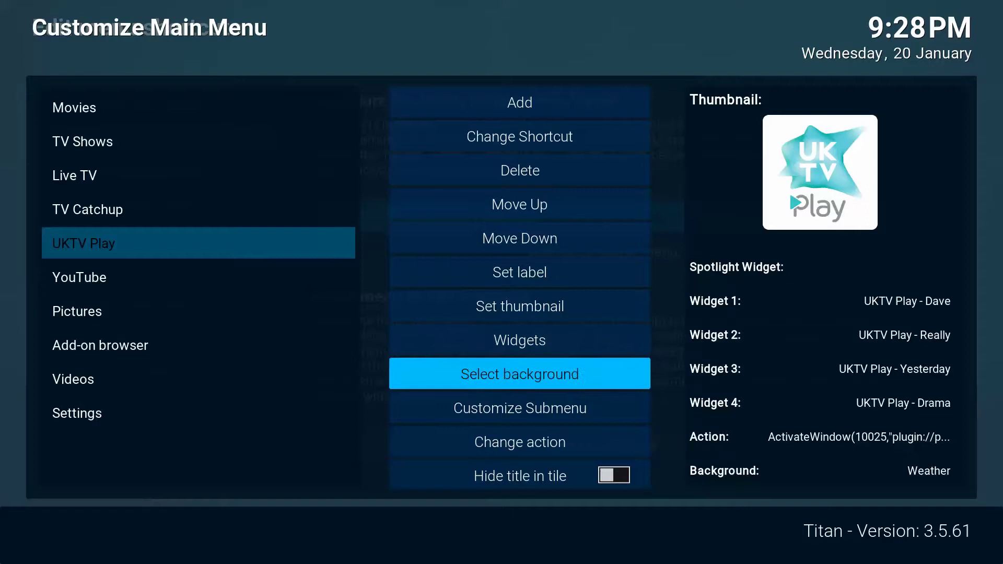
key(Down)
key(Return)
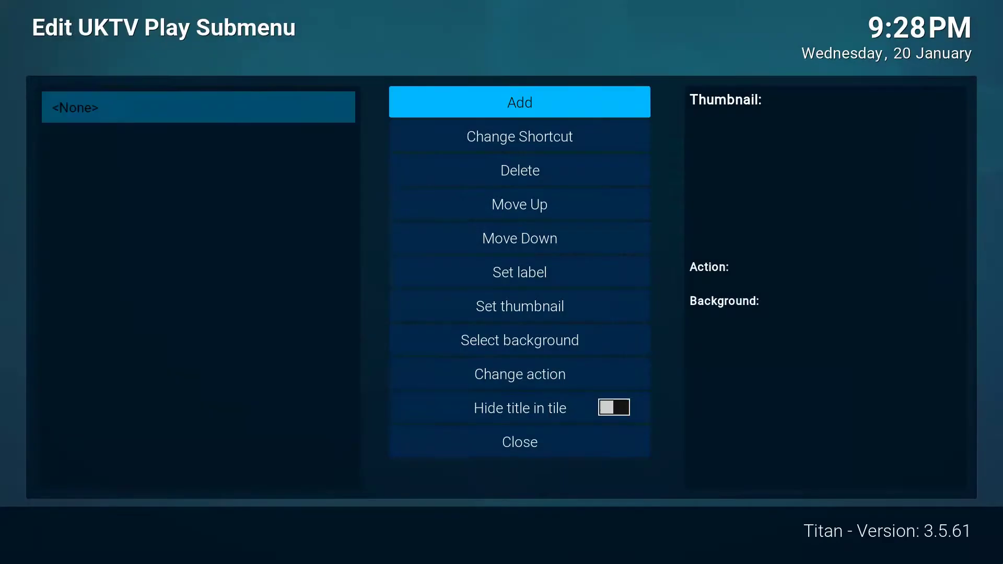
key(Up)
key(Return)
key(Up)
key(Down)
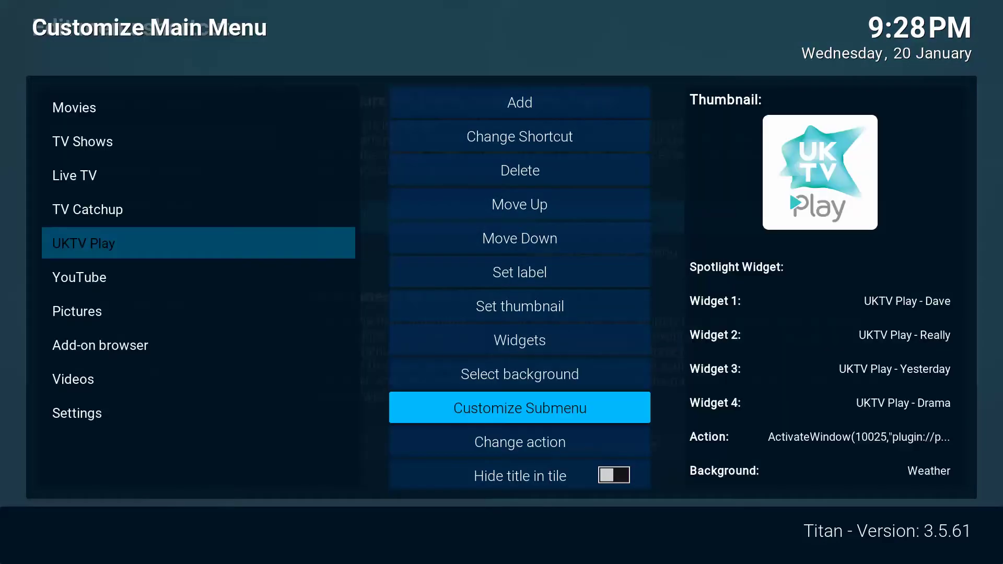
key(Down)
key(Up)
key(Up)
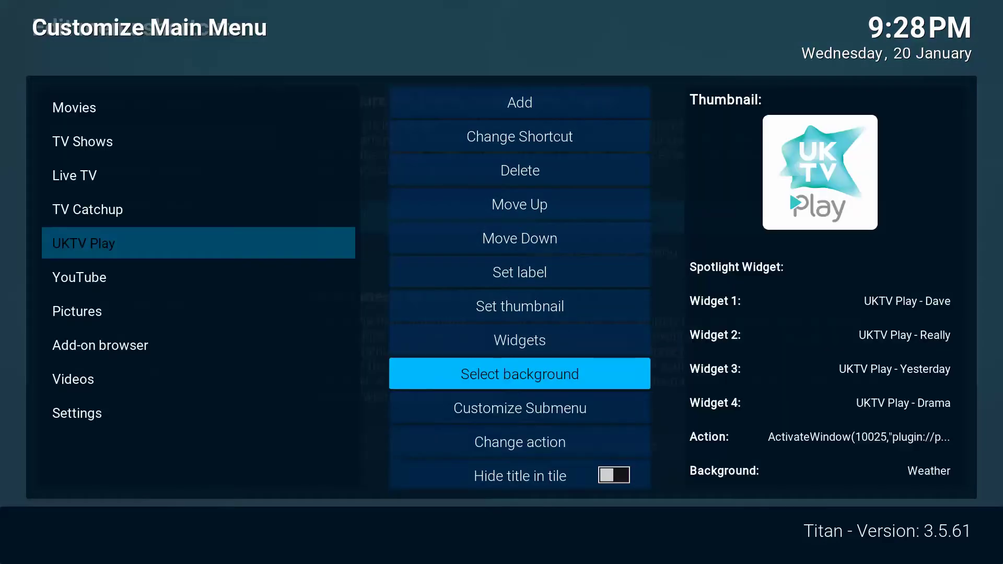
Leave the menu editor to apply the changes and go to the UKTV Play tile on the home screen.
key(Escape)
key(Escape)
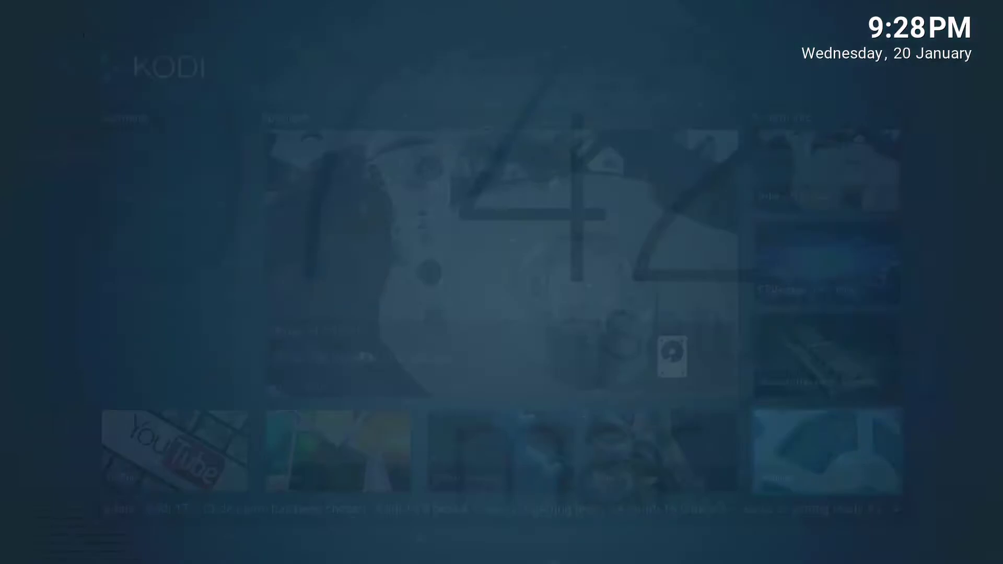
key(Right)
key(Right)
key(Right)
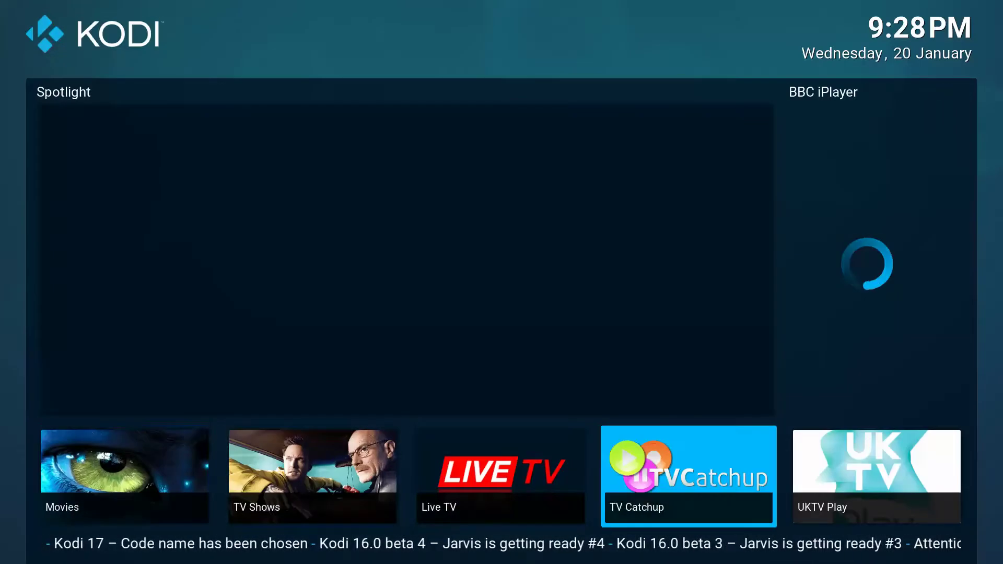
key(Right)
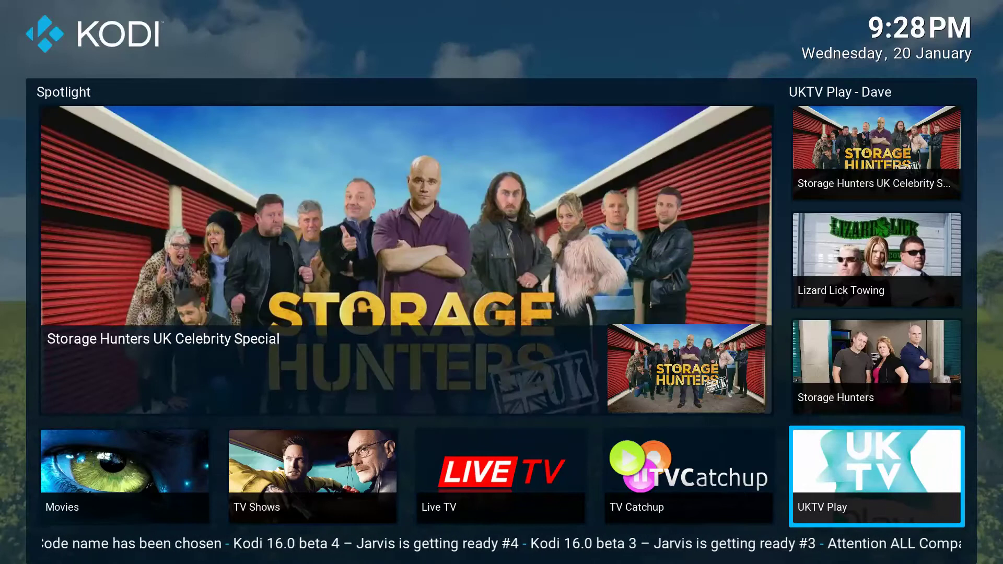
Cycle through the UKTV Play channel widgets on the home screen to check their contents.
key(Up)
key(Up)
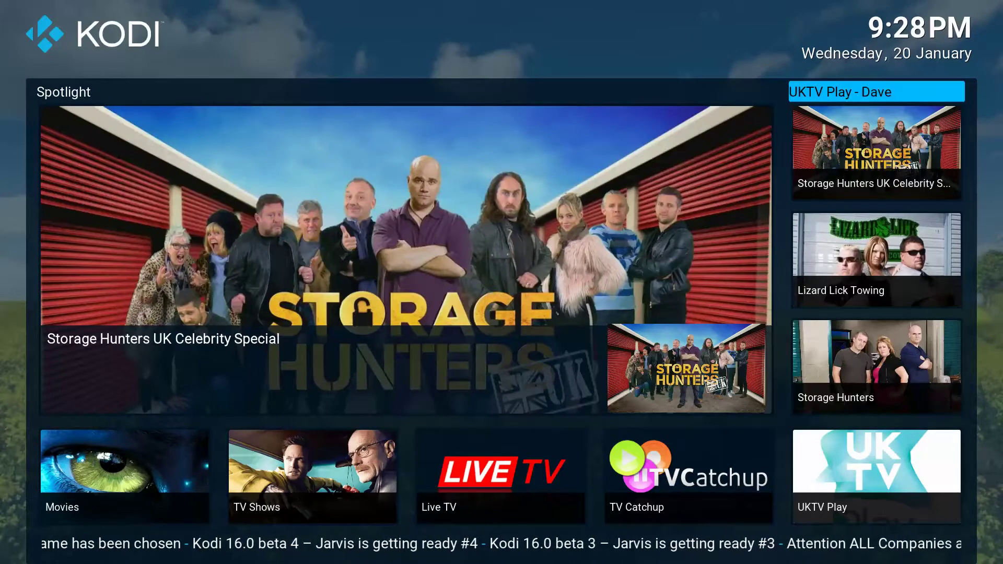
key(Right)
key(Right)
key(Right)
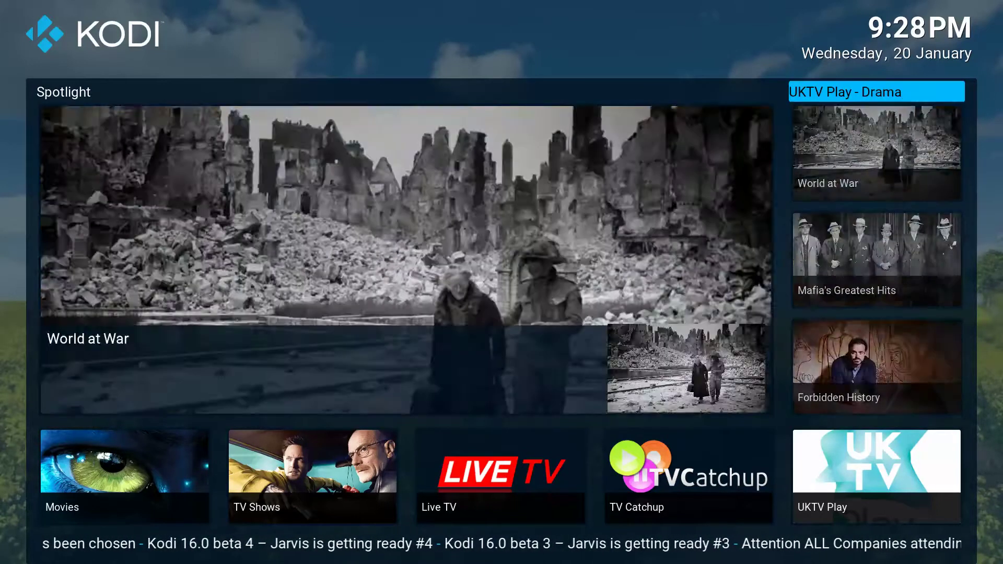
key(Right)
key(Right)
key(Right)
key(Right)
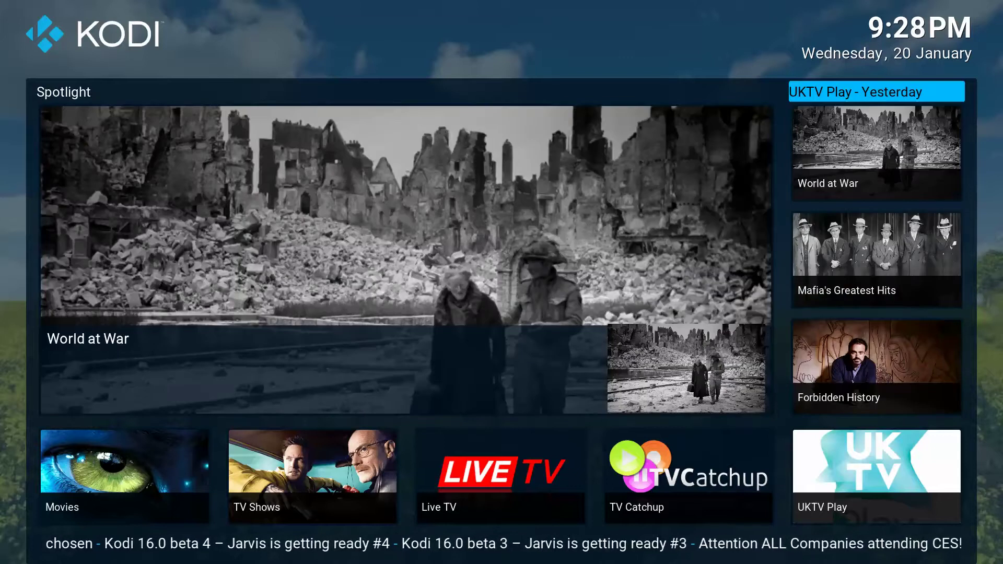
key(Right)
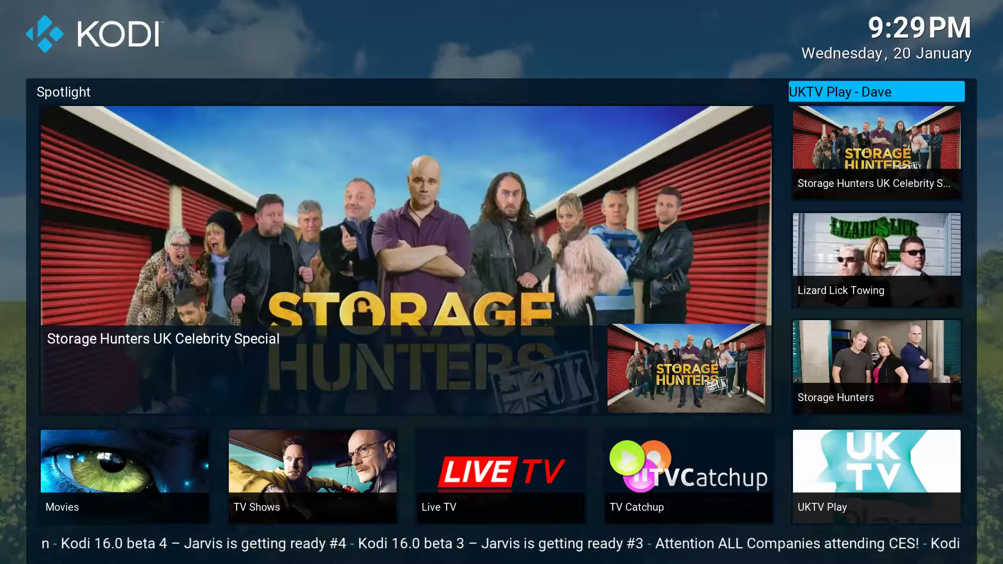
Look through the home menu tiles and their widgets, ending on the Settings tile.
key(Down)
key(Down)
key(Right)
key(Right)
key(Right)
key(Right)
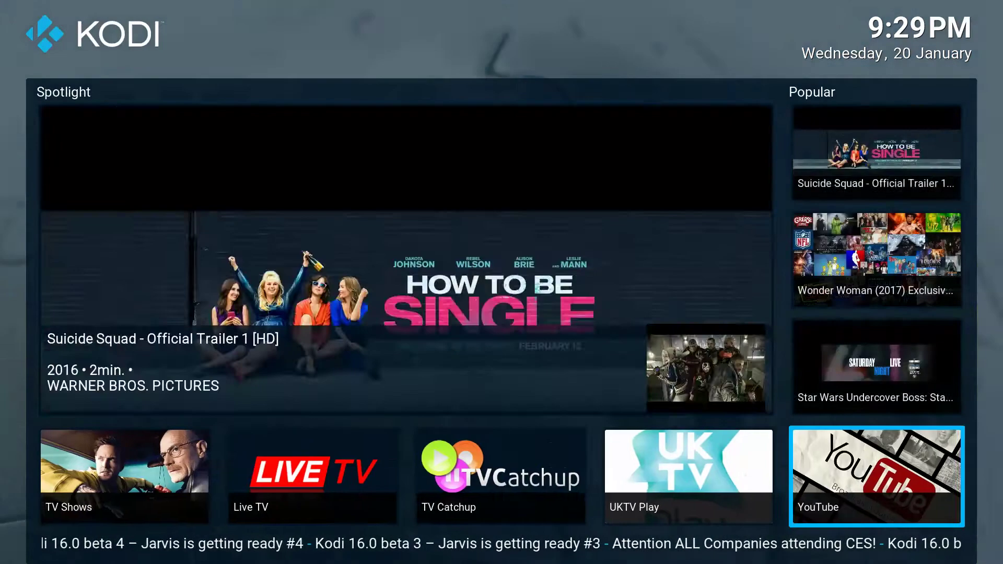
key(Right)
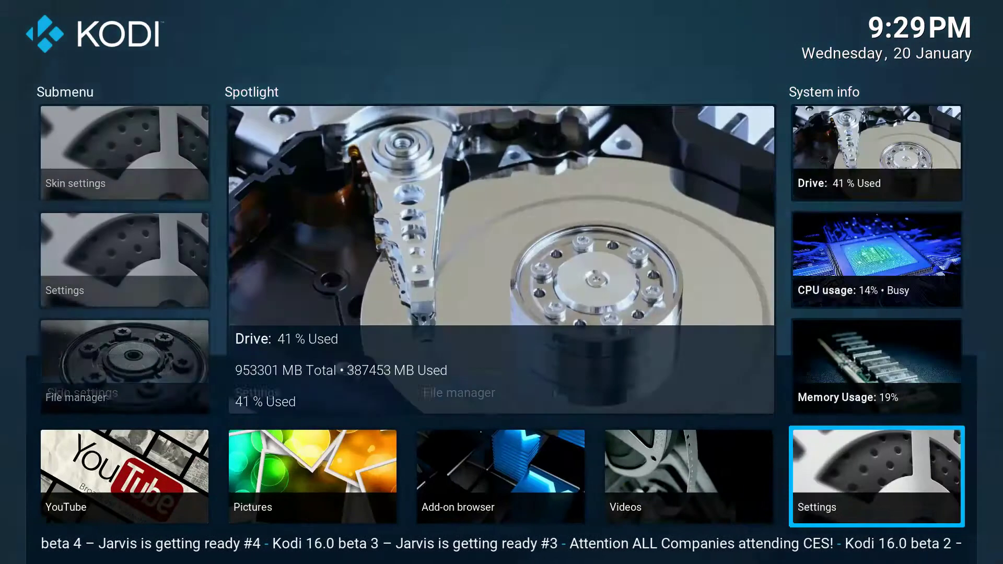
key(Right)
key(Right)
key(Right)
key(Right)
key(Right)
key(Right)
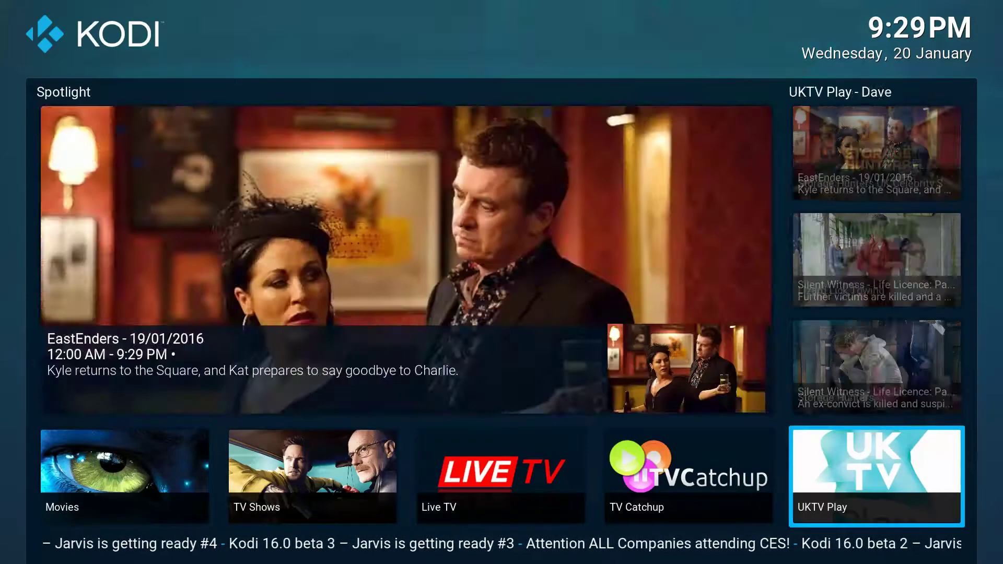
key(Right)
key(Right)
key(Right)
key(Right)
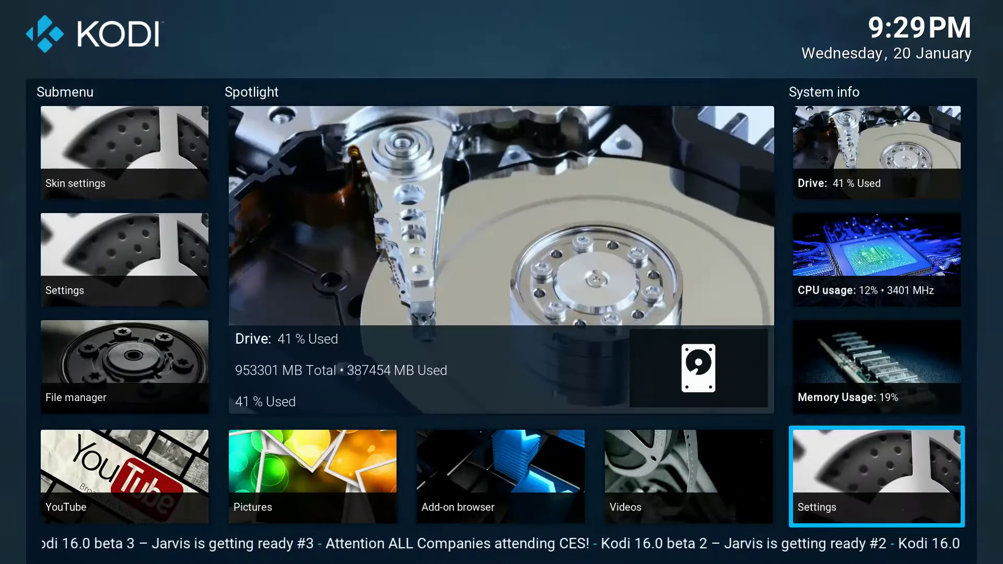
key(Up)
key(Down)
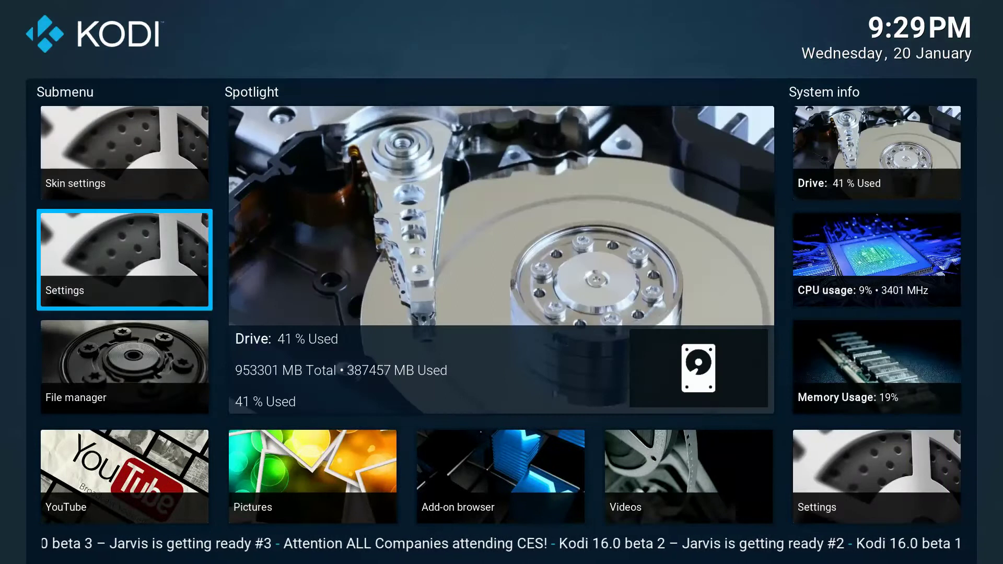
key(Return)
key(Down)
key(Down)
key(Down)
key(Down)
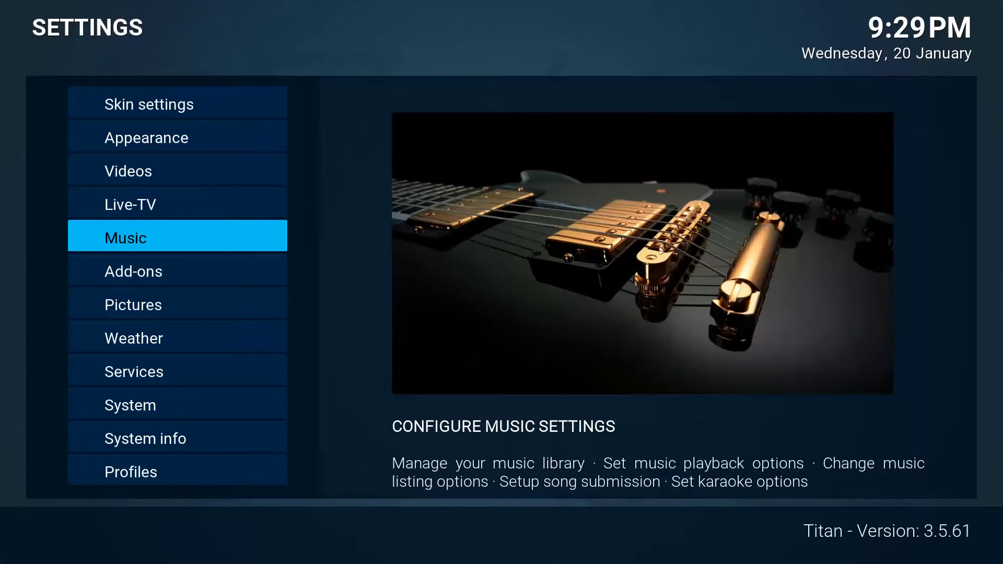
key(Down)
key(Up)
key(Down)
key(Down)
key(Up)
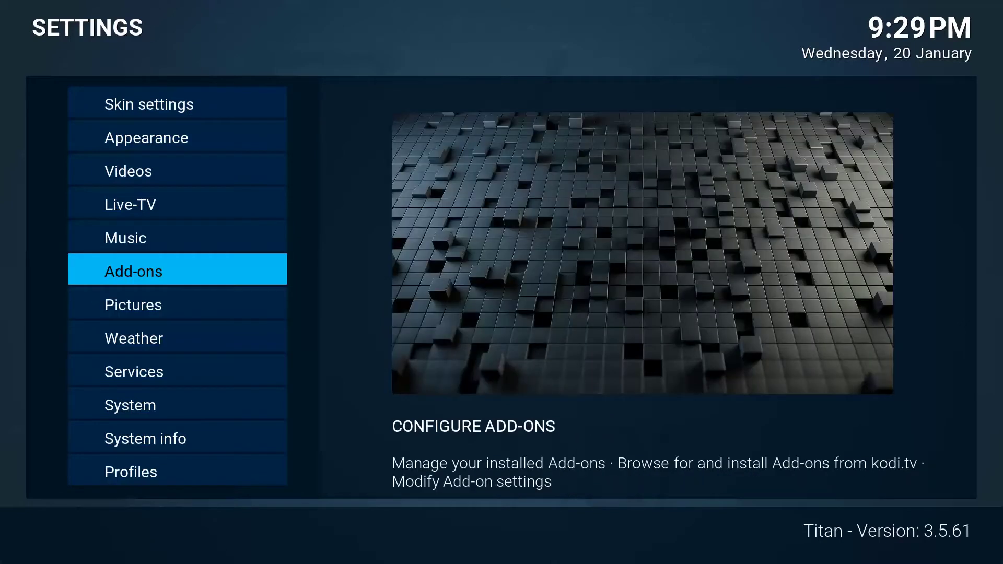
key(Up)
key(Escape)
key(Return)
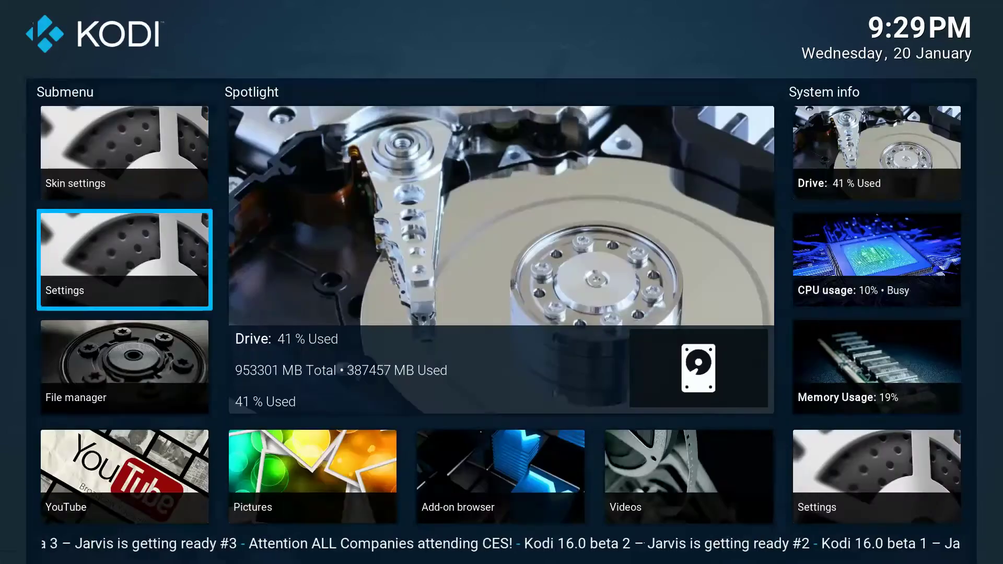
Open the main menu shortcut editor from the skin settings.
key(Up)
key(Return)
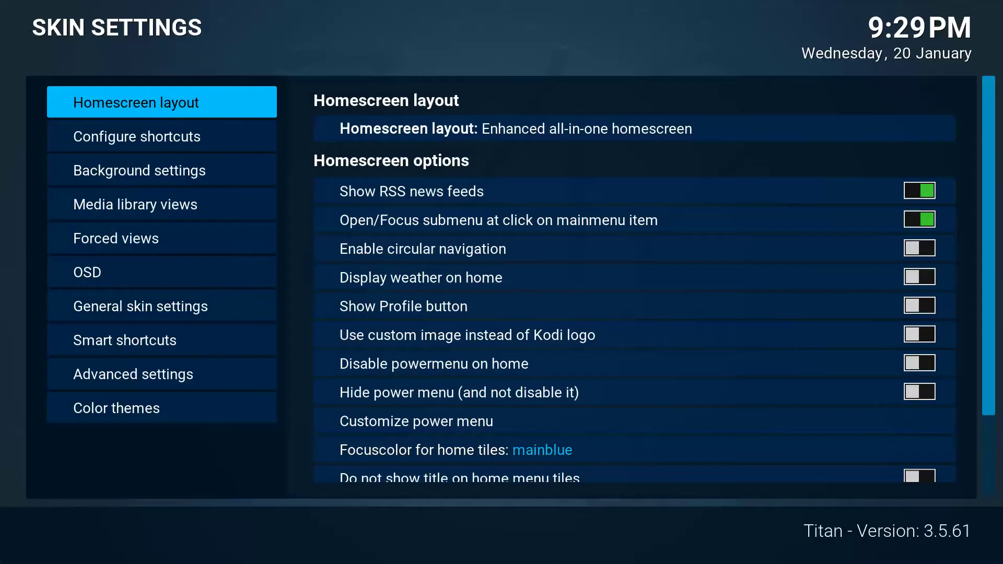
key(Down)
key(Right)
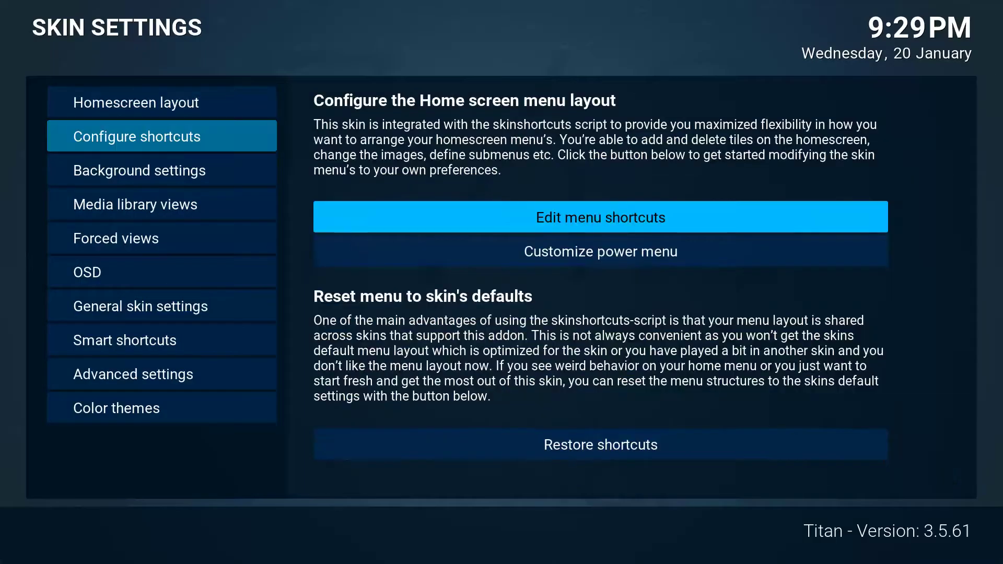
key(Return)
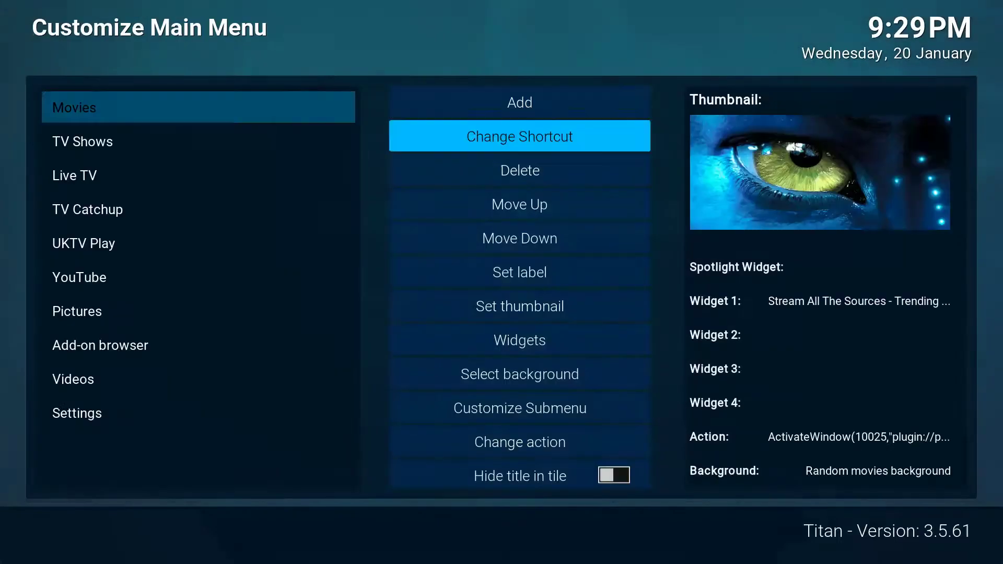
Move the Pictures item up one place in the main menu, above YouTube.
key(Down)
key(Down)
key(Down)
key(Down)
key(Down)
key(Down)
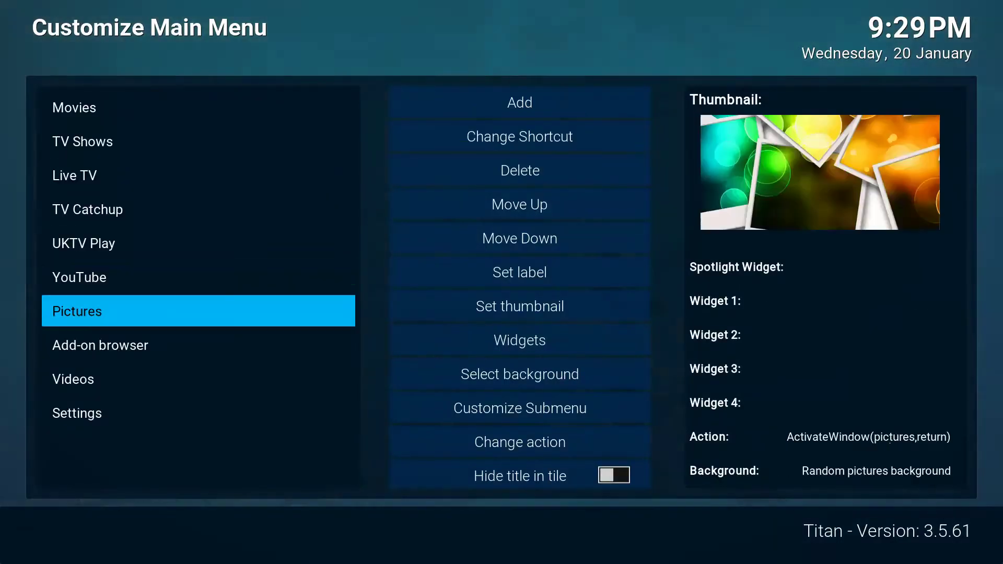
key(Right)
key(Down)
key(Down)
key(Down)
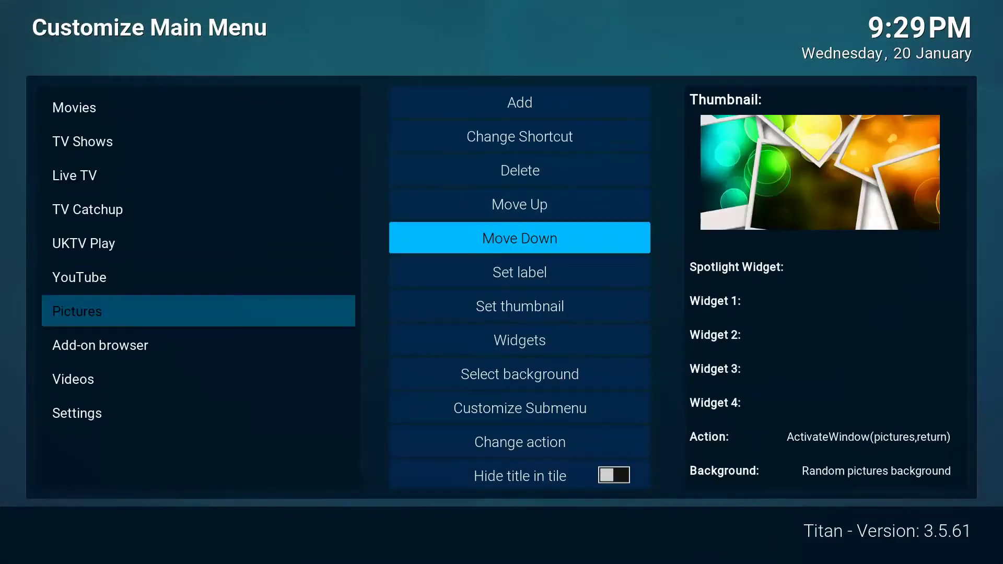
key(Up)
key(Return)
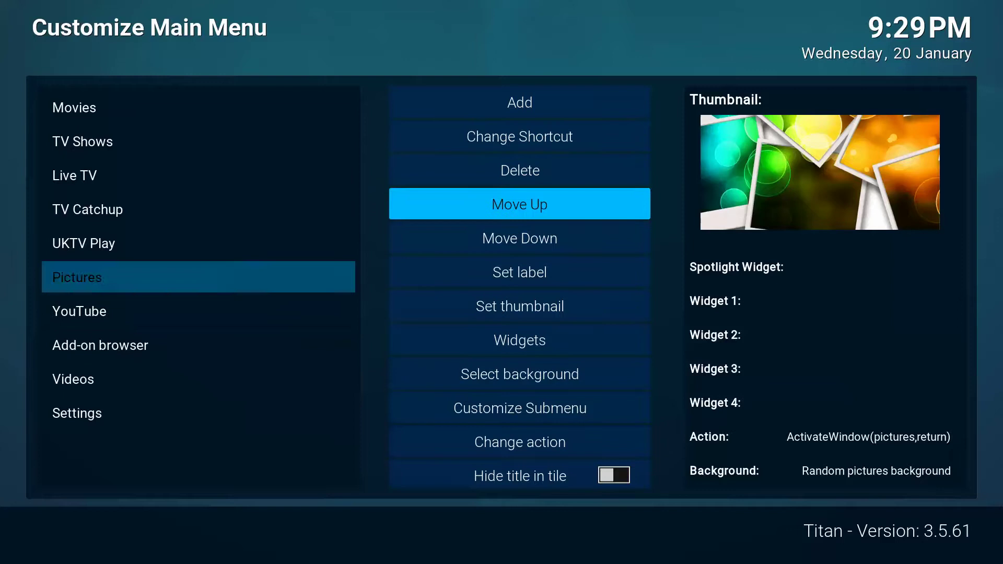
Start changing the shortcut of the Pictures item and open the list of video add-ons as its source.
key(Up)
key(Up)
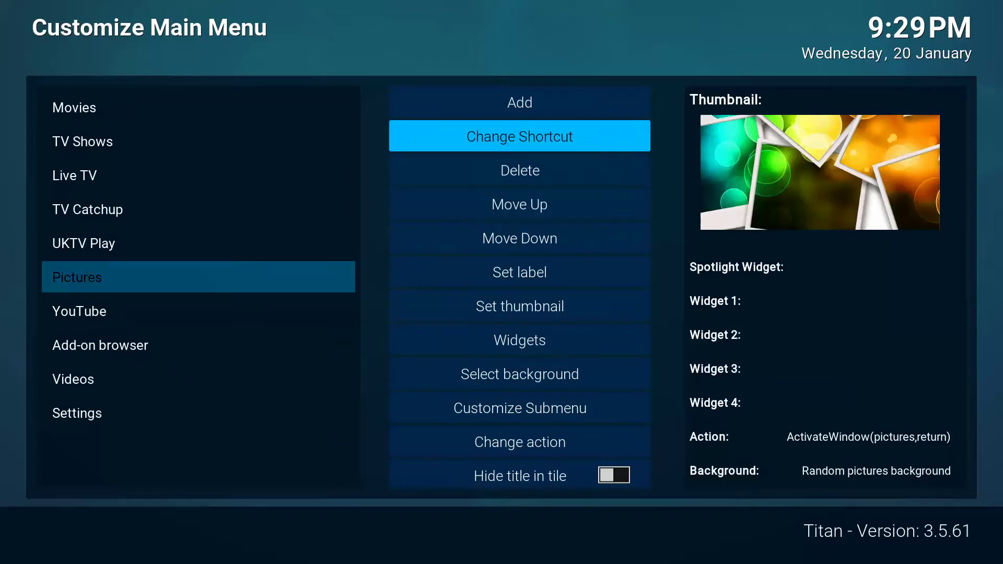
key(Return)
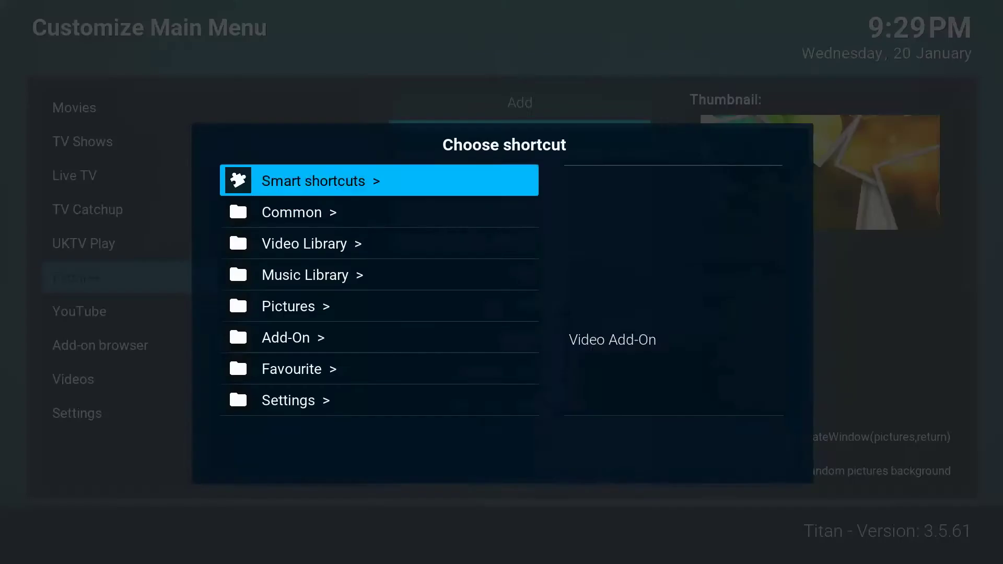
key(Down)
key(Down)
key(Down)
key(Down)
key(Down)
key(Return)
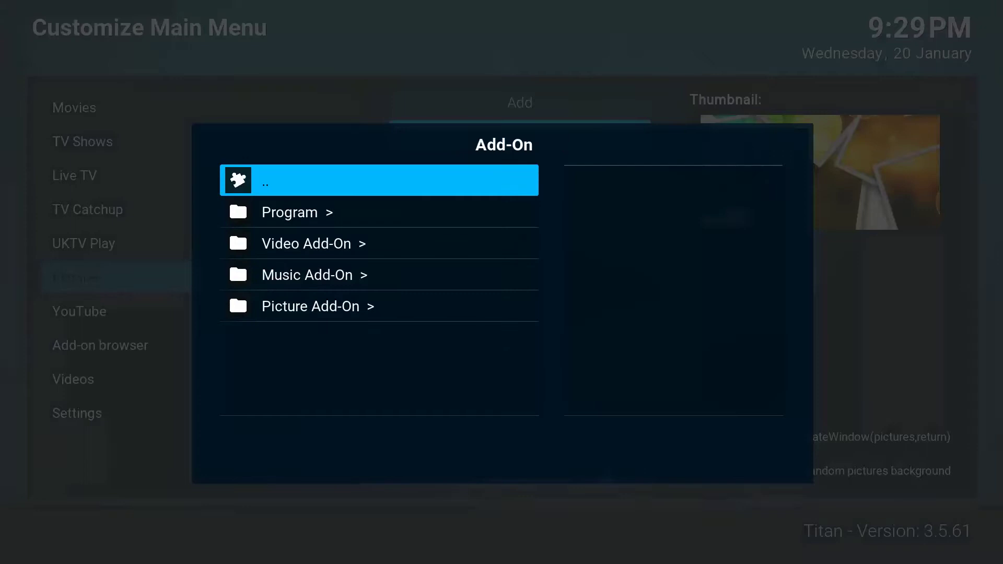
key(Down)
key(Down)
key(Return)
Open the Phoenix add-on as the source for the replacement shortcut.
key(Down)
key(Down)
key(Down)
key(Down)
key(Down)
key(Down)
key(Down)
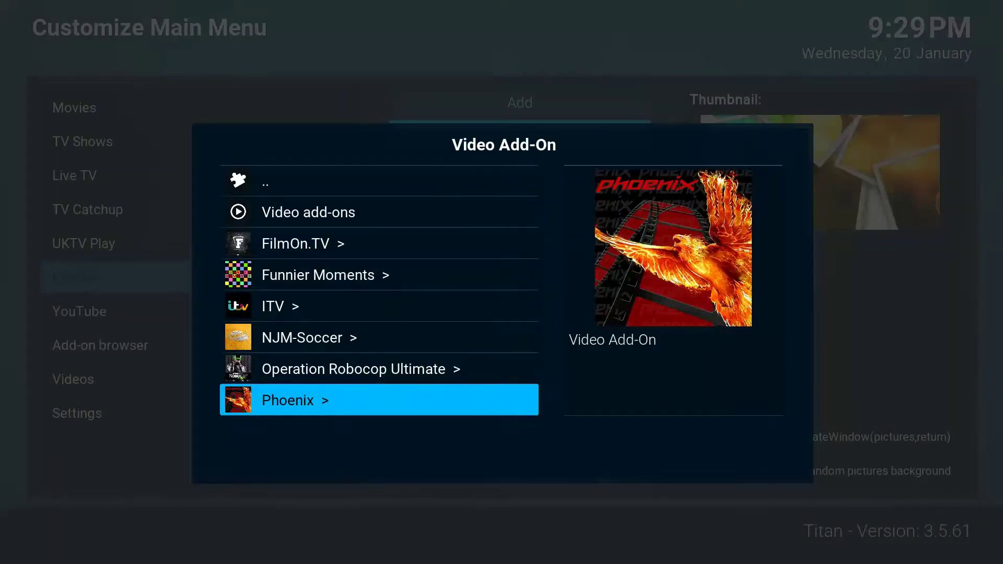
key(Return)
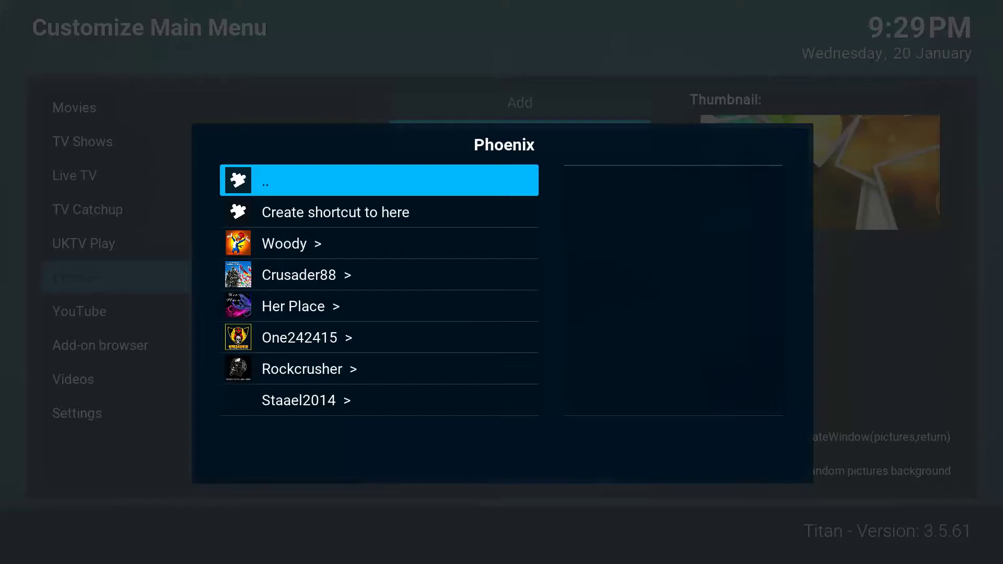
Replace the Pictures item with a shortcut to Phoenix's Cartoon Crazy folder.
key(Down)
key(Down)
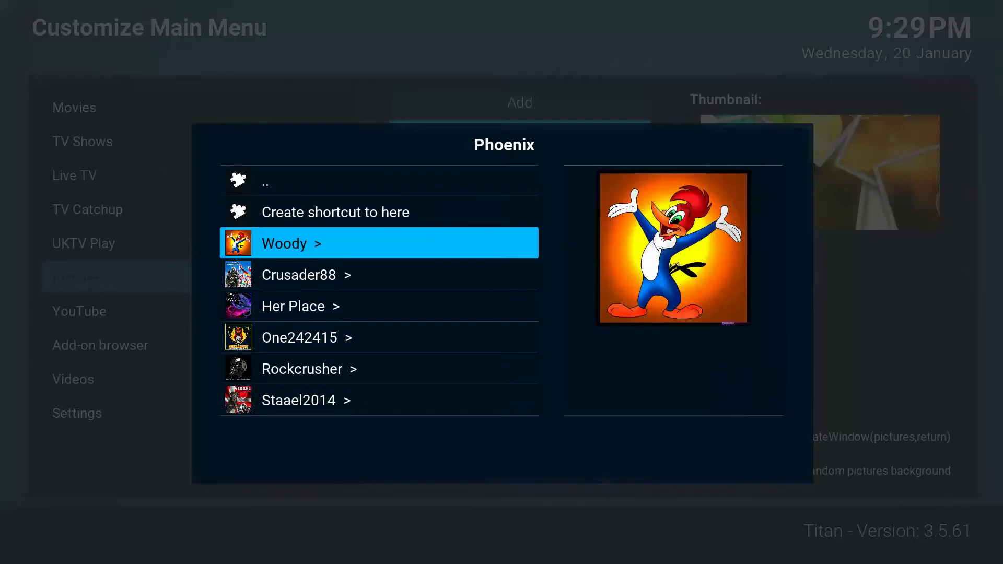
key(Down)
key(Down)
key(Down)
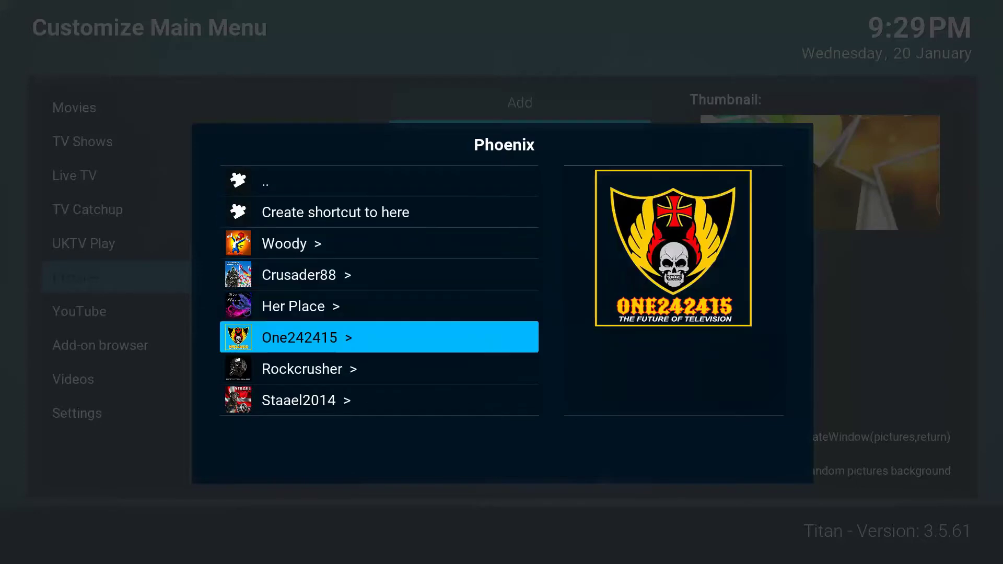
key(Down)
key(Down)
key(Down)
key(Down)
key(Down)
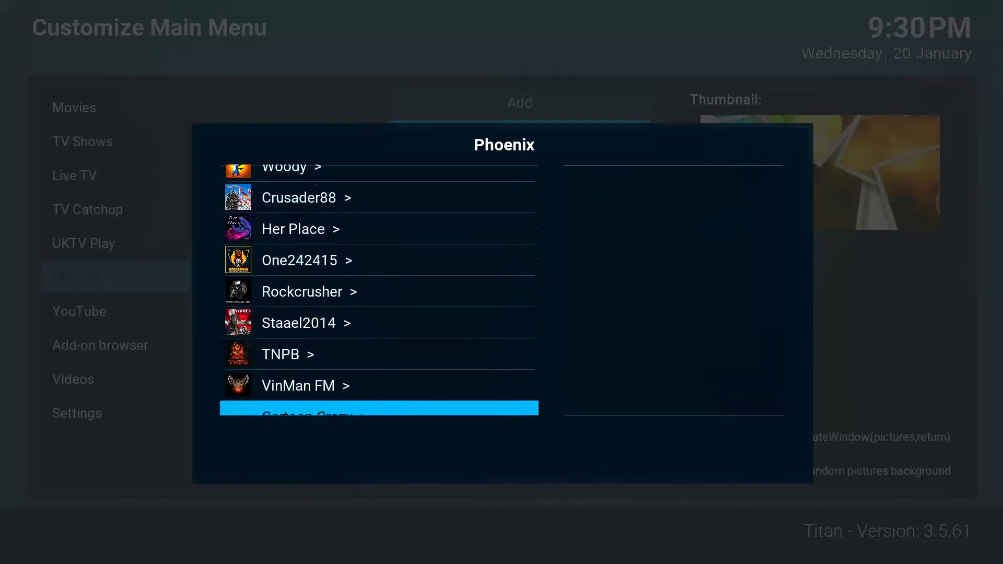
key(Return)
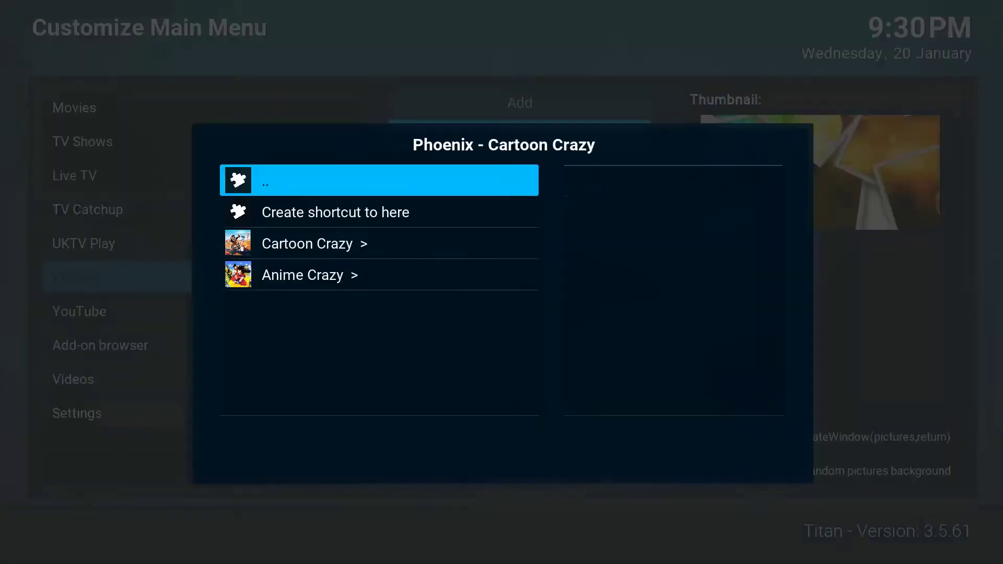
key(Down)
key(Return)
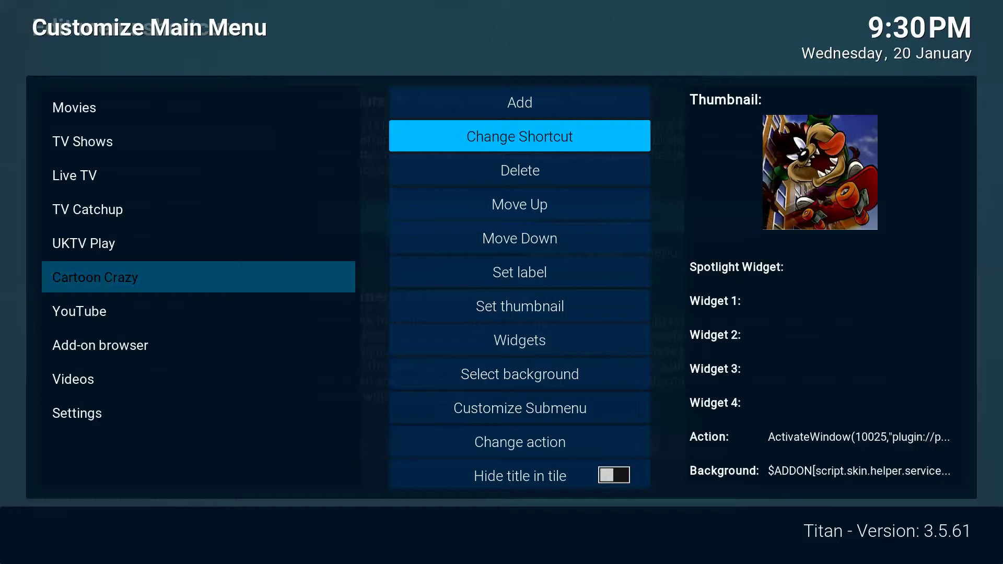
Open the widget settings of the Cartoon Crazy menu item.
key(Left)
key(Right)
key(Down)
key(Down)
key(Down)
key(Down)
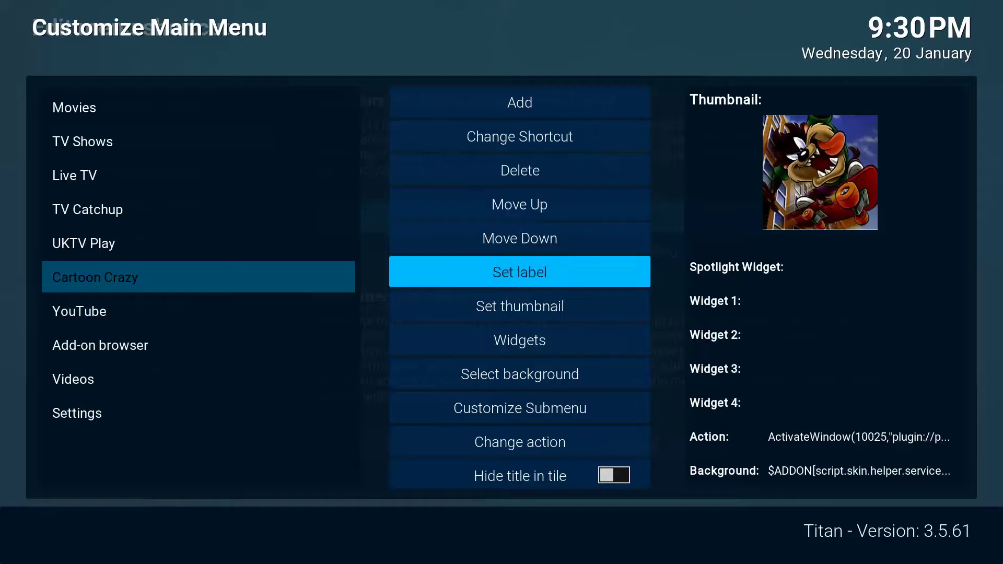
key(Down)
key(Down)
key(Up)
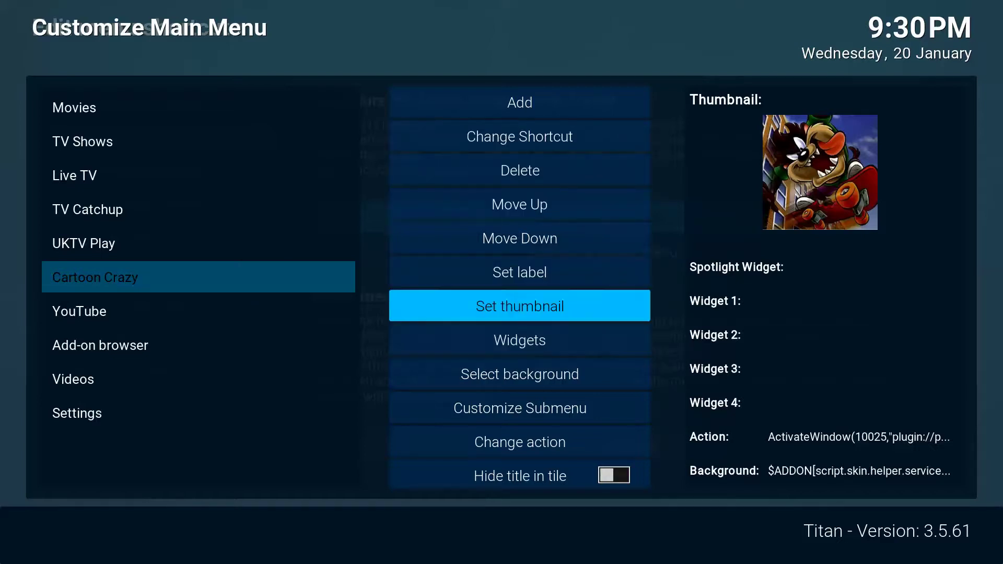
key(Down)
key(Left)
key(Right)
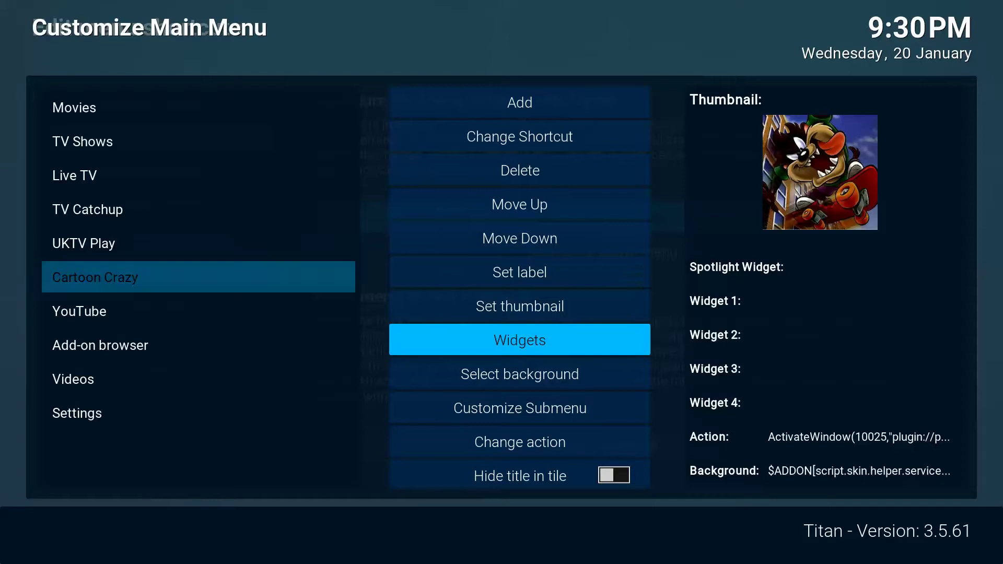
key(Return)
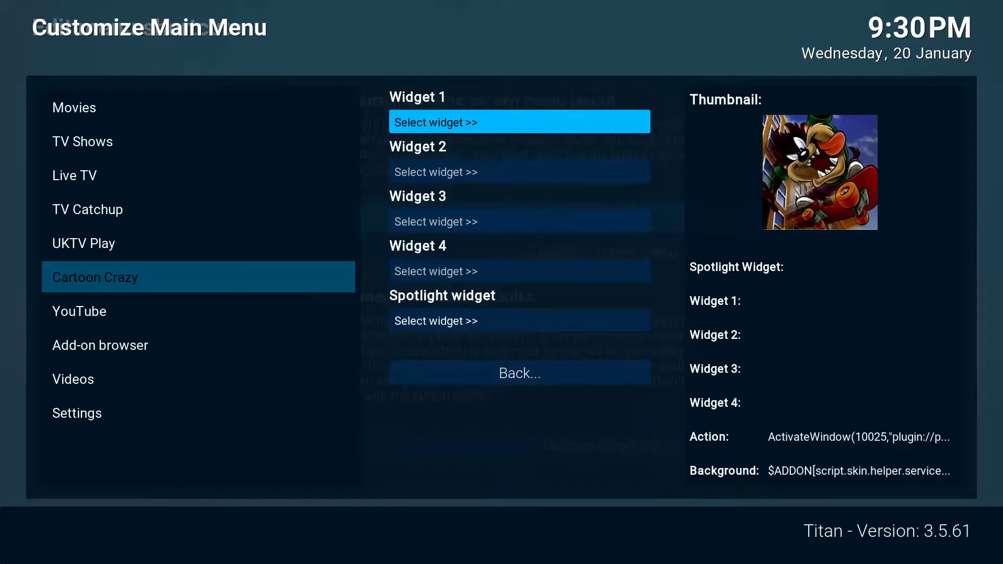
Start selecting Widget 1 for Cartoon Crazy and open the list of video add-ons.
key(Up)
key(Down)
key(Return)
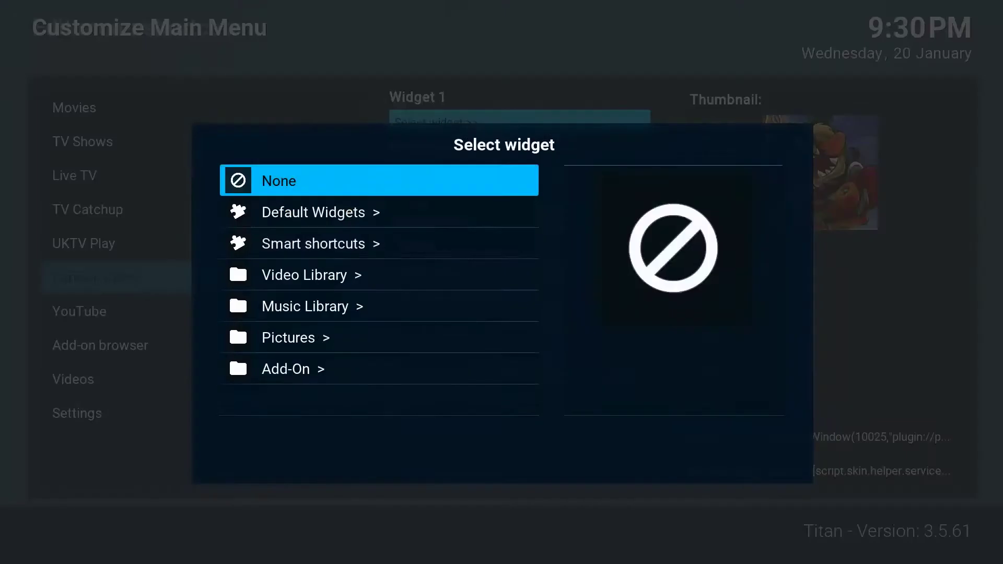
key(Down)
key(Down)
key(Down)
key(Down)
key(Down)
key(Down)
key(Return)
key(Down)
key(Down)
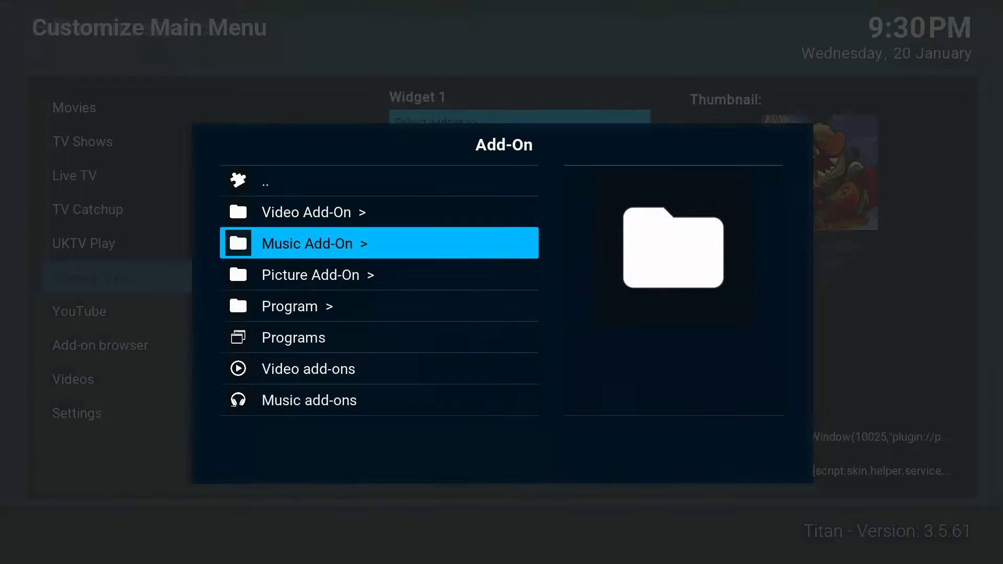
key(Up)
key(Return)
Open the Cartoon Crazy folder of the Phoenix add-on as the source for Widget 1.
key(Down)
key(Down)
key(Down)
key(Down)
key(Down)
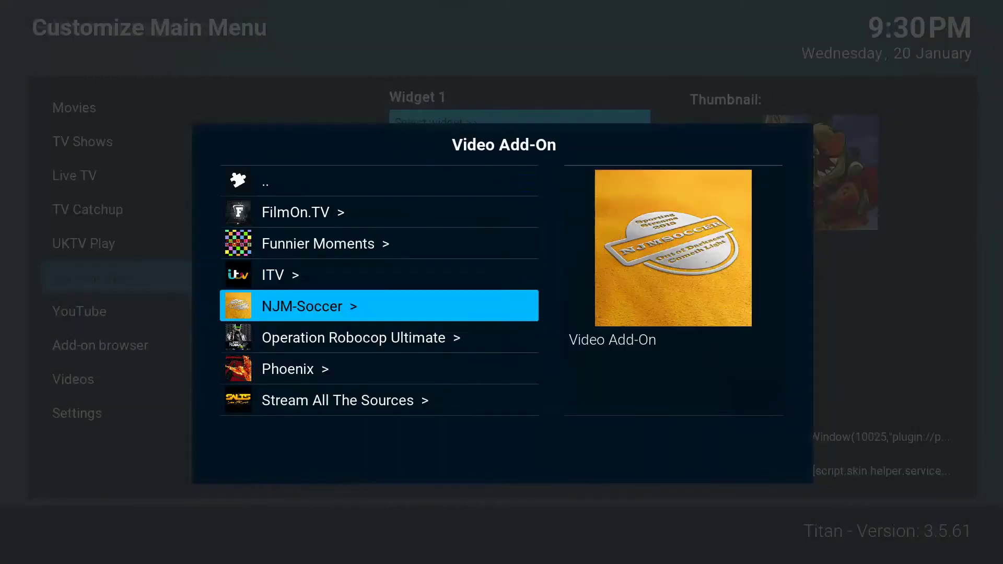
key(Return)
key(Down)
key(Down)
key(Down)
key(Down)
key(Down)
key(Down)
key(Down)
key(Down)
key(Down)
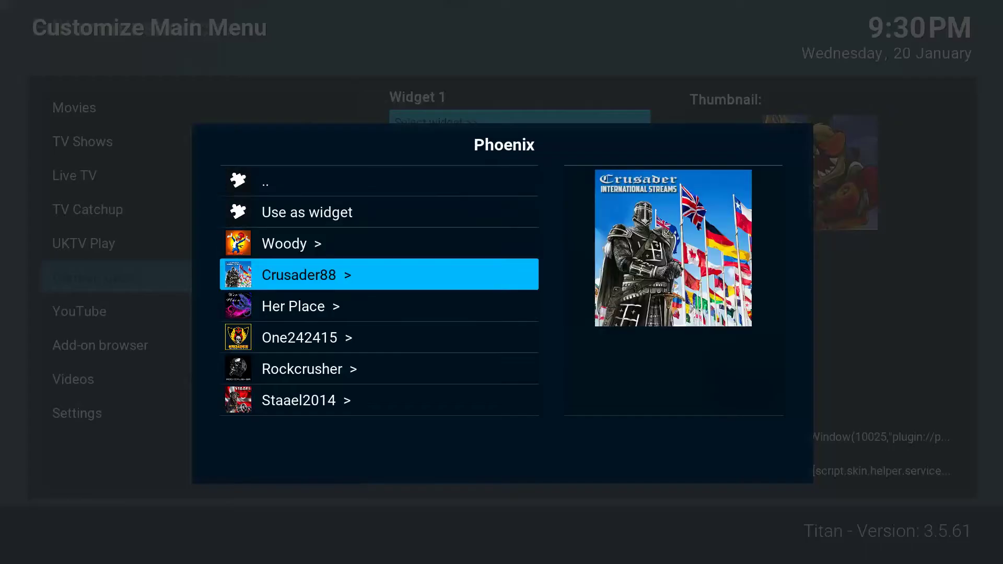
key(Down)
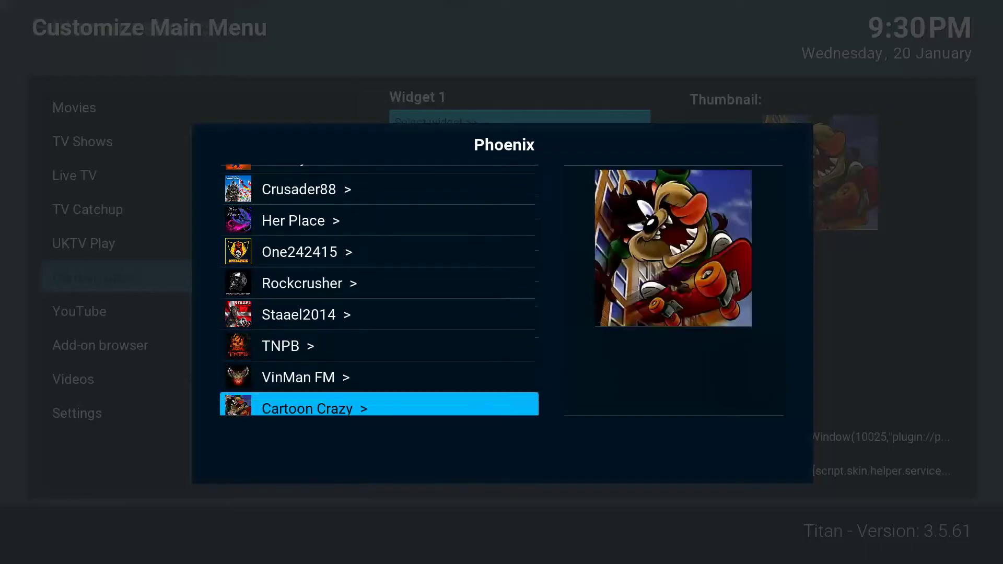
key(Return)
Set Widget 1 to the Family category inside Phoenix's nested Cartoon Crazy folder.
key(Down)
key(Down)
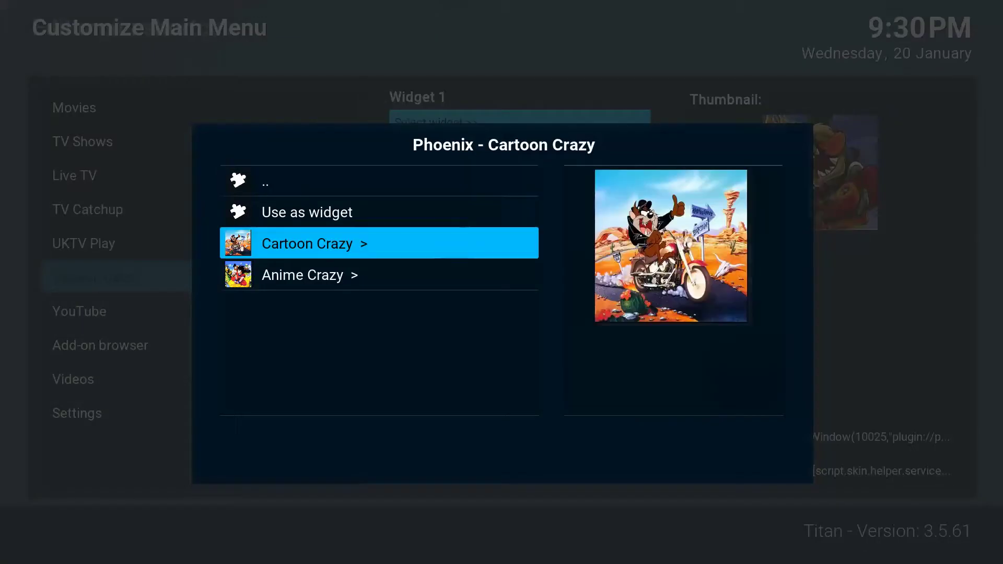
key(Return)
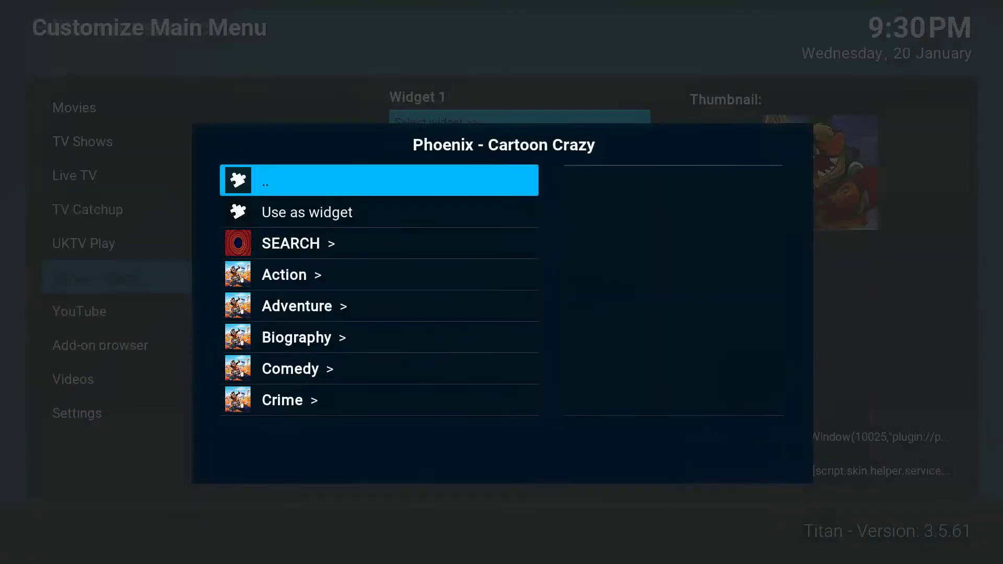
key(Down)
key(Down)
key(Down)
key(Down)
key(Down)
key(Down)
key(Down)
key(Down)
key(Down)
key(Down)
key(Down)
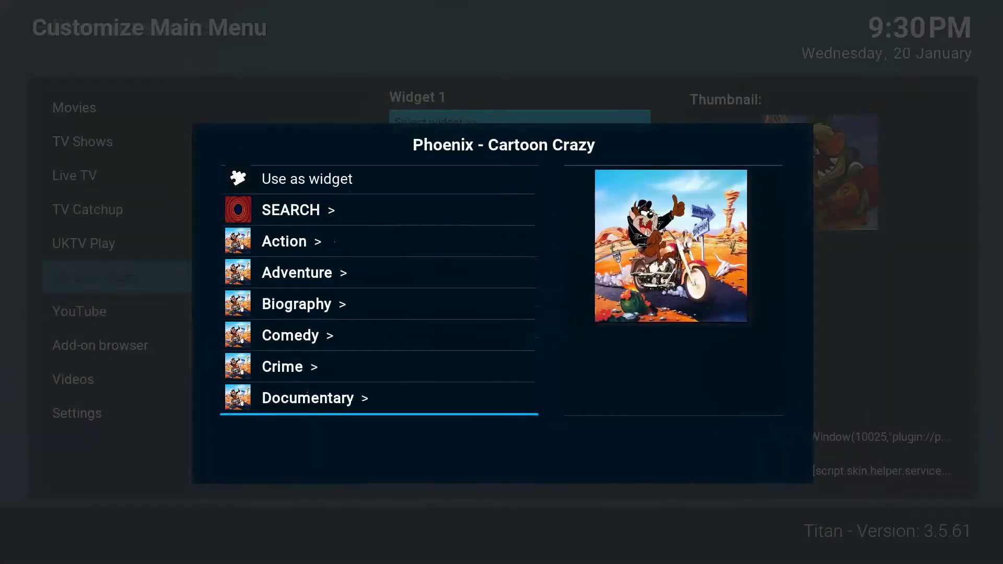
key(Up)
key(Return)
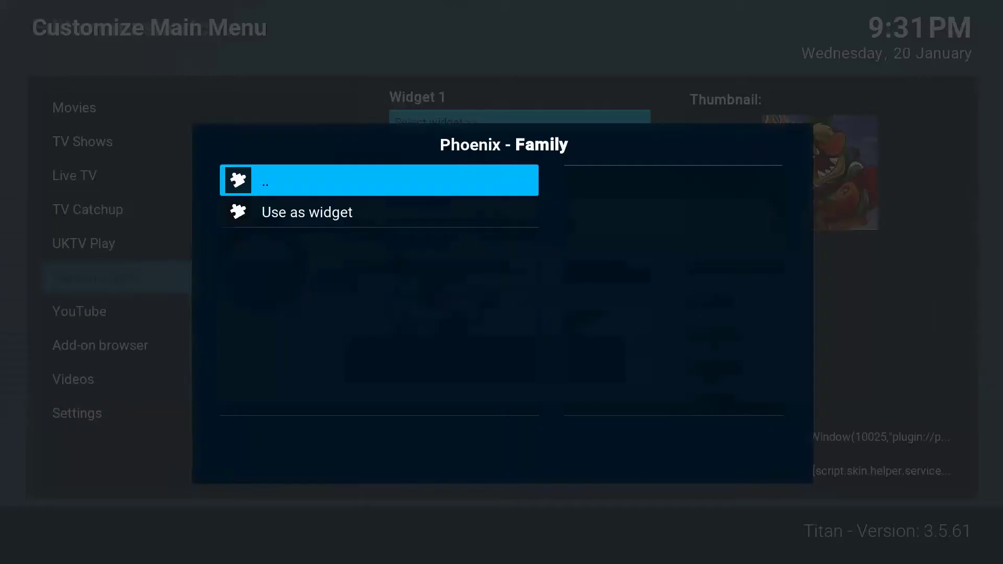
key(Down)
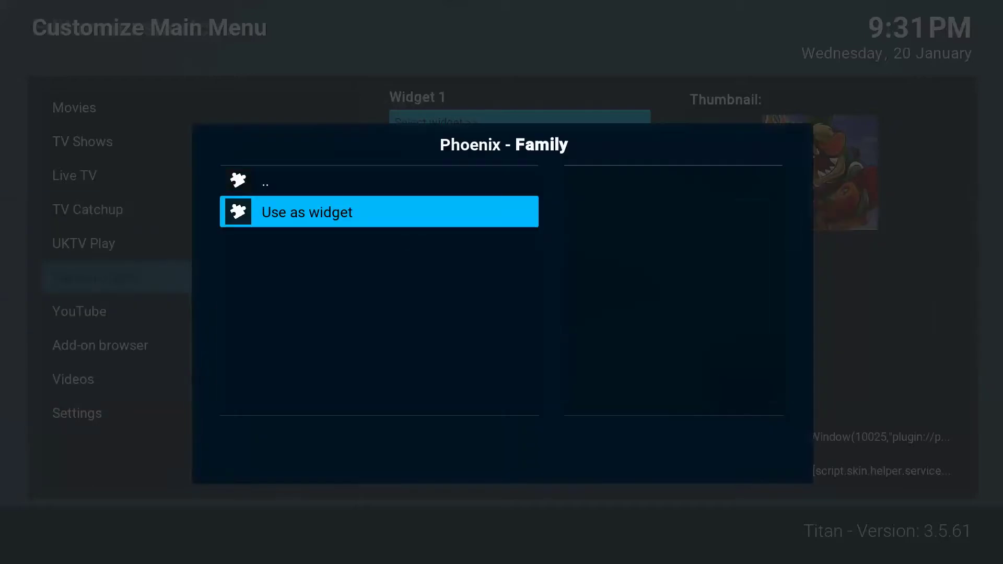
key(Return)
key(Down)
key(Down)
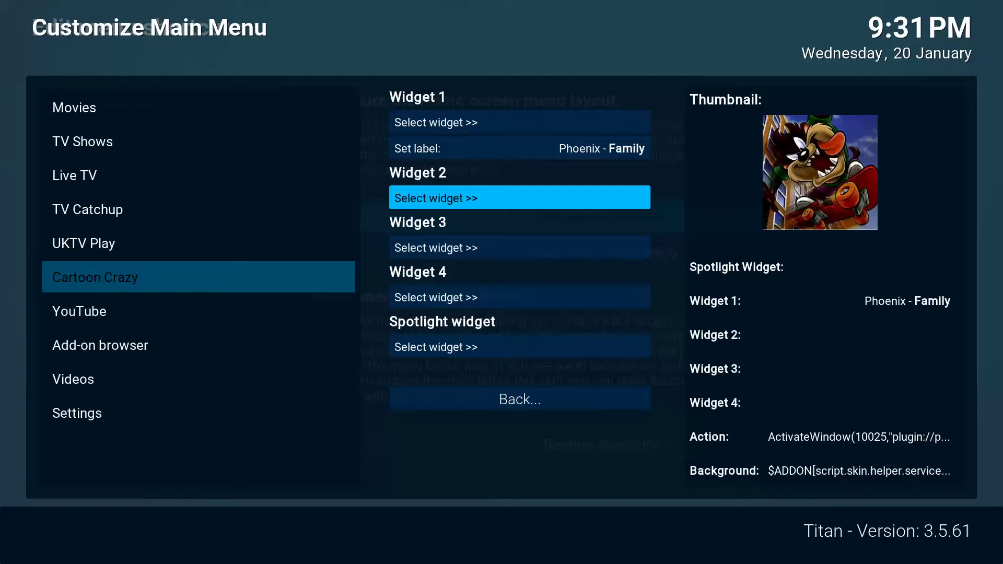
Start selecting Widget 2 for Cartoon Crazy and open the list of video add-ons.
key(Return)
key(Down)
key(Down)
key(Down)
key(Down)
key(Down)
key(Down)
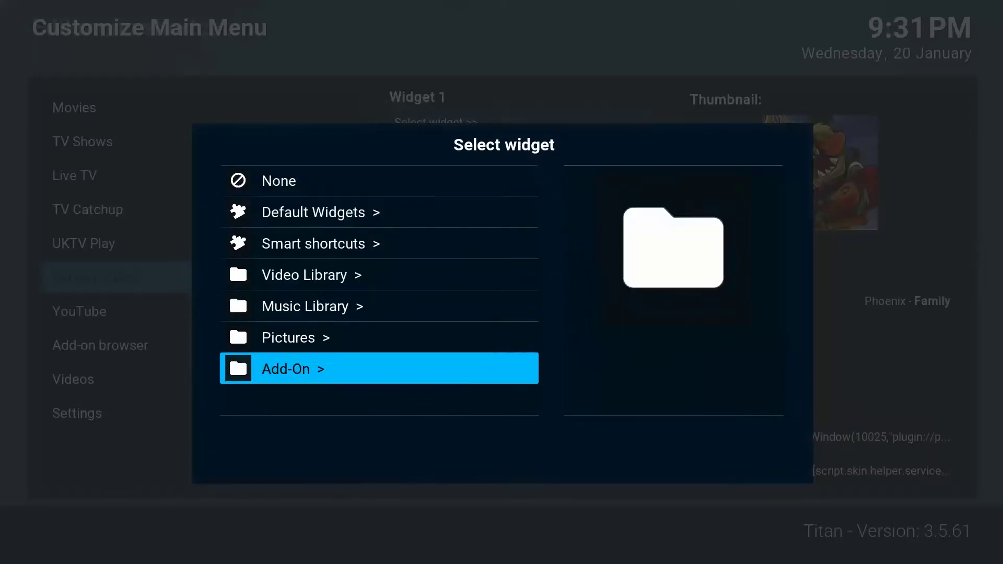
key(Return)
key(Down)
key(Return)
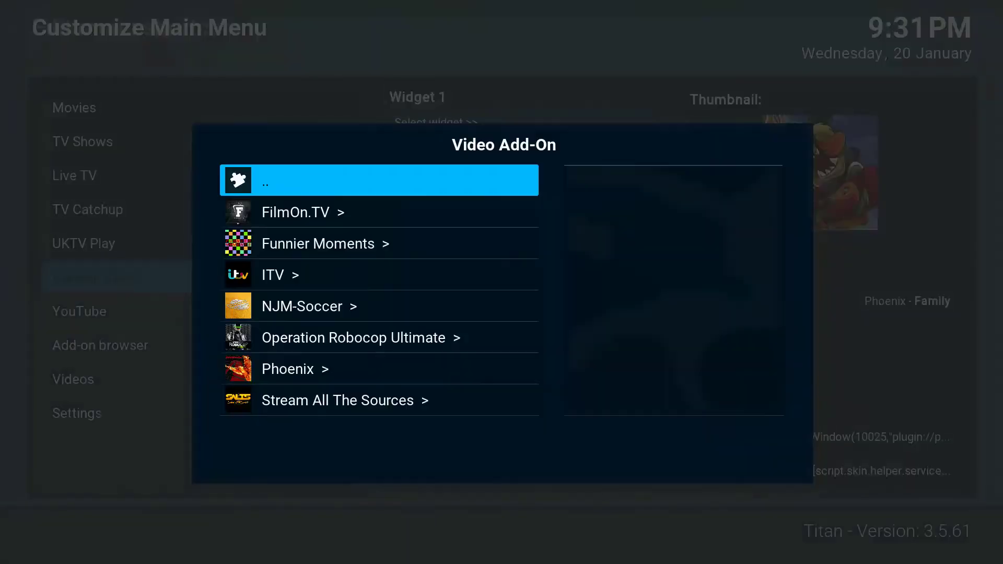
Open the Phoenix add-on as the source for Widget 2.
key(Up)
key(Up)
key(Up)
key(Up)
key(Up)
key(Up)
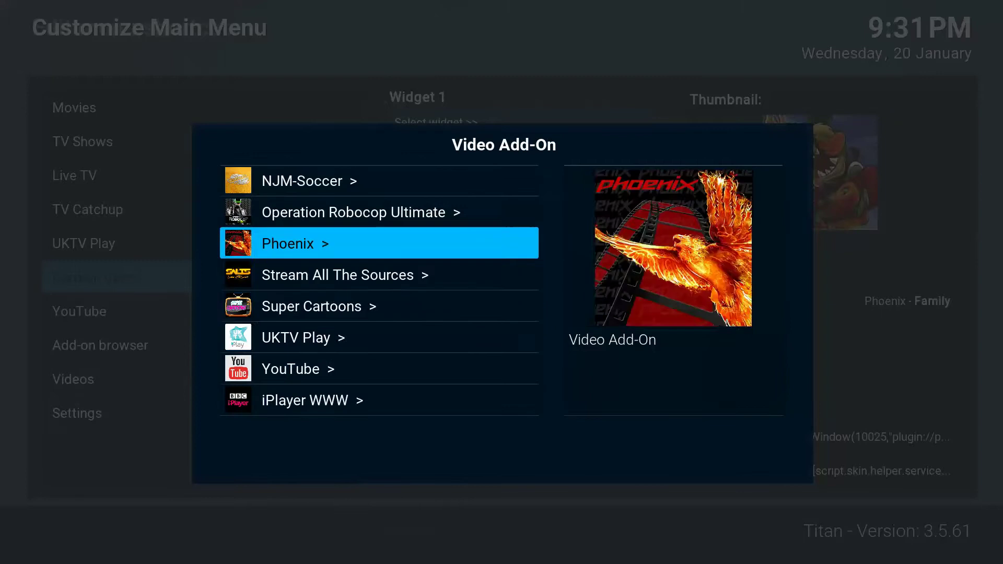
key(Return)
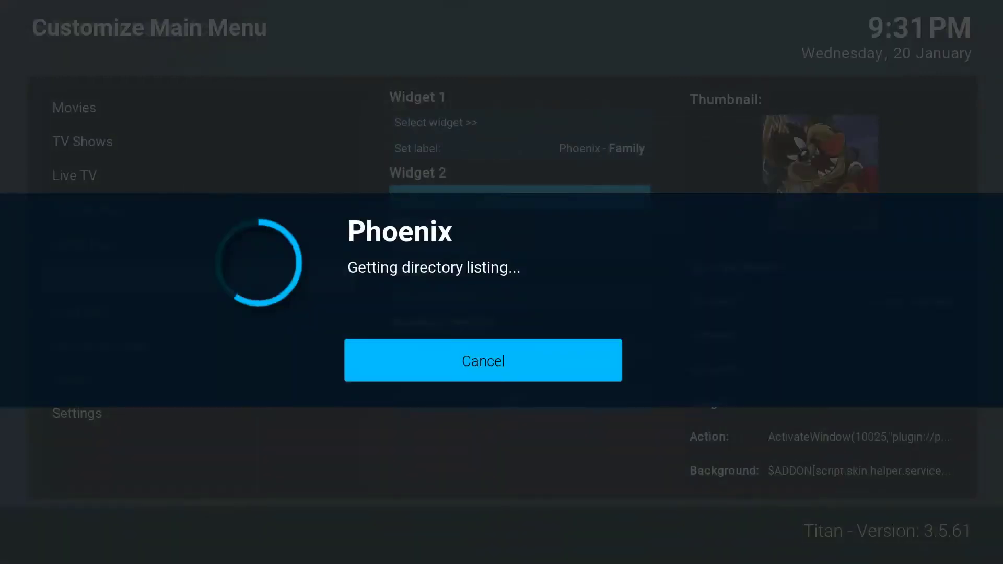
key(Down)
key(Down)
key(Down)
key(Down)
key(Down)
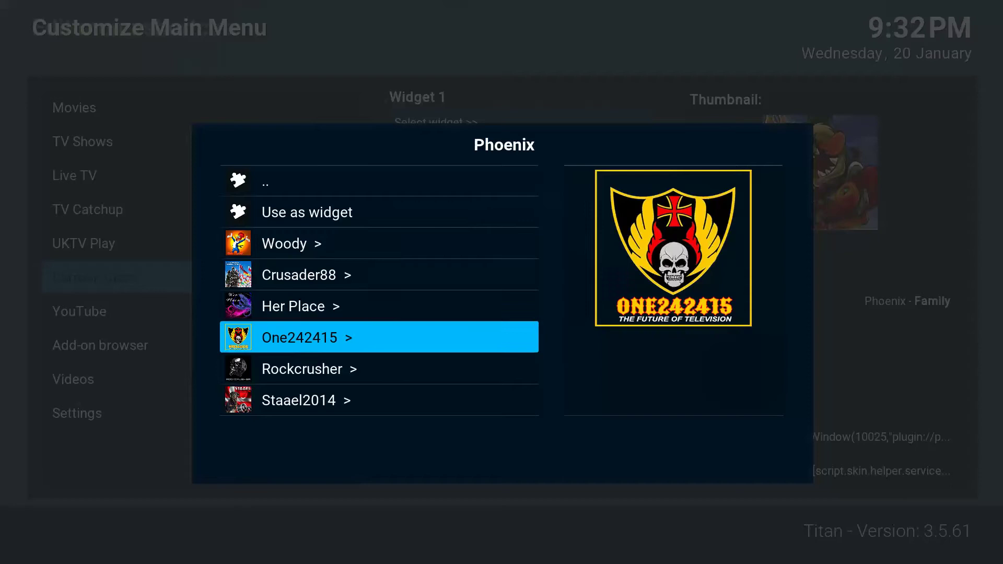
key(Down)
key(Down)
key(Down)
key(Down)
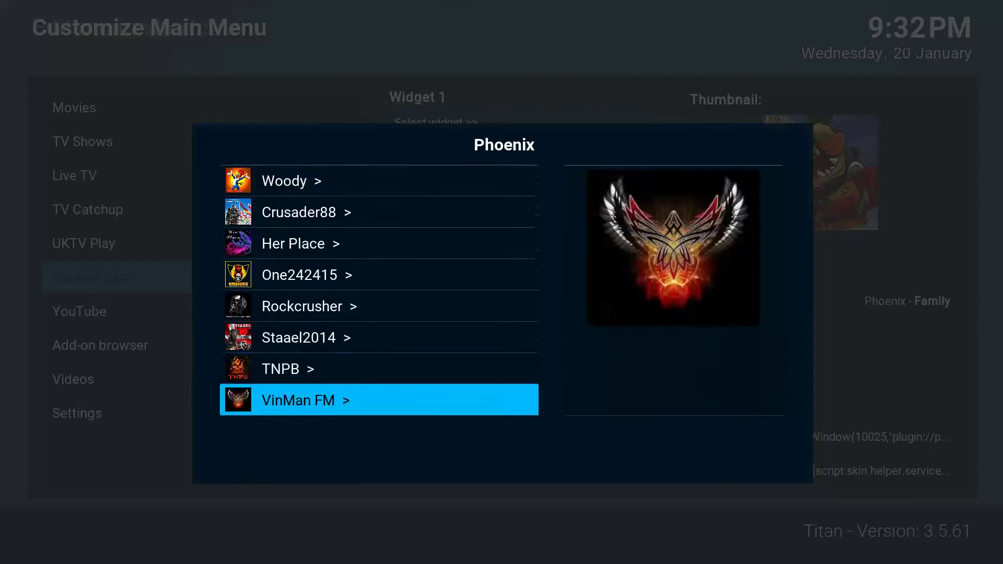
key(Up)
key(Up)
key(Up)
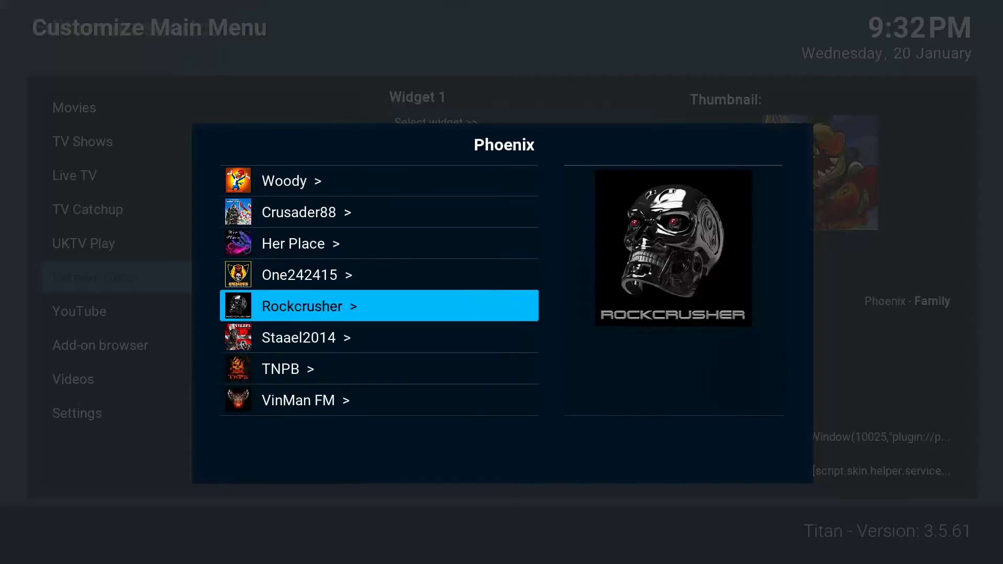
key(Return)
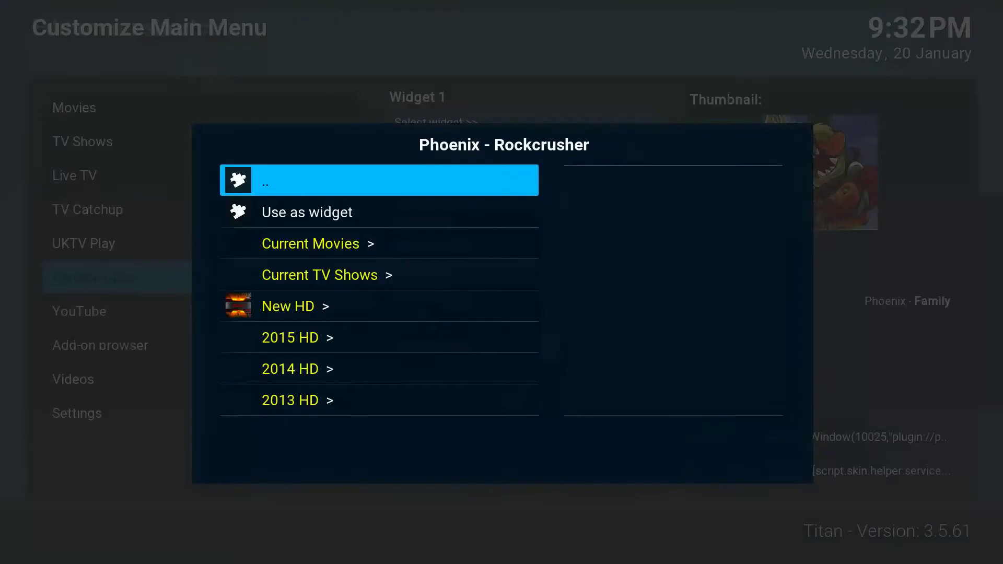
key(Up)
key(Down)
key(Up)
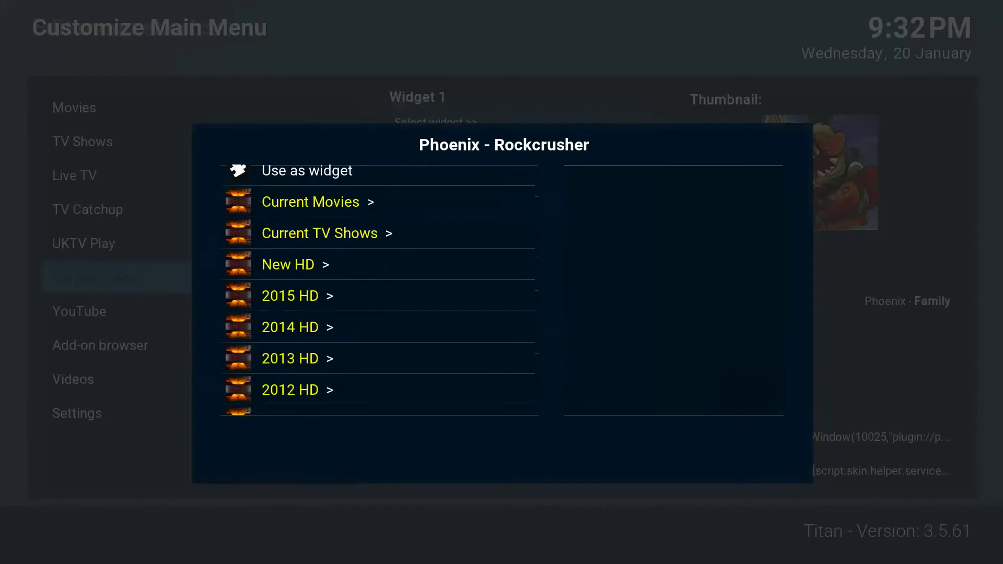
key(Down)
key(Return)
Open the Rockcrusher folder of the Phoenix add-on as the source for Widget 2.
key(Down)
key(Down)
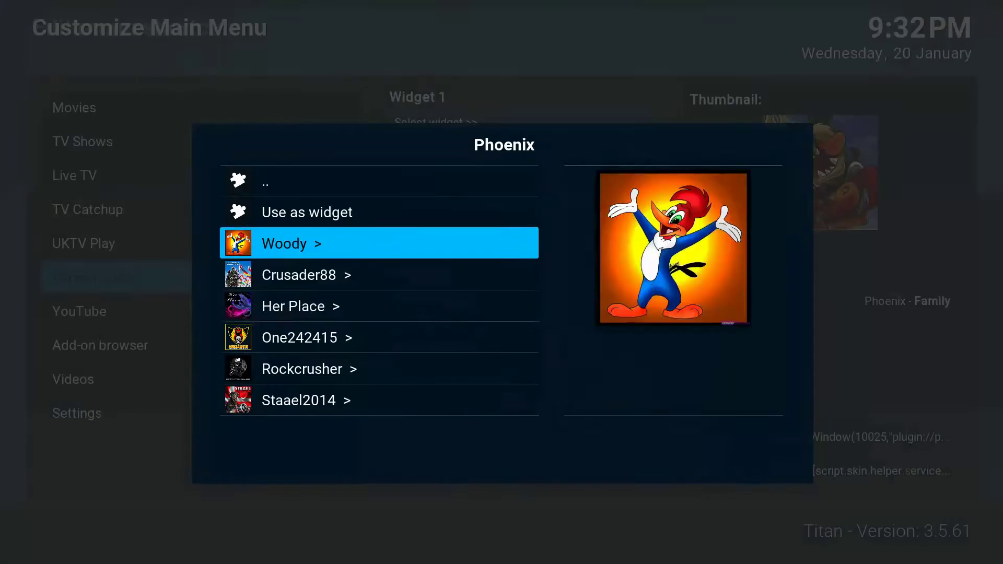
key(Down)
key(Down)
key(Down)
key(Down)
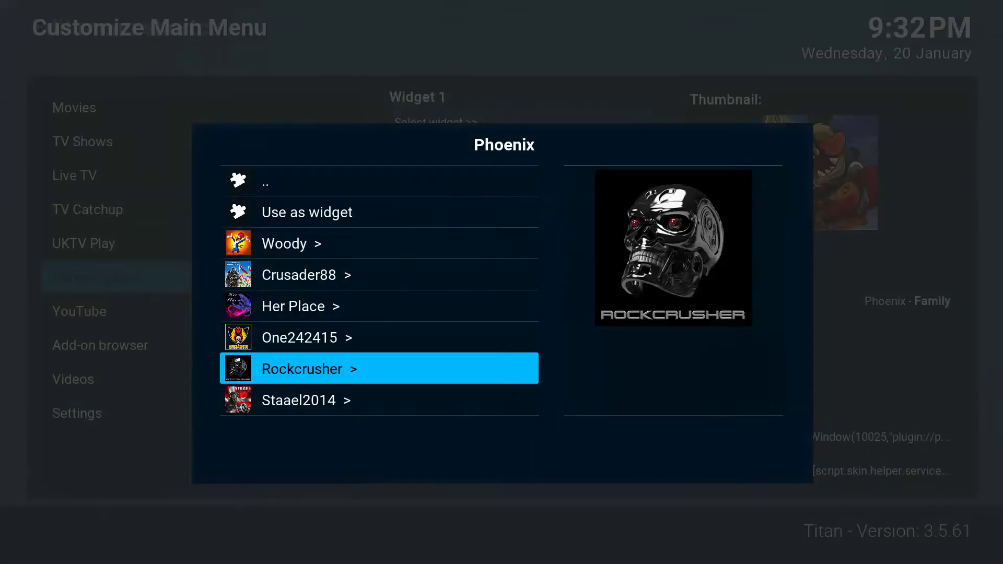
key(Return)
Set Widget 2 of Cartoon Crazy to the Kids HD category inside Rockcrusher.
key(Down)
key(Down)
key(Down)
key(Down)
key(Down)
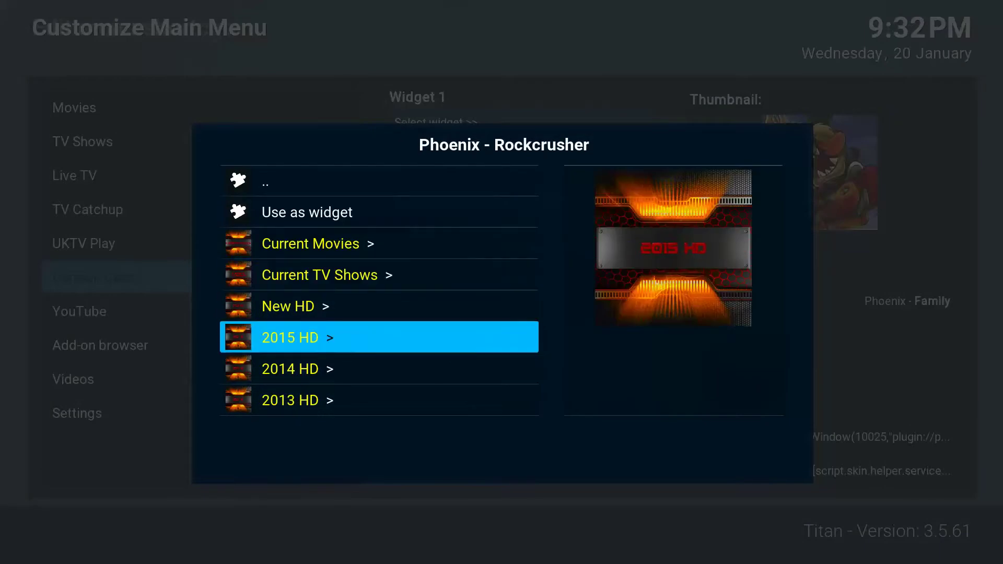
key(Down)
key(Down)
key(Down)
key(Down)
key(Down)
key(Down)
key(Down)
key(Up)
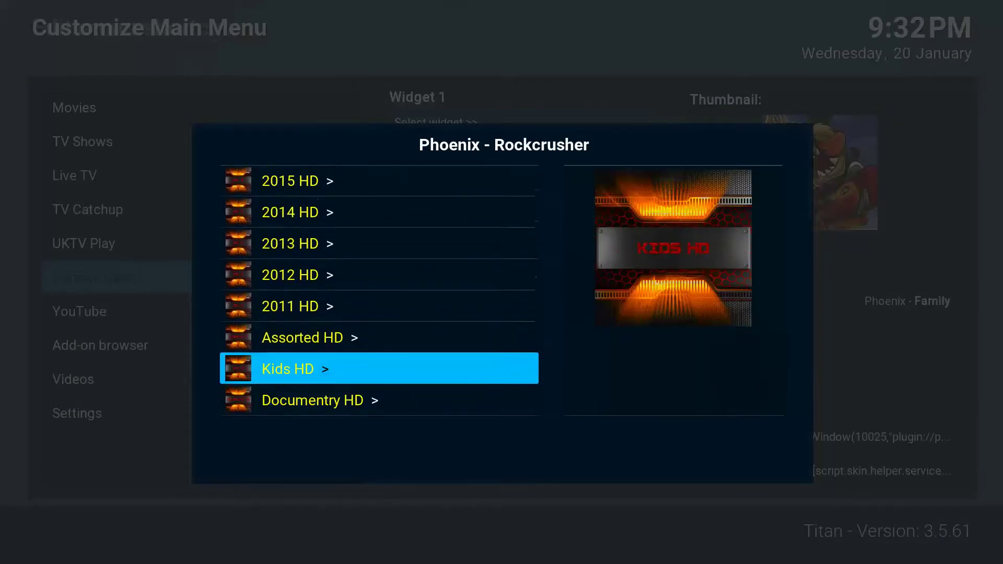
key(Return)
key(Down)
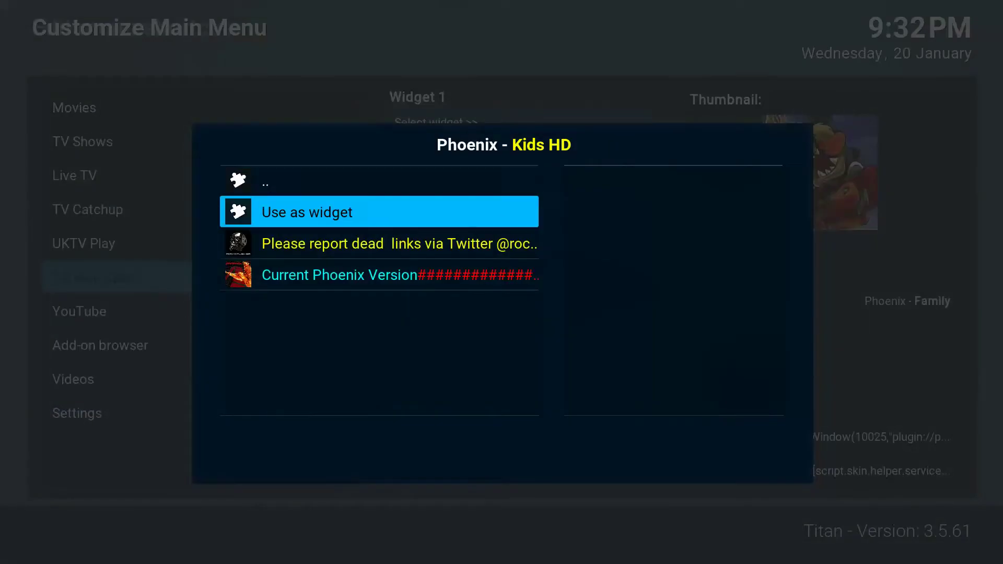
key(Return)
key(Down)
key(Down)
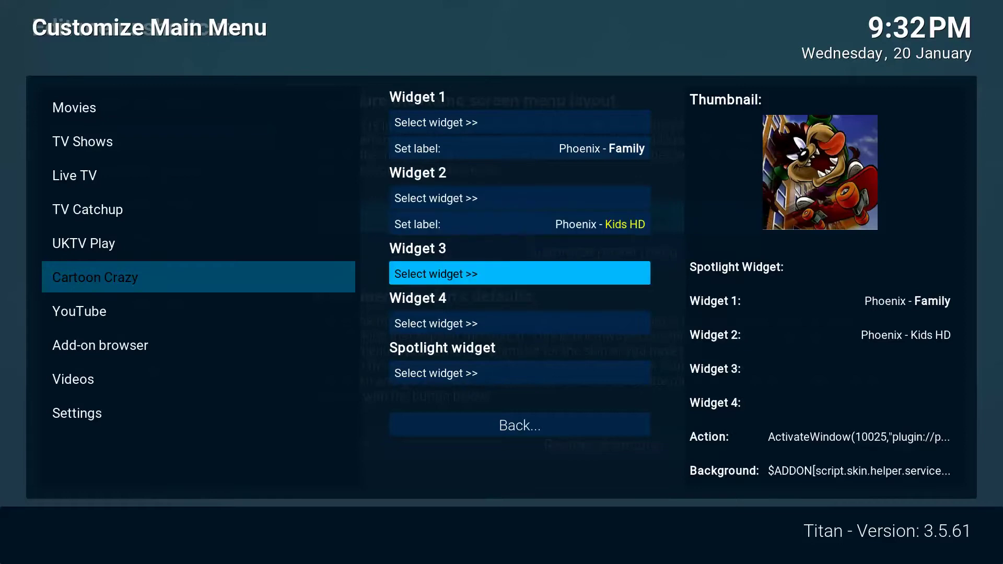
key(Up)
key(Down)
key(Return)
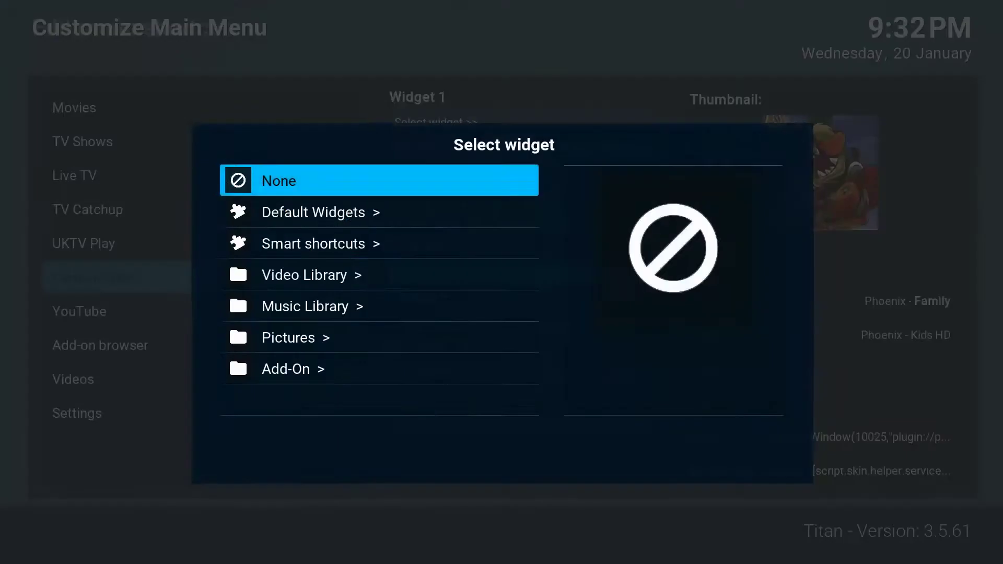
key(Down)
key(Down)
key(Down)
key(Down)
key(Down)
key(Down)
key(Return)
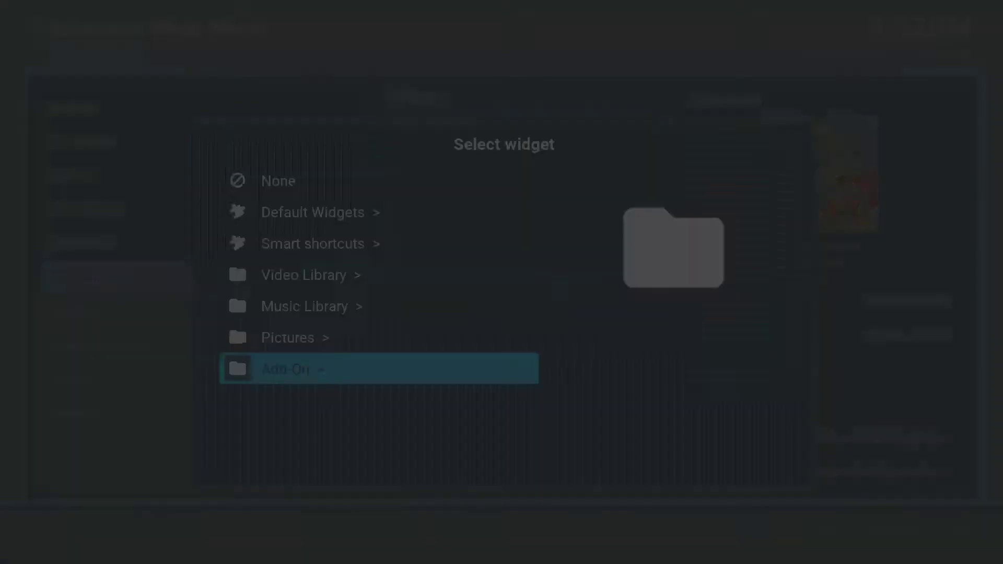
key(Down)
key(Down)
key(Down)
key(Up)
key(Up)
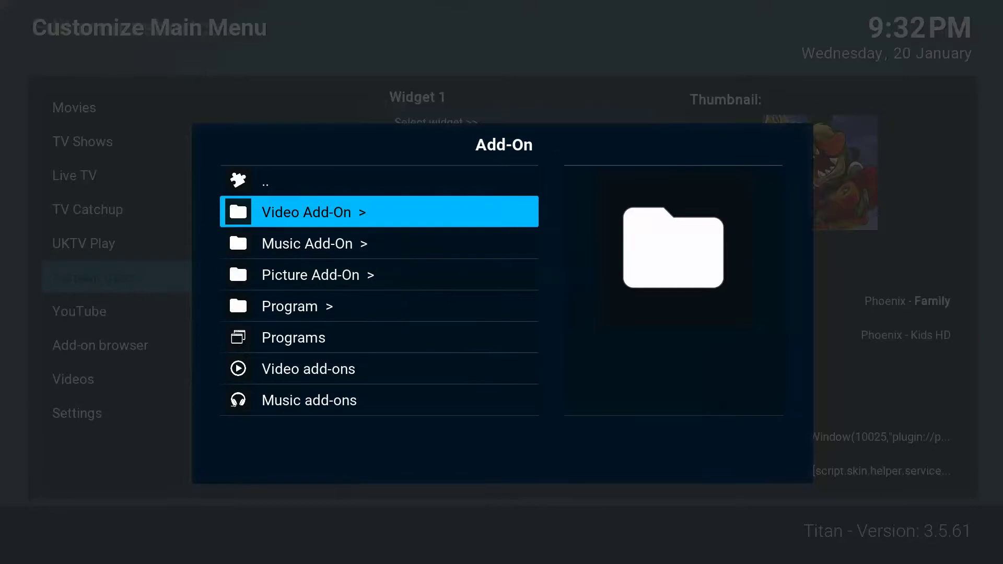
key(Escape)
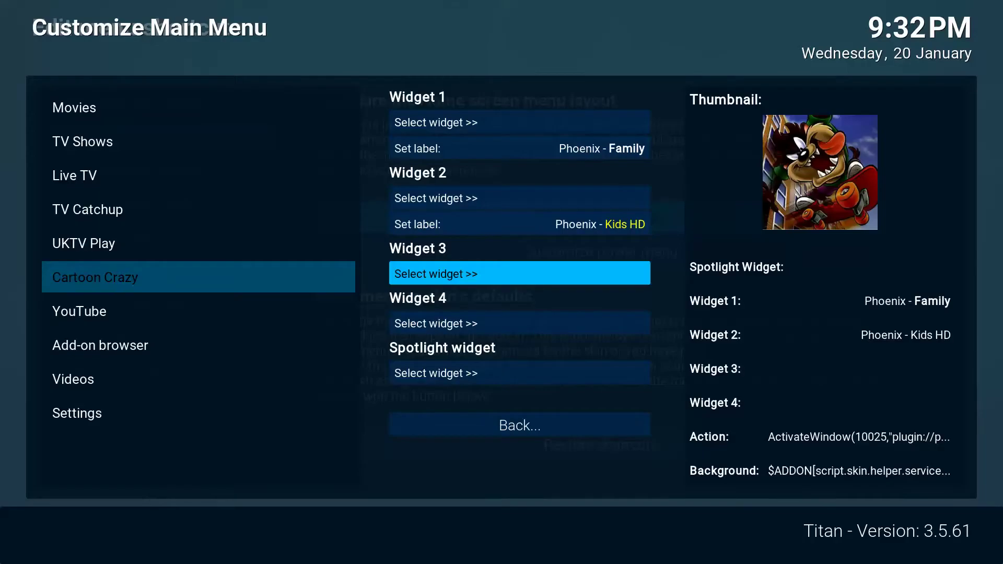
Leave the Cartoon Crazy widget settings and reopen the main menu editor.
key(Up)
key(Up)
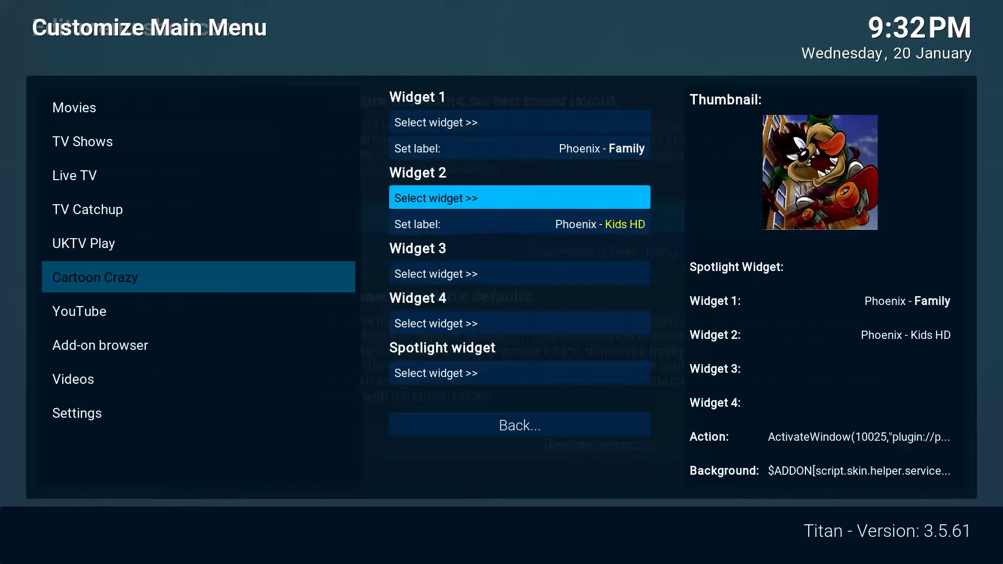
key(Up)
key(Down)
key(Down)
key(Up)
key(Up)
key(Down)
key(Down)
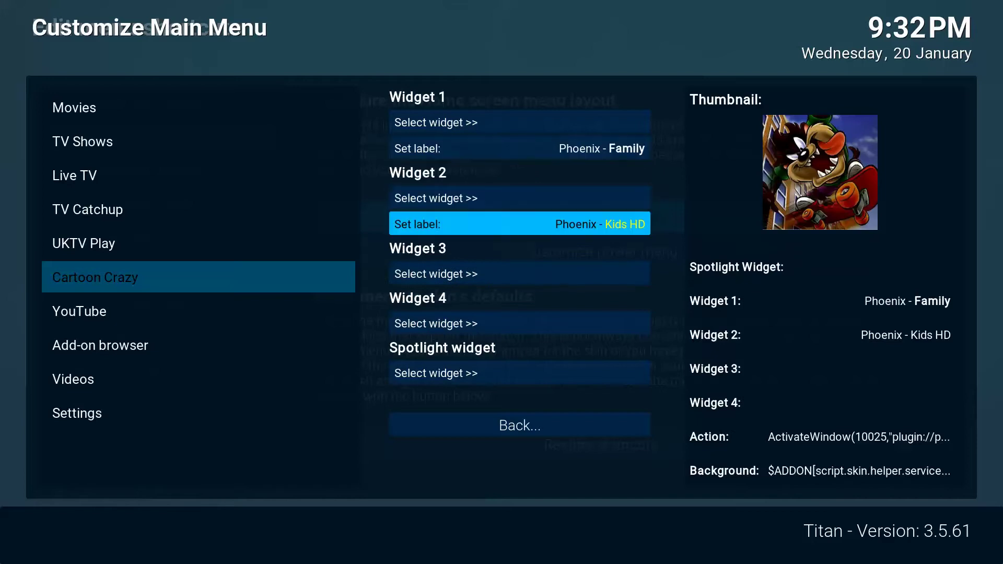
key(Escape)
key(Return)
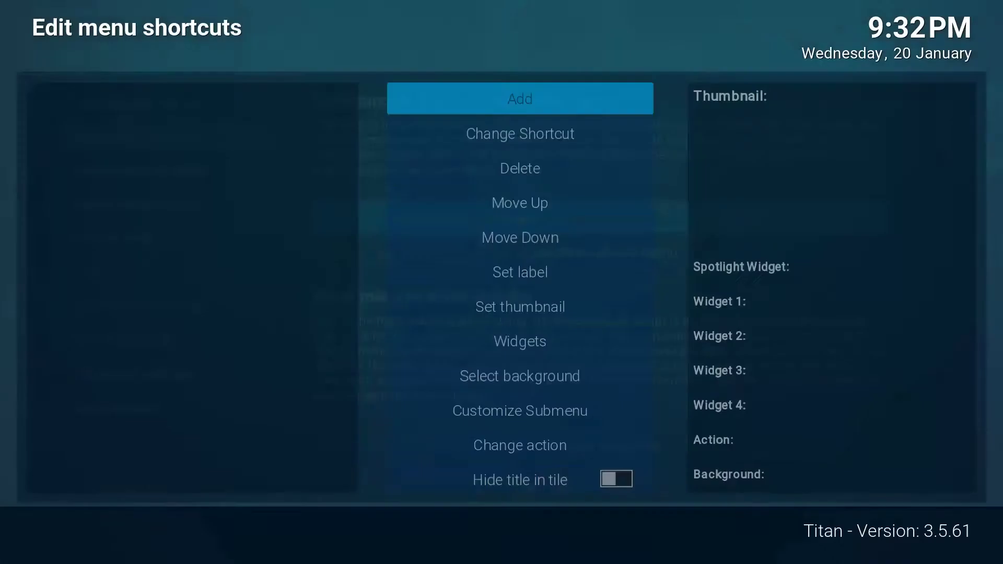
Move the Videos menu item up until it sits directly below TV Shows.
key(Down)
key(Left)
key(Down)
key(Down)
key(Down)
key(Down)
key(Down)
key(Down)
key(Down)
key(Down)
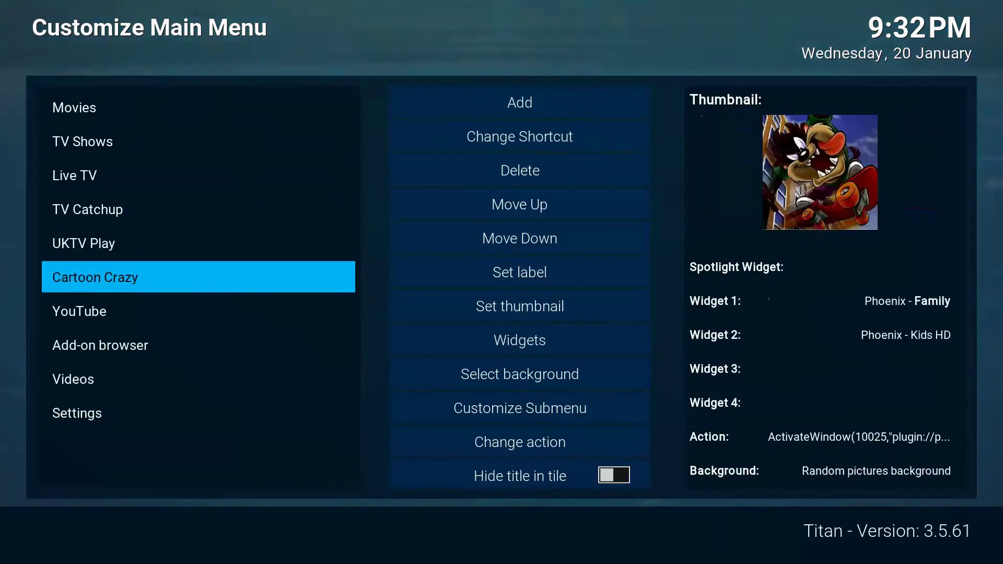
key(Right)
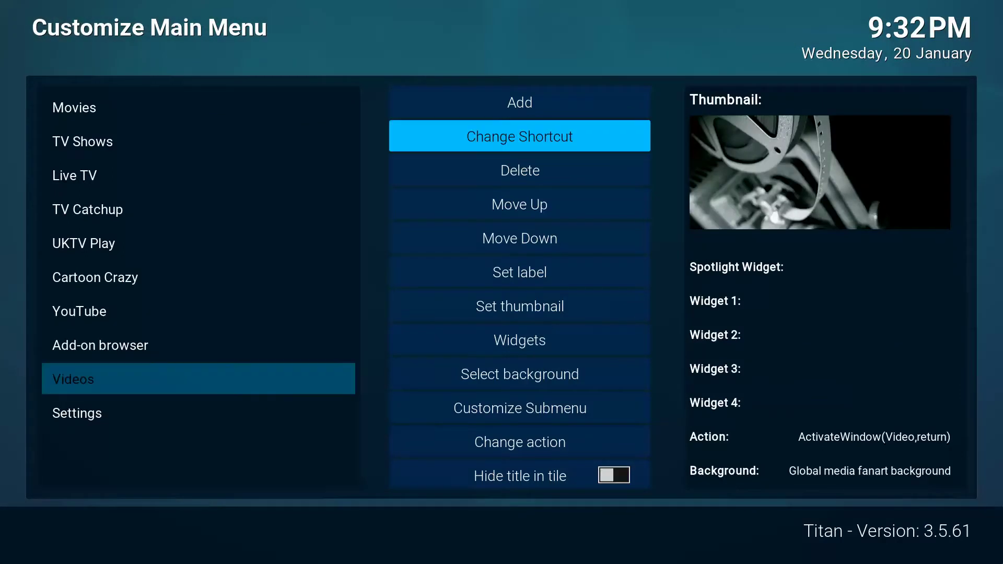
key(Down)
key(Down)
key(Return)
key(Return)
key(Return)
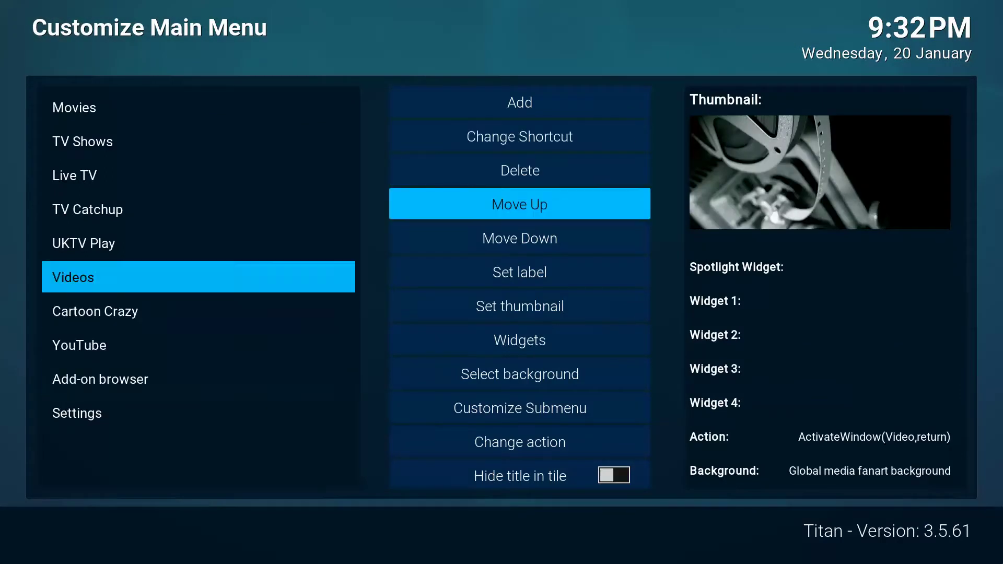
key(Return)
key(Return)
key(Return)
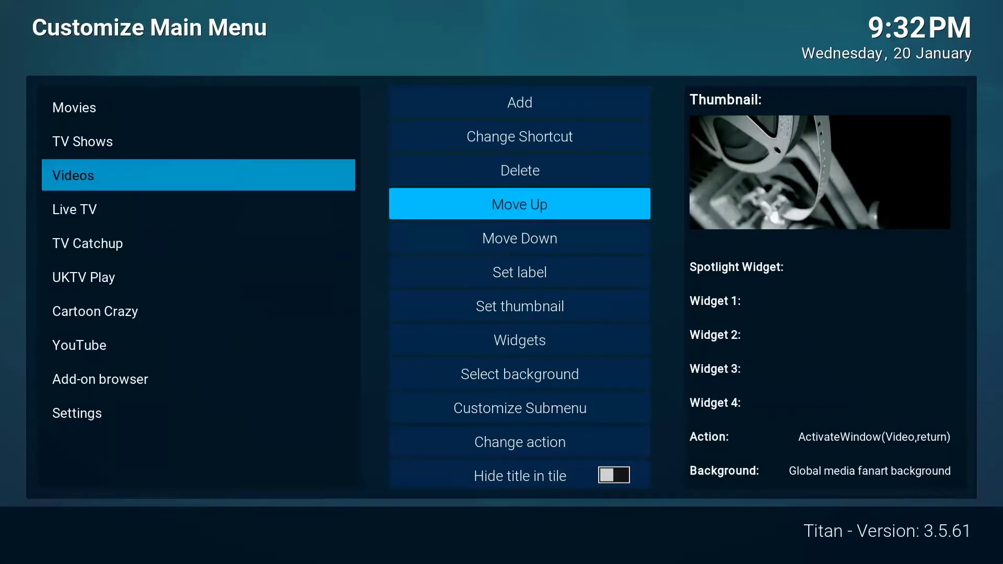
key(Left)
key(Up)
key(Down)
key(Right)
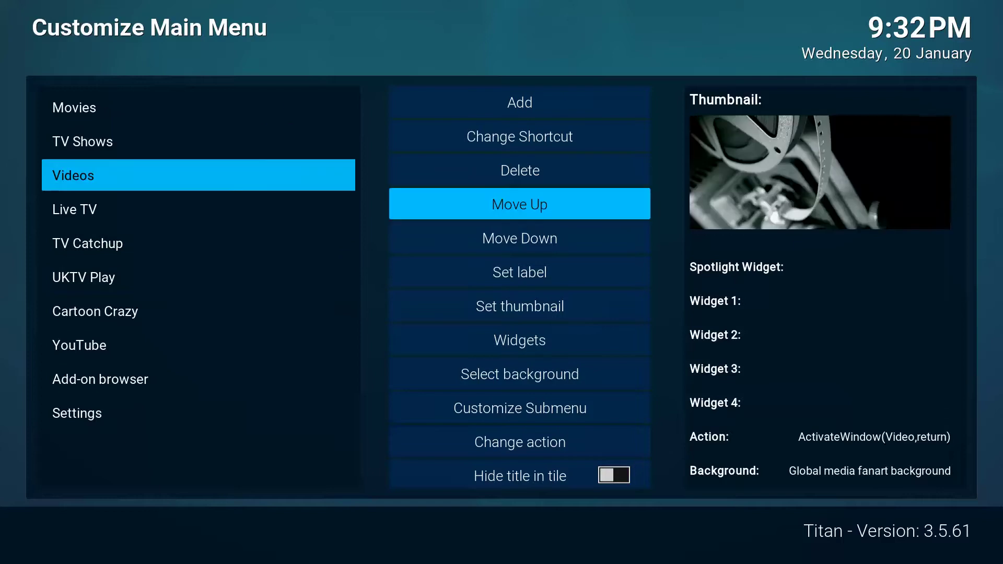
Start changing the shortcut of the Videos menu item and open the list of video add-ons.
key(Down)
key(Down)
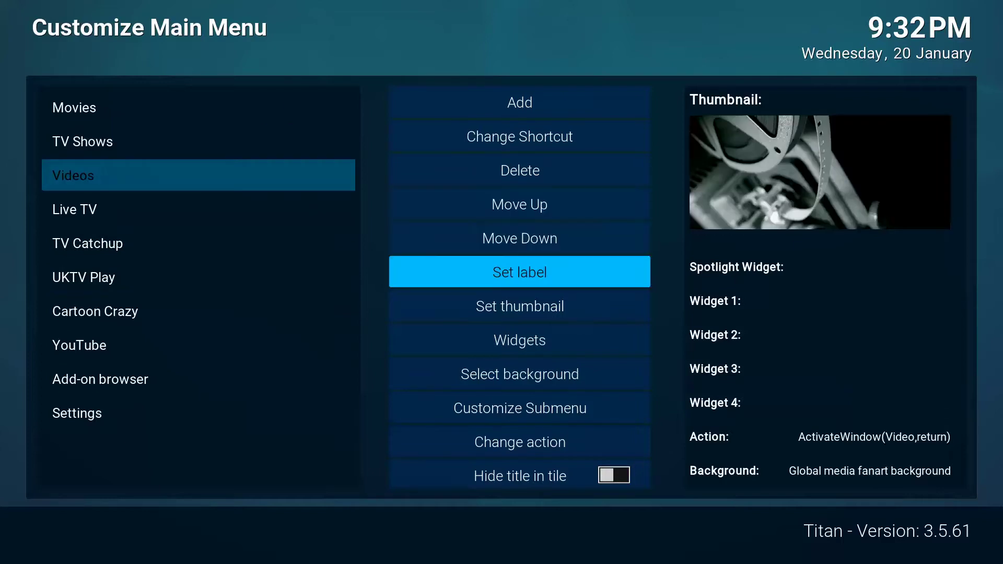
key(Up)
key(Up)
key(Up)
key(Up)
key(Return)
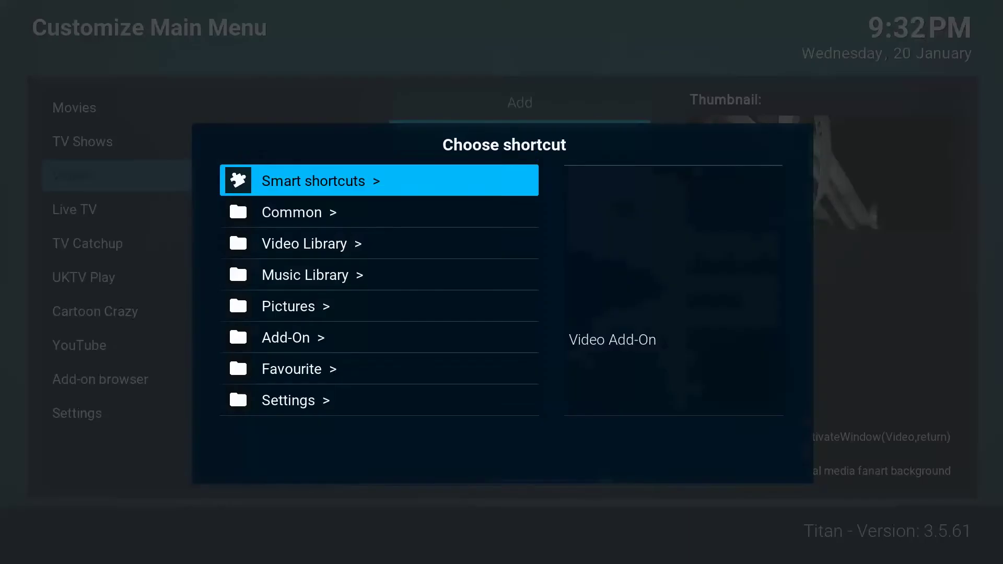
key(Down)
key(Down)
key(Down)
key(Down)
key(Down)
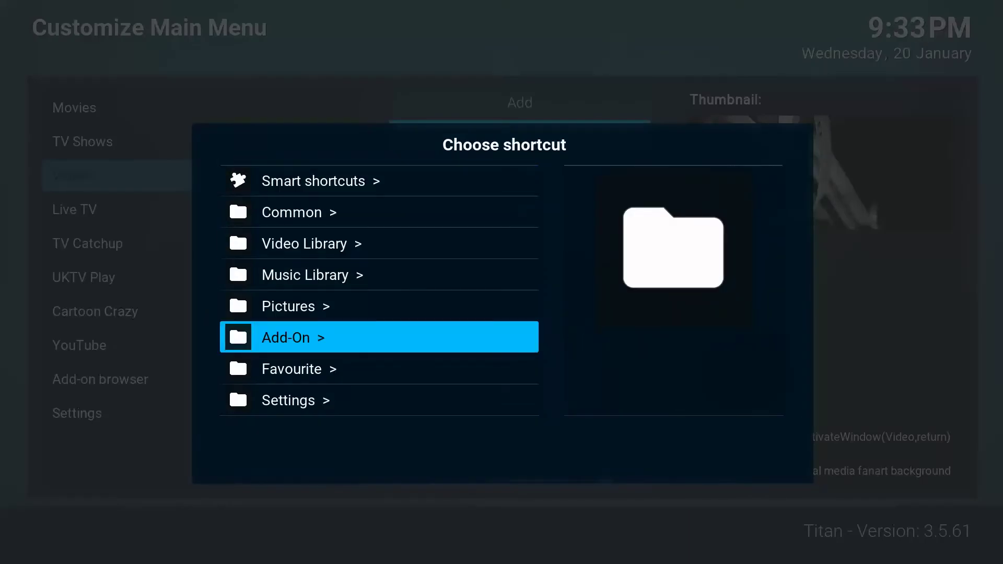
key(Return)
key(Down)
key(Down)
key(Return)
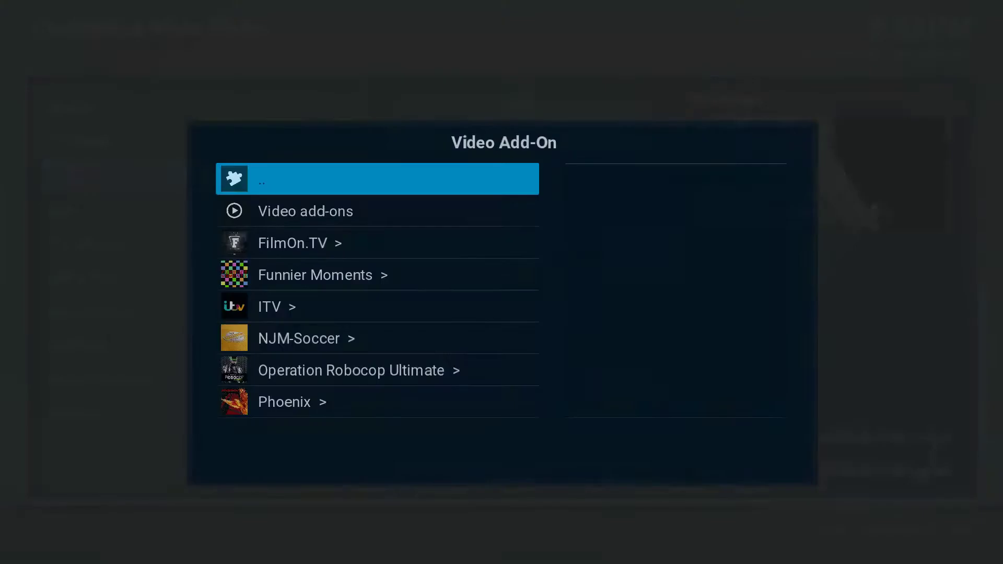
Replace the Videos item with a shortcut to the main folder of the Operation Robocop Ultimate add-on.
key(Down)
key(Down)
key(Down)
key(Down)
key(Down)
key(Down)
key(Return)
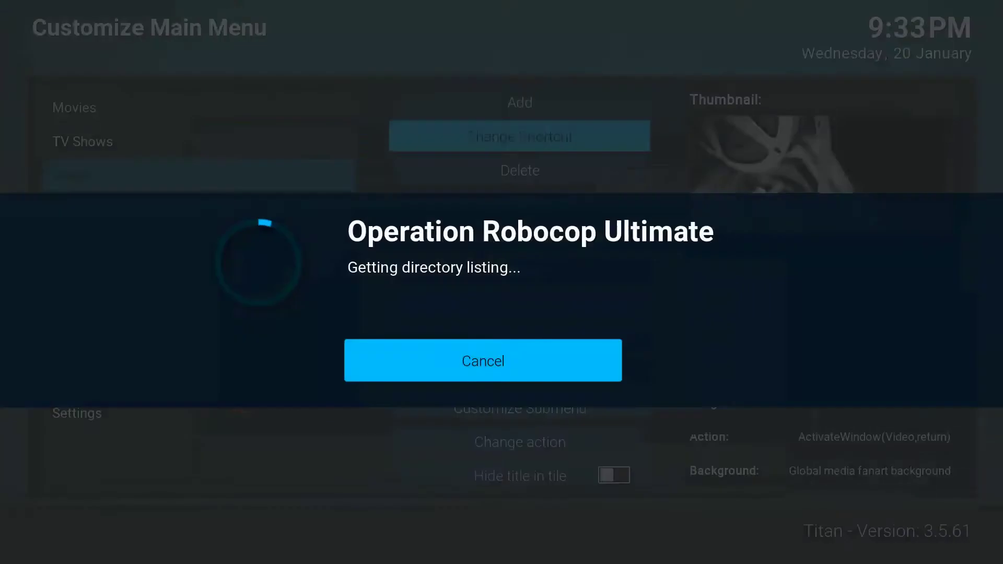
key(Down)
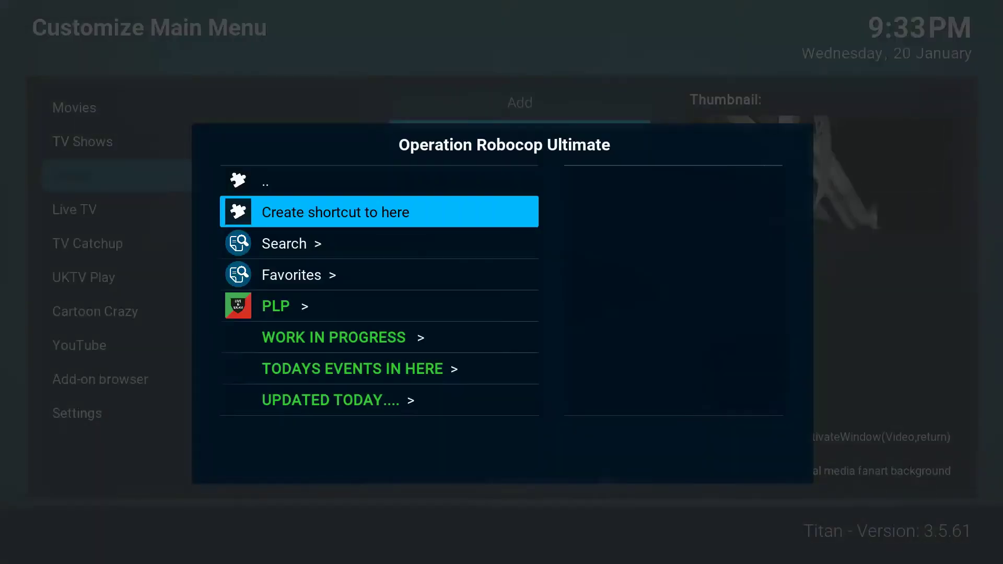
key(Return)
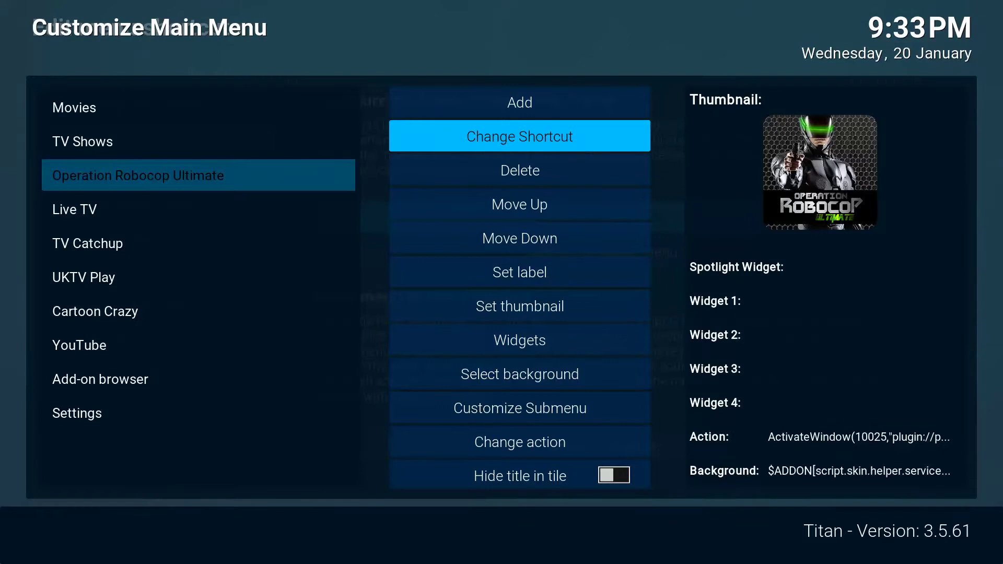
Start browsing for a custom thumbnail image for the Operation Robocop Ultimate menu item.
key(Down)
key(Down)
key(Down)
key(Down)
key(Down)
key(Return)
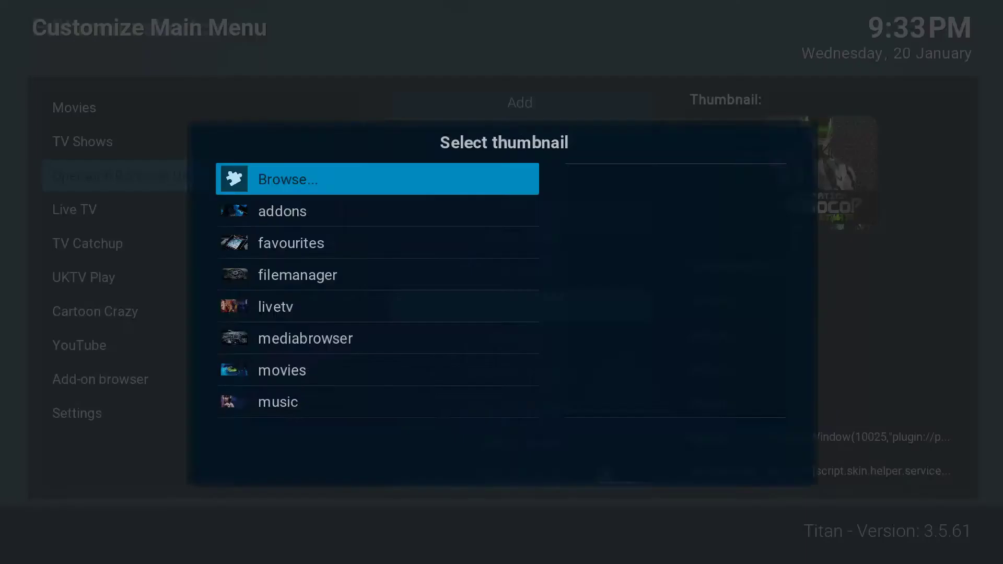
key(Return)
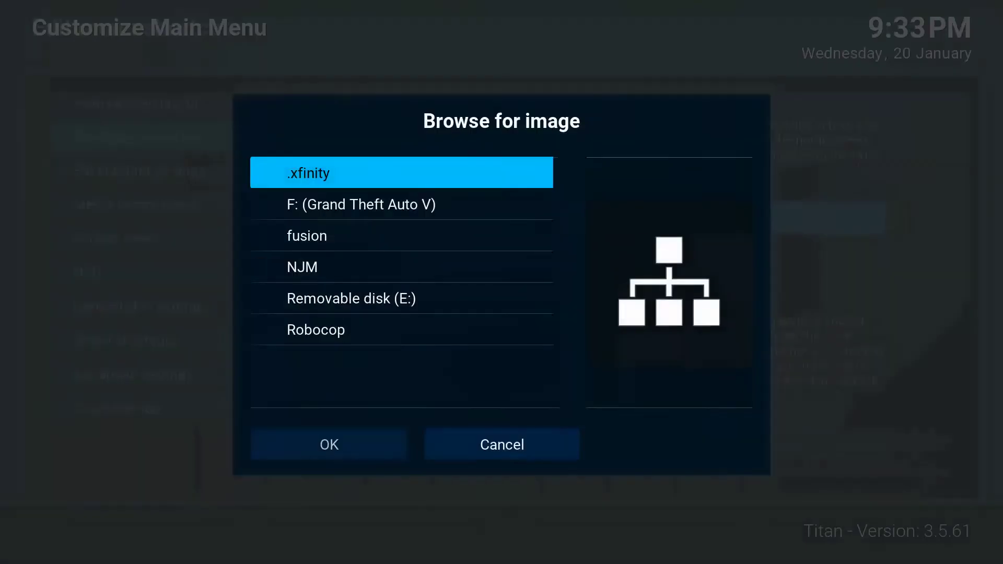
Set the thumbnail of Operation Robocop Ultimate to maxresdefault.jpg from Removable disk (E:).
key(Down)
key(Up)
key(Up)
key(Up)
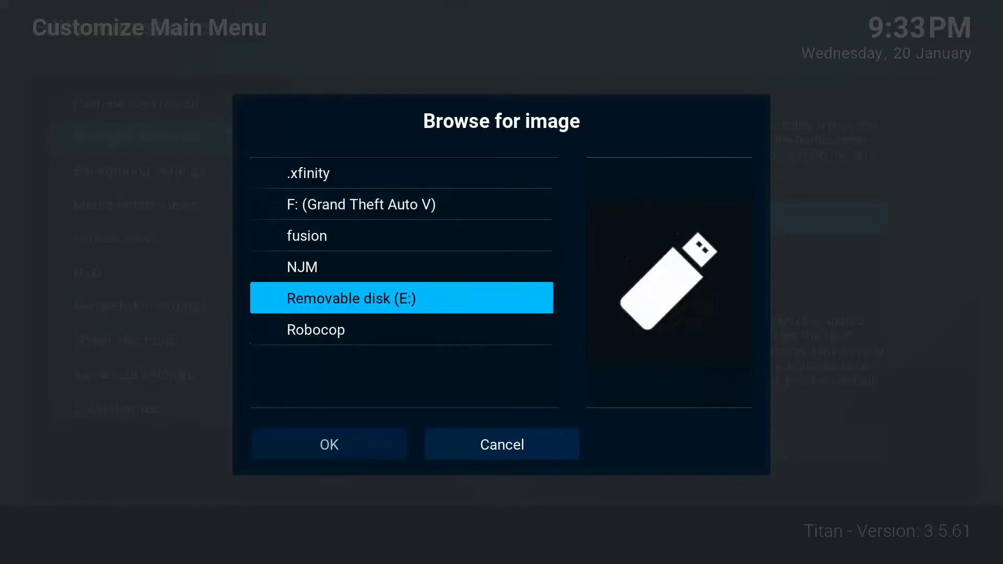
key(Return)
key(Down)
key(Return)
key(Down)
key(Down)
key(Down)
key(Down)
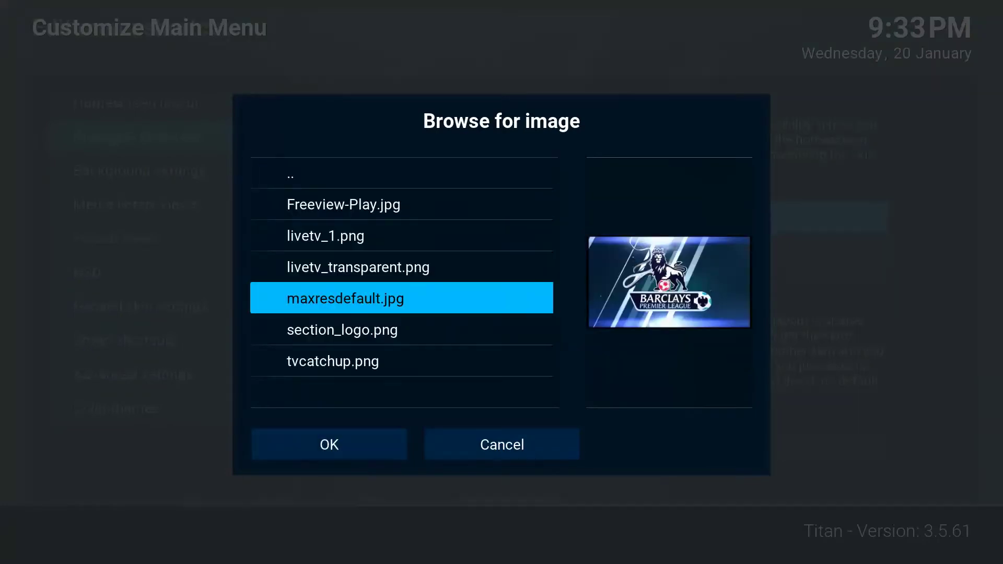
key(Return)
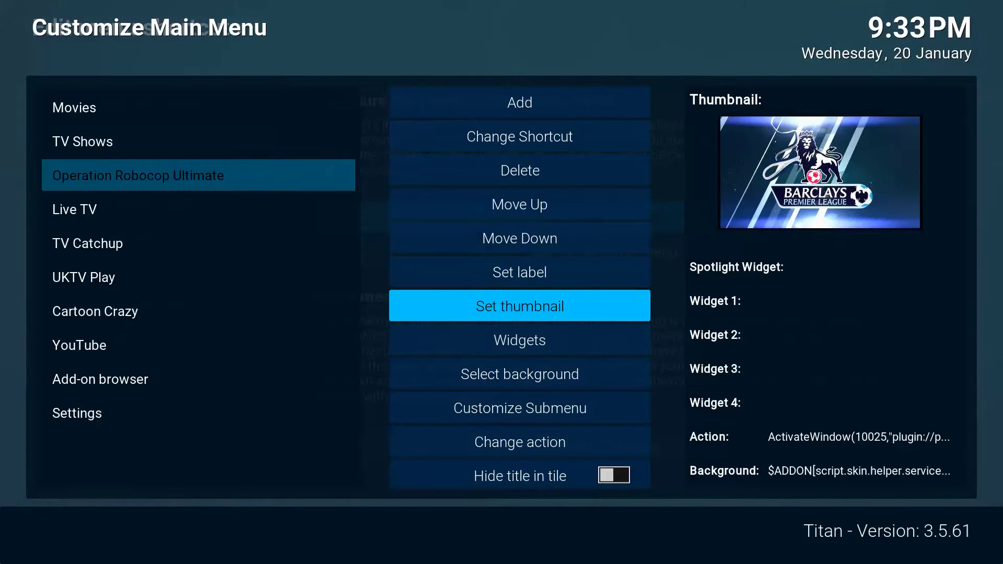
Choose maxresdefault.jpg from Removable disk (E:) once more as the Operation Robocop Ultimate thumbnail.
key(Return)
key(Down)
key(Up)
key(Return)
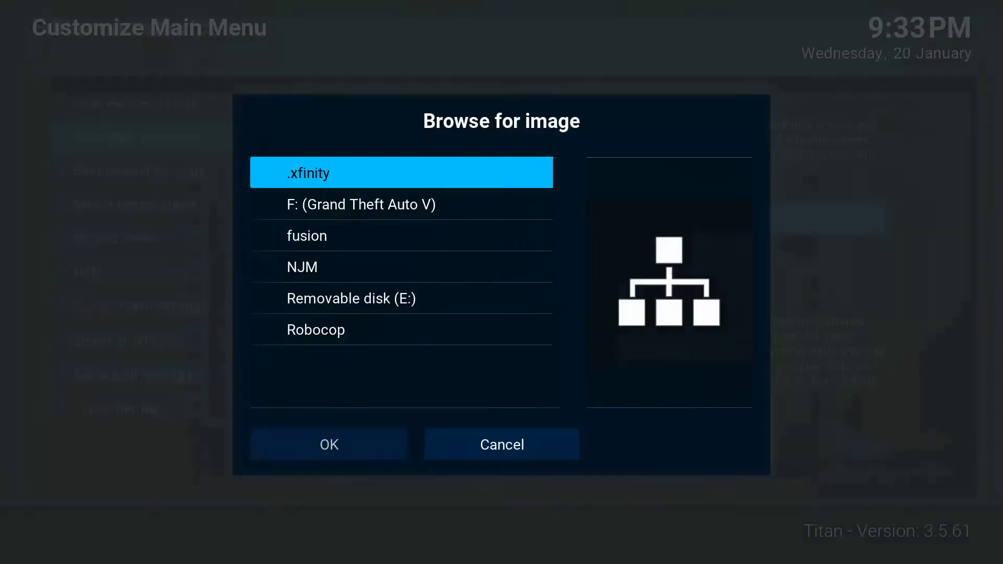
key(Down)
key(Down)
key(Down)
key(Down)
key(Return)
key(Down)
key(Return)
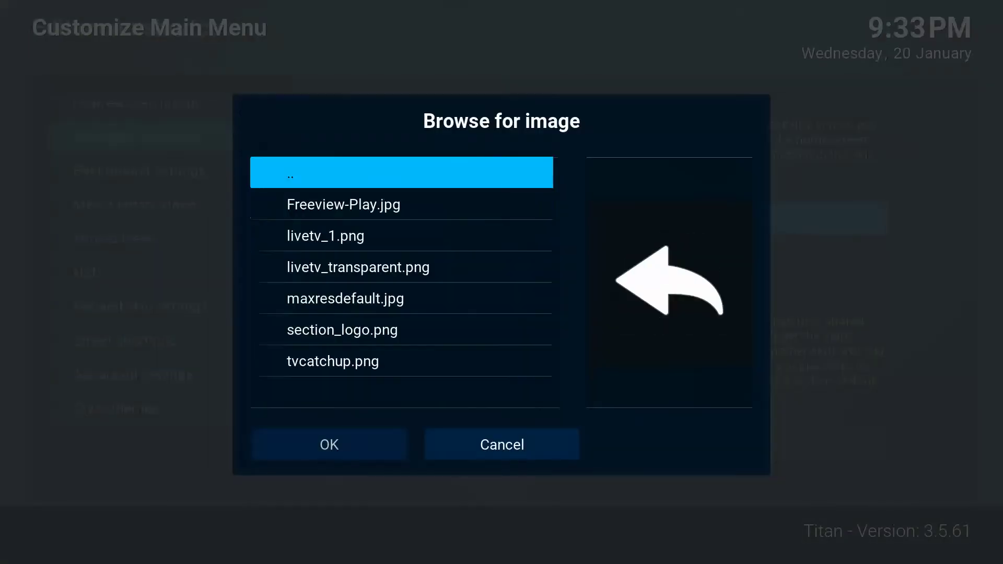
key(Down)
key(Down)
key(Down)
key(Down)
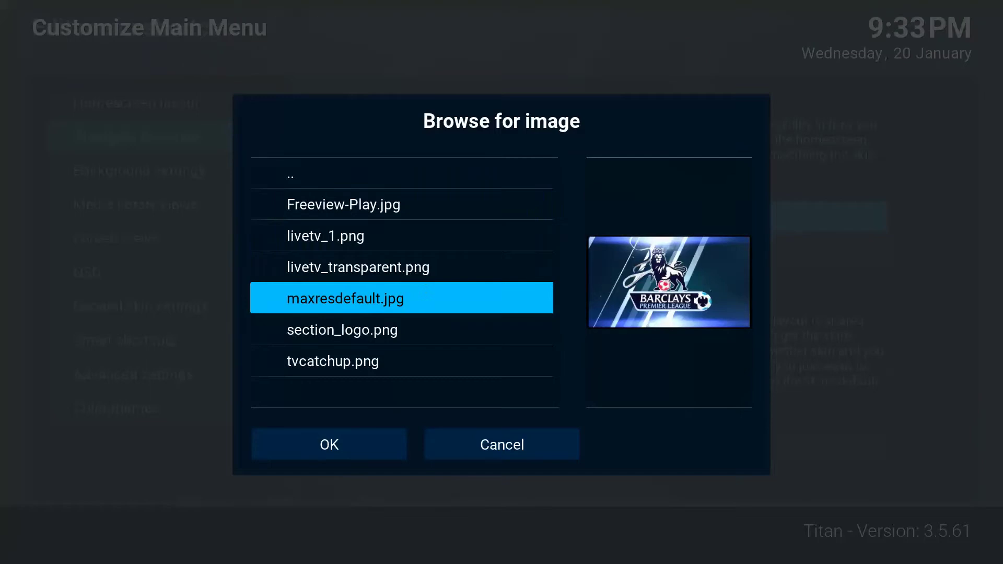
key(Return)
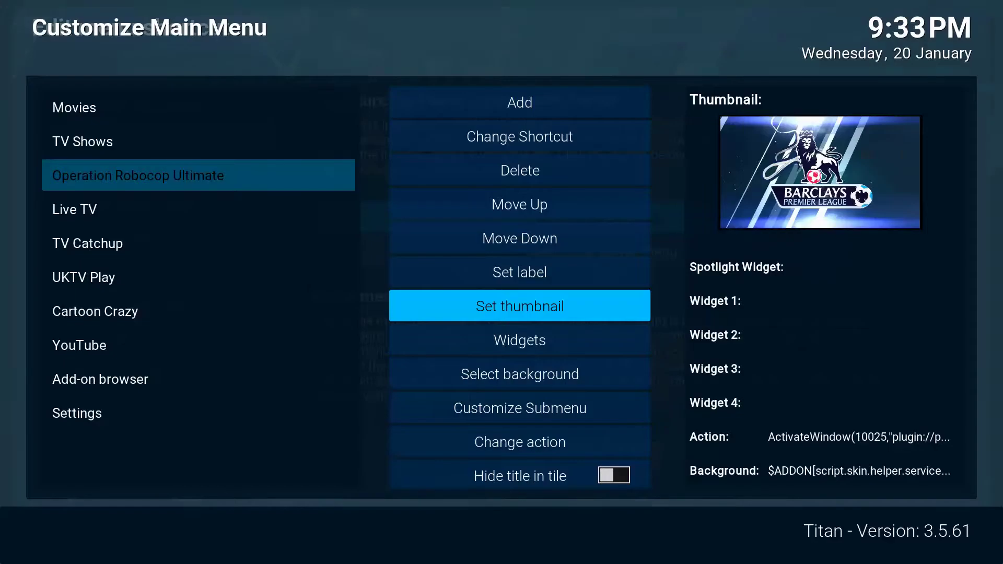
Open the widget settings of Operation Robocop Ultimate and start choosing Widget 1 from the video add-ons.
key(Down)
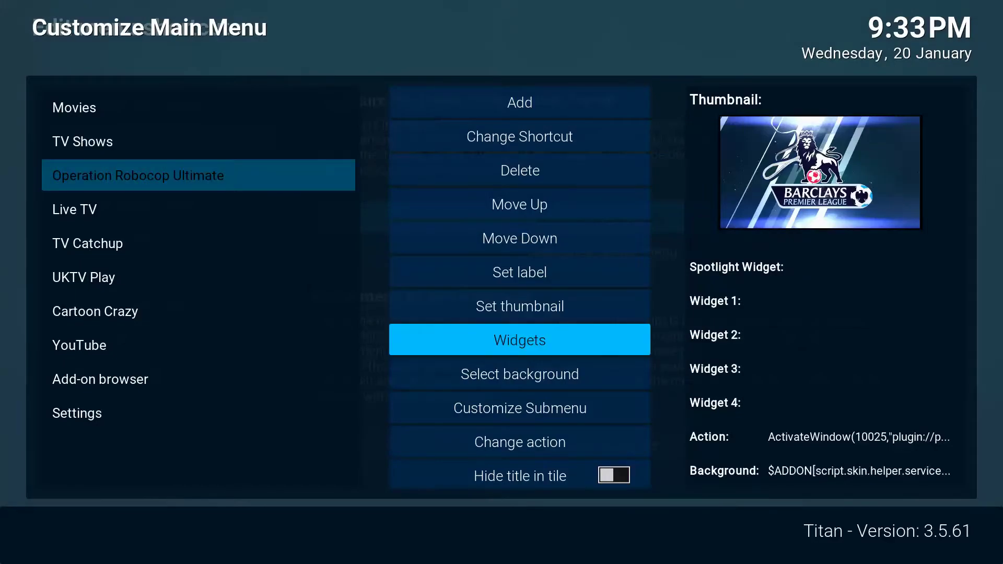
key(Return)
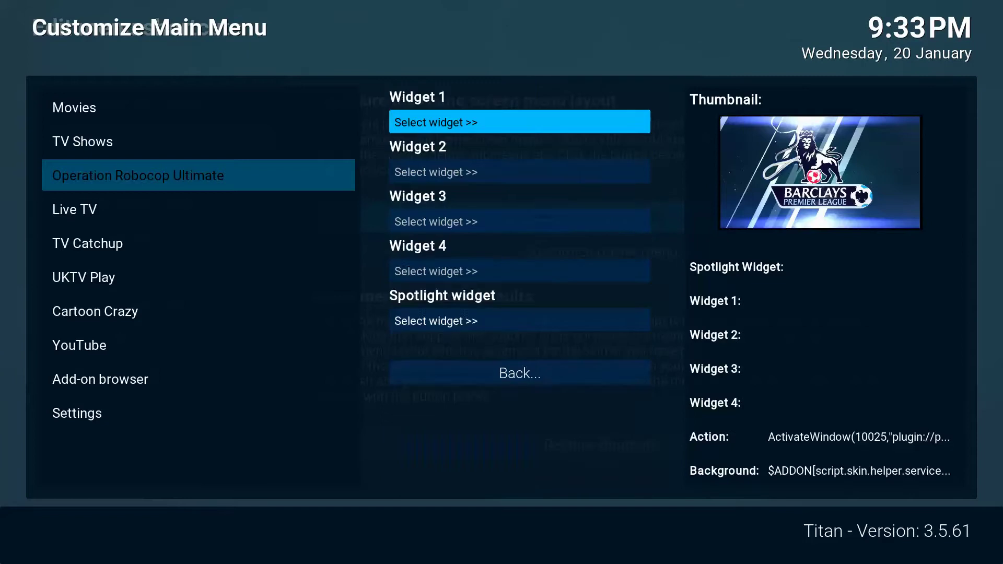
key(Return)
key(Down)
key(Down)
key(Down)
key(Down)
key(Down)
key(Down)
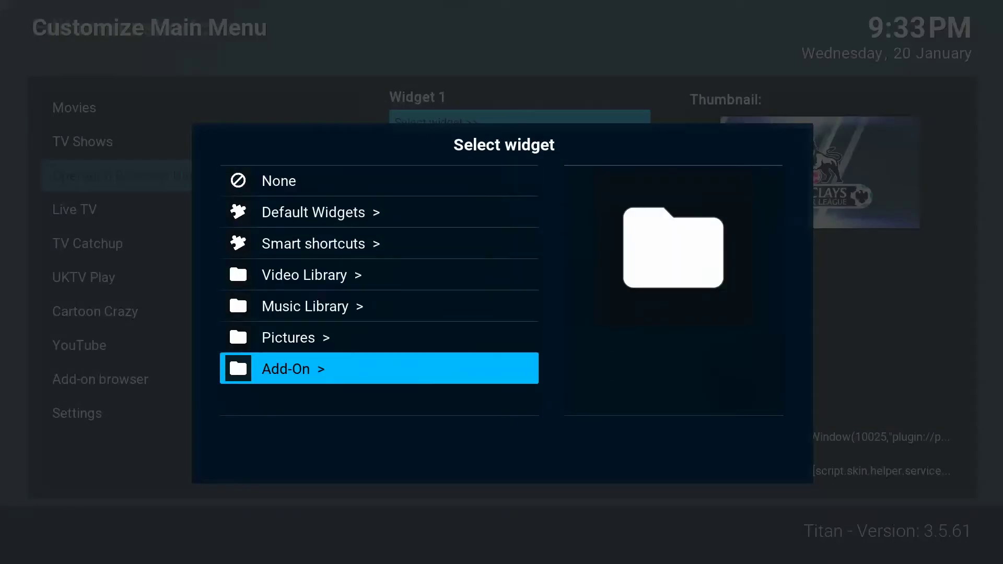
key(Return)
key(Down)
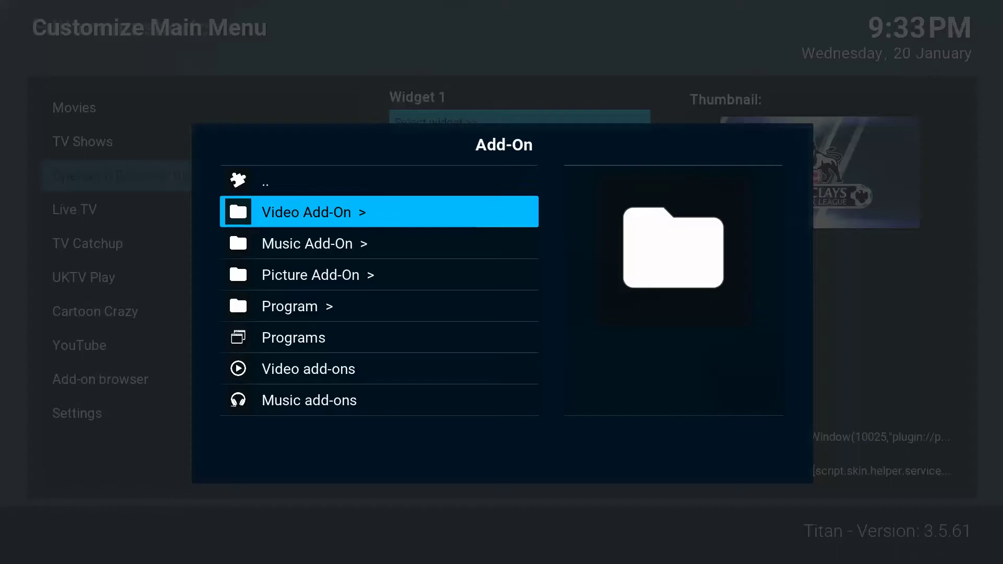
key(Return)
Set Widget 1 to the PLP folder of the Operation Robocop Ultimate add-on.
key(Down)
key(Down)
key(Down)
key(Down)
key(Down)
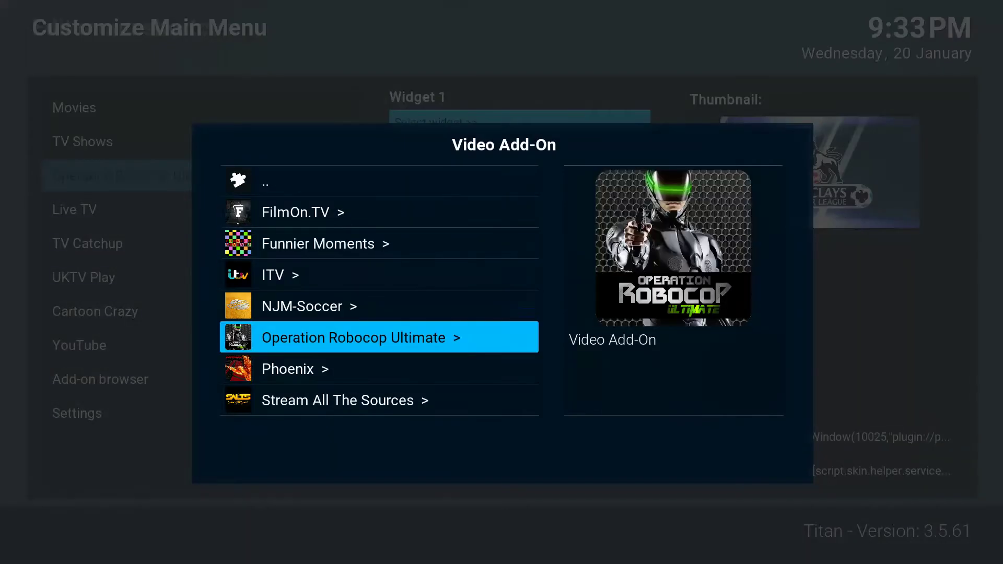
key(Return)
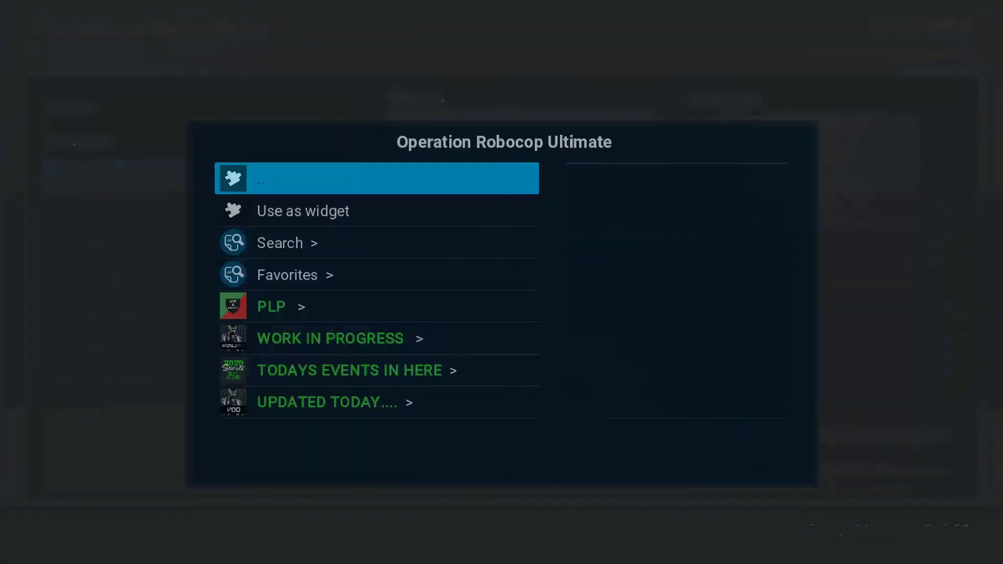
key(Down)
key(Down)
key(Down)
key(Down)
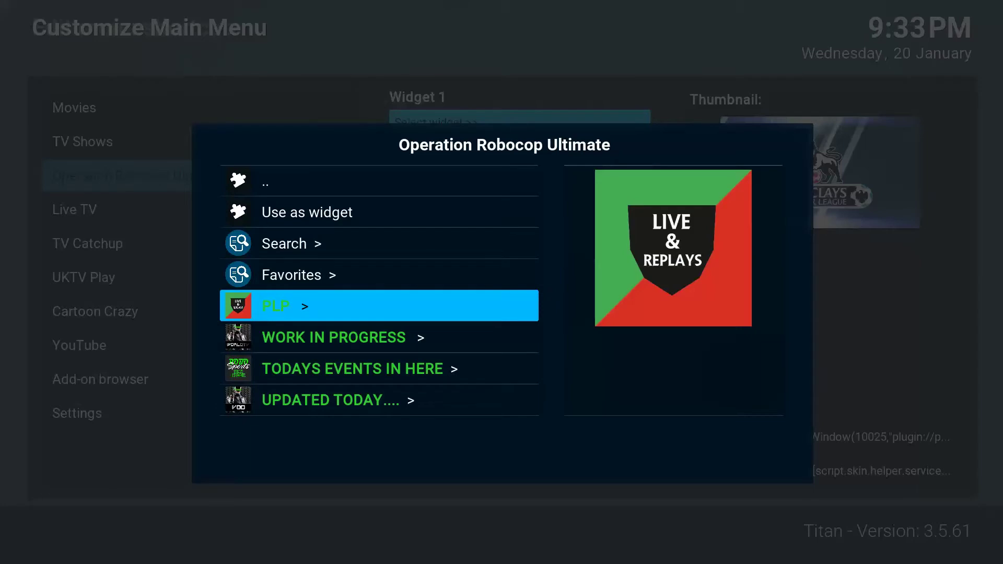
key(Return)
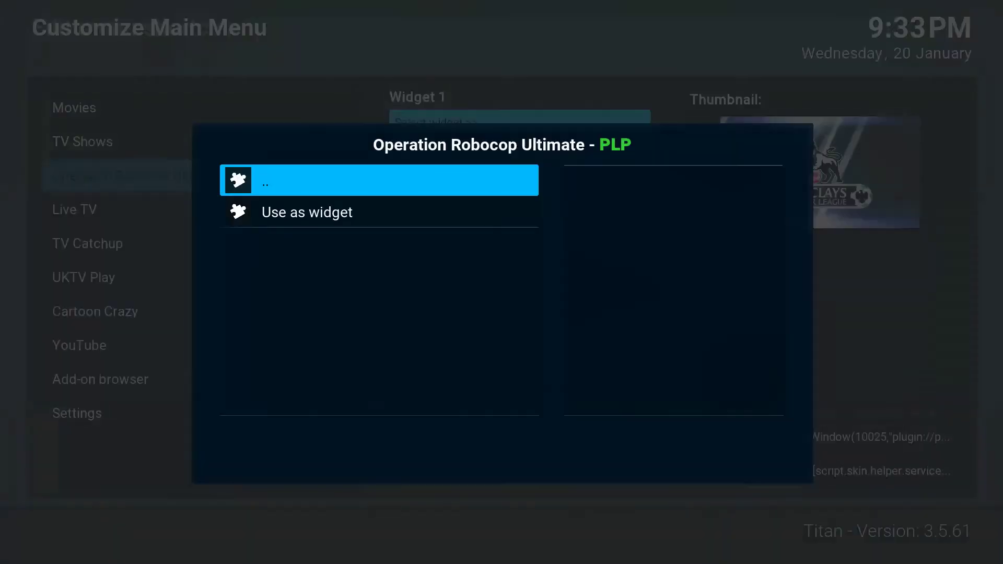
key(Down)
key(Return)
Start choosing Widget 2 and open the list of video add-ons as its source.
key(Down)
key(Down)
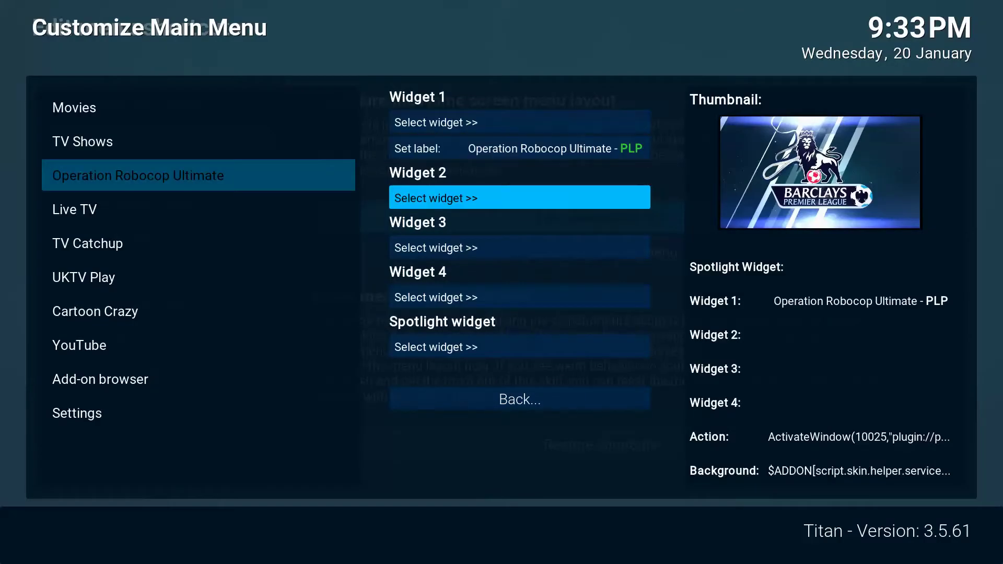
key(Return)
key(Down)
key(Down)
key(Down)
key(Down)
key(Down)
key(Down)
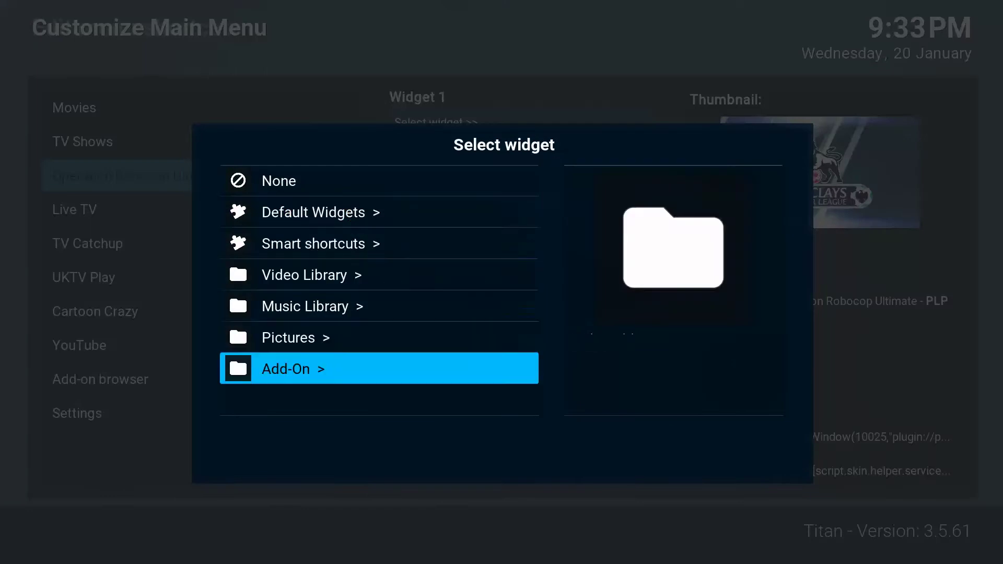
key(Return)
key(Down)
key(Down)
key(Down)
key(Down)
key(Down)
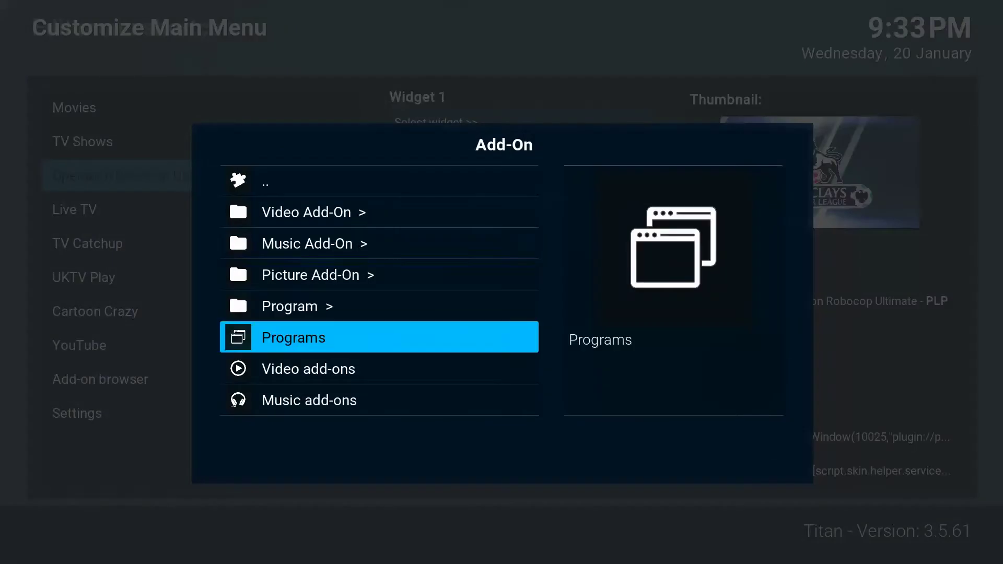
key(Up)
key(Up)
key(Up)
key(Up)
key(Return)
Browse to the Staael2014 section of the Phoenix add-on for Widget 2.
key(Down)
key(Down)
key(Down)
key(Down)
key(Down)
key(Down)
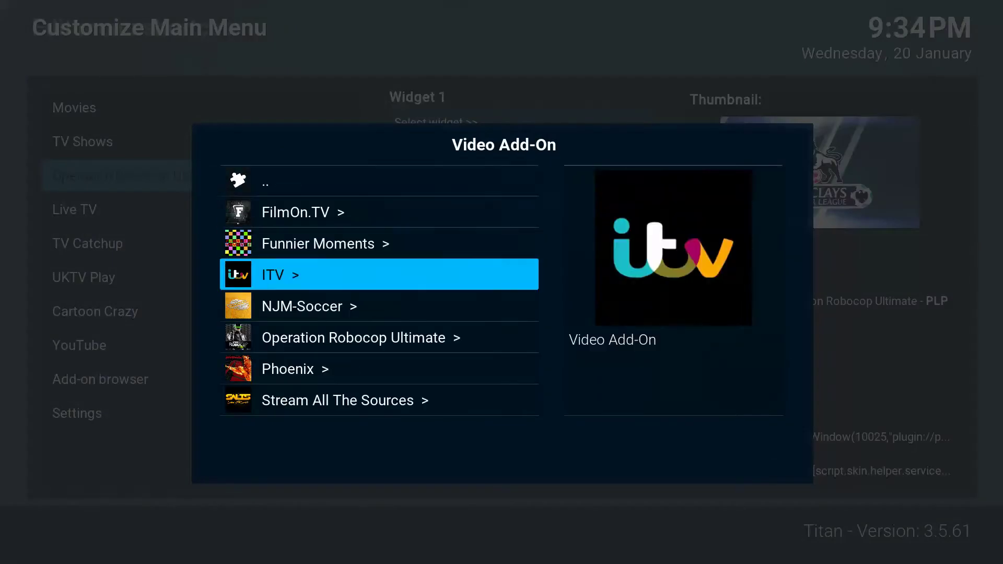
key(Return)
key(Down)
key(Down)
key(Down)
key(Down)
key(Down)
key(Down)
key(Down)
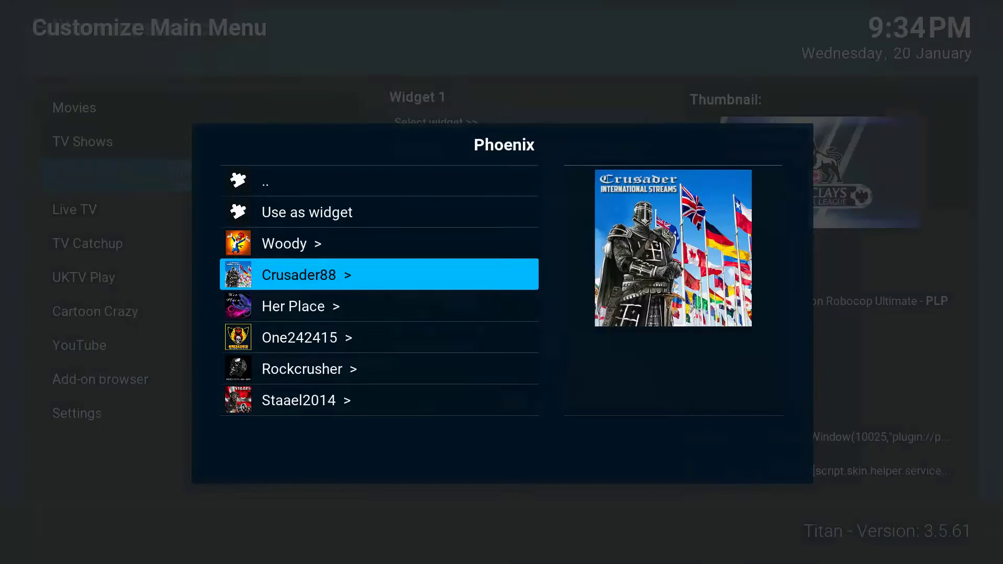
key(Return)
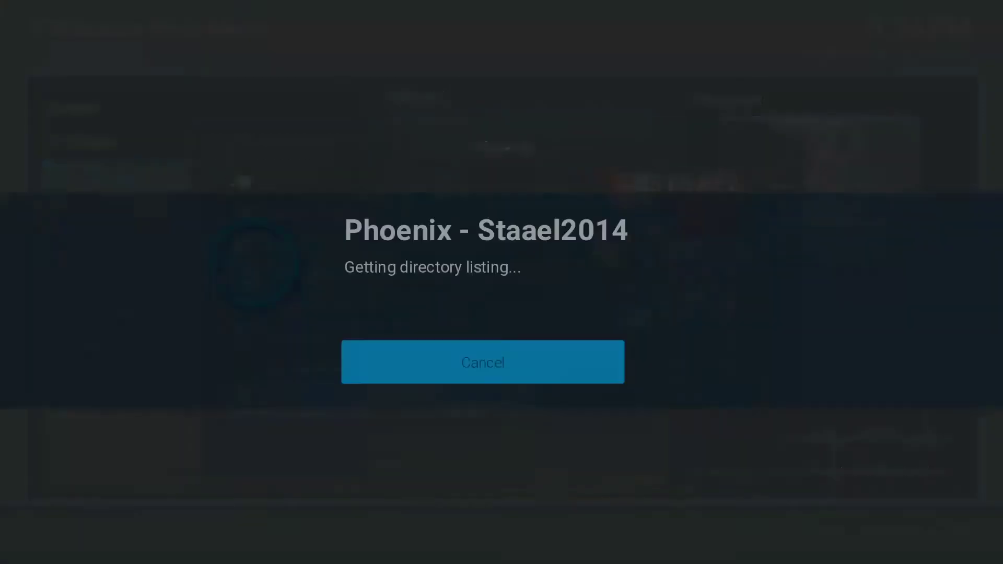
Use the LIVE GAMES folder within Phoenix's Staael2014 section as Widget 2.
key(Down)
key(Up)
key(Up)
key(Up)
key(Up)
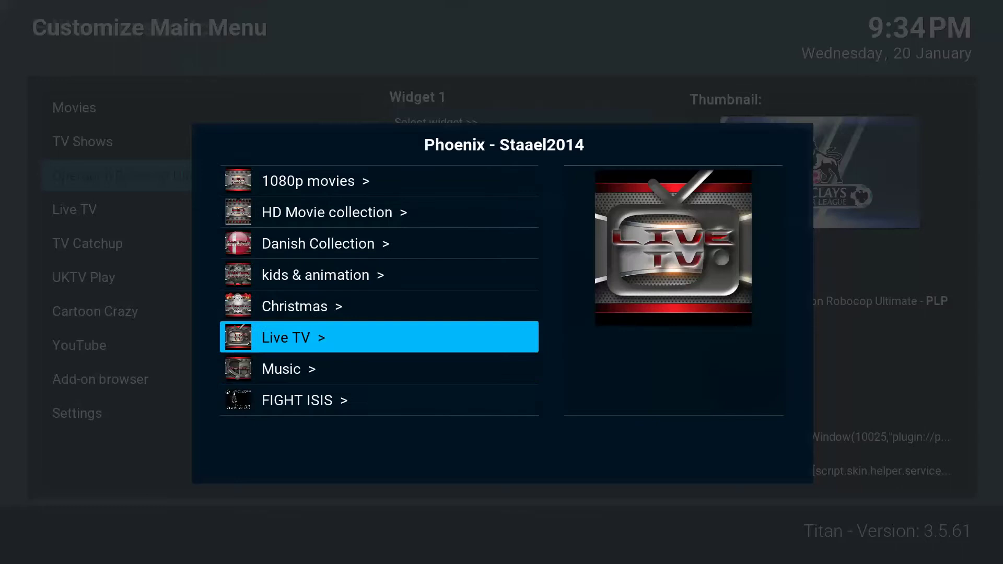
key(Return)
key(Down)
key(Down)
key(Return)
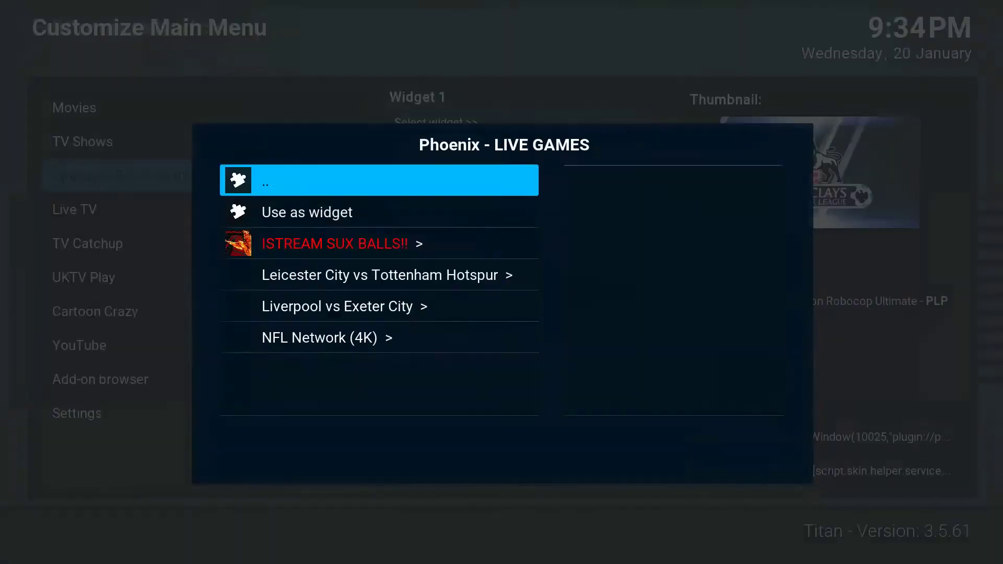
key(Down)
key(Return)
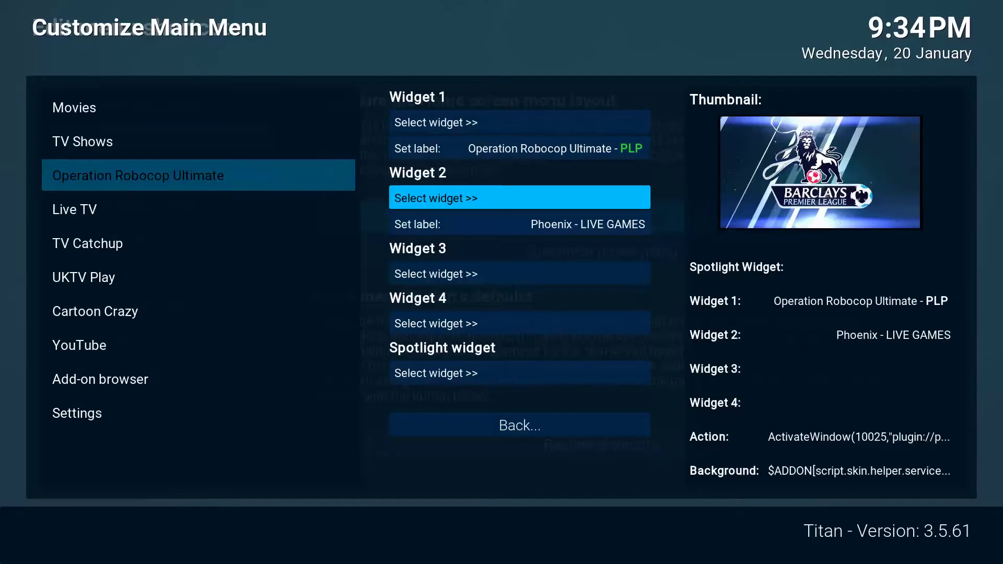
Start choosing Widget 3 and open the list of video add-ons as its source.
key(Down)
key(Down)
key(Return)
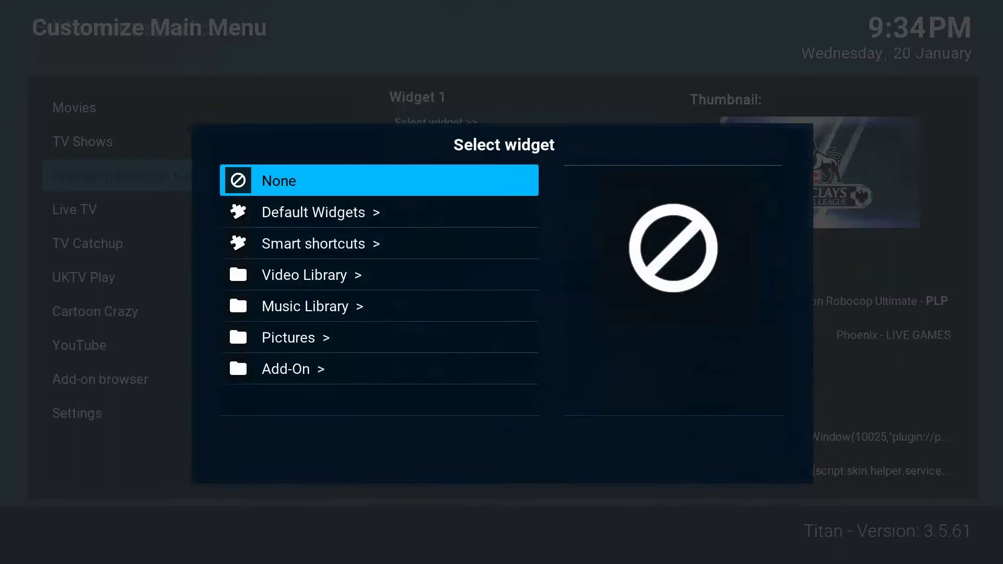
key(Up)
key(Return)
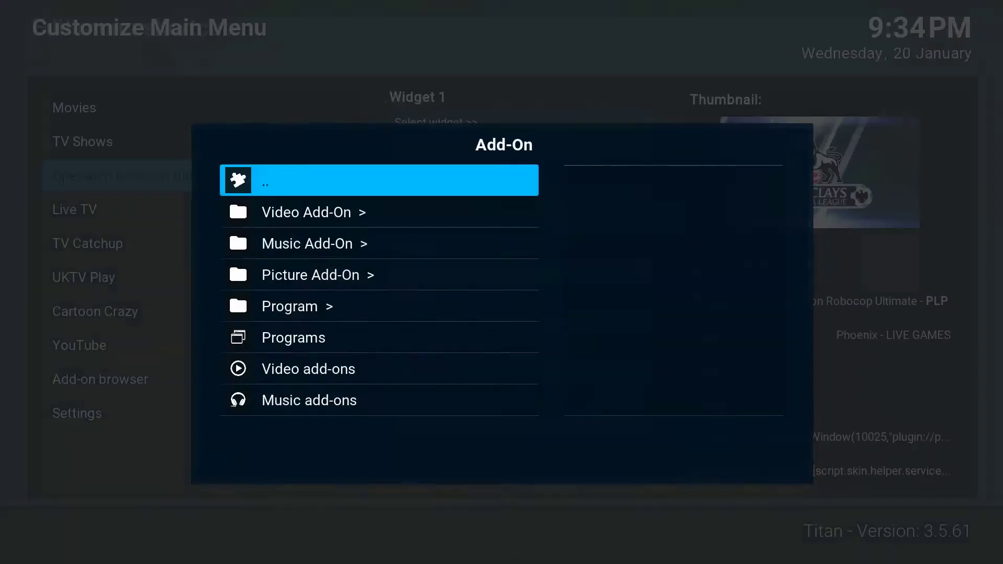
key(Down)
key(Return)
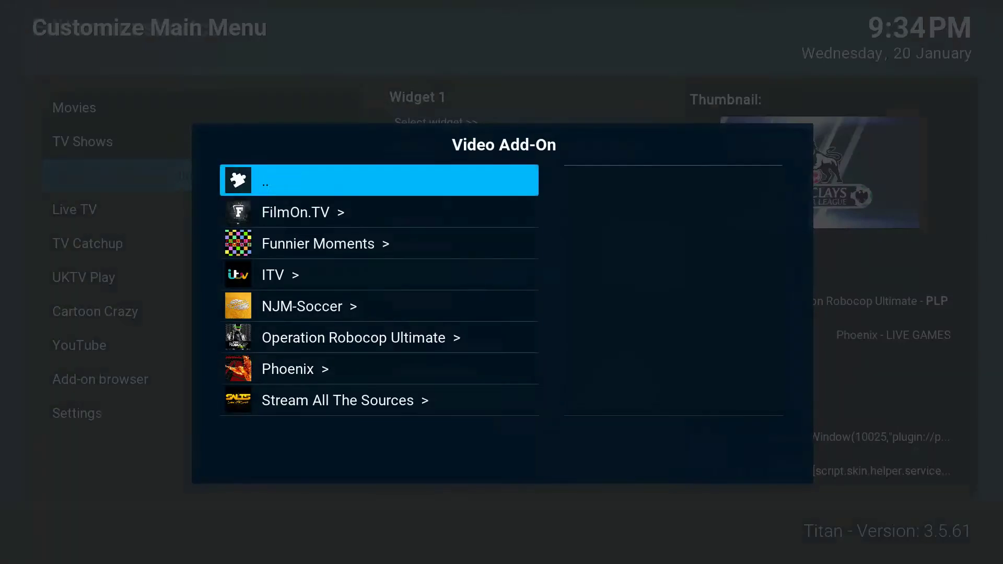
Set Widget 3 to the MATCHDAY 2016 folder of the NJM-Soccer add-on.
key(Down)
key(Down)
key(Down)
key(Down)
key(Return)
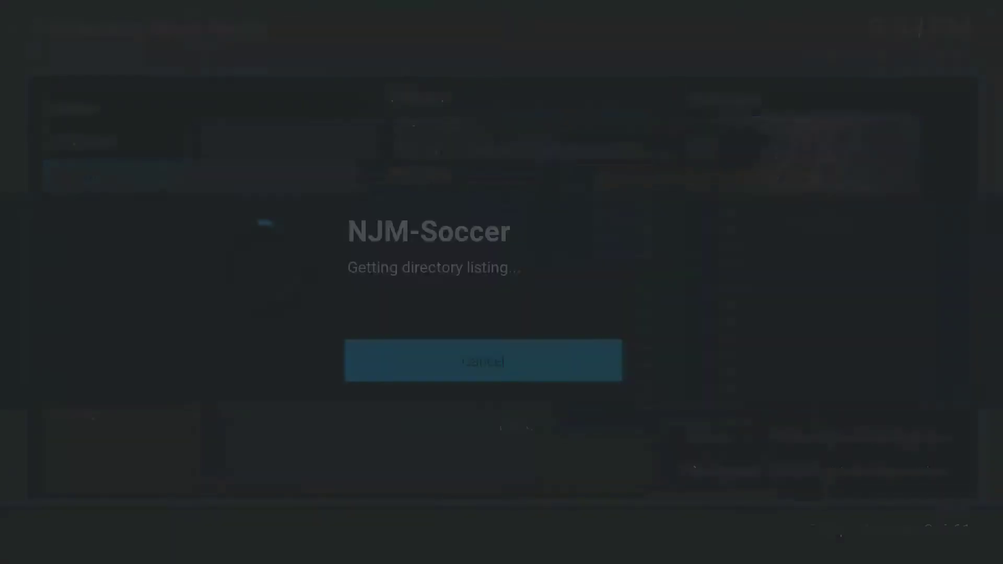
key(Down)
key(Down)
key(Down)
key(Down)
key(Down)
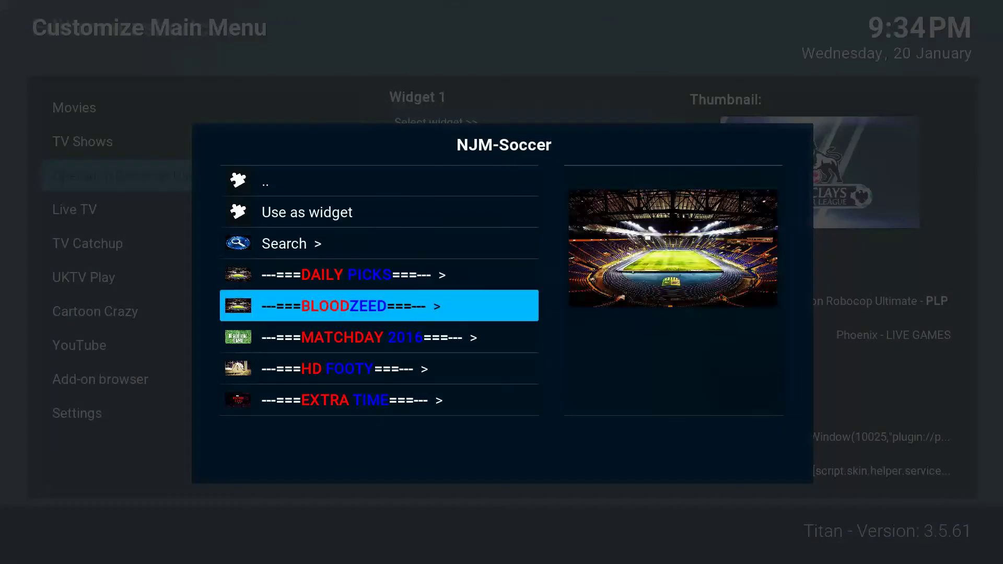
key(Return)
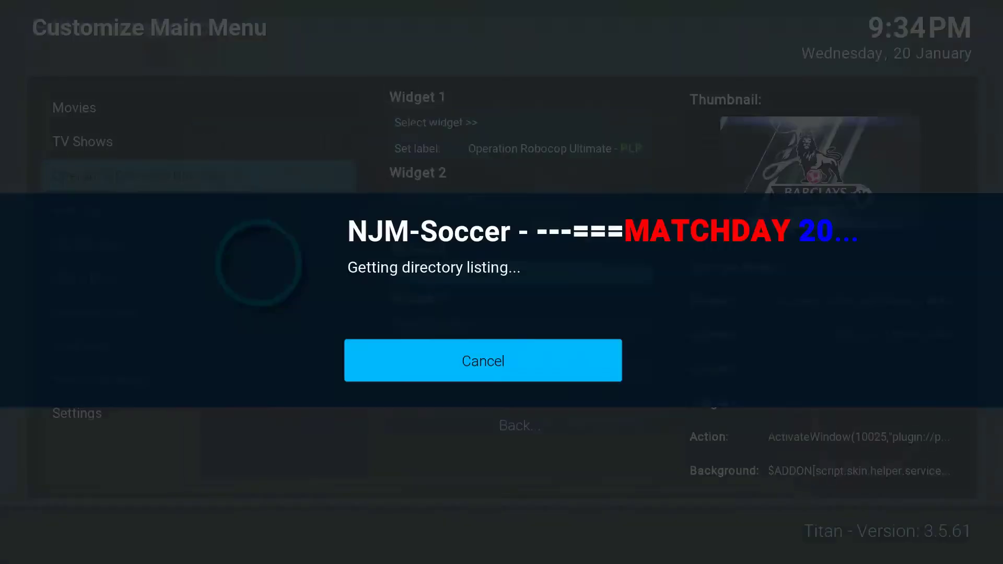
key(Down)
key(Return)
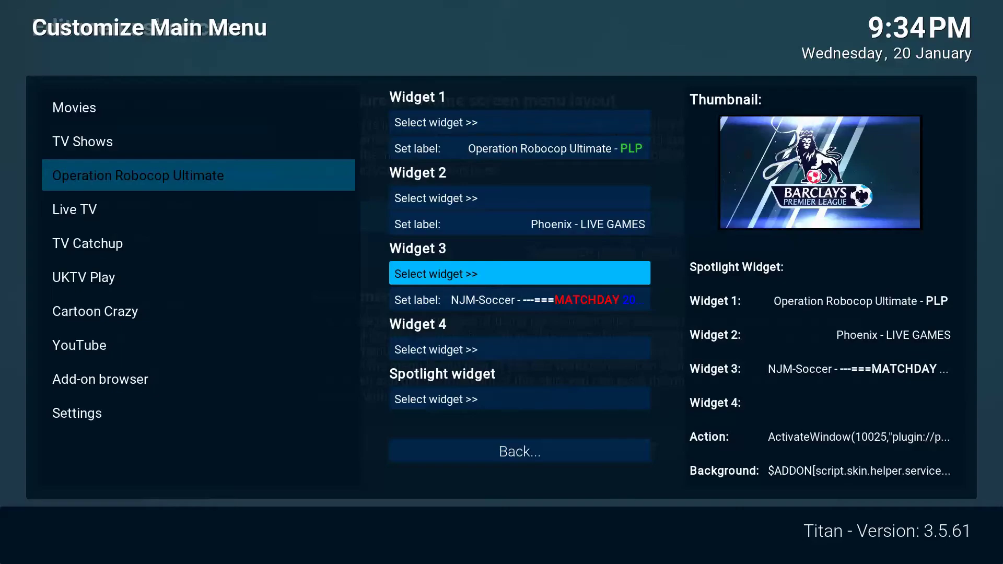
Leave the widget settings and look at the submenu editor of Operation Robocop Ultimate without adding anything.
key(Down)
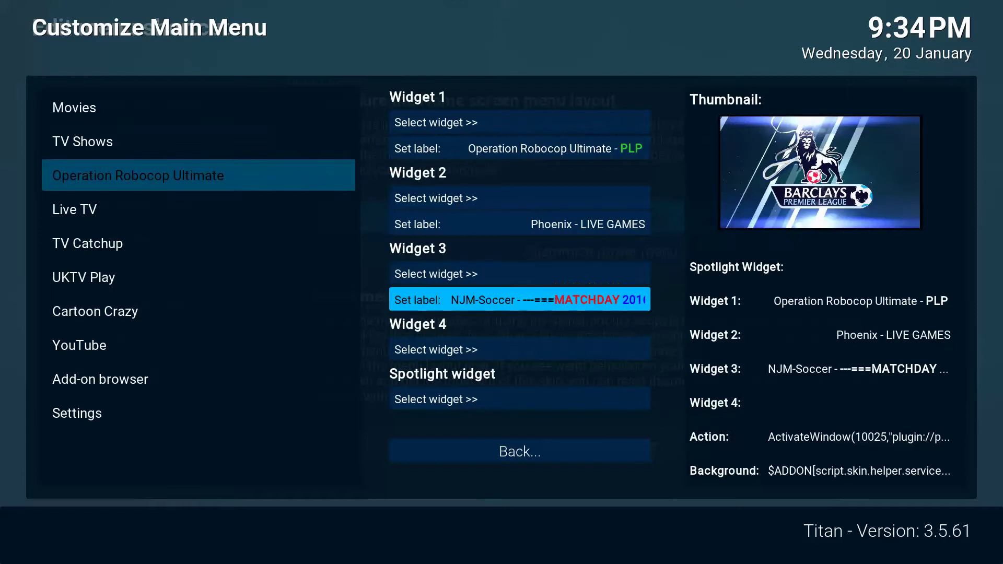
key(Down)
key(Down)
key(Return)
key(Down)
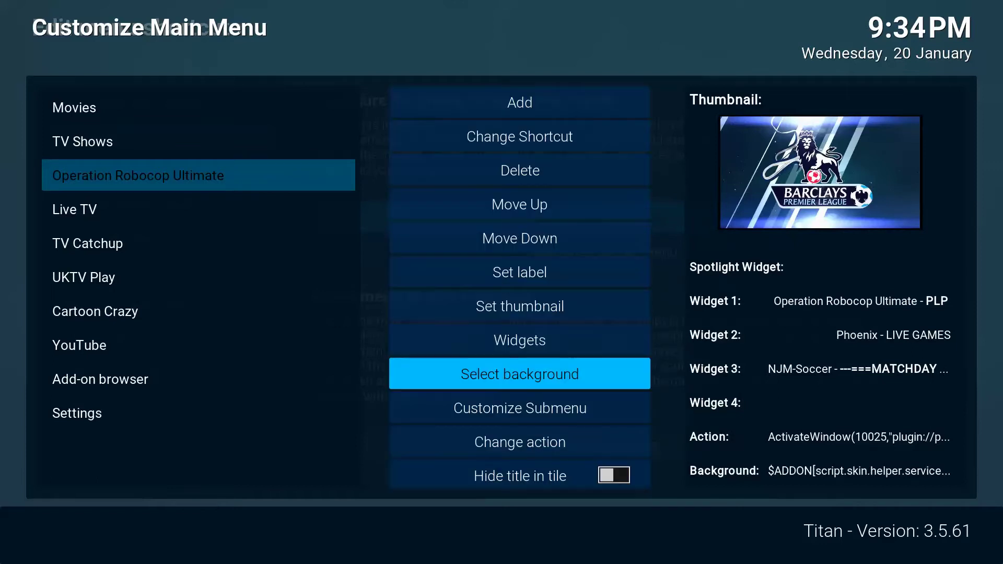
key(Down)
key(Return)
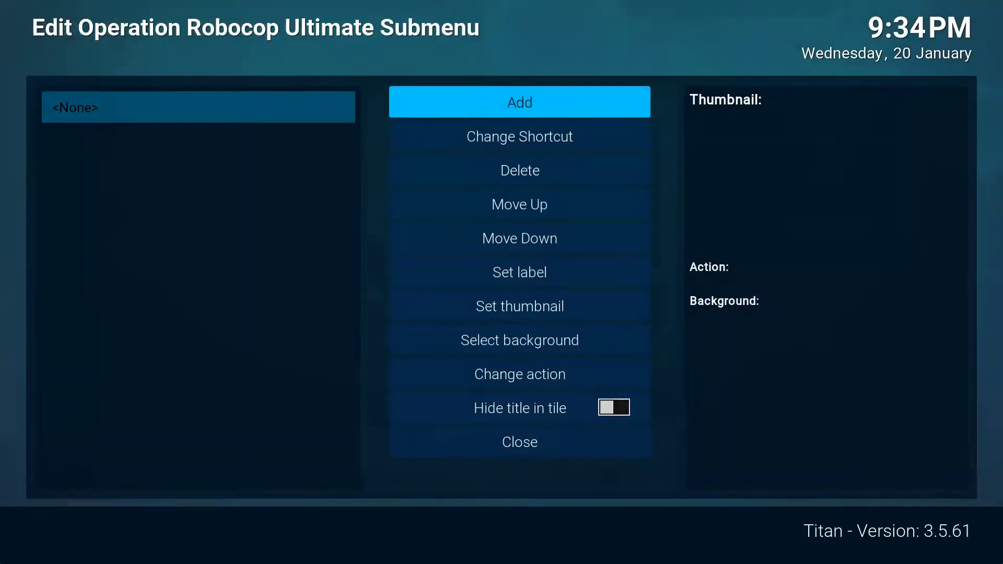
key(Escape)
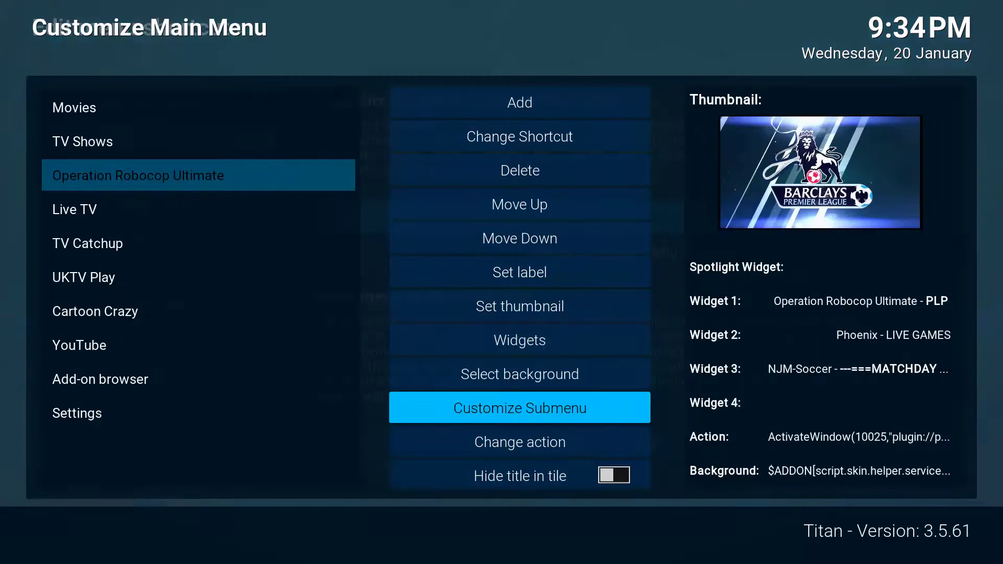
Finish customizing the main menu, return to the home screen and display the Operation Robocop Ultimate item's widgets.
key(Escape)
key(Escape)
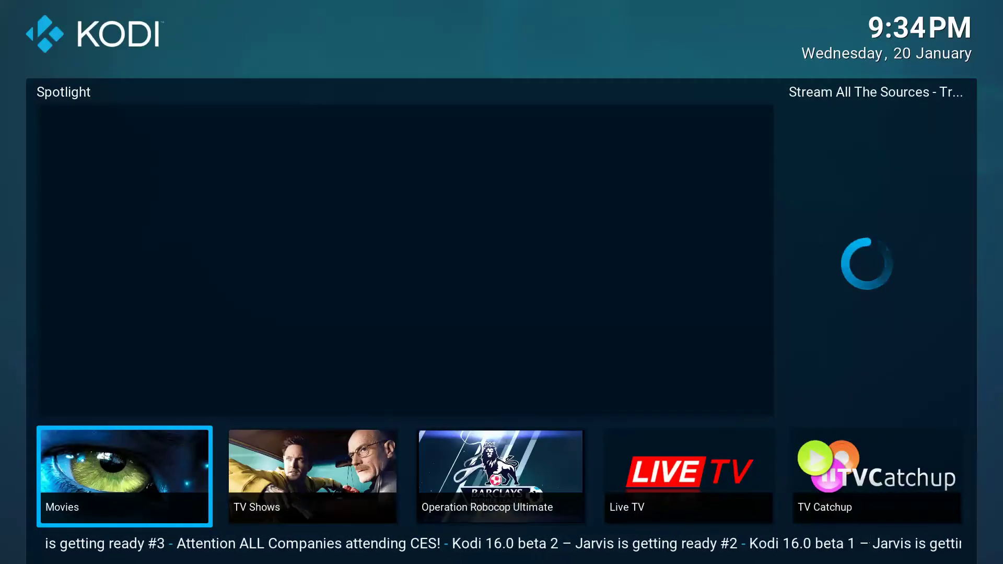
key(Right)
key(Right)
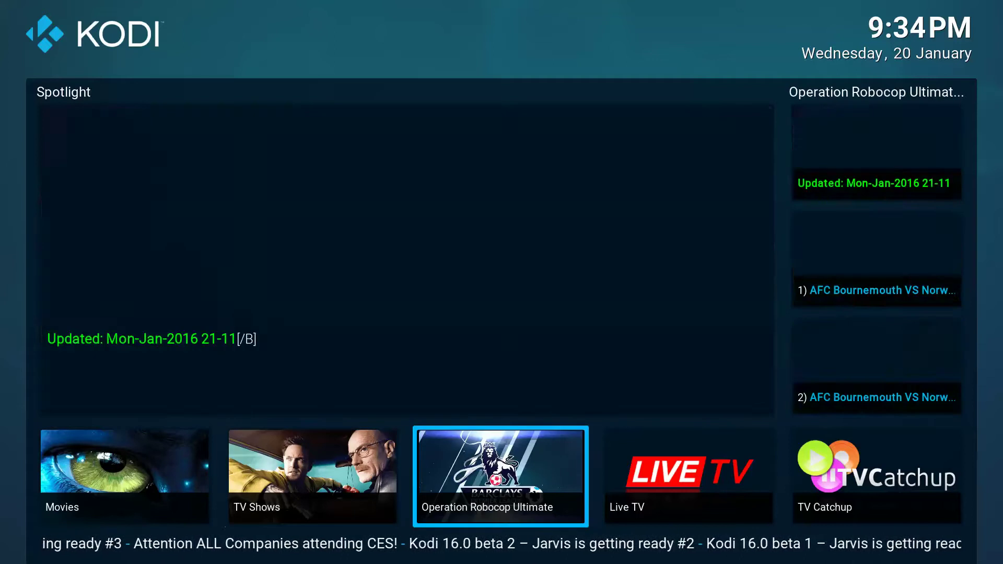
key(Left)
key(Right)
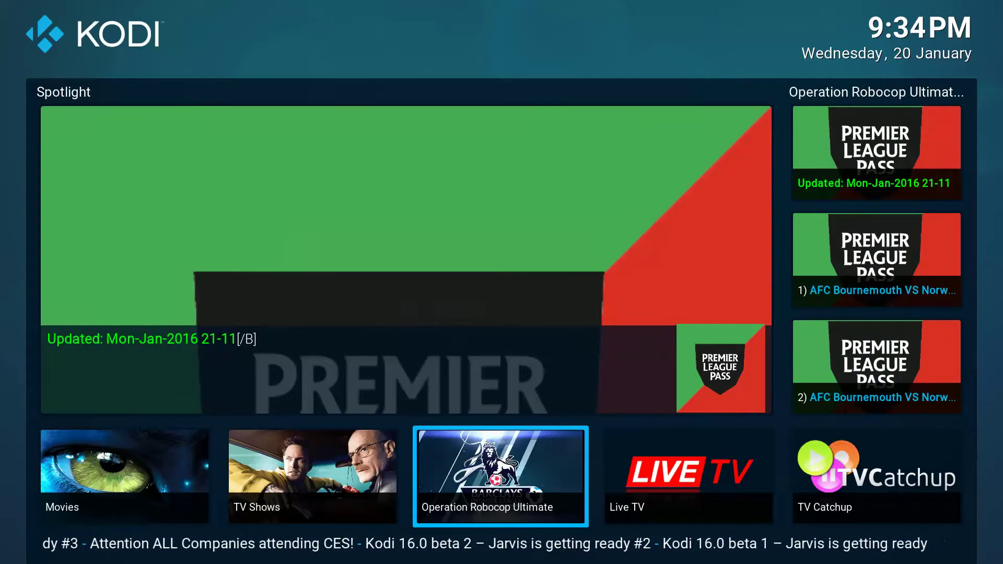
key(Left)
key(Left)
key(Right)
key(Right)
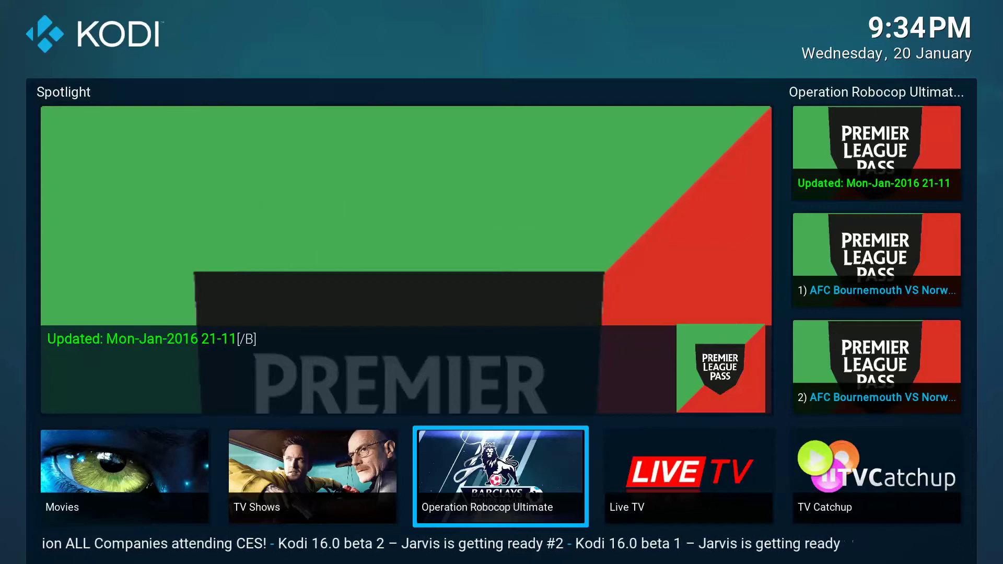
Open the skin settings from the home menu's Settings item and start editing the main menu shortcuts.
key(Left)
key(Left)
key(Left)
key(Left)
key(Right)
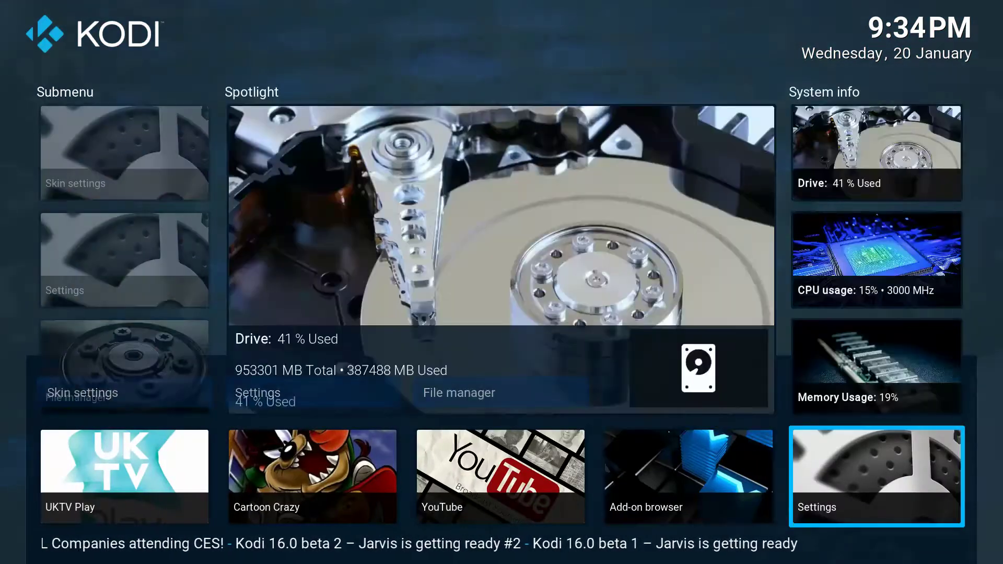
key(Return)
key(Return)
key(Down)
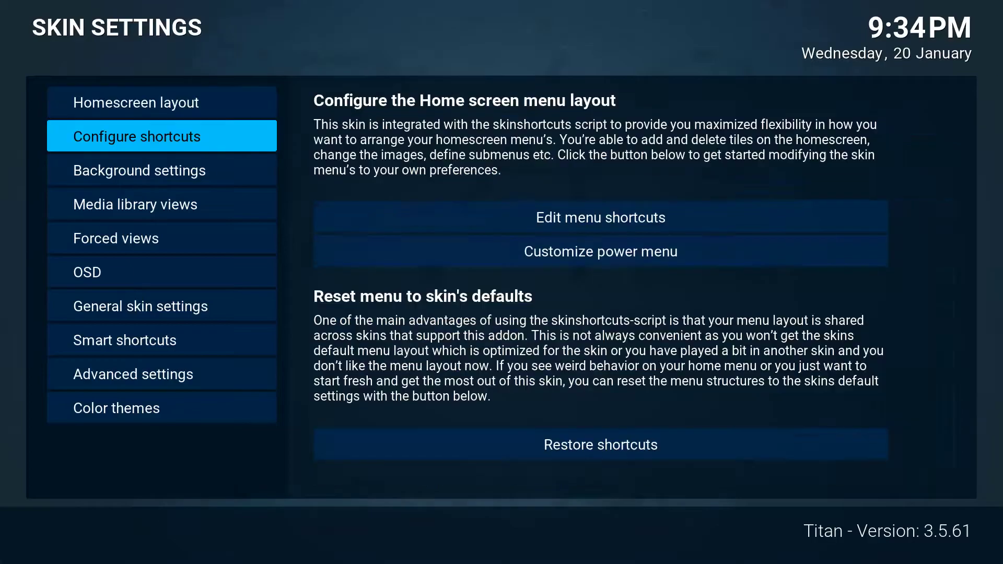
key(Right)
key(Return)
Rename the Operation Robocop Ultimate menu item as "Live Sport".
key(Left)
key(Down)
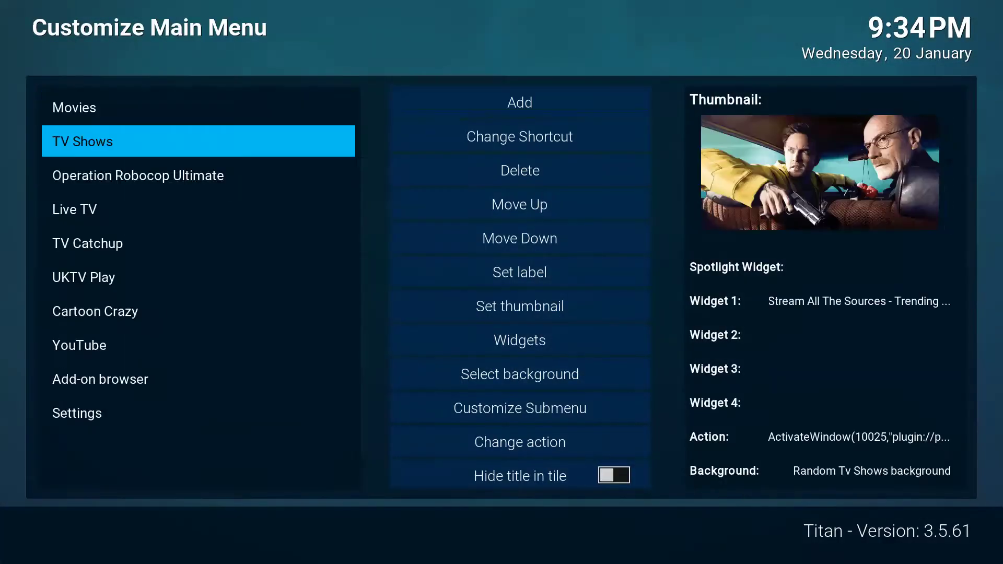
key(Down)
key(Right)
key(Down)
key(Down)
key(Down)
key(Down)
key(Down)
key(Return)
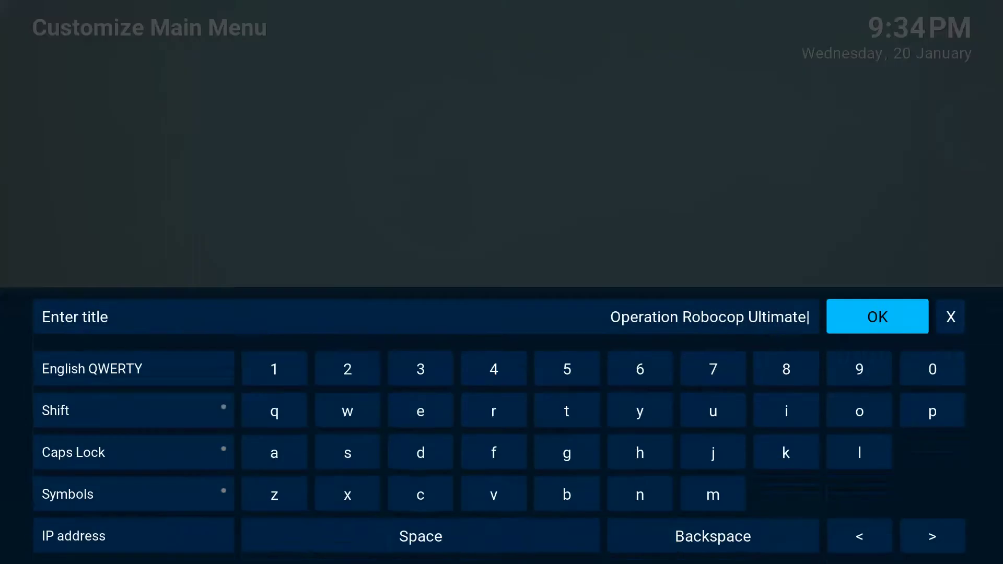
key(BackSpace)
key(BackSpace)
key(BackSpace)
key(BackSpace)
key(BackSpace)
key(BackSpace)
key(BackSpace)
key(BackSpace)
key(BackSpace)
key(BackSpace)
key(BackSpace)
key(BackSpace)
key(BackSpace)
key(BackSpace)
key(BackSpace)
key(BackSpace)
key(BackSpace)
key(BackSpace)
key(BackSpace)
key(BackSpace)
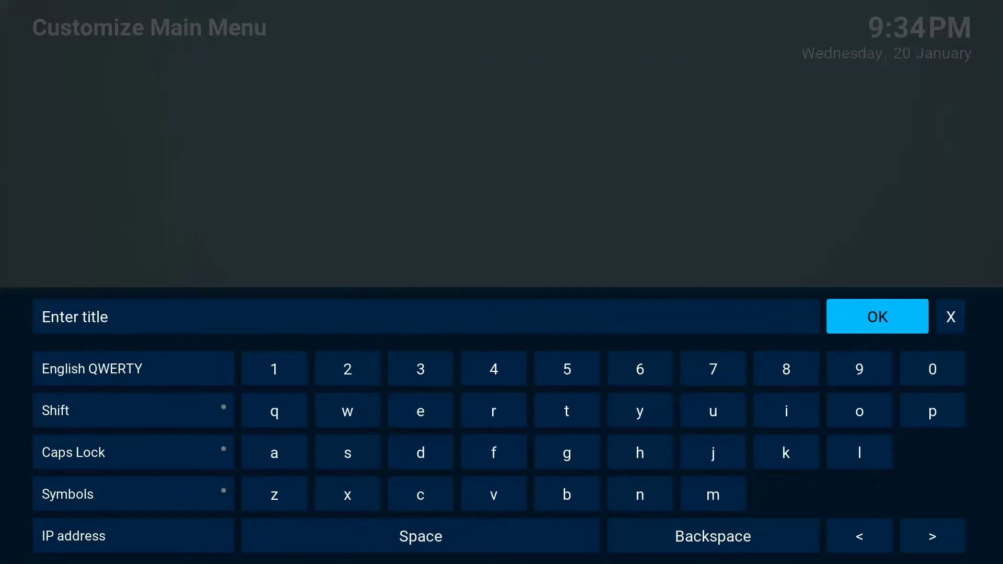
text(Live Sport)
key(Return)
Finish customizing the main menu and display the Live Sport item on the home screen.
key(Escape)
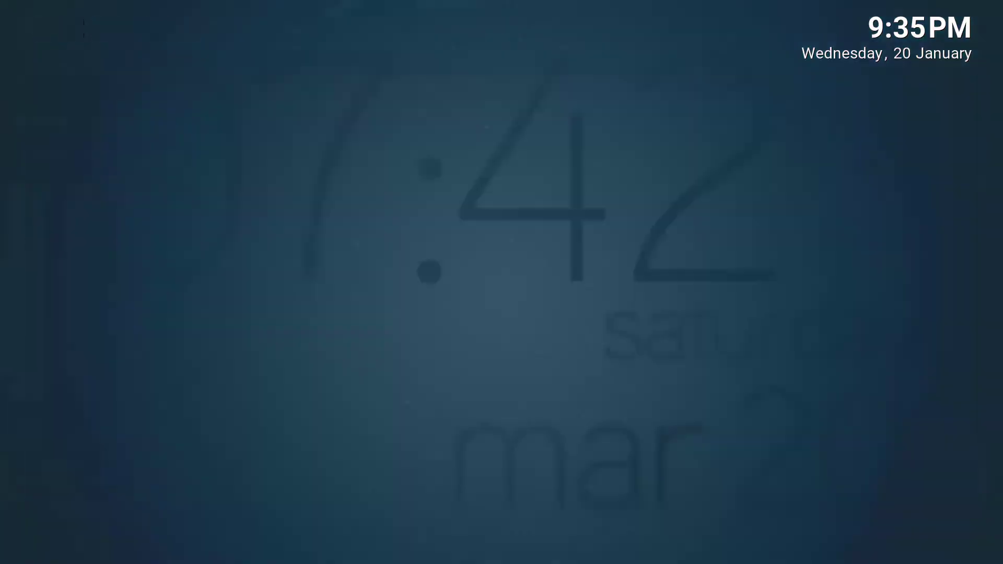
key(Right)
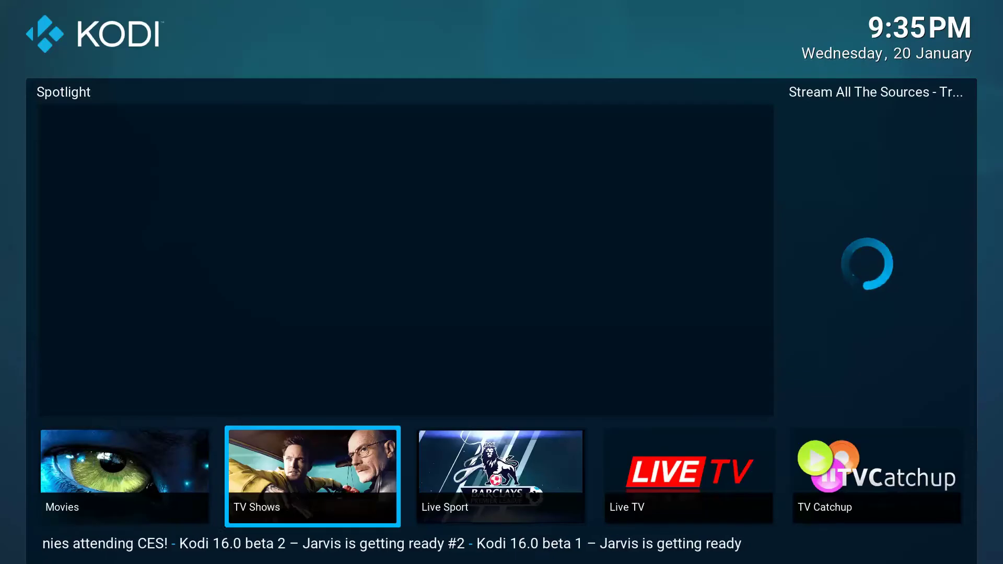
key(Right)
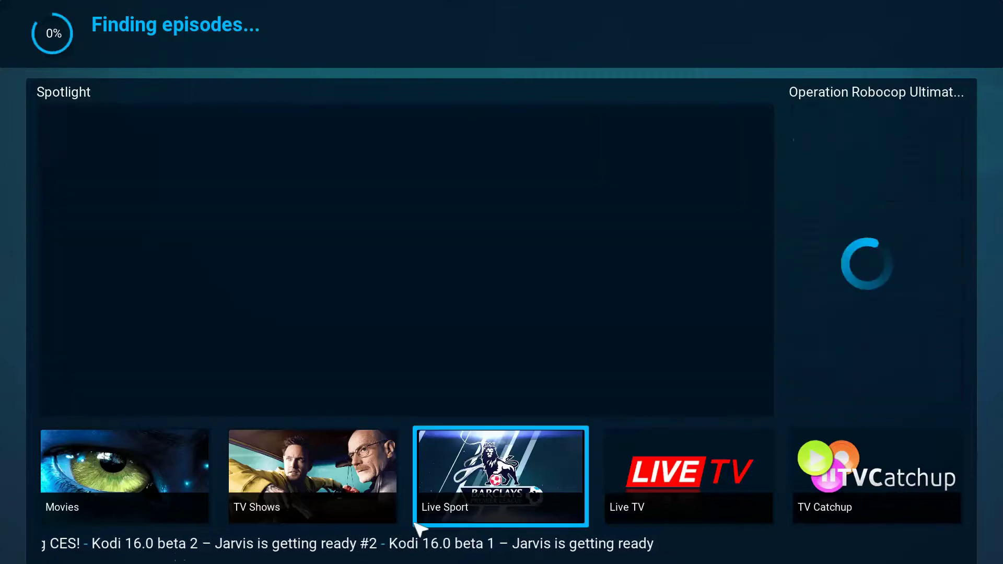
Open the appearance settings, with the Skin category, from the home menu's Settings submenu.
key(Left)
key(Down)
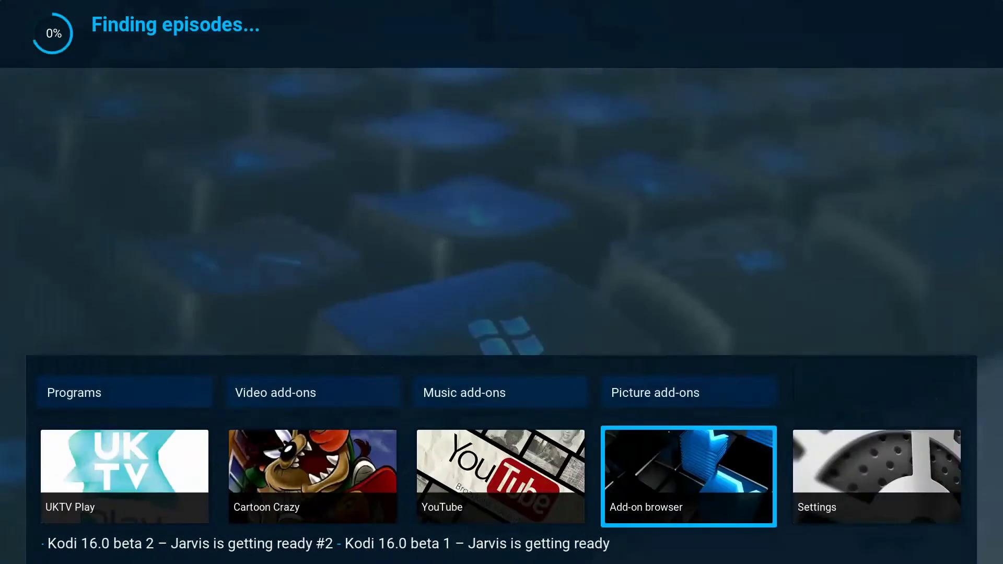
key(Right)
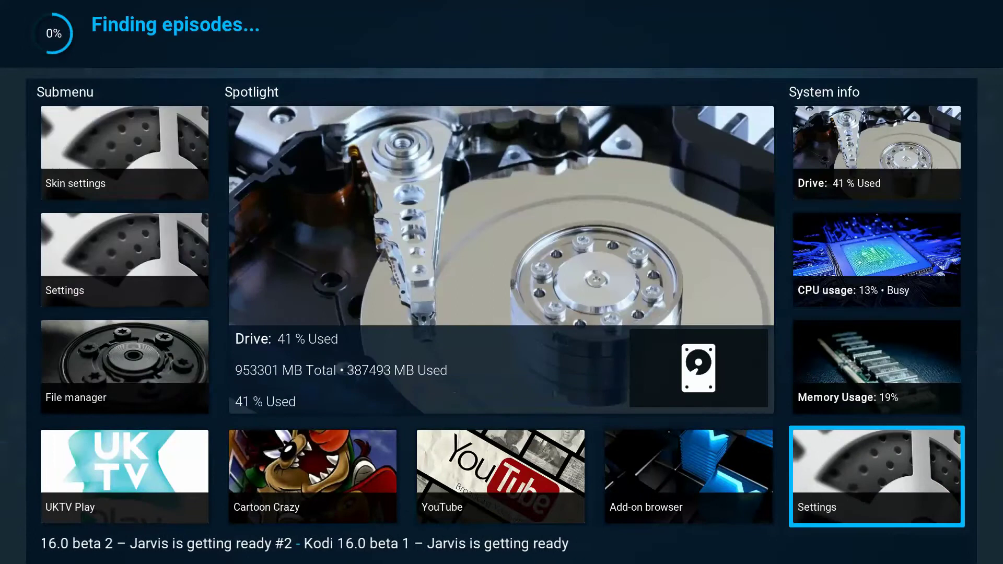
key(Up)
key(Down)
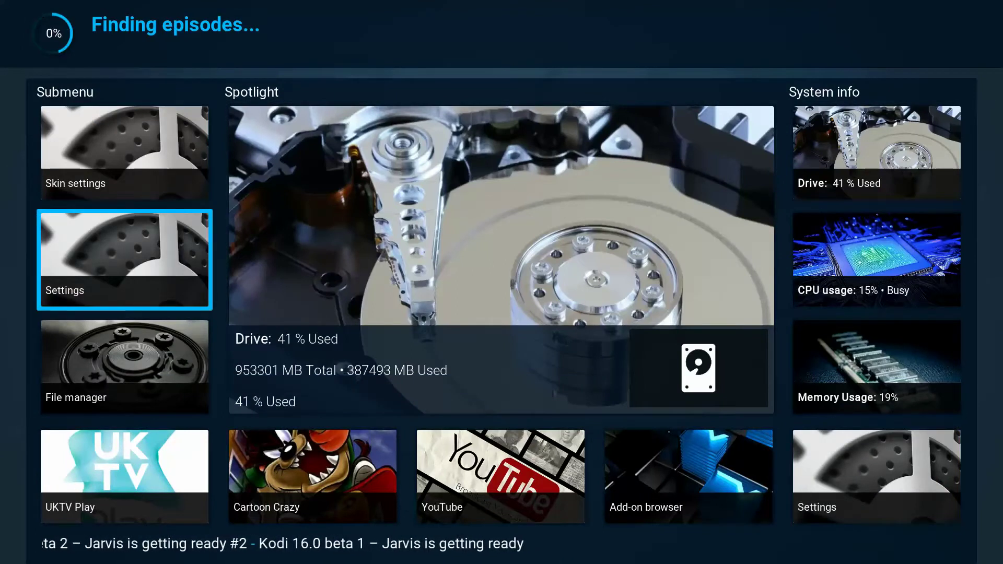
key(Return)
key(Down)
key(Return)
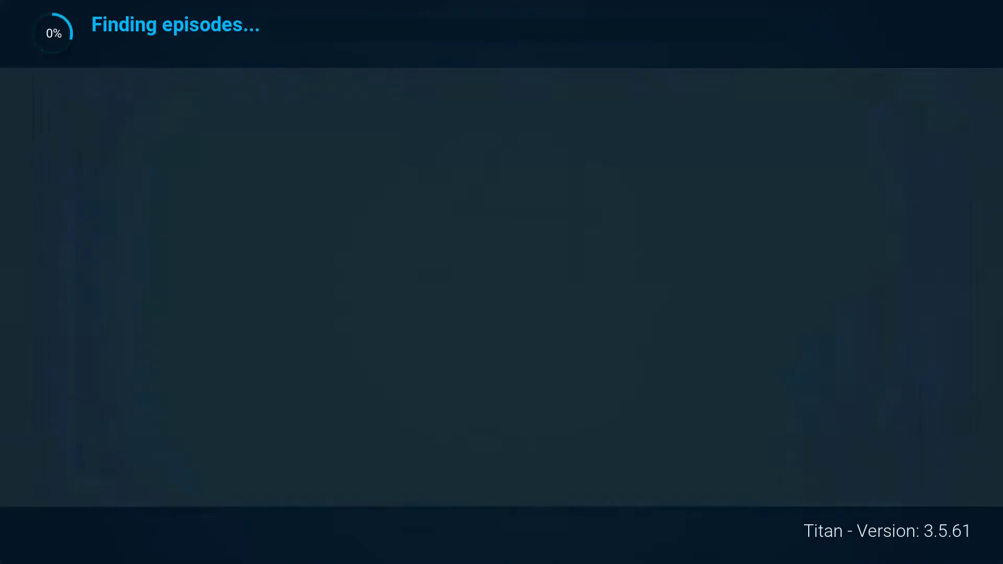
Turn off Show RSS news feeds in the Skin settings and return to the home screen.
key(Right)
key(Down)
key(Down)
key(Down)
key(Down)
key(Down)
key(Down)
key(Down)
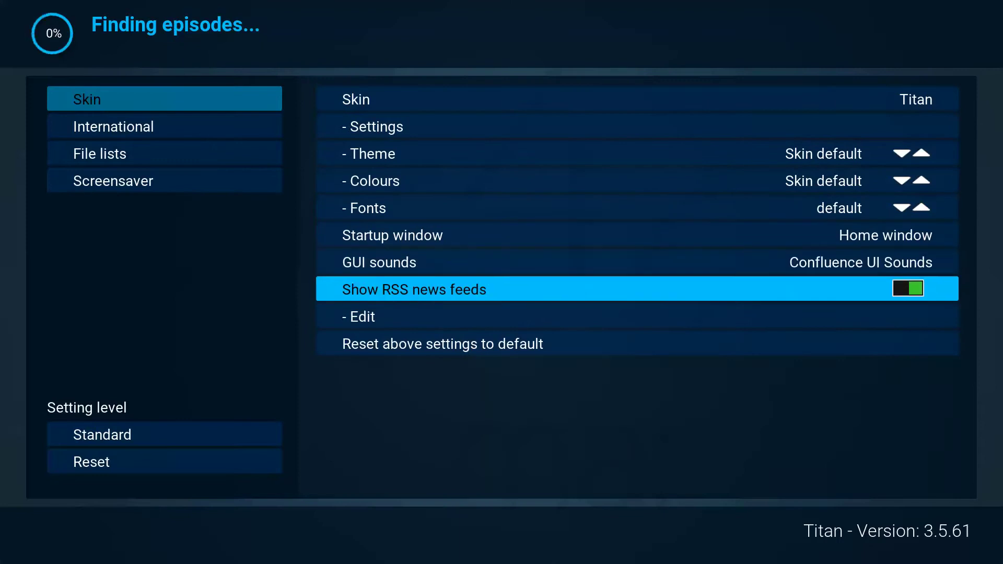
key(Return)
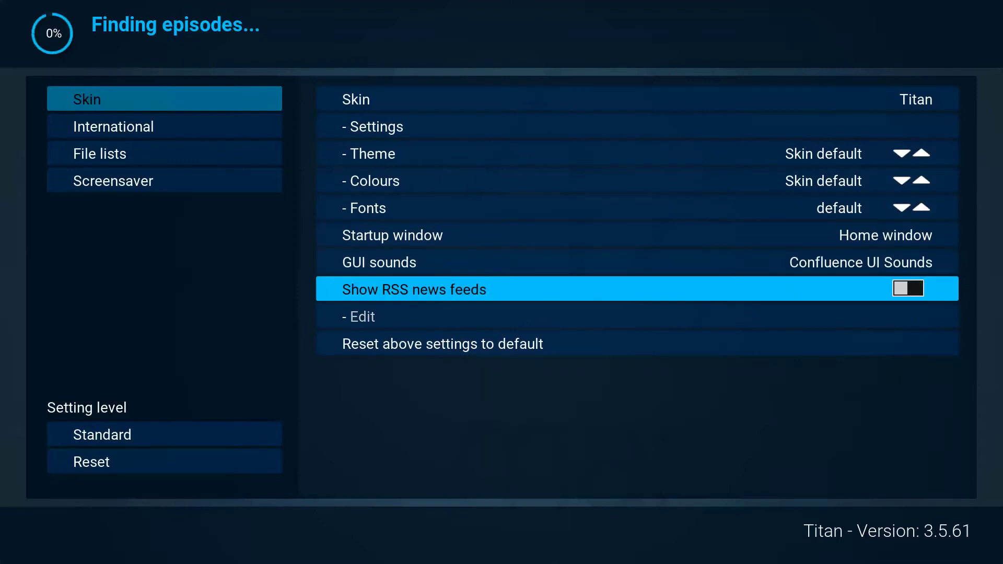
key(Escape)
key(Escape)
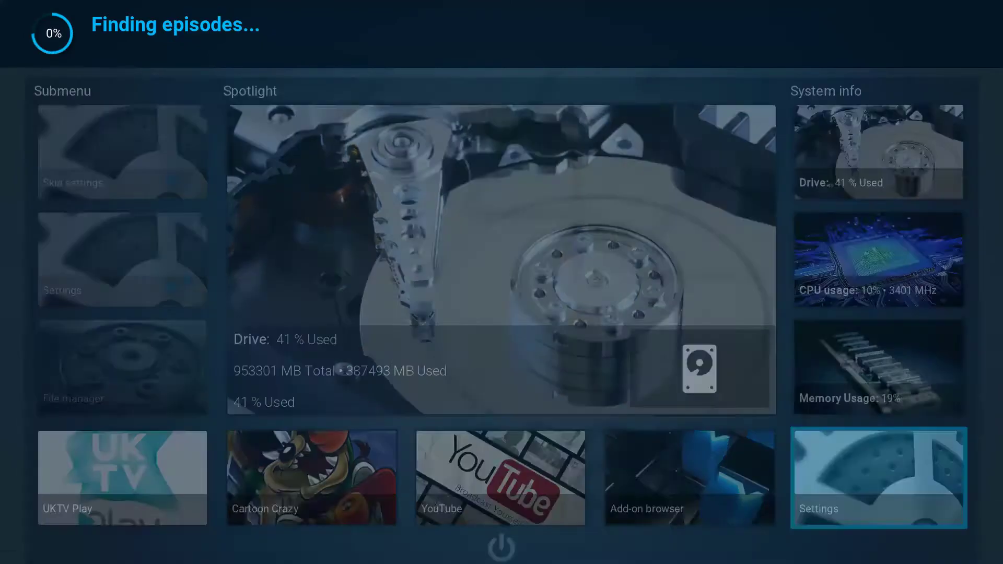
Look over the home screen's Movies, TV Shows and Live Sport items without the RSS feed.
key(Right)
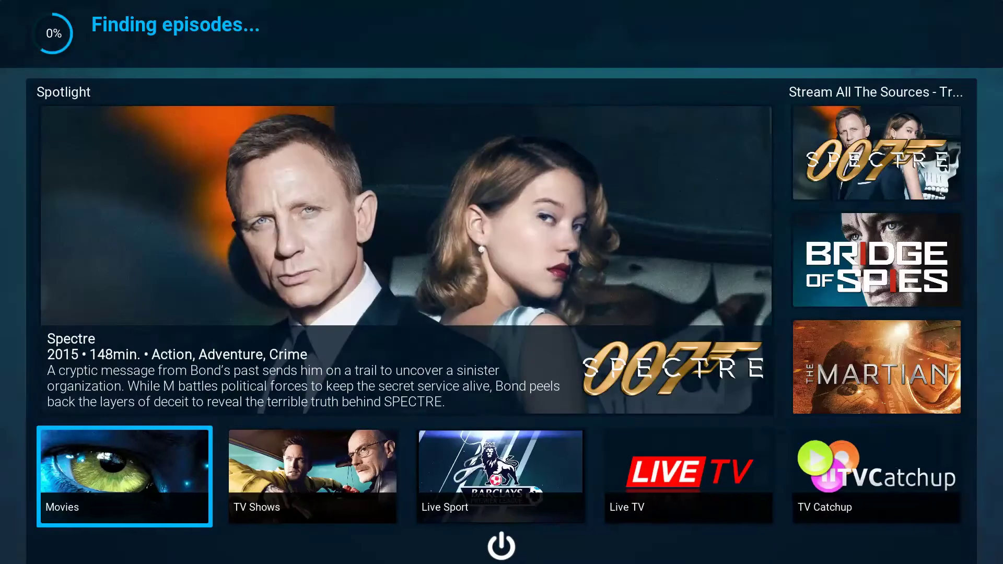
key(Right)
key(Right)
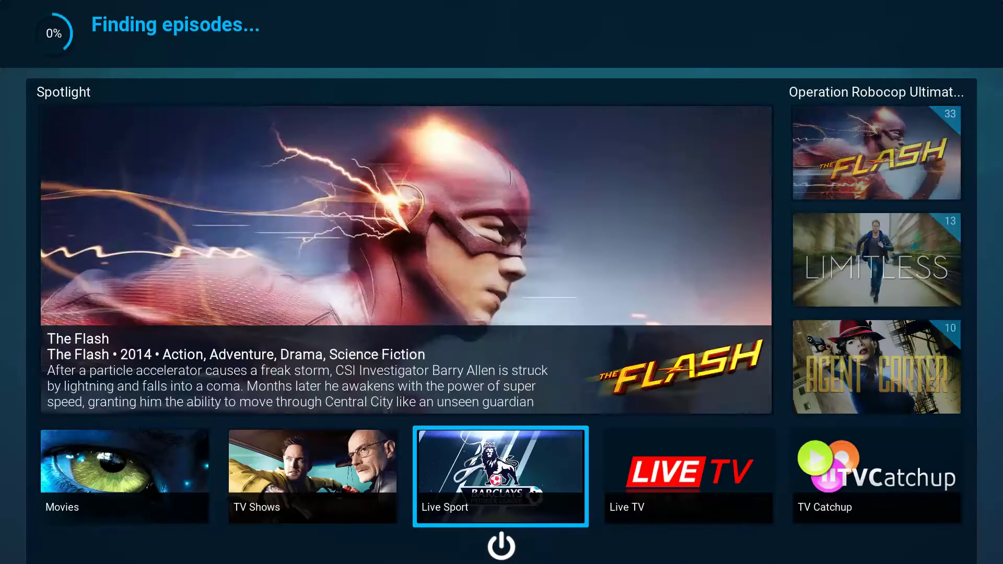
key(Left)
key(Left)
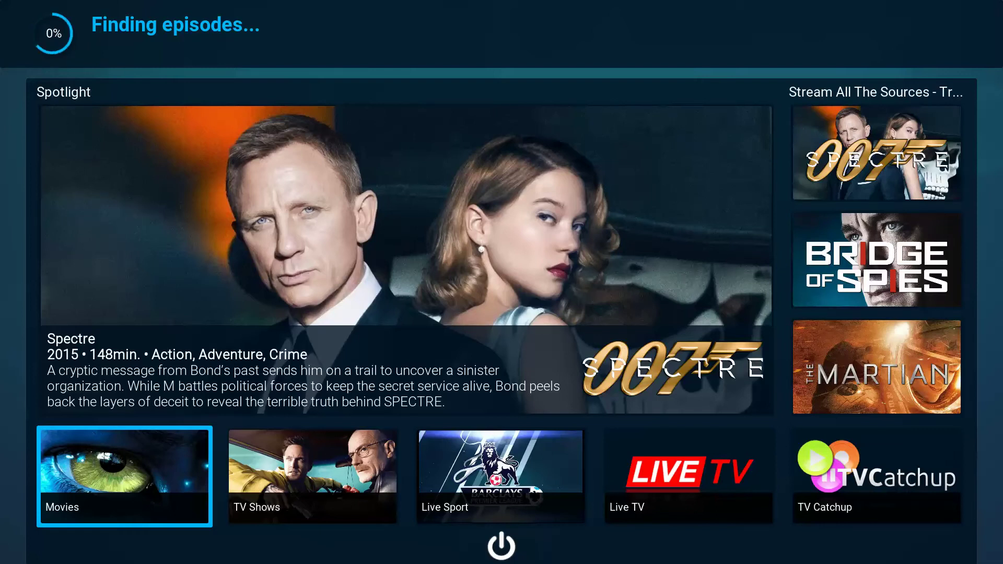
Exit the media center through the home screen's power options.
key(Down)
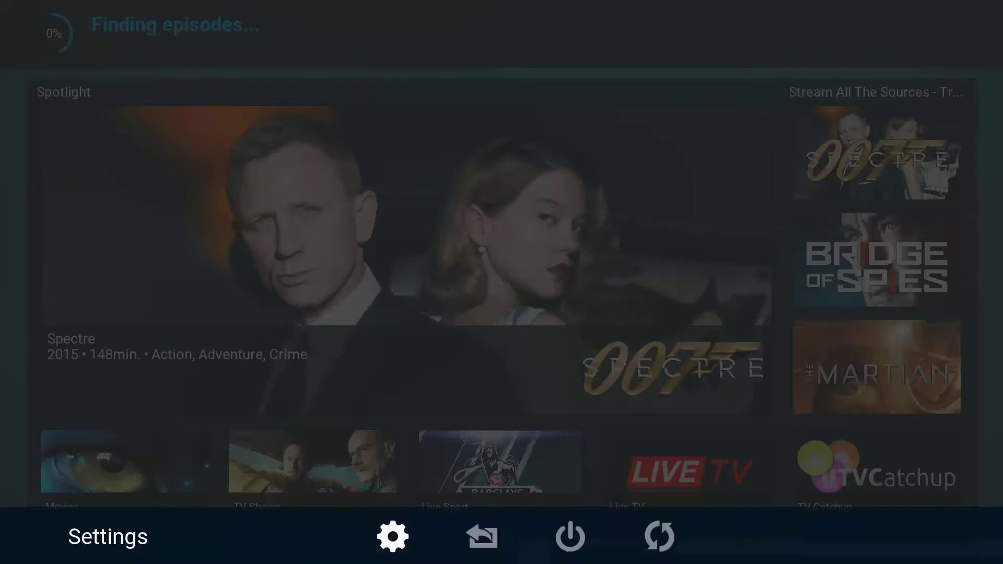
key(Right)
key(Return)
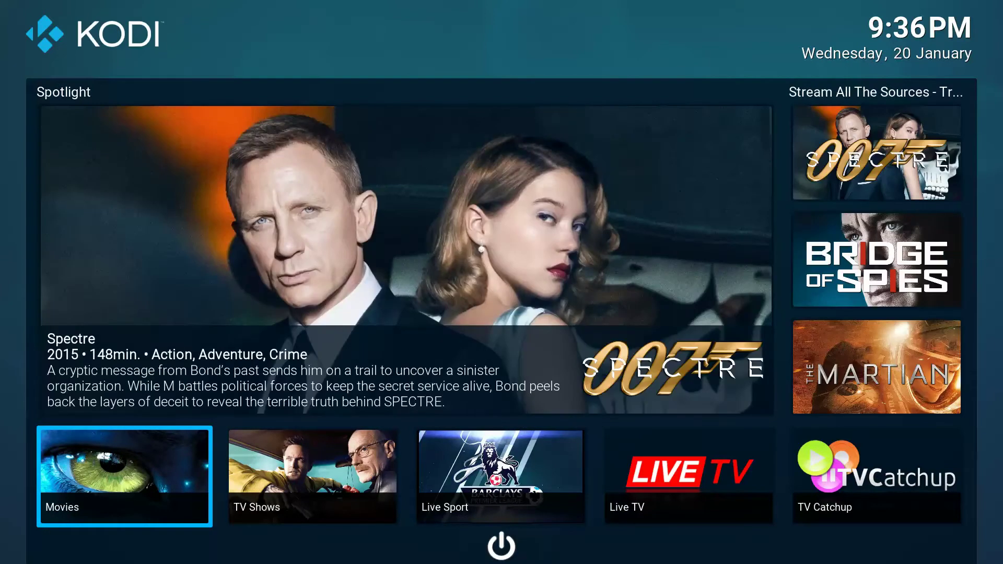
Display the Live Sport item's Phoenix - LIVE GAMES widget and look through its entries.
key(Right)
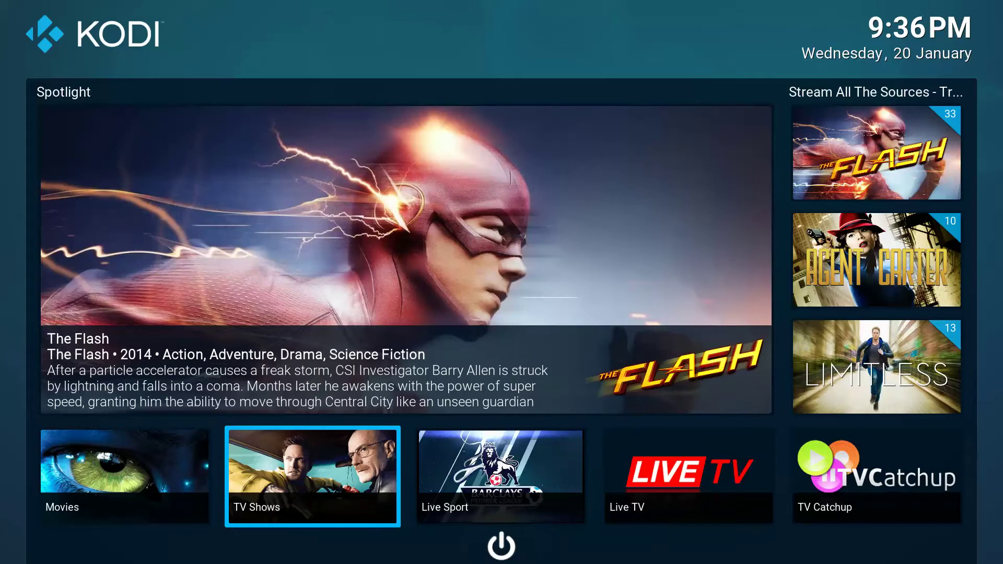
key(Right)
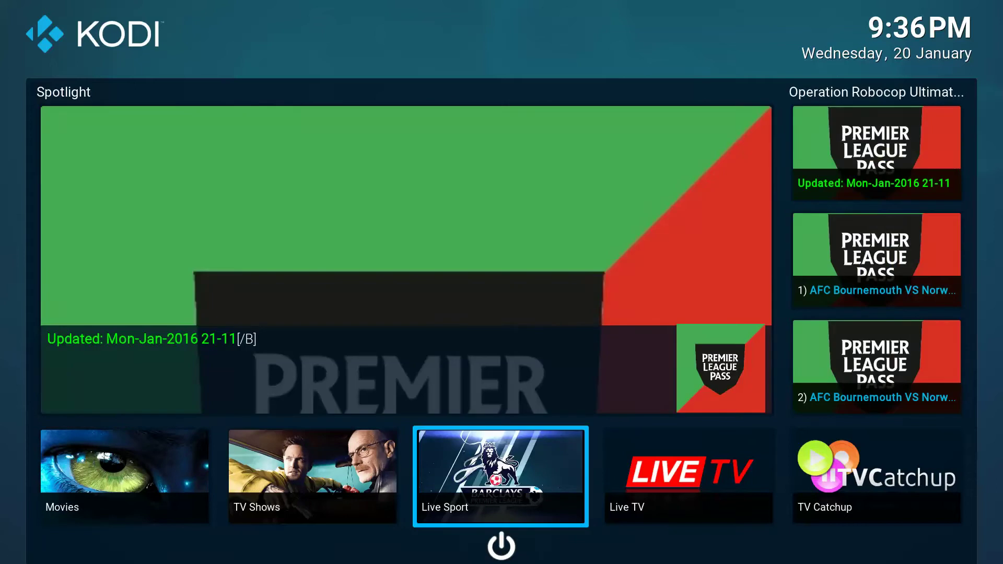
key(Up)
key(Up)
key(Right)
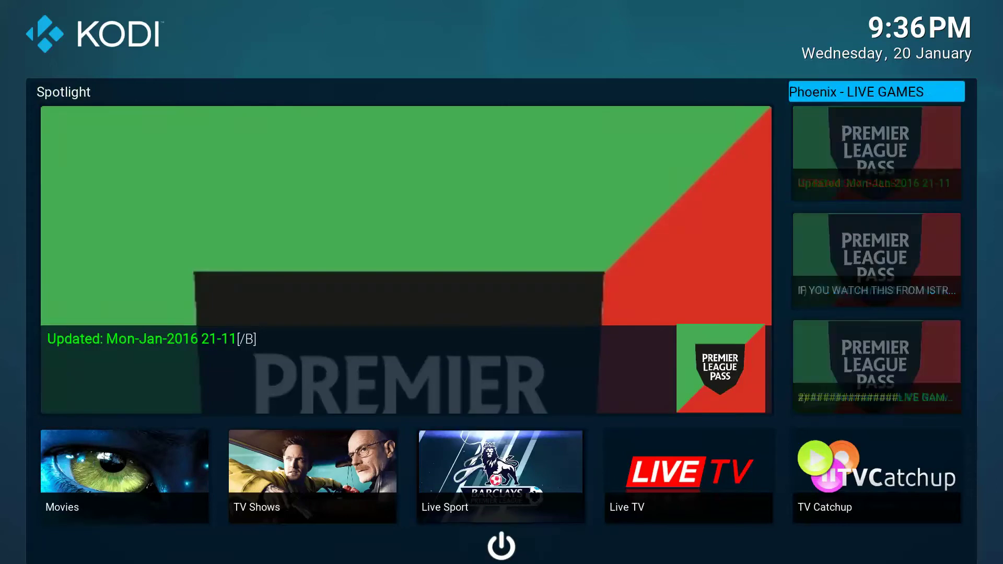
key(Down)
key(Down)
key(Down)
key(Down)
key(Down)
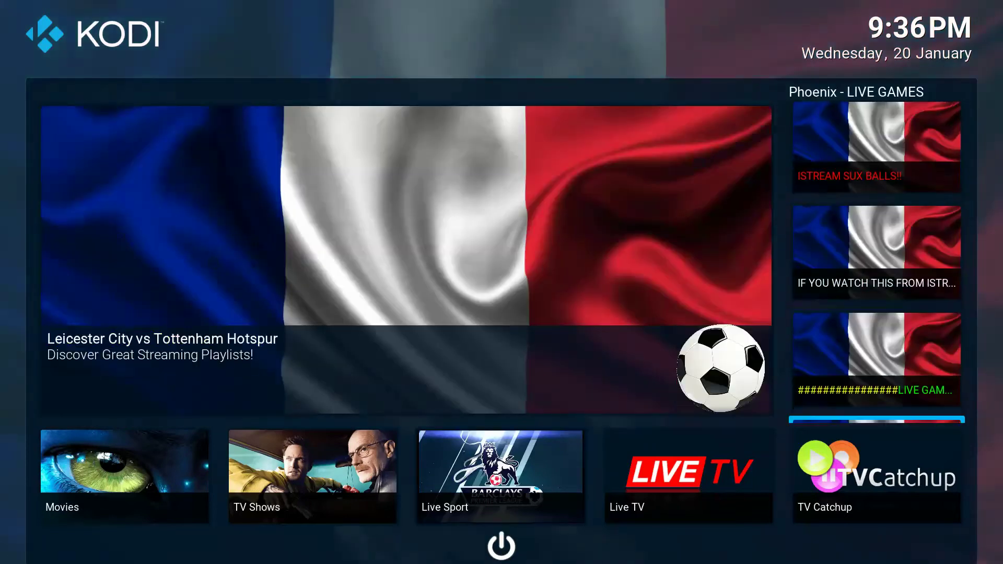
Switch past the NJM-Soccer widget to the Operation Robocop Ultimate widget and look through its match entries.
key(Up)
key(Up)
key(Up)
key(Up)
key(Up)
key(Left)
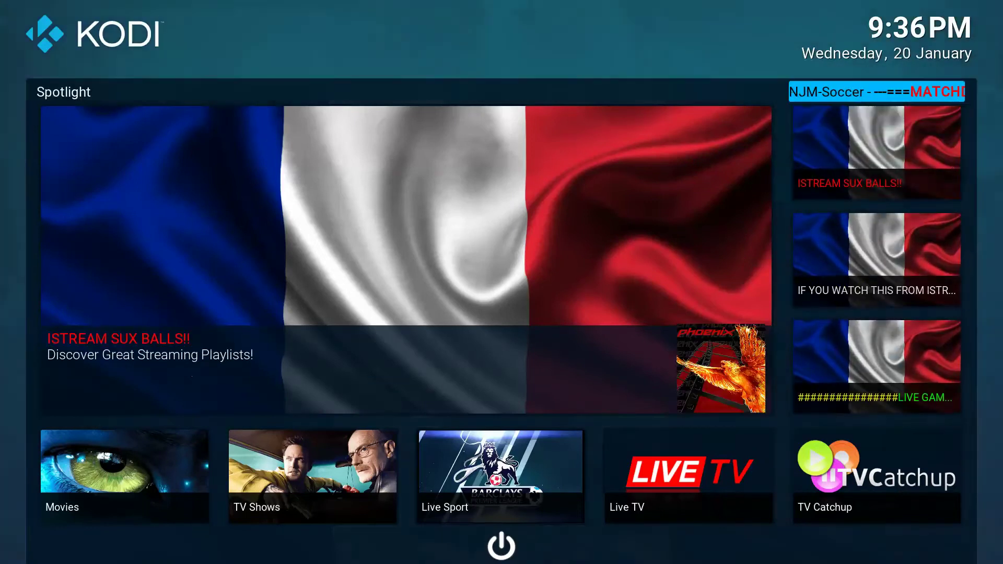
key(Left)
key(Down)
key(Down)
key(Down)
key(Down)
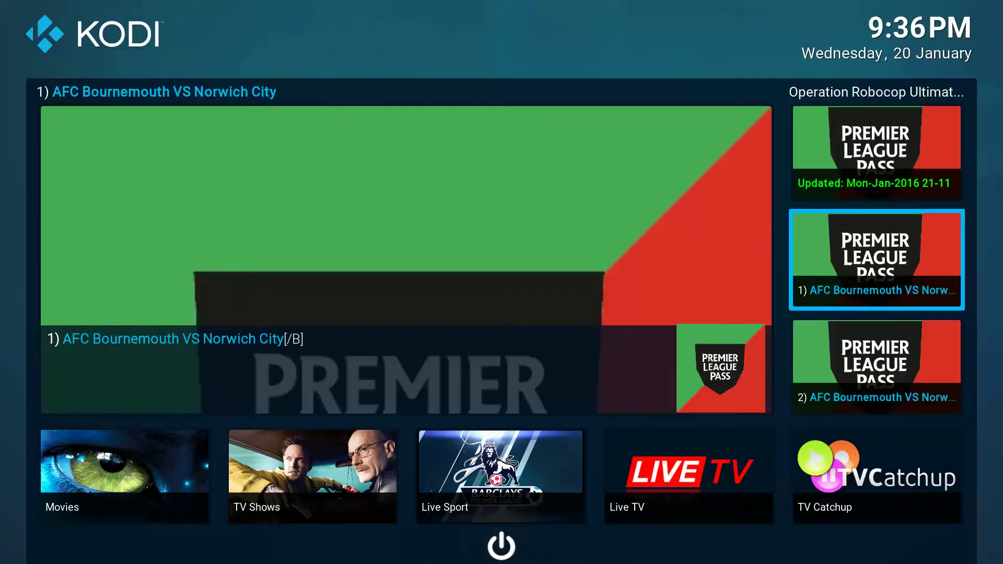
key(Down)
key(Up)
key(Up)
key(Up)
key(Up)
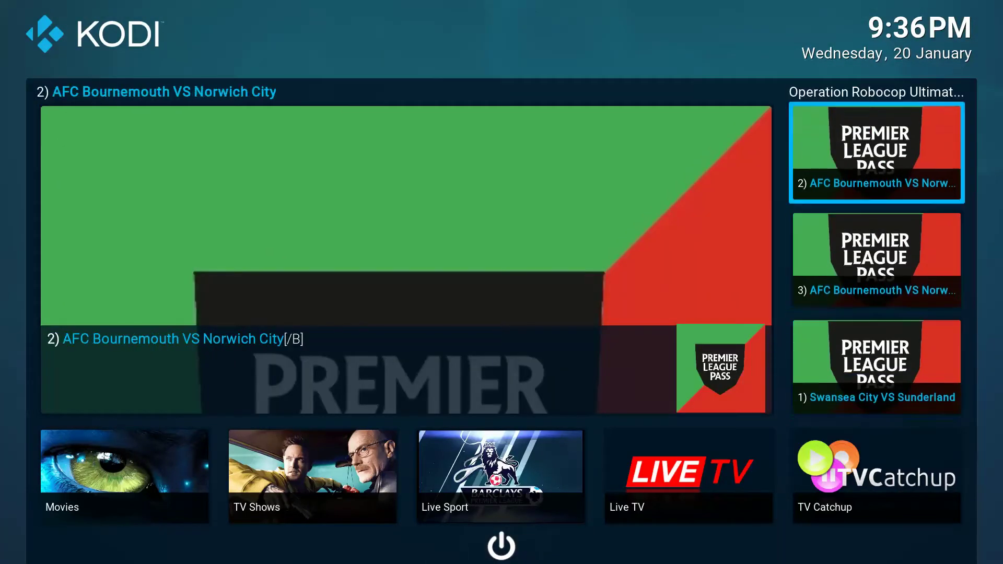
Switch back to the Phoenix - LIVE GAMES widget and examine its games down to the live channels entry.
key(Up)
key(Left)
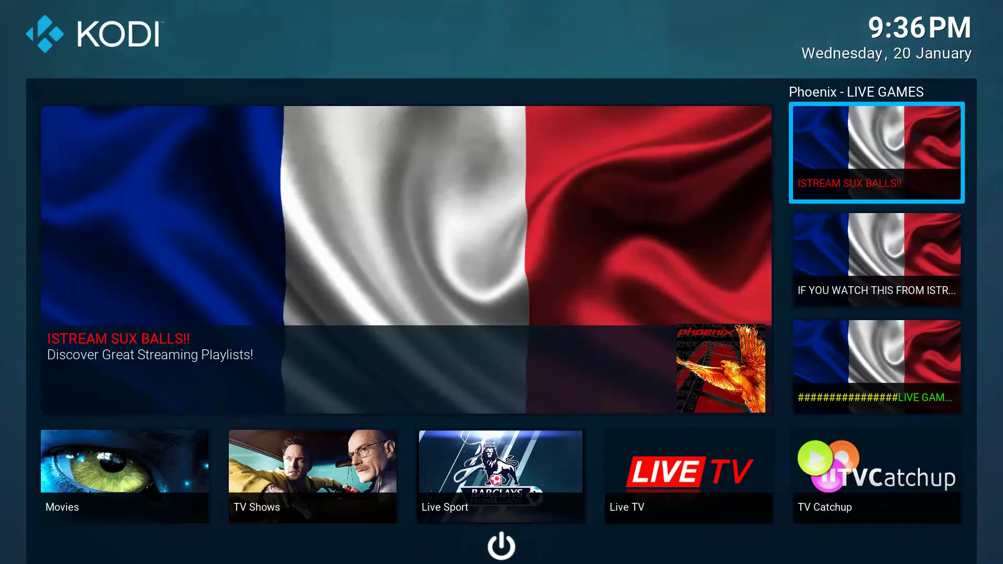
key(Down)
key(Down)
key(Down)
key(Down)
key(Down)
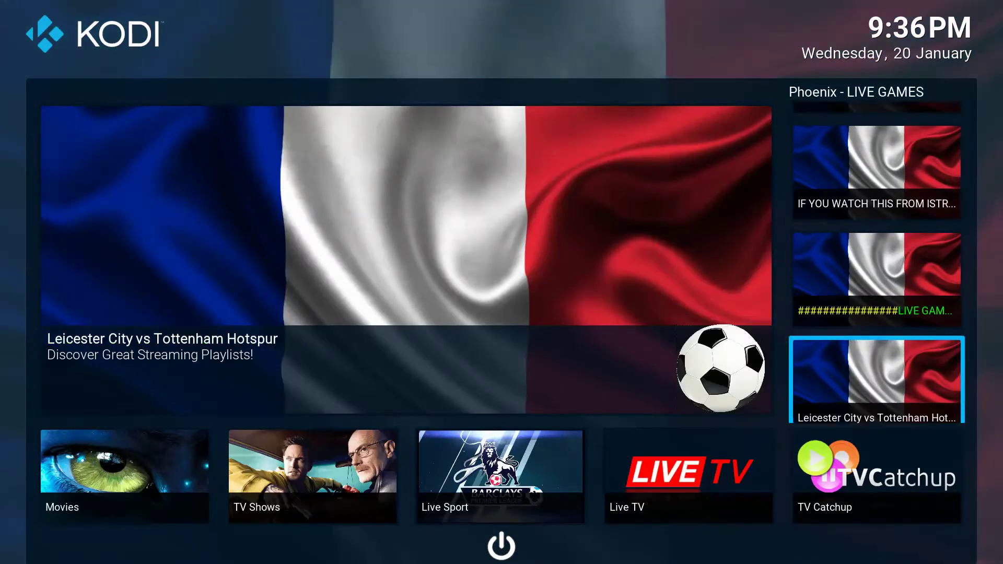
key(Down)
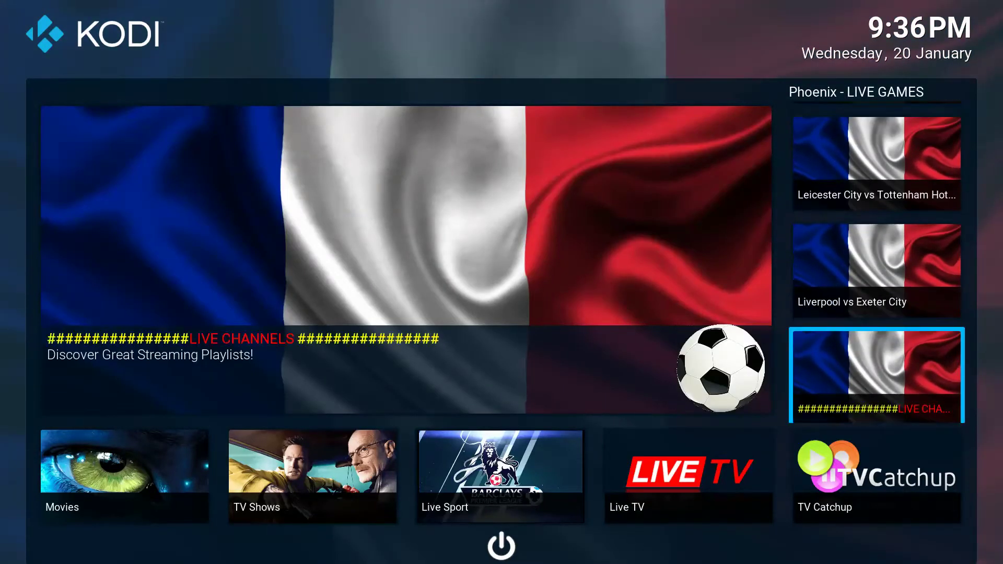
key(Down)
key(Up)
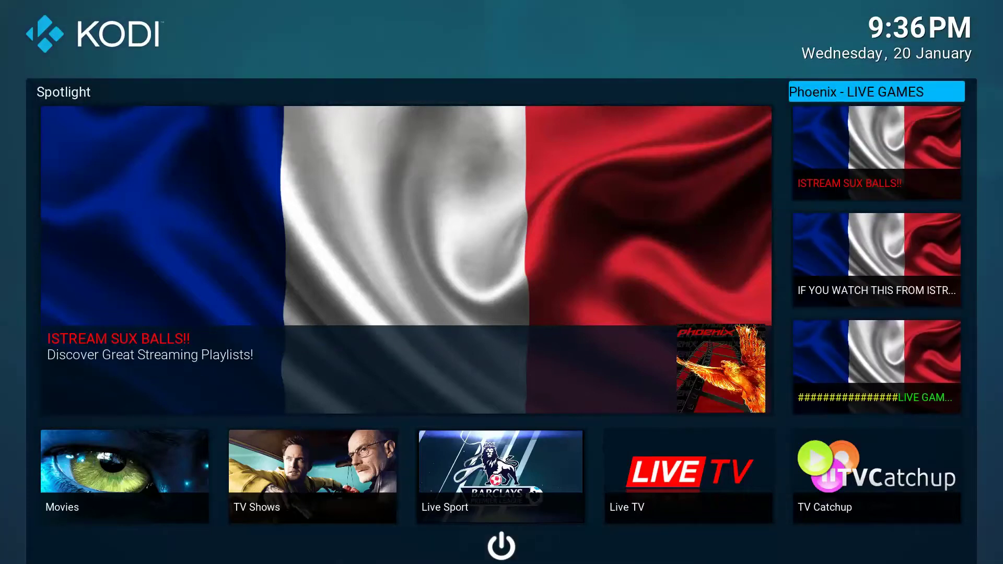
Leave the Live Sport widgets and open the Ivue guide from the home menu.
key(Down)
key(Right)
key(Right)
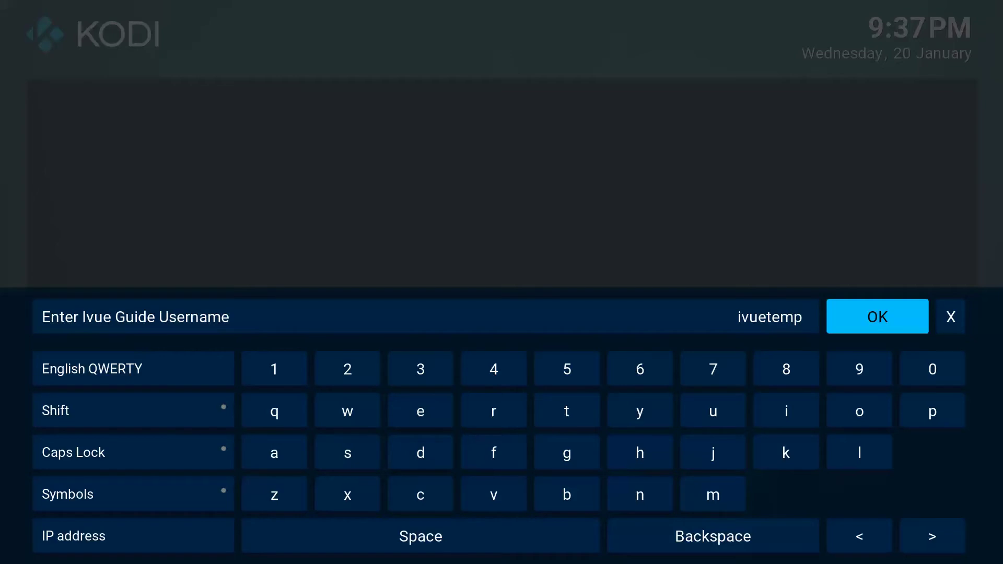
Check the entered Ivue Guide username by moving through its text, and submit it.
key(Down)
key(Down)
key(Down)
key(Down)
key(Down)
key(Right)
key(Right)
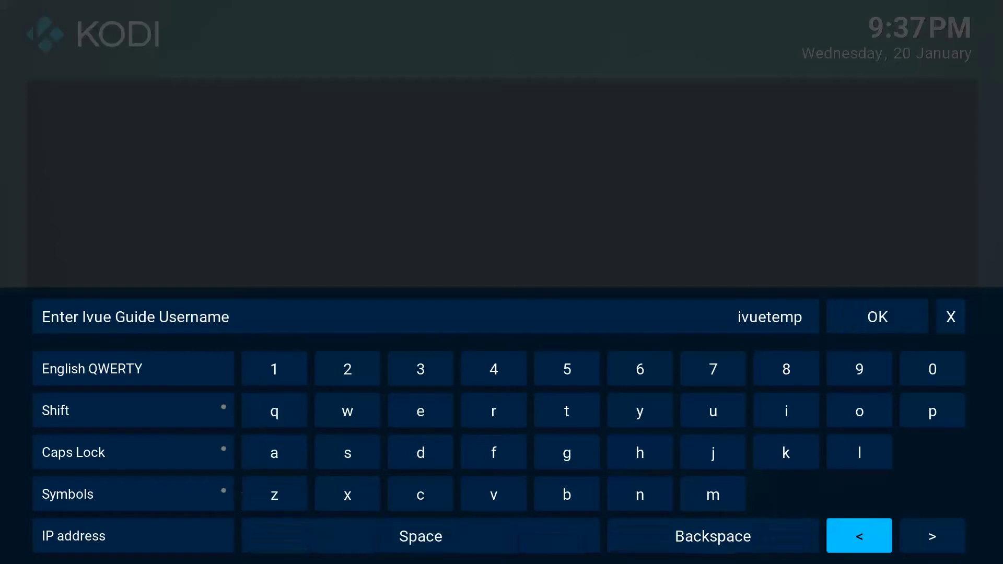
key(Left)
key(Return)
key(Up)
key(Up)
key(Up)
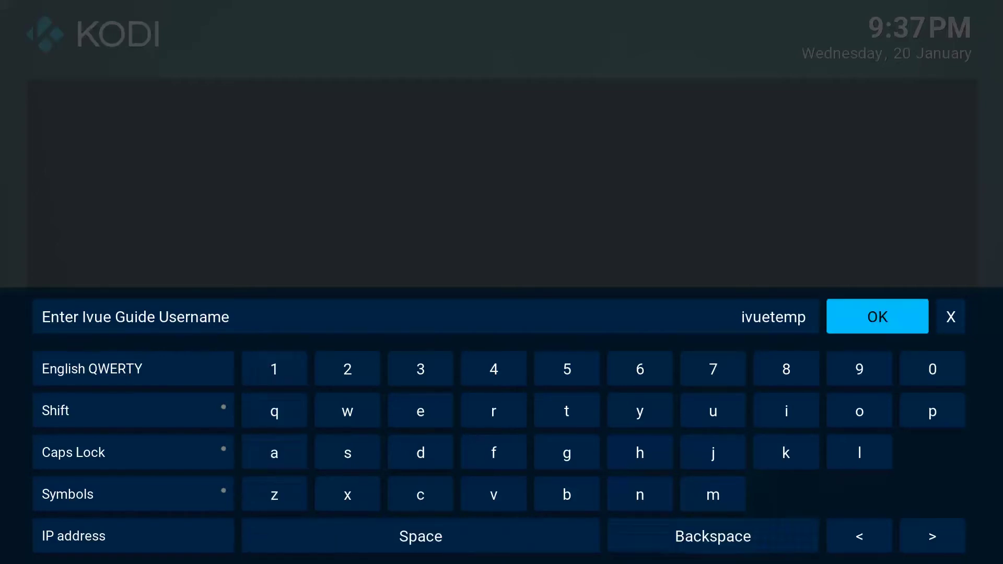
key(Left)
key(Right)
key(Return)
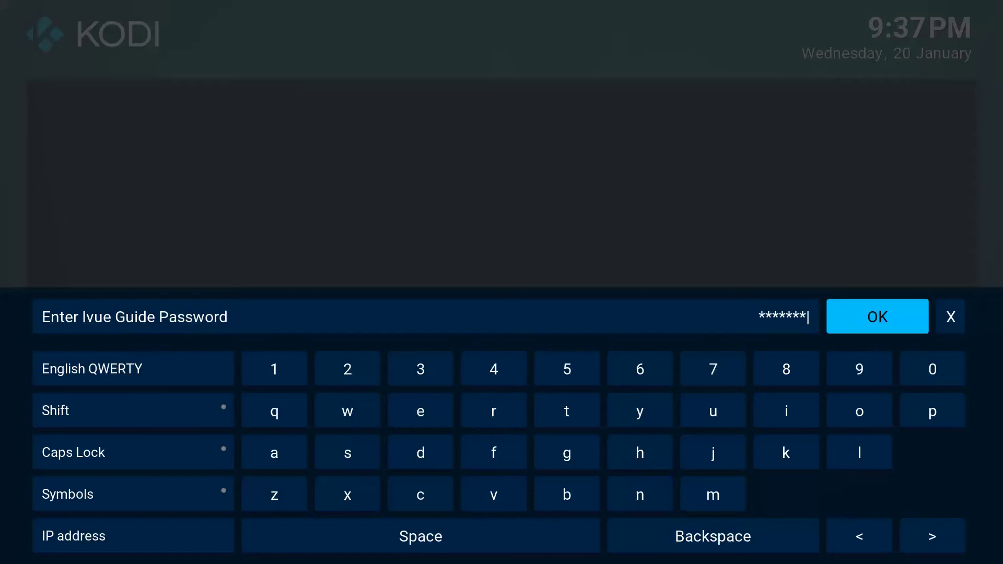
Enter the Ivue Guide password, check the iVue website in the browser for the login details, and submit it.
key(alt+Tab)
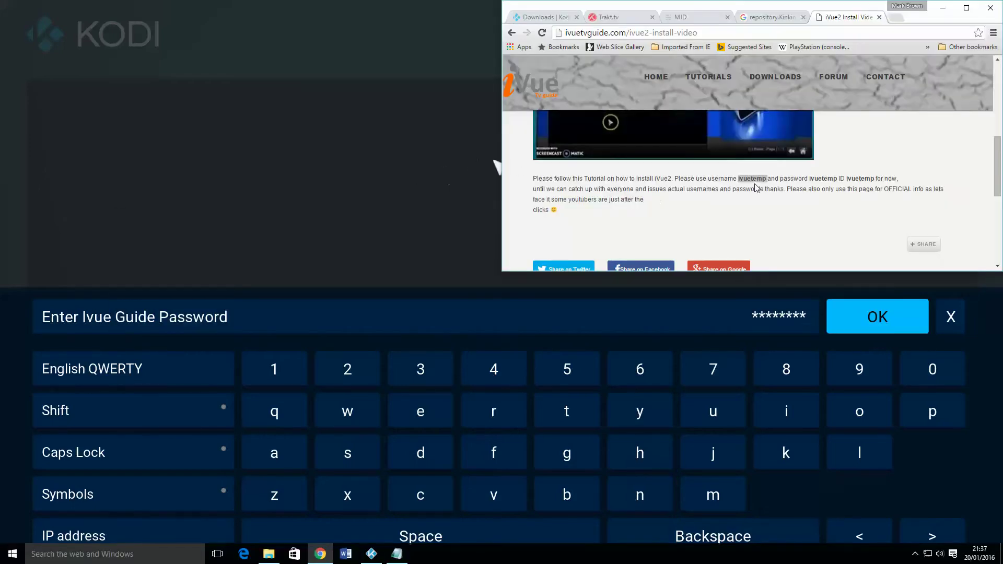
click(784, 314)
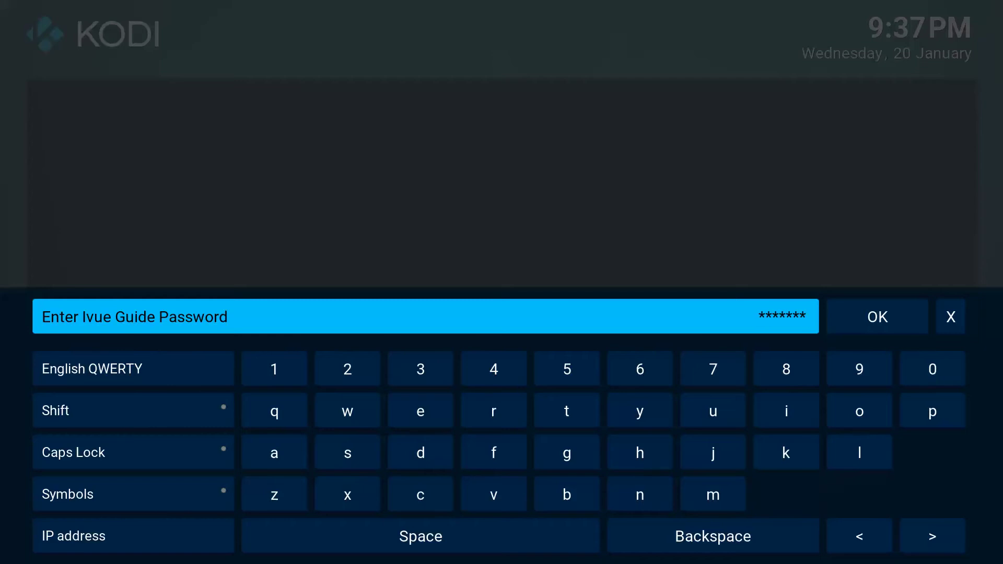
key(Right)
key(Return)
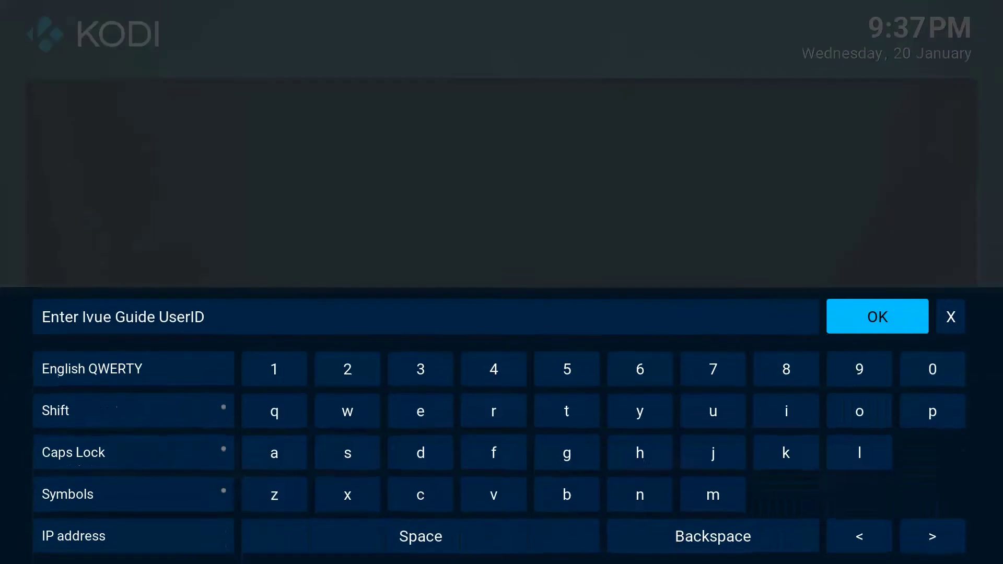
Enter the Ivue Guide UserID and submit it to load the TV guide.
key(Left)
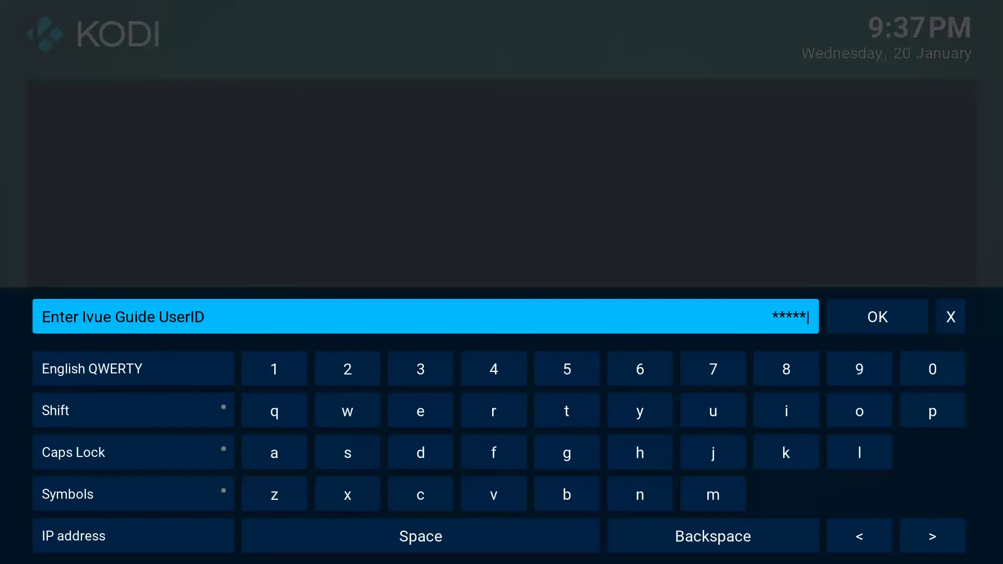
key(Right)
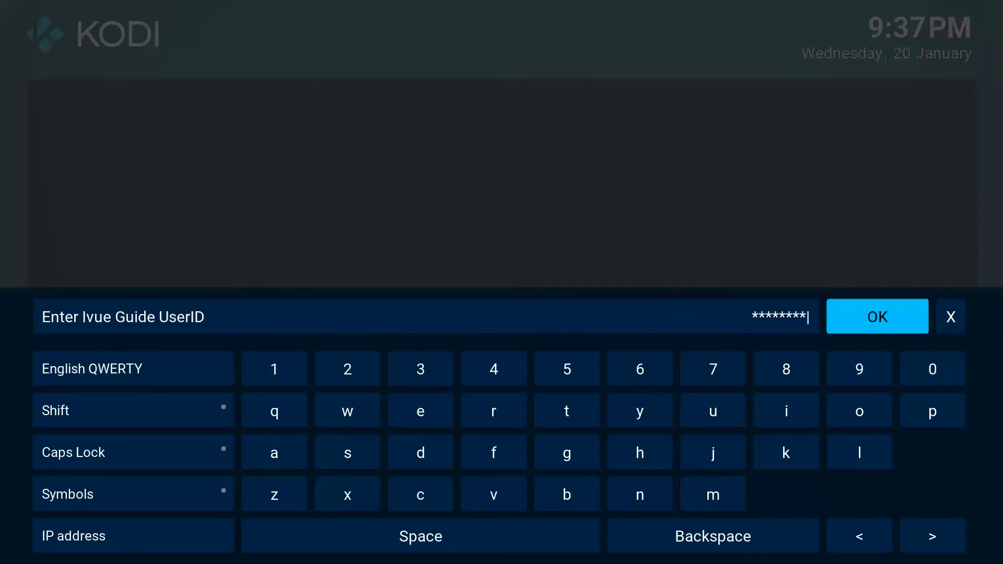
key(Return)
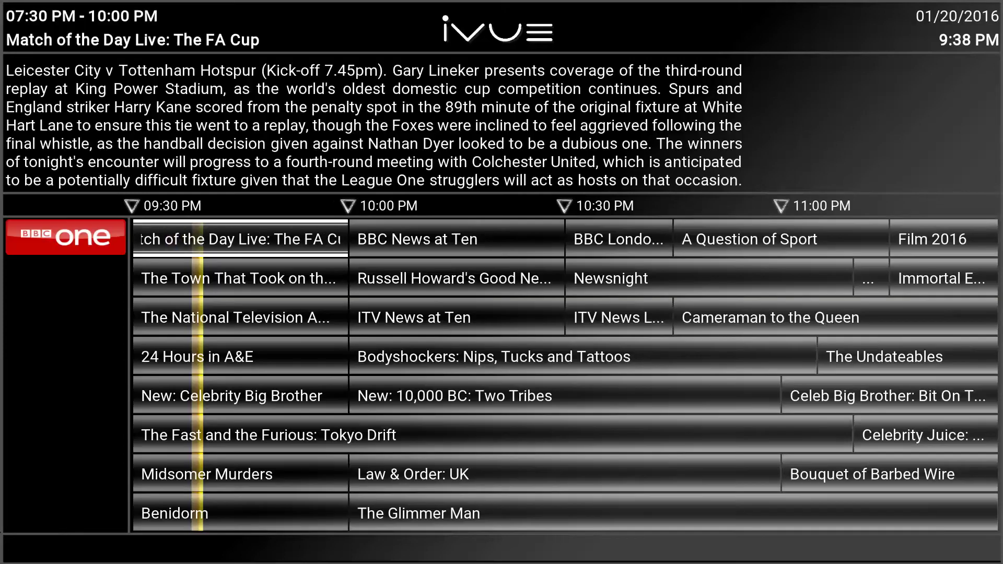
Look through the guide's current programmes from BBC One down to the ITV channels and return to BBC One.
key(Down)
key(Down)
key(Down)
key(Down)
key(Down)
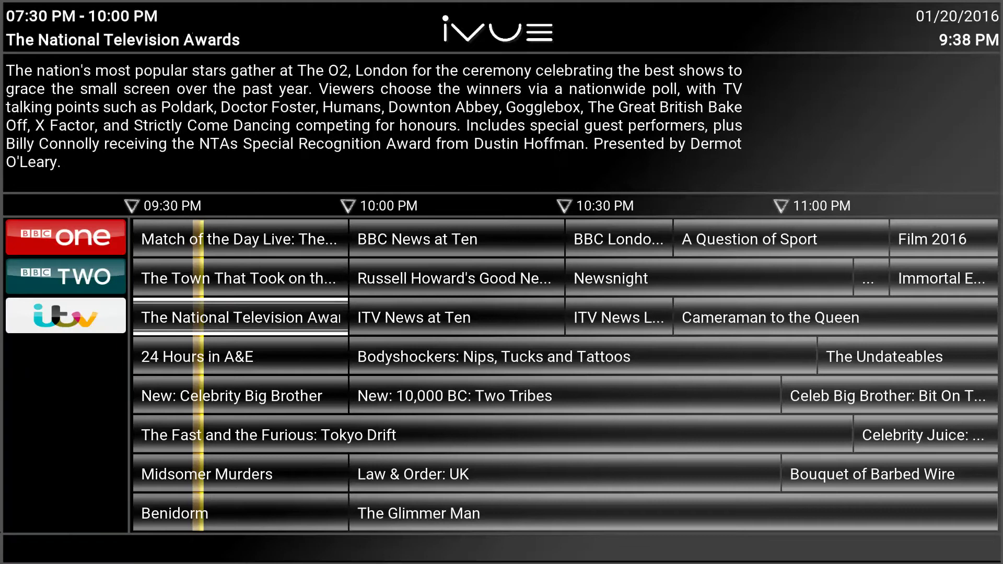
key(Down)
key(Down)
key(Up)
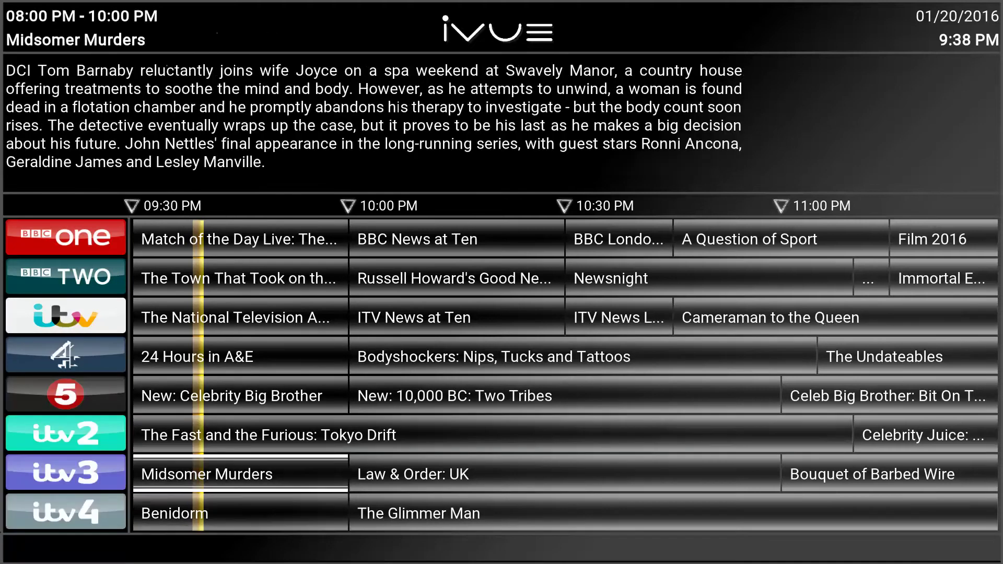
key(Up)
key(Up)
key(Up)
key(Up)
key(Up)
key(Up)
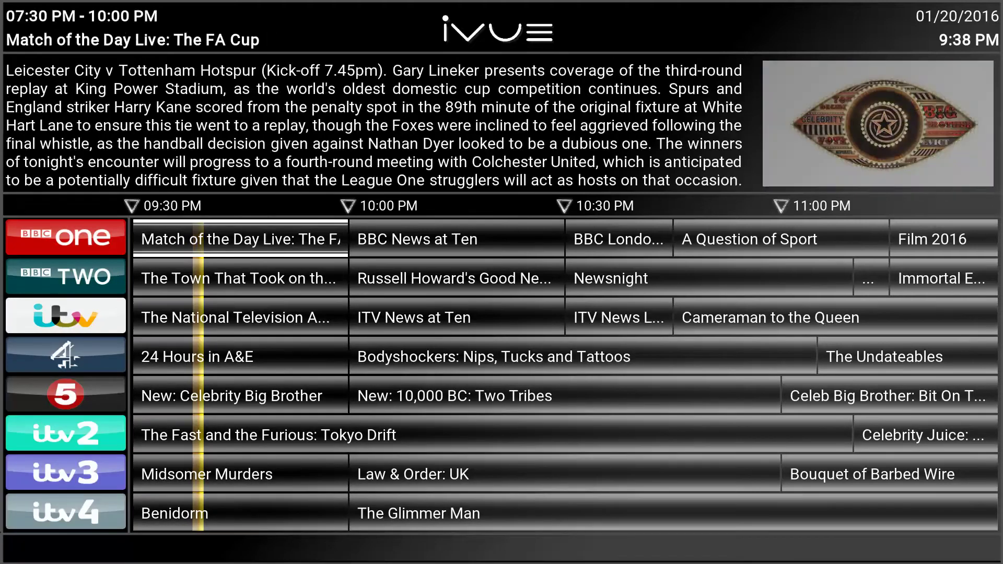
Compare the programme details of the current BBC One and BBC Two shows in the guide.
key(Down)
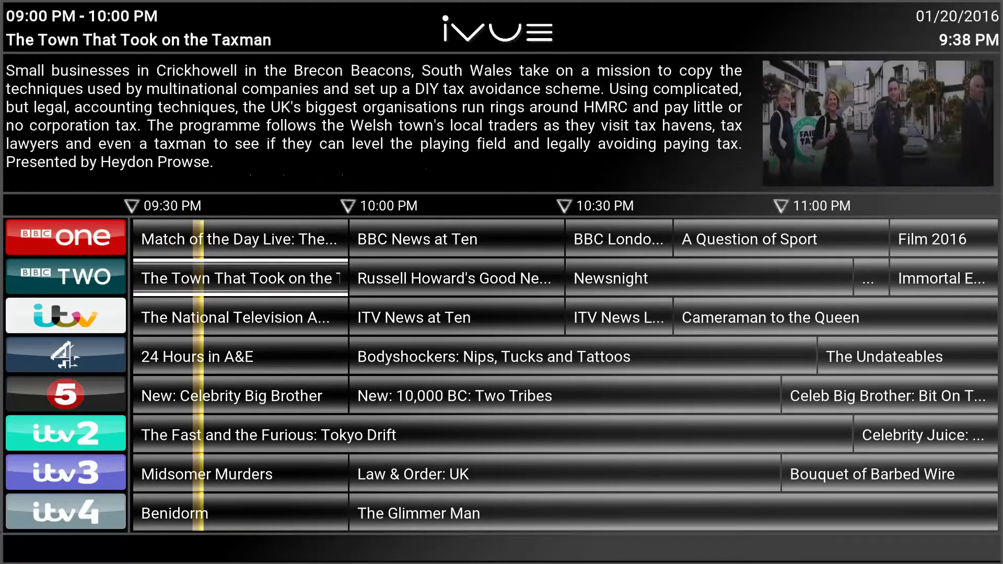
key(Up)
key(Down)
key(Down)
key(Up)
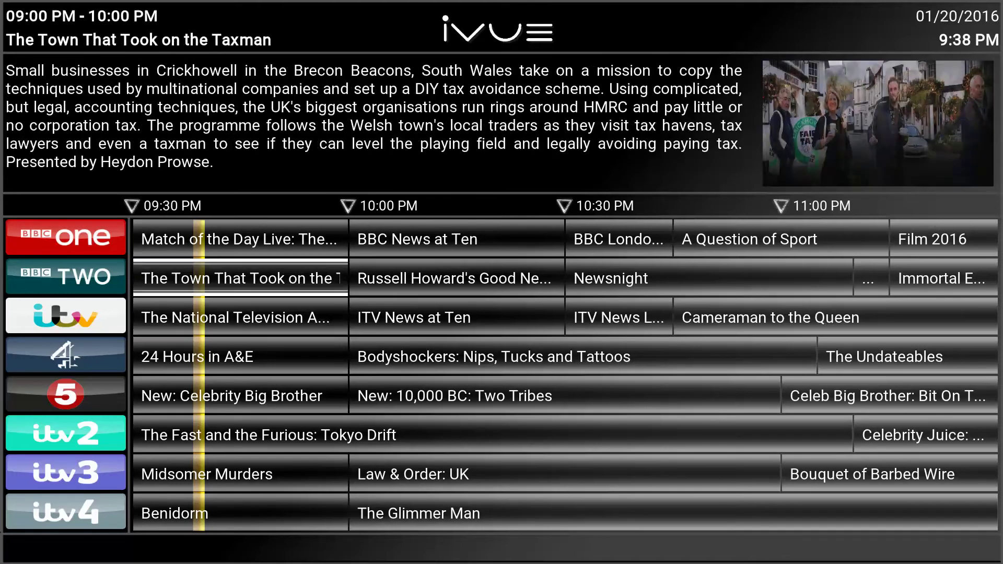
key(Up)
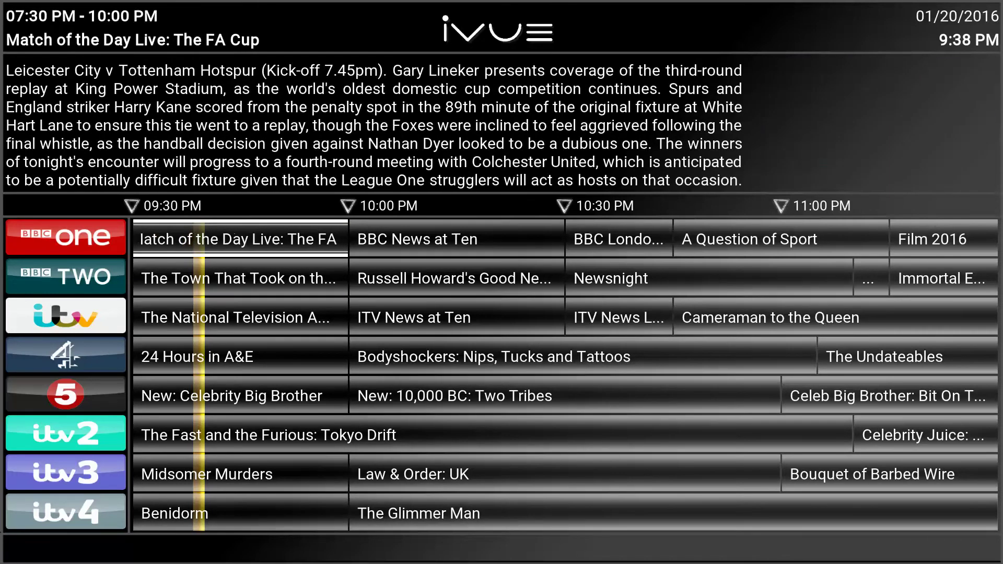
key(Down)
key(Up)
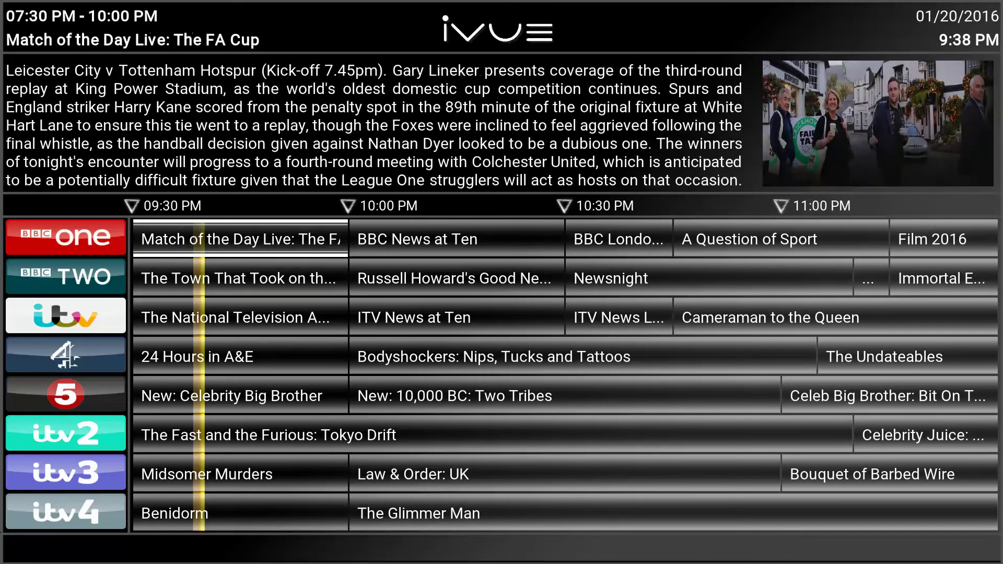
key(Down)
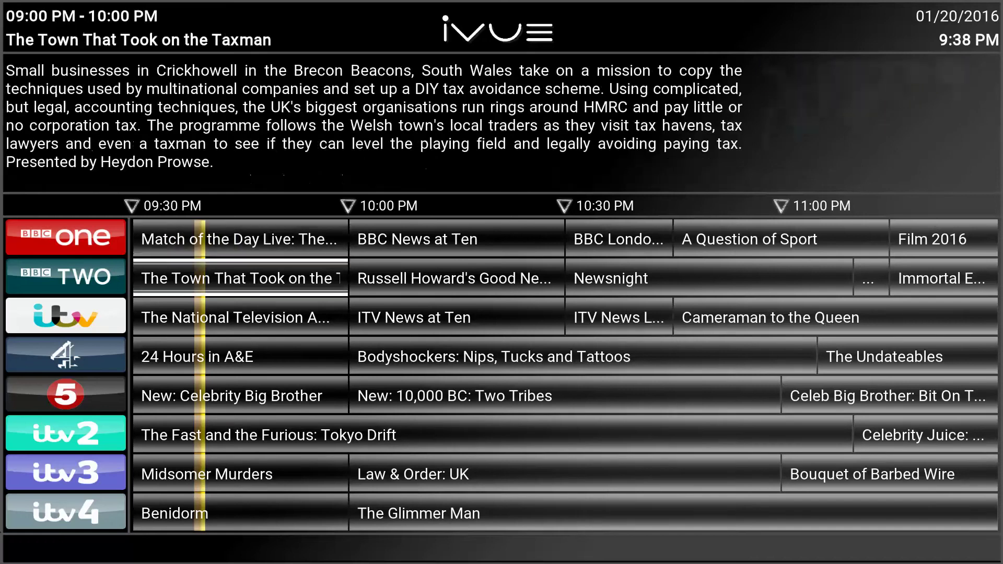
Open the stream setup for BBC One's Match of the Day Live programme and show the add-on streams.
key(Up)
key(Return)
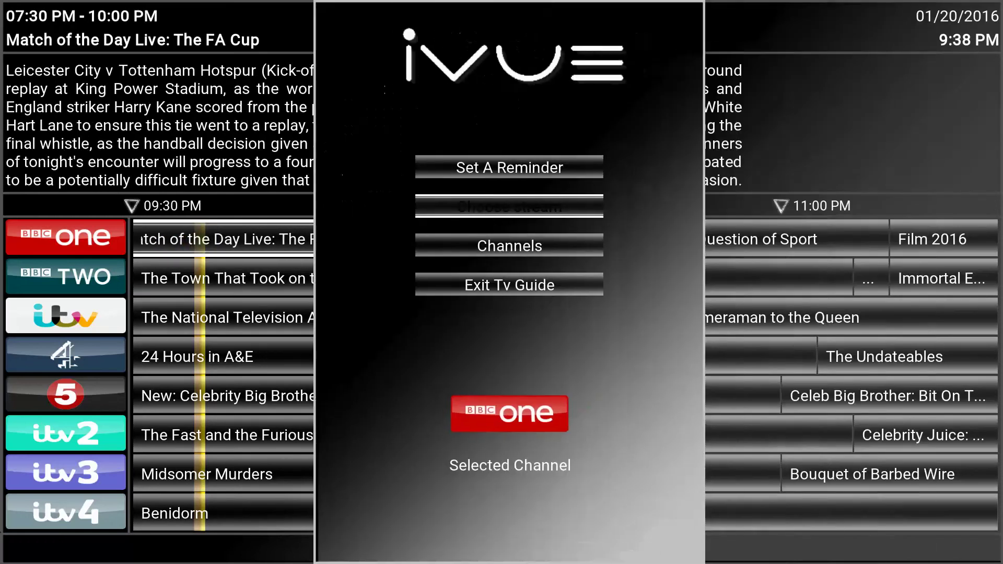
key(Return)
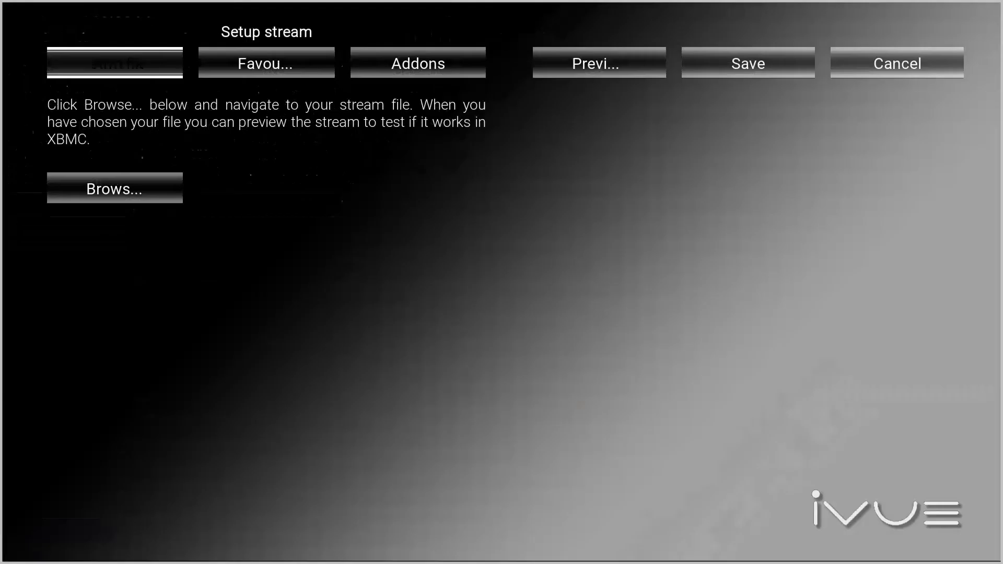
key(Right)
key(Right)
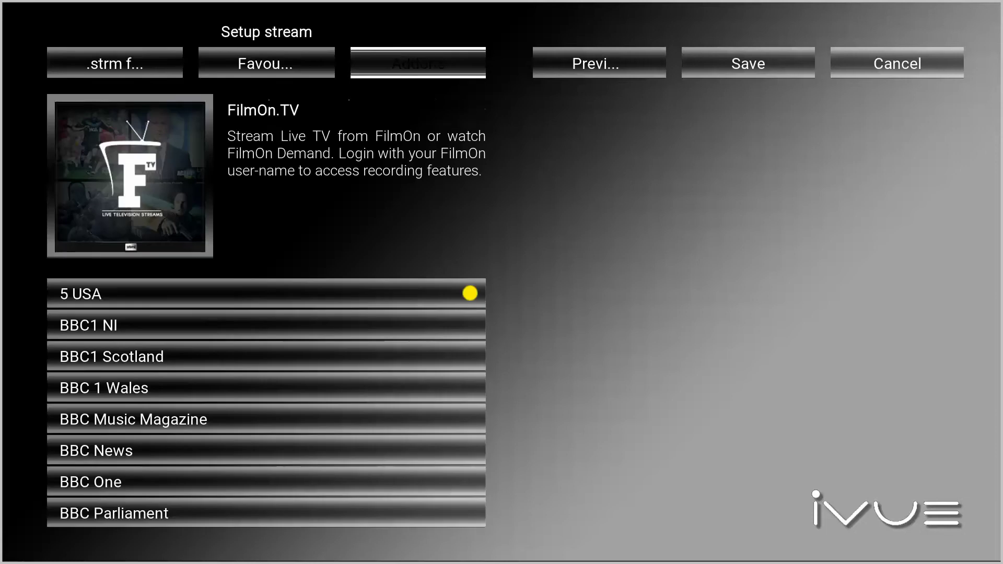
Choose BBC One from the FilmOn.TV add-on as the channel's stream and save it.
key(Down)
key(Down)
key(Down)
key(Down)
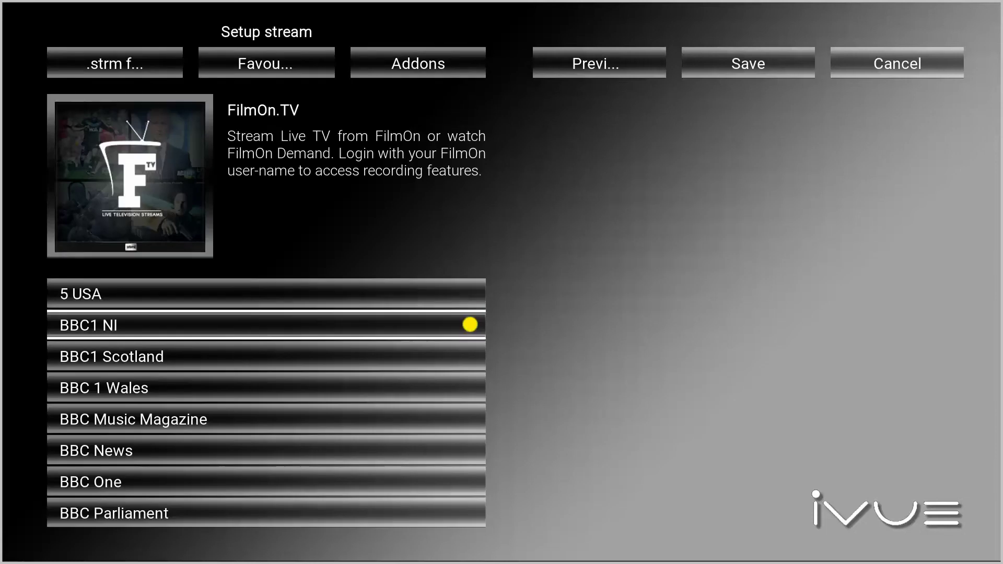
key(Down)
key(Down)
key(Down)
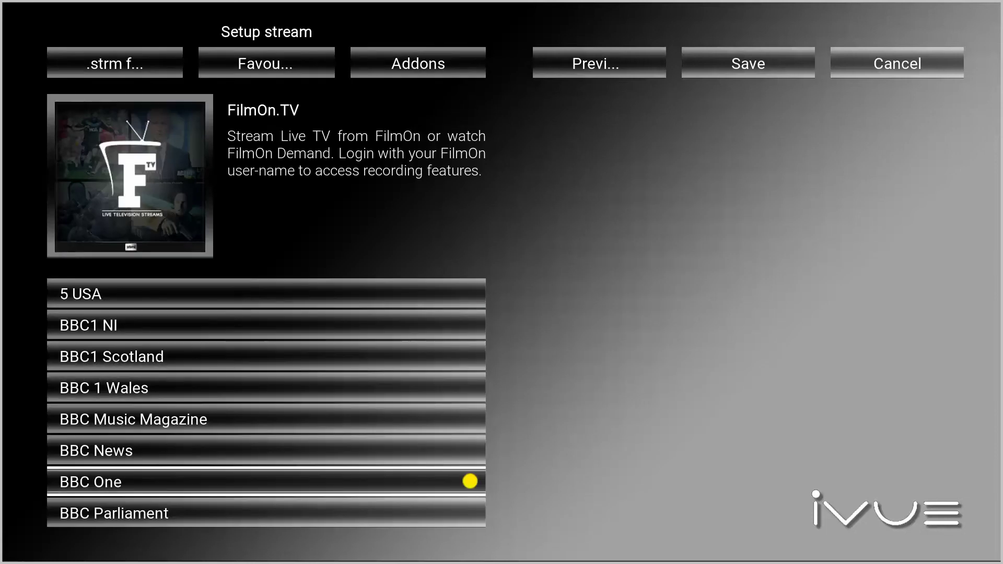
key(Right)
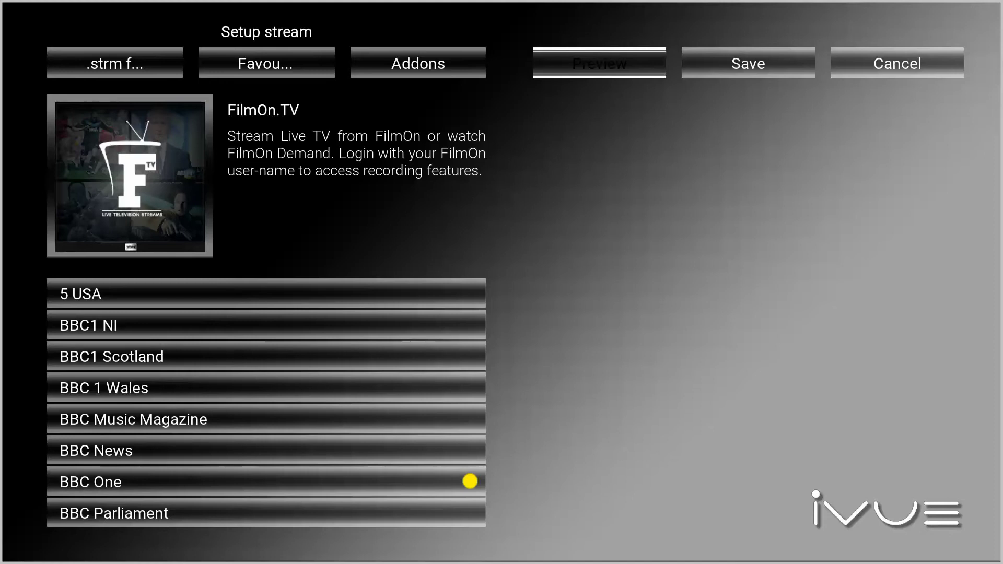
key(Right)
key(Return)
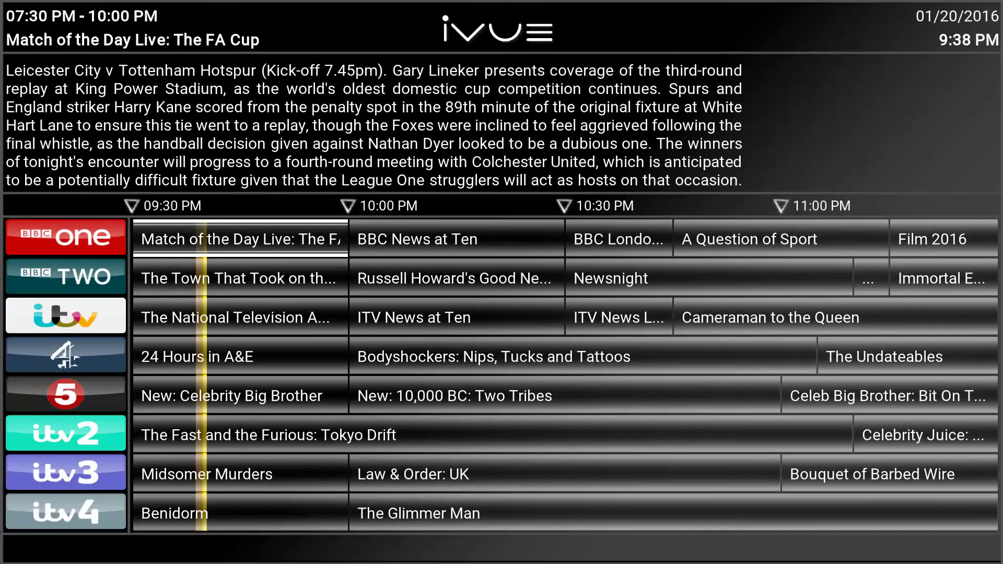
Play BBC One's Match of the Day Live from the guide, and leave the stream and the guide for the home menu.
key(Return)
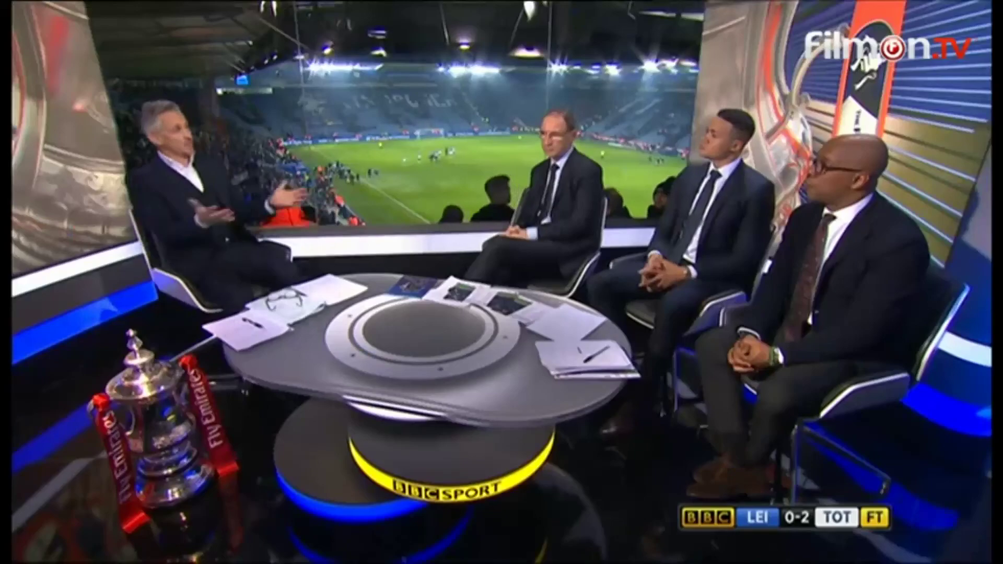
key(Escape)
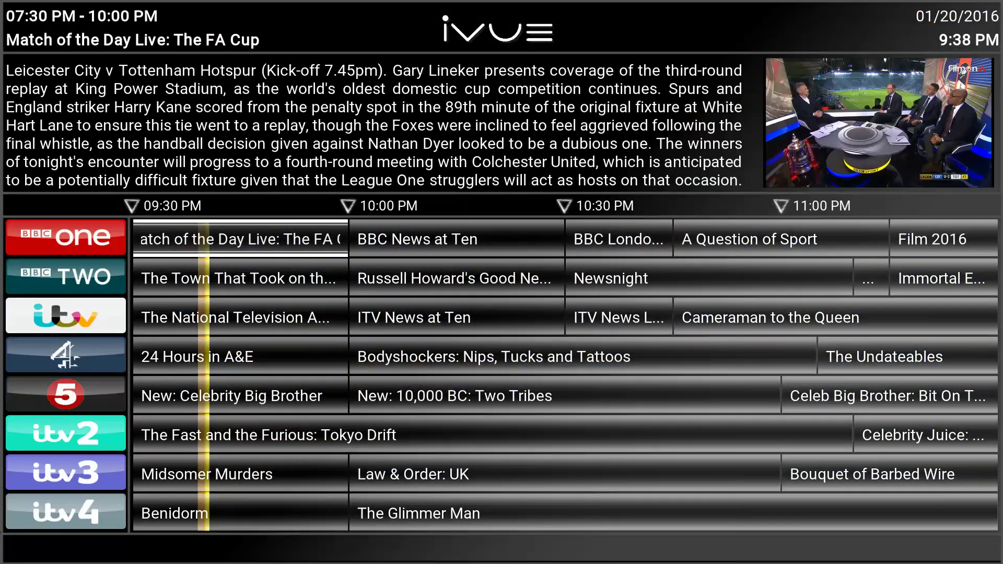
key(Escape)
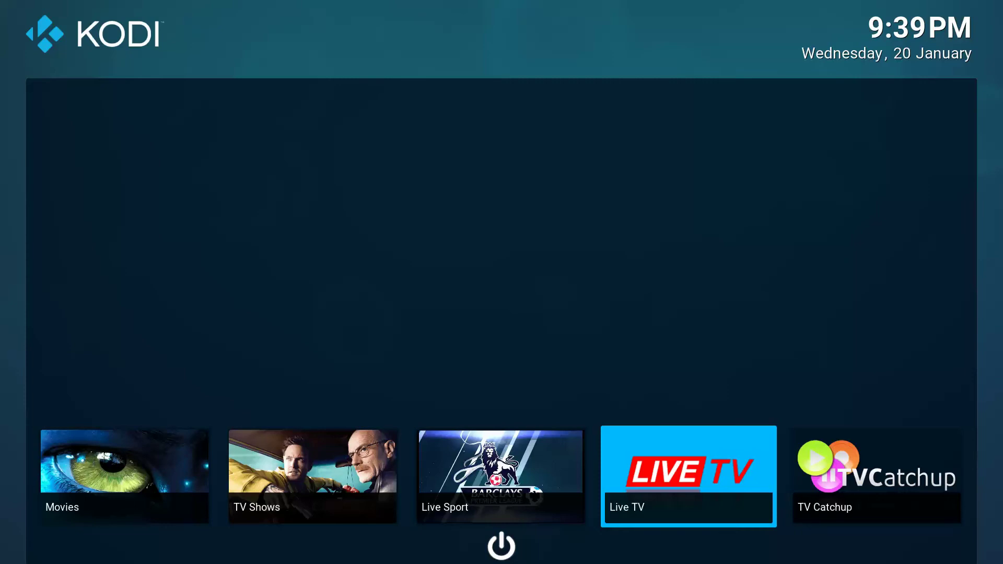
Show the TV Catchup item's BBC iPlayer widget and try playing the EastEnders - 19/01/2016 episode from it.
key(Right)
key(Up)
key(Up)
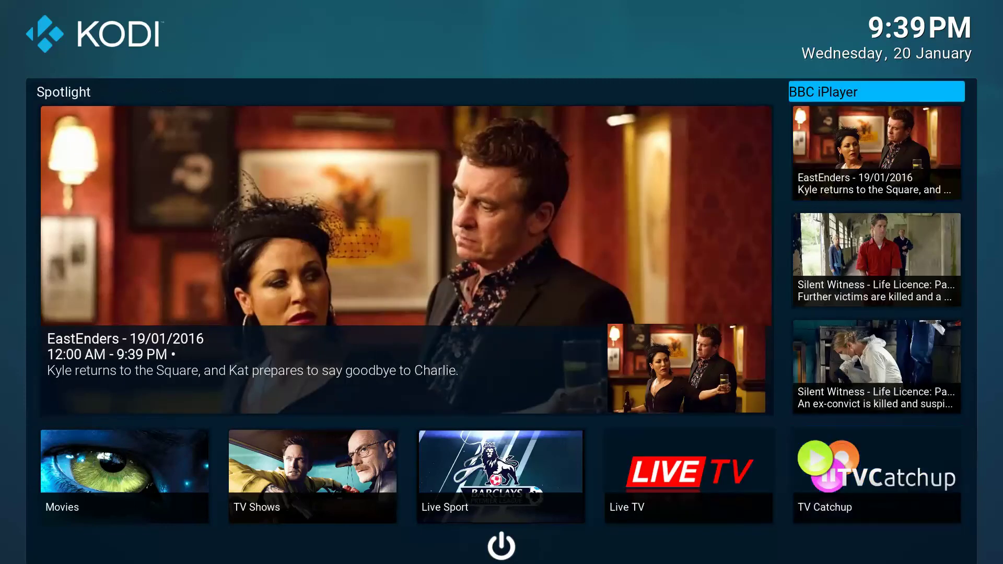
key(Down)
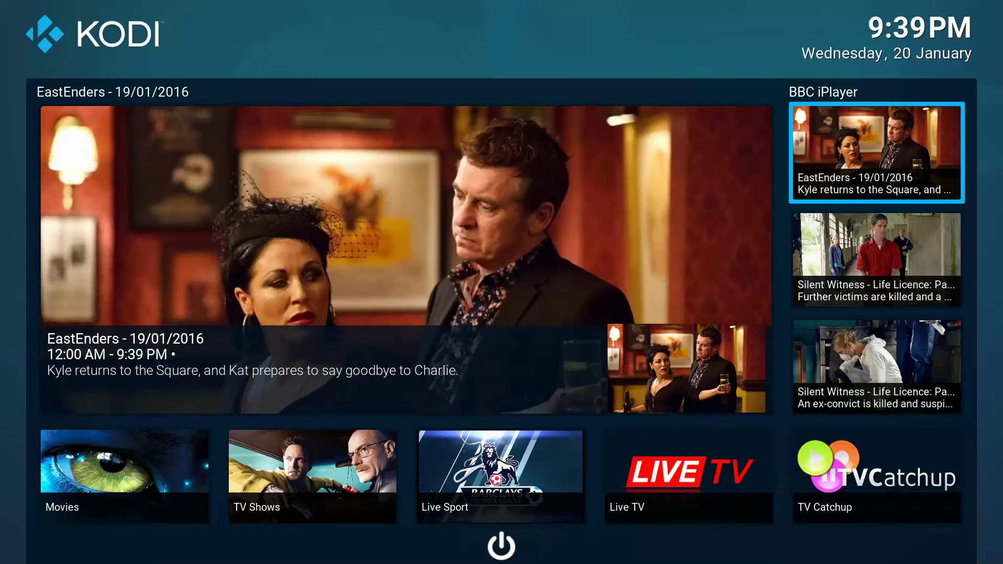
key(Return)
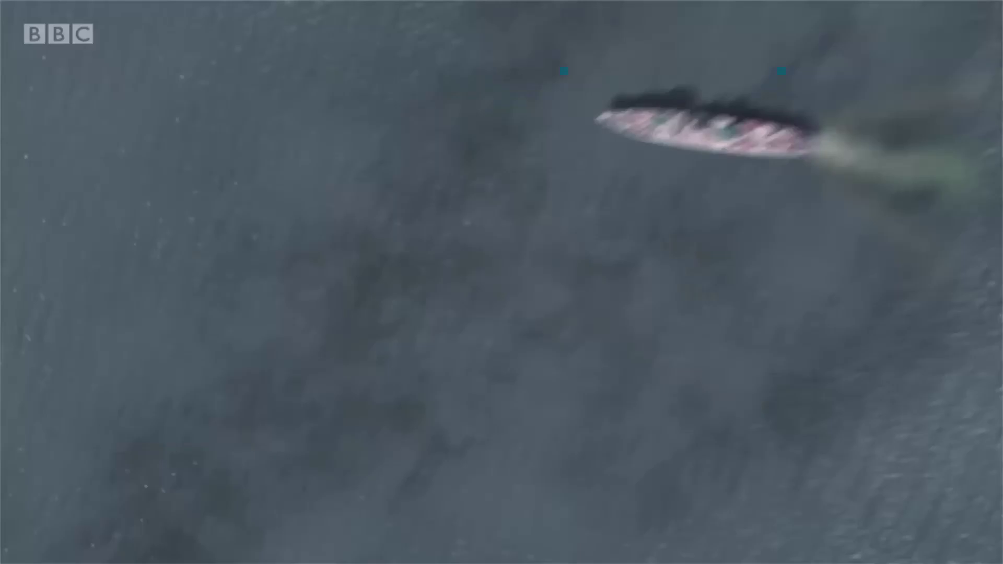
key(Return)
key(Return)
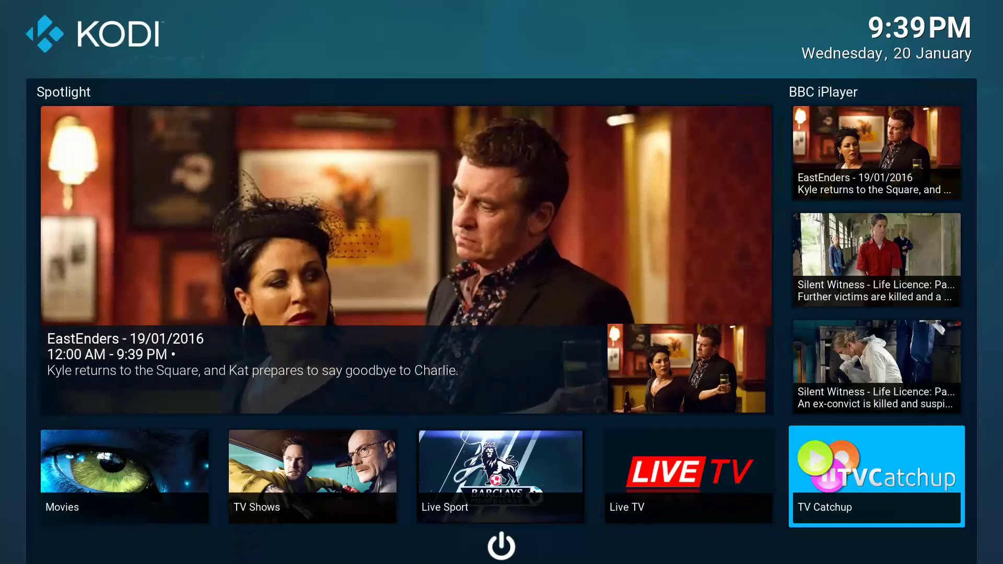
Go to the UKTV Play home item and switch its widget to UKTV Play - Really.
key(Right)
key(Left)
key(Up)
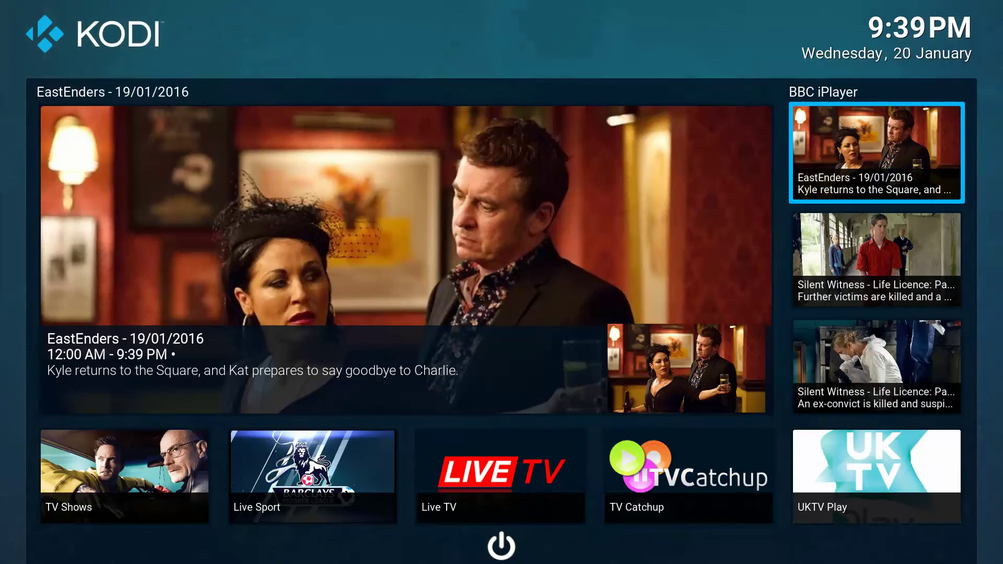
key(Up)
key(Right)
key(Down)
key(Down)
key(Down)
key(Down)
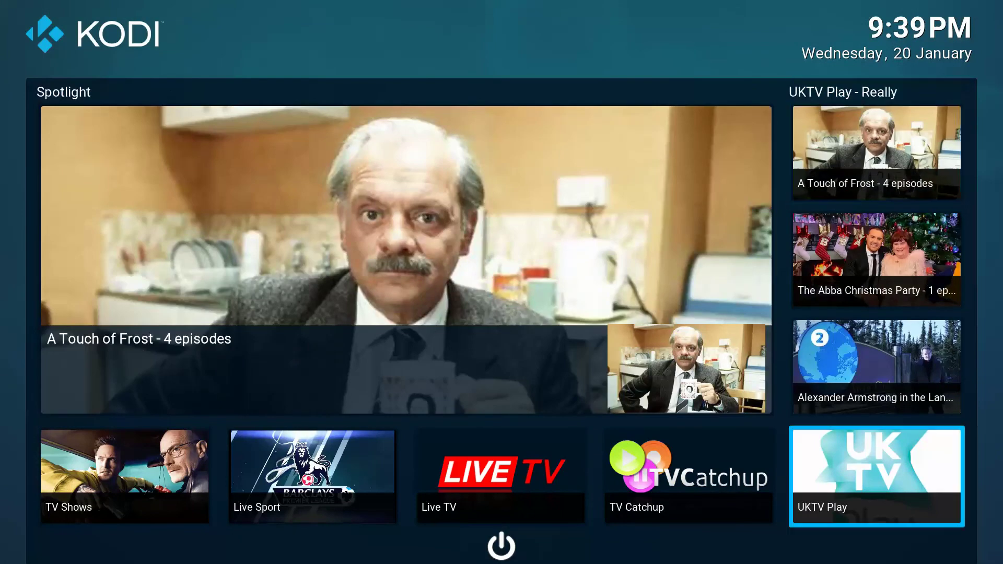
Go to the Cartoon Crazy home item and switch its widget from Phoenix - Family to Phoenix - Kids HD.
key(Right)
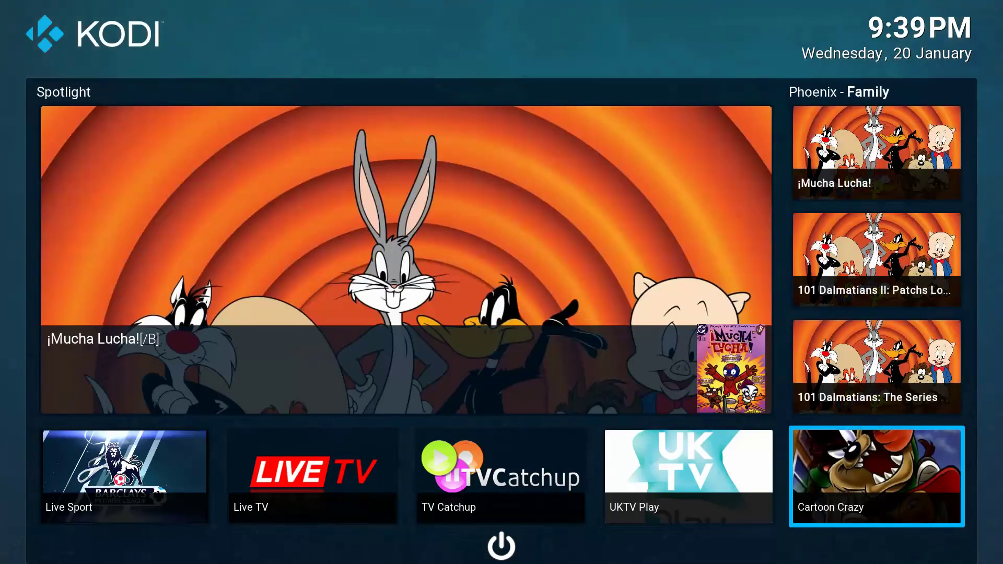
key(Up)
key(Up)
key(Up)
key(Up)
key(Right)
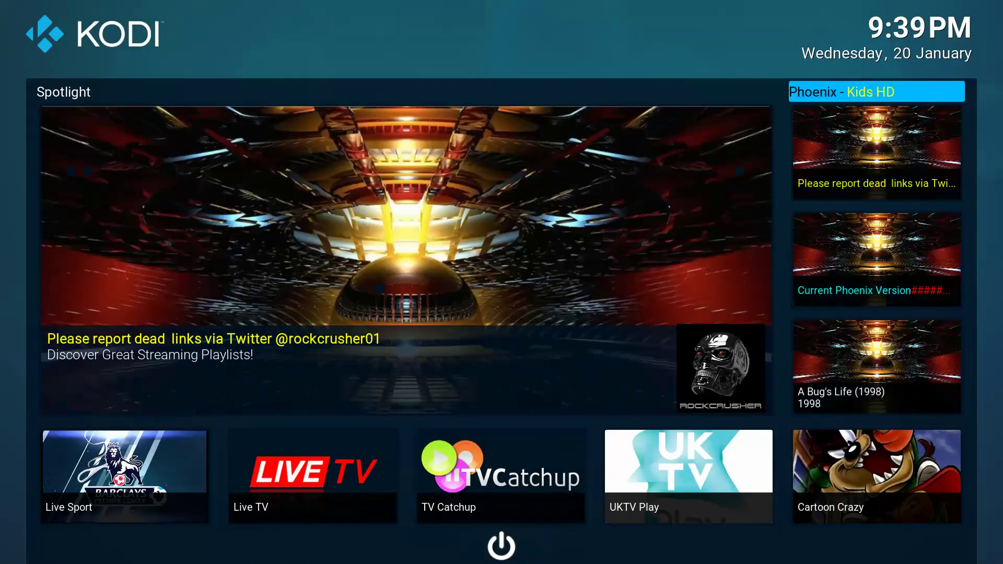
Look through the film entries in the Phoenix - Kids HD widget.
key(Down)
key(Down)
key(Down)
key(Down)
key(Down)
key(Up)
key(Up)
key(Up)
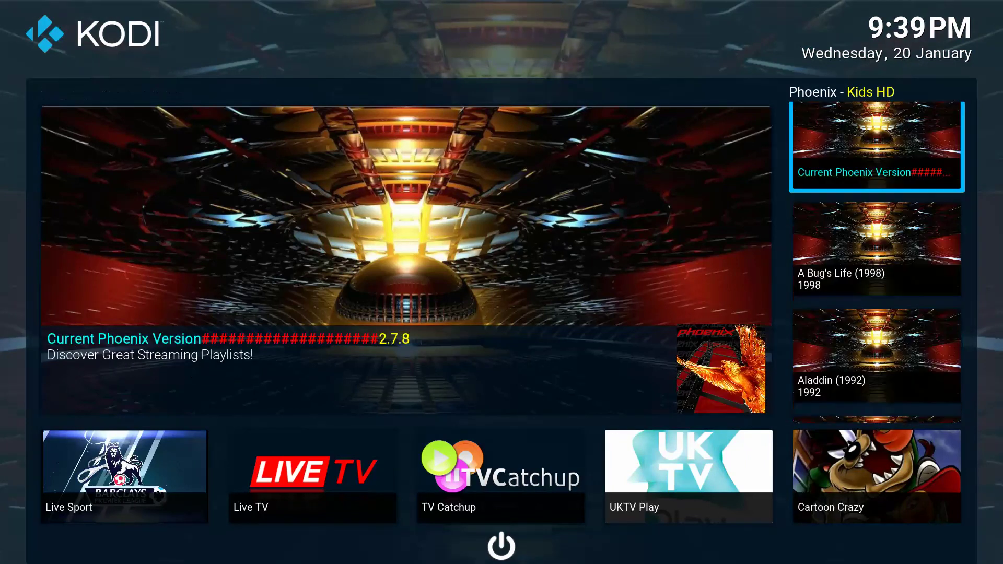
Leave the Kids HD widget and go through the home menu past YouTube to the Movies item.
key(Up)
key(Up)
key(Left)
key(Down)
key(Right)
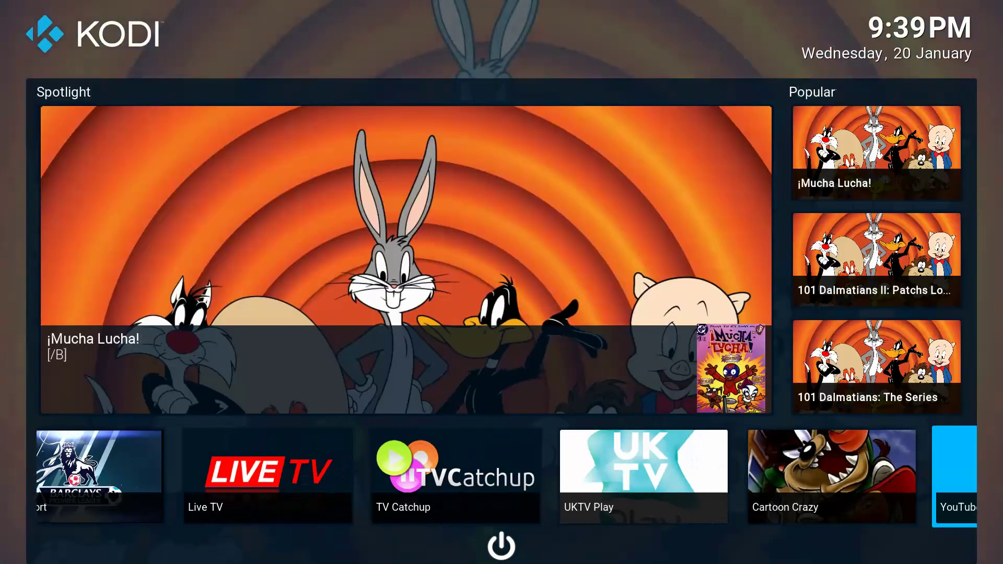
key(Right)
key(Right)
key(Right)
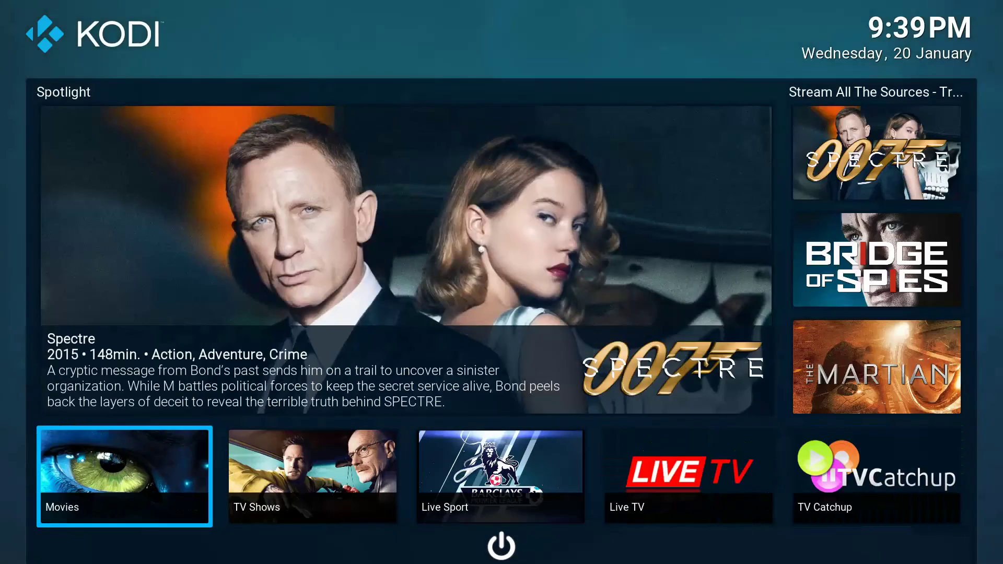